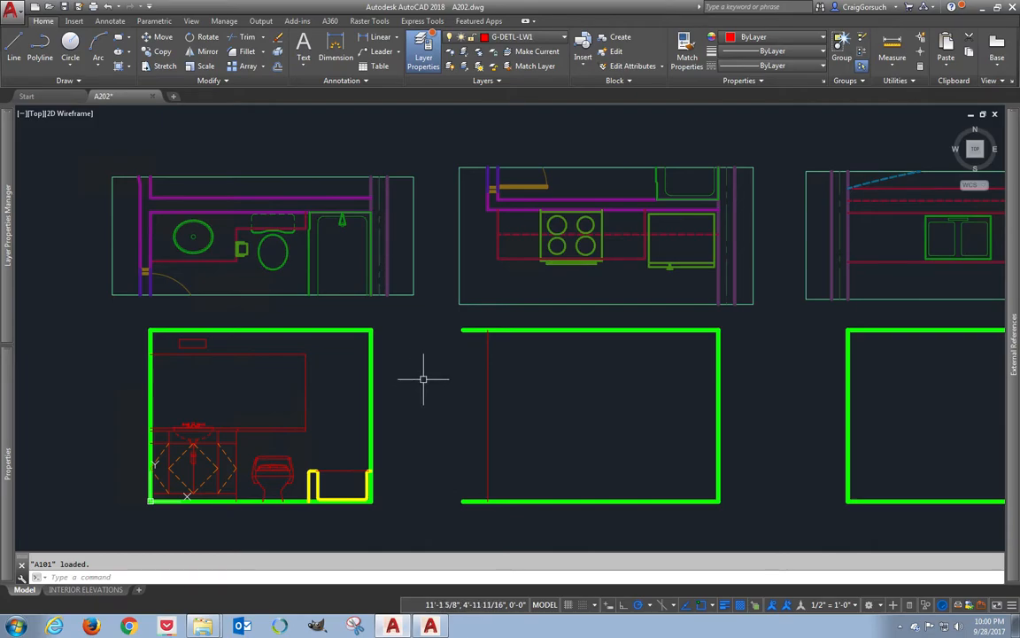
- Switch to the idle AutoCAD 2017 window and close it
{"action": "left_click", "coordinate": [429, 626]}
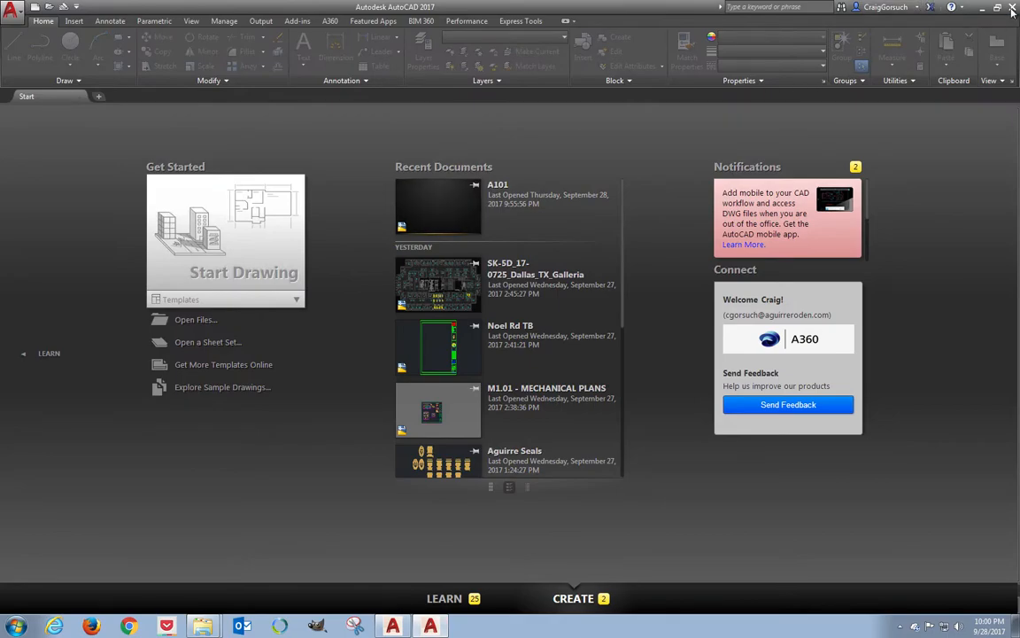
{"action": "left_click", "coordinate": [1011, 8]}
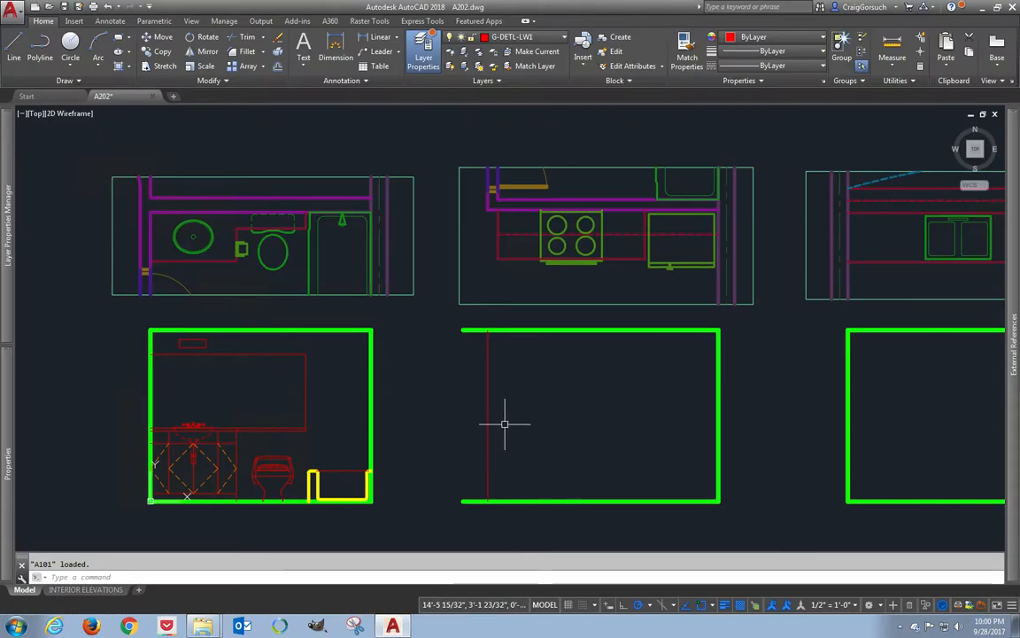
- Draw vertical rays down from both front corners of the kitchen counter in plan through the elevation frame below
{"action": "middle_click_drag", "start_coordinate": [544, 408], "coordinate": [494, 404]}
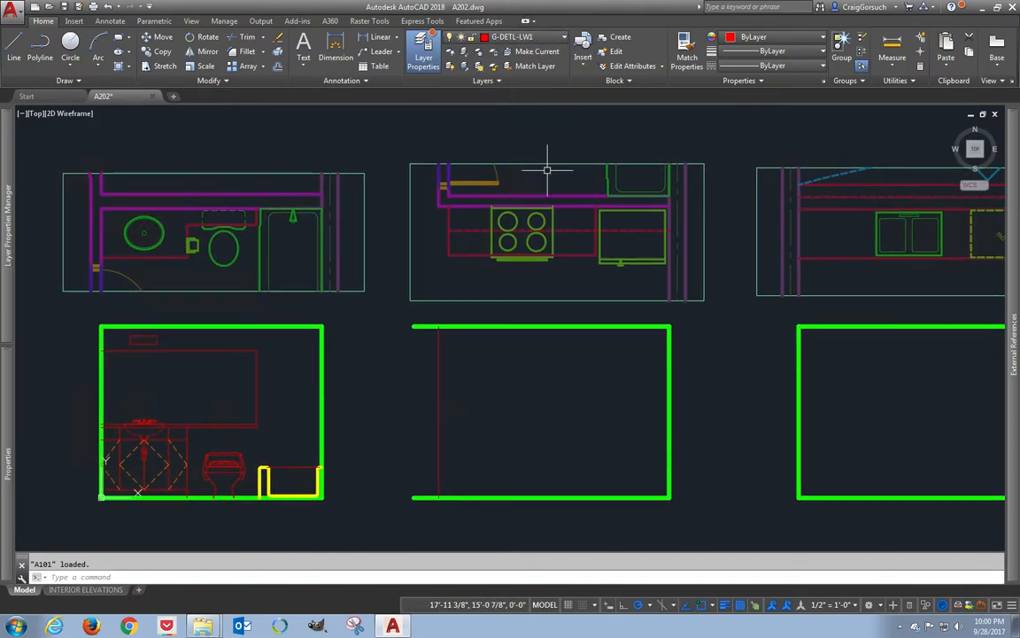
{"action": "type", "text": "ray"}
{"action": "key", "text": "Return"}
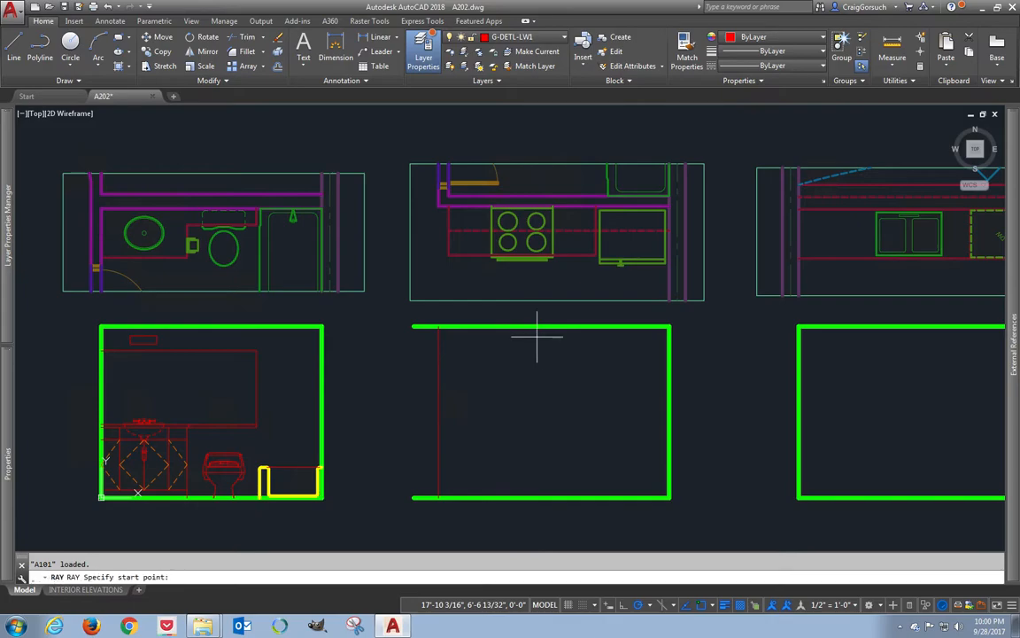
{"action": "left_click", "coordinate": [449, 255]}
{"action": "left_click", "coordinate": [450, 289]}
{"action": "key", "text": "Return"}
{"action": "key", "text": "Return"}
{"action": "left_click", "coordinate": [595, 257]}
{"action": "left_click", "coordinate": [595, 274]}
{"action": "key", "text": "Return"}
- Draw vertical rays down from the two front corners of the range in the kitchen plan
{"action": "scroll", "coordinate": [549, 274], "scroll_direction": "down", "scroll_amount": 2}
{"action": "scroll", "coordinate": [496, 230], "scroll_direction": "up", "scroll_amount": 6}
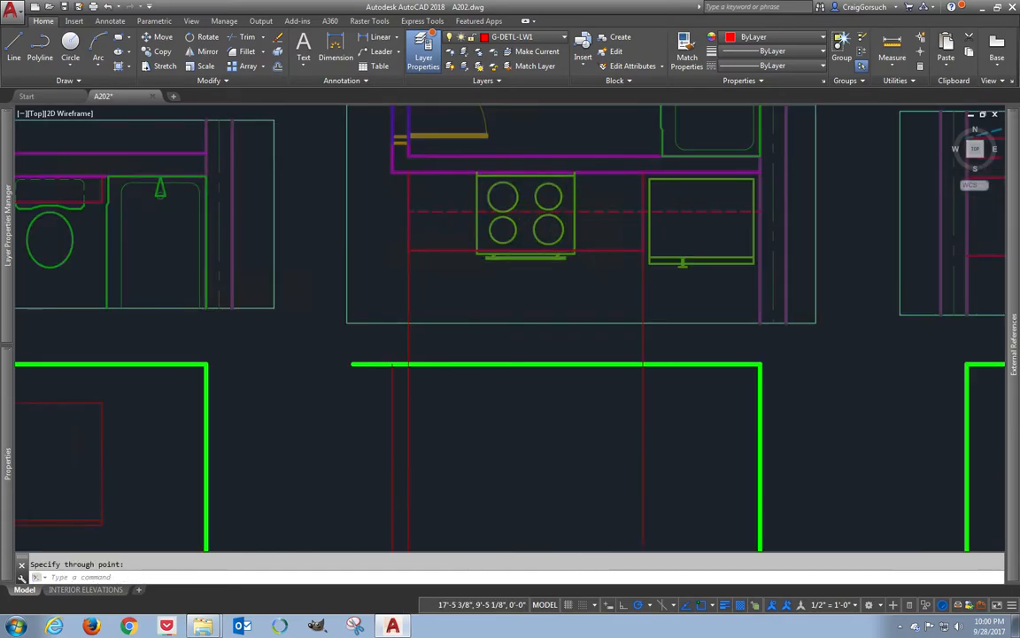
{"action": "key", "text": "Return"}
{"action": "left_click", "coordinate": [383, 228]}
{"action": "left_click", "coordinate": [381, 262]}
{"action": "key", "text": "Return"}
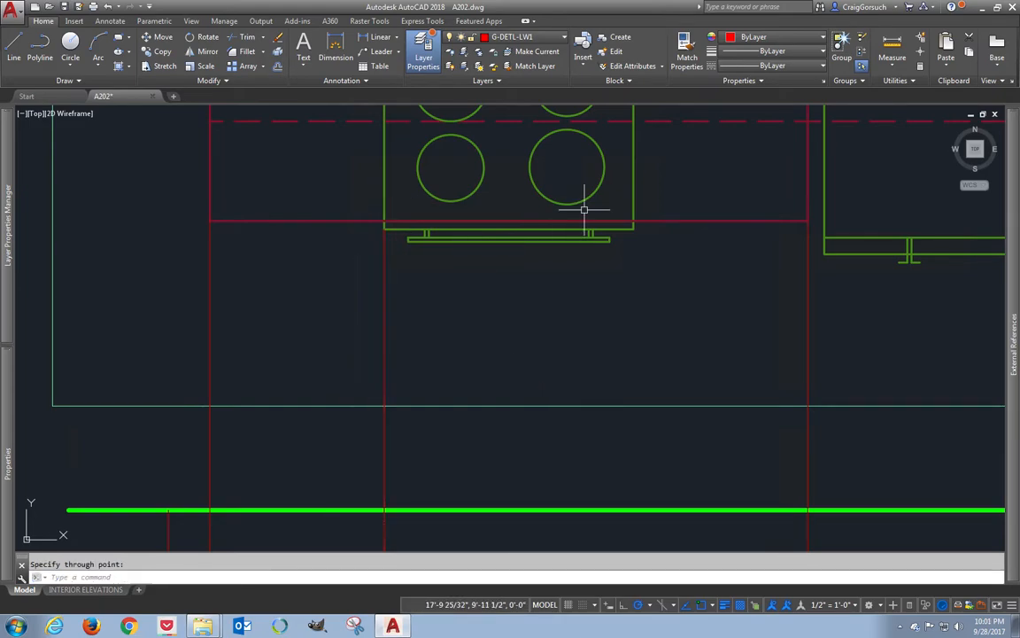
{"action": "key", "text": "Return"}
{"action": "left_click", "coordinate": [633, 228]}
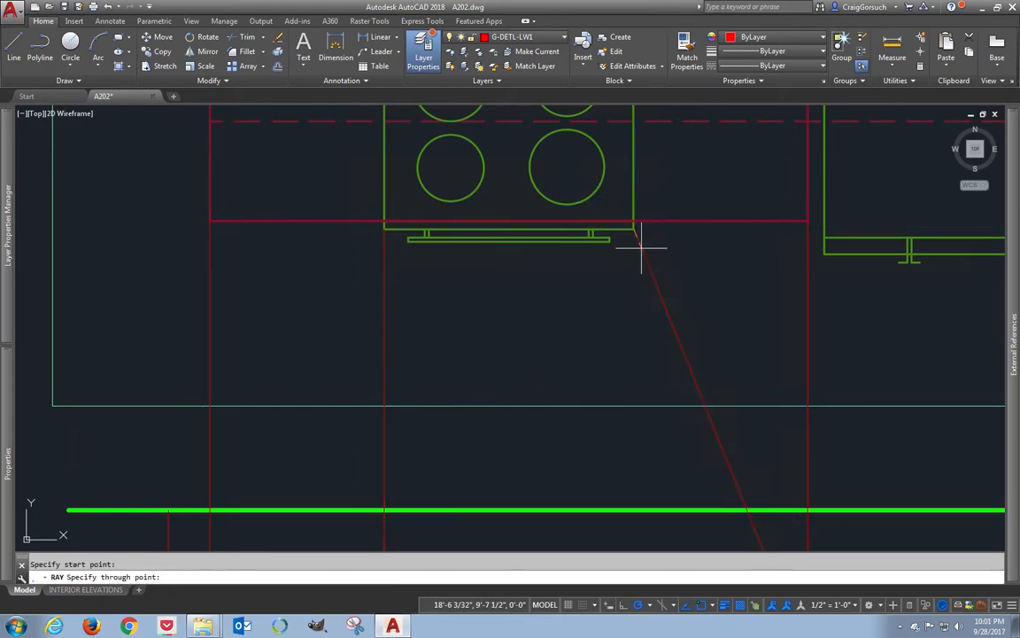
{"action": "left_click", "coordinate": [632, 252]}
{"action": "key", "text": "Return"}
- Measure the width of the range between its two projection rays
{"action": "type", "text": "DI"}
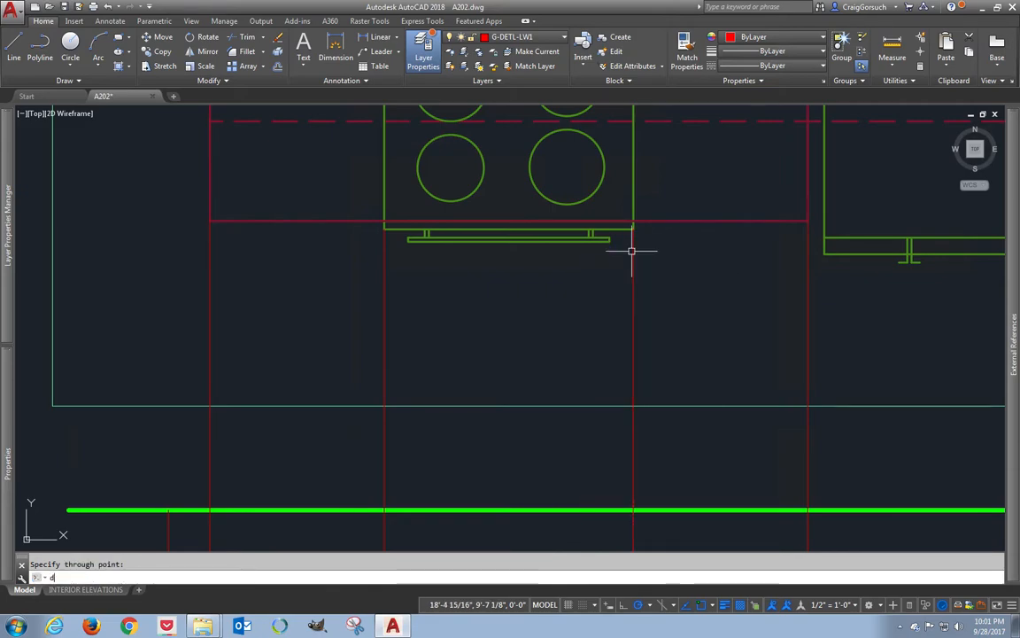
{"action": "key", "text": "Return"}
{"action": "left_click", "coordinate": [633, 251]}
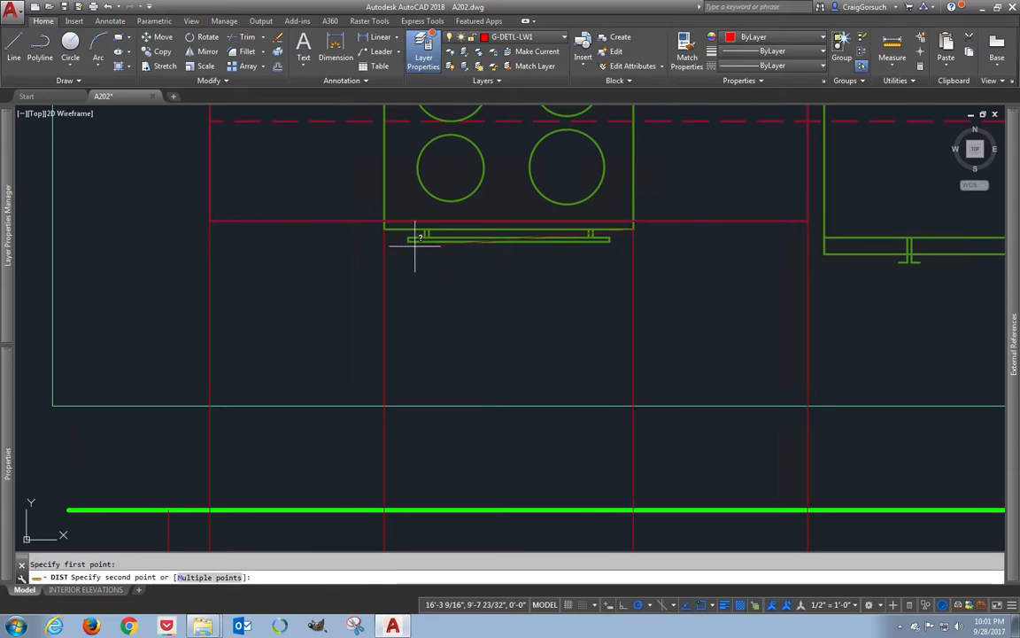
{"action": "left_click", "coordinate": [385, 248]}
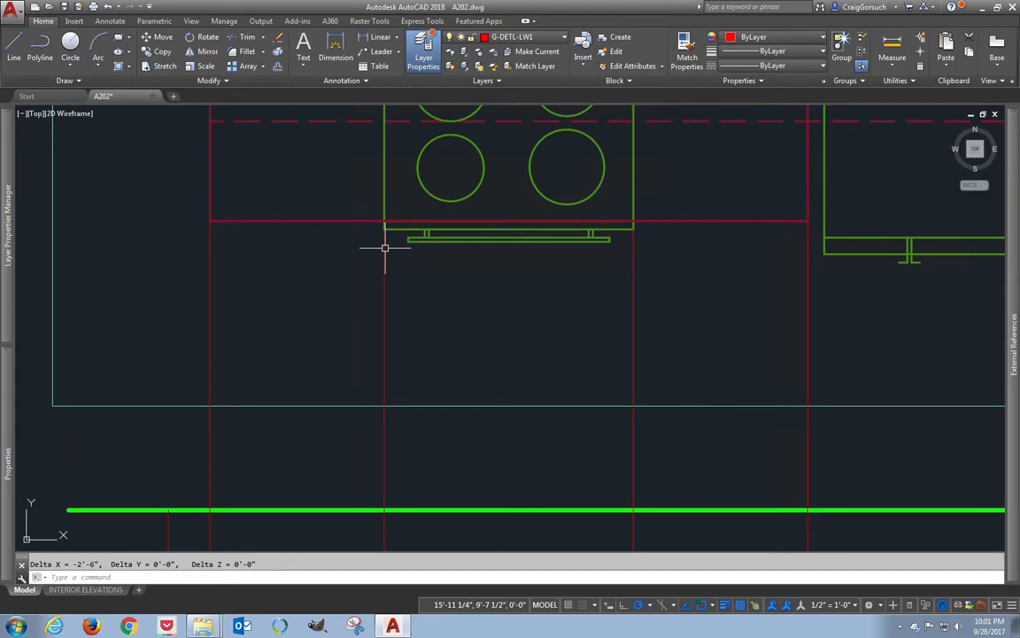
- Measure the counter widths on both sides of the range
{"action": "scroll", "coordinate": [471, 289], "scroll_direction": "up", "scroll_amount": 1}
{"action": "scroll", "coordinate": [471, 289], "scroll_direction": "down", "scroll_amount": 3}
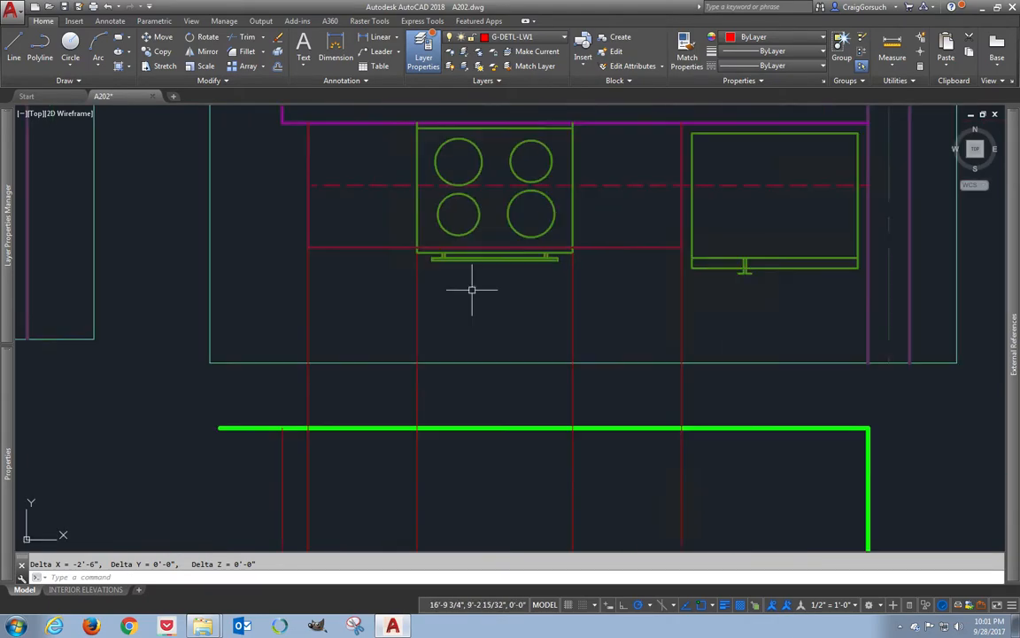
{"action": "middle_click_drag", "start_coordinate": [469, 288], "coordinate": [472, 217]}
{"action": "key", "text": "Return"}
{"action": "left_click", "coordinate": [436, 212]}
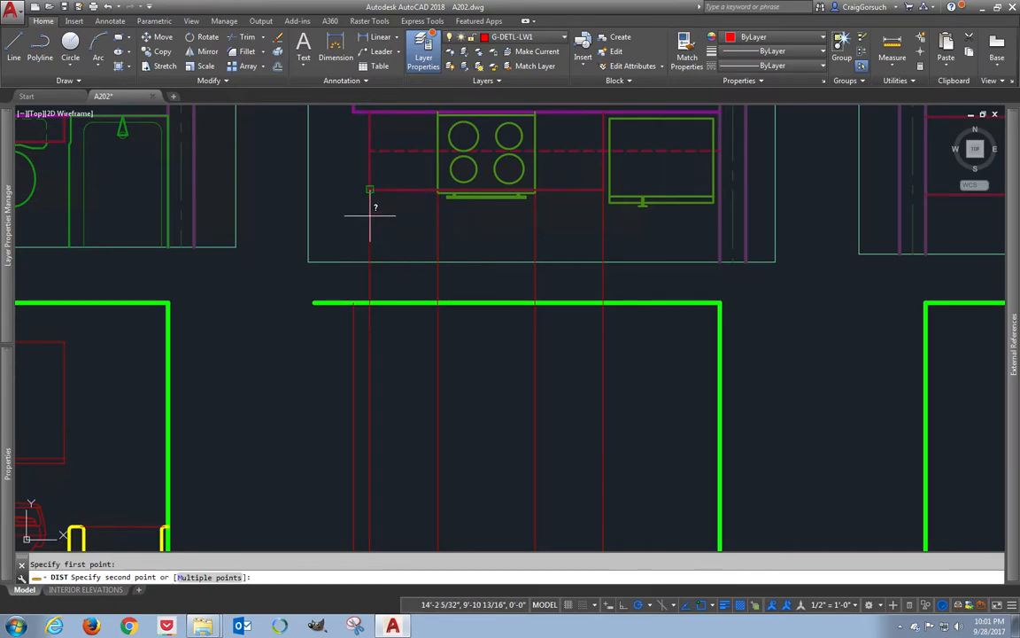
{"action": "left_click", "coordinate": [368, 216]}
{"action": "key", "text": "Return"}
{"action": "left_click", "coordinate": [535, 216]}
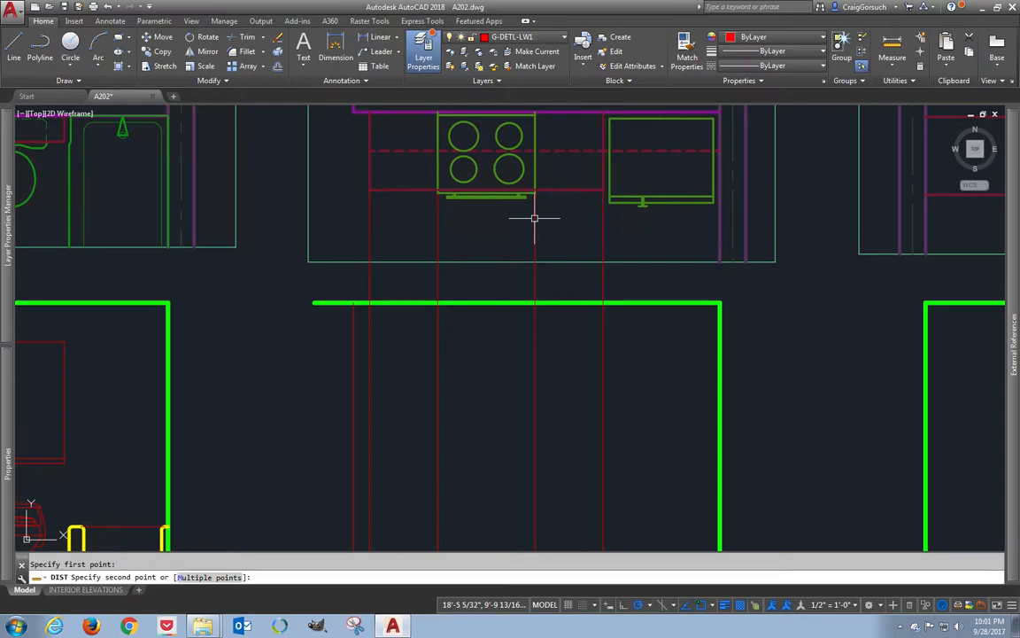
{"action": "left_click", "coordinate": [535, 217]}
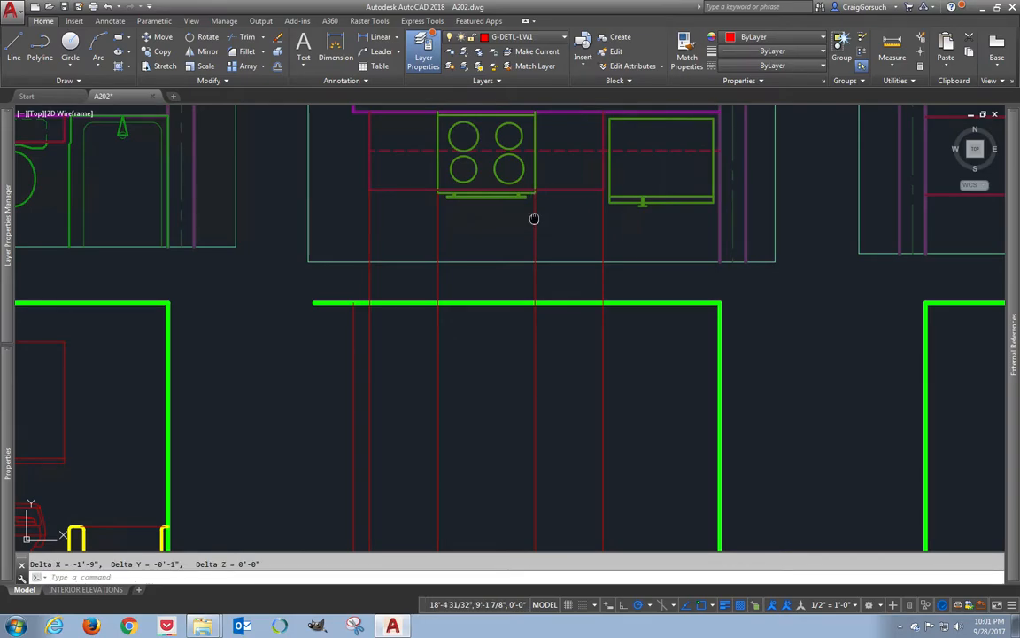
- Measure the horizontal distance from the counter's back left corner to the outer corner of the wall end
{"action": "middle_click_drag", "start_coordinate": [534, 217], "coordinate": [593, 240]}
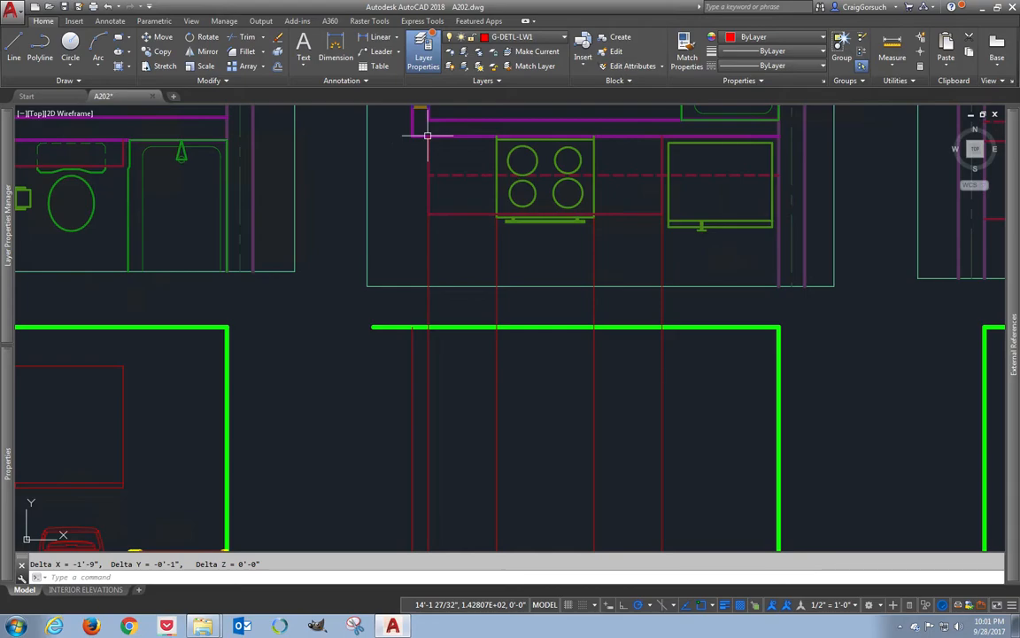
{"action": "key", "text": "space"}
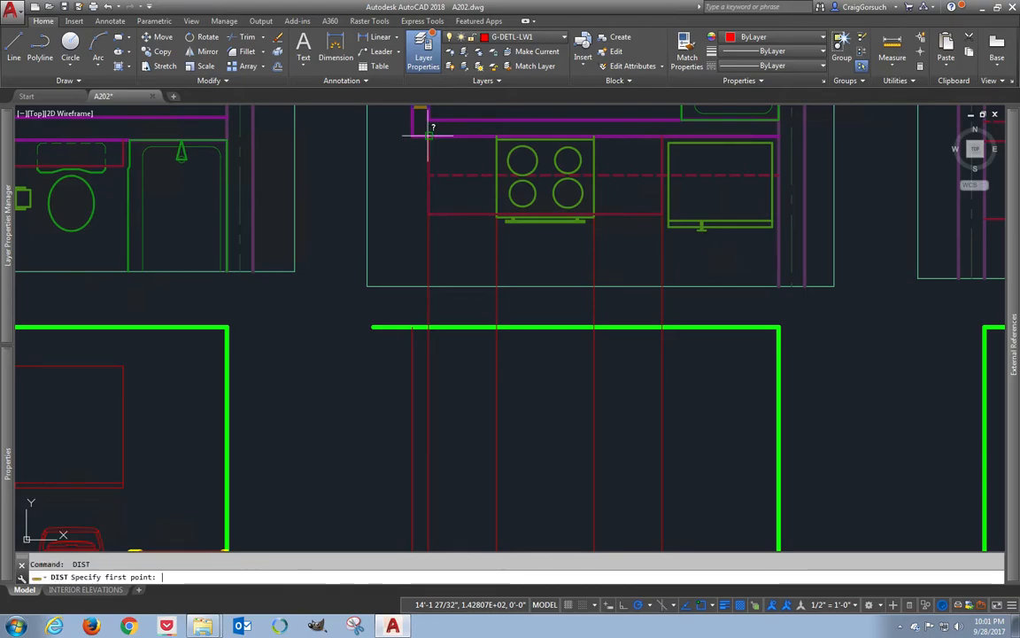
{"action": "left_click", "coordinate": [427, 136]}
{"action": "left_click", "coordinate": [412, 135]}
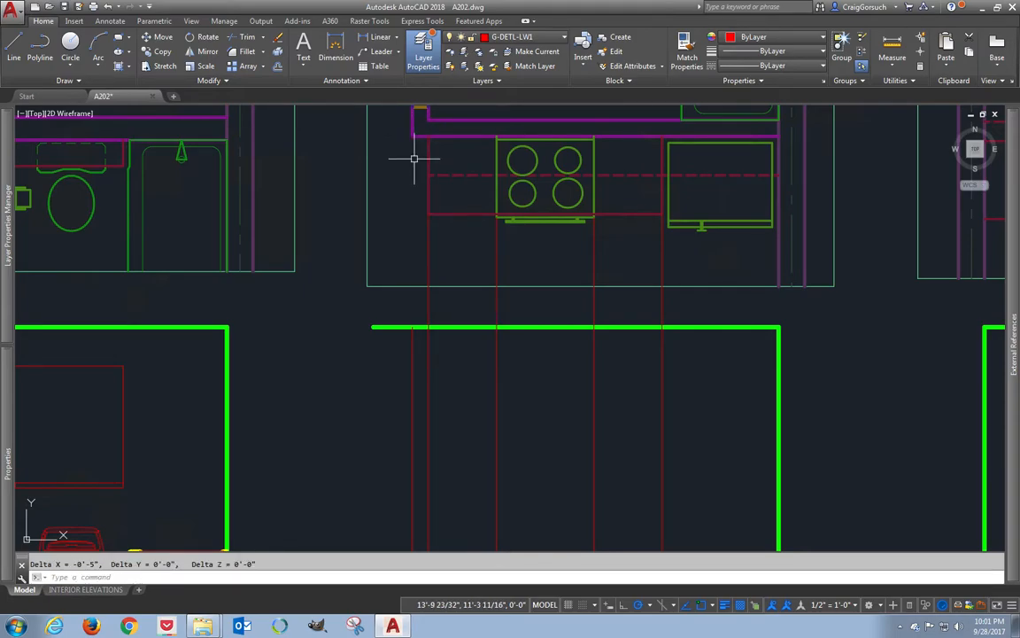
- Draw a horizontal countertop line 36 inches above the floor line, spanning between the two outer counter rays
{"action": "mouse_move", "coordinate": [414, 159]}
{"action": "middle_mouse_down"}
{"action": "mouse_move", "coordinate": [440, 285]}
{"action": "mouse_move", "coordinate": [410, 212]}
{"action": "mouse_move", "coordinate": [406, 155]}
{"action": "middle_mouse_up"}
{"action": "middle_click_drag", "start_coordinate": [462, 249], "coordinate": [465, 139]}
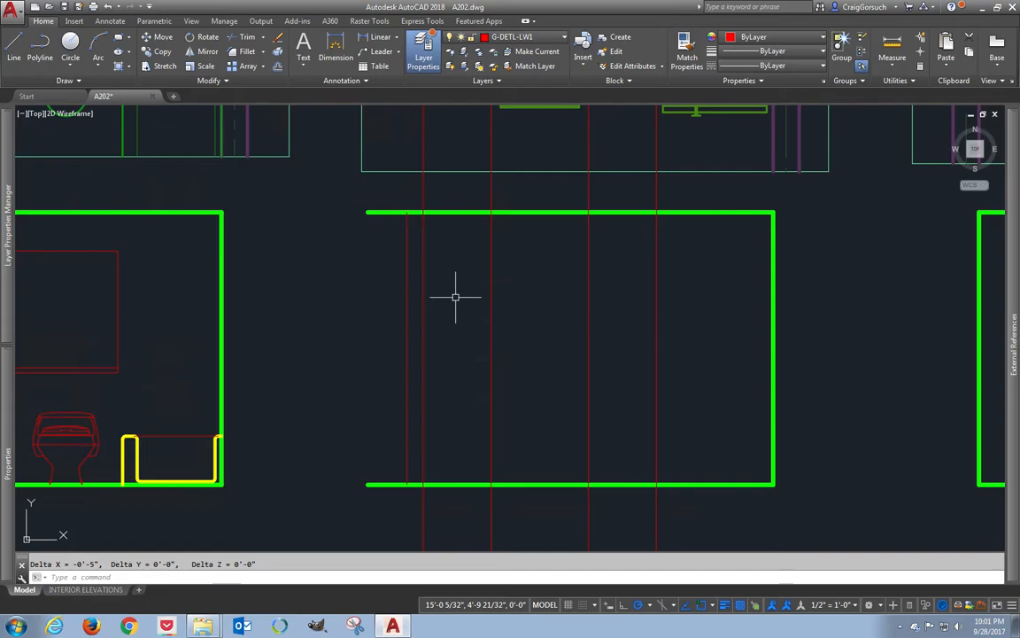
{"action": "type", "text": "l"}
{"action": "key", "text": "Return"}
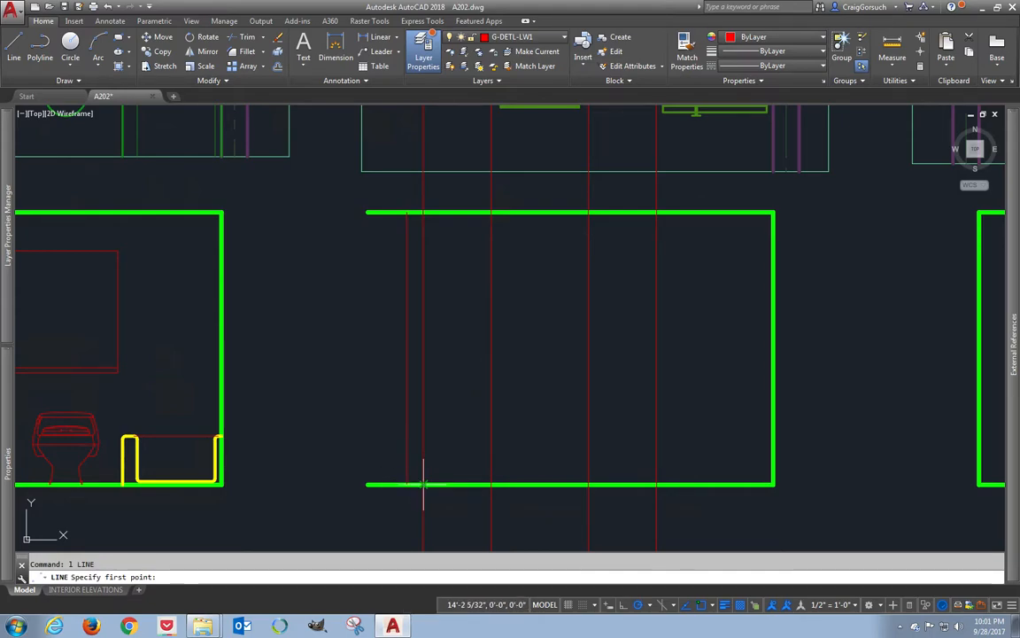
{"action": "type", "text": "36"}
{"action": "key", "text": "Return"}
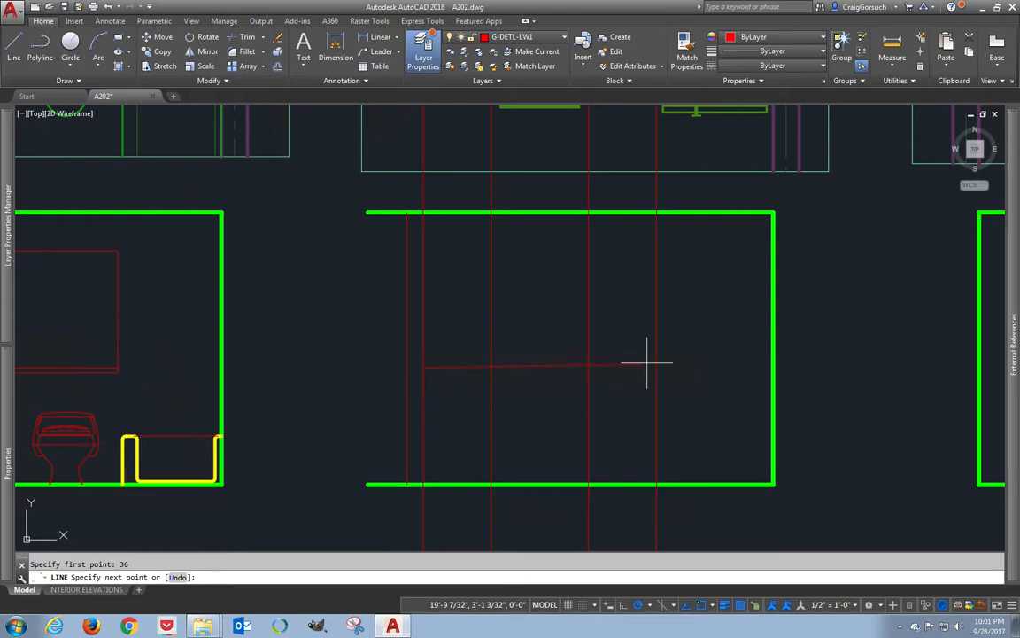
{"action": "left_click", "coordinate": [656, 365]}
{"action": "key", "text": "Return"}
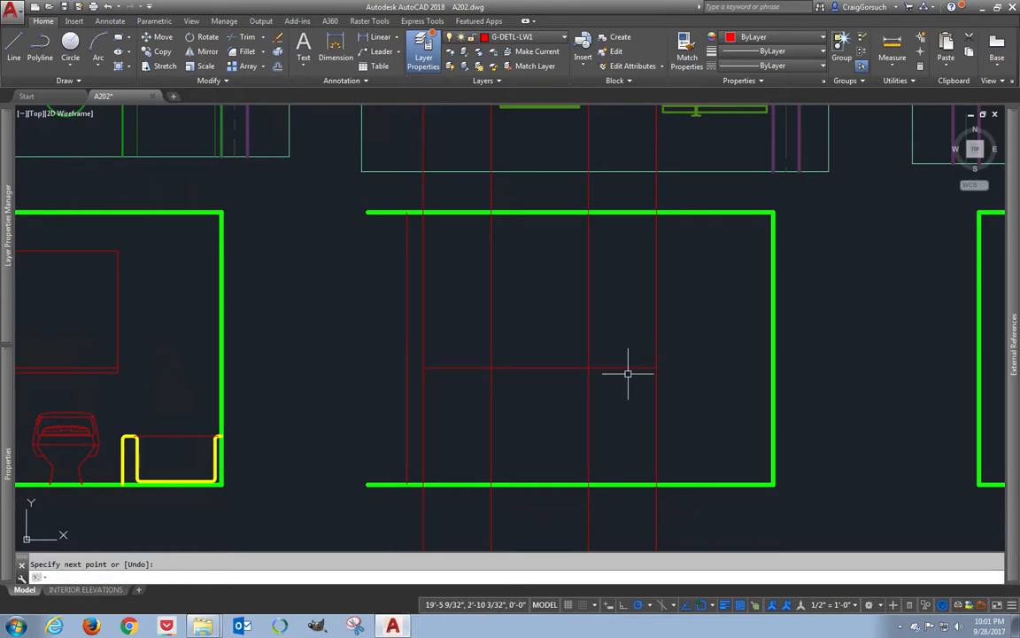
- Offset the countertop line 18 inches upward for the underside of the upper cabinets
{"action": "type", "text": "o"}
{"action": "key", "text": "Return"}
{"action": "type", "text": "18"}
{"action": "key", "text": "Return"}
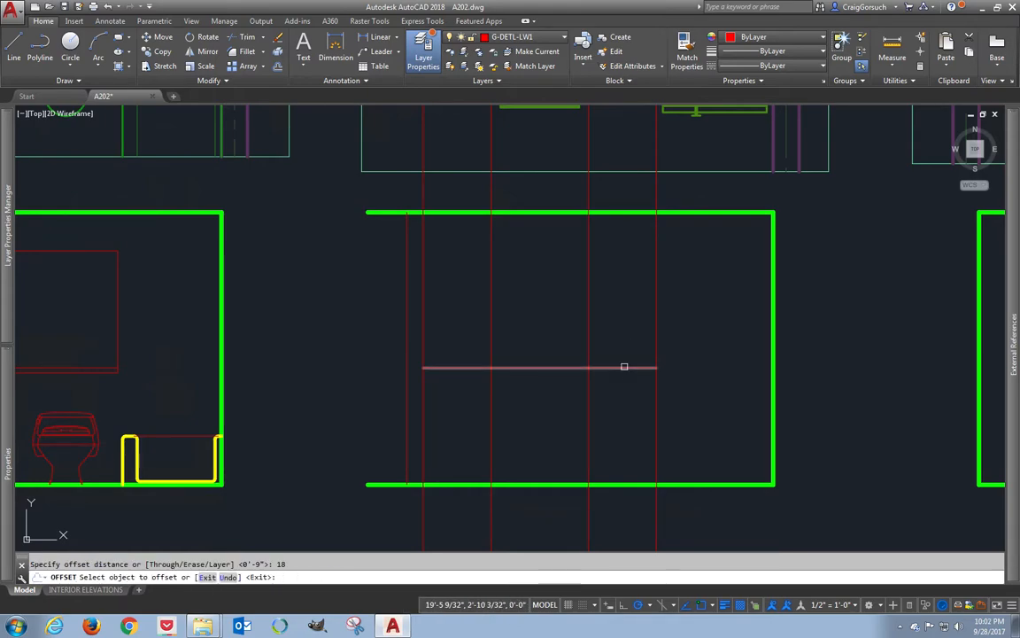
{"action": "left_click", "coordinate": [625, 366]}
{"action": "left_click", "coordinate": [622, 333]}
{"action": "key", "text": "Return"}
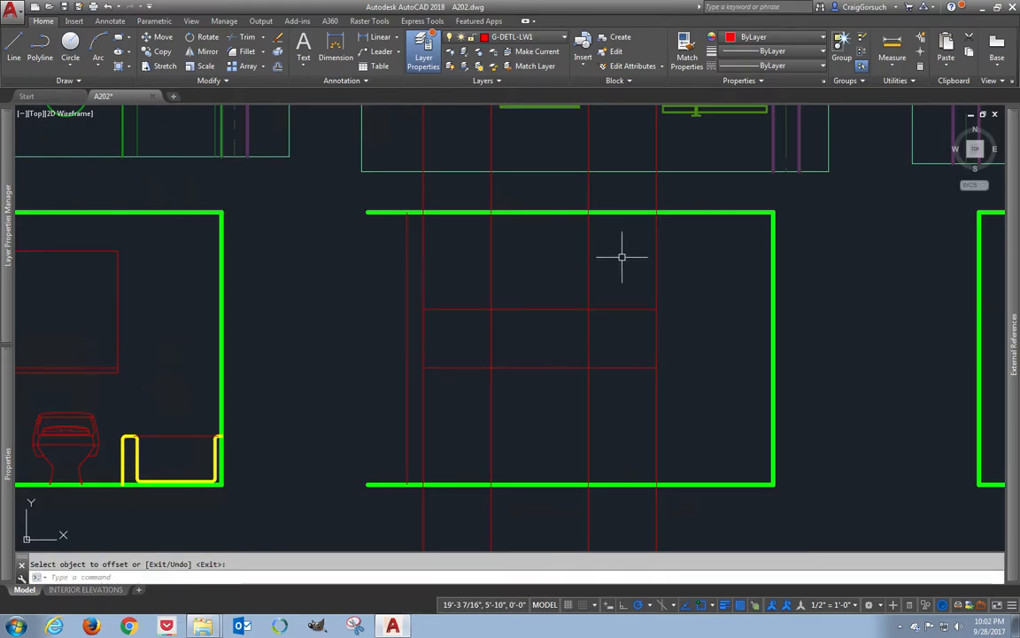
- Offset the upper cabinets' bottom line upward to form the higher cabinet bottom above the range
{"action": "type", "text": "o"}
{"action": "key", "text": "Return"}
{"action": "key", "text": "Return"}
{"action": "left_click", "coordinate": [526, 309]}
{"action": "left_click", "coordinate": [534, 269]}
{"action": "key", "text": "Return"}
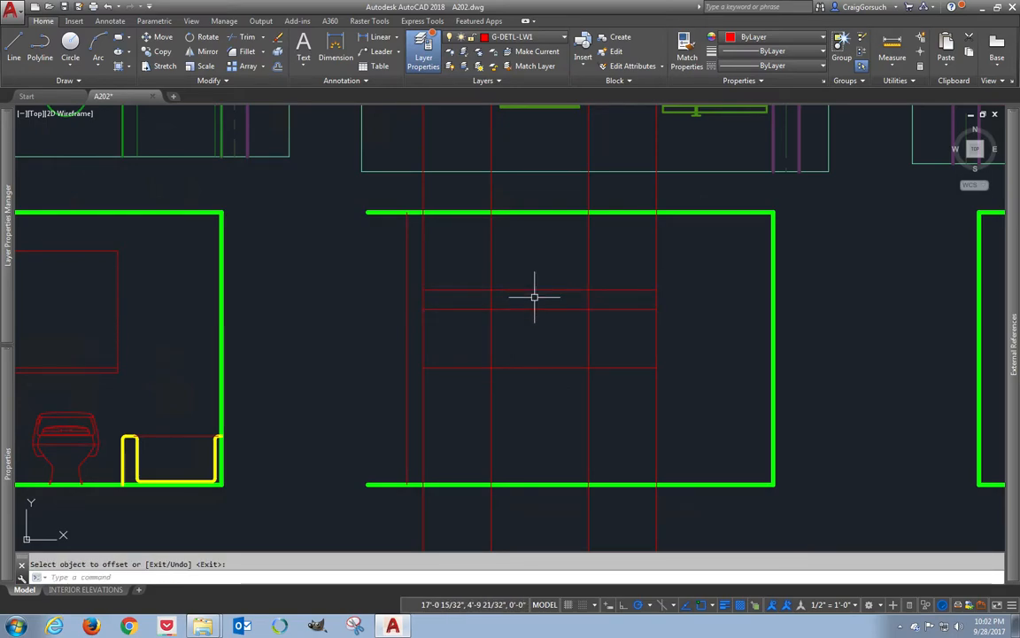
{"action": "type", "text": "t"}
{"action": "key", "text": "Return"}
{"action": "key", "text": "Escape"}
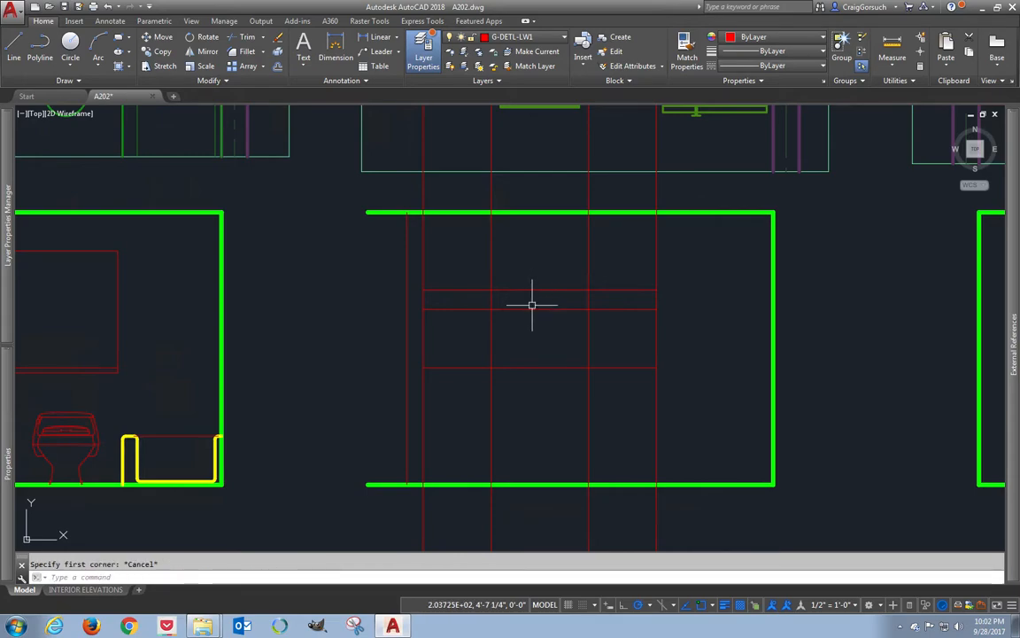
- Trim the lower cabinet bottom line between the range rays and the raised line on both sides of them
{"action": "type", "text": "tr"}
{"action": "key", "text": "Return"}
{"action": "key", "text": "Return"}
{"action": "left_click", "coordinate": [530, 309]}
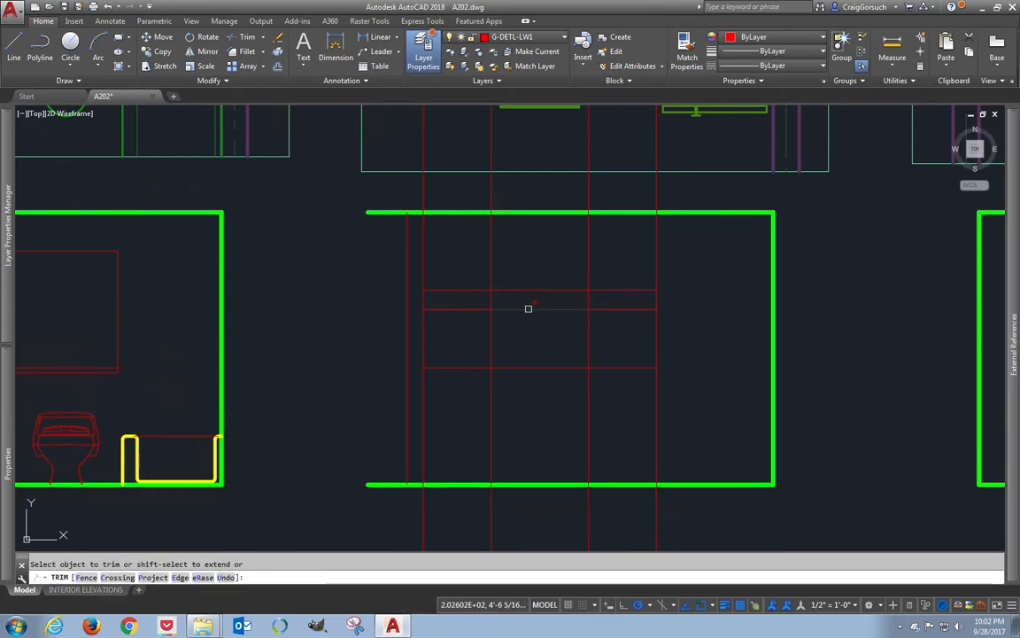
{"action": "left_click", "coordinate": [482, 291]}
{"action": "left_click", "coordinate": [605, 289]}
{"action": "key", "text": "Return"}
- Trim the projection rays above the ceiling line and below the floor line of the kitchen elevation
{"action": "key", "text": "Return"}
{"action": "left_click", "coordinate": [627, 211]}
{"action": "key", "text": "Return"}
{"action": "left_click", "coordinate": [671, 200]}
{"action": "left_click", "coordinate": [333, 197]}
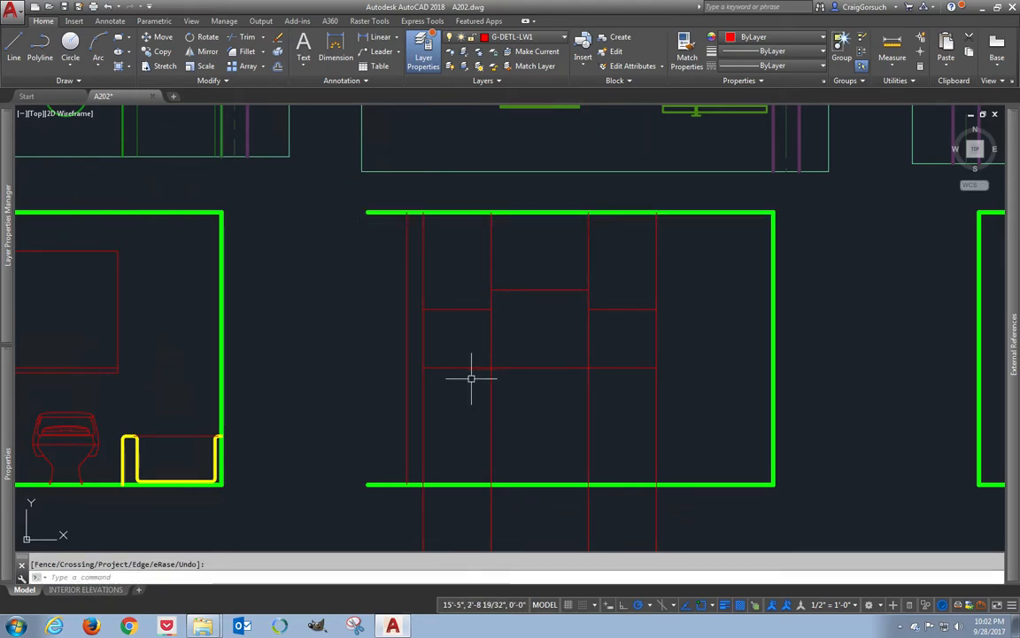
{"action": "left_click", "coordinate": [670, 508]}
{"action": "left_click", "coordinate": [543, 525]}
- Trim the vertical lines between the countertop and upper cabinets, and the countertop line across the range opening
{"action": "left_click", "coordinate": [672, 348]}
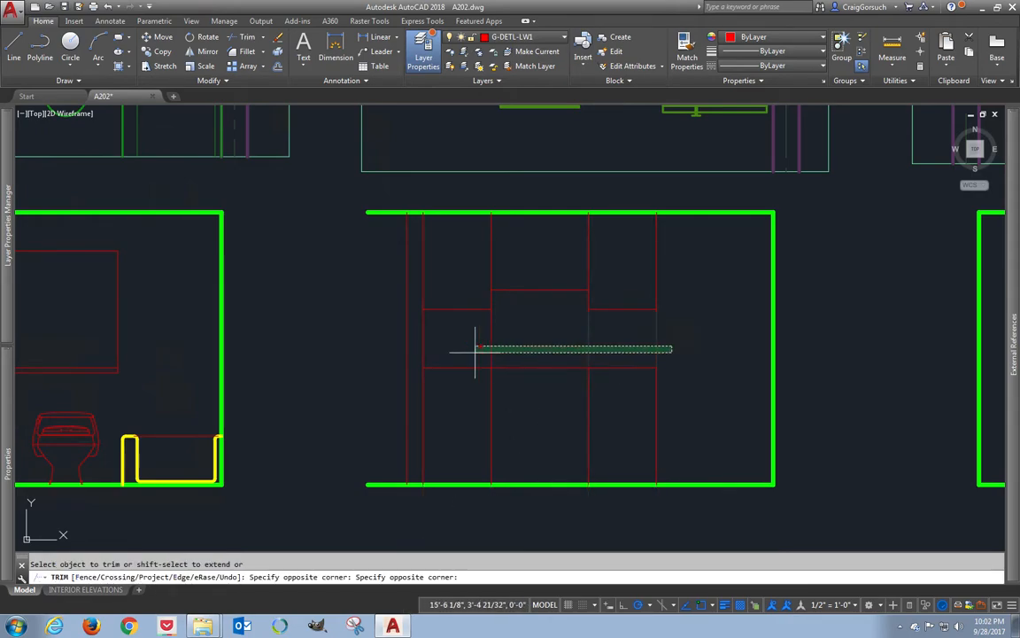
{"action": "left_click", "coordinate": [417, 348]}
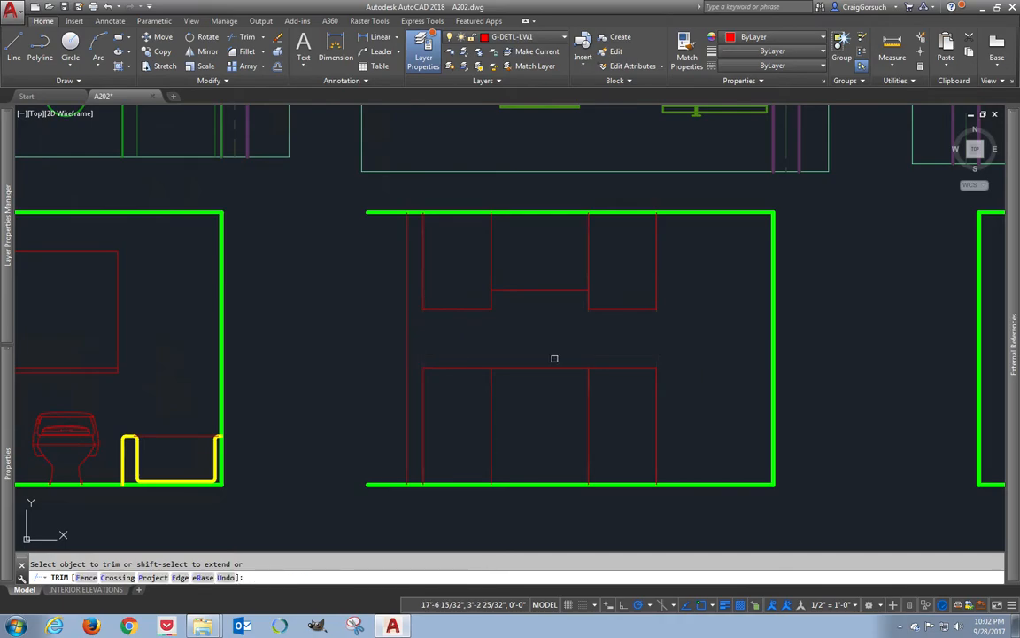
{"action": "key", "text": "Return"}
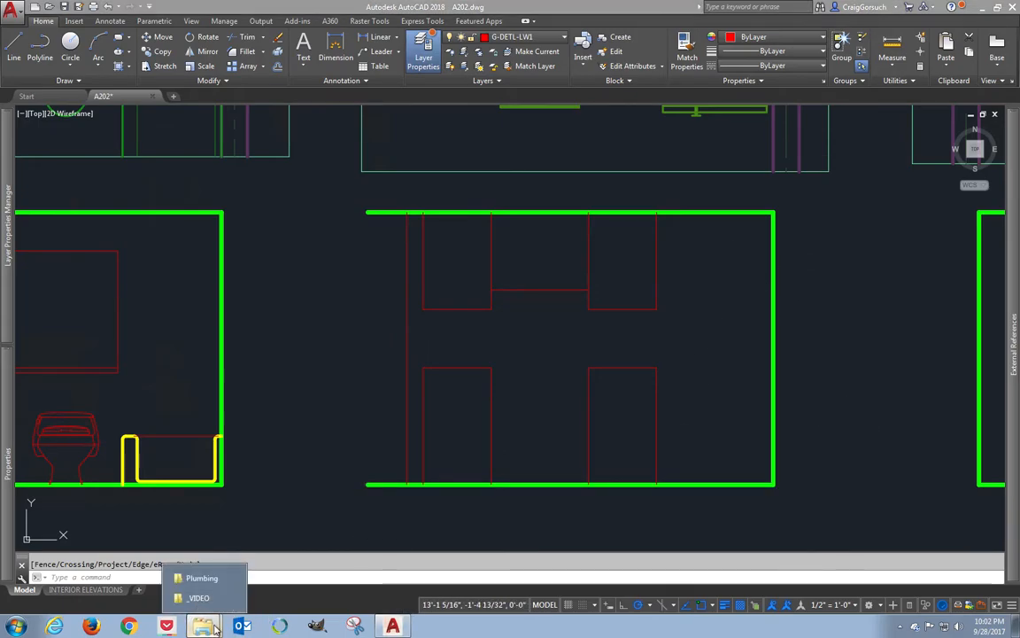
- Insert the Refrigerator Elevation.DWG block at the right base cabinet's lower right corner on the floor line, with default scale and rotation
{"action": "left_click", "coordinate": [199, 581]}
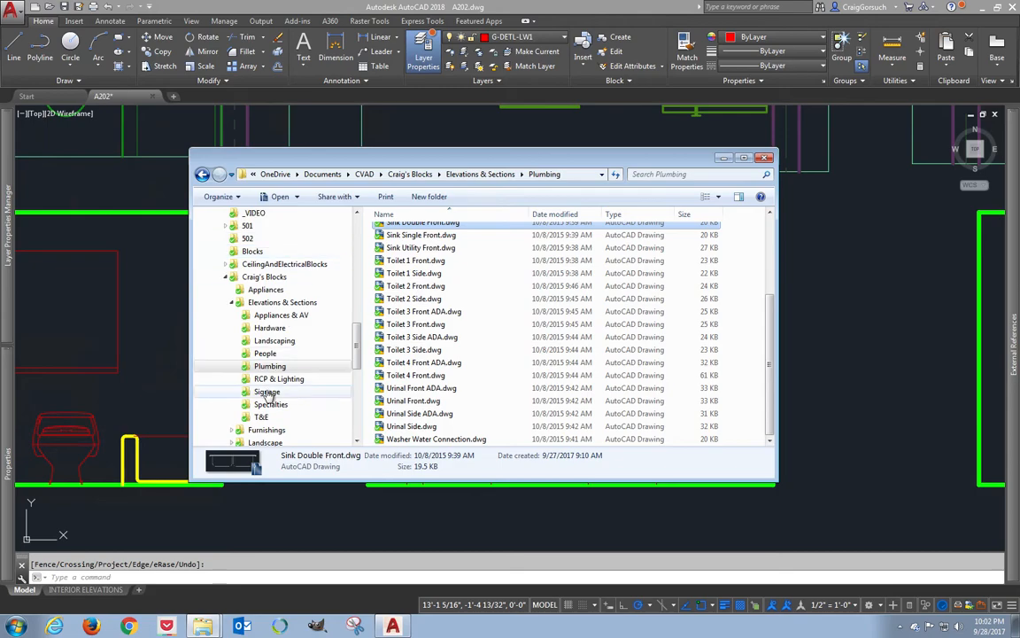
{"action": "left_click", "coordinate": [286, 320]}
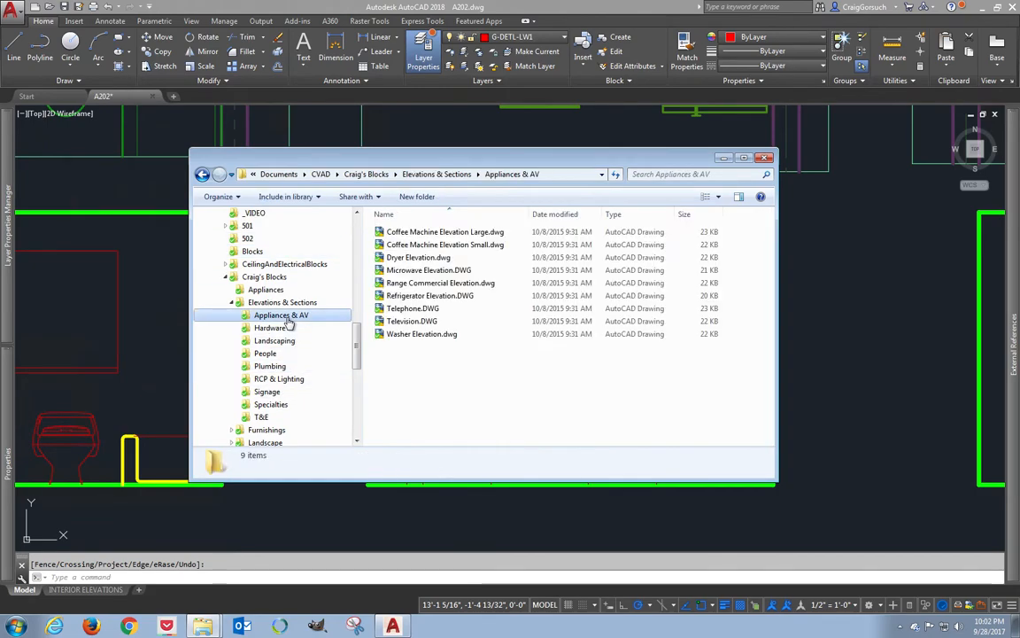
{"action": "left_click", "coordinate": [439, 284]}
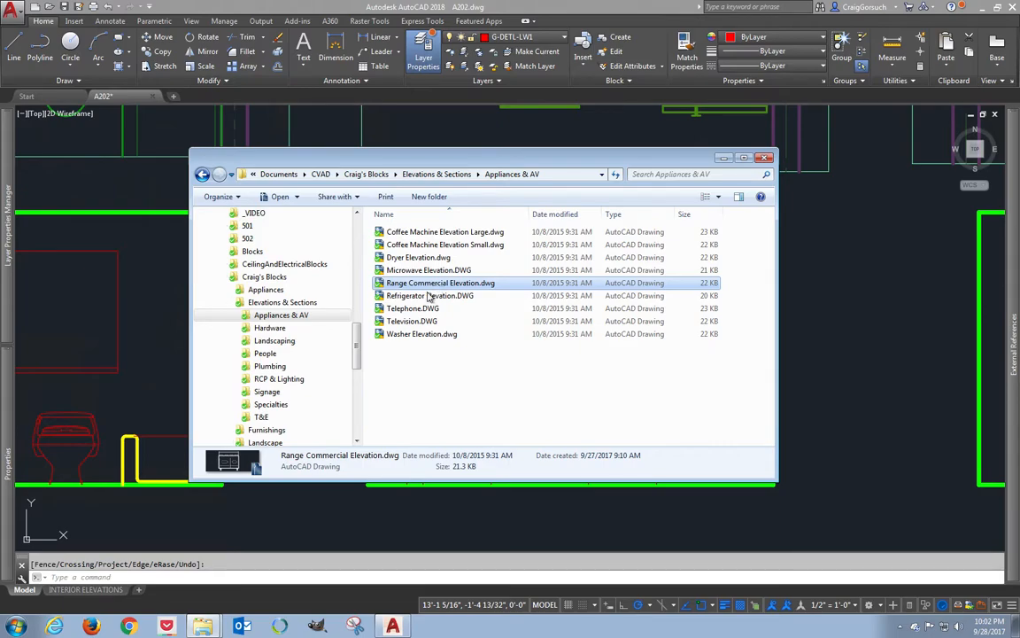
{"action": "left_click", "coordinate": [428, 295]}
{"action": "left_click_drag", "start_coordinate": [428, 296], "coordinate": [808, 359]}
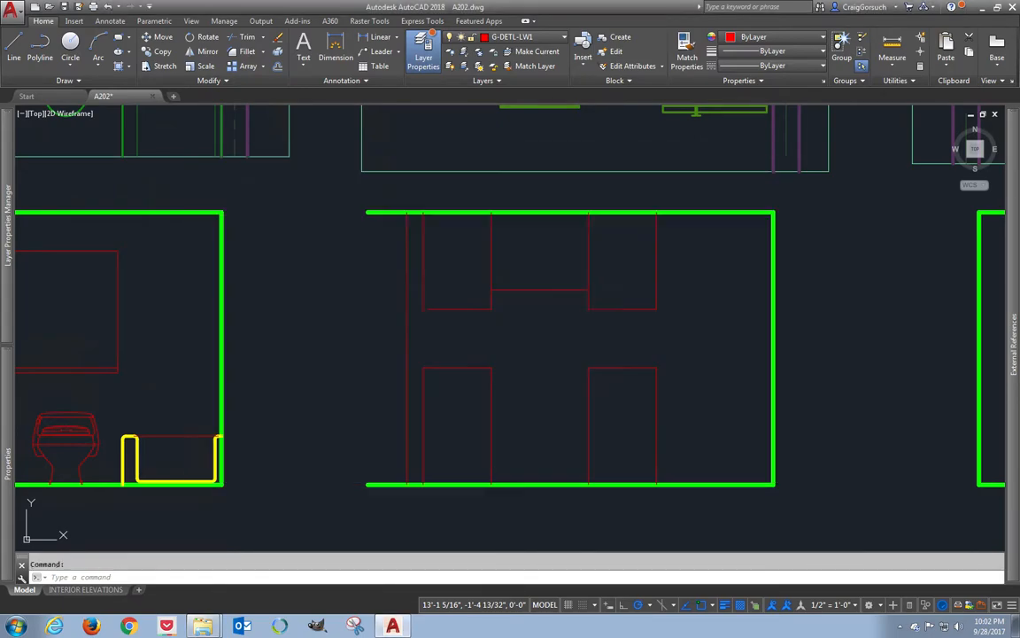
{"action": "left_click", "coordinate": [657, 483]}
{"action": "key", "text": "Return"}
{"action": "key", "text": "Return"}
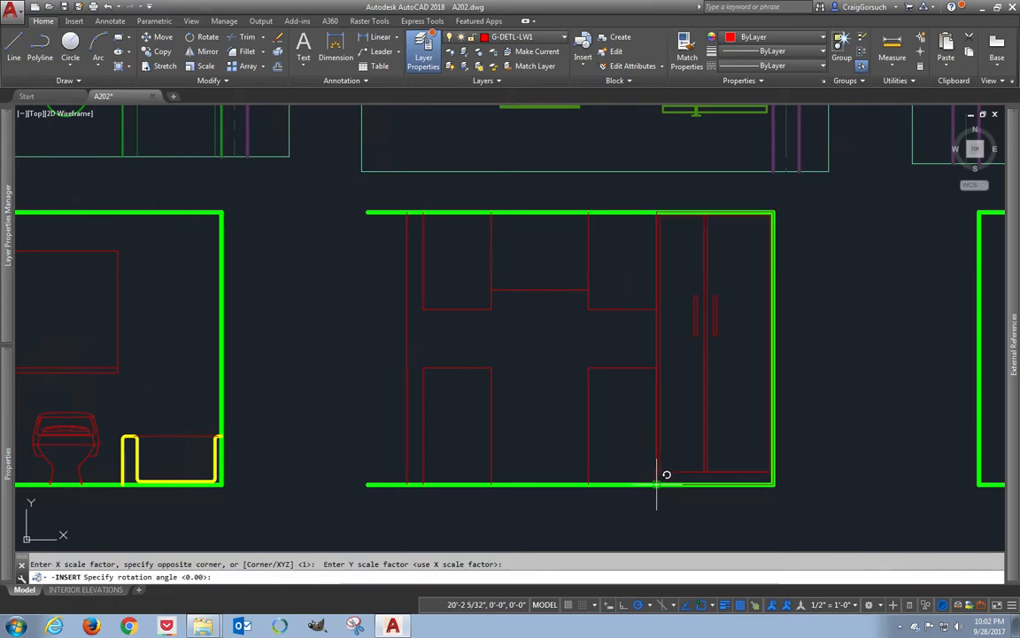
{"action": "key", "text": "Return"}
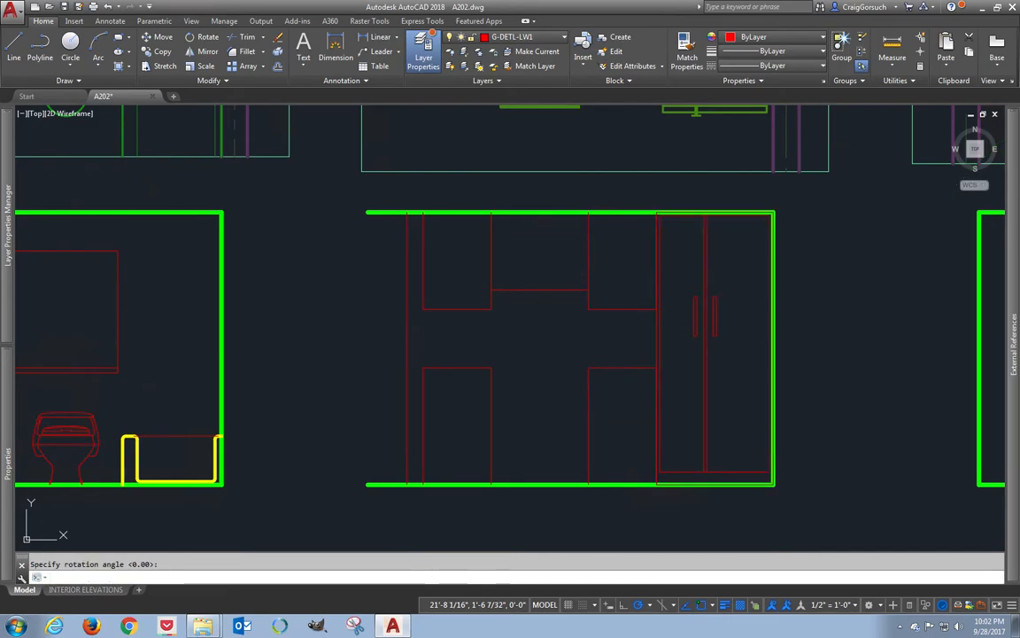
- Scale the refrigerator block by a factor of .95 about the midpoint of its bottom edge
{"action": "scroll", "coordinate": [725, 467], "scroll_direction": "down", "scroll_amount": 2}
{"action": "scroll", "coordinate": [726, 467], "scroll_direction": "up", "scroll_amount": 4}
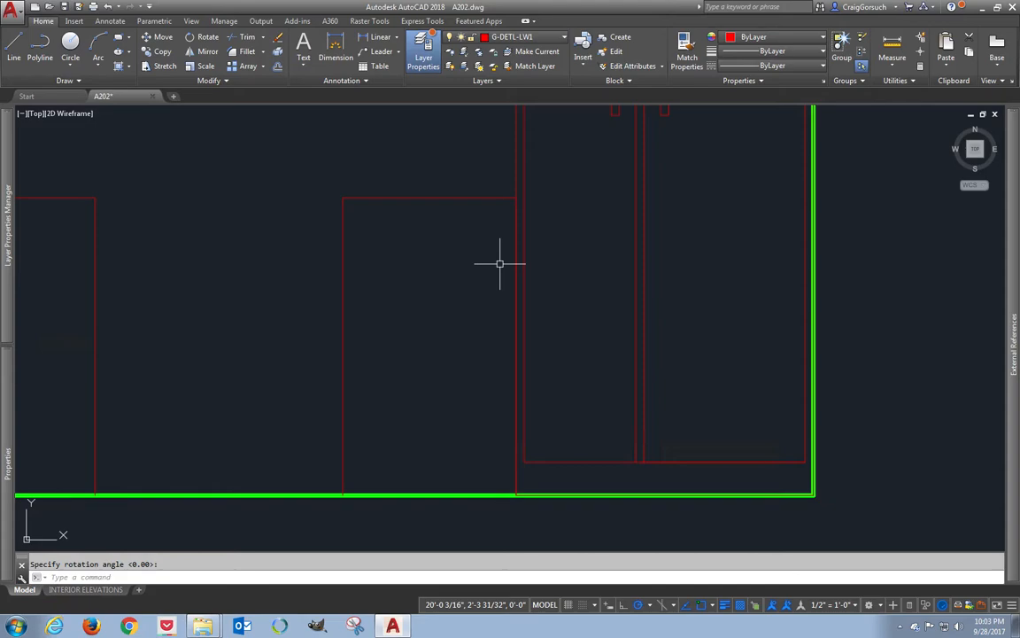
{"action": "type", "text": "sc"}
{"action": "key", "text": "Return"}
{"action": "left_click", "coordinate": [639, 382]}
{"action": "key", "text": "Return"}
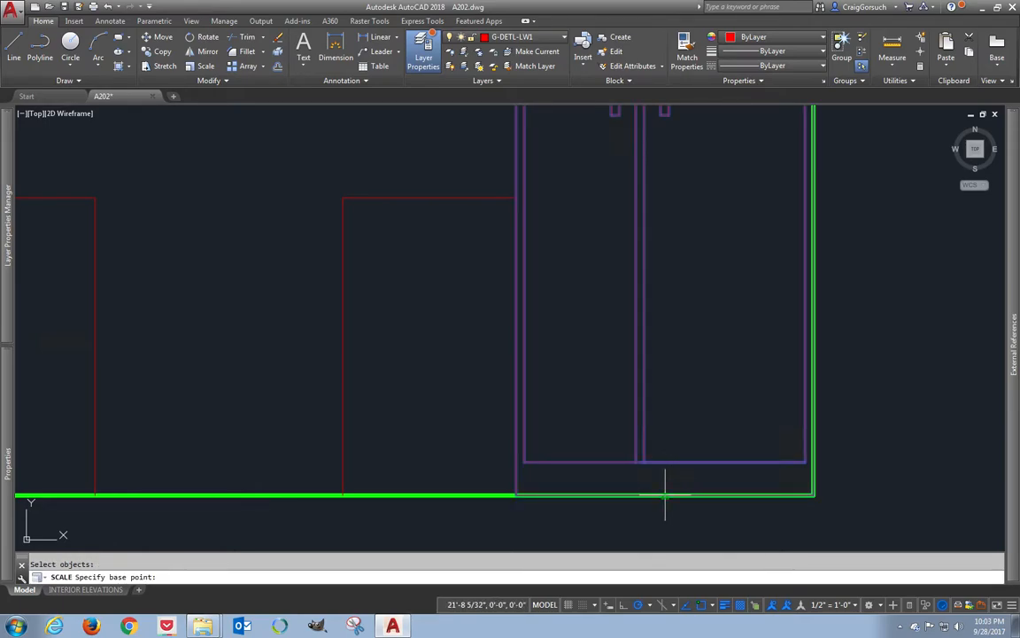
{"action": "left_click", "coordinate": [665, 493]}
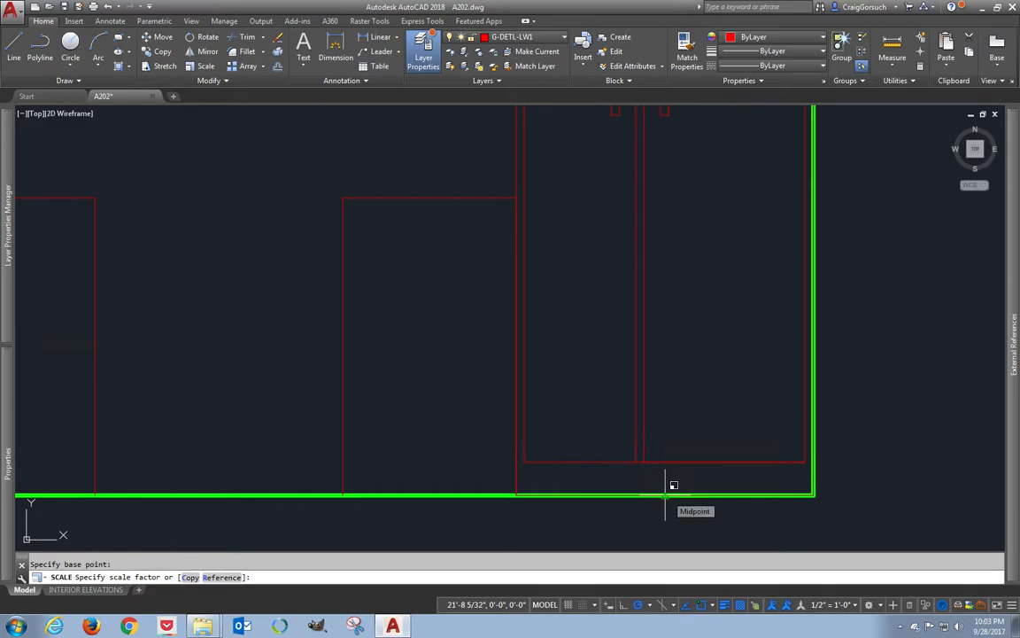
{"action": "key", "text": "Return"}
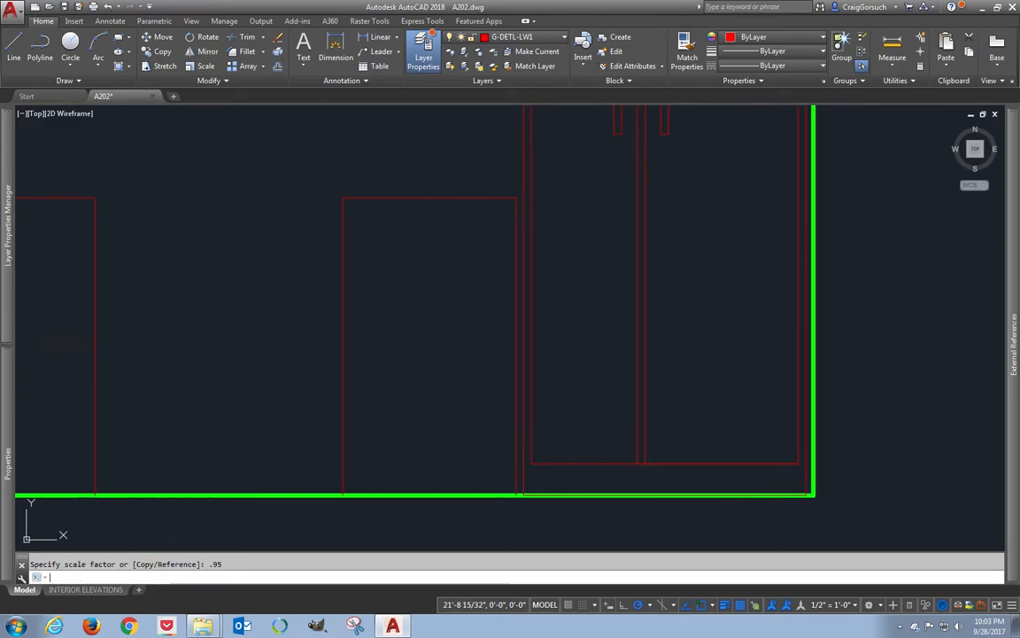
- Put the refrigerator block on the G-DETL-SHAD layer
{"action": "mouse_move", "coordinate": [697, 310]}
{"action": "middle_mouse_down"}
{"action": "mouse_move", "coordinate": [689, 499]}
{"action": "mouse_move", "coordinate": [714, 631]}
{"action": "middle_mouse_up"}
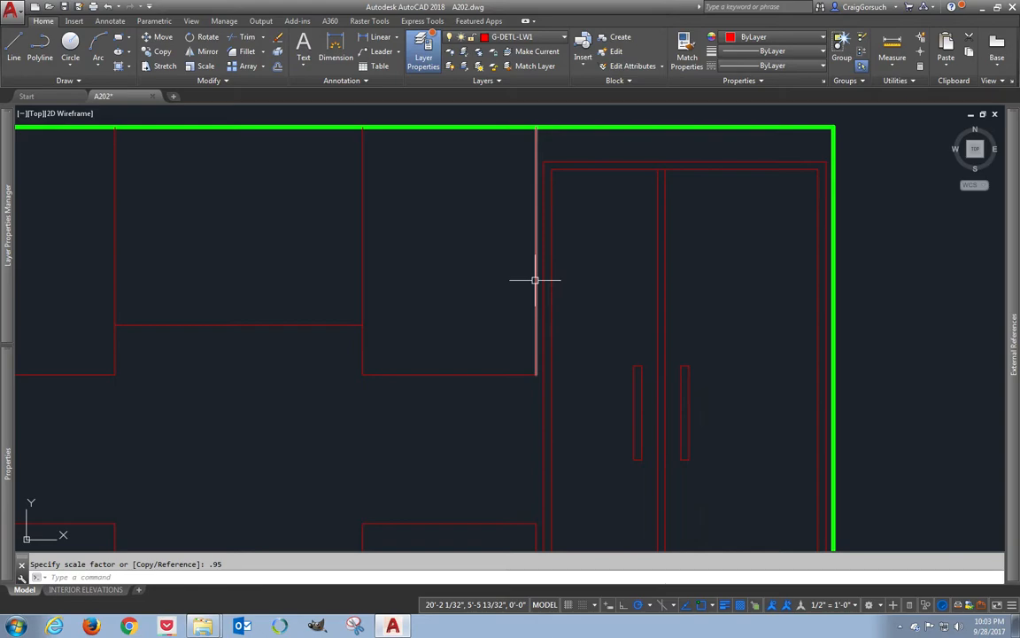
{"action": "middle_click_drag", "start_coordinate": [603, 212], "coordinate": [607, 136]}
{"action": "scroll", "coordinate": [656, 356], "scroll_direction": "down", "scroll_amount": 2}
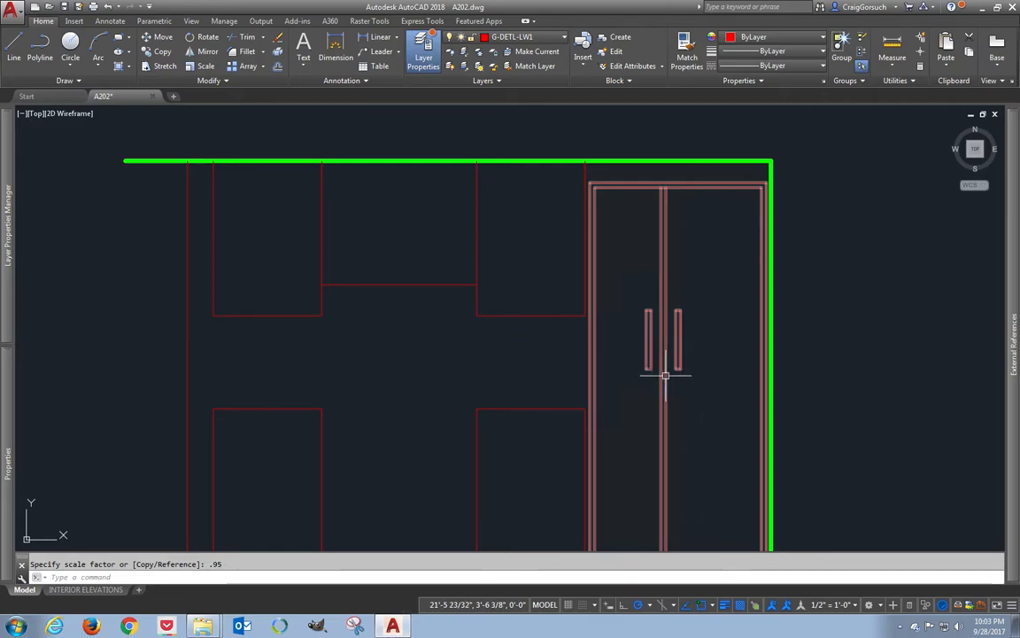
{"action": "key", "text": "Return"}
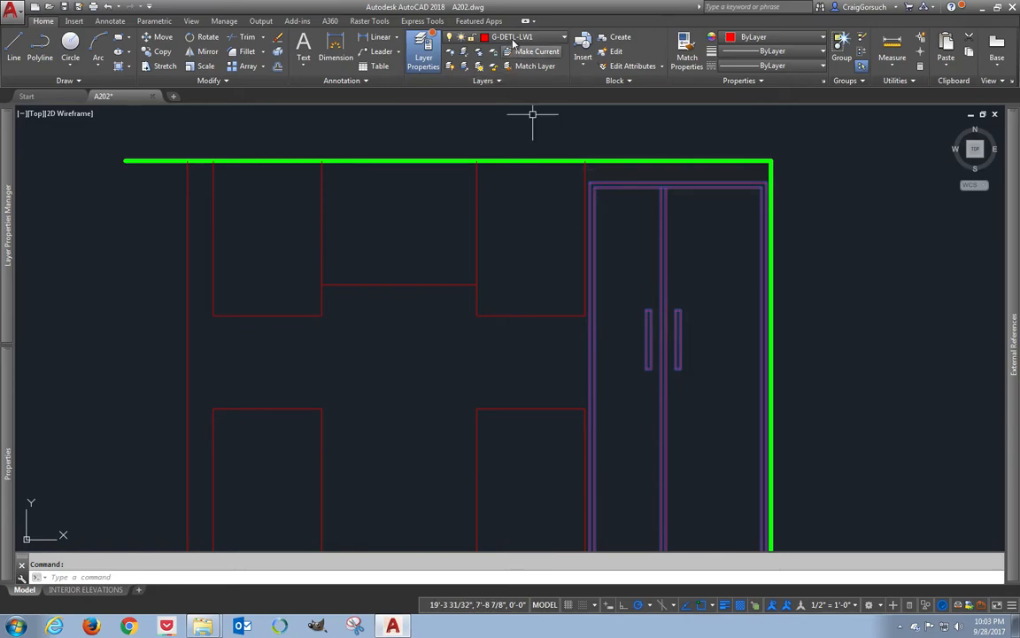
{"action": "left_click", "coordinate": [492, 36]}
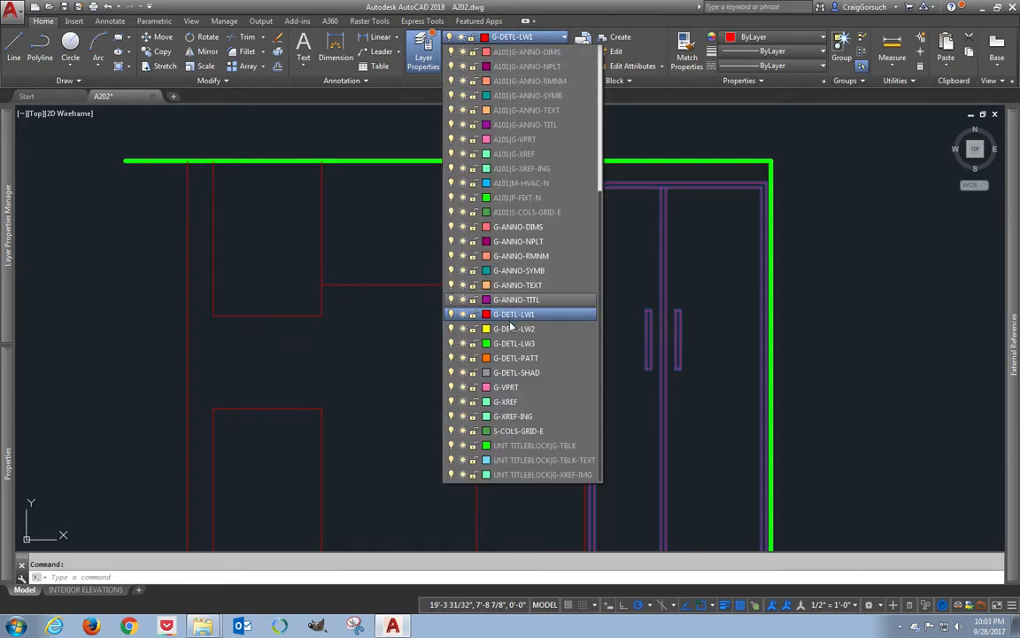
{"action": "left_click", "coordinate": [530, 373]}
{"action": "key", "text": "Escape"}
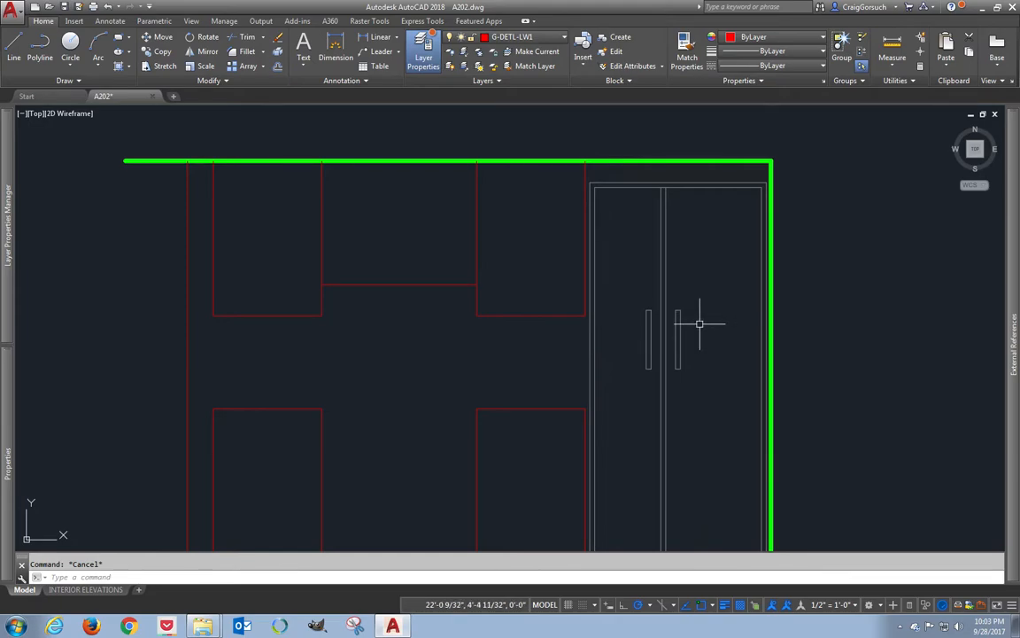
- Insert the Range Commercial Elevation.dwg block between the two base cabinets, with default scale and rotation
{"action": "mouse_move", "coordinate": [387, 371]}
{"action": "middle_mouse_down"}
{"action": "mouse_move", "coordinate": [424, 359]}
{"action": "mouse_move", "coordinate": [490, 268]}
{"action": "middle_mouse_up"}
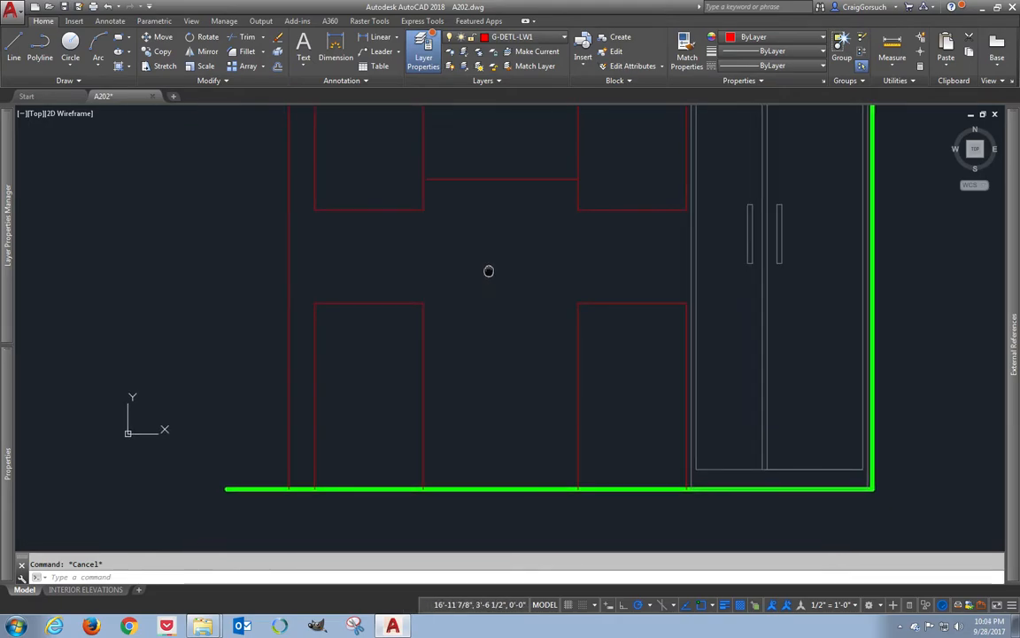
{"action": "mouse_move", "coordinate": [203, 624]}
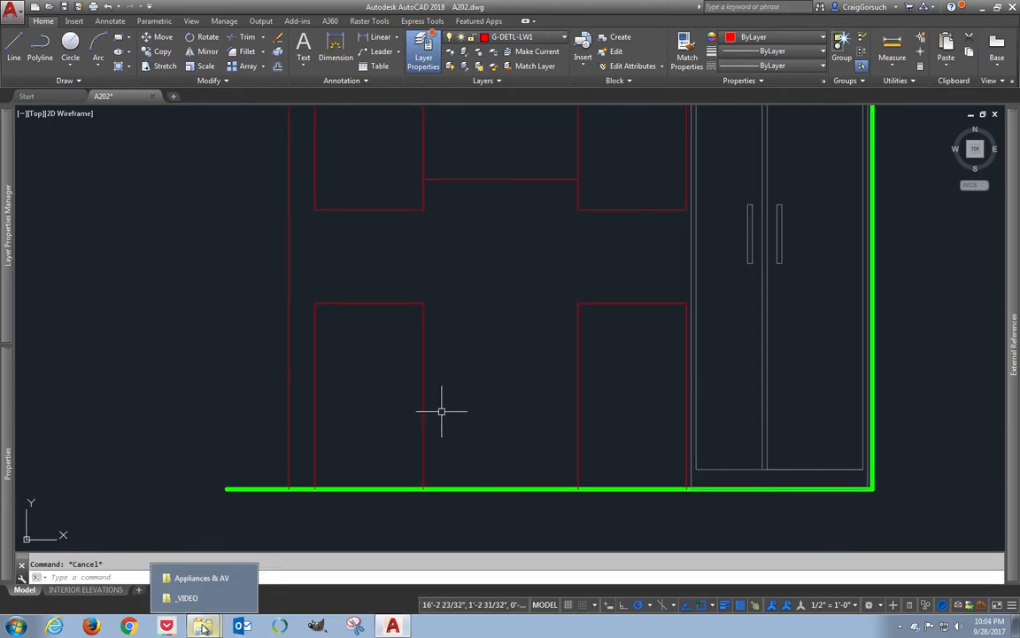
{"action": "left_click", "coordinate": [186, 597]}
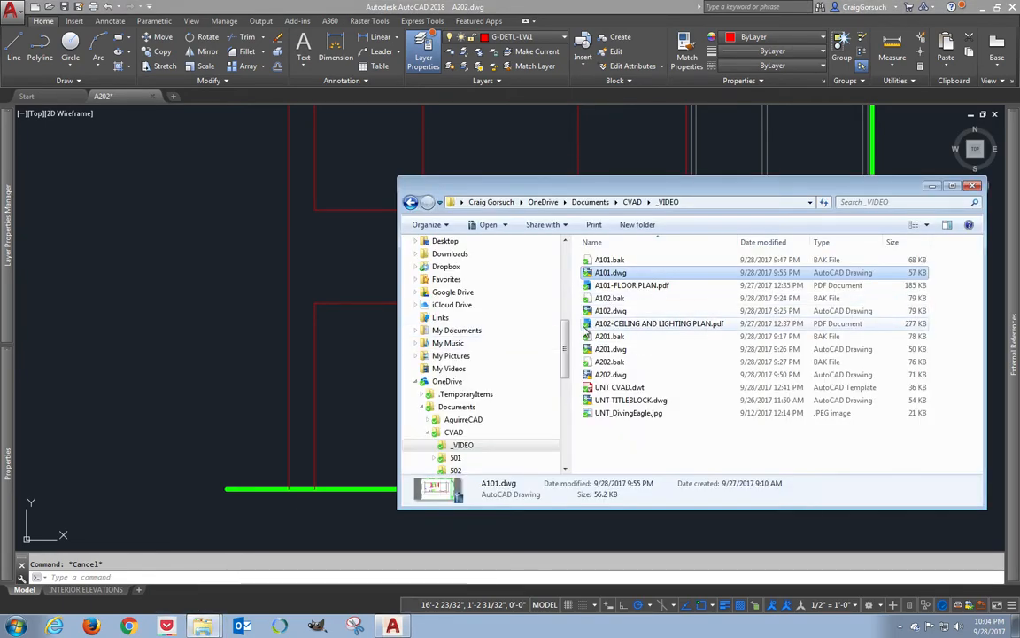
{"action": "mouse_move", "coordinate": [203, 625]}
{"action": "left_click", "coordinate": [182, 580]}
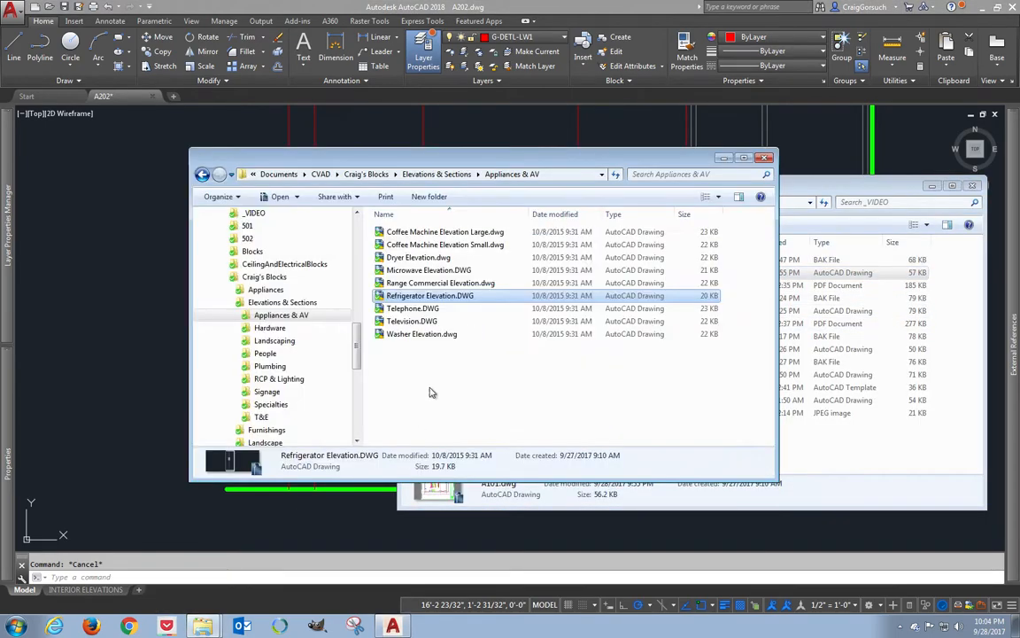
{"action": "left_click", "coordinate": [411, 284]}
{"action": "left_click_drag", "start_coordinate": [432, 288], "coordinate": [130, 371]}
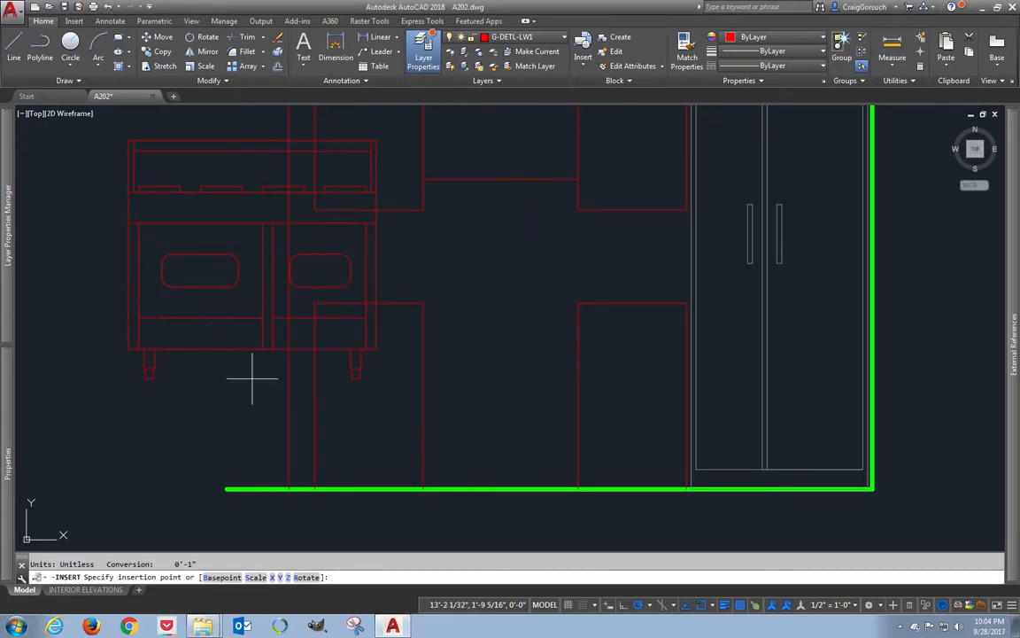
{"action": "left_click", "coordinate": [551, 440]}
{"action": "key", "text": "Return"}
{"action": "key", "text": "Return"}
{"action": "key", "text": "Return"}
- Move the range block straight down so that its legs stand on the floor line
{"action": "type", "text": "m"}
{"action": "key", "text": "Return"}
{"action": "left_click", "coordinate": [538, 434]}
{"action": "left_click", "coordinate": [518, 403]}
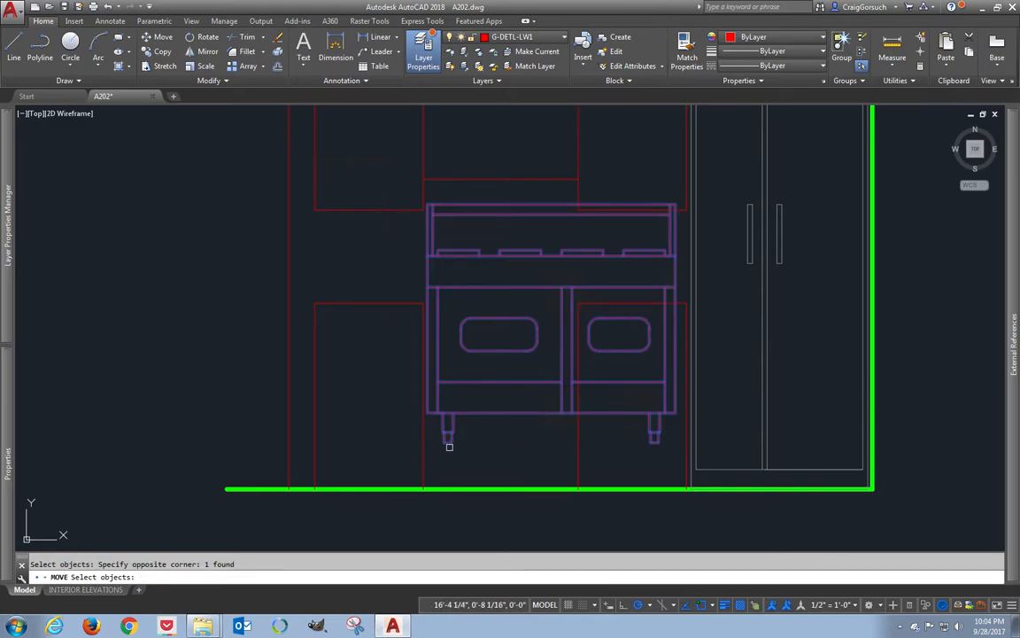
{"action": "key", "text": "Return"}
{"action": "left_click", "coordinate": [448, 440]}
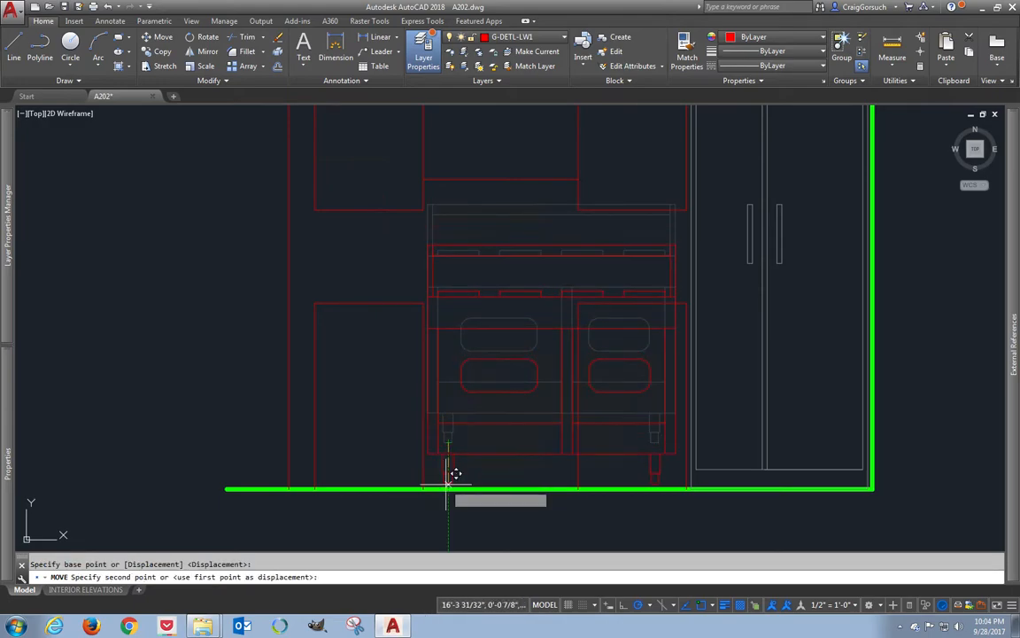
{"action": "left_click", "coordinate": [458, 478]}
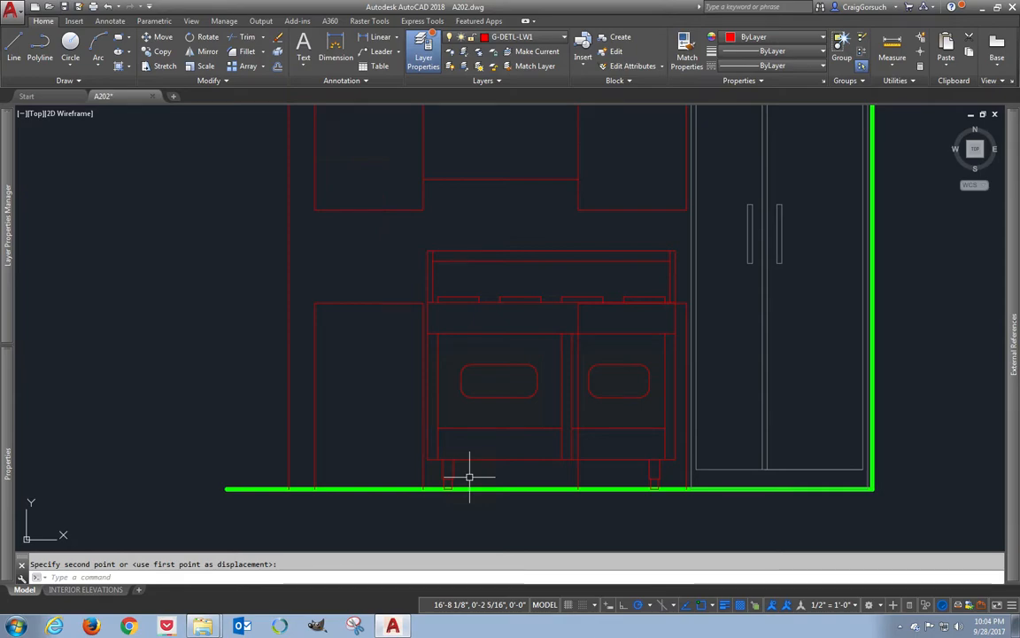
- Try to explode the range block into separate objects and select its body outline
{"action": "left_click", "coordinate": [471, 476]}
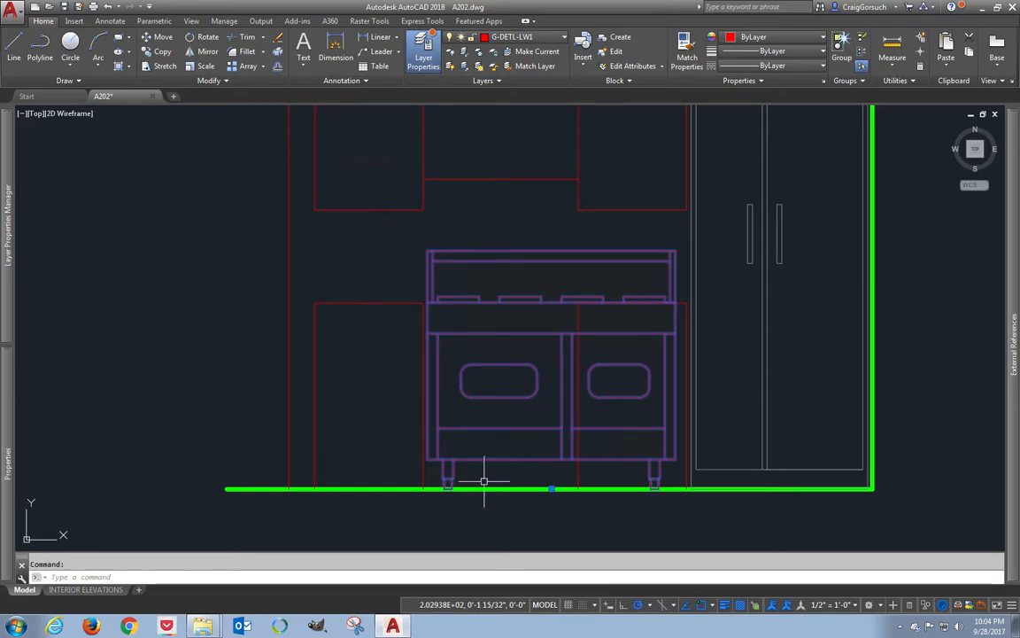
{"action": "type", "text": "x"}
{"action": "key", "text": "Return"}
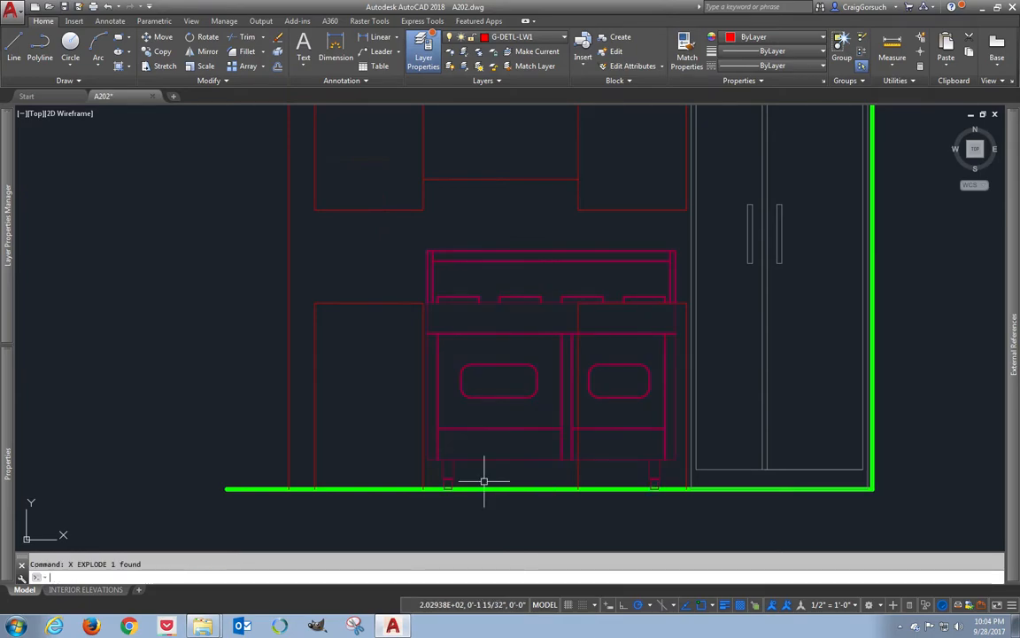
{"action": "scroll", "coordinate": [469, 476], "scroll_direction": "up", "scroll_amount": 2}
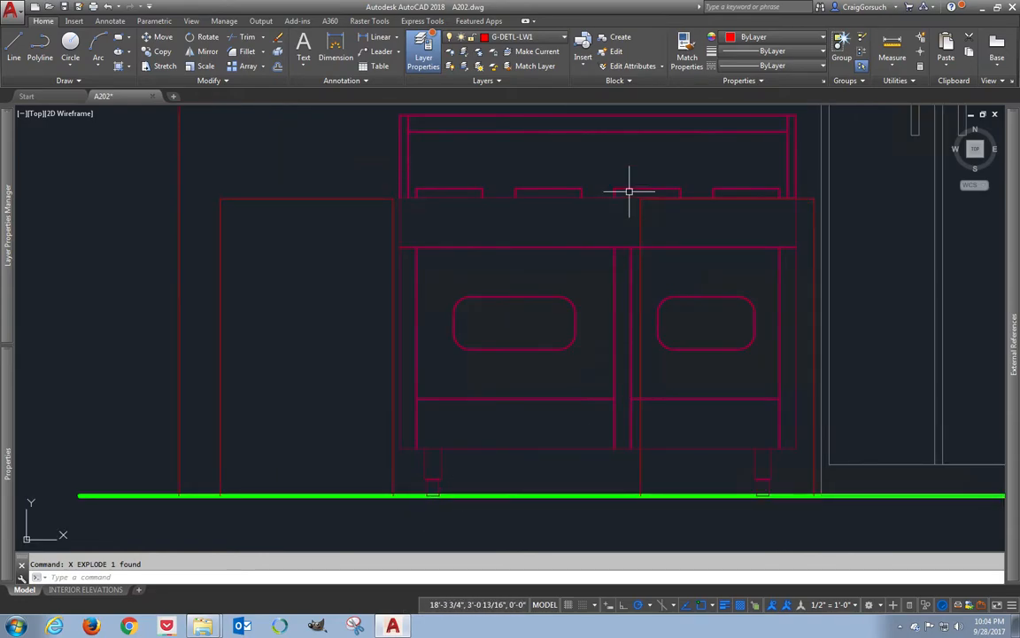
{"action": "middle_click_drag", "start_coordinate": [638, 199], "coordinate": [641, 223]}
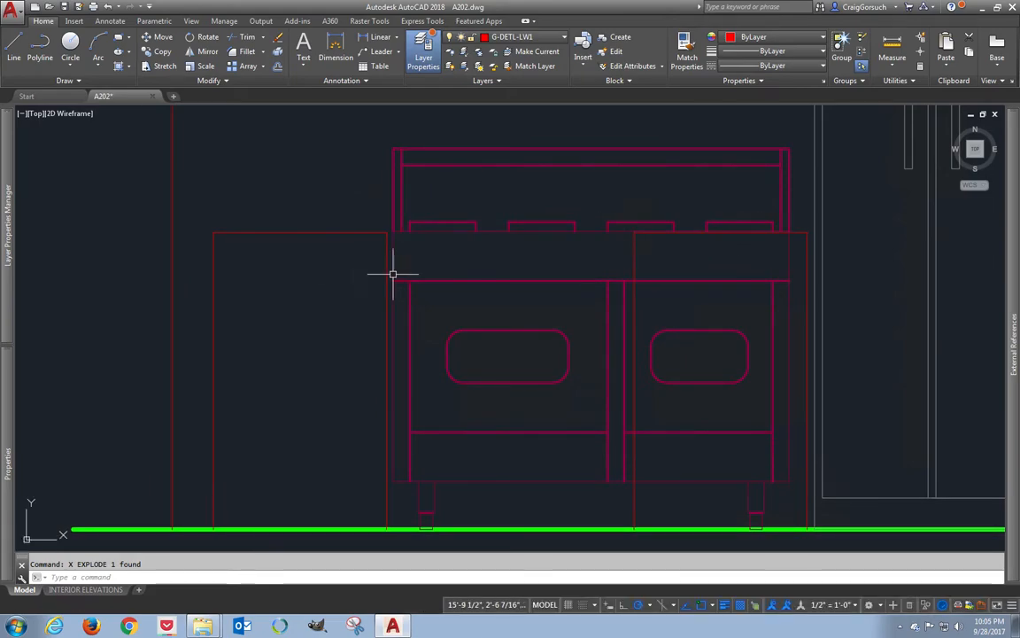
{"action": "left_click", "coordinate": [395, 238]}
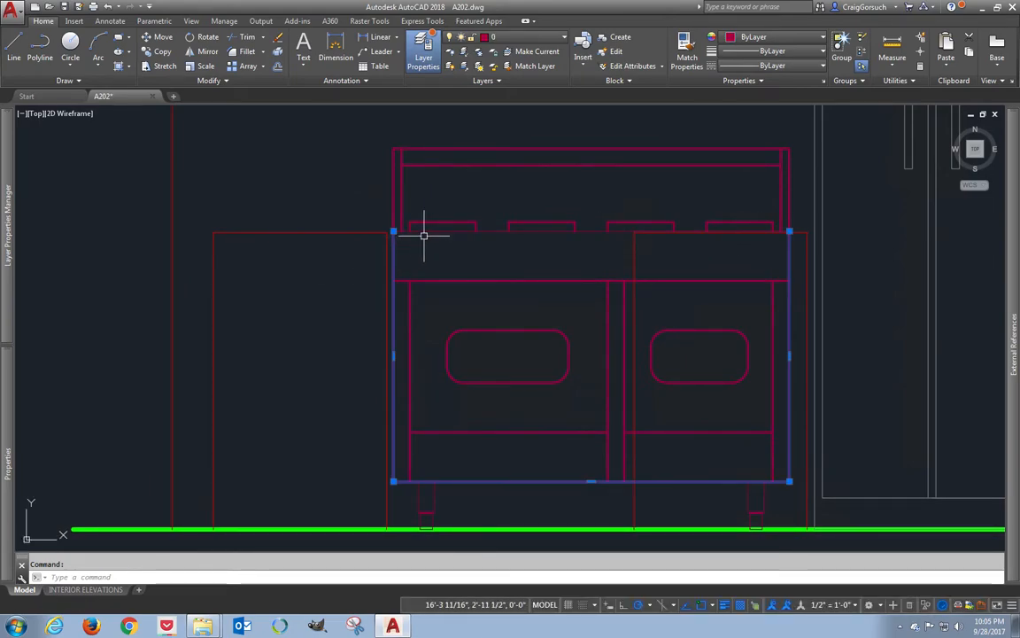
{"action": "key", "text": "Escape"}
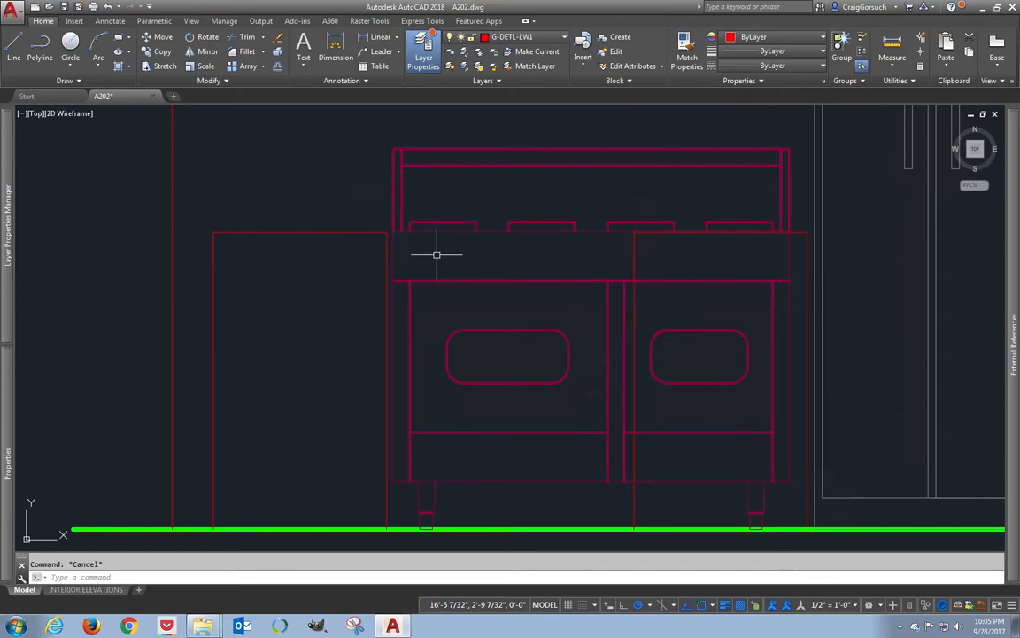
- Undo the explosion of the range block
{"action": "type", "text": "u"}
{"action": "key", "text": "Return"}
{"action": "type", "text": "u"}
{"action": "key", "text": "Return"}
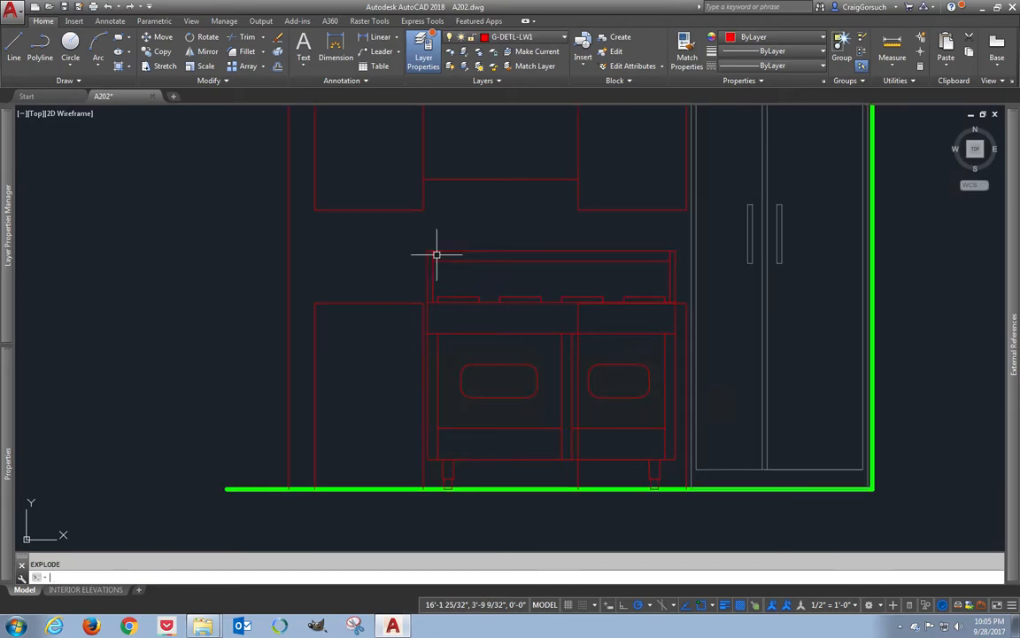
- Put the range block on the G-VPRT layer
{"action": "left_click", "coordinate": [449, 294]}
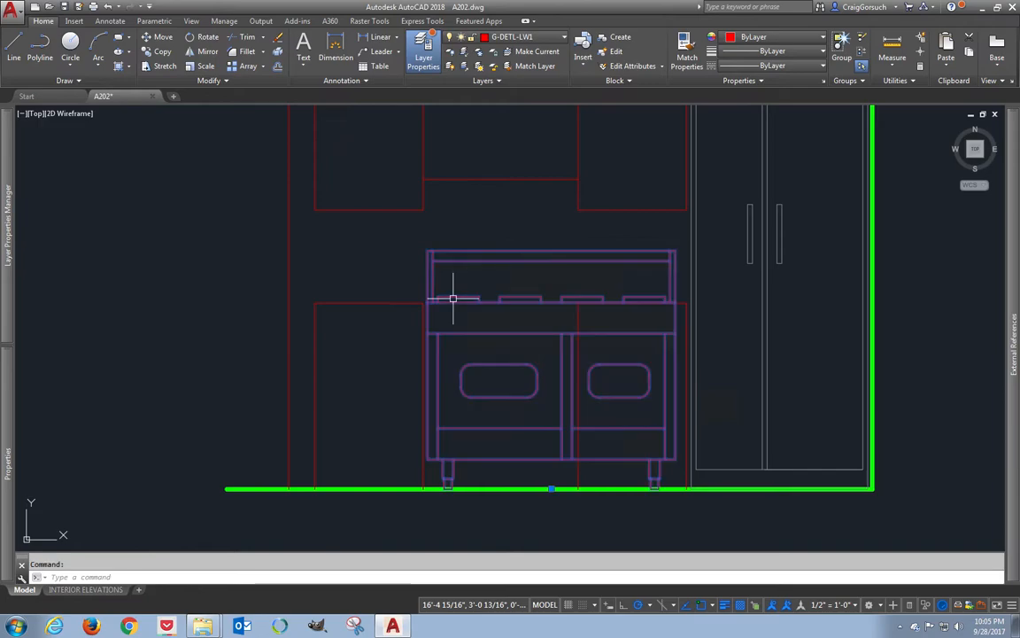
{"action": "left_click", "coordinate": [529, 39]}
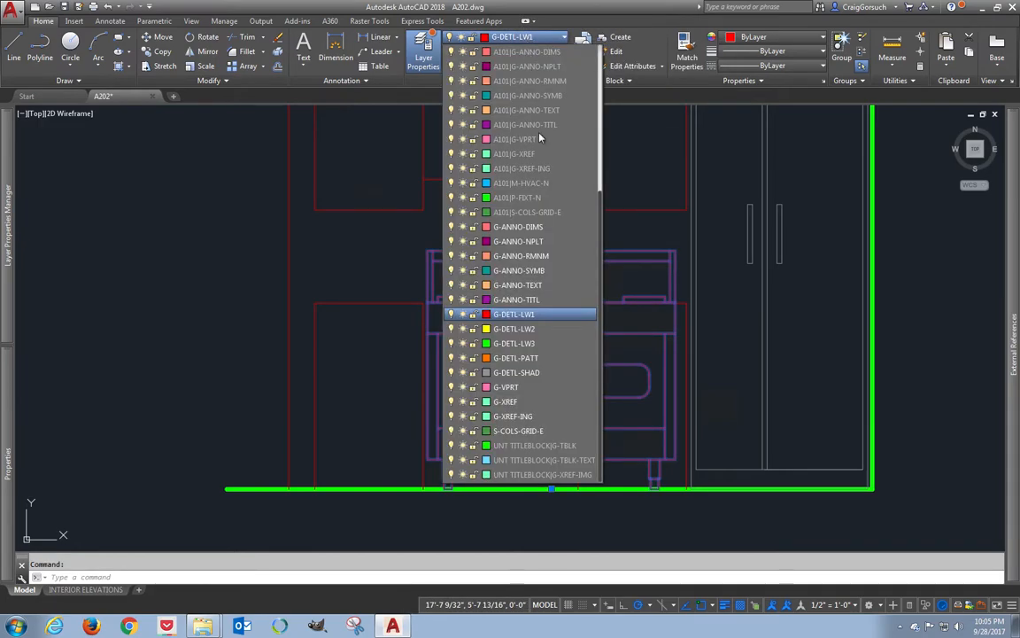
{"action": "left_click", "coordinate": [512, 388]}
{"action": "key", "text": "Escape"}
- Make G-DETL-SHAD the current layer with the whole range in view
{"action": "scroll", "coordinate": [467, 302], "scroll_direction": "up", "scroll_amount": 2}
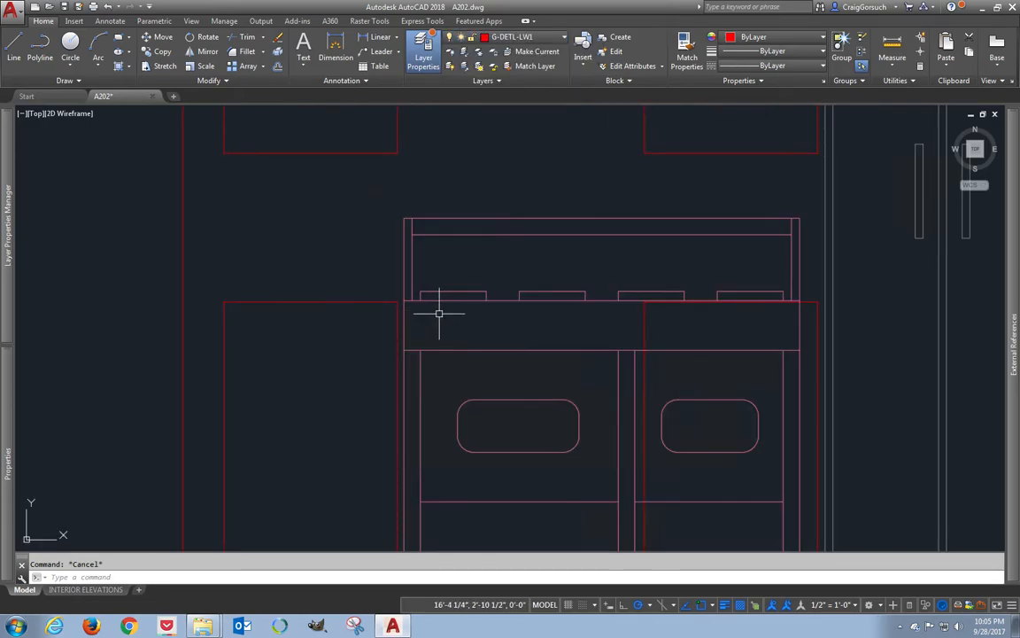
{"action": "left_click", "coordinate": [542, 42]}
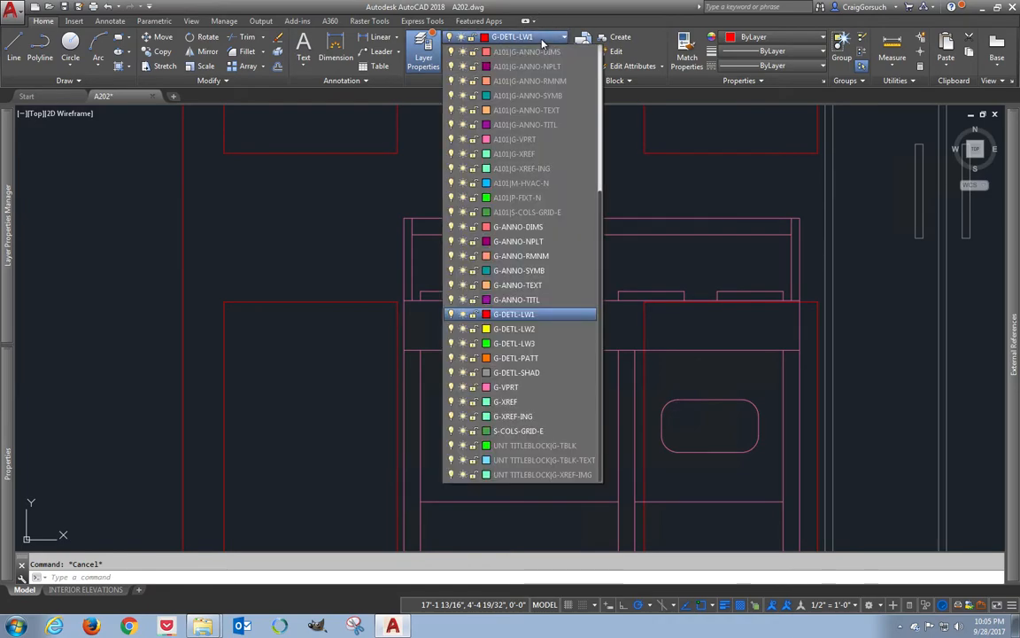
{"action": "left_click", "coordinate": [531, 373]}
{"action": "middle_click_drag", "start_coordinate": [530, 390], "coordinate": [535, 285]}
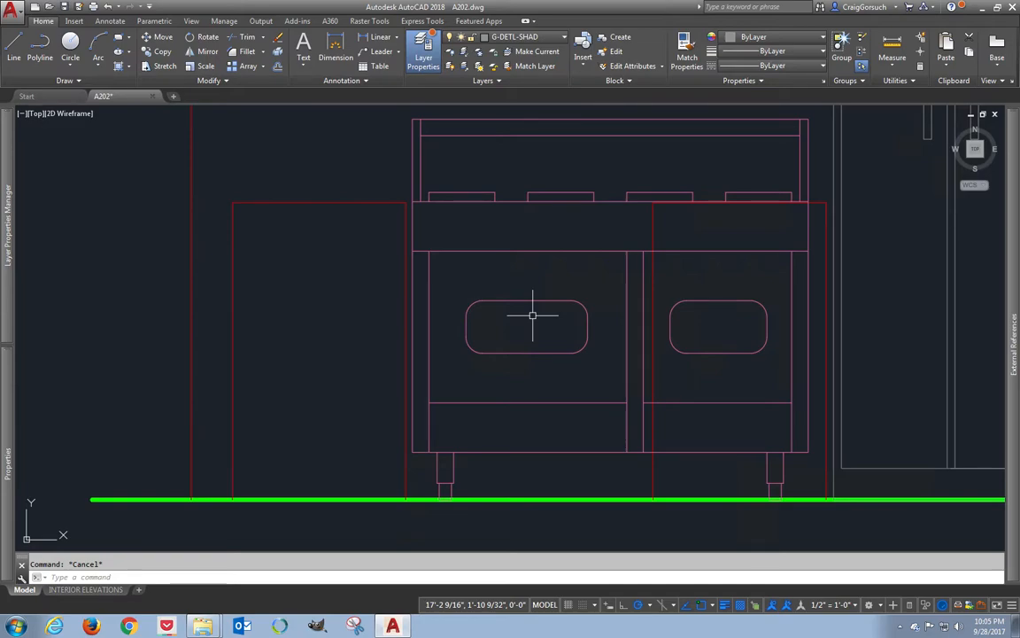
- Move the range block horizontally so its outer edge meets the facing side of the base cabinet left of it
{"action": "type", "text": "m"}
{"action": "key", "text": "Return"}
{"action": "left_click", "coordinate": [414, 252]}
{"action": "key", "text": "Return"}
{"action": "left_click", "coordinate": [413, 250]}
{"action": "left_click", "coordinate": [406, 251]}
- Move the range block 0.5" to the right, away from the adjoining base cabinet
{"action": "key", "text": "Return"}
{"action": "left_click", "coordinate": [407, 251]}
{"action": "key", "text": "Return"}
{"action": "left_click", "coordinate": [435, 244]}
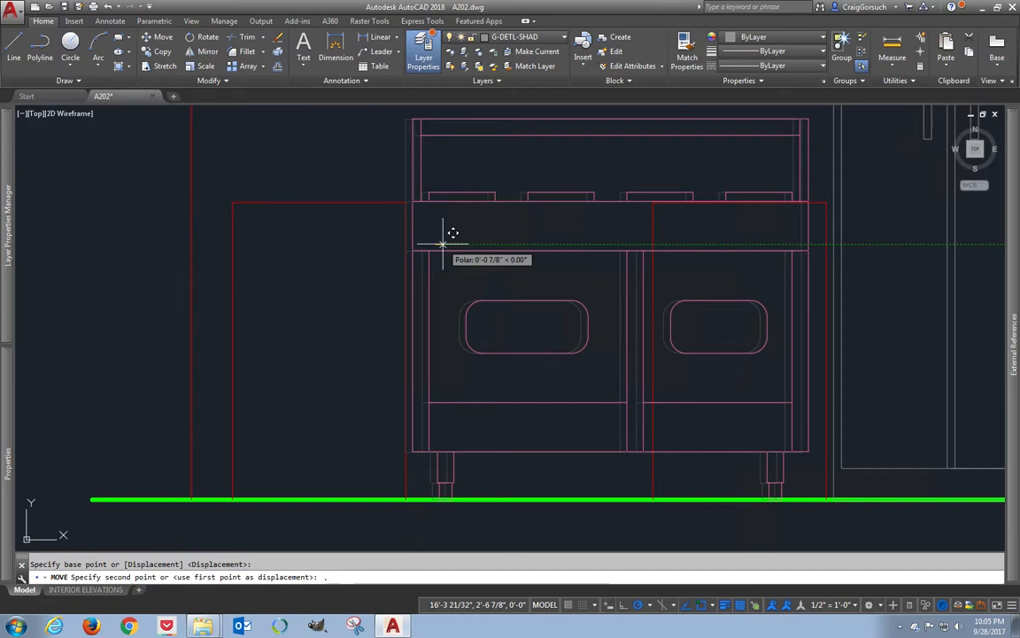
{"action": "key", "text": "BackSpace"}
{"action": "key", "text": "BackSpace"}
{"action": "type", "text": "5"}
{"action": "key", "text": "Return"}
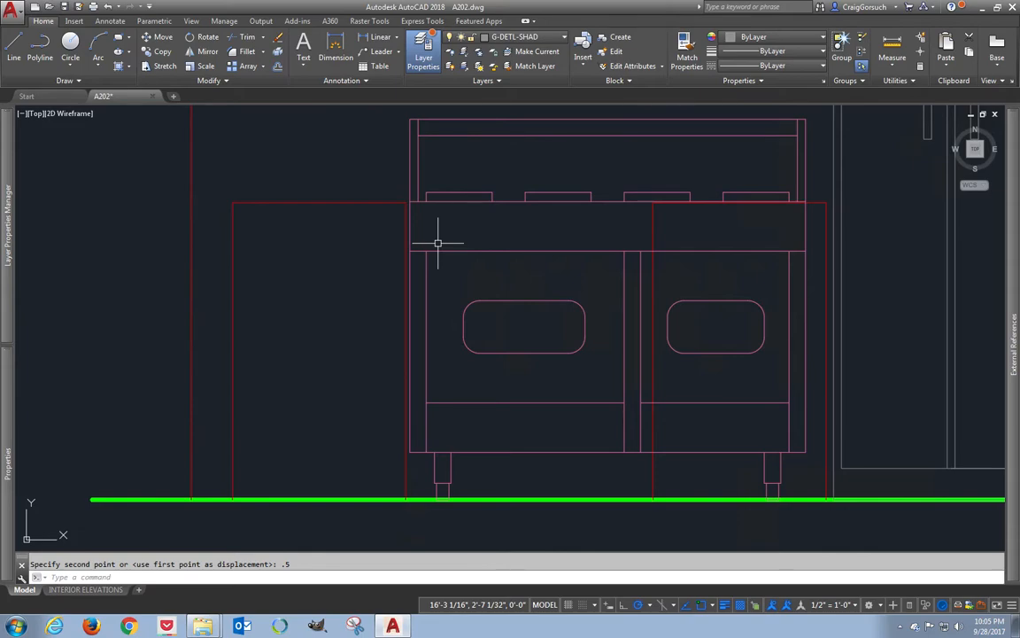
- Draw a rectangle filling the opening between the two base cabinets, from cabinet-top height down to the floor line
{"action": "type", "text": "rec"}
{"action": "key", "text": "Return"}
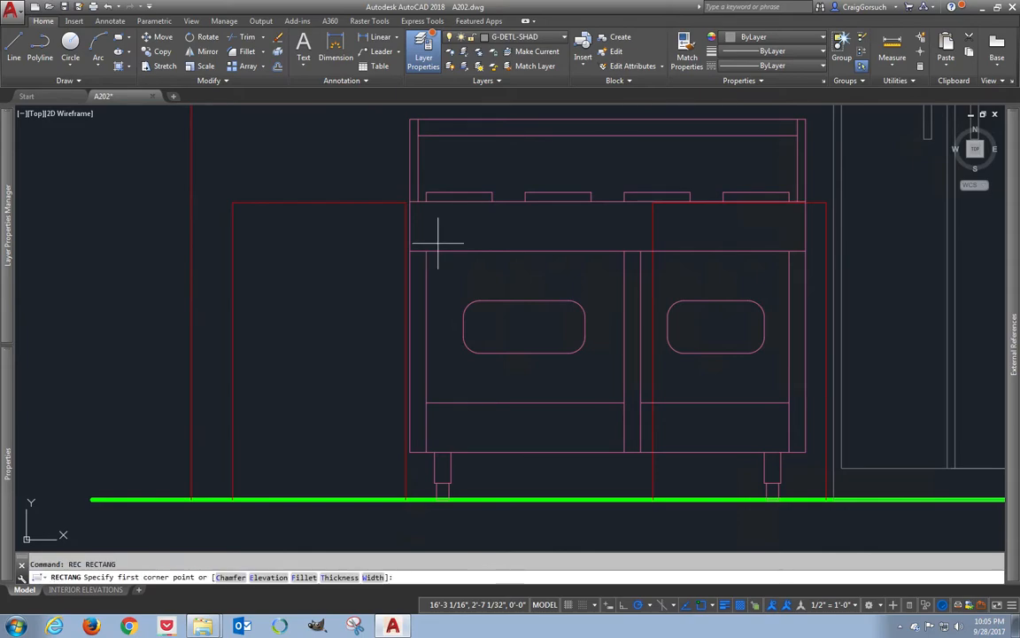
{"action": "left_click", "coordinate": [653, 203]}
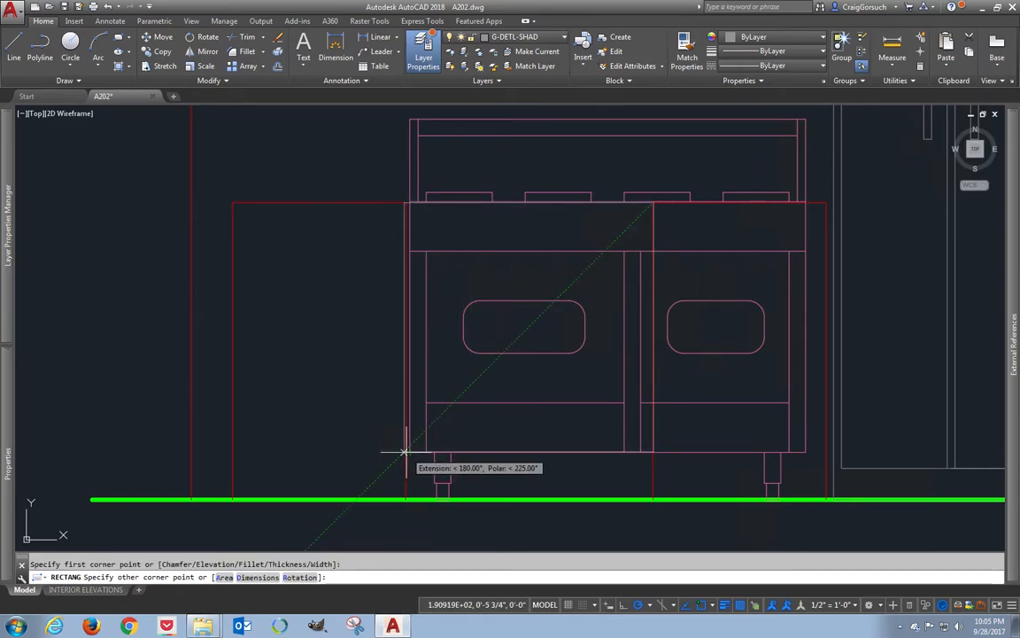
{"action": "left_click", "coordinate": [403, 500]}
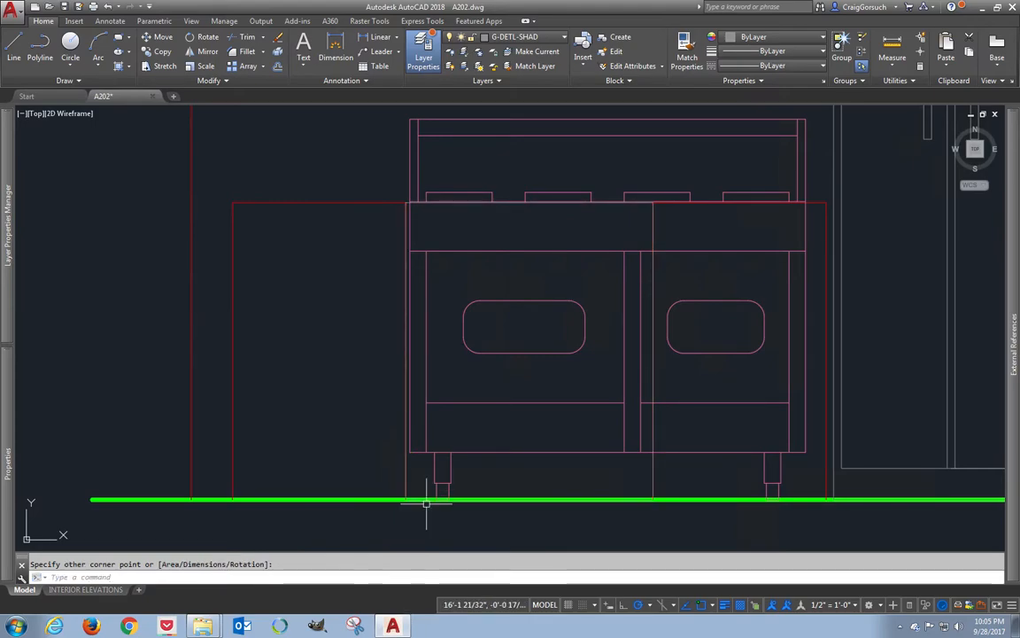
- Stretch the rectangle's right side inward by 0.25" and its left side inward to the range block's left edge
{"action": "left_click", "coordinate": [654, 471]}
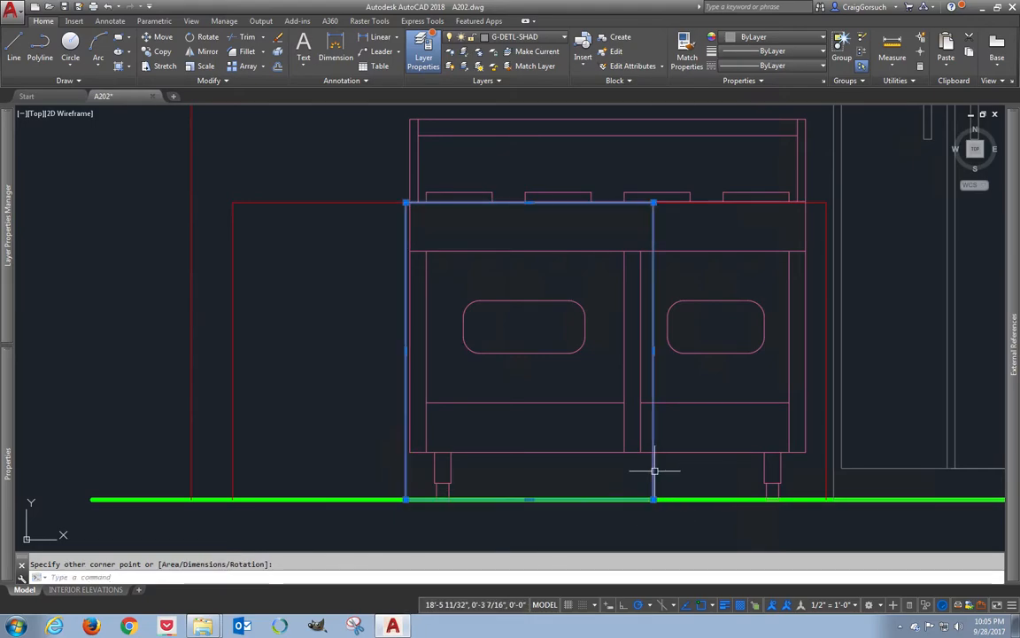
{"action": "left_click", "coordinate": [653, 351]}
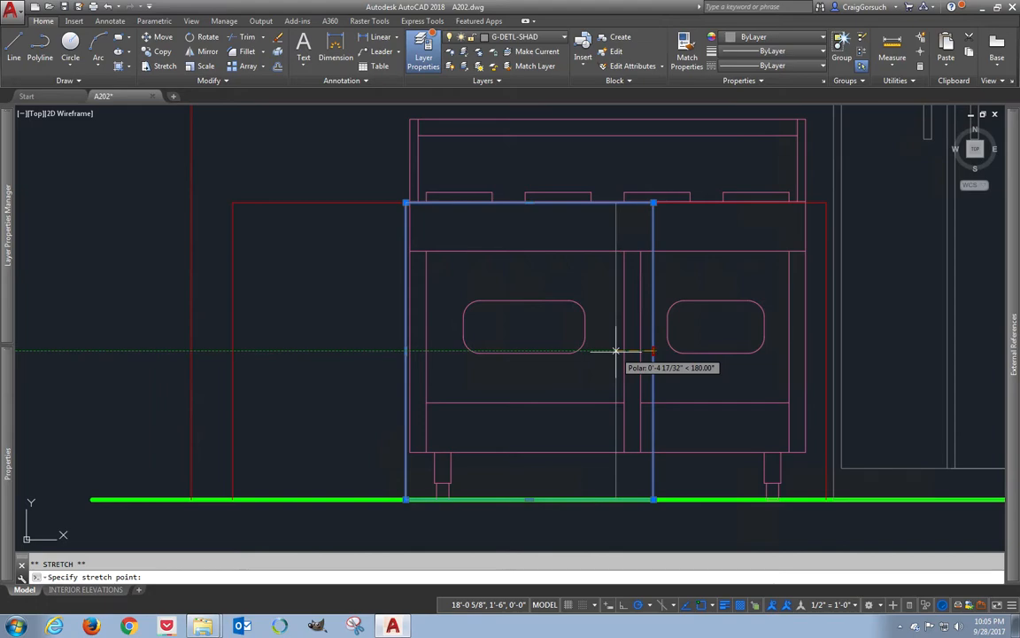
{"action": "type", "text": ".25"}
{"action": "key", "text": "Return"}
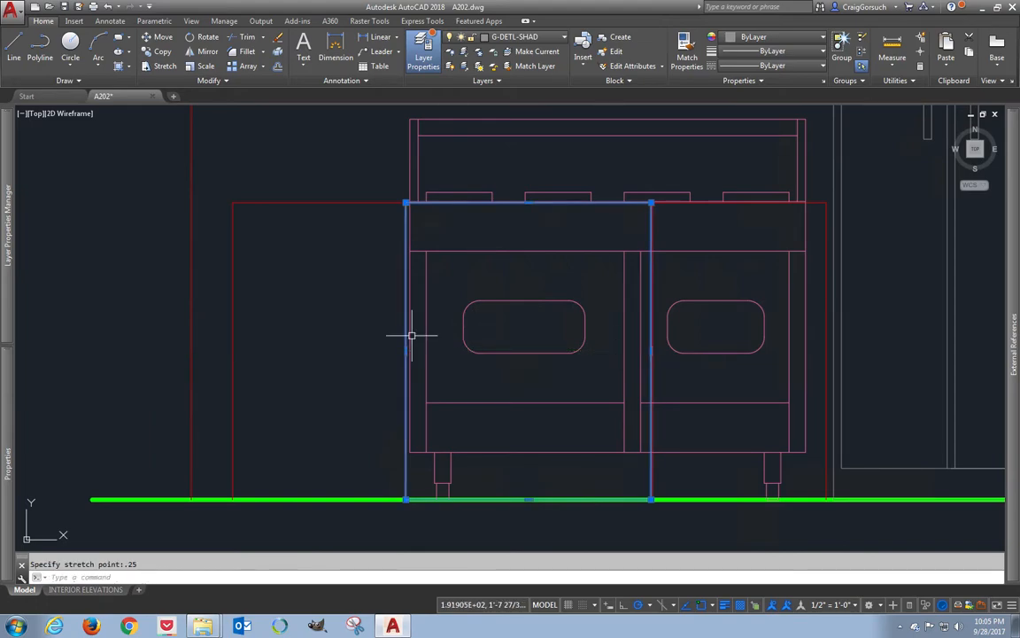
{"action": "left_click", "coordinate": [406, 350]}
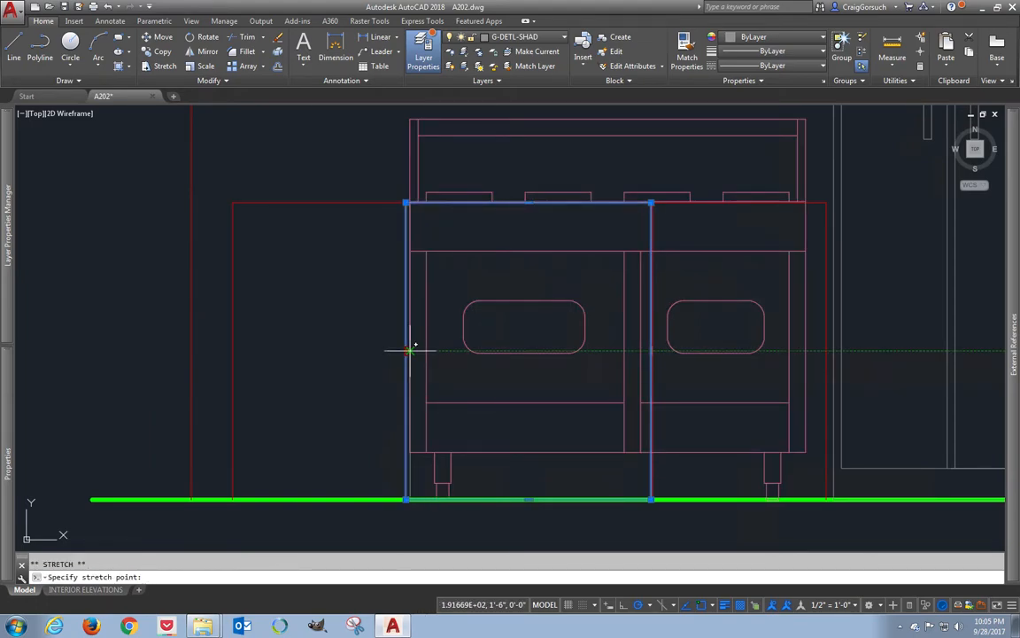
{"action": "key", "text": "Escape"}
{"action": "key", "text": "Escape"}
- Draw a horizontal line across the new range outline along the bottom of the block's control panel
{"action": "type", "text": "l"}
{"action": "key", "text": "Return"}
{"action": "left_click", "coordinate": [409, 250]}
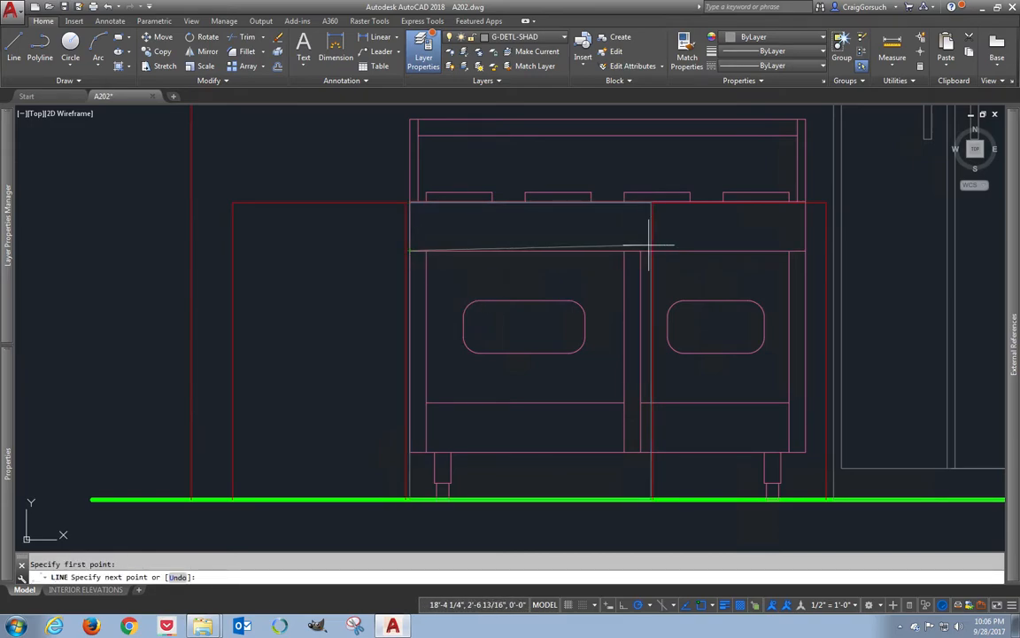
{"action": "left_click", "coordinate": [651, 250]}
{"action": "key", "text": "Return"}
- Draw two more horizontal lines across the range outline, one 4" above the floor and one along the bottom of the oven door
{"action": "key", "text": "Return"}
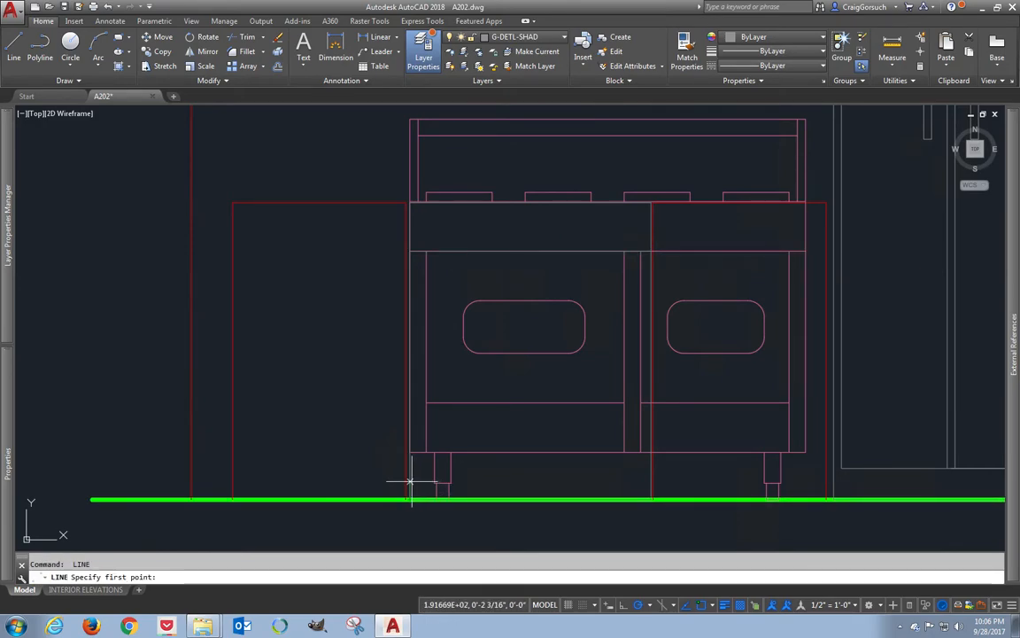
{"action": "type", "text": "4"}
{"action": "key", "text": "Return"}
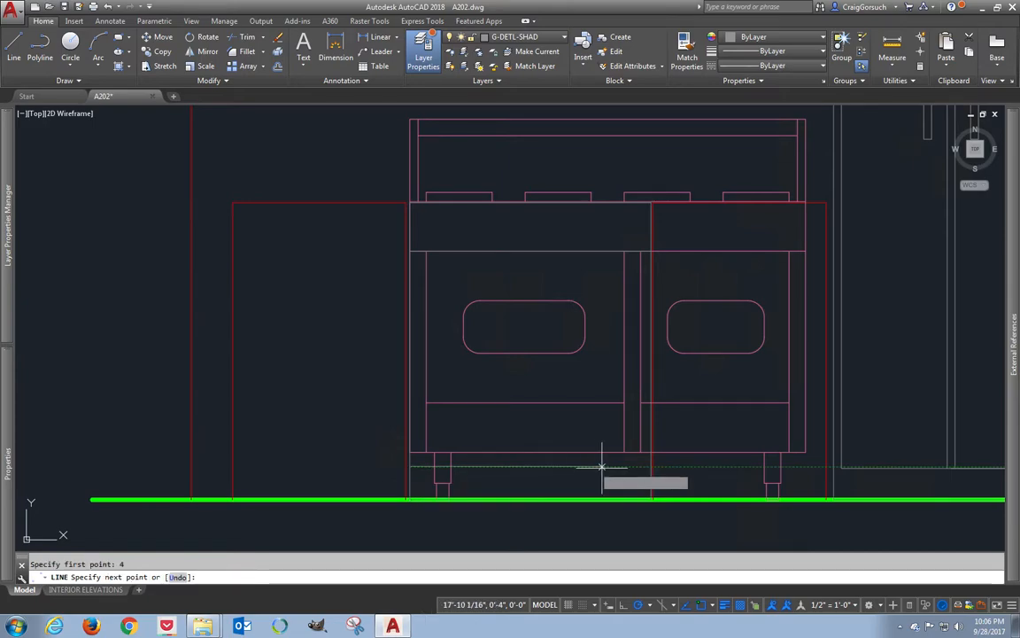
{"action": "left_click", "coordinate": [651, 466]}
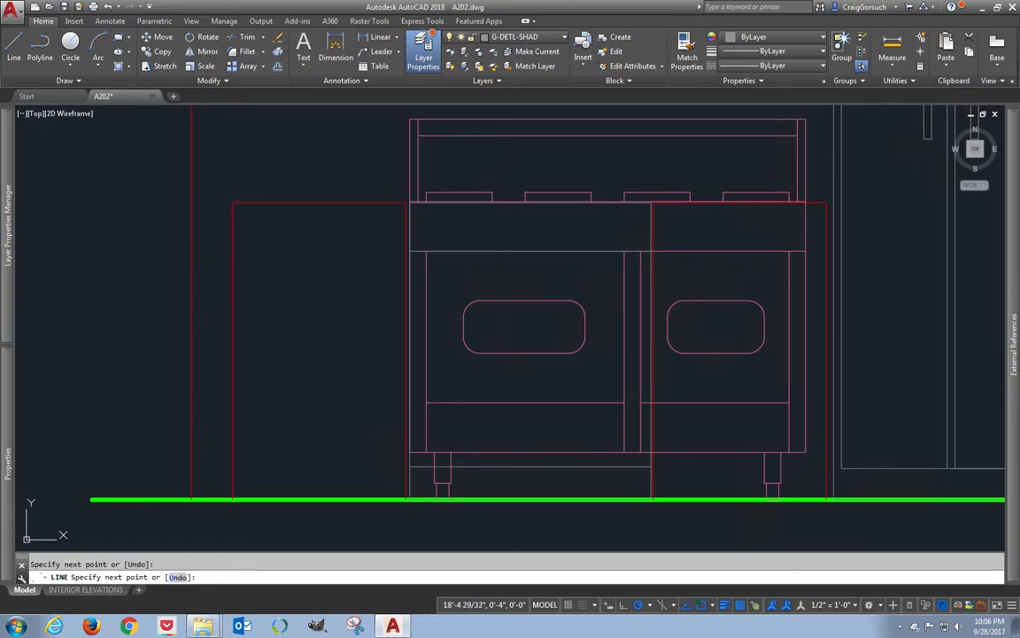
{"action": "key", "text": "Escape"}
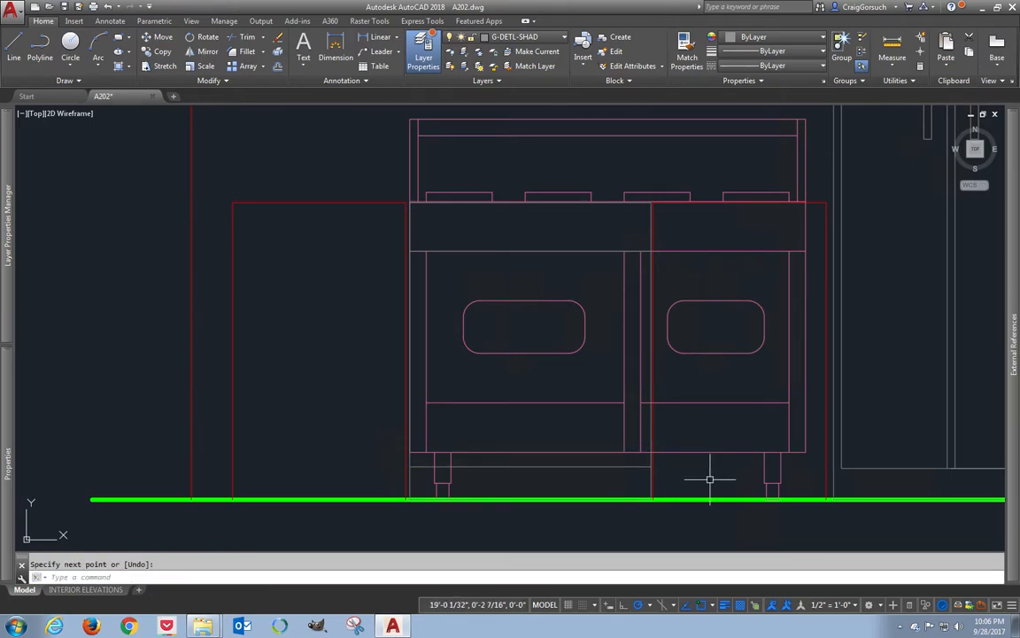
{"action": "key", "text": "Return"}
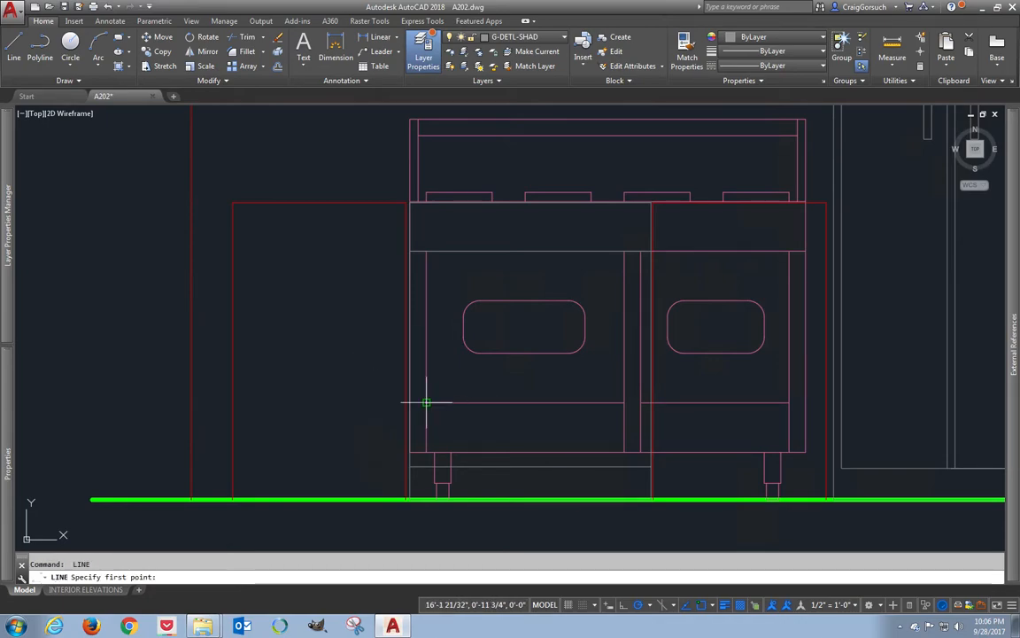
{"action": "left_click", "coordinate": [426, 403]}
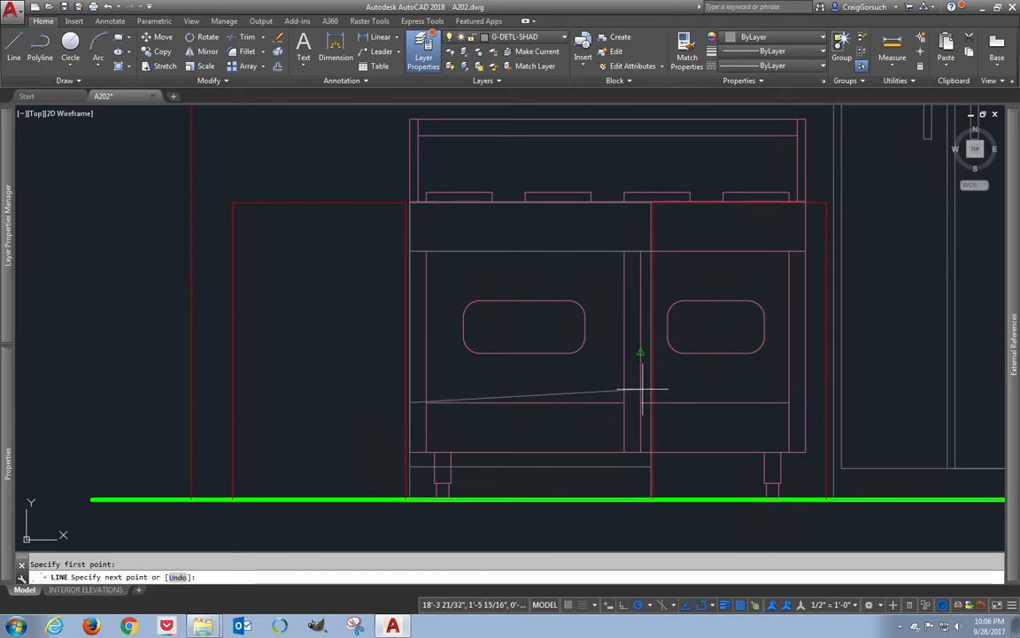
{"action": "key", "text": "Return"}
- Draw a rectangle enclosing the block's larger oven window, using the window's overall width and height
{"action": "scroll", "coordinate": [576, 358], "scroll_direction": "down", "scroll_amount": 2}
{"action": "scroll", "coordinate": [539, 346], "scroll_direction": "up", "scroll_amount": 2}
{"action": "scroll", "coordinate": [539, 346], "scroll_direction": "up", "scroll_amount": 2}
{"action": "type", "text": "RE"}
{"action": "key", "text": "Return"}
{"action": "key", "text": "Escape"}
{"action": "type", "text": "rec"}
{"action": "key", "text": "Return"}
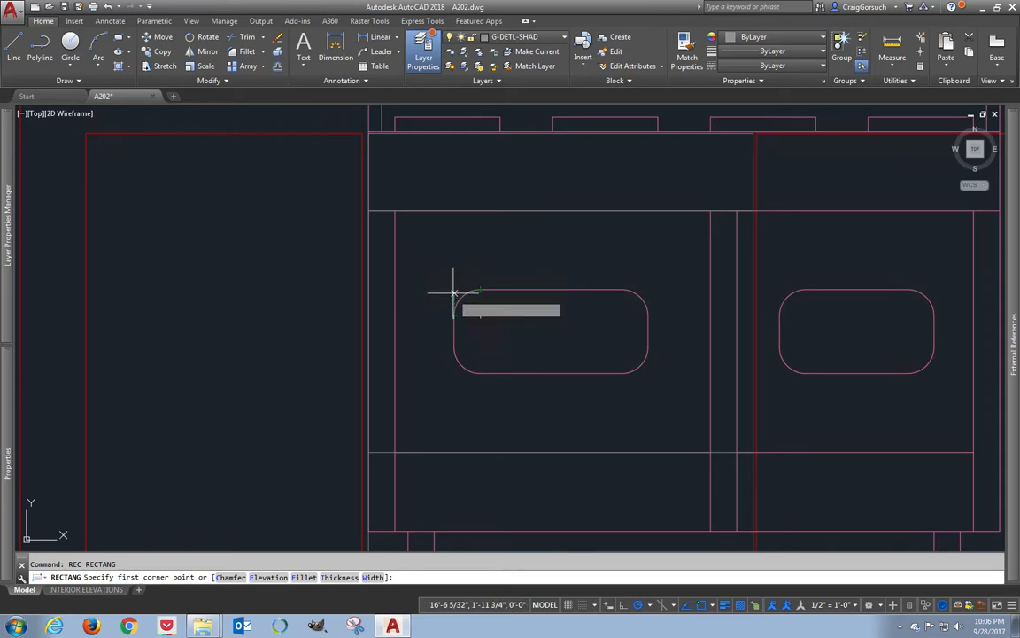
{"action": "left_click", "coordinate": [455, 288]}
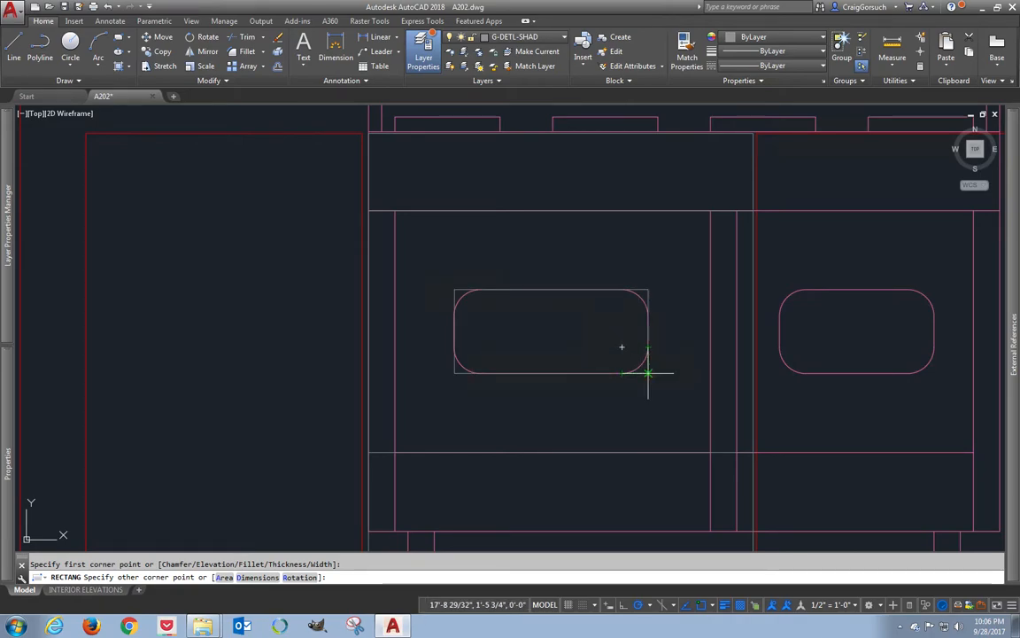
{"action": "left_click", "coordinate": [647, 372]}
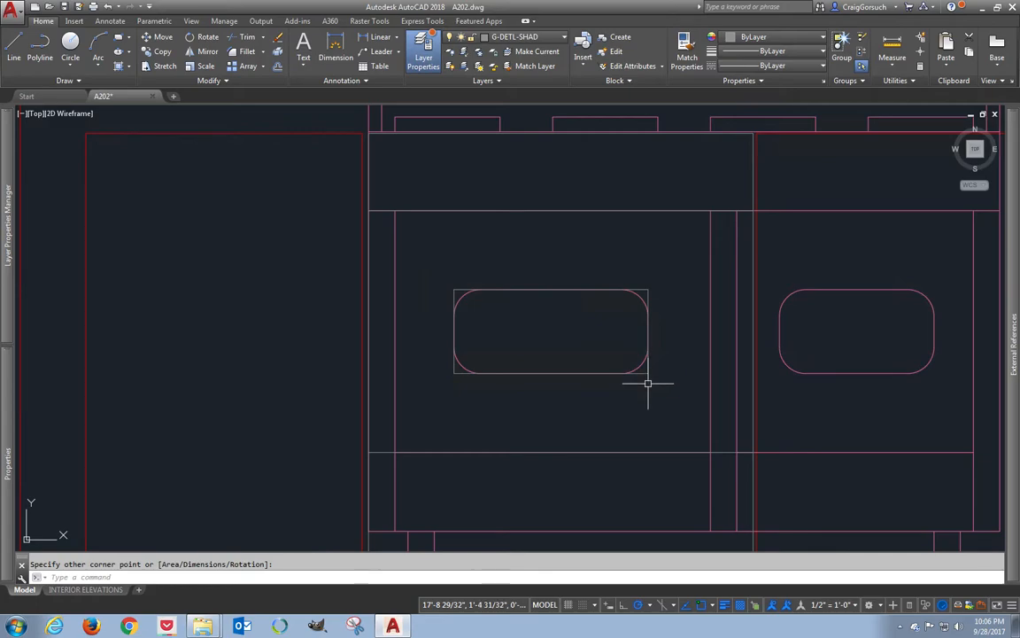
- Fillet all four corners of the oven window rectangle with a 1" radius
{"action": "type", "text": "f"}
{"action": "key", "text": "Return"}
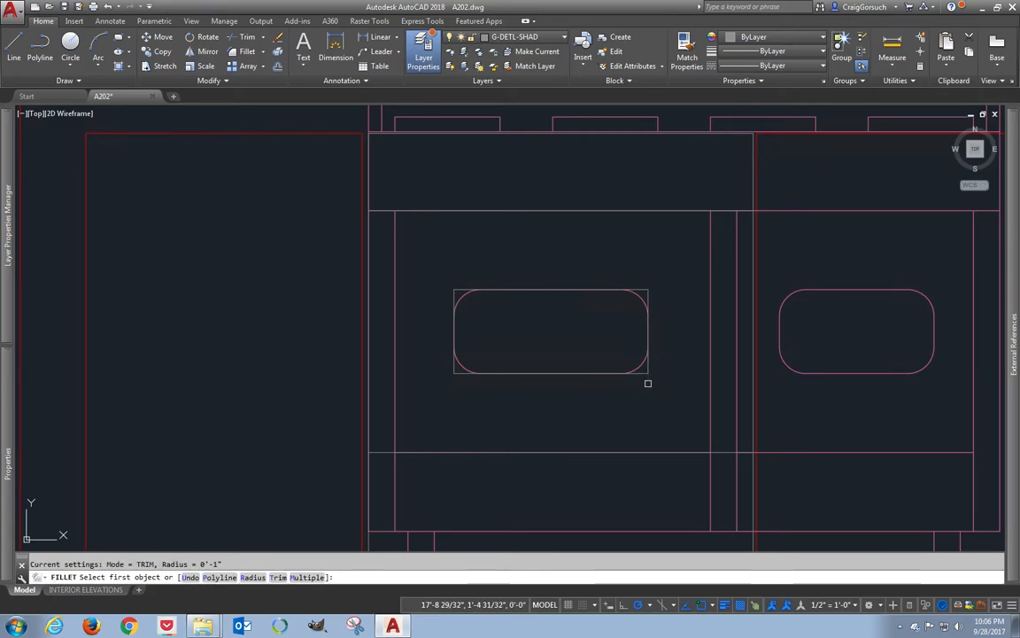
{"action": "type", "text": "r"}
{"action": "key", "text": "Return"}
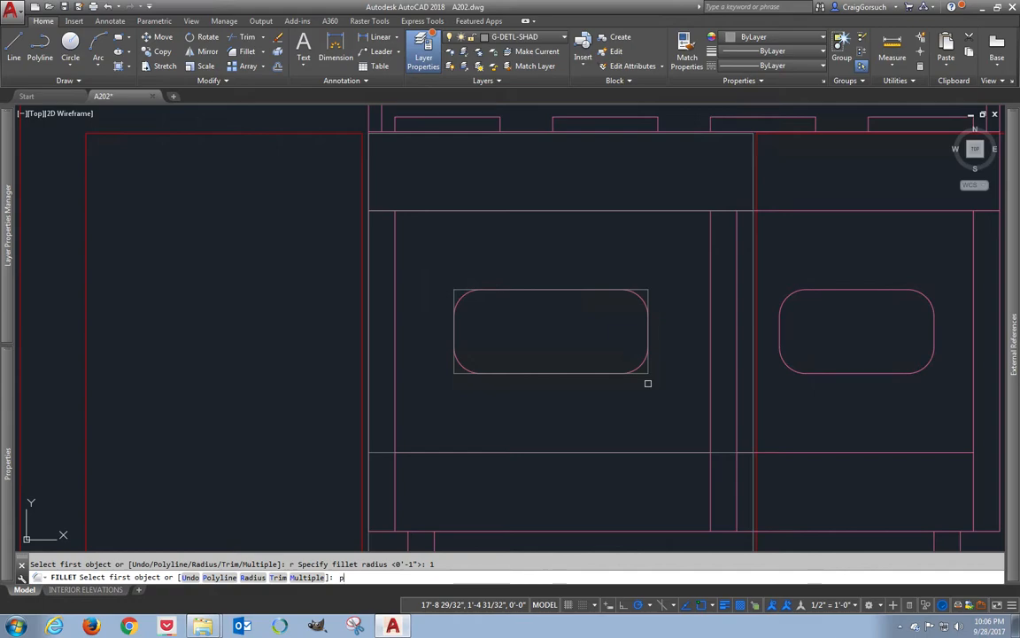
{"action": "key", "text": "Return"}
{"action": "left_click", "coordinate": [642, 375]}
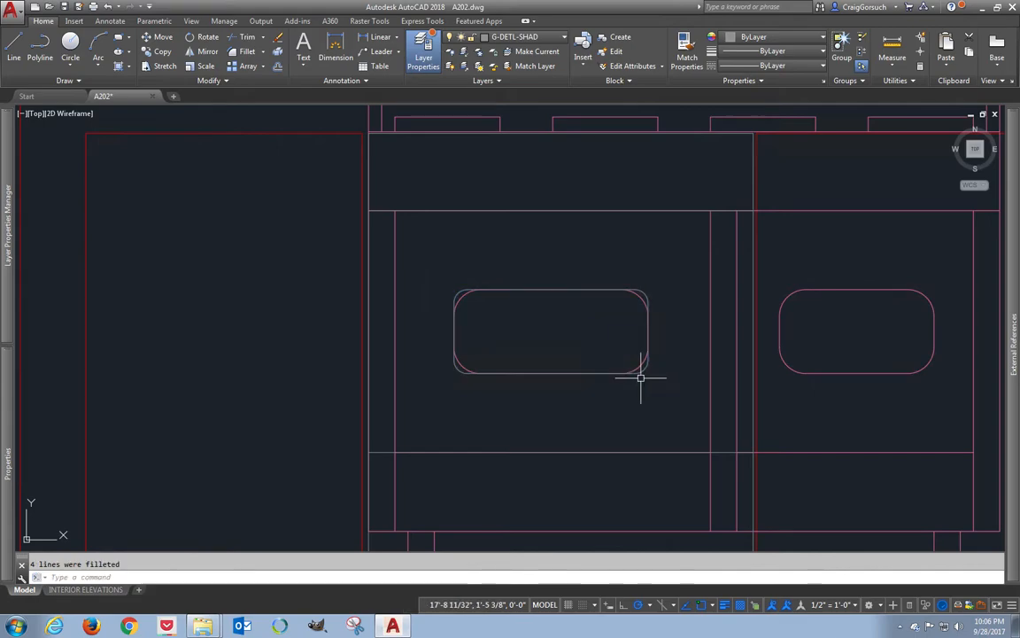
{"action": "scroll", "coordinate": [642, 376], "scroll_direction": "down", "scroll_amount": 2}
{"action": "middle_click_drag", "start_coordinate": [651, 312], "coordinate": [651, 318]}
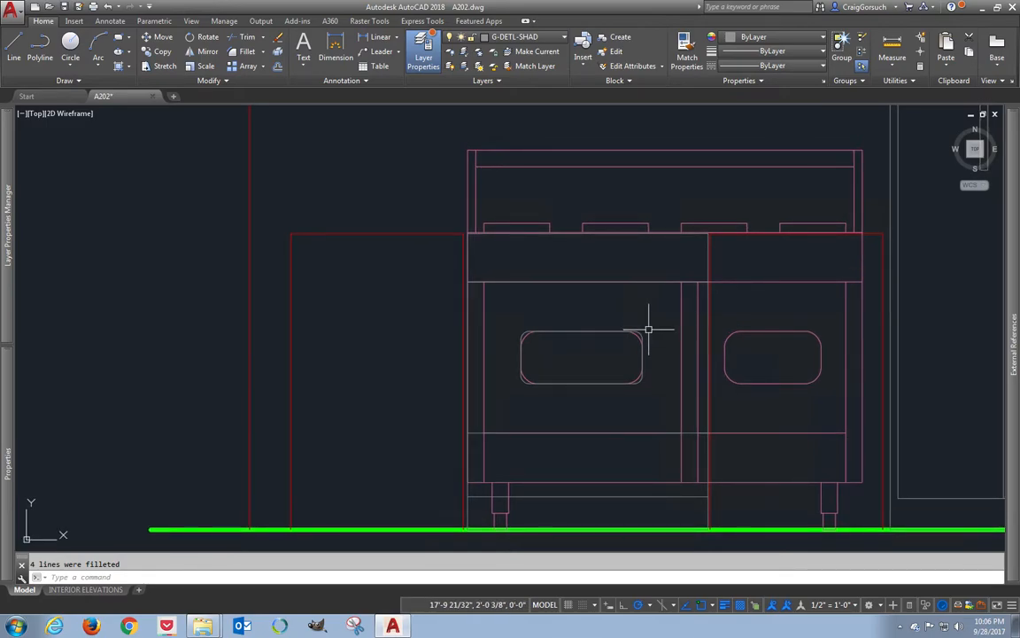
{"action": "type", "text": "m"}
{"action": "key", "text": "Return"}
{"action": "left_click", "coordinate": [585, 329]}
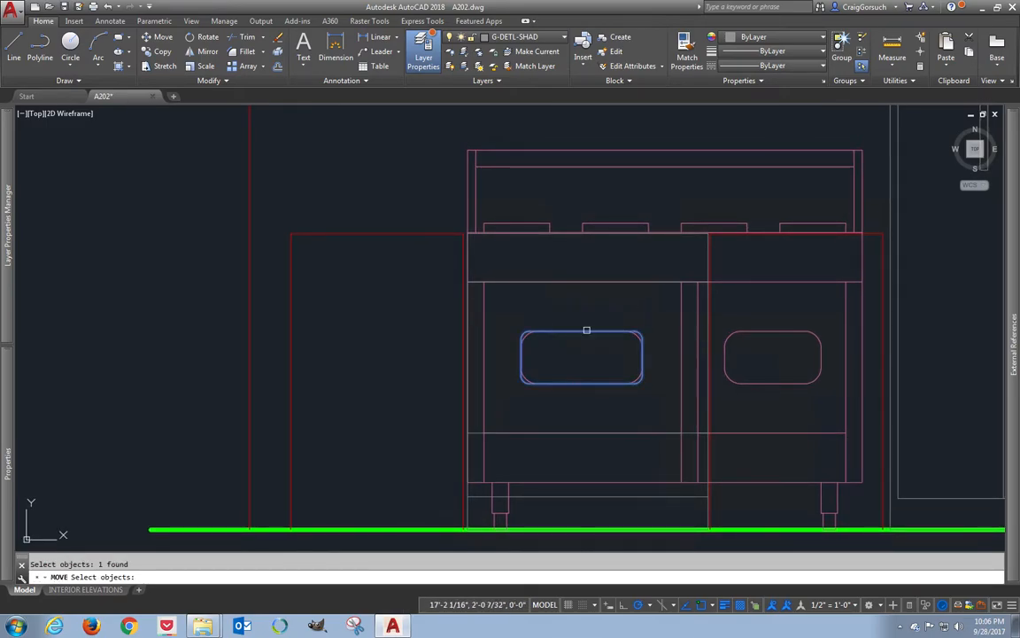
{"action": "key", "text": "Return"}
{"action": "key", "text": "Escape"}
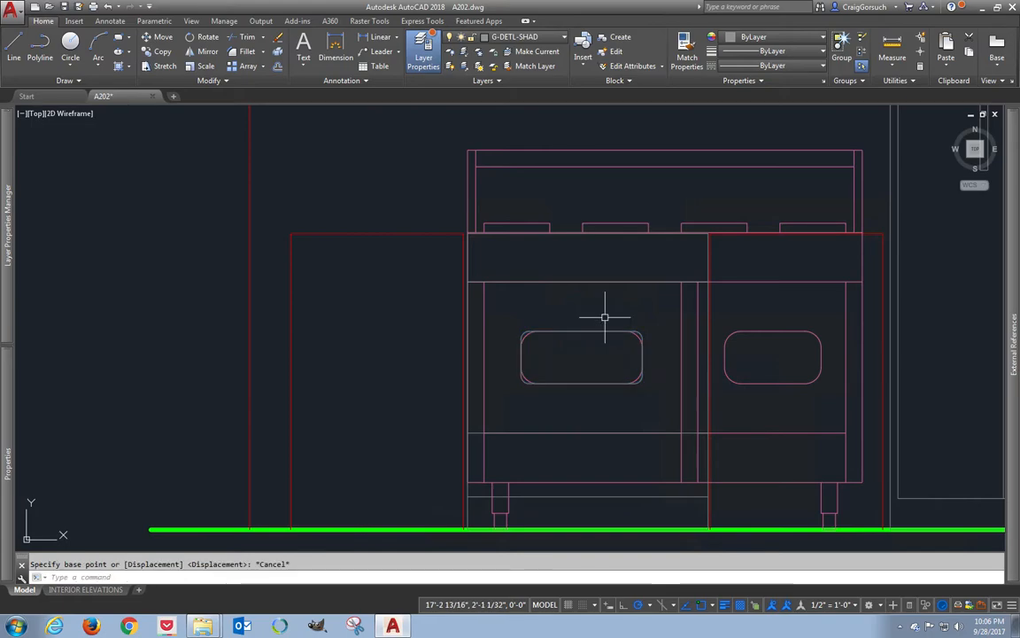
- Draw a 6" high backsplash outline above the range top, spanning the full width of the new range outline
{"action": "middle_click_drag", "start_coordinate": [603, 319], "coordinate": [581, 376]}
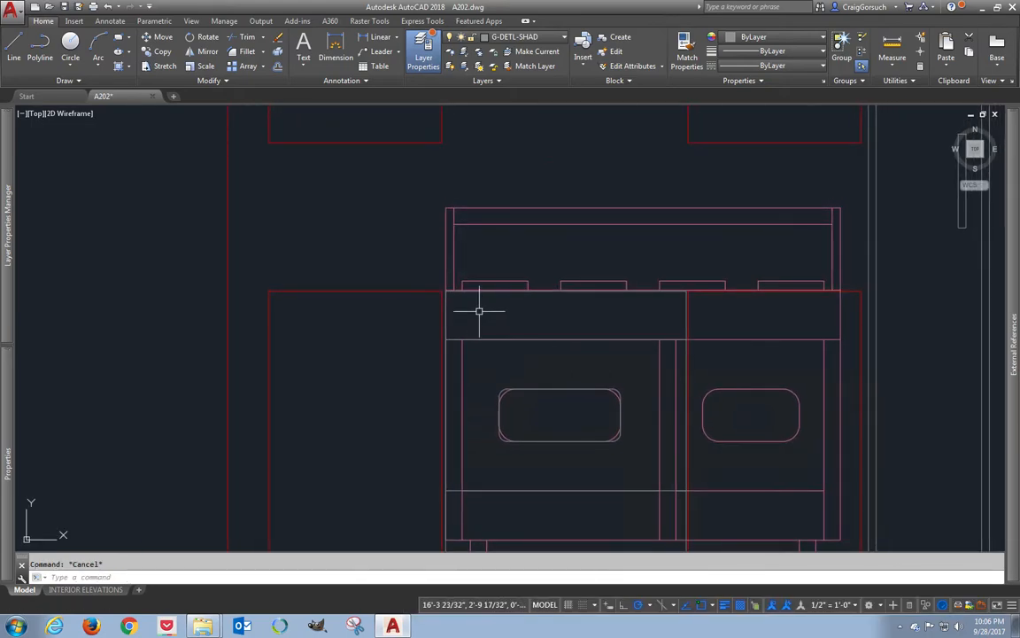
{"action": "type", "text": "l"}
{"action": "key", "text": "Return"}
{"action": "left_click", "coordinate": [445, 290]}
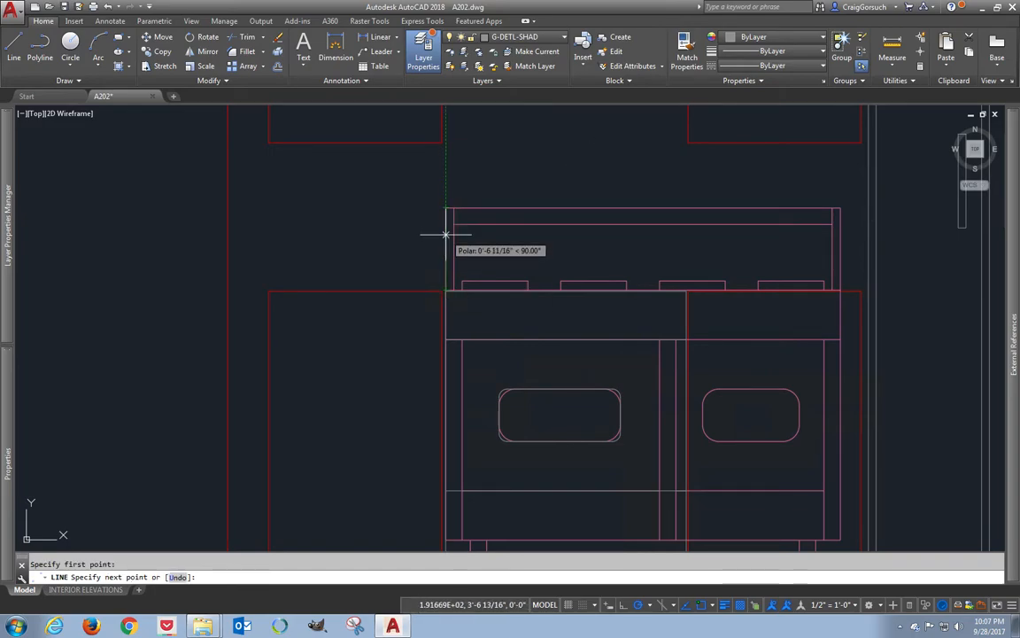
{"action": "type", "text": "6"}
{"action": "key", "text": "Return"}
{"action": "scroll", "coordinate": [678, 287], "scroll_direction": "up", "scroll_amount": 4}
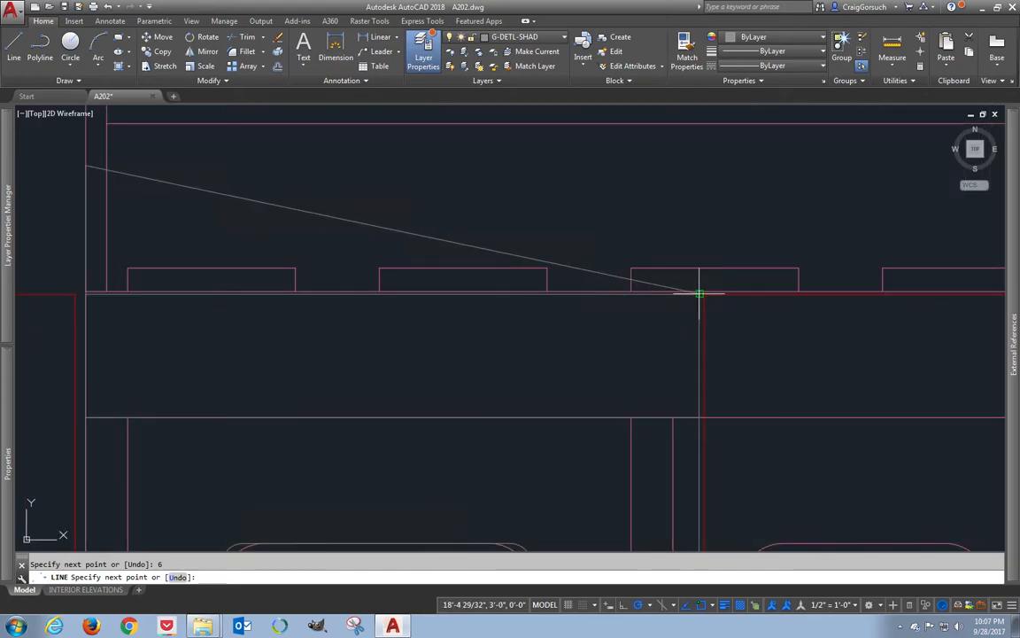
{"action": "left_click", "coordinate": [699, 164]}
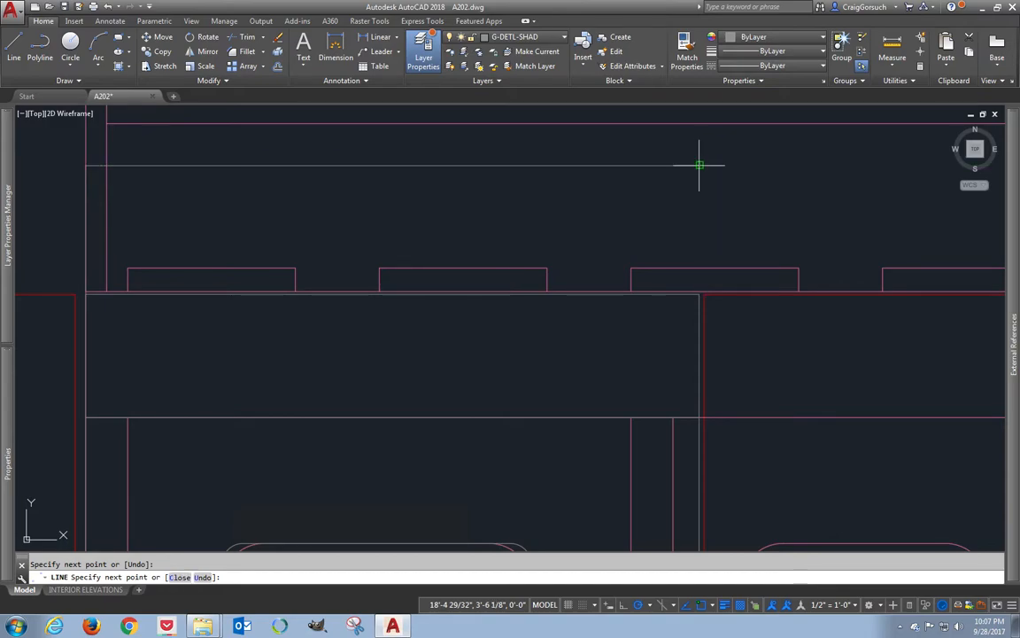
{"action": "left_click", "coordinate": [697, 295]}
{"action": "key", "text": "Return"}
- Outline the leftmost burner on the range top, 8" wide and half as high as the block's burner
{"action": "key", "text": "Return"}
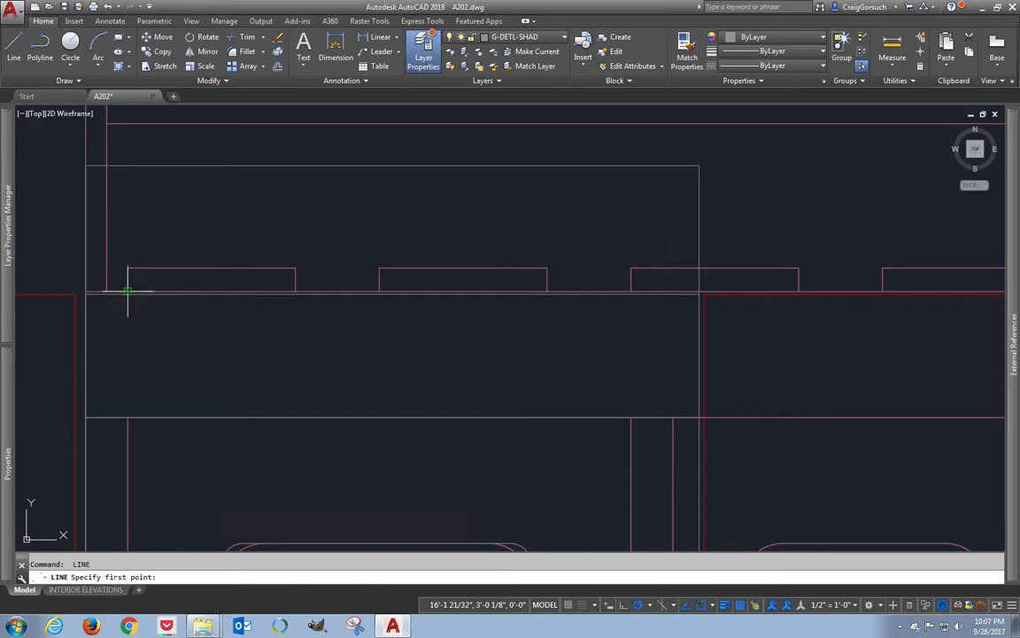
{"action": "left_click", "coordinate": [128, 291]}
{"action": "left_click", "coordinate": [129, 281]}
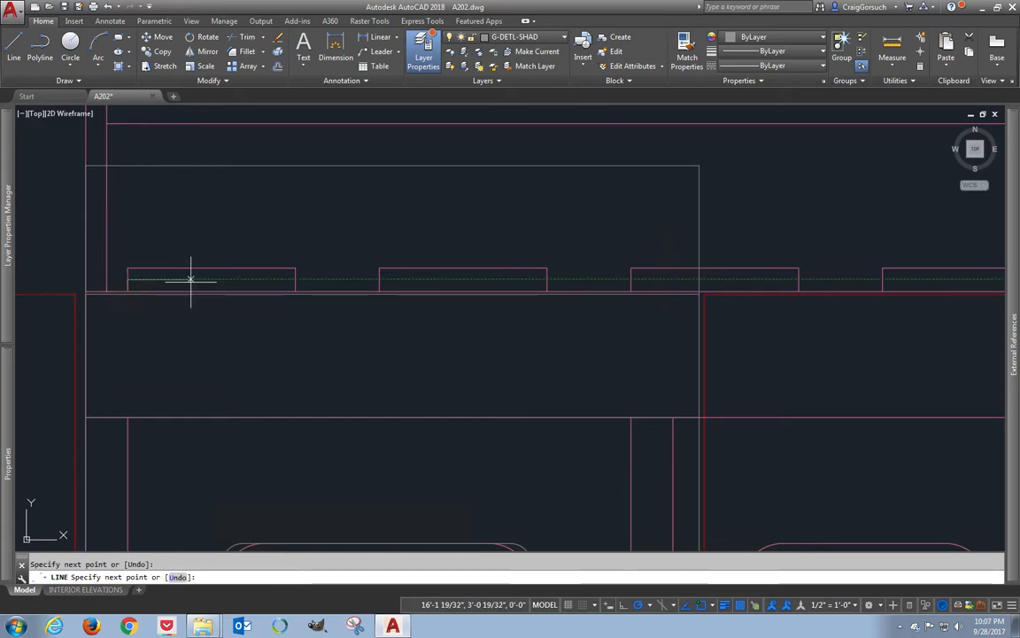
{"action": "left_click", "coordinate": [294, 280]}
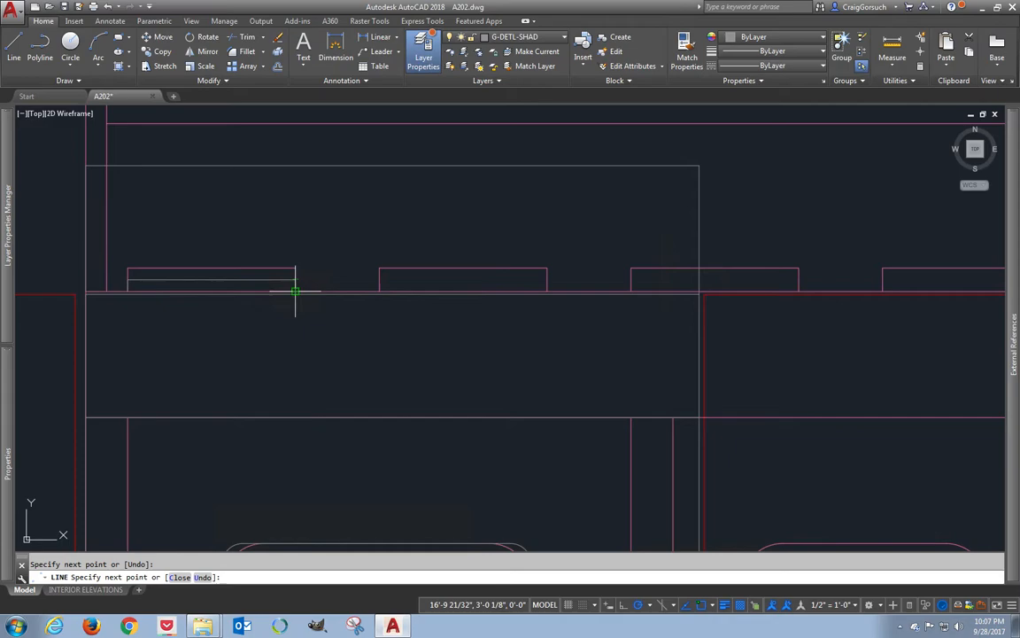
{"action": "key", "text": "Return"}
{"action": "key", "text": "Escape"}
- Erase the original range block, leaving only the newly drawn range linework
{"action": "scroll", "coordinate": [451, 271], "scroll_direction": "down", "scroll_amount": 4}
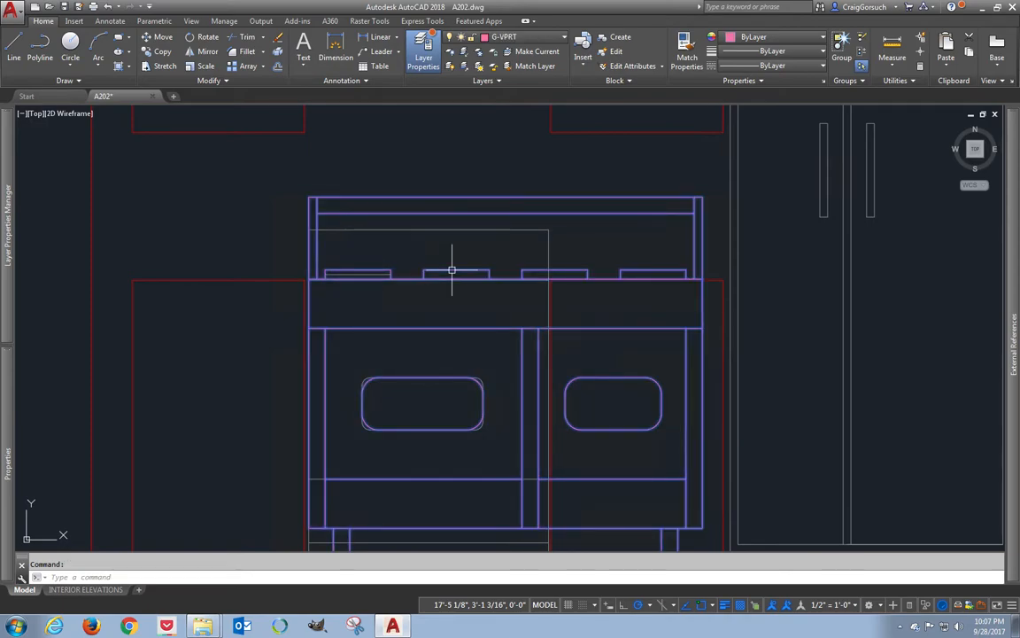
{"action": "key", "text": "Return"}
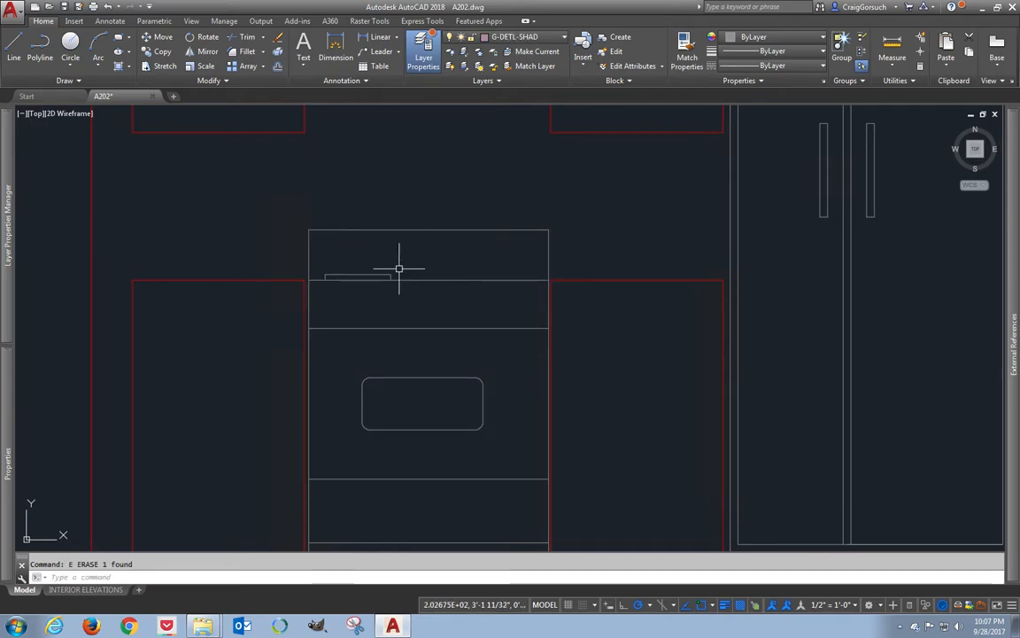
{"action": "middle_click_drag", "start_coordinate": [415, 297], "coordinate": [475, 227]}
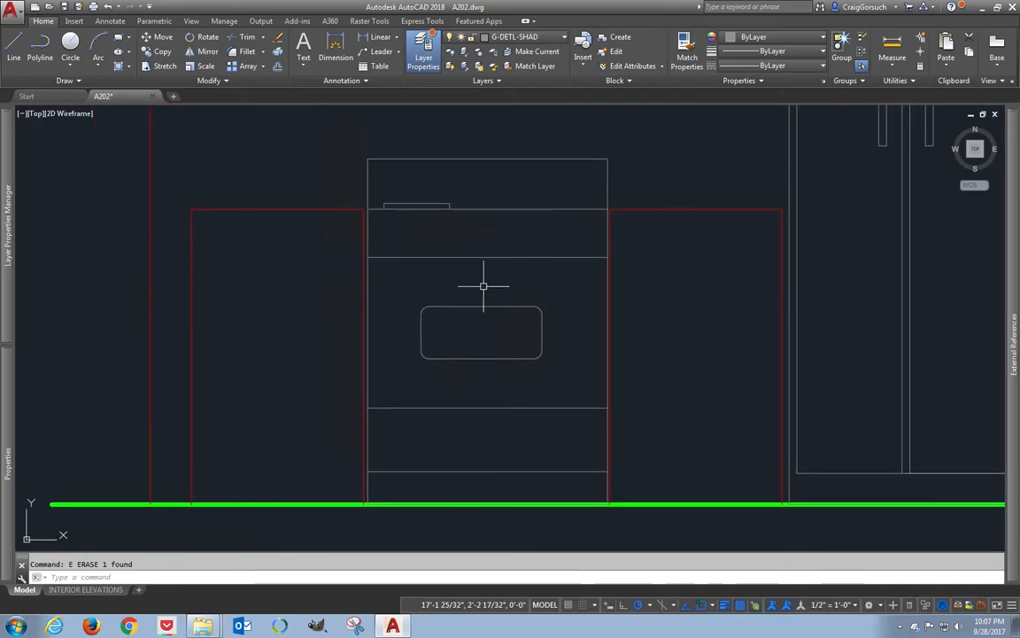
- Stretch the top edge of the oven window upward about 2"
{"action": "type", "text": "s"}
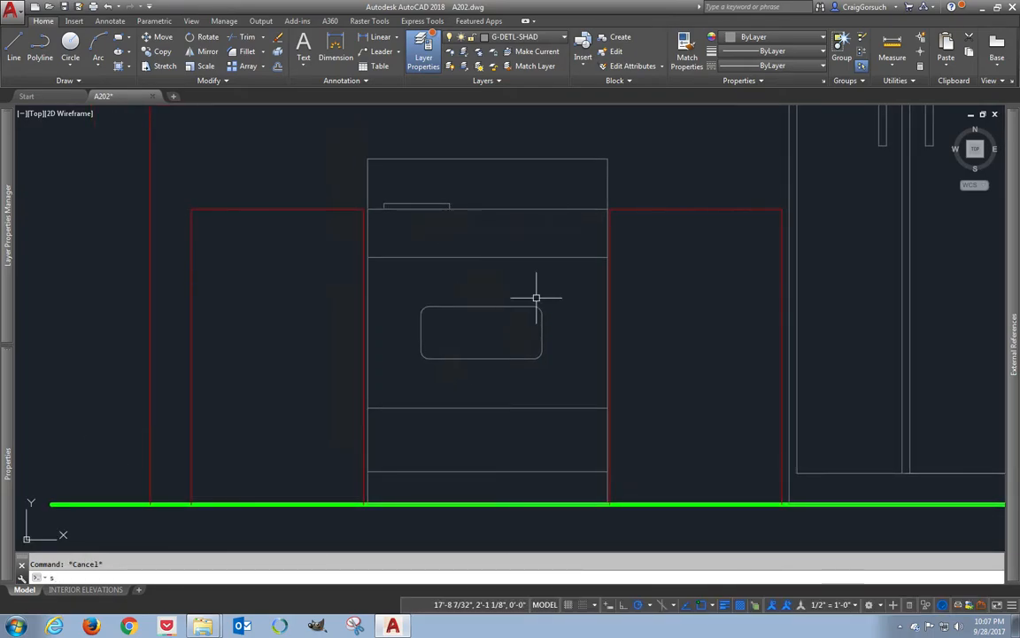
{"action": "key", "text": "Return"}
{"action": "left_click", "coordinate": [553, 295]}
{"action": "left_click", "coordinate": [425, 319]}
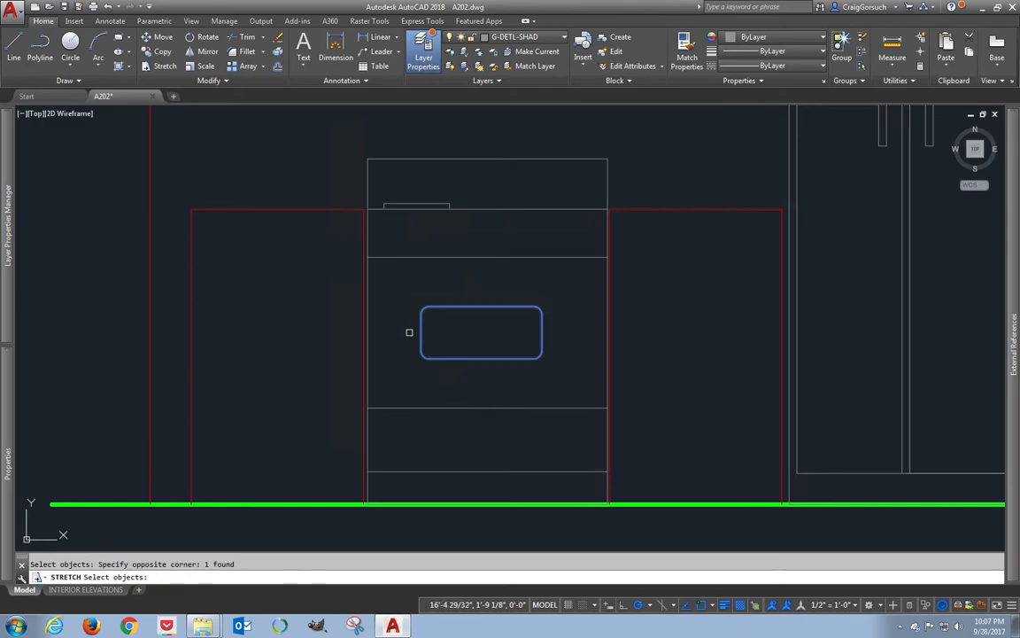
{"action": "key", "text": "Return"}
{"action": "left_click", "coordinate": [405, 337]}
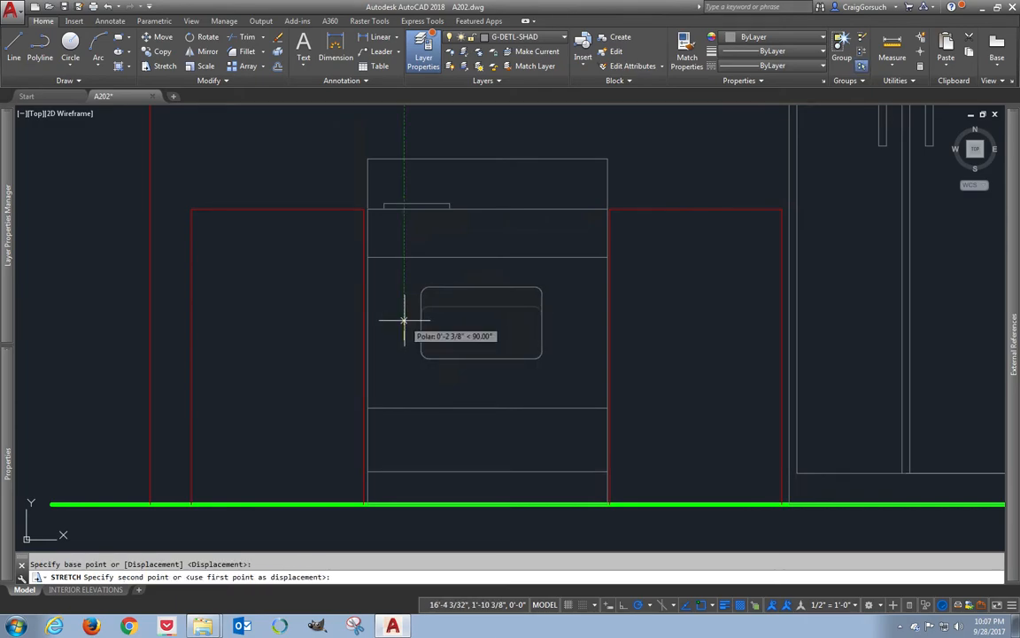
{"action": "left_click", "coordinate": [403, 319]}
- Stretch the left edge of the oven window outward about 2"
{"action": "key", "text": "Return"}
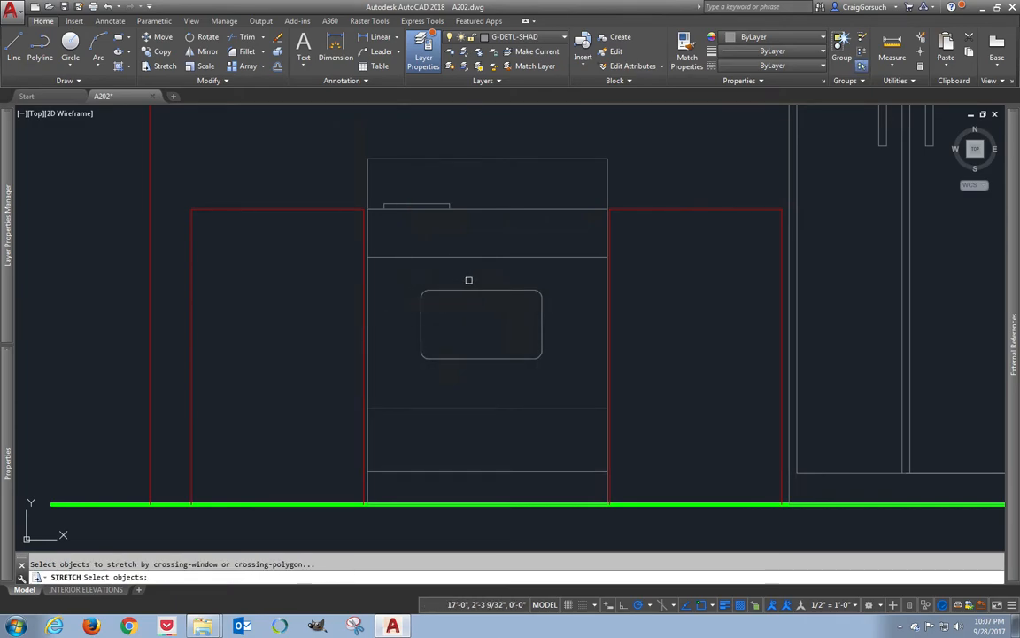
{"action": "left_click", "coordinate": [469, 280]}
{"action": "left_click", "coordinate": [406, 365]}
{"action": "key", "text": "Return"}
{"action": "left_click", "coordinate": [422, 372]}
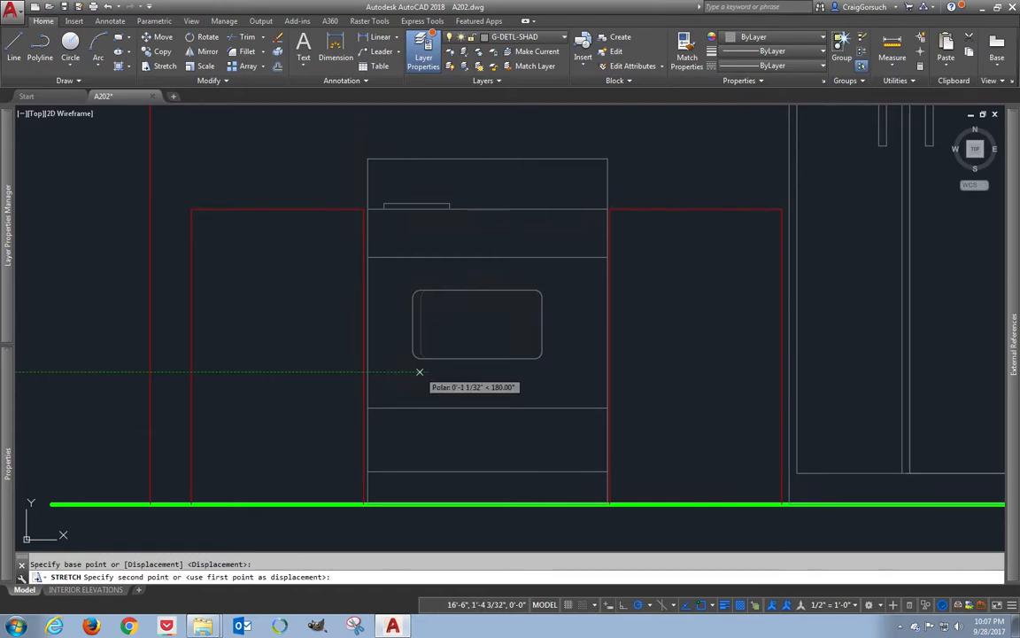
{"action": "left_click", "coordinate": [411, 372]}
- Stretch the right edge of the oven window outward by 4"
{"action": "key", "text": "Return"}
{"action": "left_click", "coordinate": [559, 376]}
{"action": "left_click", "coordinate": [523, 295]}
{"action": "key", "text": "Return"}
{"action": "left_click", "coordinate": [496, 276]}
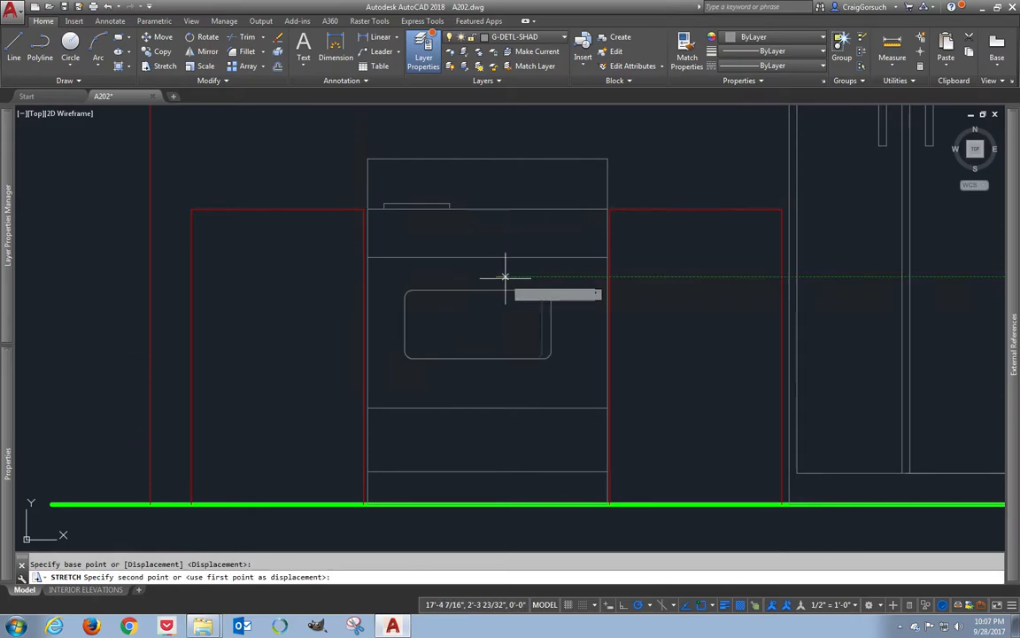
{"action": "type", "text": "4"}
{"action": "key", "text": "Return"}
- Stretch the bottom edge of the oven window downward by 4"
{"action": "key", "text": "Return"}
{"action": "left_click", "coordinate": [587, 330]}
{"action": "left_click", "coordinate": [396, 381]}
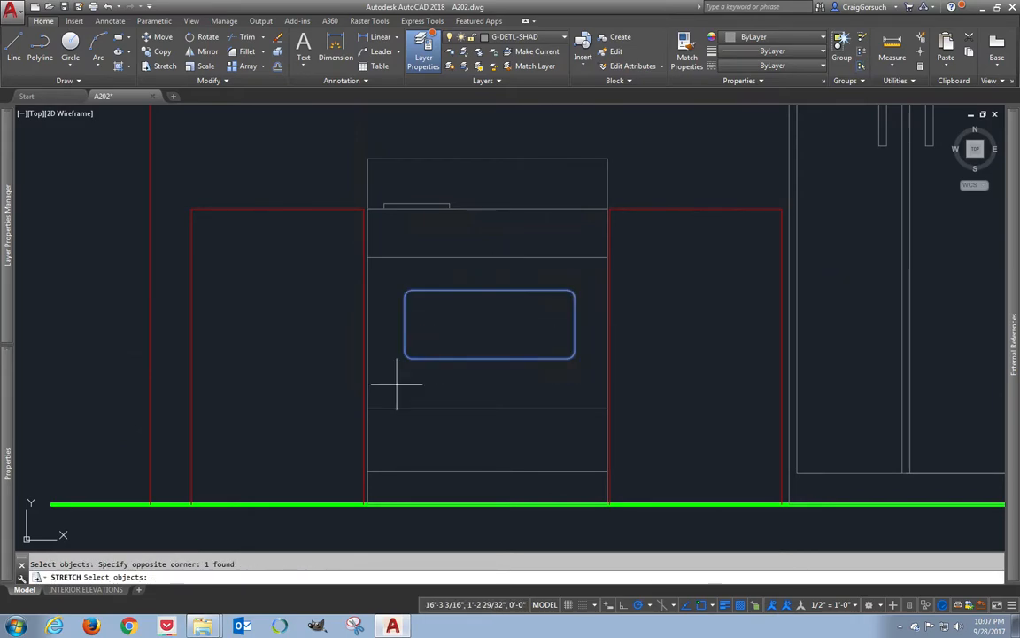
{"action": "key", "text": "Return"}
{"action": "left_click", "coordinate": [396, 384]}
{"action": "type", "text": "4"}
{"action": "key", "text": "Return"}
- Move the oven window up slightly to even out its gaps to the horizontal door lines above and below
{"action": "type", "text": "m"}
{"action": "key", "text": "Return"}
{"action": "left_click", "coordinate": [465, 324]}
{"action": "left_click", "coordinate": [423, 329]}
{"action": "key", "text": "Return"}
{"action": "left_click", "coordinate": [437, 342]}
{"action": "left_click", "coordinate": [436, 333]}
- Move the oven window horizontally so its center aligns with the midpoint of the line above it
{"action": "key", "text": "Return"}
{"action": "left_click", "coordinate": [454, 317]}
{"action": "left_click", "coordinate": [429, 284]}
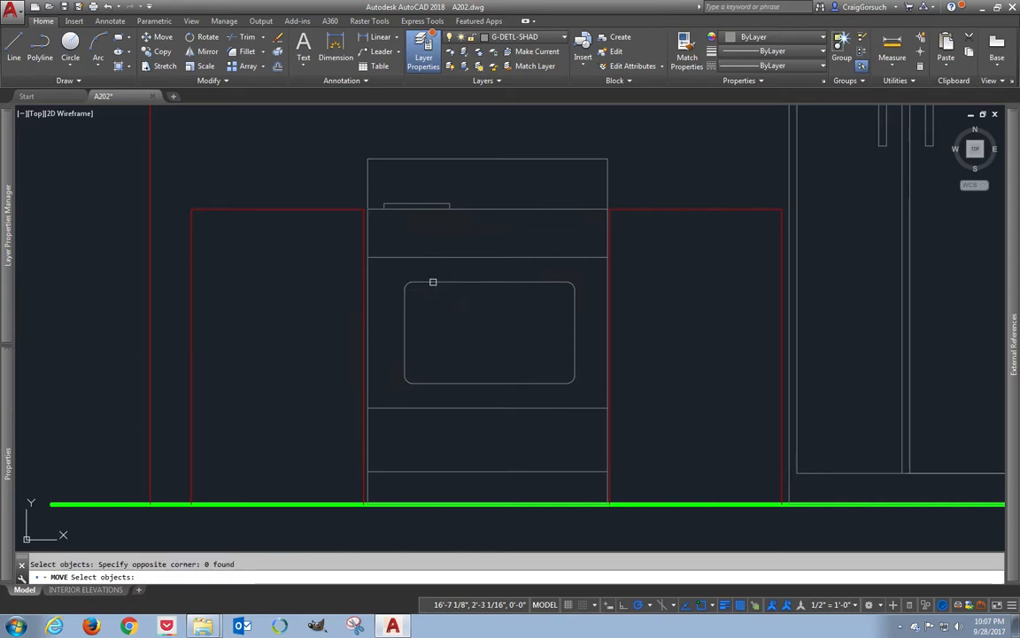
{"action": "key", "text": "Return"}
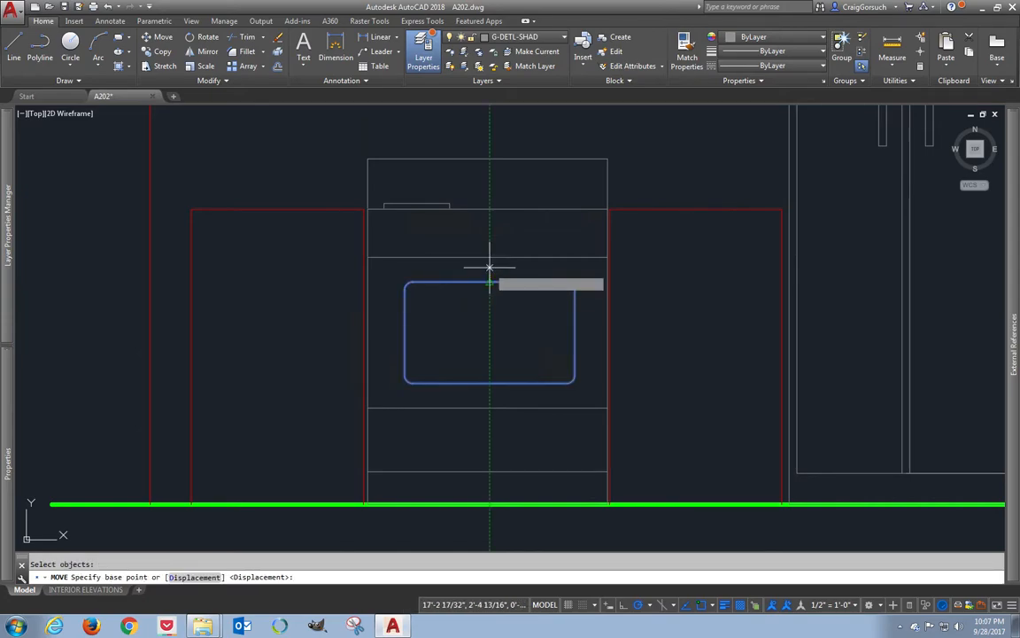
{"action": "left_click", "coordinate": [489, 256]}
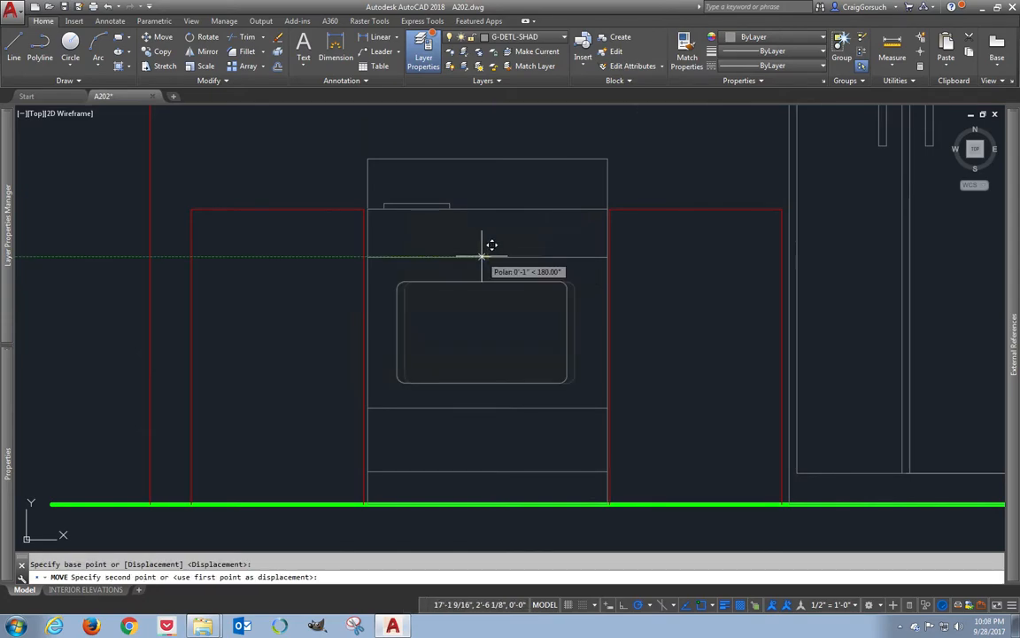
{"action": "left_click", "coordinate": [487, 257]}
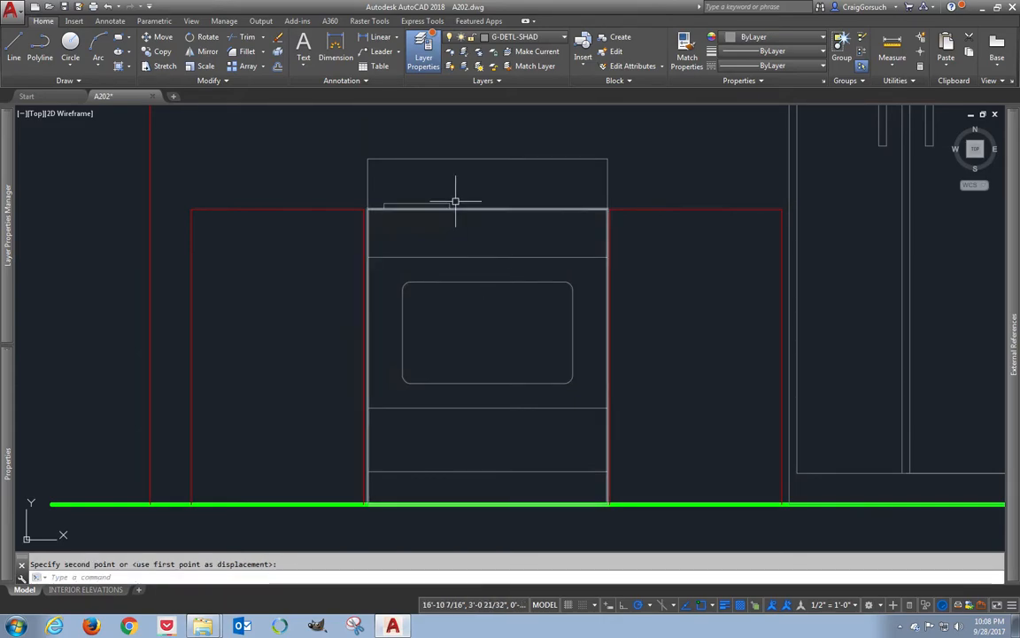
{"action": "scroll", "coordinate": [455, 200], "scroll_direction": "up", "scroll_amount": 2}
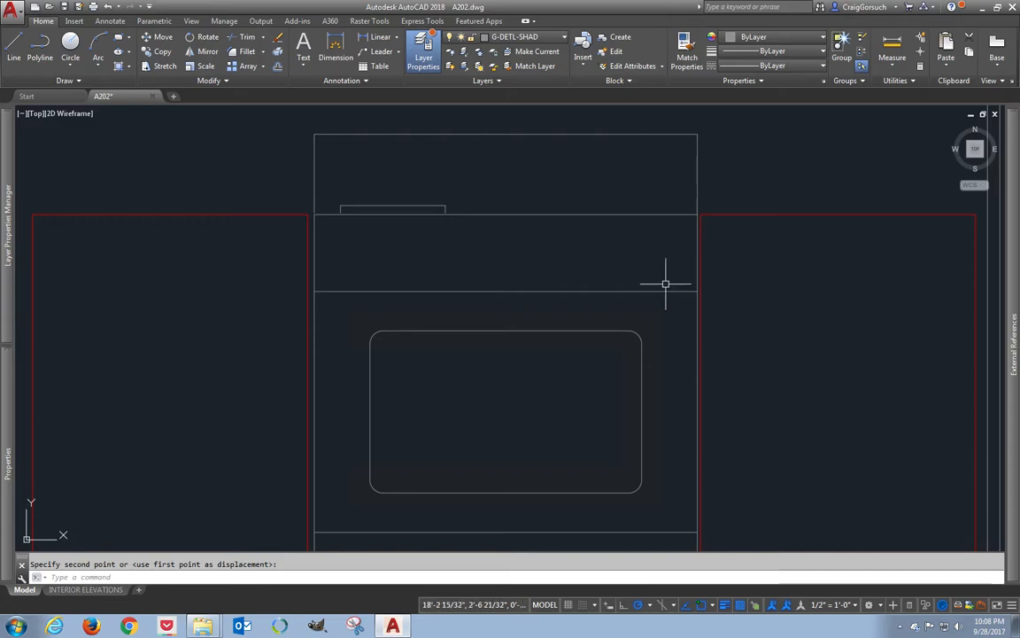
{"action": "mouse_move", "coordinate": [526, 270]}
{"action": "middle_mouse_down"}
{"action": "mouse_move", "coordinate": [581, 180]}
{"action": "mouse_move", "coordinate": [574, 196]}
{"action": "middle_mouse_up"}
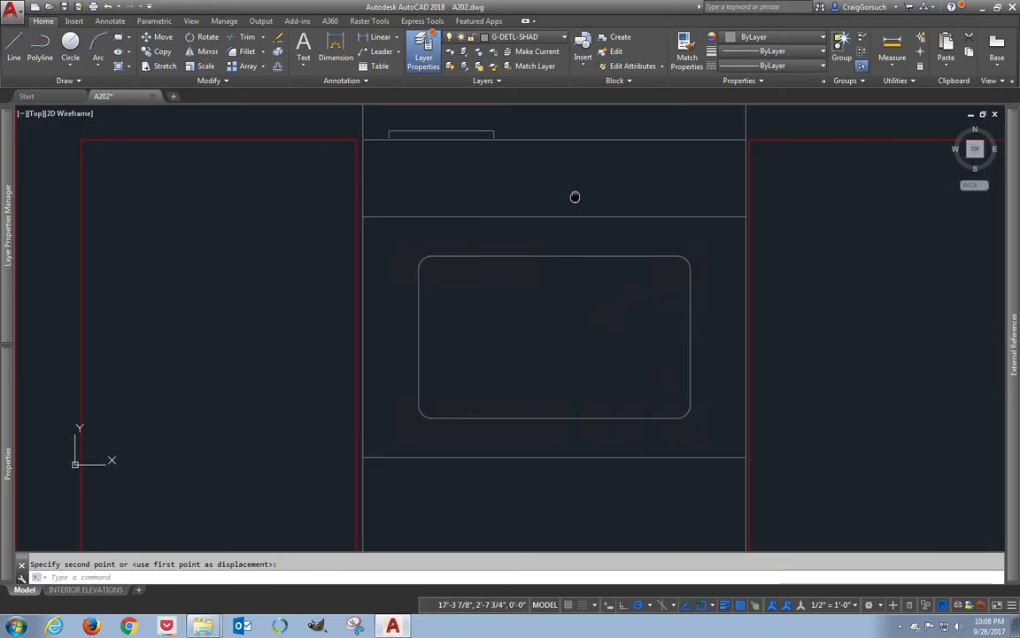
{"action": "scroll", "coordinate": [753, 229], "scroll_direction": "down", "scroll_amount": 2}
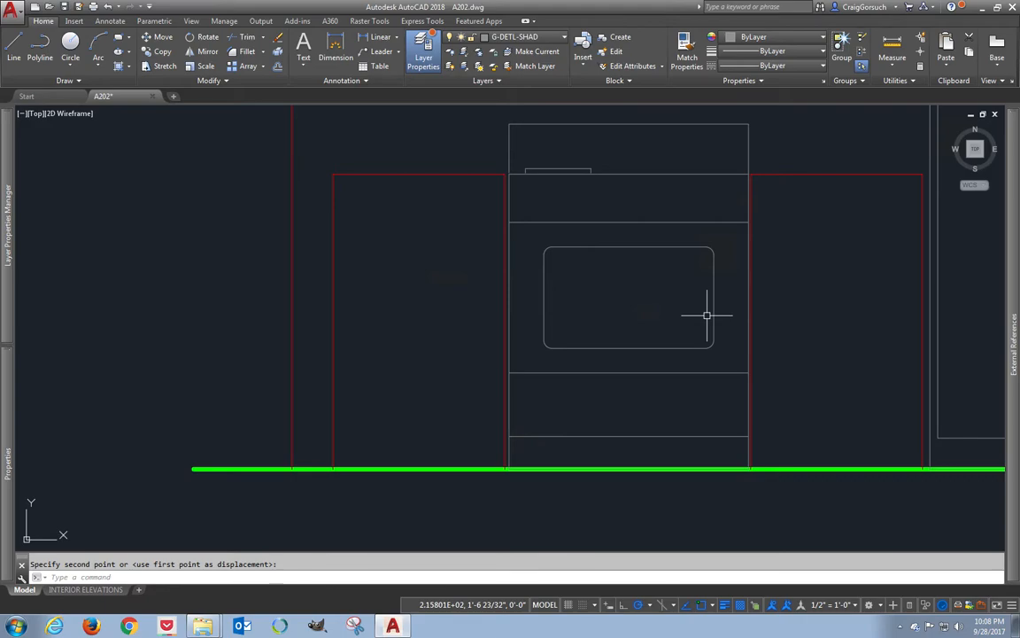
{"action": "left_click", "coordinate": [705, 358]}
{"action": "left_click", "coordinate": [680, 386]}
{"action": "type", "text": "e"}
{"action": "key", "text": "Return"}
{"action": "type", "text": "m"}
{"action": "key", "text": "Return"}
{"action": "left_click", "coordinate": [663, 369]}
{"action": "left_click", "coordinate": [641, 323]}
{"action": "key", "text": "Escape"}
- Move the oven window down from the midpoint of the line beneath it to the midpoint of the lowest range line, and erase the old line
{"action": "type", "text": "um"}
{"action": "key", "text": "Return"}
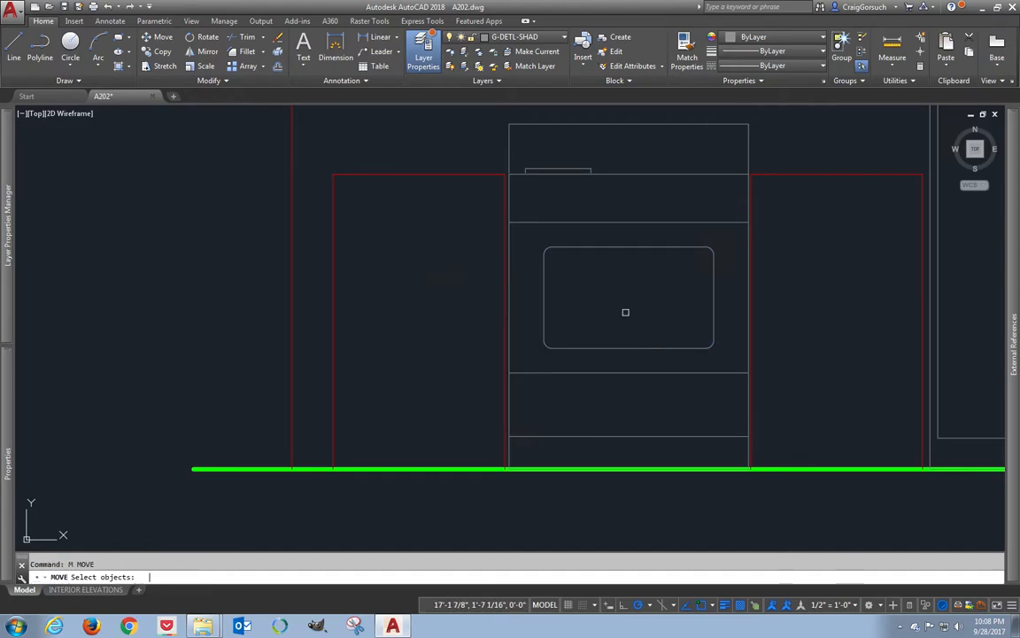
{"action": "left_click", "coordinate": [621, 347]}
{"action": "key", "text": "Return"}
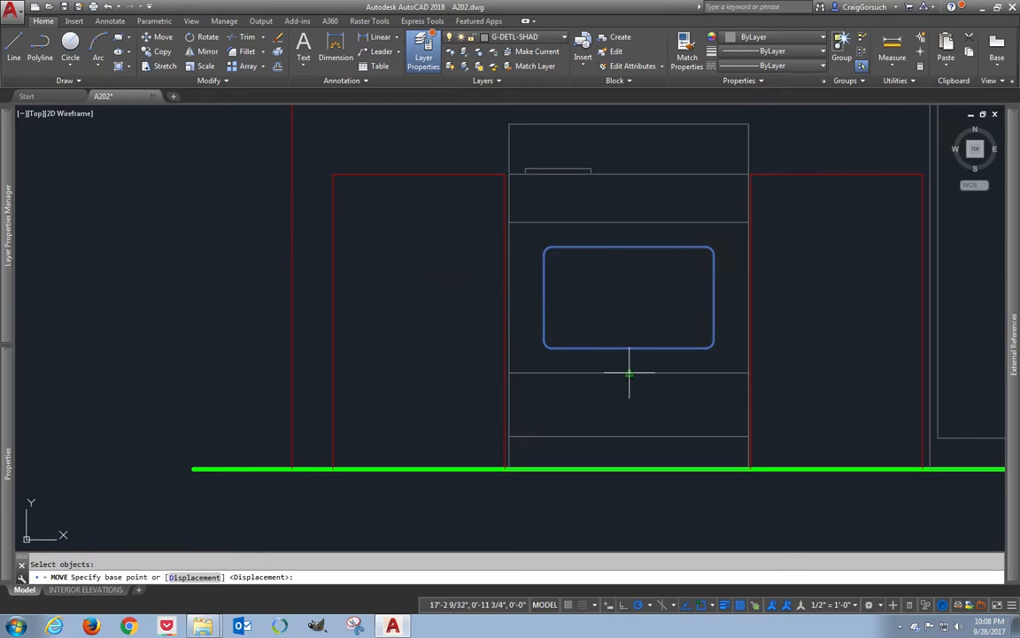
{"action": "left_click", "coordinate": [629, 374]}
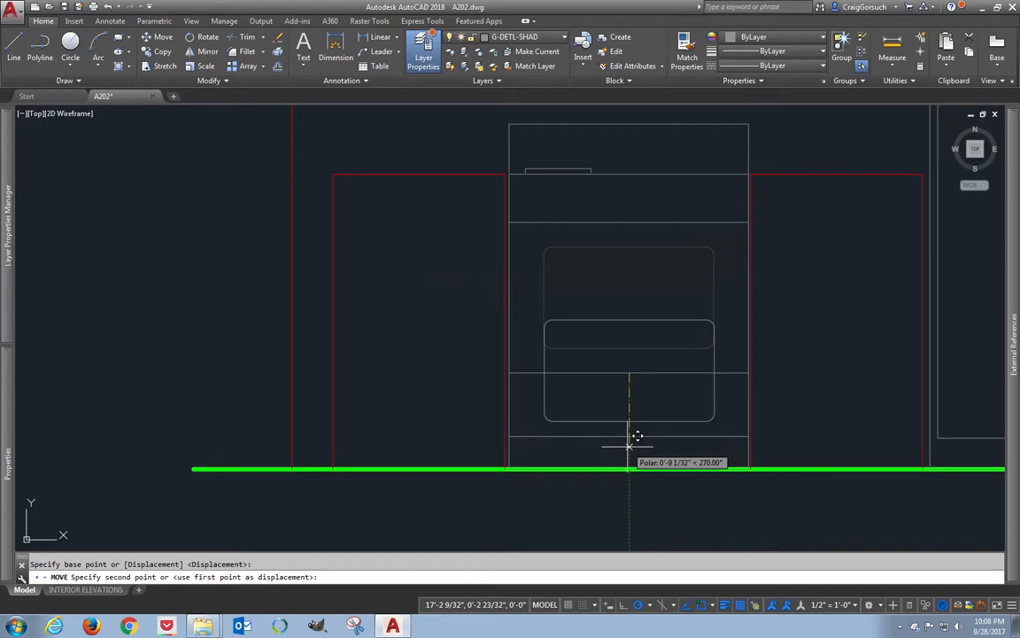
{"action": "left_click", "coordinate": [628, 436]}
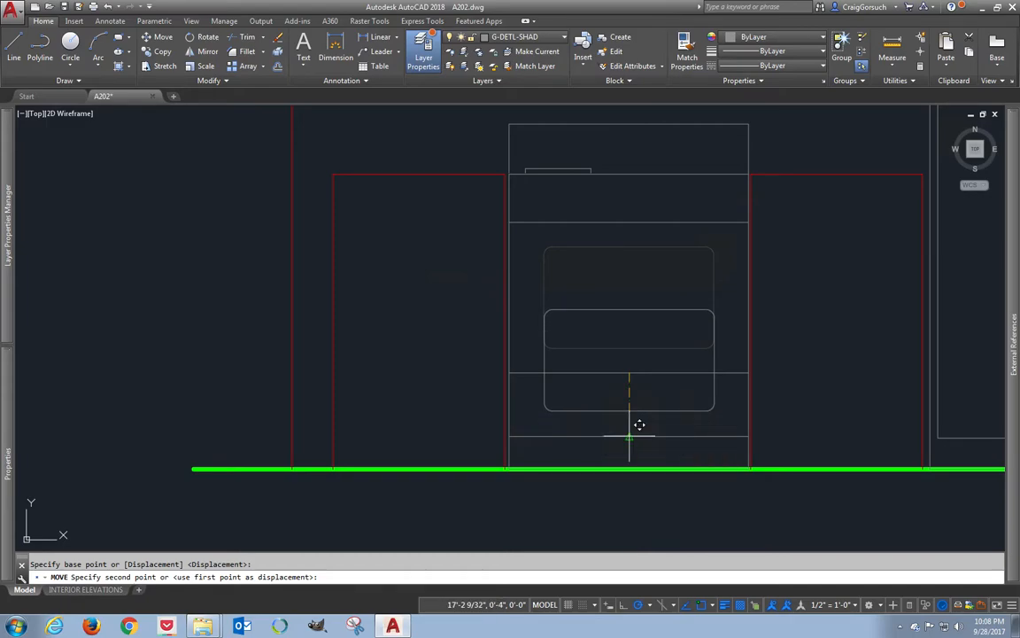
{"action": "left_click", "coordinate": [644, 370]}
{"action": "key", "text": "Delete"}
- Mirror the line below the oven window about the window's horizontal centerline, keeping the original line
{"action": "type", "text": "mi"}
{"action": "key", "text": "Return"}
{"action": "left_click", "coordinate": [689, 435]}
{"action": "key", "text": "Return"}
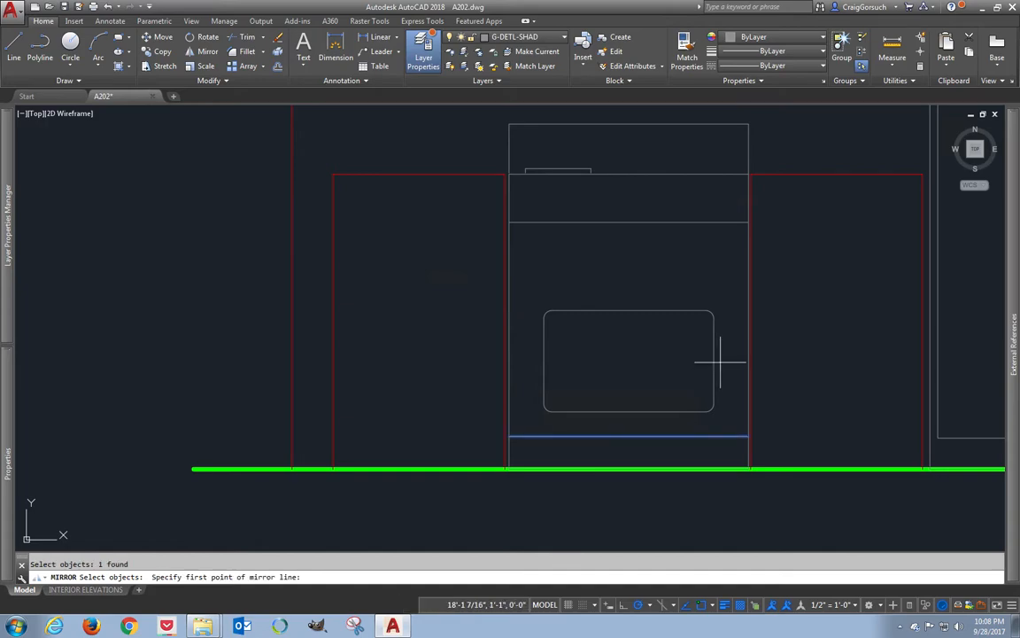
{"action": "left_click", "coordinate": [714, 361]}
{"action": "left_click", "coordinate": [687, 360]}
{"action": "key", "text": "Return"}
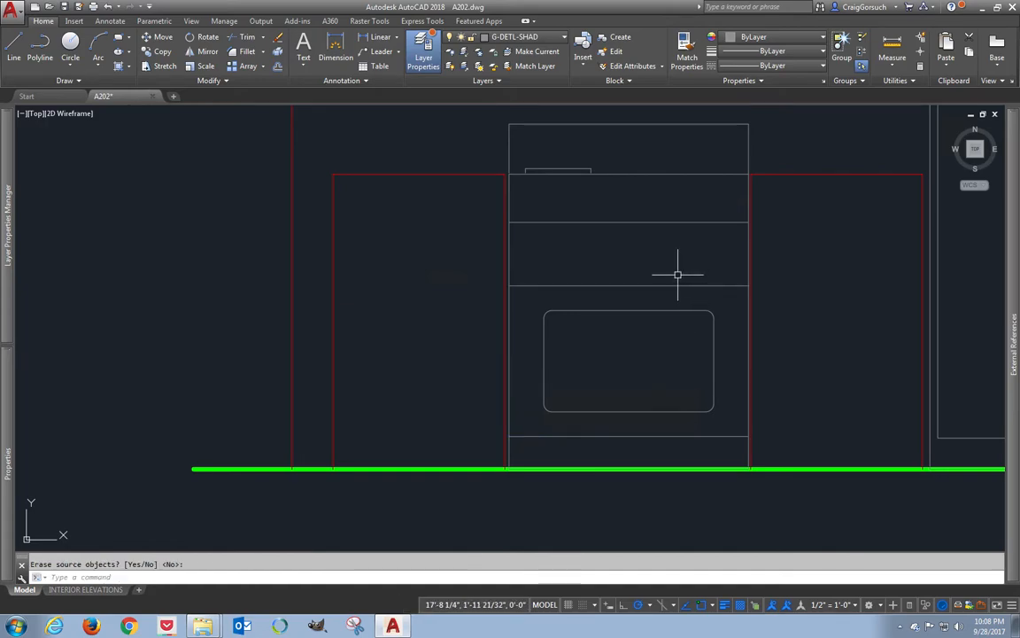
- Move the horizontal line nearest the range top upward by 3"
{"action": "type", "text": "m"}
{"action": "key", "text": "Return"}
{"action": "left_click", "coordinate": [676, 257]}
{"action": "left_click", "coordinate": [655, 218]}
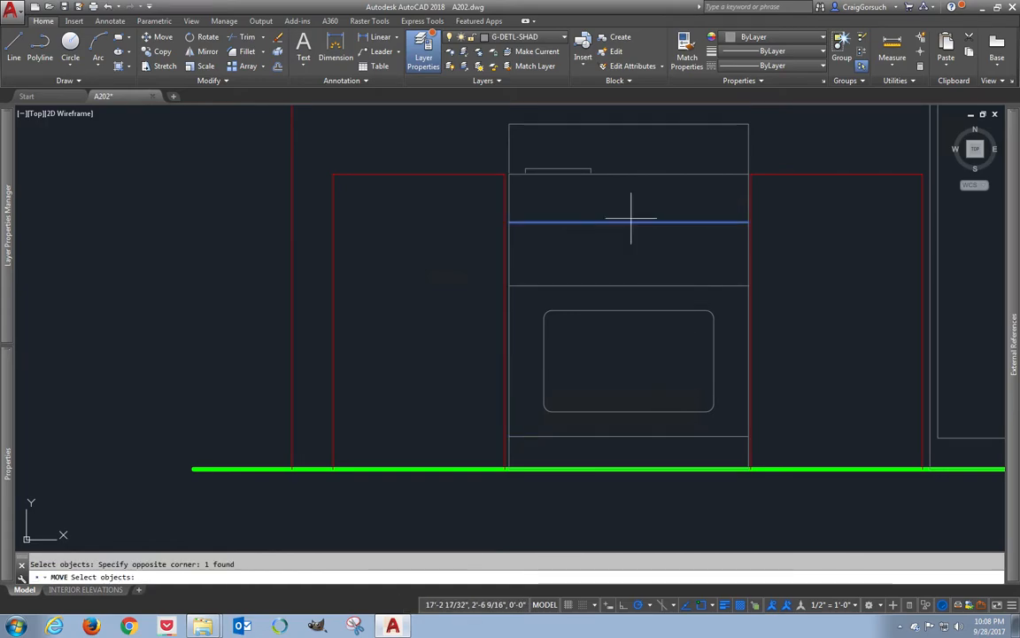
{"action": "key", "text": "Return"}
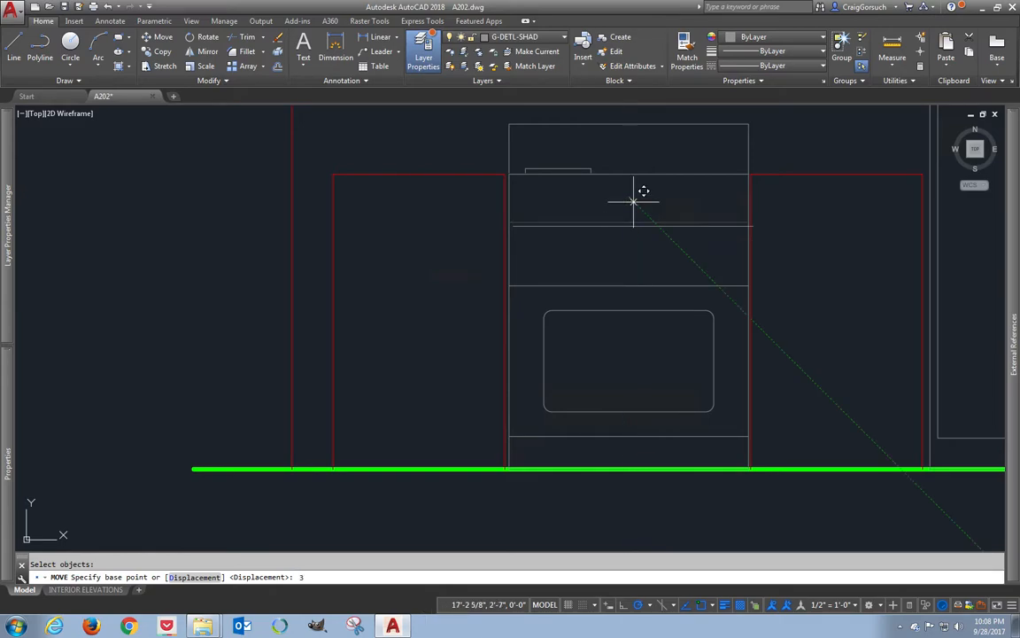
{"action": "left_click", "coordinate": [630, 217]}
{"action": "left_click", "coordinate": [631, 199]}
{"action": "key", "text": "Escape"}
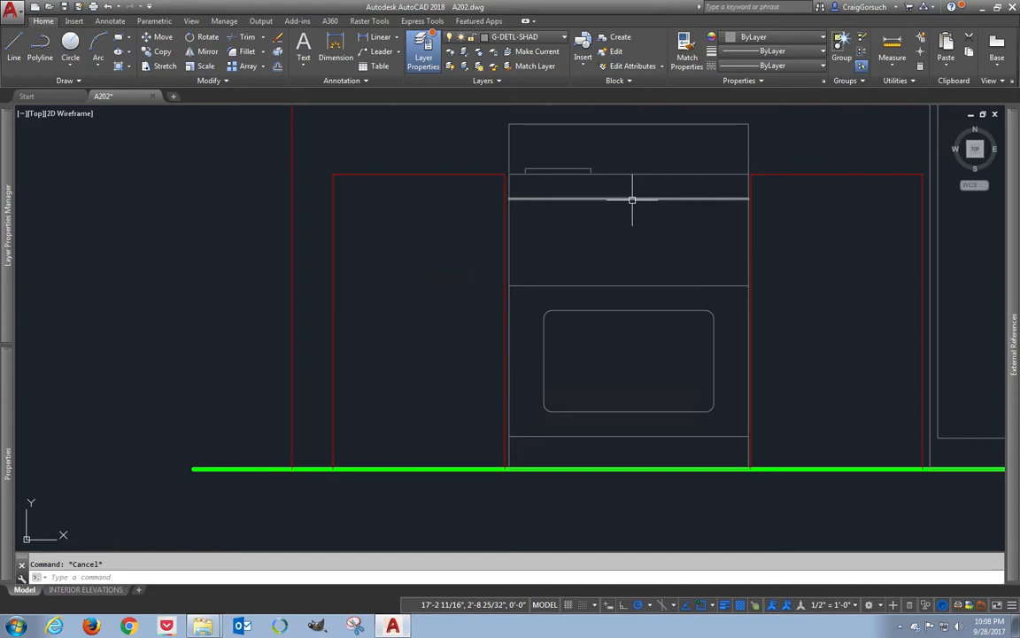
- Draw a rectangle between the two horizontal lines above the oven window, matching the window's width
{"action": "type", "text": "rec"}
{"action": "key", "text": "Return"}
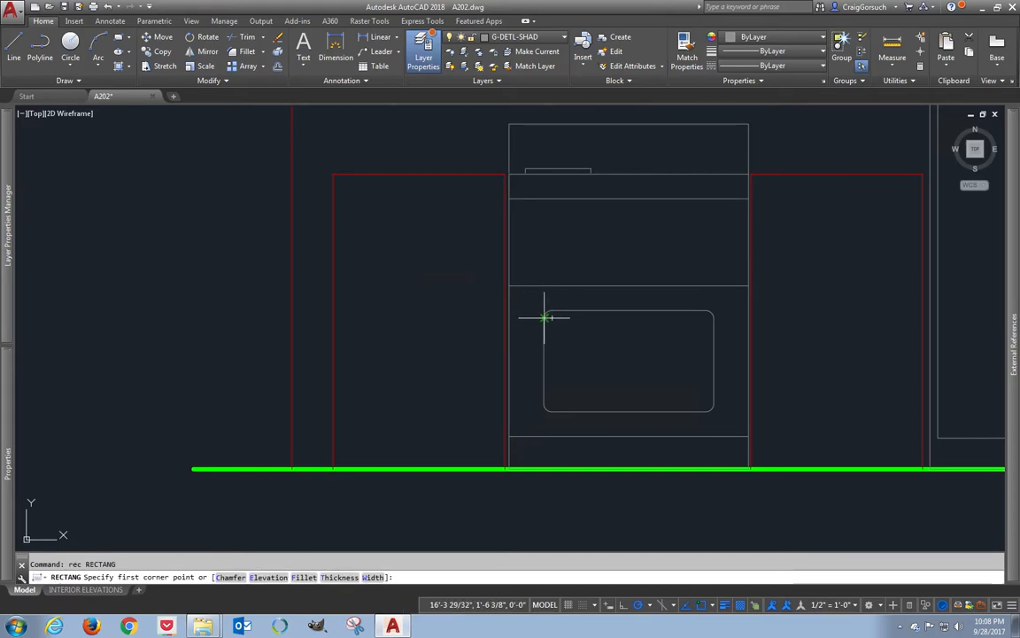
{"action": "left_click", "coordinate": [544, 198]}
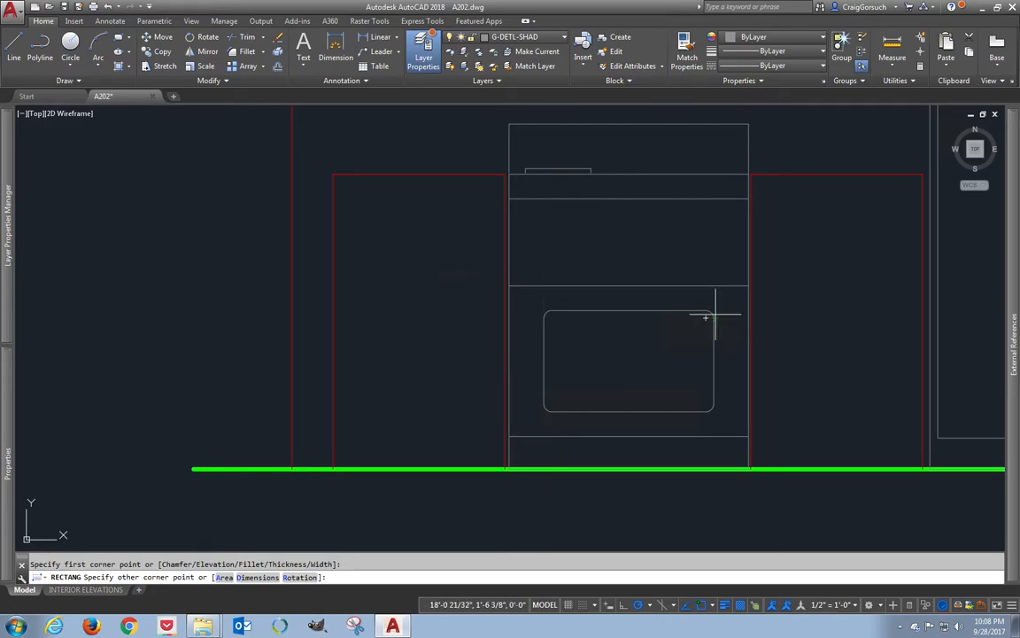
{"action": "left_click", "coordinate": [714, 284]}
{"action": "left_click", "coordinate": [714, 268]}
- Pull the bottom and top edges of the new upper rectangle inward by 2" each
{"action": "left_click", "coordinate": [635, 284]}
{"action": "type", "text": "2"}
{"action": "key", "text": "Return"}
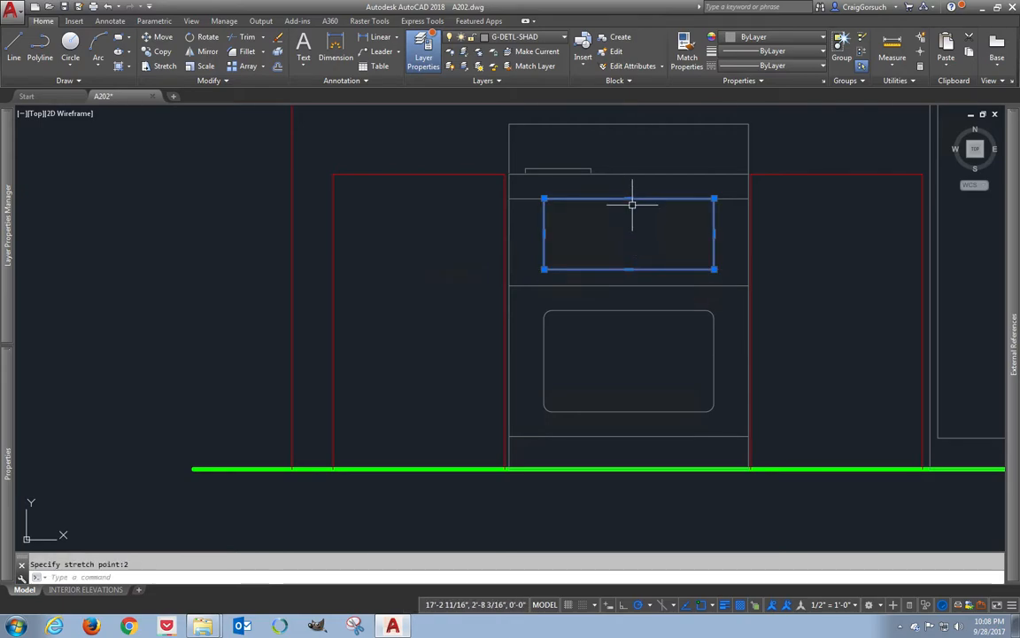
{"action": "left_click", "coordinate": [629, 198]}
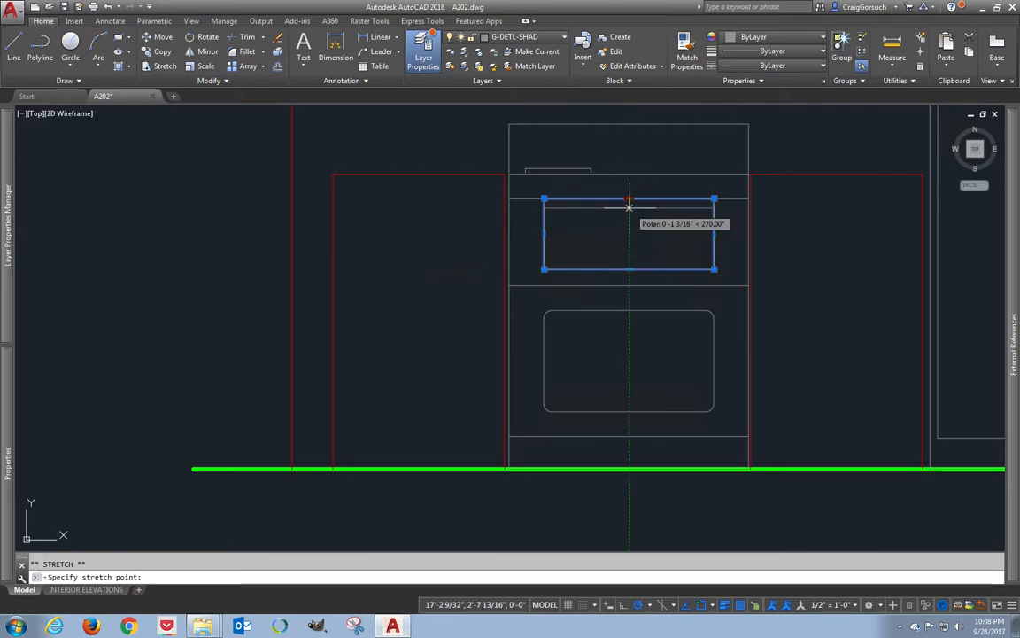
{"action": "type", "text": "2"}
{"action": "key", "text": "Return"}
{"action": "key", "text": "Escape"}
- Fillet all corners of the upper window rectangle with a 1" radius
{"action": "type", "text": "f"}
{"action": "key", "text": "Return"}
{"action": "type", "text": "r"}
{"action": "key", "text": "Return"}
{"action": "type", "text": "1"}
{"action": "key", "text": "Return"}
{"action": "type", "text": "p"}
{"action": "key", "text": "Return"}
{"action": "left_click", "coordinate": [632, 213]}
{"action": "key", "text": "Return"}
{"action": "key", "text": "Escape"}
{"action": "key", "text": "Escape"}
{"action": "type", "text": "s"}
{"action": "key", "text": "Return"}
{"action": "left_click", "coordinate": [779, 247]}
{"action": "left_click", "coordinate": [446, 342]}
{"action": "key", "text": "Return"}
{"action": "left_click", "coordinate": [447, 358]}
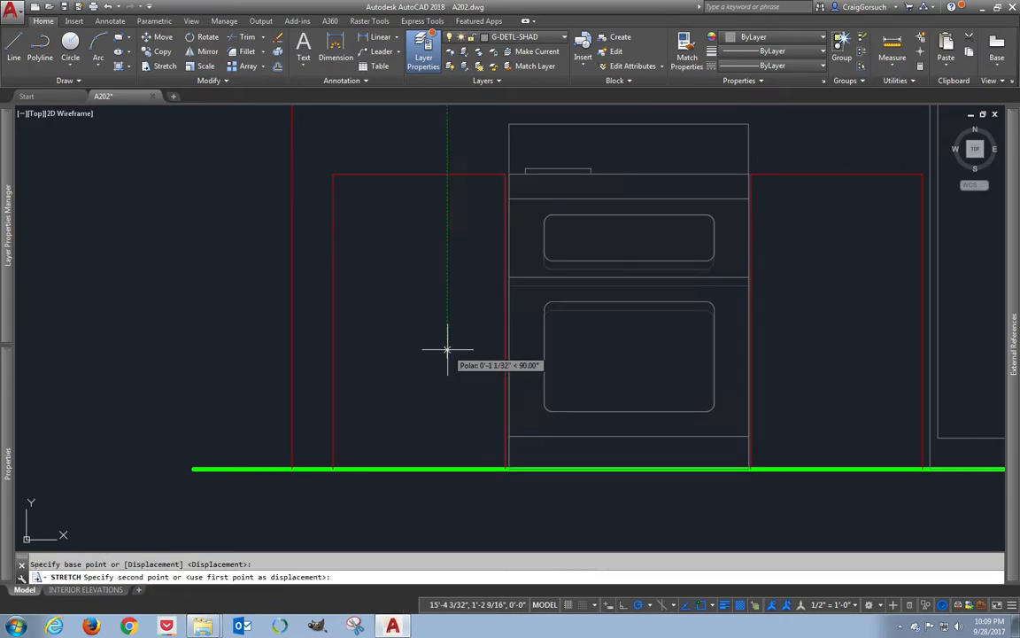
{"action": "key", "text": "Escape"}
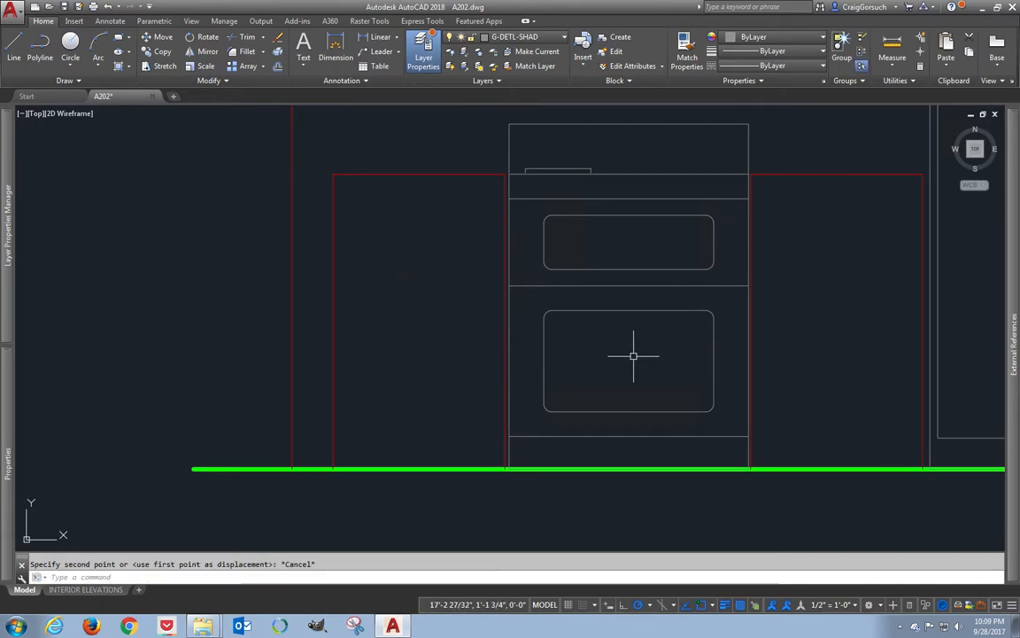
{"action": "type", "text": "s"}
{"action": "key", "text": "Return"}
{"action": "left_click", "coordinate": [779, 247]}
{"action": "left_click", "coordinate": [511, 335]}
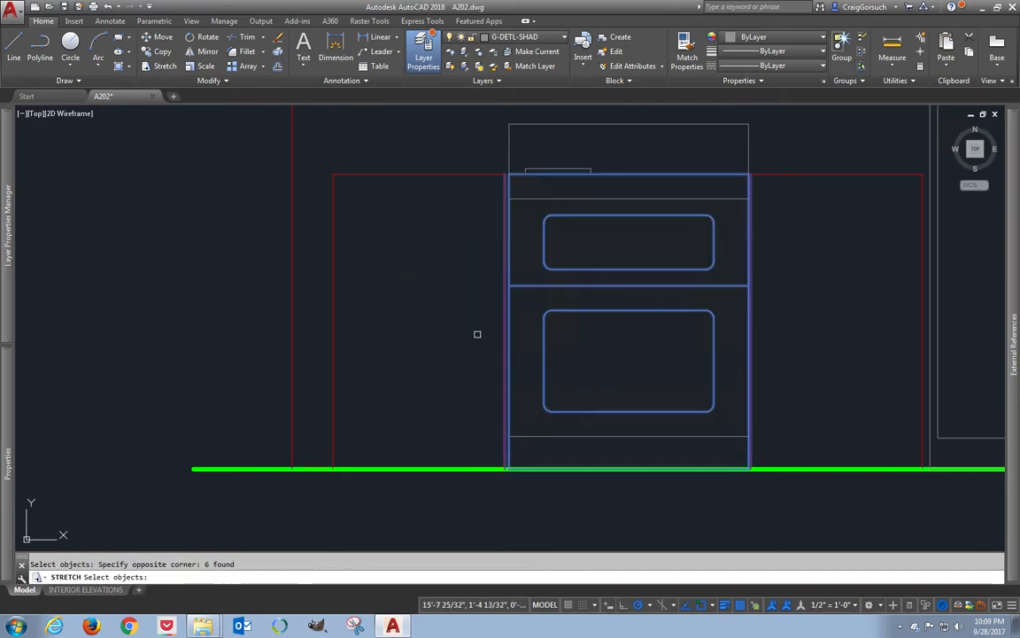
{"action": "key", "text": "Return"}
{"action": "left_click", "coordinate": [471, 336]}
{"action": "key", "text": "Escape"}
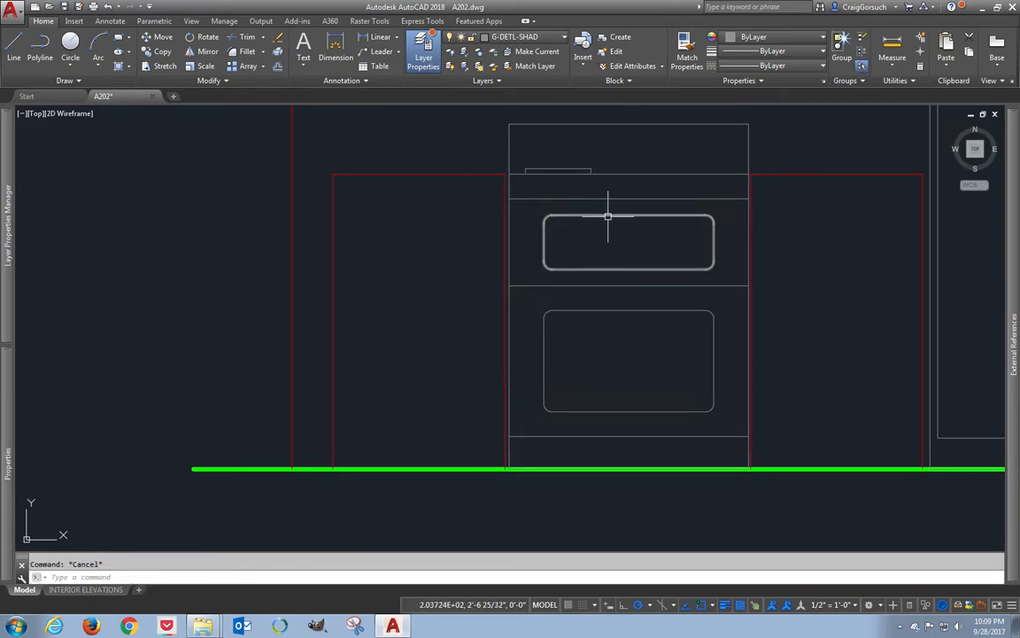
- Join the three lines of the burner outline on the range top into one polyline
{"action": "middle_click_drag", "start_coordinate": [607, 216], "coordinate": [579, 269]}
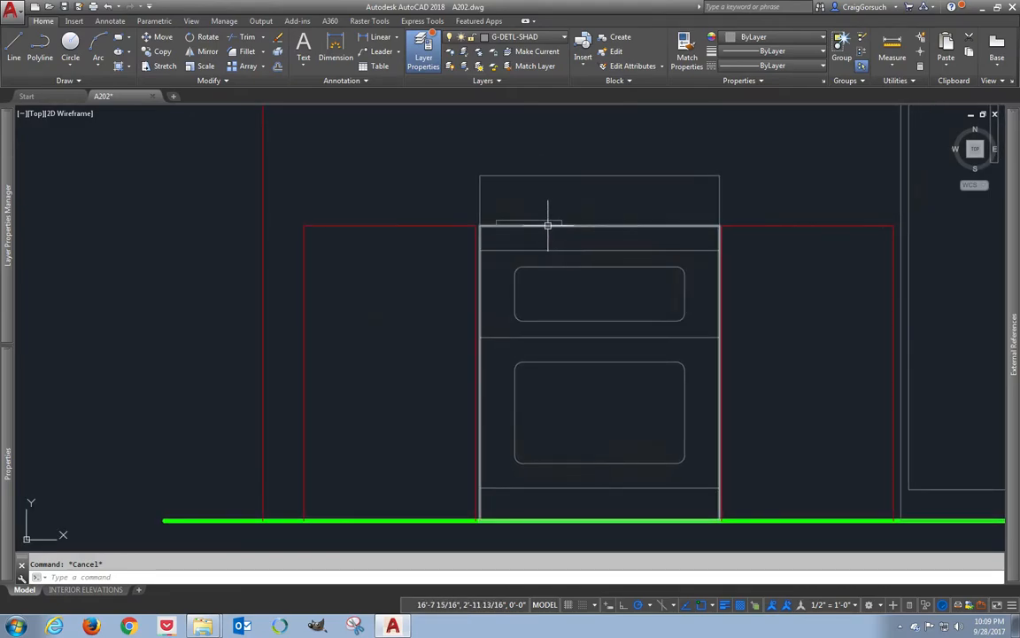
{"action": "scroll", "coordinate": [550, 219], "scroll_direction": "up", "scroll_amount": 4}
{"action": "key", "text": "Escape"}
{"action": "type", "text": "pe"}
{"action": "key", "text": "Return"}
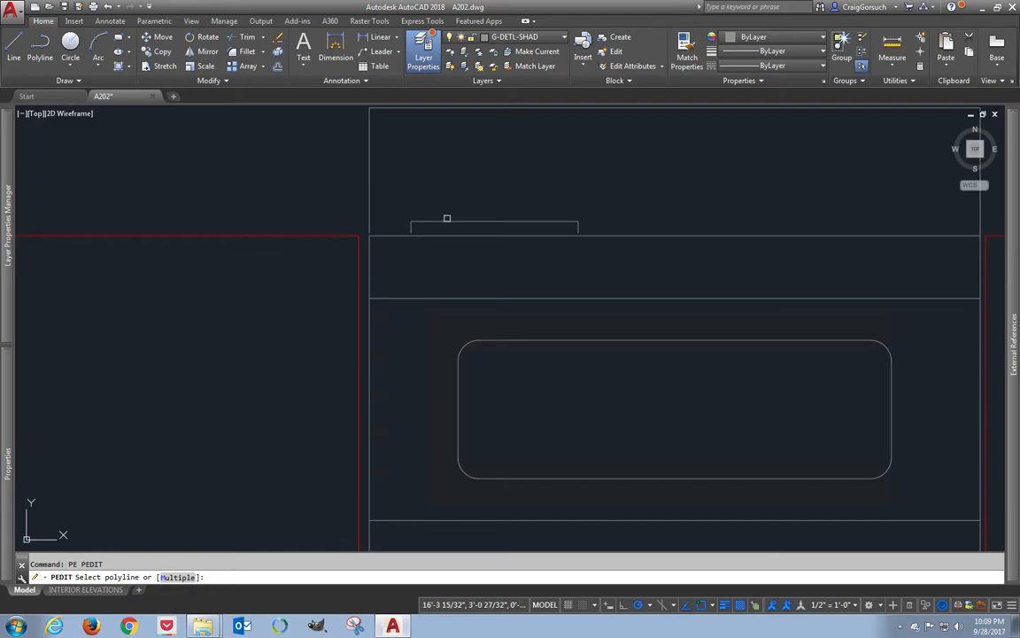
{"action": "left_click", "coordinate": [445, 223]}
{"action": "key", "text": "Return"}
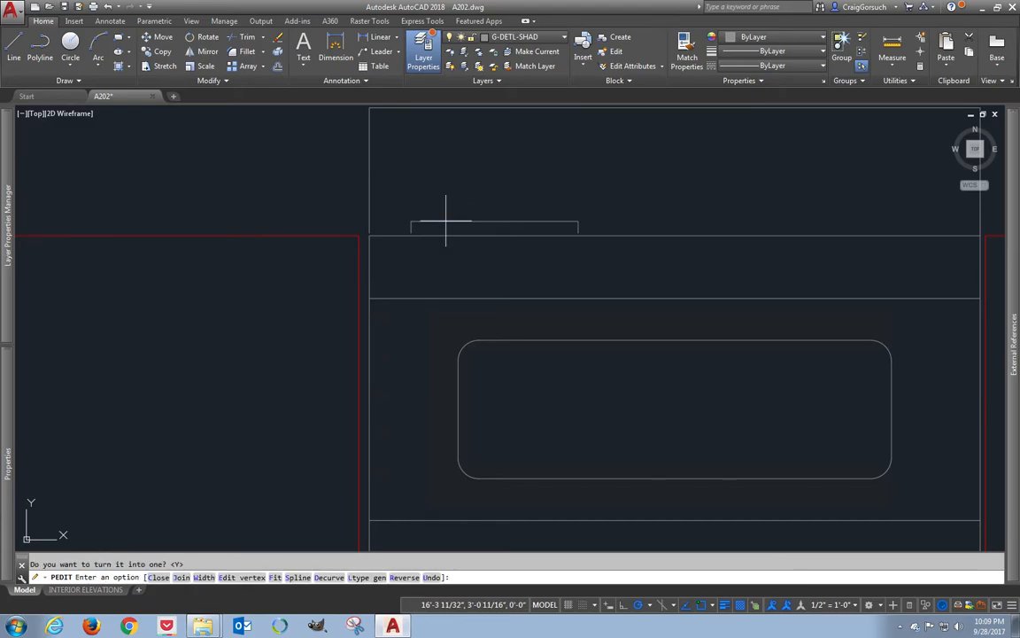
{"action": "type", "text": "j"}
{"action": "key", "text": "Return"}
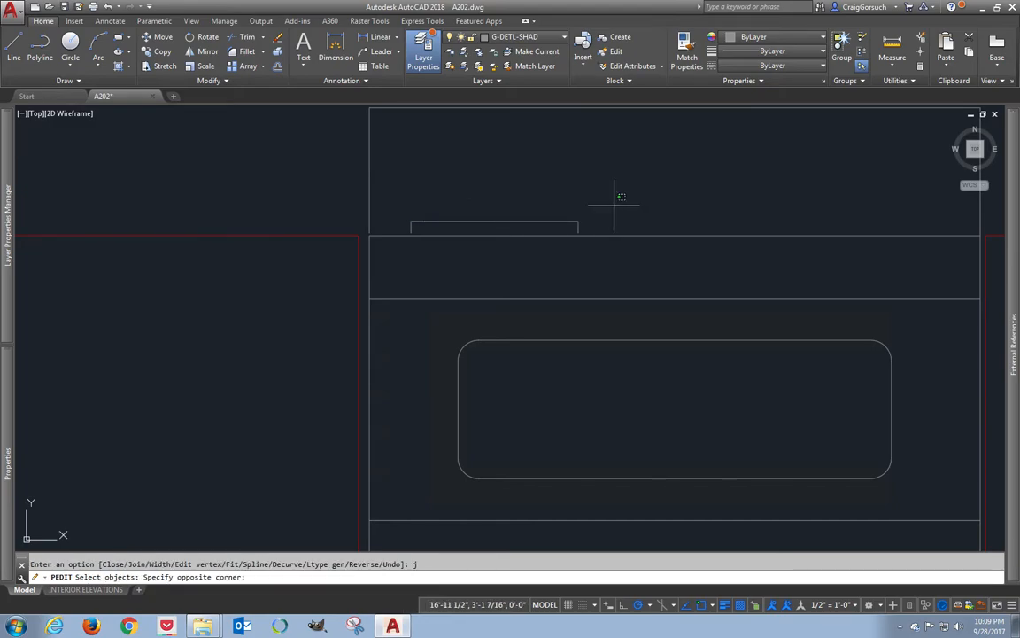
{"action": "left_click", "coordinate": [393, 224]}
{"action": "key", "text": "Return"}
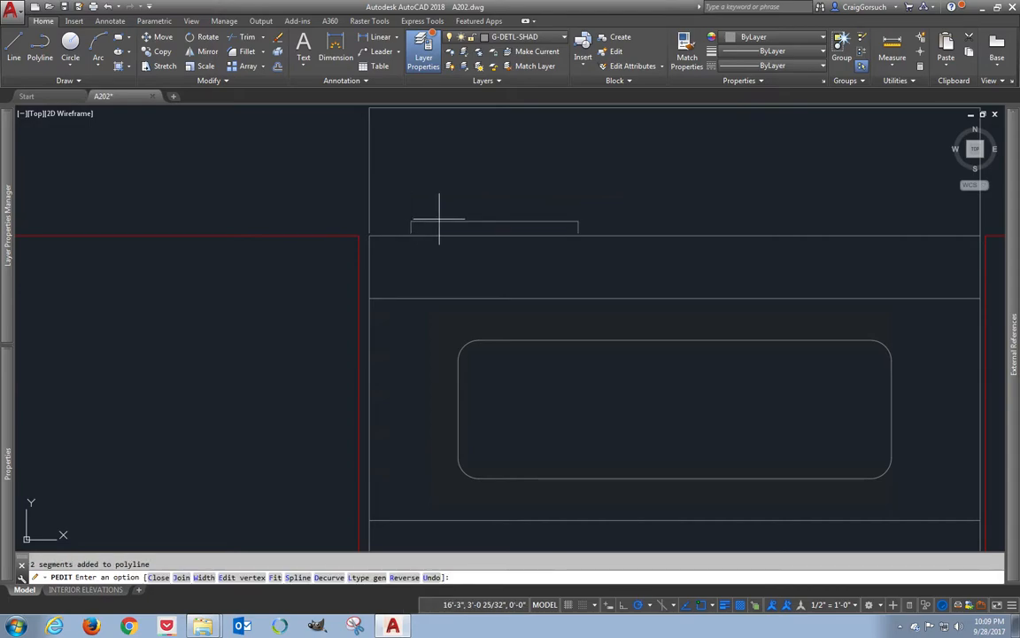
{"action": "key", "text": "Return"}
- Move the burner outline by its lower right corner to the midpoint of the range top, and shift it 2" left
{"action": "left_click", "coordinate": [432, 223]}
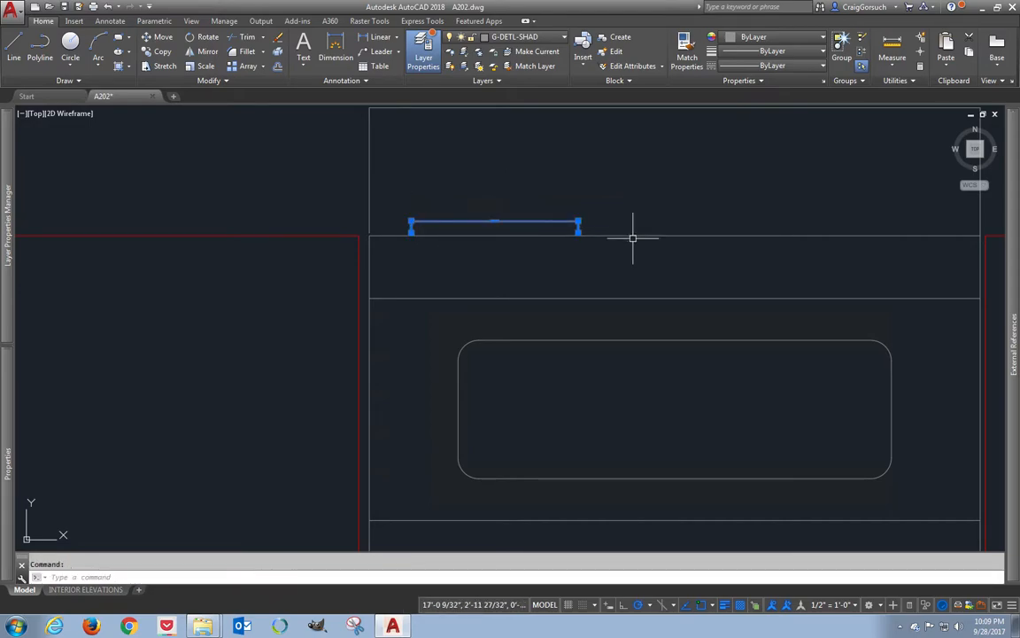
{"action": "left_click", "coordinate": [579, 227]}
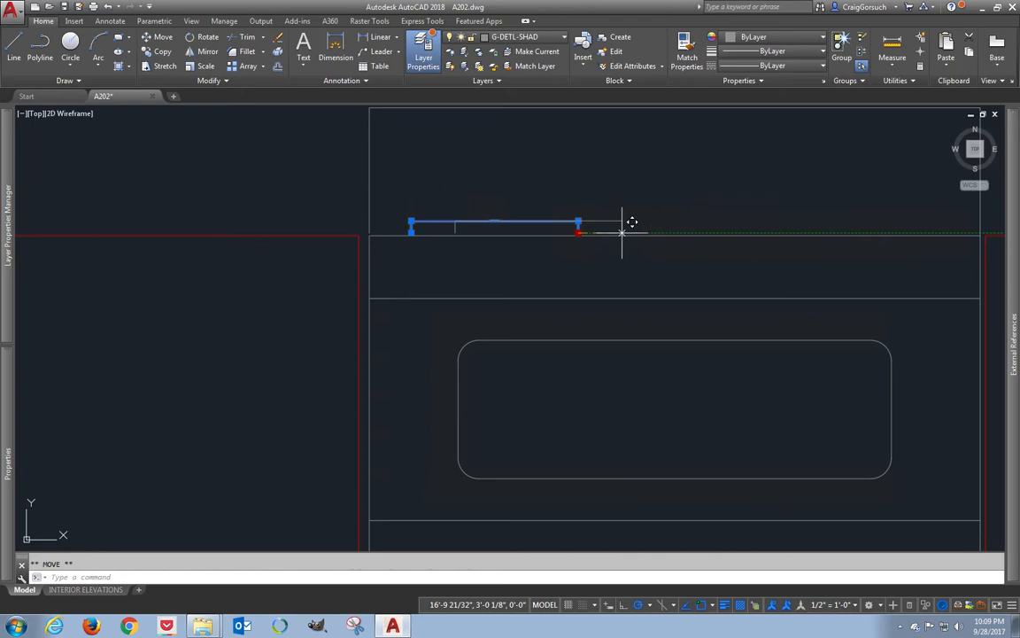
{"action": "key", "text": "space"}
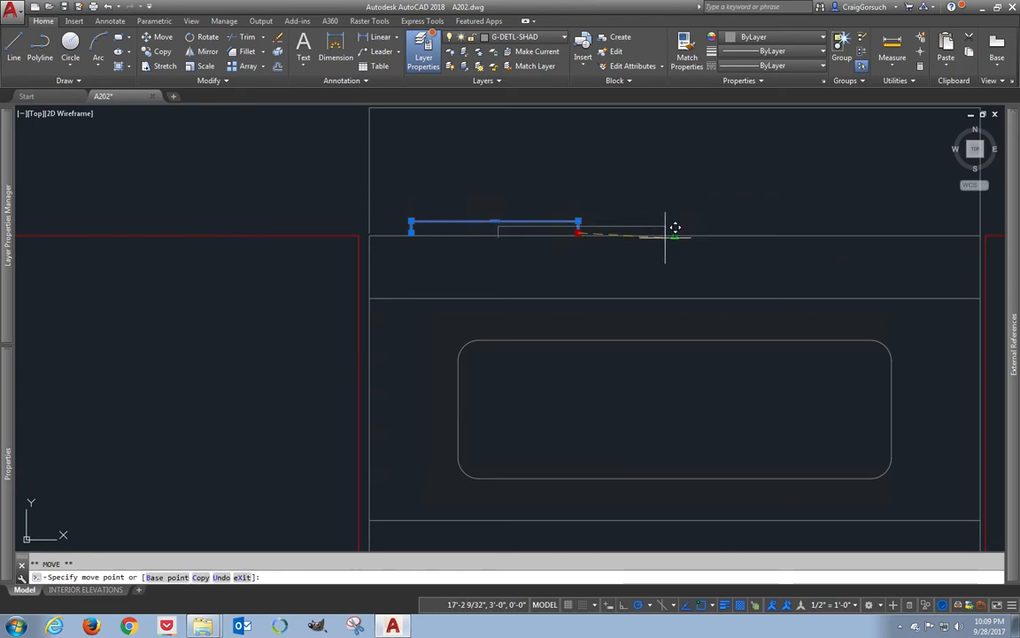
{"action": "left_click", "coordinate": [665, 234]}
{"action": "type", "text": "m"}
{"action": "key", "text": "space"}
{"action": "left_click", "coordinate": [661, 252]}
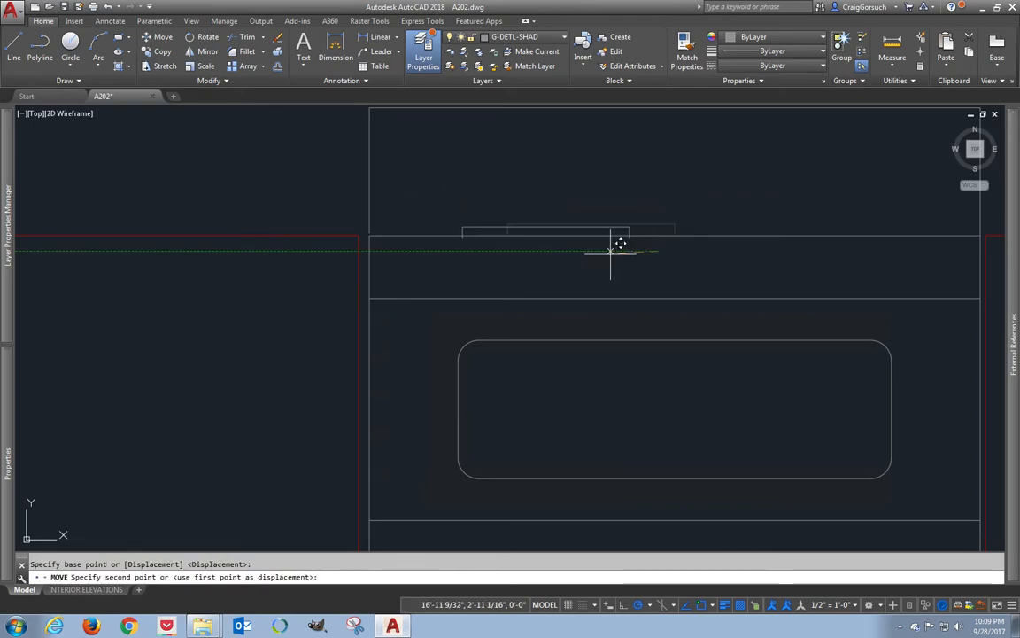
{"action": "type", "text": "2"}
{"action": "key", "text": "Return"}
- Mirror the burner outline about the range's vertical centerline, keeping the original
{"action": "type", "text": "mi"}
{"action": "key", "text": "space"}
{"action": "left_click", "coordinate": [655, 197]}
{"action": "left_click", "coordinate": [623, 230]}
{"action": "key", "text": "space"}
{"action": "left_click", "coordinate": [674, 233]}
{"action": "left_click", "coordinate": [674, 255]}
{"action": "key", "text": "Return"}
- Move the left burner 1" to the left, away from the range's centerline
{"action": "type", "text": "m"}
{"action": "key", "text": "space"}
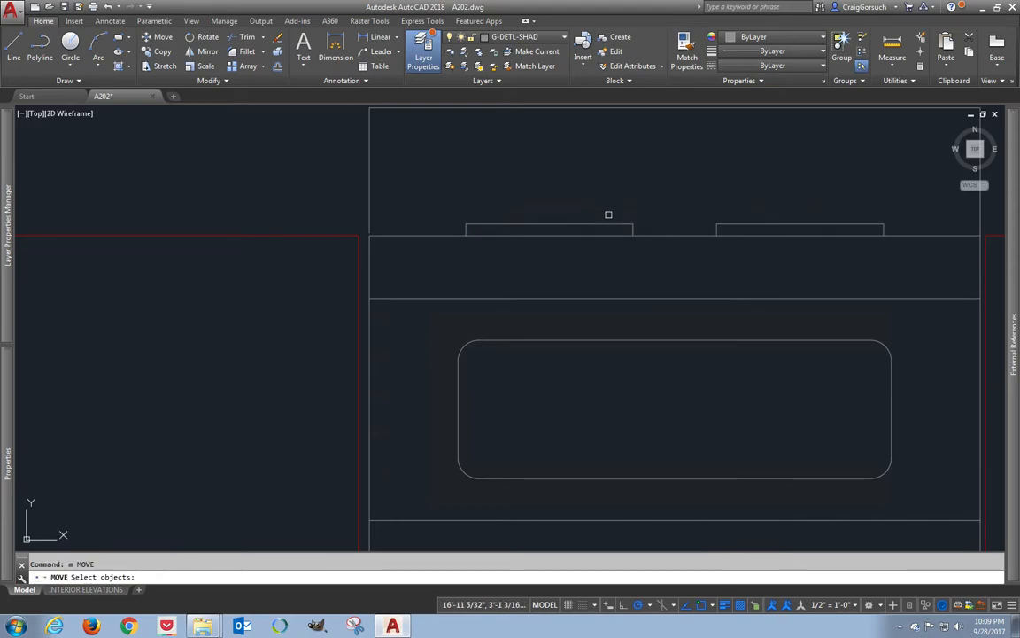
{"action": "left_click", "coordinate": [612, 223]}
{"action": "key", "text": "space"}
{"action": "left_click", "coordinate": [609, 211]}
{"action": "type", "text": "1"}
{"action": "key", "text": "space"}
- Move the right burner 1" to the right, away from the range's centerline
{"action": "key", "text": "space"}
{"action": "left_click", "coordinate": [765, 210]}
{"action": "left_click", "coordinate": [753, 223]}
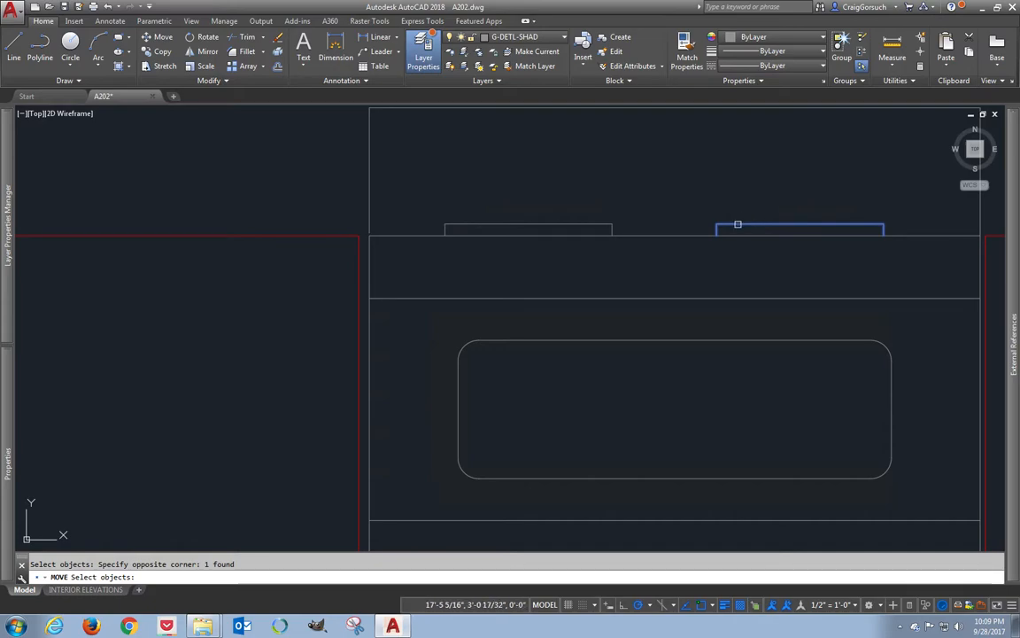
{"action": "key", "text": "space"}
{"action": "left_click", "coordinate": [737, 209]}
{"action": "type", "text": "1"}
{"action": "key", "text": "space"}
- Extend the left edge of the range backsplash down to the range top
{"action": "middle_click_drag", "start_coordinate": [743, 210], "coordinate": [665, 248]}
{"action": "type", "text": "ex"}
{"action": "key", "text": "space"}
{"action": "key", "text": "space"}
{"action": "left_click", "coordinate": [320, 239]}
{"action": "left_click", "coordinate": [281, 243]}
{"action": "key", "text": "space"}
{"action": "scroll", "coordinate": [305, 238], "scroll_direction": "down", "scroll_amount": 2}
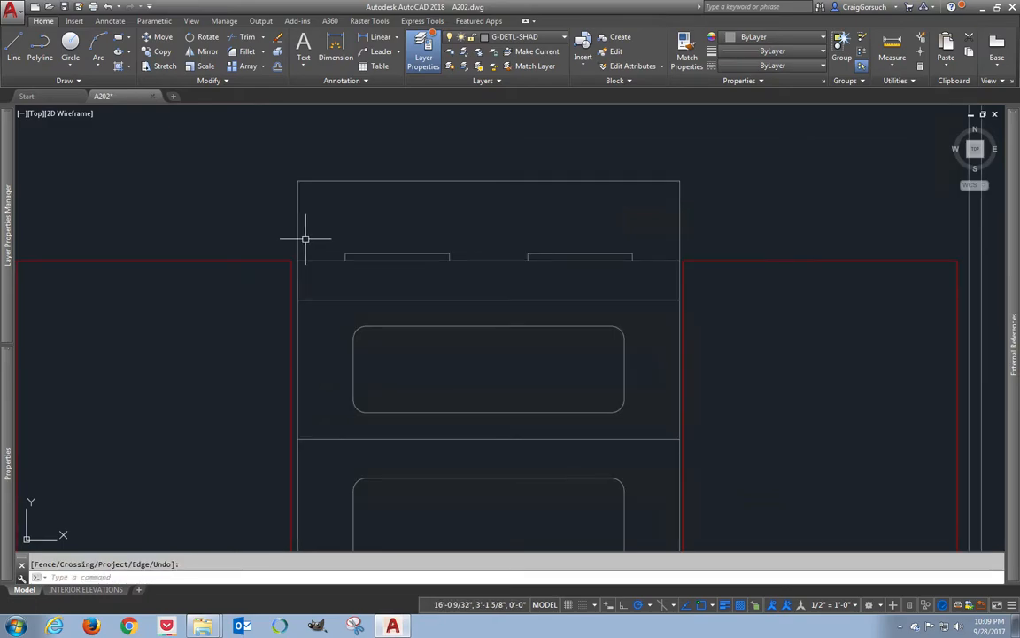
- Make the red base cabinet outline's layer, G-DETL-LW1, current by picking the top line of the right cabinet
{"action": "scroll", "coordinate": [314, 235], "scroll_direction": "down", "scroll_amount": 2}
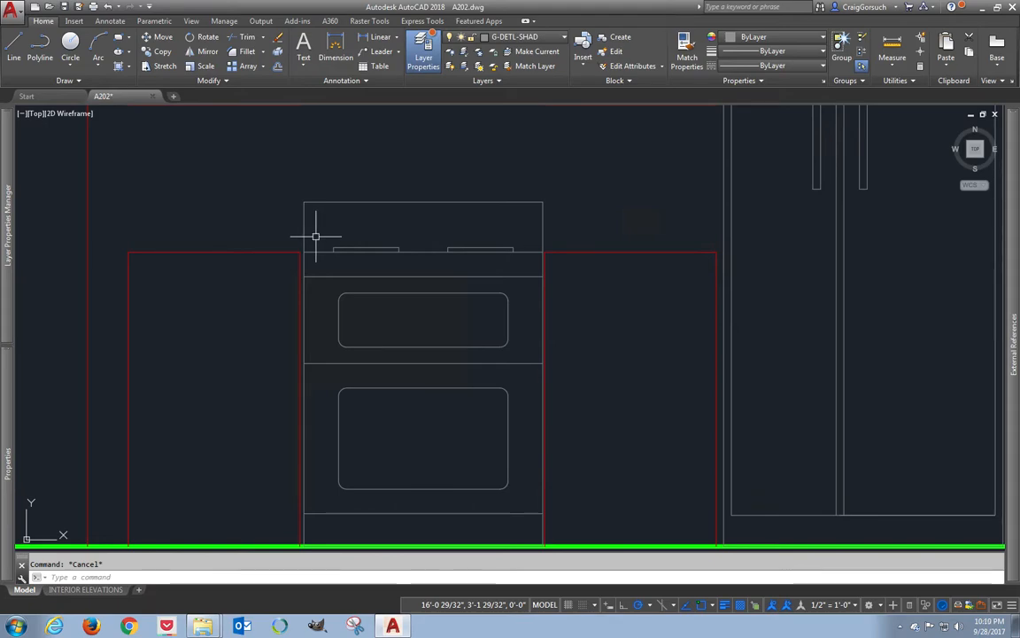
{"action": "middle_click_drag", "start_coordinate": [313, 235], "coordinate": [391, 202]}
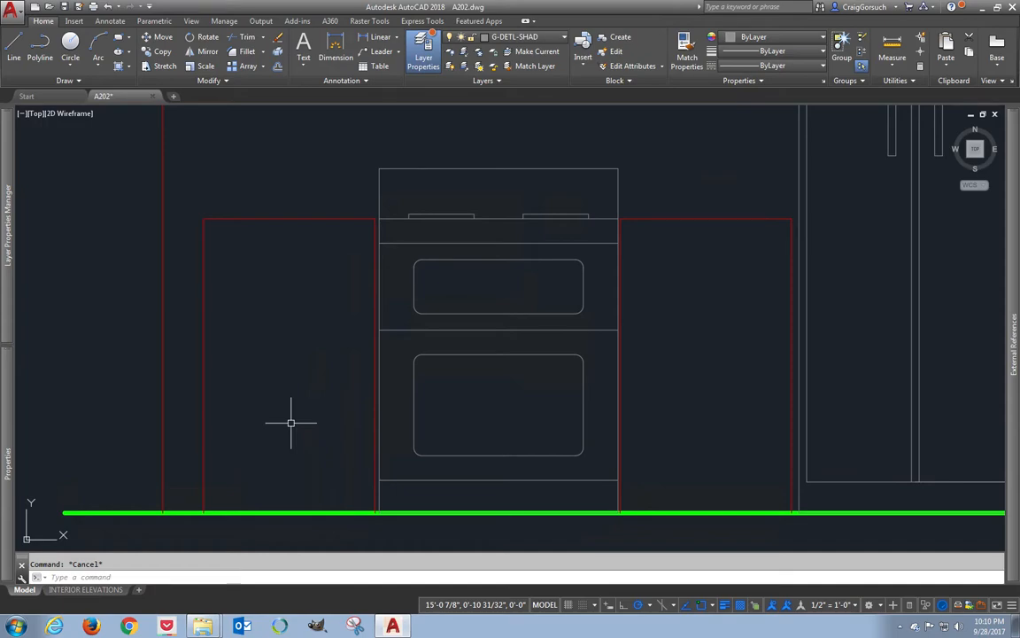
{"action": "mouse_move", "coordinate": [289, 367]}
{"action": "middle_mouse_down"}
{"action": "mouse_move", "coordinate": [300, 516]}
{"action": "mouse_move", "coordinate": [310, 382]}
{"action": "middle_mouse_up"}
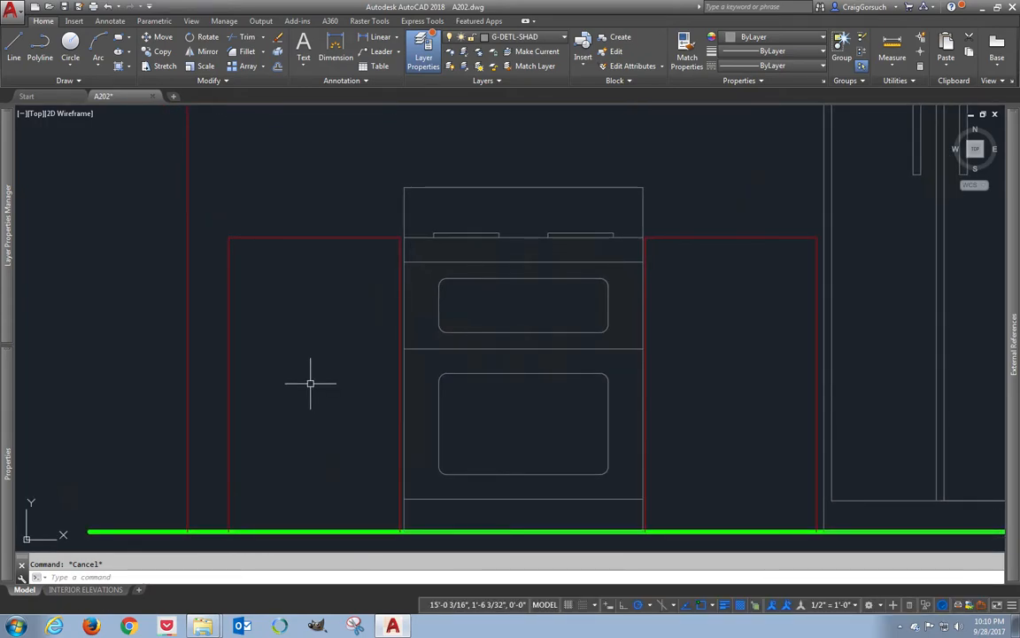
{"action": "left_click", "coordinate": [526, 51]}
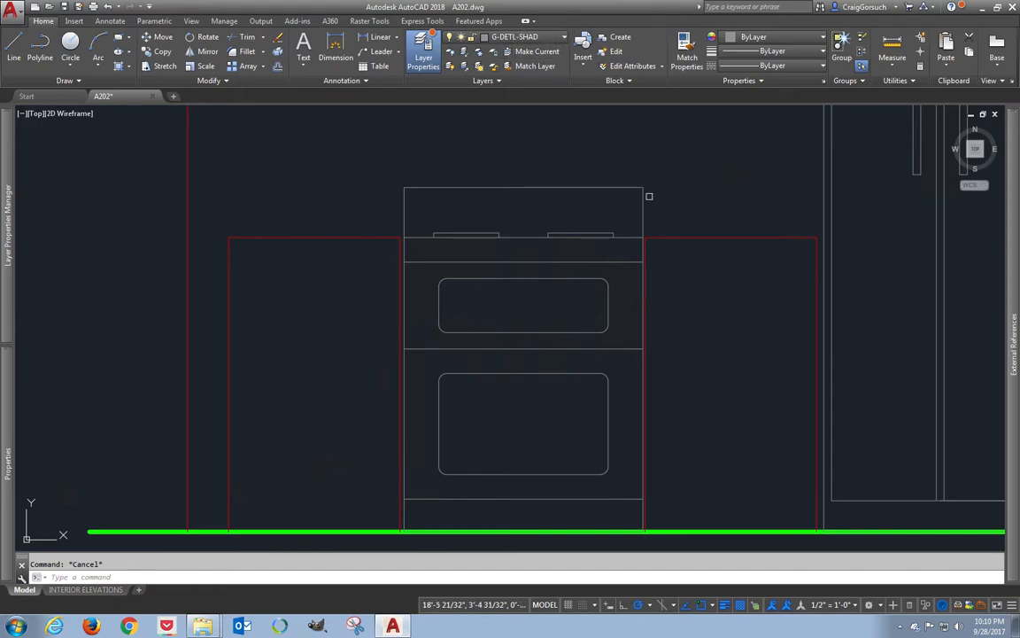
{"action": "left_click", "coordinate": [679, 239]}
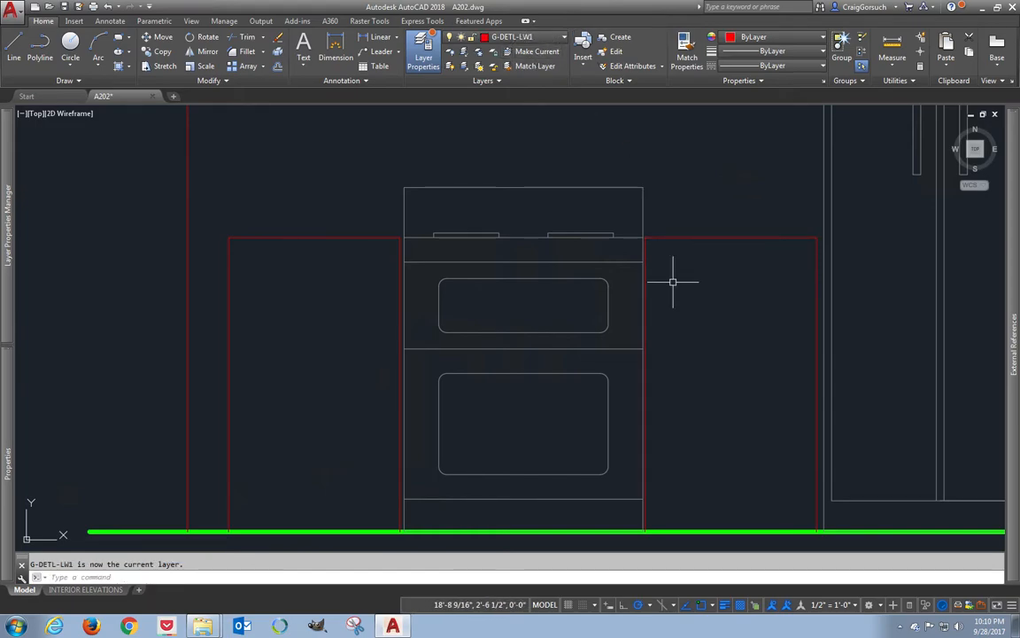
- Offset the top lines of both base cabinets downward to form the underside of the countertops
{"action": "type", "text": "o"}
{"action": "key", "text": "Return"}
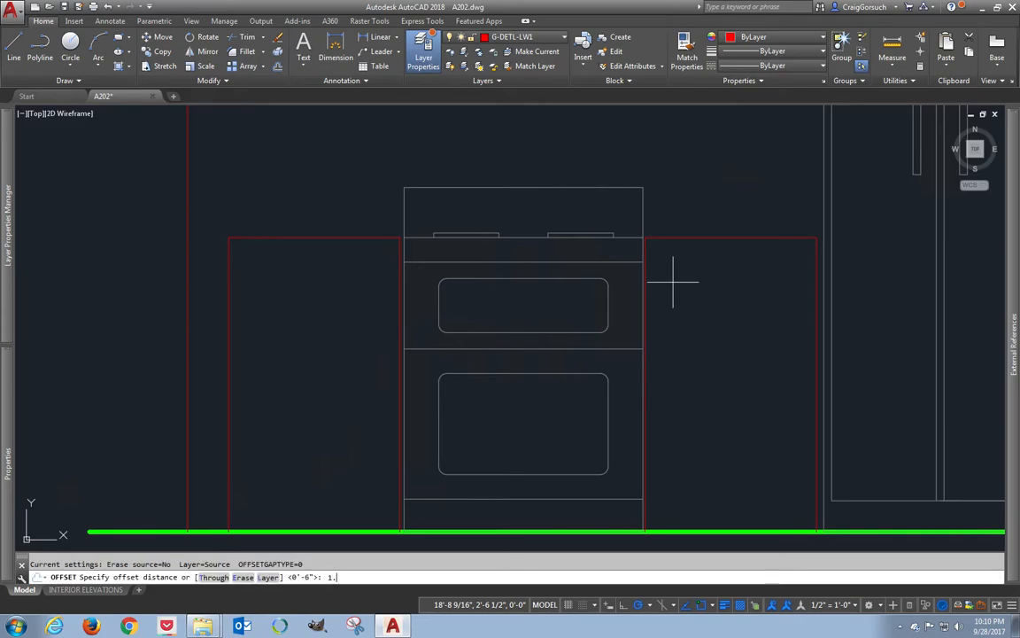
{"action": "key", "text": "Return"}
{"action": "left_click", "coordinate": [683, 237]}
{"action": "left_click", "coordinate": [367, 243]}
{"action": "left_click", "coordinate": [364, 237]}
{"action": "left_click", "coordinate": [352, 299]}
{"action": "key", "text": "Escape"}
{"action": "left_click", "coordinate": [349, 237]}
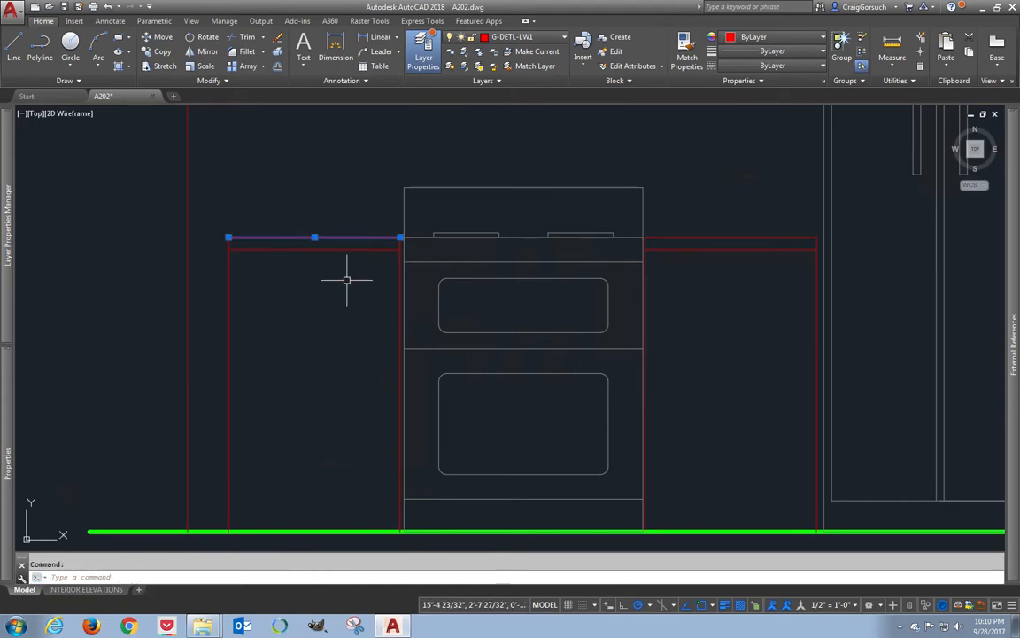
{"action": "key", "text": "Escape"}
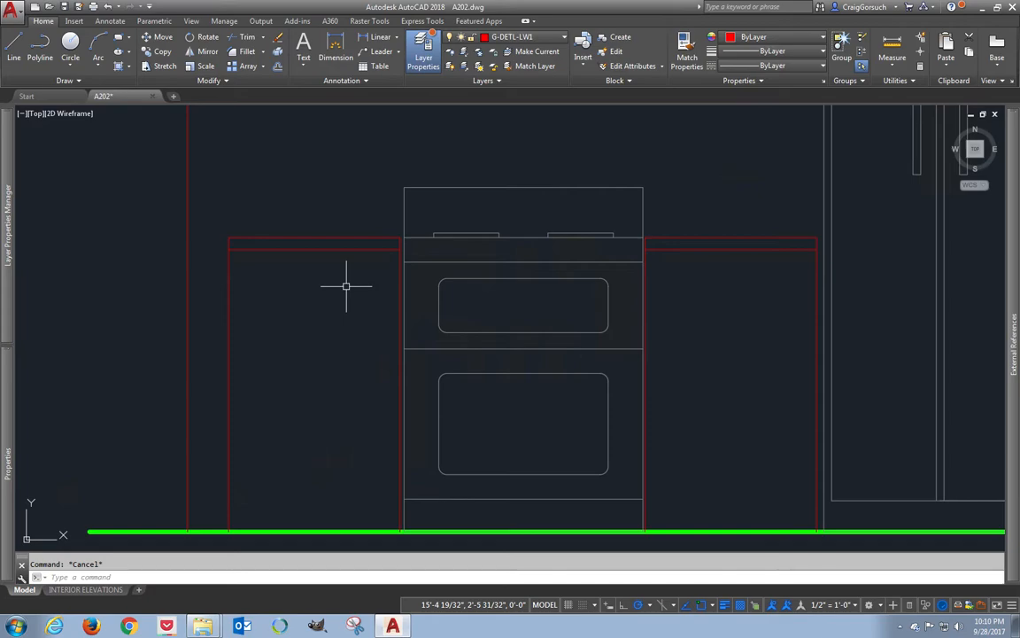
- Offset the countertop underside lines of both base cabinets 6" downward to form the drawer fronts
{"action": "type", "text": "o"}
{"action": "key", "text": "Return"}
{"action": "type", "text": "6"}
{"action": "key", "text": "Return"}
{"action": "left_click", "coordinate": [346, 250]}
{"action": "left_click", "coordinate": [347, 270]}
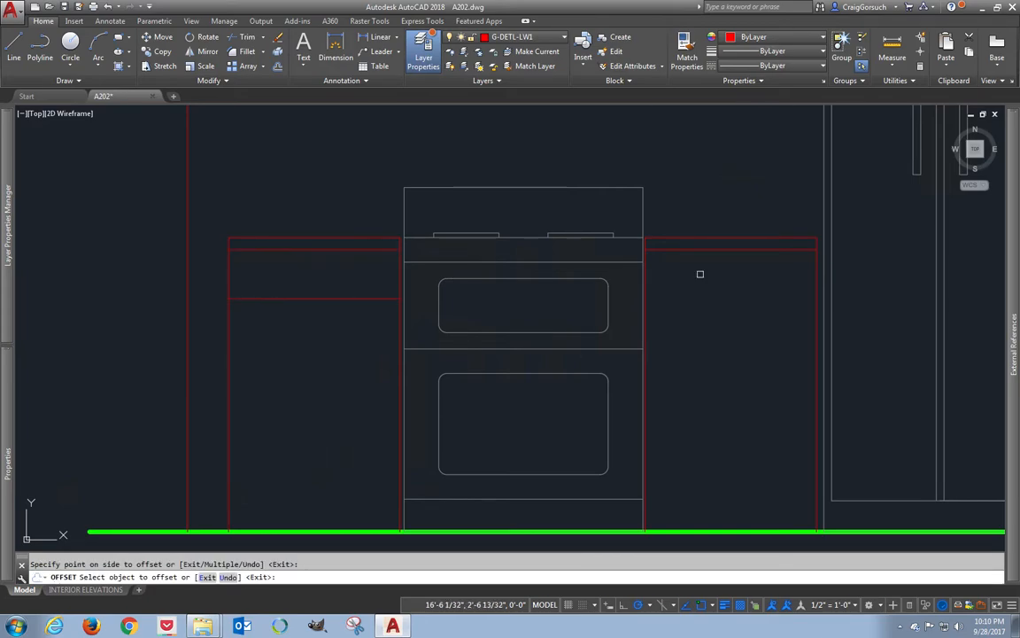
{"action": "left_click", "coordinate": [720, 254]}
{"action": "left_click", "coordinate": [717, 292]}
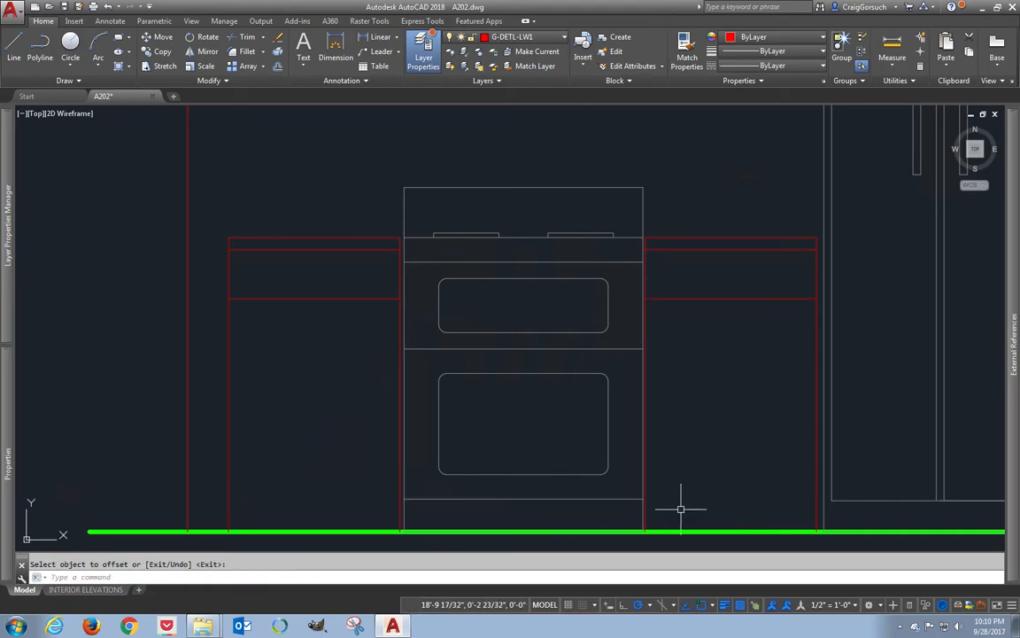
{"action": "key", "text": "Escape"}
- Draw a horizontal toe-kick line across the right base cabinet, 4" above the floor
{"action": "type", "text": "l"}
{"action": "key", "text": "Return"}
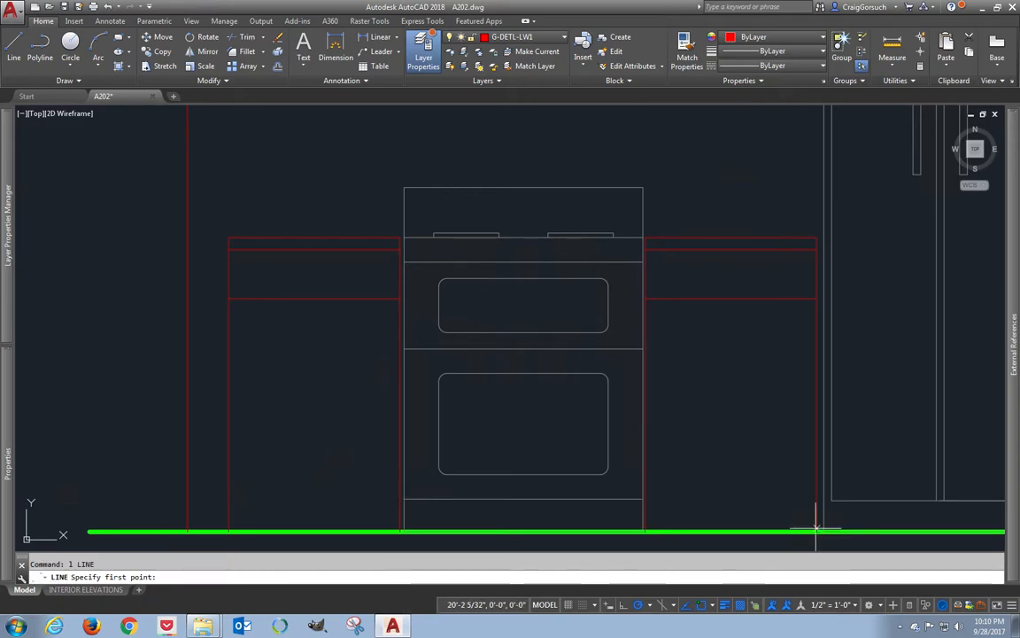
{"action": "type", "text": "4"}
{"action": "key", "text": "Return"}
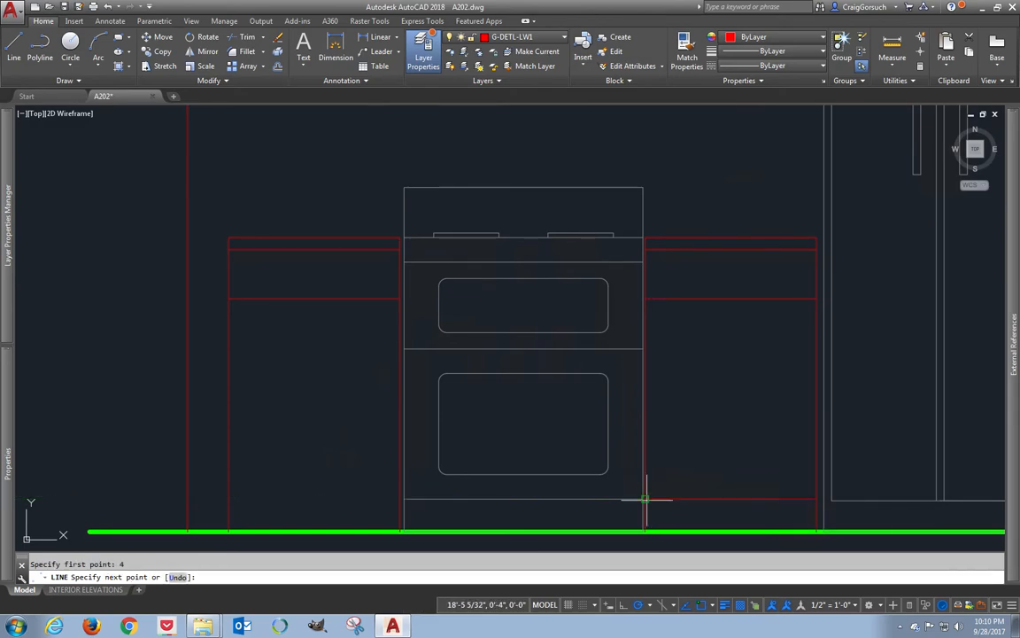
{"action": "key", "text": "Escape"}
{"action": "left_click", "coordinate": [683, 497]}
{"action": "key", "text": "Escape"}
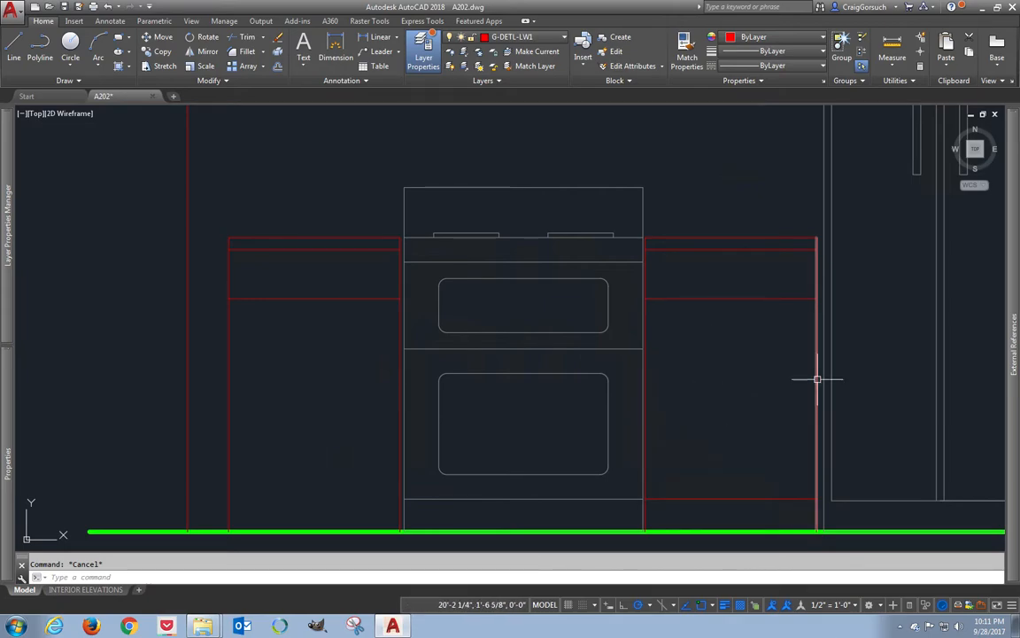
- Draw a diagonal helper line from the midpoint of the right cabinet's toe-kick line to the right end of its drawer line
{"action": "left_click", "coordinate": [799, 298]}
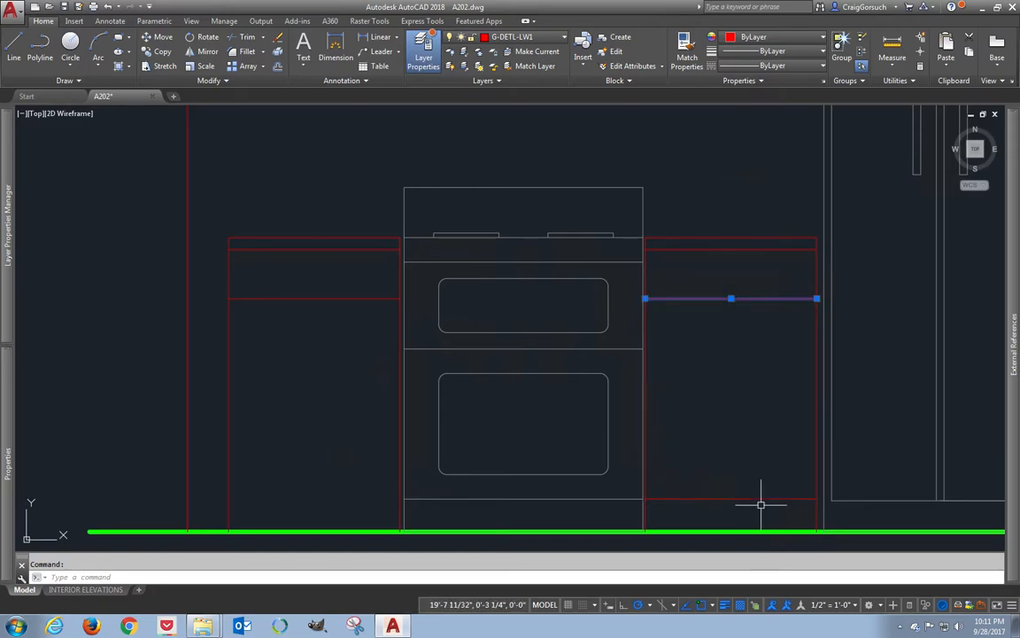
{"action": "left_click", "coordinate": [771, 496]}
{"action": "left_click", "coordinate": [758, 505]}
{"action": "key", "text": "Escape"}
{"action": "type", "text": "l"}
{"action": "key", "text": "Return"}
{"action": "left_click", "coordinate": [772, 499]}
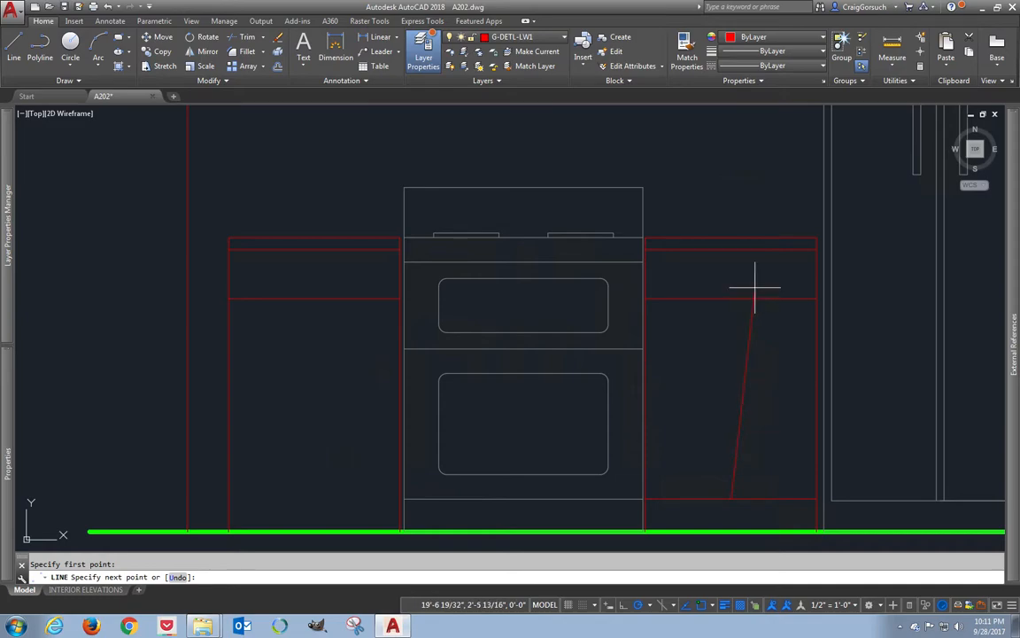
{"action": "left_click", "coordinate": [806, 332]}
{"action": "key", "text": "Return"}
- Draw a horizontal line from the diagonal helper's midpoint to the cabinet's right edge, and erase the diagonal
{"action": "key", "text": "Return"}
{"action": "left_click", "coordinate": [772, 400]}
{"action": "left_click", "coordinate": [816, 400]}
{"action": "key", "text": "Escape"}
{"action": "left_click", "coordinate": [786, 359]}
{"action": "left_click", "coordinate": [660, 448]}
{"action": "type", "text": "e"}
{"action": "key", "text": "Return"}
- Draw a door-swing polyline from the right cabinet door's upper left corner to its right edge at mid-height and back to its lower left corner
{"action": "type", "text": "pl"}
{"action": "key", "text": "Return"}
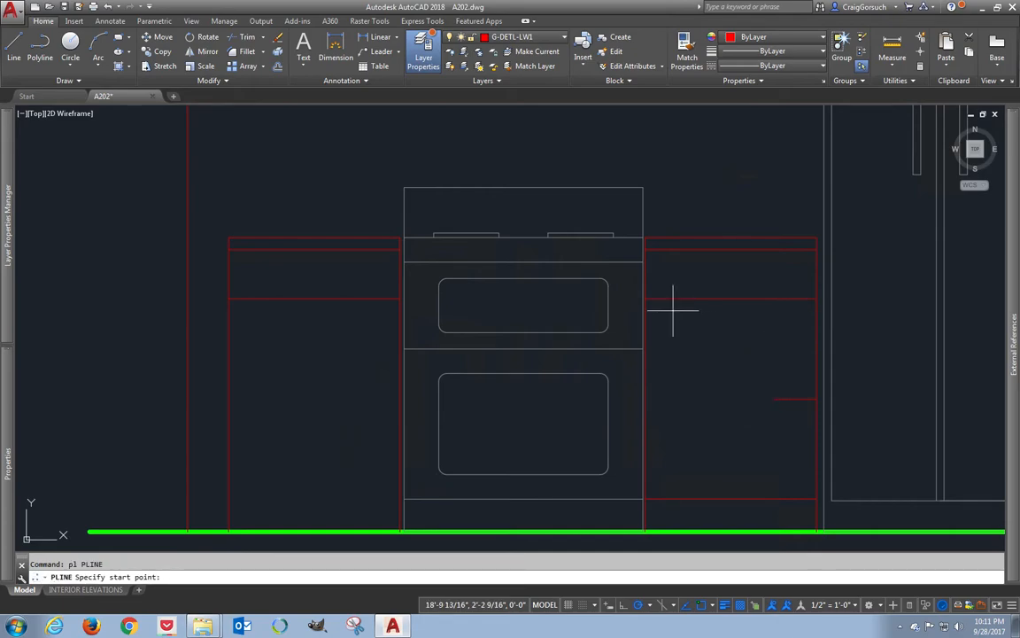
{"action": "left_click", "coordinate": [646, 300]}
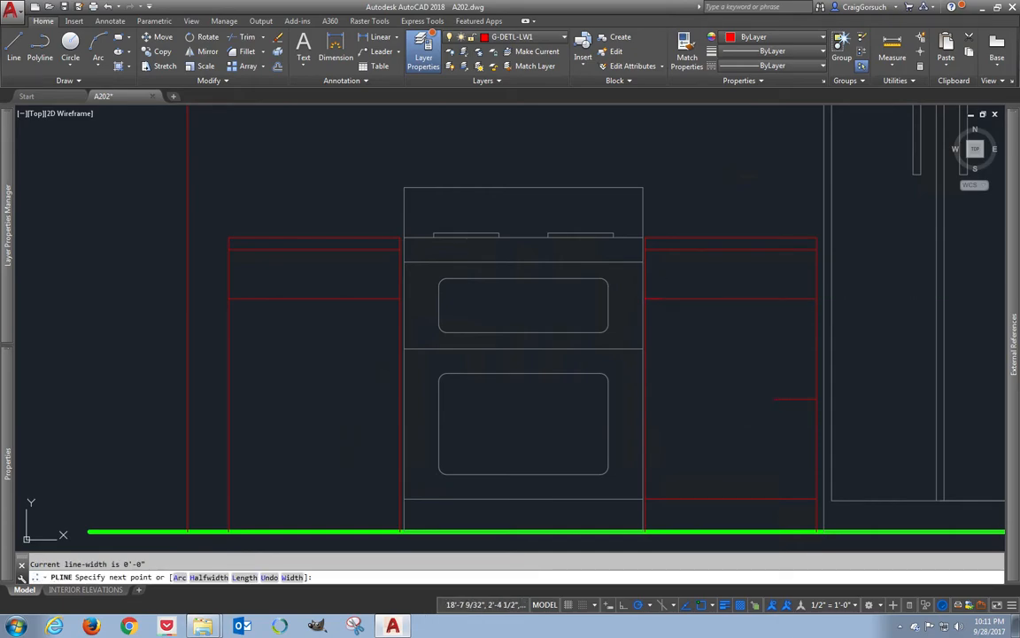
{"action": "left_click", "coordinate": [817, 400]}
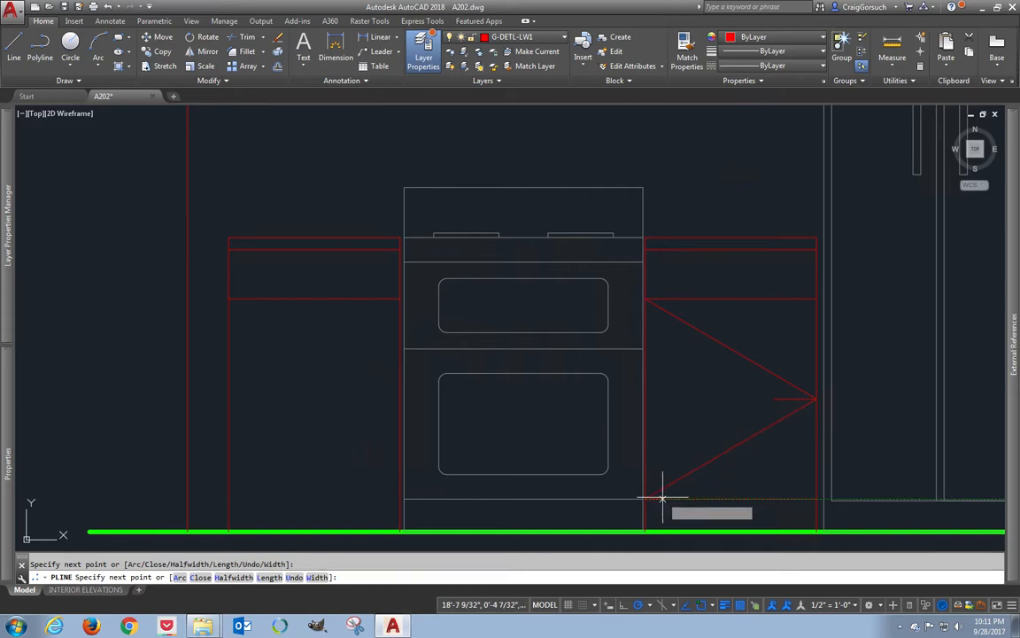
{"action": "left_click", "coordinate": [646, 498]}
{"action": "key", "text": "Return"}
- Erase the short horizontal helper line at mid-height of the right cabinet door
{"action": "left_click", "coordinate": [779, 398]}
{"action": "type", "text": "e"}
{"action": "key", "text": "Return"}
- Put the door-swing polyline on layer G-DETL-PATT and set its linetype to HIDDEN2
{"action": "left_click", "coordinate": [766, 348]}
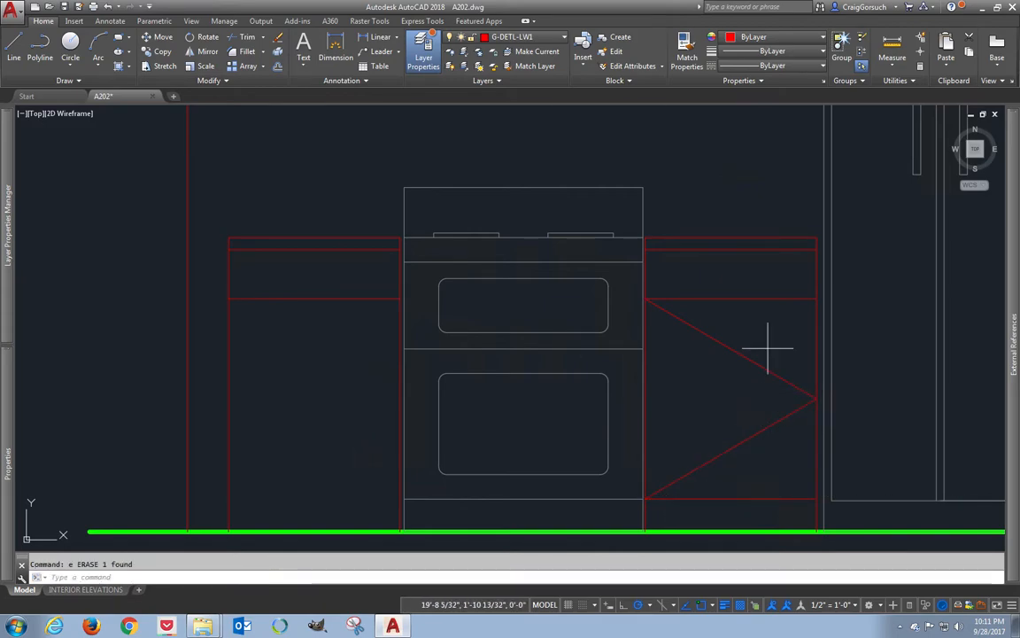
{"action": "left_click", "coordinate": [718, 384]}
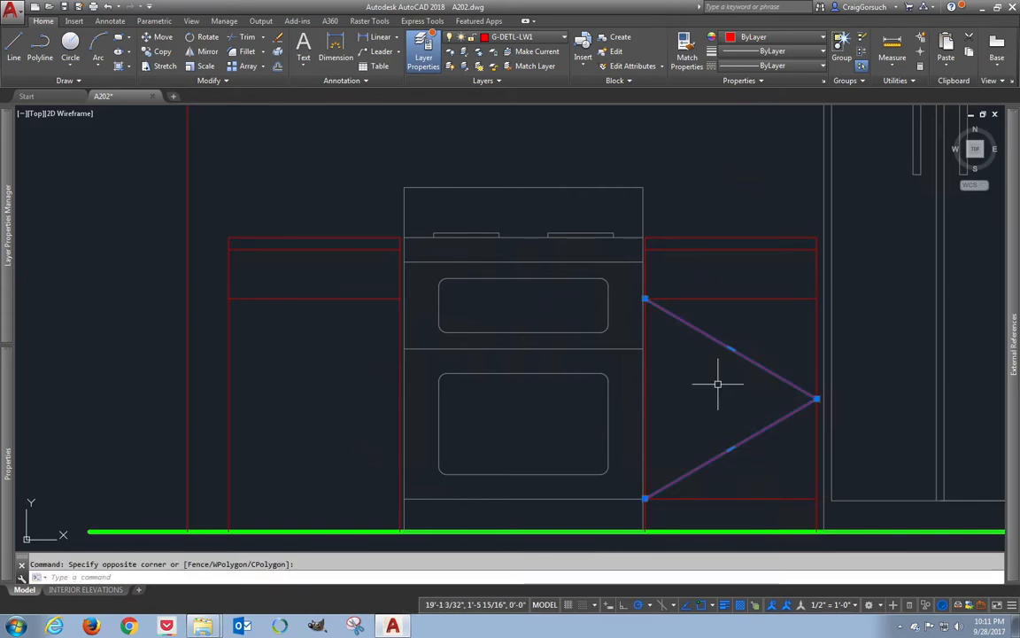
{"action": "left_click", "coordinate": [527, 37]}
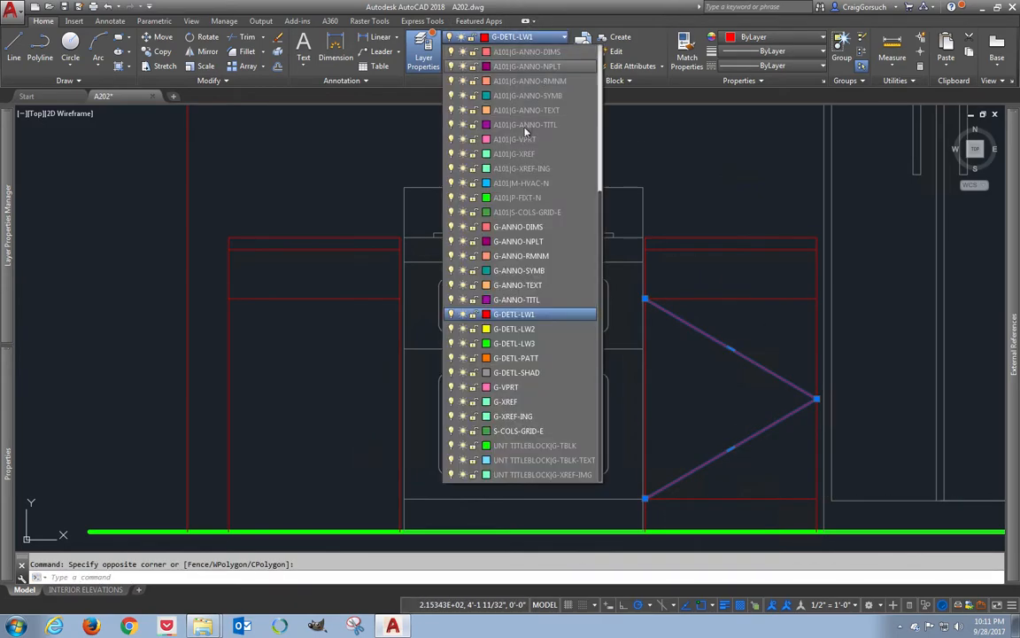
{"action": "left_click", "coordinate": [483, 358]}
{"action": "left_click", "coordinate": [774, 65]}
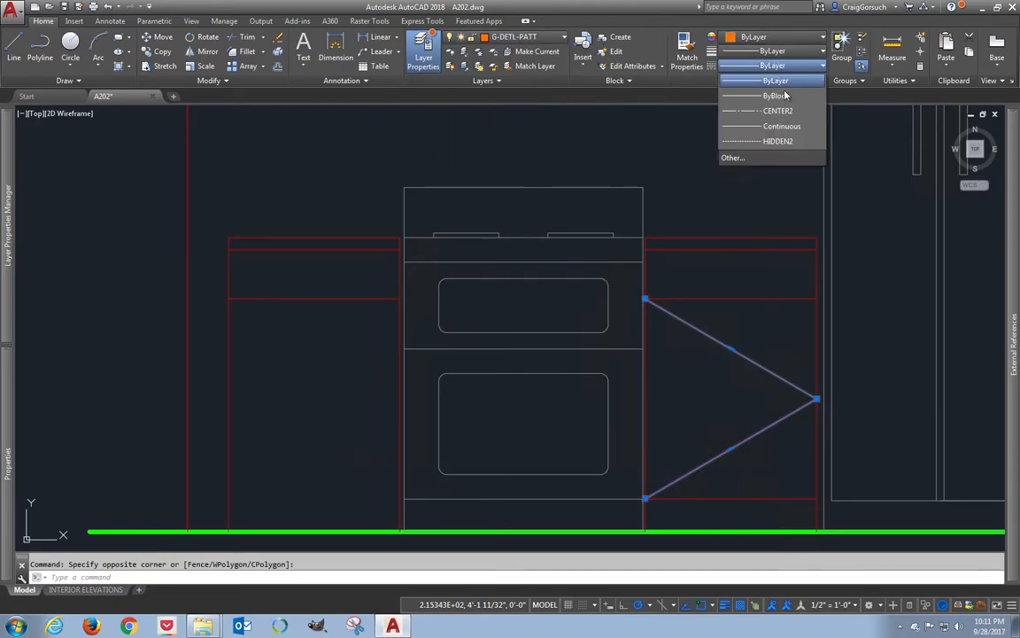
{"action": "left_click", "coordinate": [778, 141]}
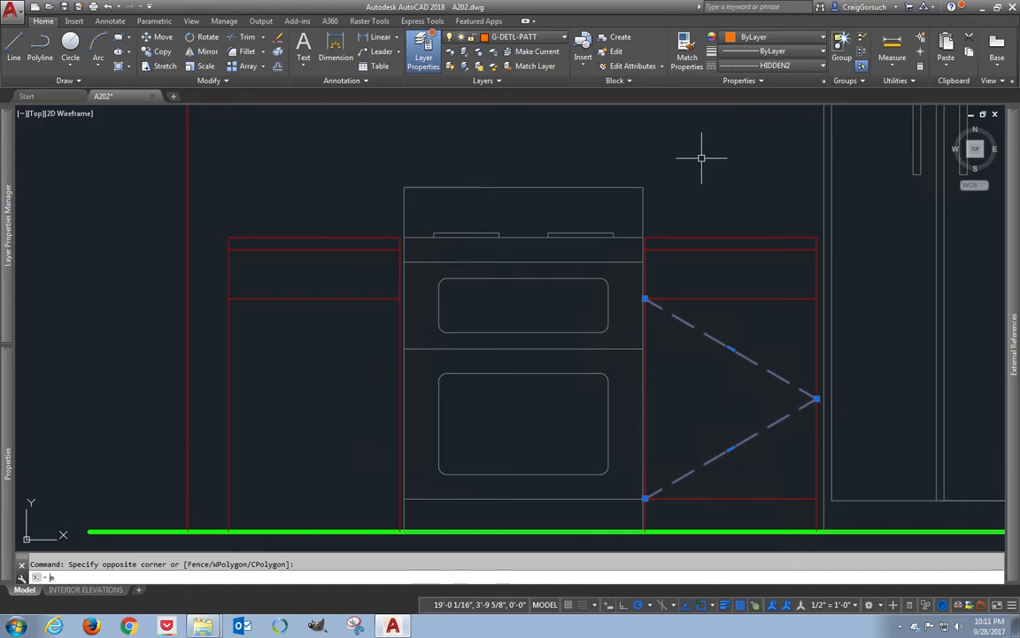
- Mirror the dashed door-swing polyline across the range's vertical centreline onto the left base cabinet, keeping the source
{"action": "type", "text": "mi"}
{"action": "key", "text": "Return"}
{"action": "left_click", "coordinate": [523, 187]}
{"action": "left_click", "coordinate": [524, 157]}
{"action": "key", "text": "Return"}
- Mirror the right base cabinet's toe-kick line across the range's vertical centreline onto the left base cabinet
{"action": "key", "text": "Return"}
{"action": "left_click", "coordinate": [750, 477]}
{"action": "left_click", "coordinate": [735, 502]}
{"action": "key", "text": "Return"}
{"action": "left_click", "coordinate": [545, 190]}
{"action": "left_click", "coordinate": [524, 204]}
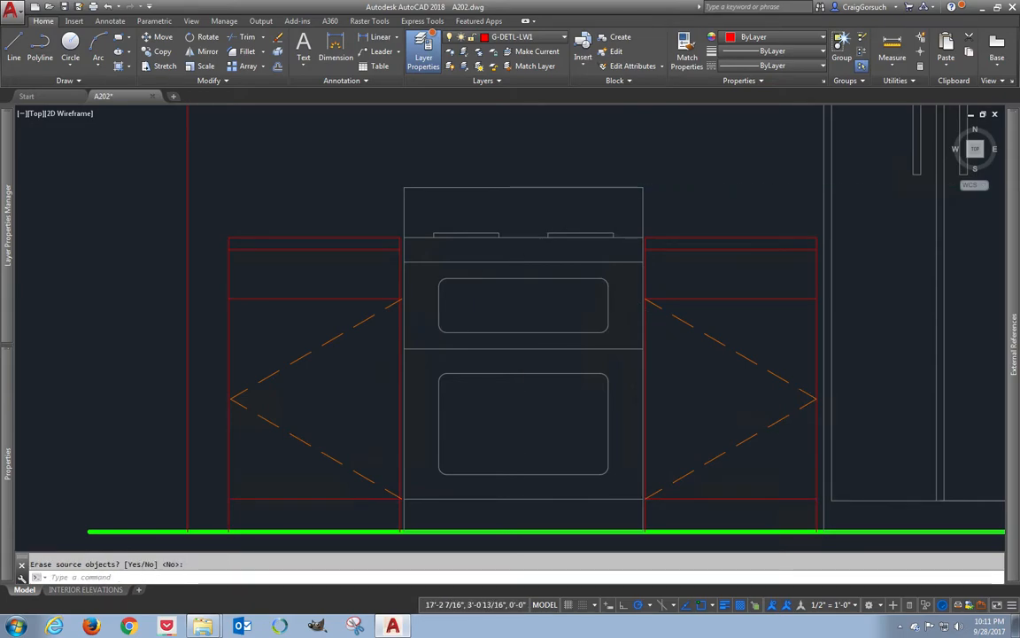
- Draw a vertical line from the midpoint of the short upper cabinet's bottom edge up to the ceiling line
{"action": "scroll", "coordinate": [524, 227], "scroll_direction": "down", "scroll_amount": 3}
{"action": "middle_click_drag", "start_coordinate": [523, 244], "coordinate": [519, 358]}
{"action": "scroll", "coordinate": [519, 357], "scroll_direction": "up", "scroll_amount": 2}
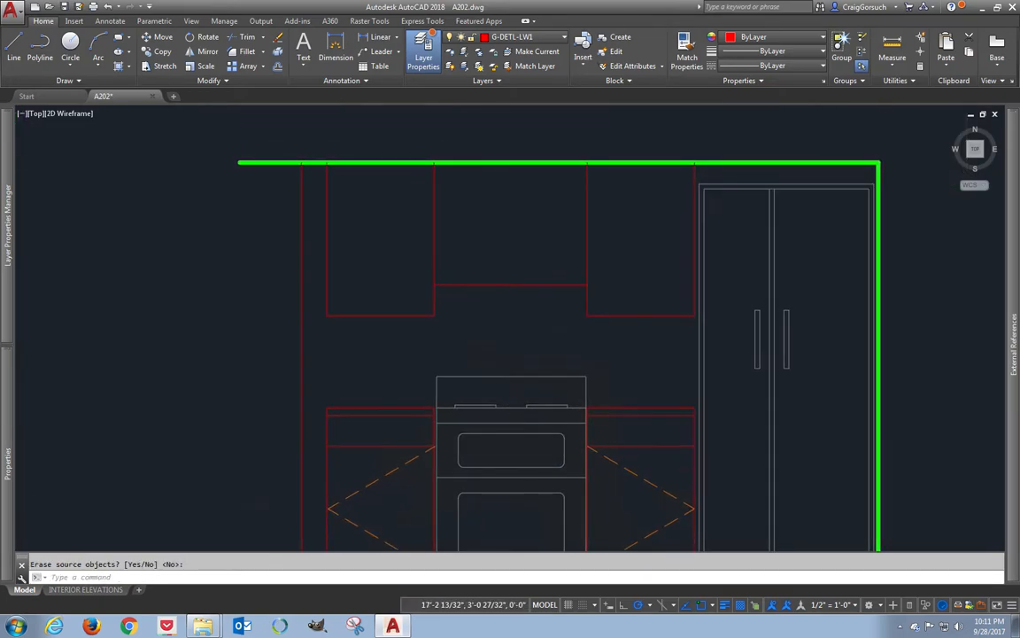
{"action": "scroll", "coordinate": [475, 256], "scroll_direction": "up", "scroll_amount": 2}
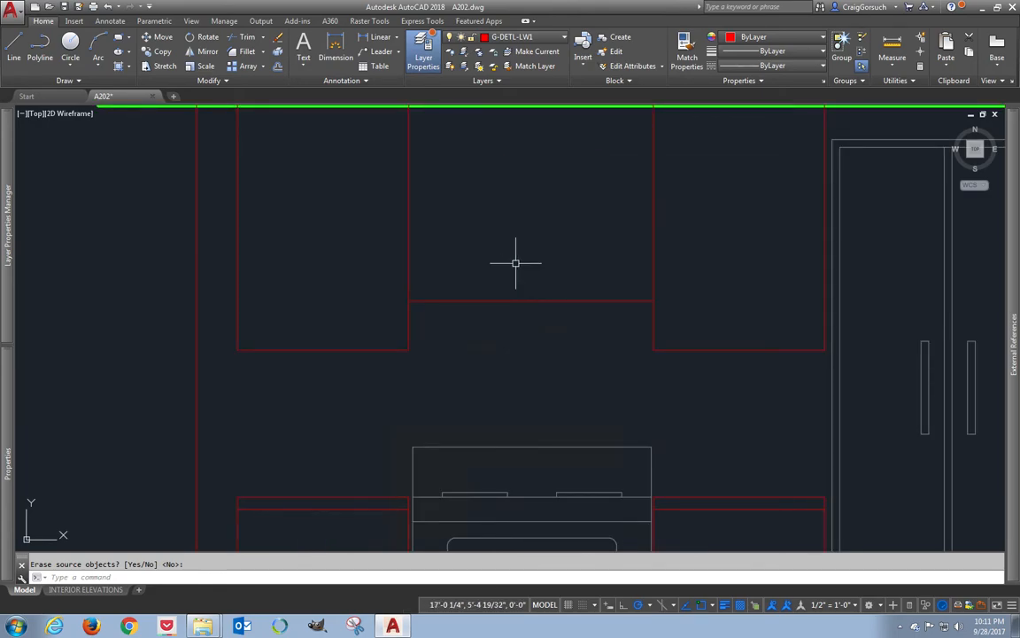
{"action": "type", "text": "l"}
{"action": "key", "text": "Return"}
{"action": "left_click", "coordinate": [529, 299]}
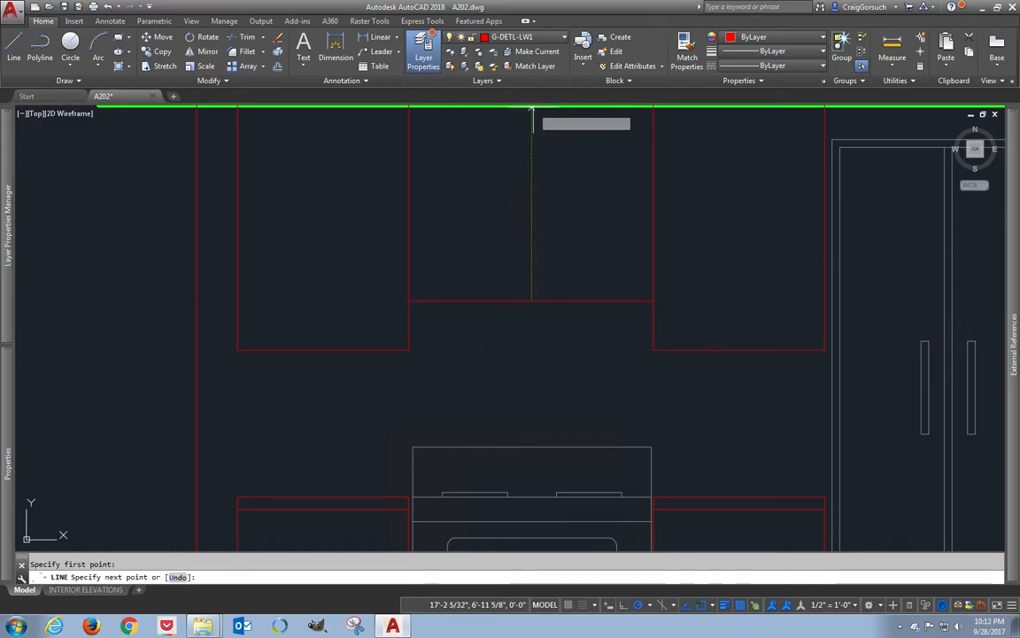
{"action": "middle_click_drag", "start_coordinate": [531, 108], "coordinate": [532, 153]}
{"action": "left_click", "coordinate": [535, 151]}
{"action": "key", "text": "Return"}
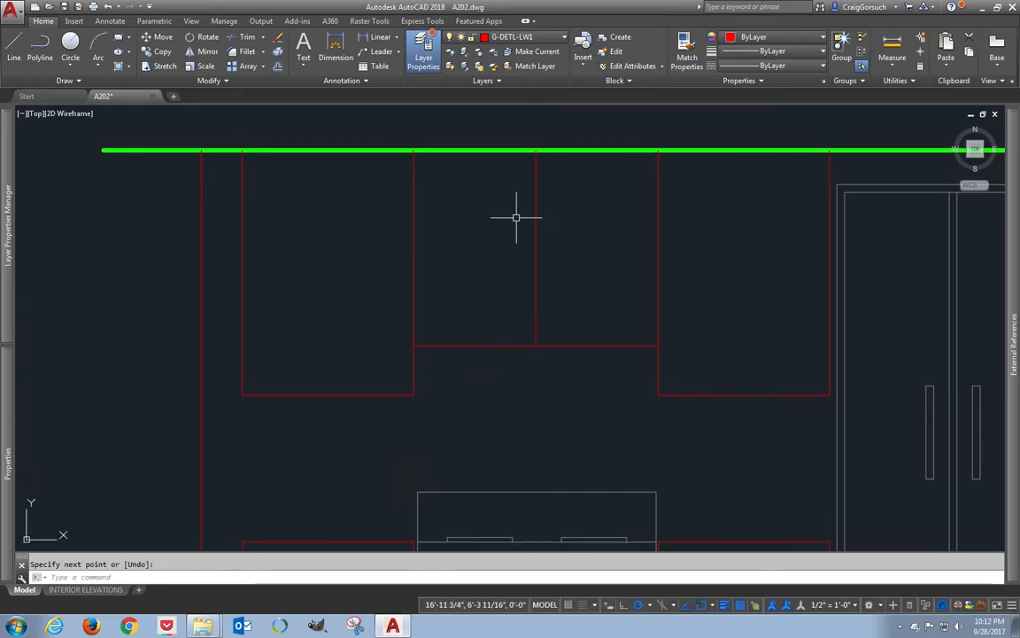
- Draw a closed diamond polyline for both middle upper doors, joining the centre line's ends and the cabinet sides' mid-height points
{"action": "type", "text": "pl"}
{"action": "key", "text": "Return"}
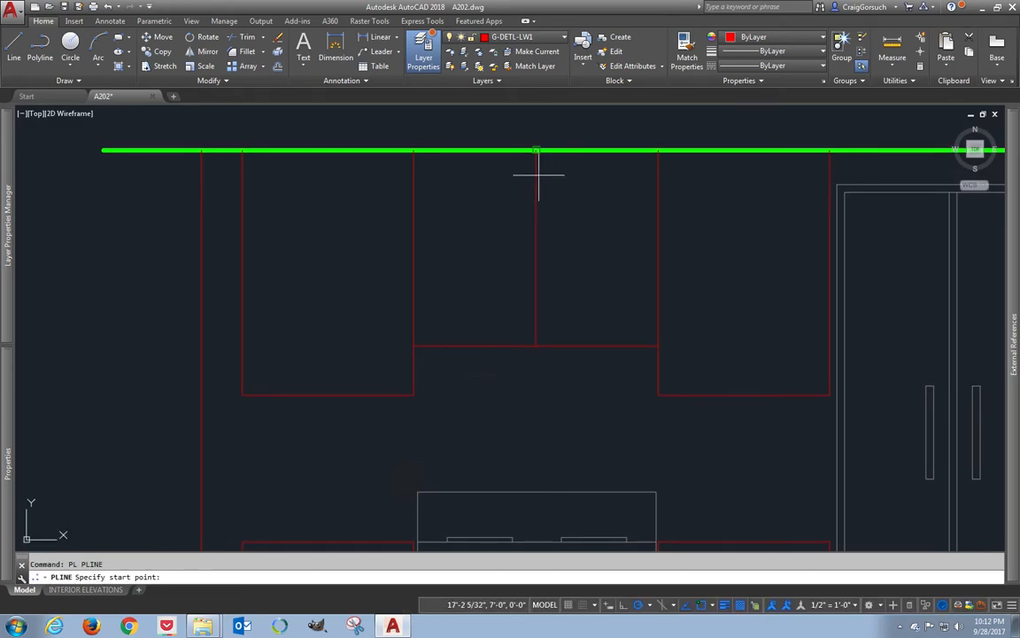
{"action": "left_click", "coordinate": [538, 174]}
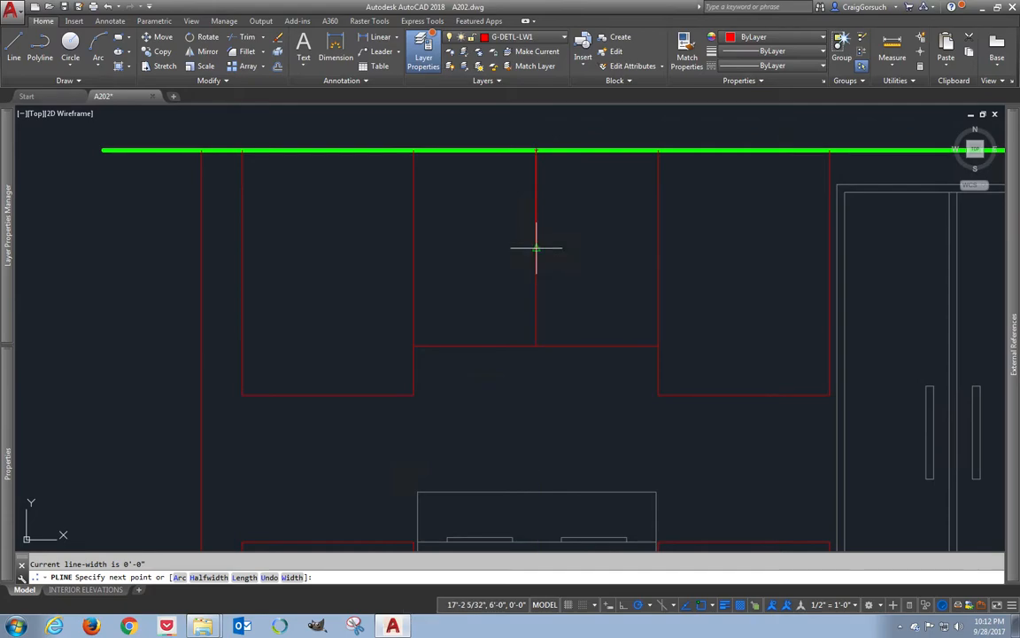
{"action": "left_click", "coordinate": [414, 247]}
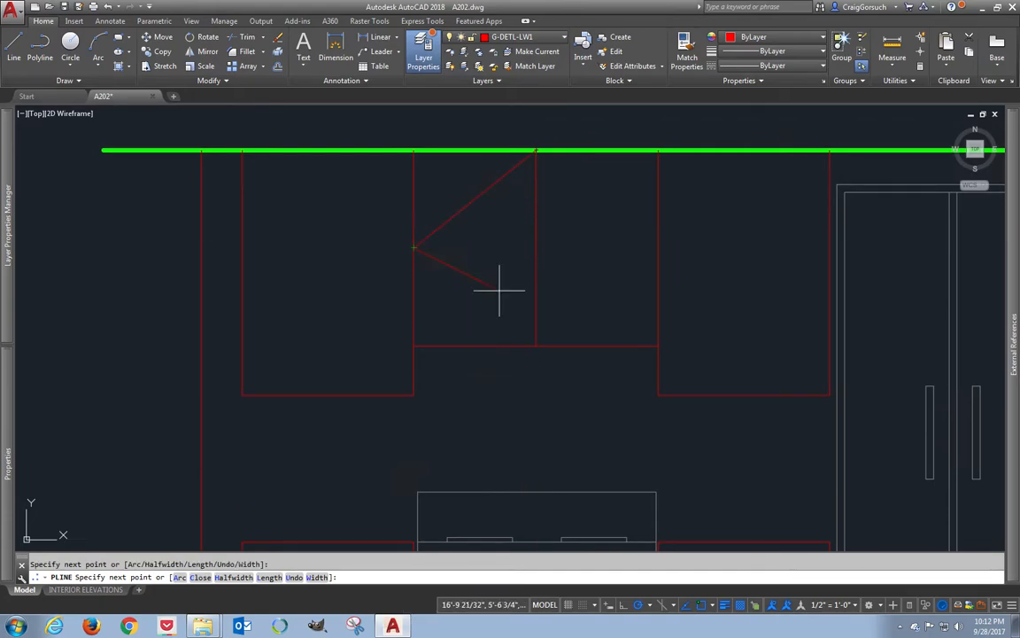
{"action": "left_click", "coordinate": [536, 343]}
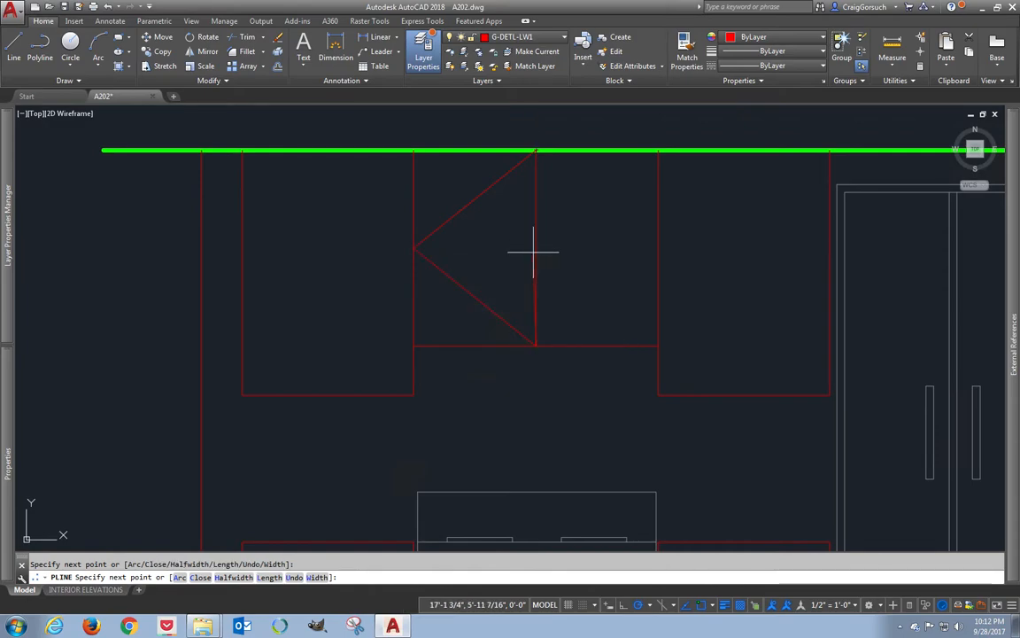
{"action": "left_click", "coordinate": [659, 247]}
{"action": "type", "text": "c"}
{"action": "key", "text": "Return"}
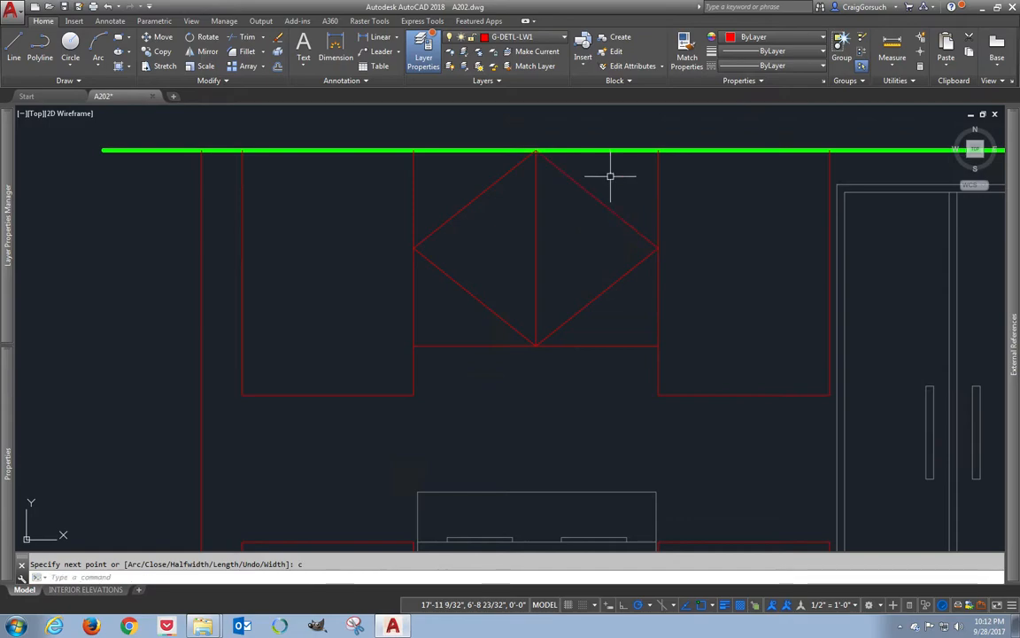
- Match the properties of the right base cabinet's dashed door swing onto the diamond polyline above the range
{"action": "scroll", "coordinate": [610, 179], "scroll_direction": "down", "scroll_amount": 2}
{"action": "type", "text": "ma"}
{"action": "key", "text": "Return"}
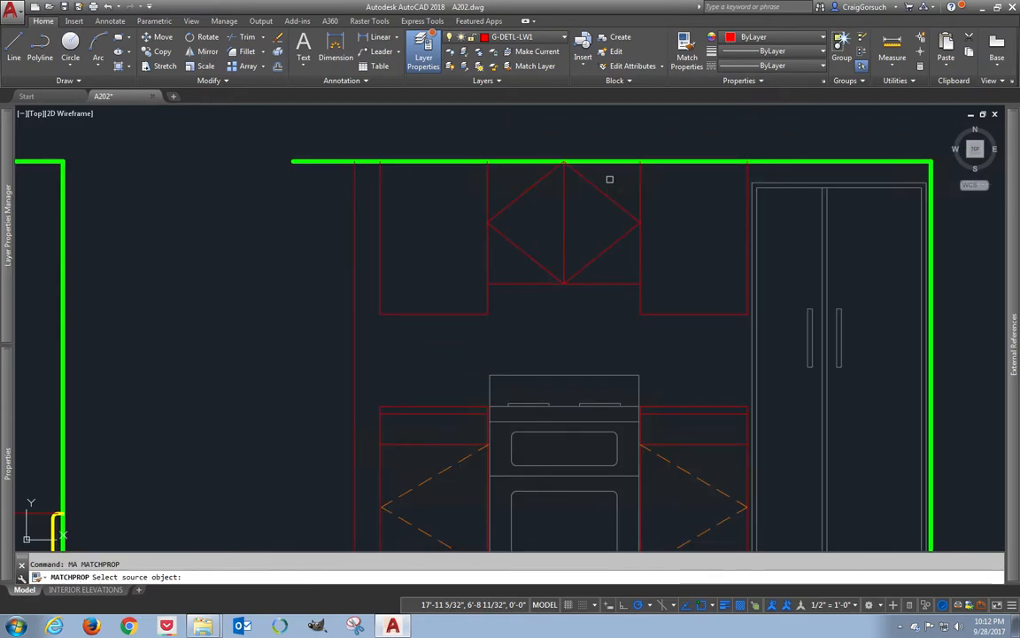
{"action": "left_click", "coordinate": [666, 460]}
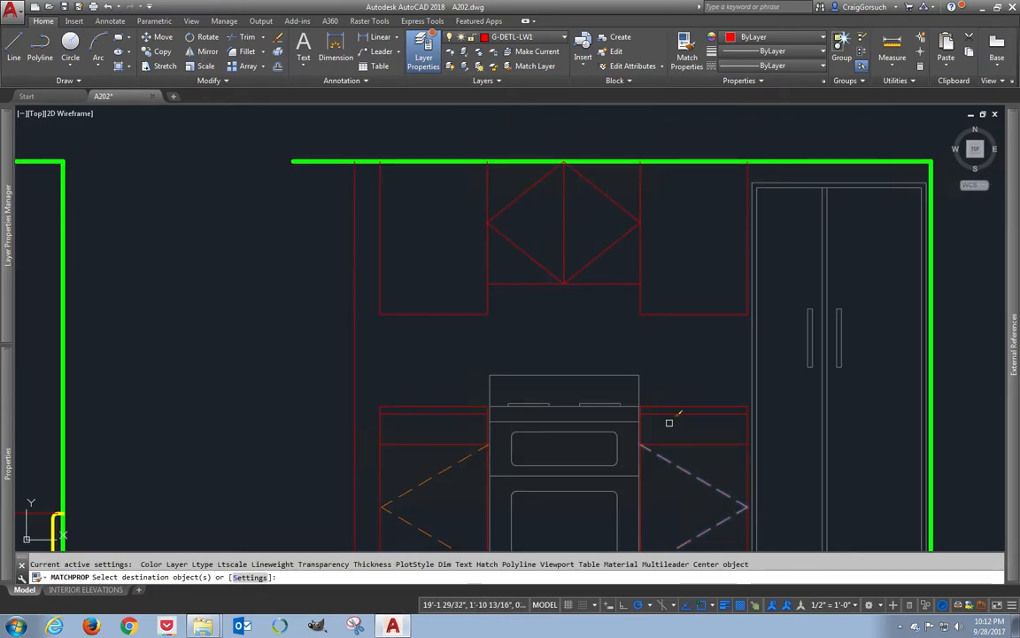
{"action": "left_click", "coordinate": [607, 247]}
{"action": "key", "text": "Return"}
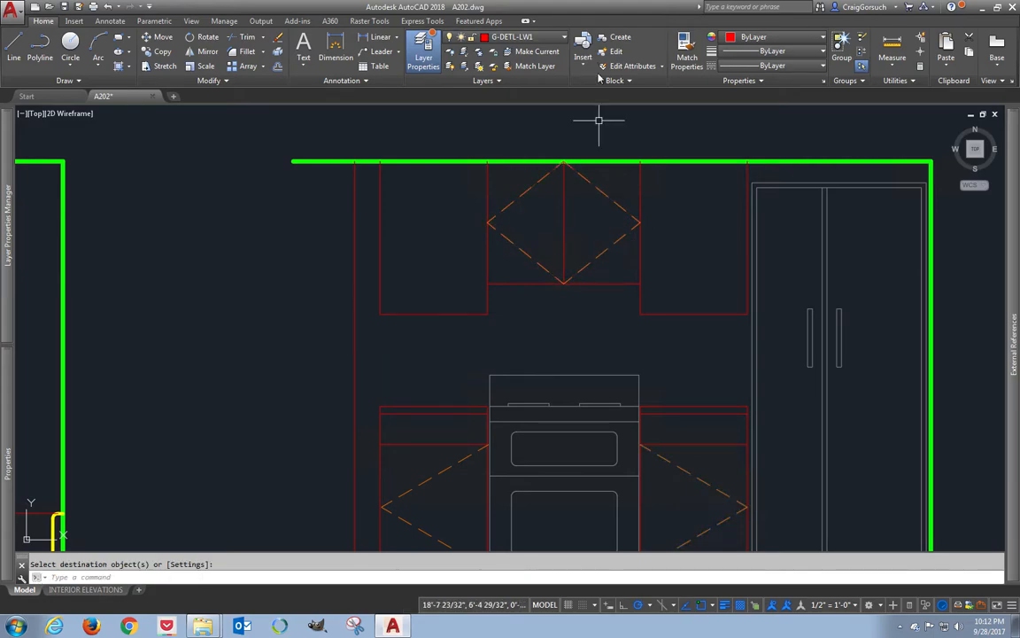
- Draw a door-swing polyline on the right upper cabinet from its upper left corner to its right edge's midpoint and lower left corner
{"action": "key", "text": "Return"}
{"action": "left_click", "coordinate": [641, 164]}
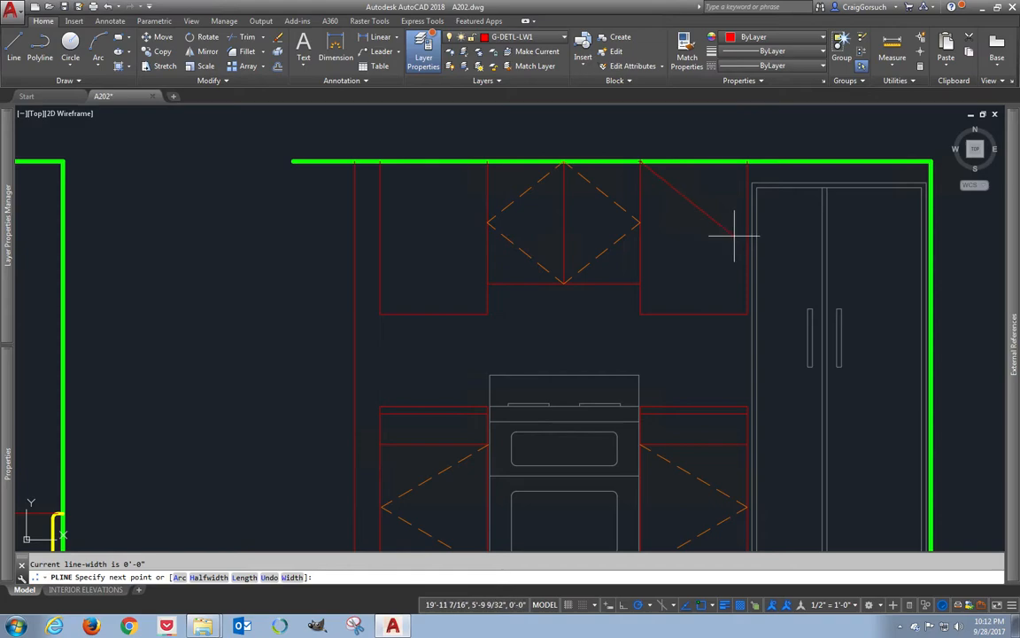
{"action": "left_click", "coordinate": [747, 237]}
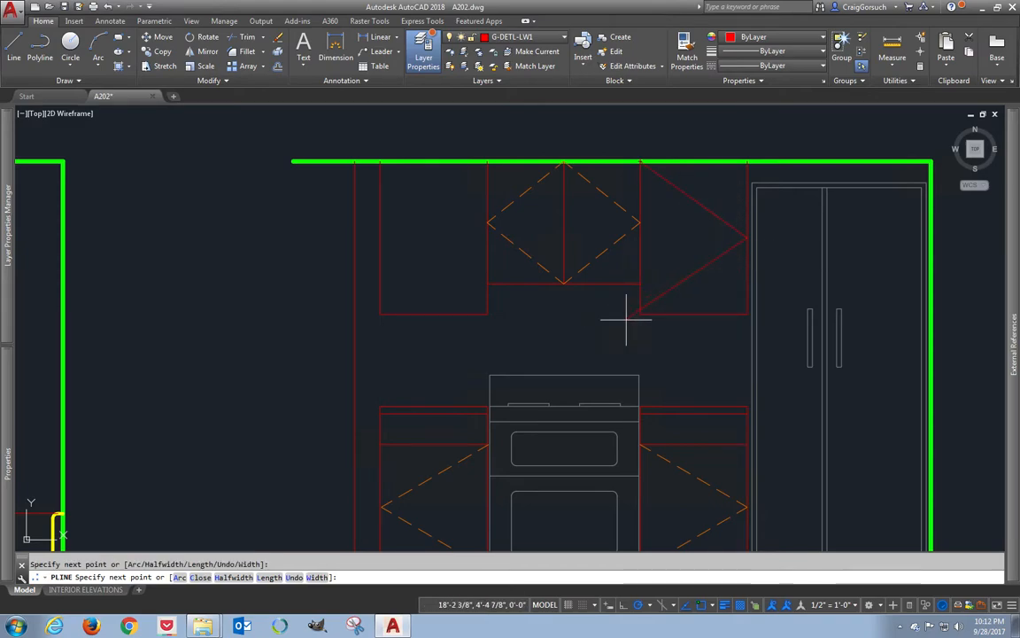
{"action": "left_click", "coordinate": [642, 313]}
{"action": "key", "text": "Return"}
- Draw a door-swing polyline on the left upper cabinet from its upper right corner to its left edge's midpoint and lower right corner
{"action": "key", "text": "Return"}
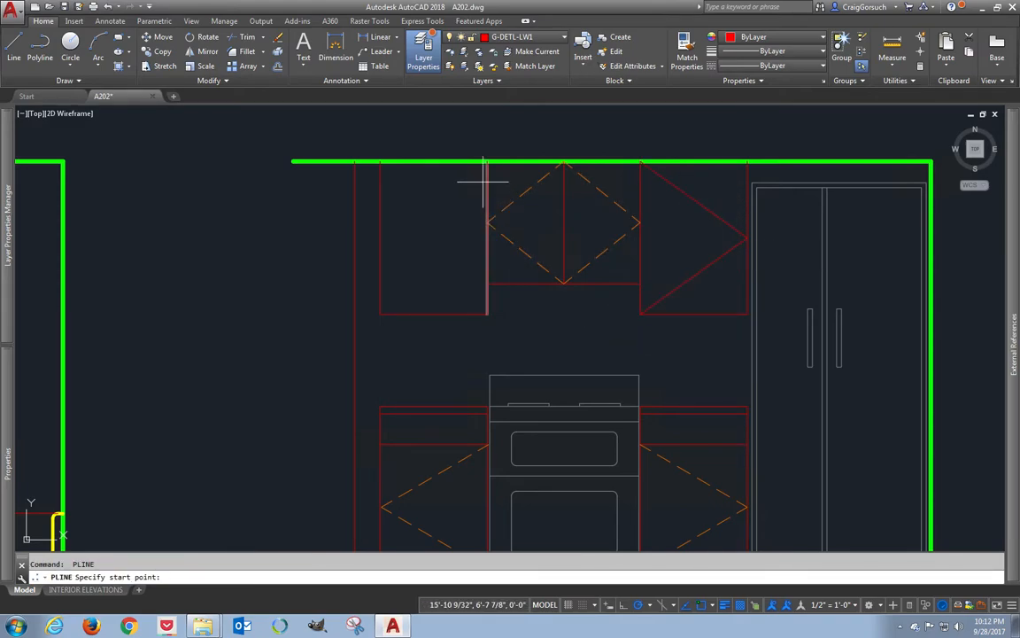
{"action": "left_click", "coordinate": [486, 164]}
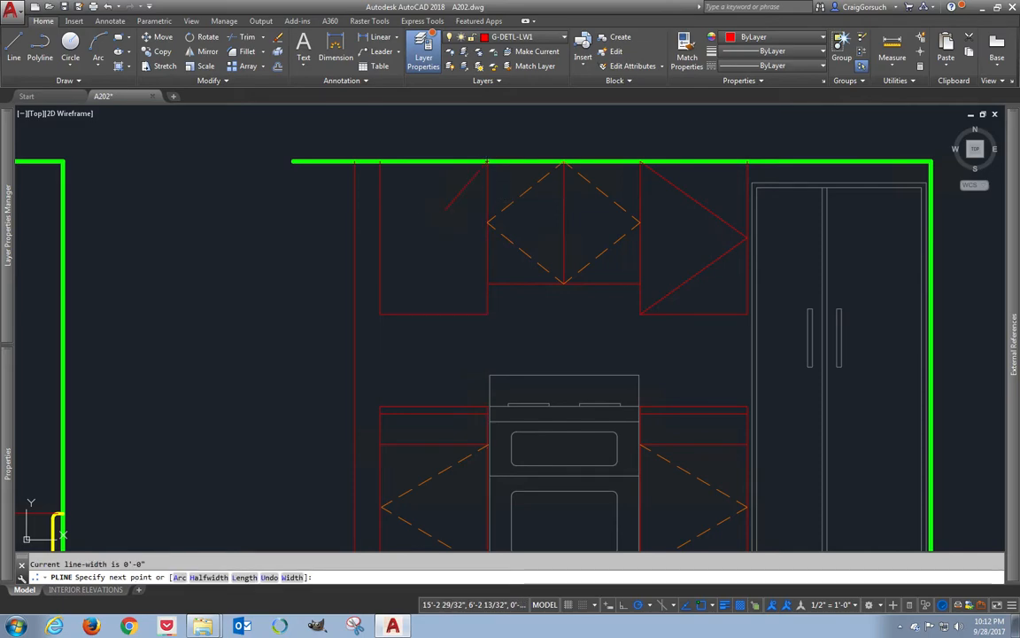
{"action": "left_click", "coordinate": [380, 237]}
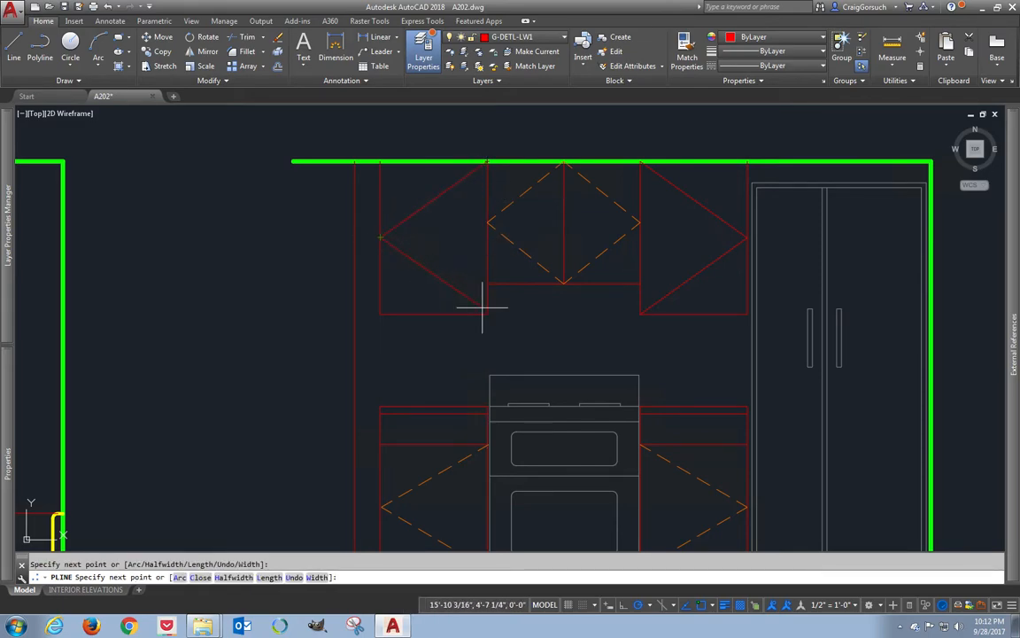
{"action": "left_click", "coordinate": [486, 312]}
{"action": "key", "text": "Return"}
- Match the left base cabinet's dashed door-swing properties onto the left and right upper cabinets' swing polylines
{"action": "type", "text": "ma"}
{"action": "key", "text": "Return"}
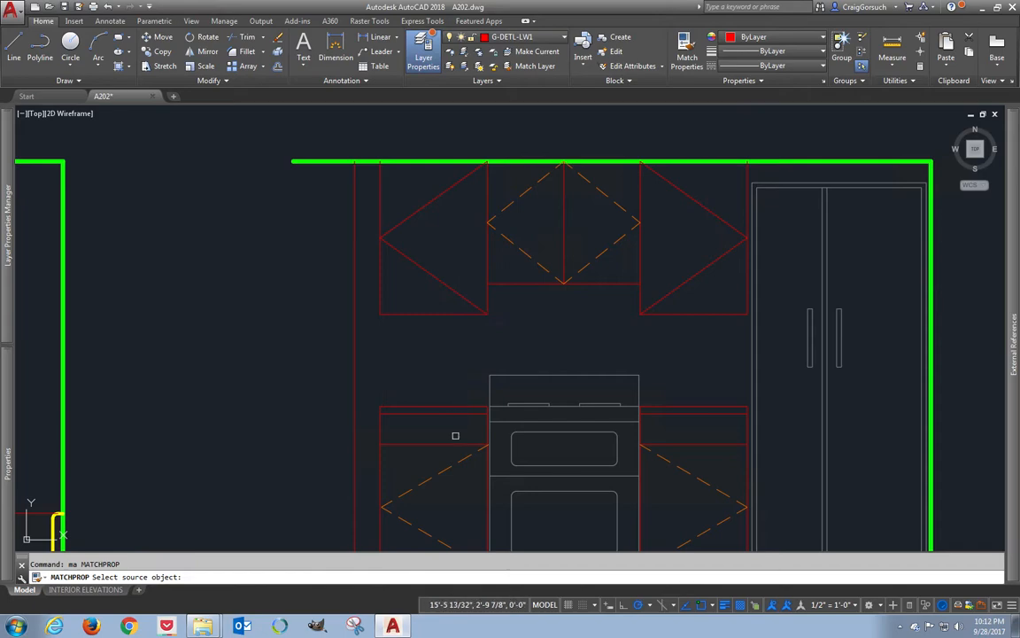
{"action": "left_click", "coordinate": [443, 472]}
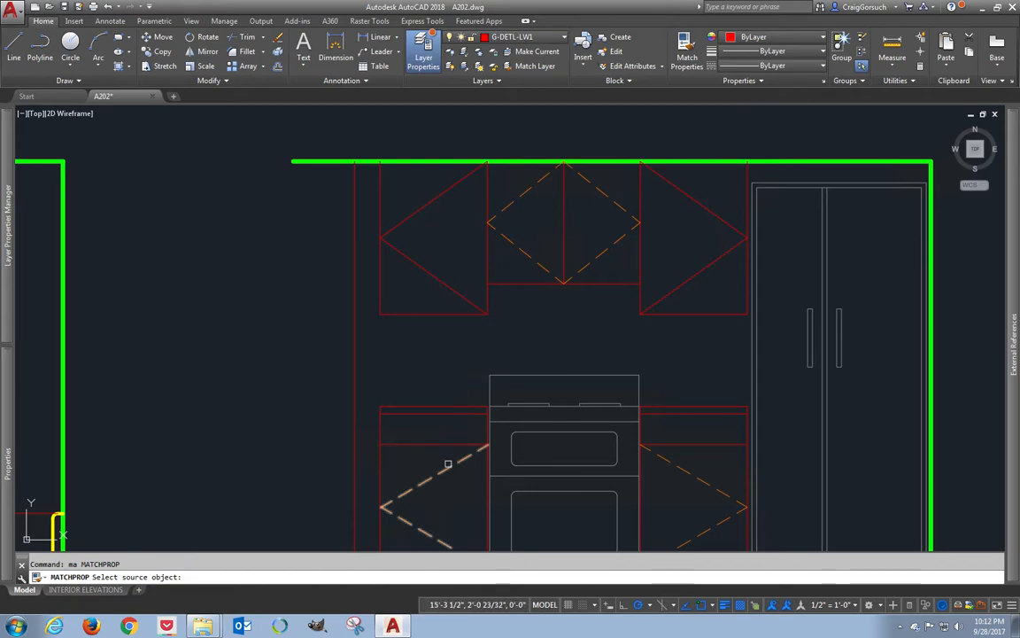
{"action": "left_click", "coordinate": [443, 282]}
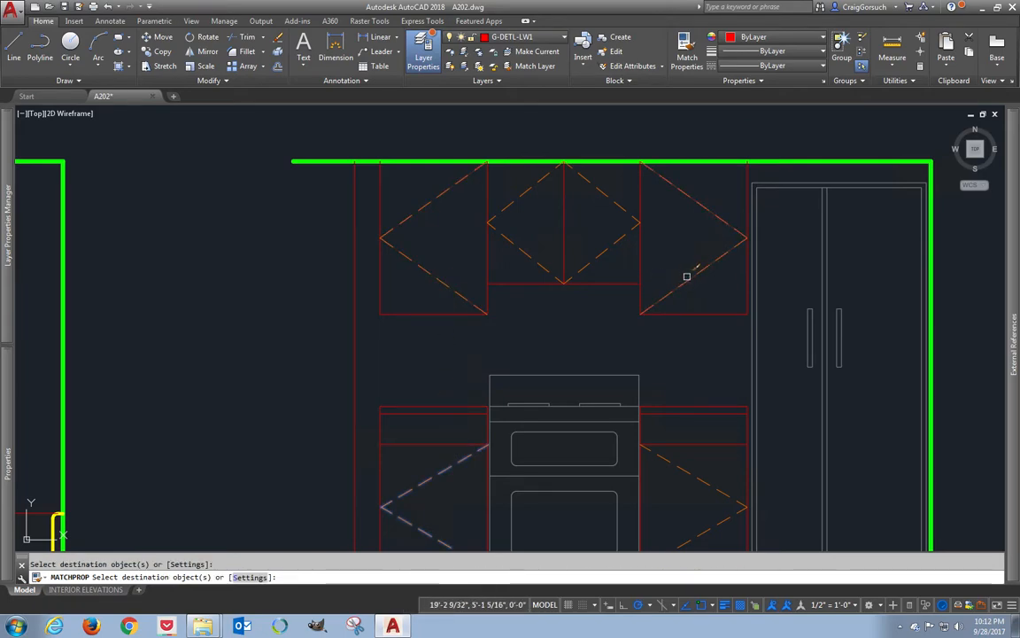
{"action": "key", "text": "Return"}
- Copy the finished kitchen elevation and the empty elevation outline beside it straight down below the originals
{"action": "scroll", "coordinate": [675, 258], "scroll_direction": "down", "scroll_amount": 3}
{"action": "middle_click_drag", "start_coordinate": [676, 257], "coordinate": [598, 255]}
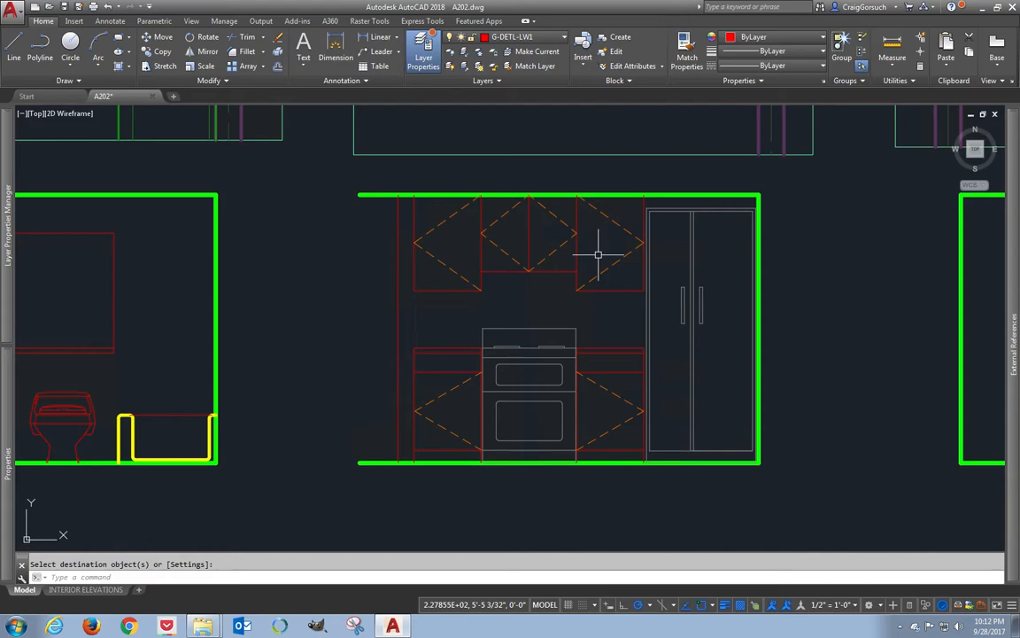
{"action": "scroll", "coordinate": [598, 255], "scroll_direction": "down", "scroll_amount": 2}
{"action": "middle_click_drag", "start_coordinate": [714, 277], "coordinate": [559, 281]}
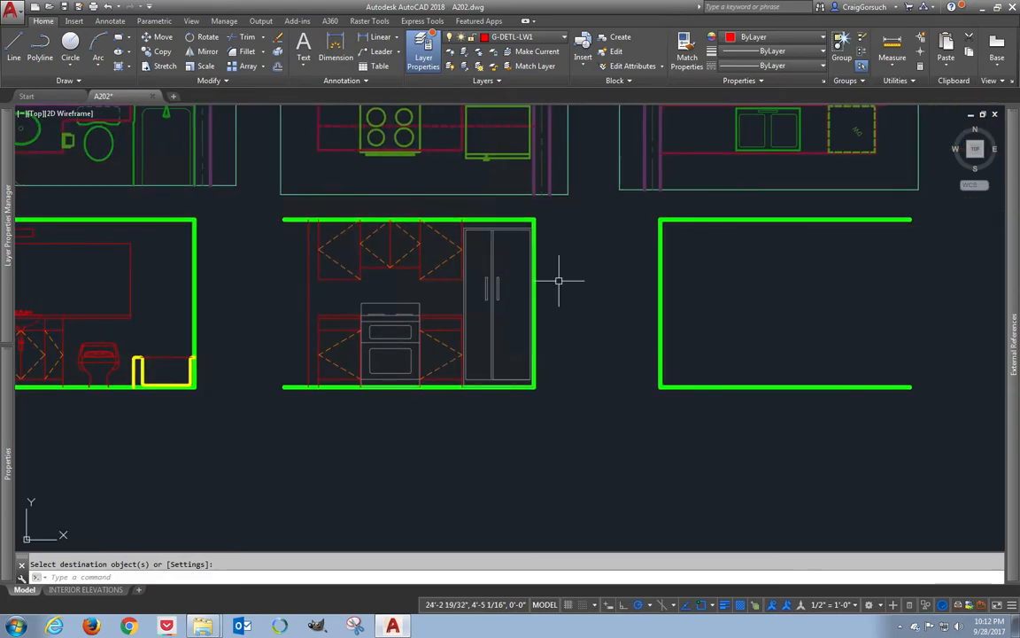
{"action": "key", "text": "Return"}
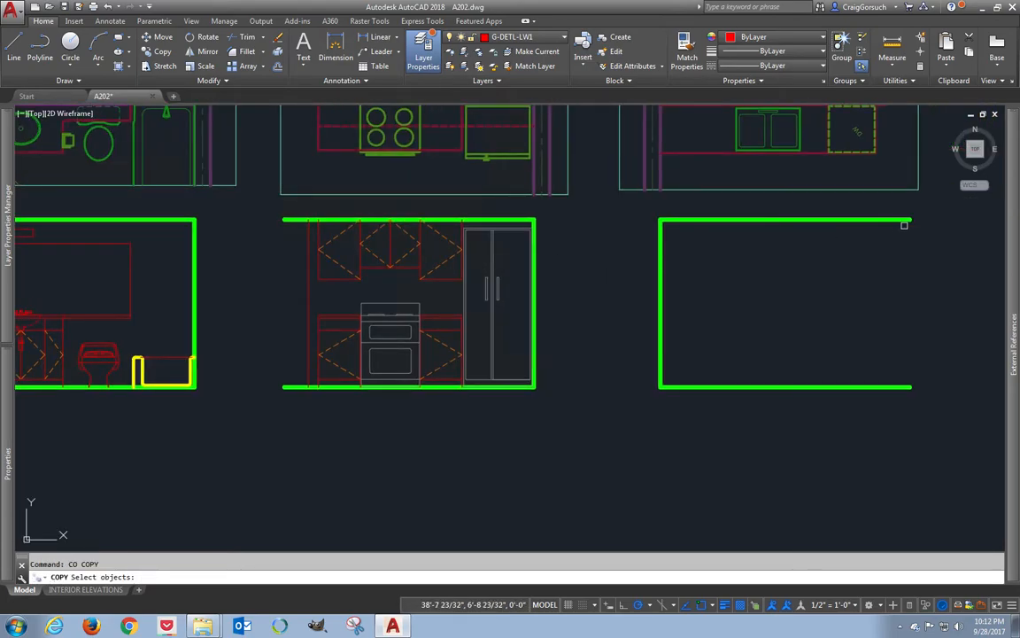
{"action": "left_click", "coordinate": [926, 210]}
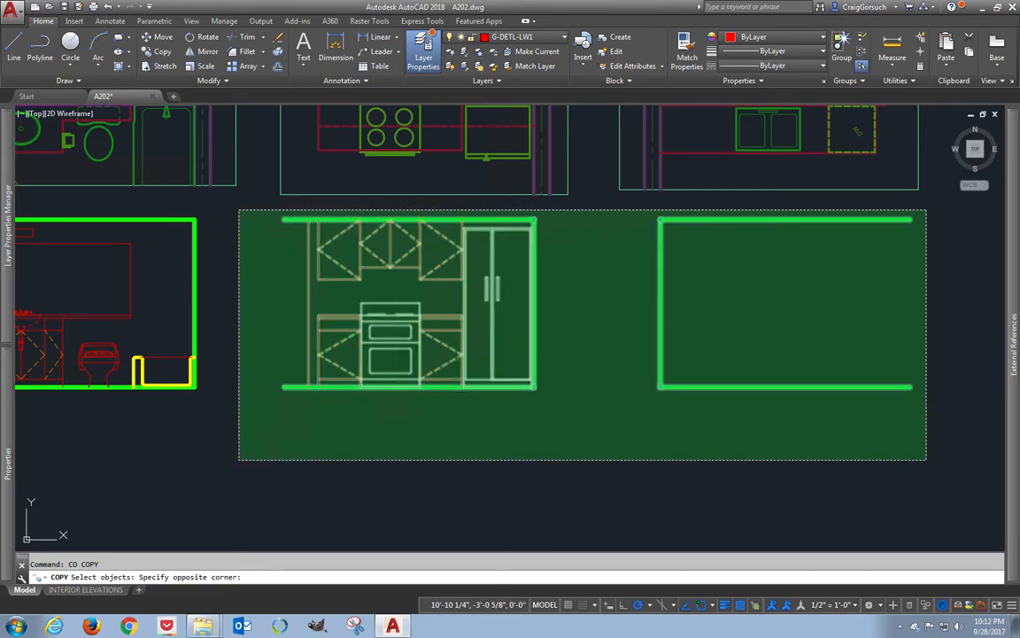
{"action": "left_click", "coordinate": [238, 460]}
{"action": "key", "text": "Return"}
{"action": "left_click", "coordinate": [593, 241]}
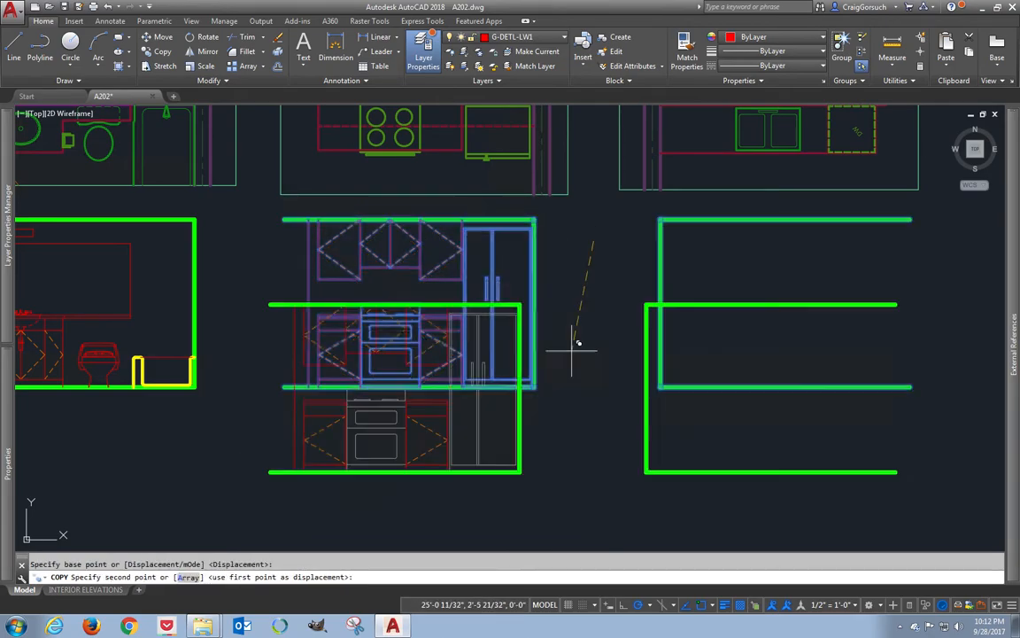
{"action": "left_click", "coordinate": [594, 437]}
{"action": "mouse_move", "coordinate": [584, 416]}
{"action": "middle_mouse_down"}
{"action": "mouse_move", "coordinate": [585, 307]}
{"action": "mouse_move", "coordinate": [595, 462]}
{"action": "middle_mouse_up"}
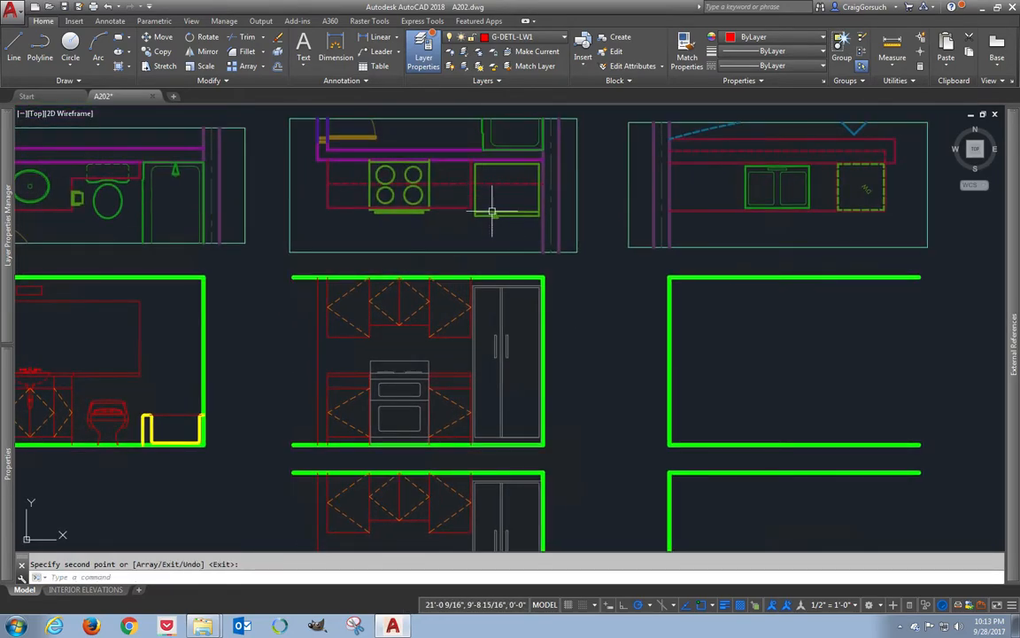
{"action": "key", "text": "Return"}
{"action": "left_click", "coordinate": [492, 213]}
{"action": "right_click", "coordinate": [492, 213]}
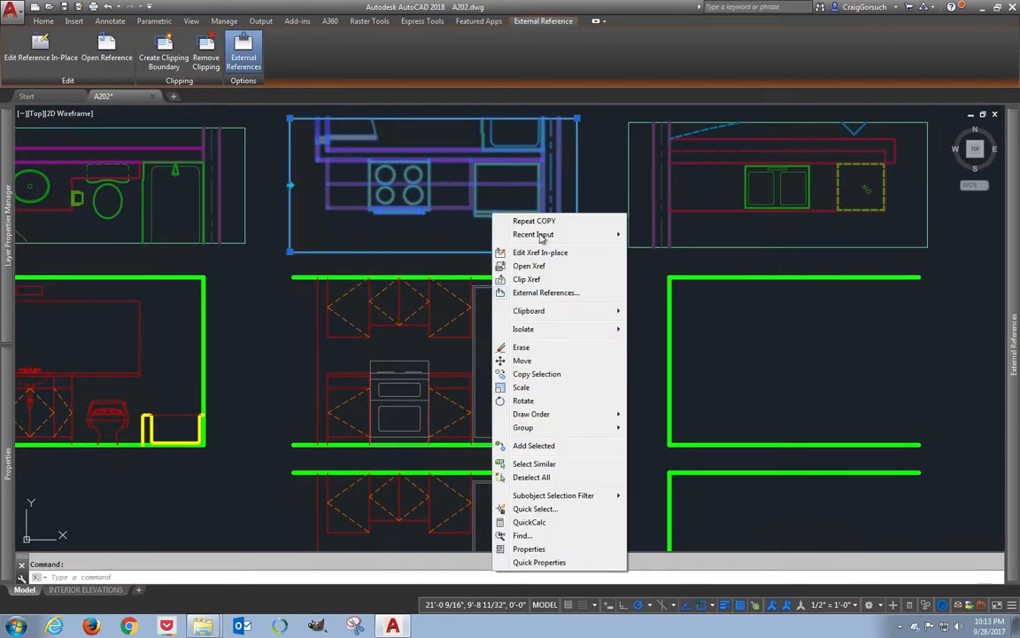
{"action": "left_click", "coordinate": [571, 268]}
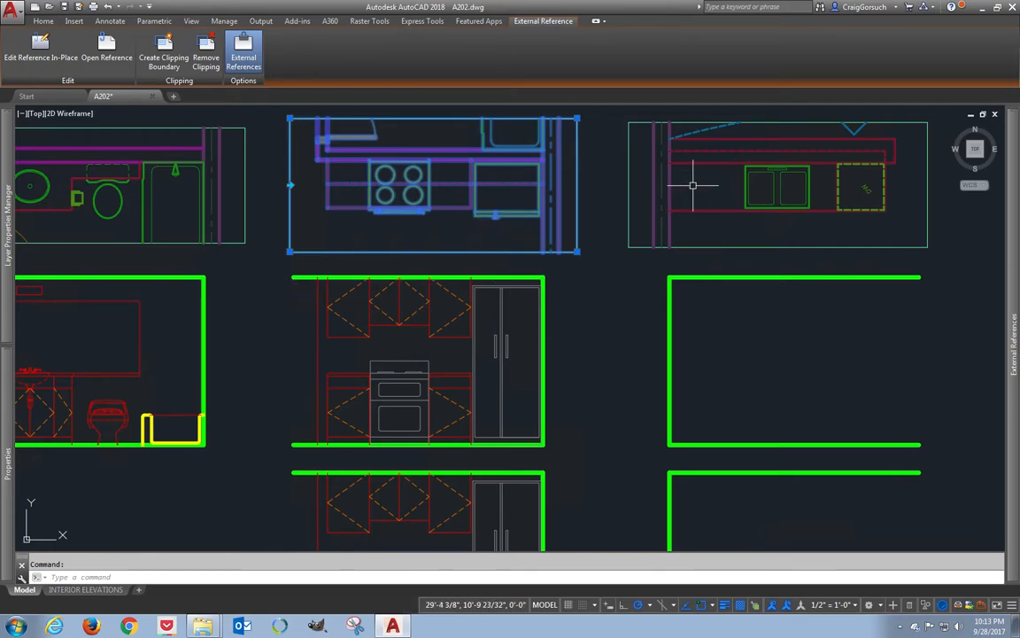
{"action": "key", "text": "Escape"}
- Erase the refrigerator from the lower copy of the kitchen elevation
{"action": "middle_click_drag", "start_coordinate": [633, 310], "coordinate": [665, 195]}
{"action": "scroll", "coordinate": [580, 381], "scroll_direction": "up", "scroll_amount": 2}
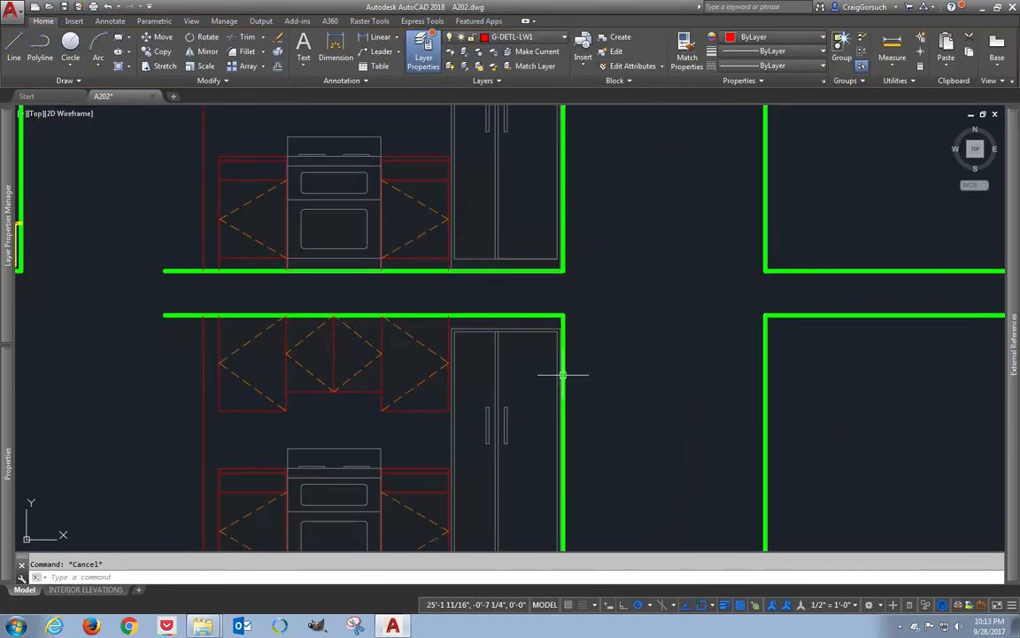
{"action": "left_click", "coordinate": [507, 417]}
{"action": "type", "text": "e"}
{"action": "key", "text": "Return"}
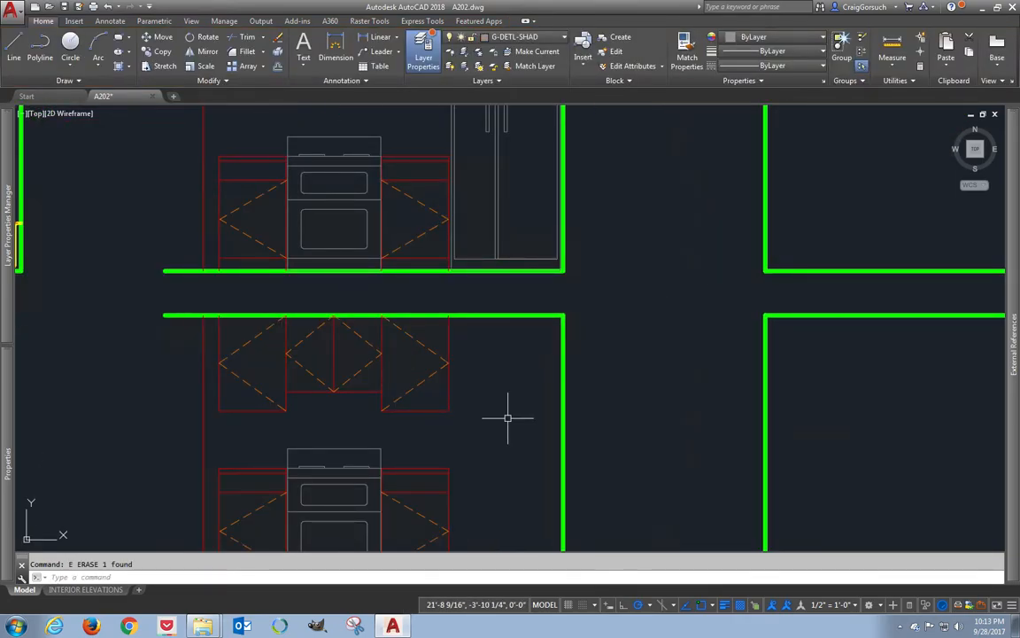
- Offset the right wall line of the lower elevation copy 24 inches toward the cabinets
{"action": "scroll", "coordinate": [537, 380], "scroll_direction": "up", "scroll_amount": 3}
{"action": "scroll", "coordinate": [579, 303], "scroll_direction": "up", "scroll_amount": 4}
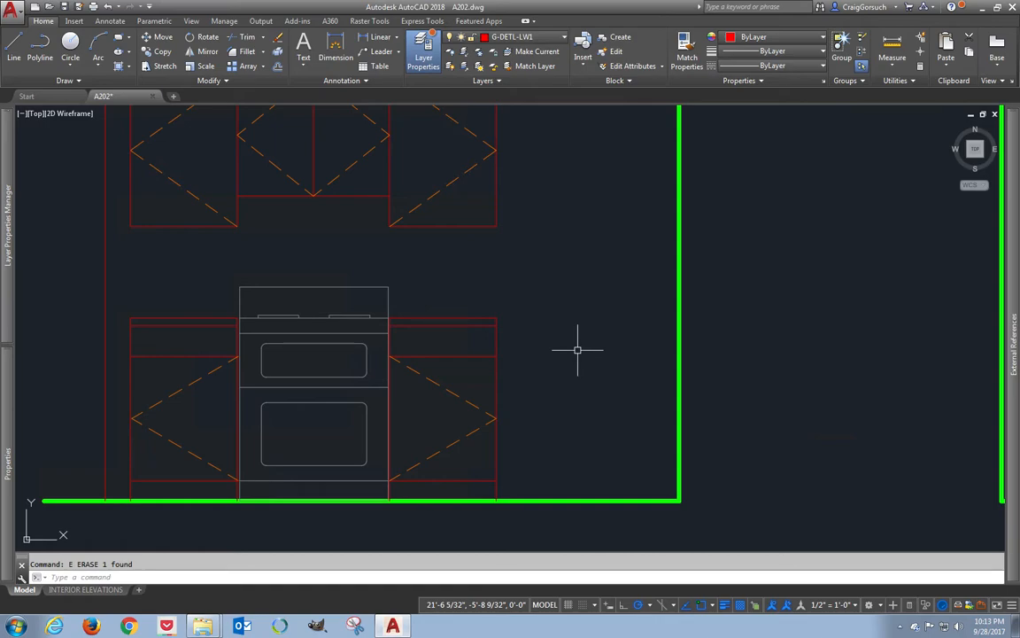
{"action": "key", "text": "Return"}
{"action": "type", "text": "24"}
{"action": "key", "text": "Return"}
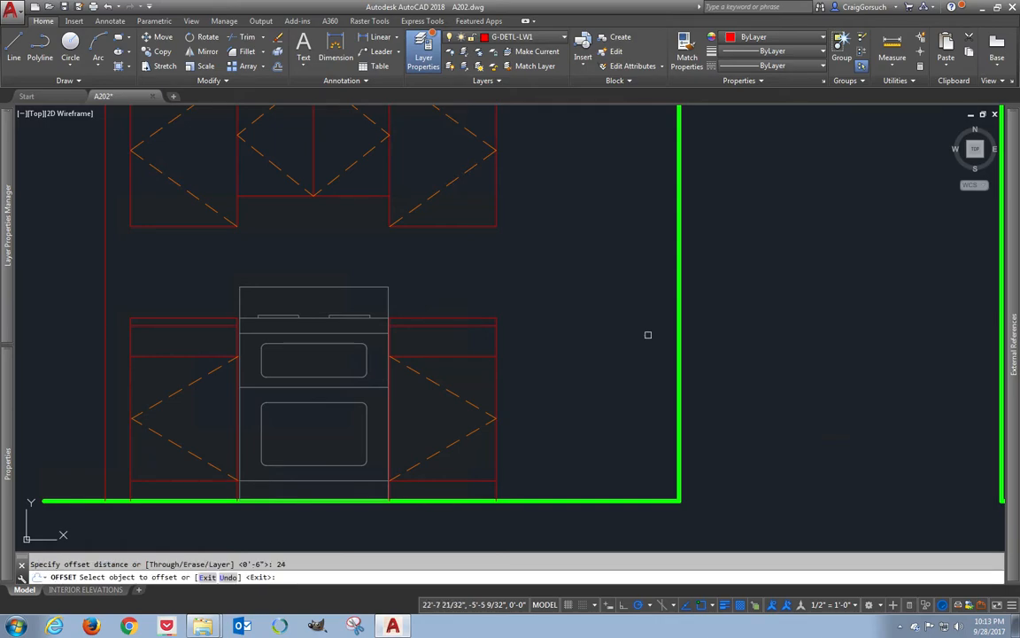
{"action": "left_click", "coordinate": [682, 337]}
{"action": "left_click", "coordinate": [599, 338]}
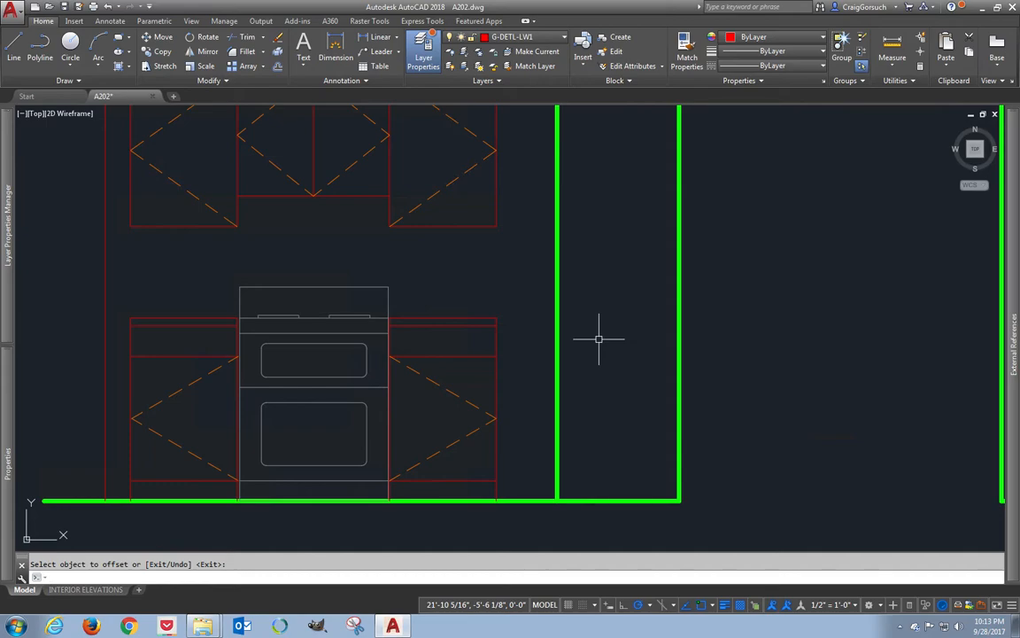
{"action": "key", "text": "Return"}
- Offset the new vertical line 3/4 inch toward the cabinets
{"action": "key", "text": "Return"}
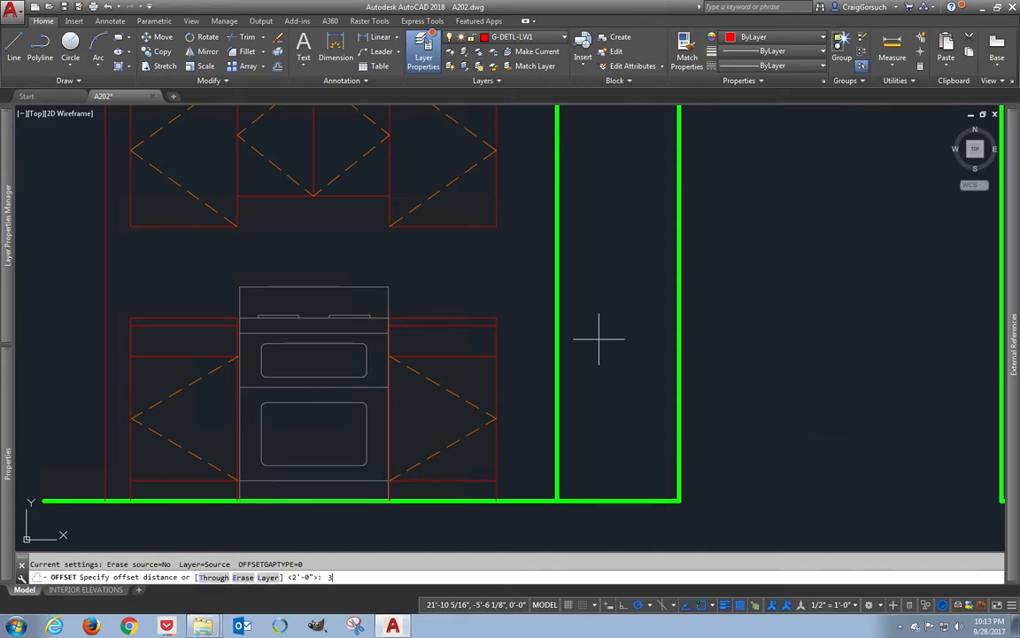
{"action": "type", "text": "3/4"}
{"action": "key", "text": "Return"}
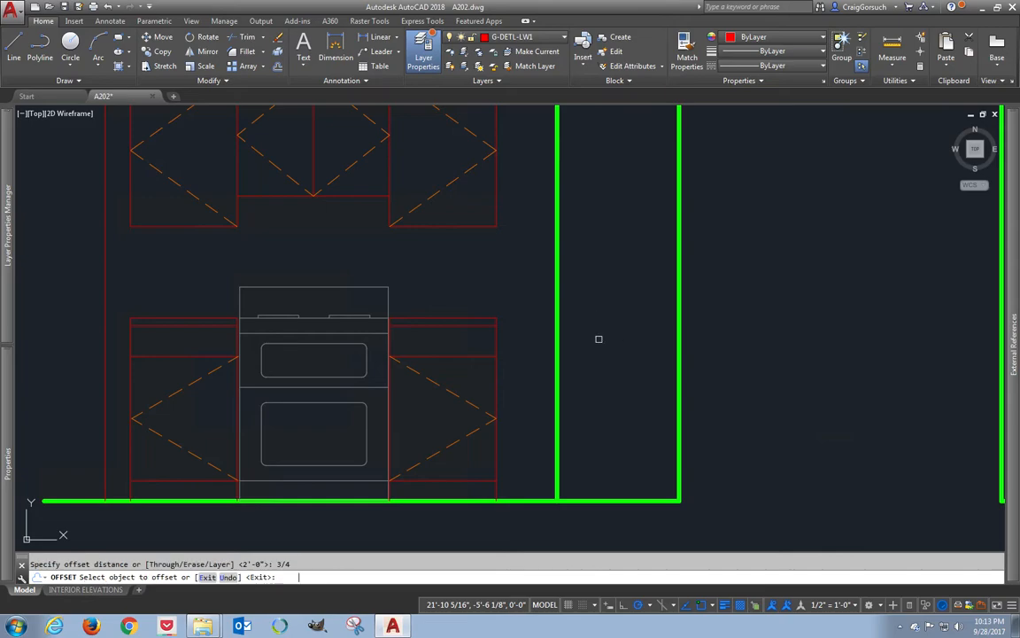
{"action": "left_click", "coordinate": [552, 335]}
{"action": "left_click", "coordinate": [525, 336]}
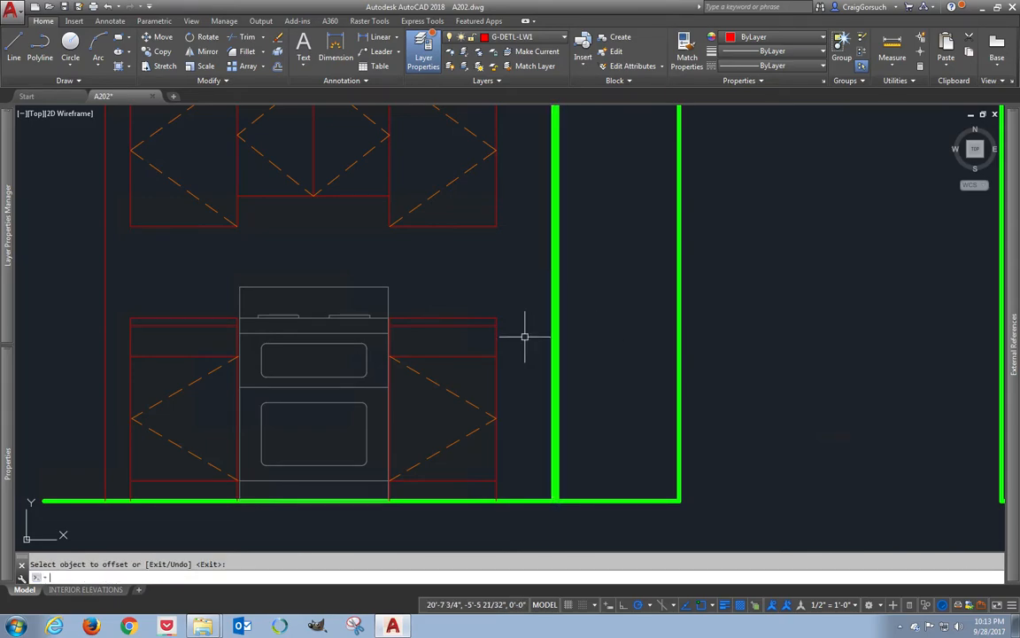
{"action": "key", "text": "Return"}
{"action": "scroll", "coordinate": [526, 335], "scroll_direction": "up", "scroll_amount": 4}
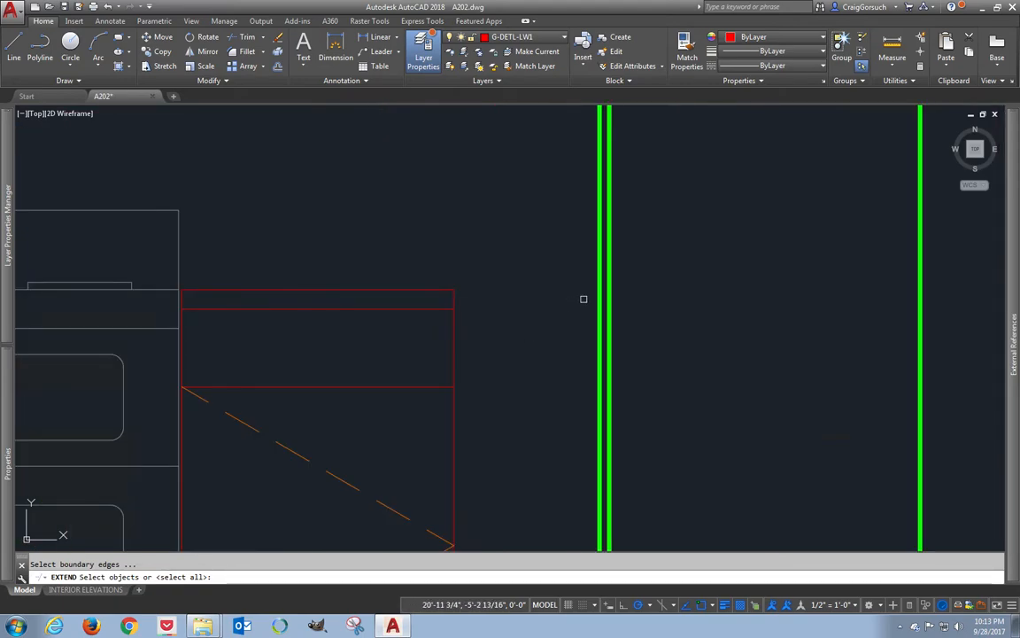
{"action": "left_click", "coordinate": [607, 330]}
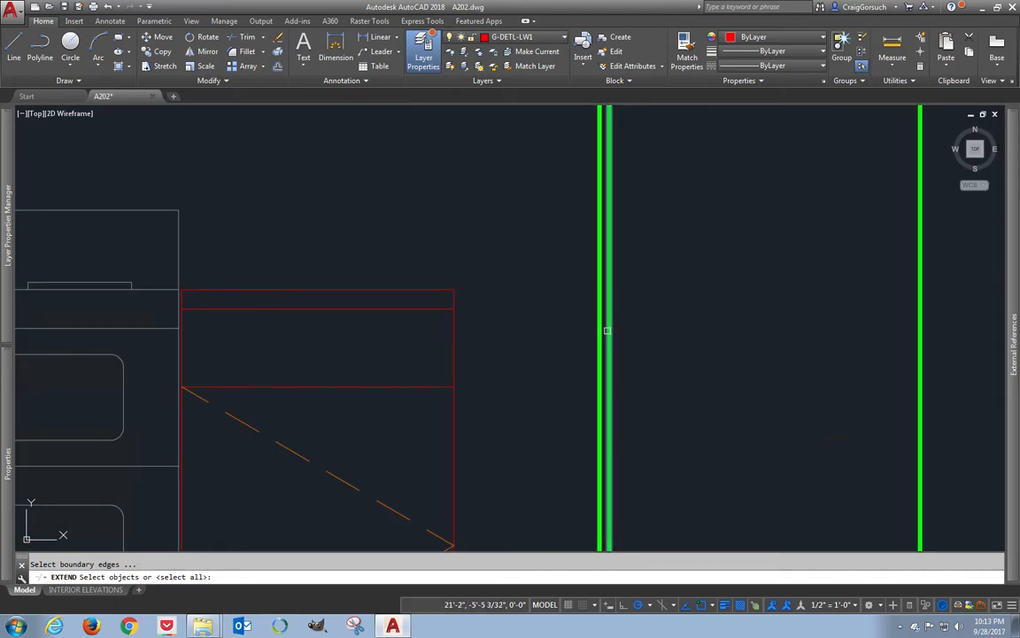
{"action": "left_click", "coordinate": [603, 332]}
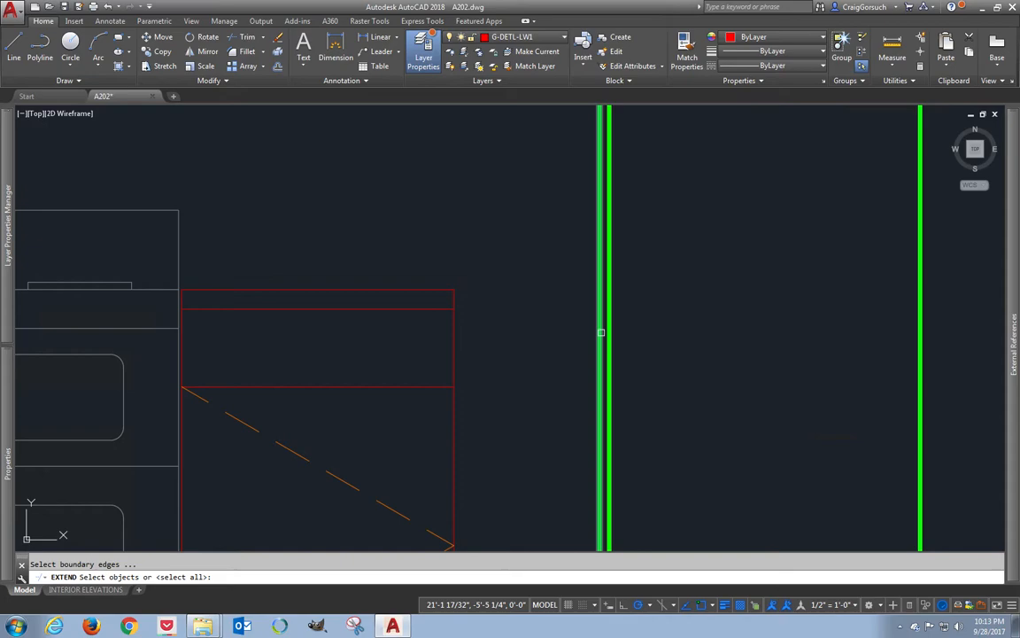
{"action": "left_click", "coordinate": [424, 256]}
{"action": "left_click", "coordinate": [405, 308]}
{"action": "key", "text": "Escape"}
- Extend the right base cabinet's two countertop lines and drawer line to the nearer vertical offset line
{"action": "type", "text": "ex"}
{"action": "key", "text": "Return"}
{"action": "key", "text": "Return"}
{"action": "left_click", "coordinate": [438, 276]}
{"action": "left_click", "coordinate": [432, 300]}
{"action": "left_click", "coordinate": [419, 360]}
{"action": "left_click", "coordinate": [417, 391]}
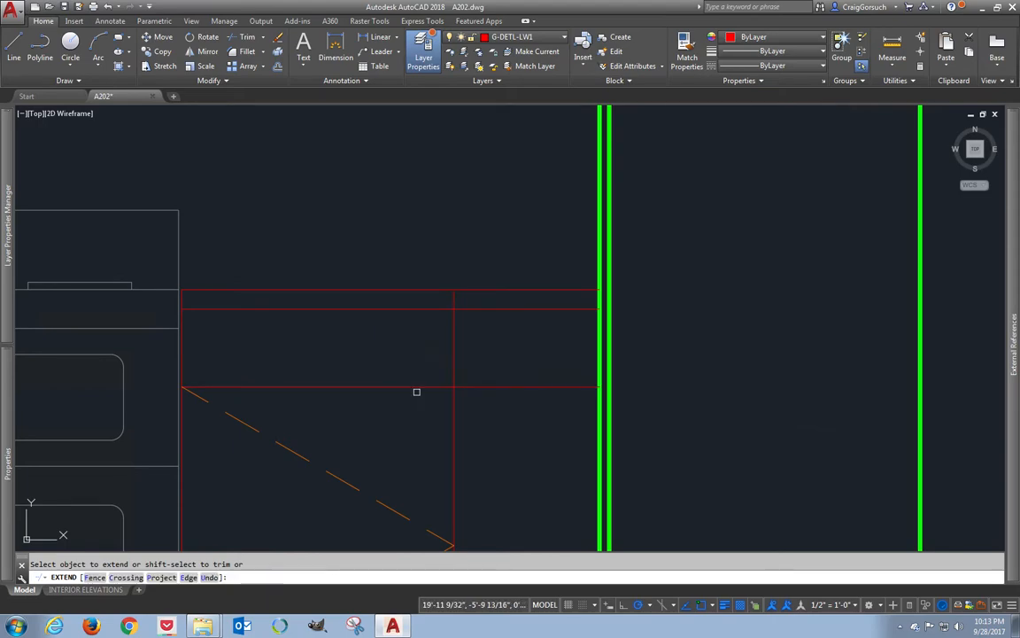
{"action": "key", "text": "Return"}
- Try to extend the countertop's top line to the farther vertical offset line
{"action": "key", "text": "Return"}
{"action": "key", "text": "Return"}
{"action": "left_click", "coordinate": [583, 290]}
{"action": "key", "text": "Return"}
{"action": "type", "text": "u"}
{"action": "key", "text": "Return"}
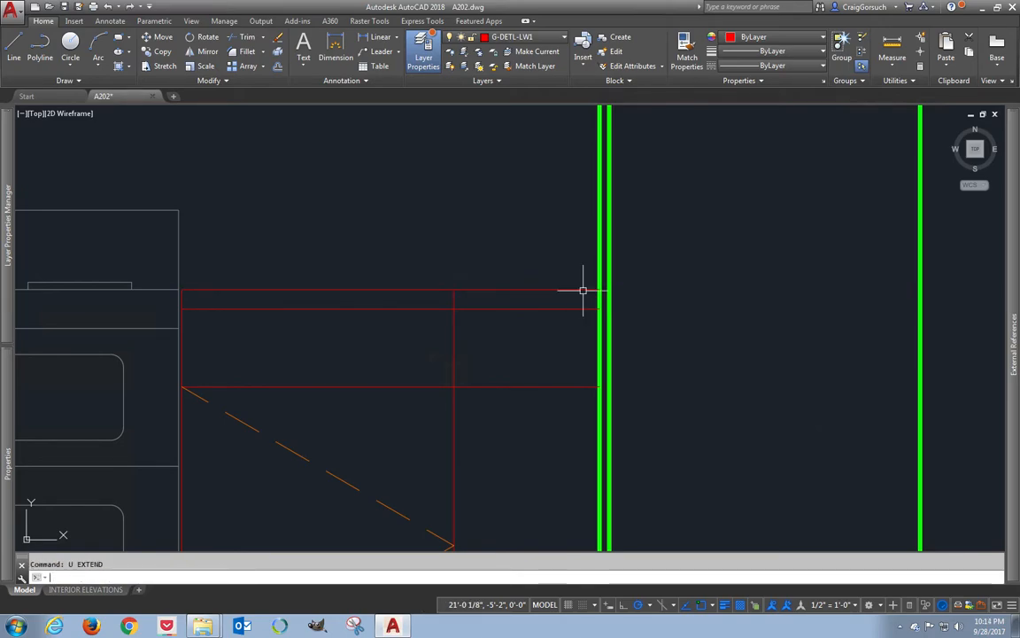
- Make G-DETL-LW2 the current layer and draw the countertop's top line from the nearer offset line to the right wall
{"action": "left_click", "coordinate": [547, 40]}
{"action": "left_click", "coordinate": [525, 309]}
{"action": "middle_click_drag", "start_coordinate": [599, 322], "coordinate": [450, 321]}
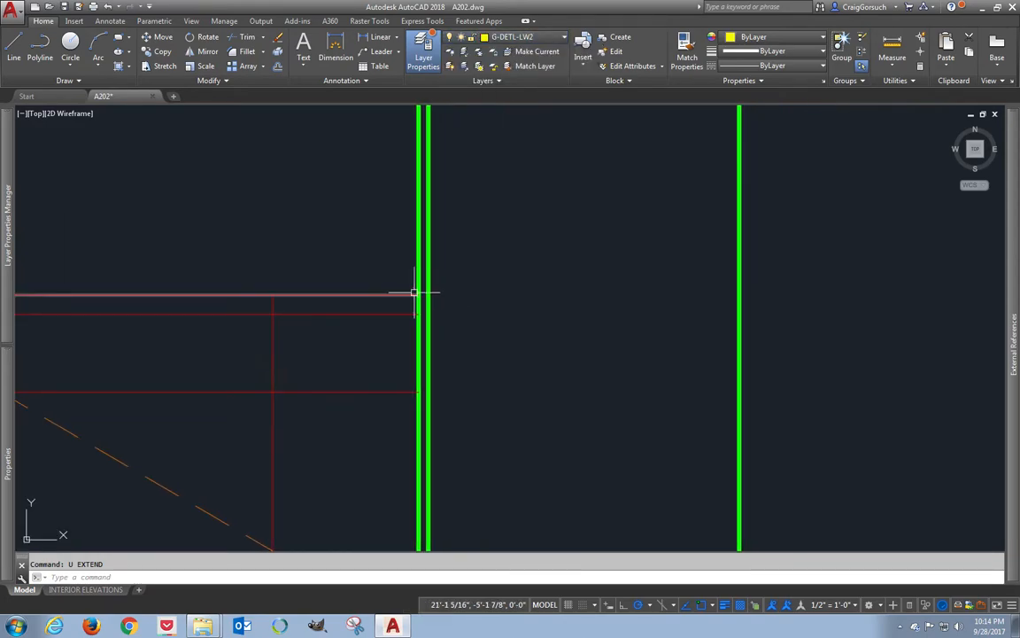
{"action": "key", "text": "Escape"}
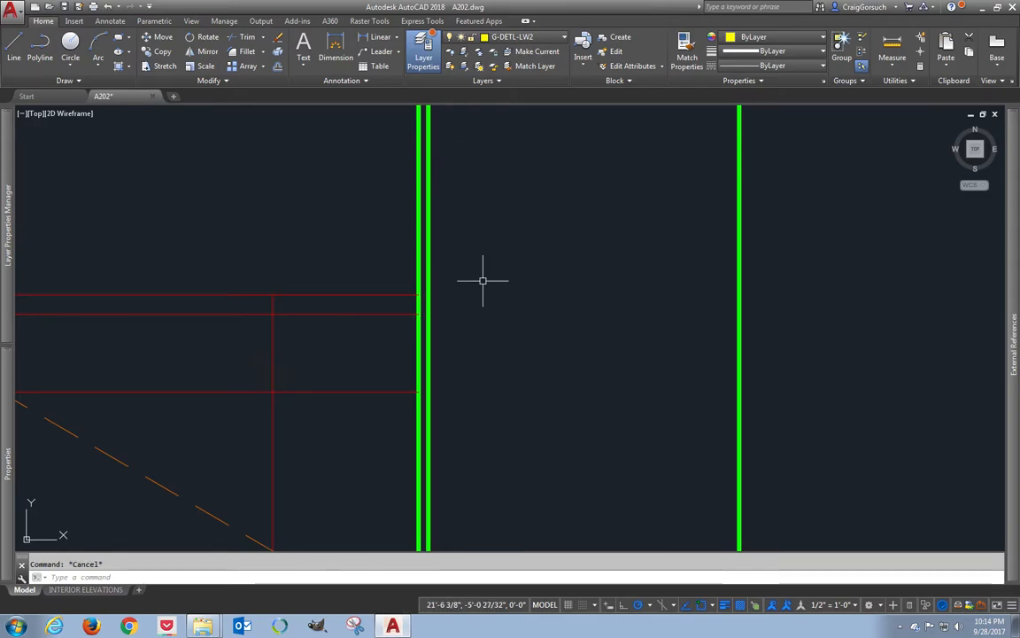
{"action": "type", "text": "l"}
{"action": "key", "text": "Return"}
{"action": "left_click", "coordinate": [421, 295]}
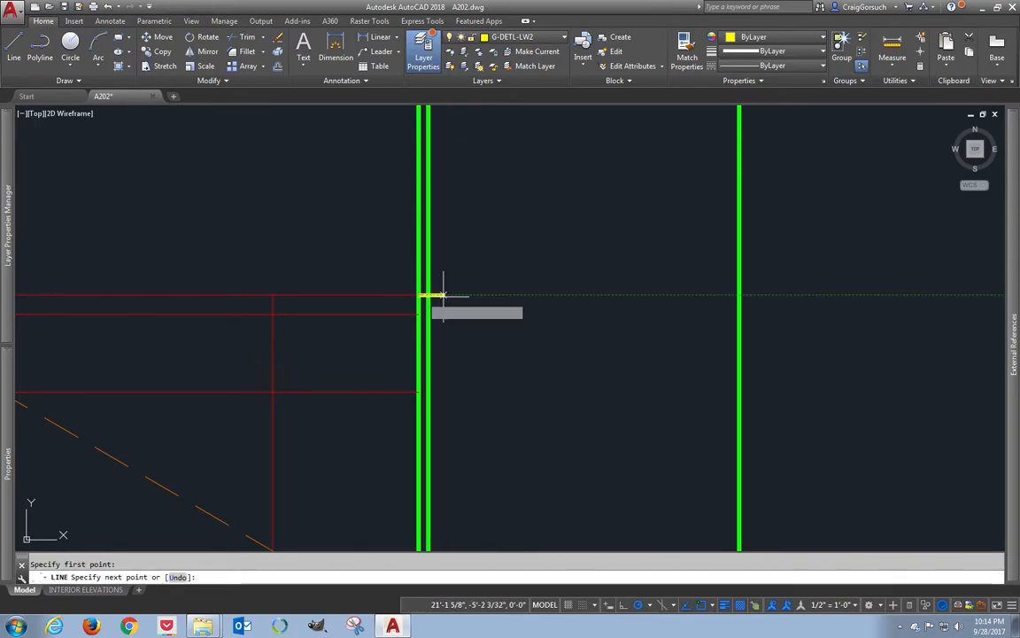
{"action": "left_click", "coordinate": [738, 295]}
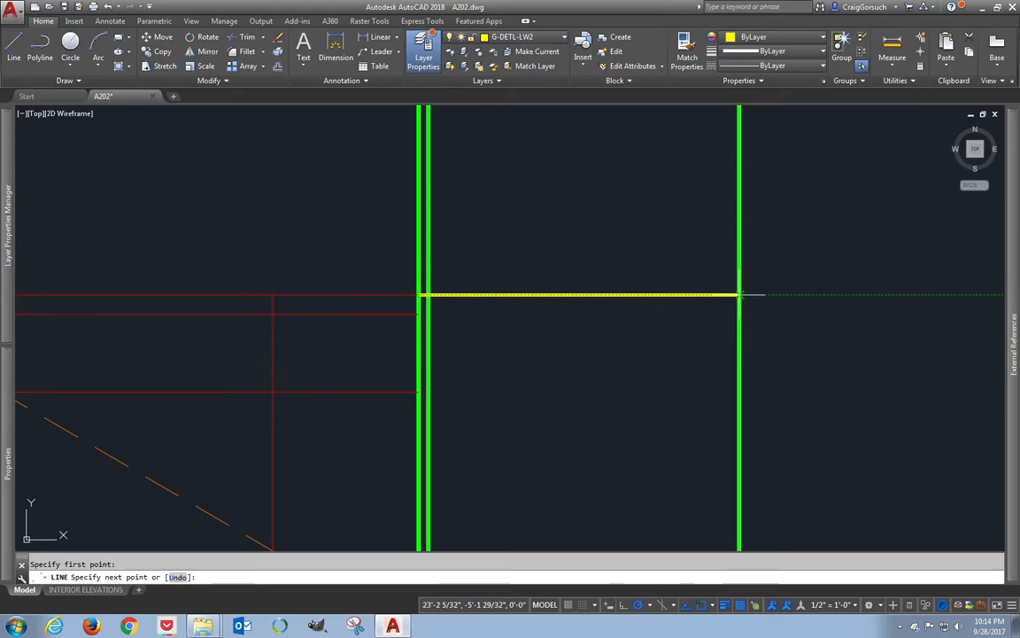
{"action": "key", "text": "Return"}
- Draw the cut cabinet profile from the countertop edge down to the toe kick, 2 inches inward, and down to the floor
{"action": "key", "text": "Return"}
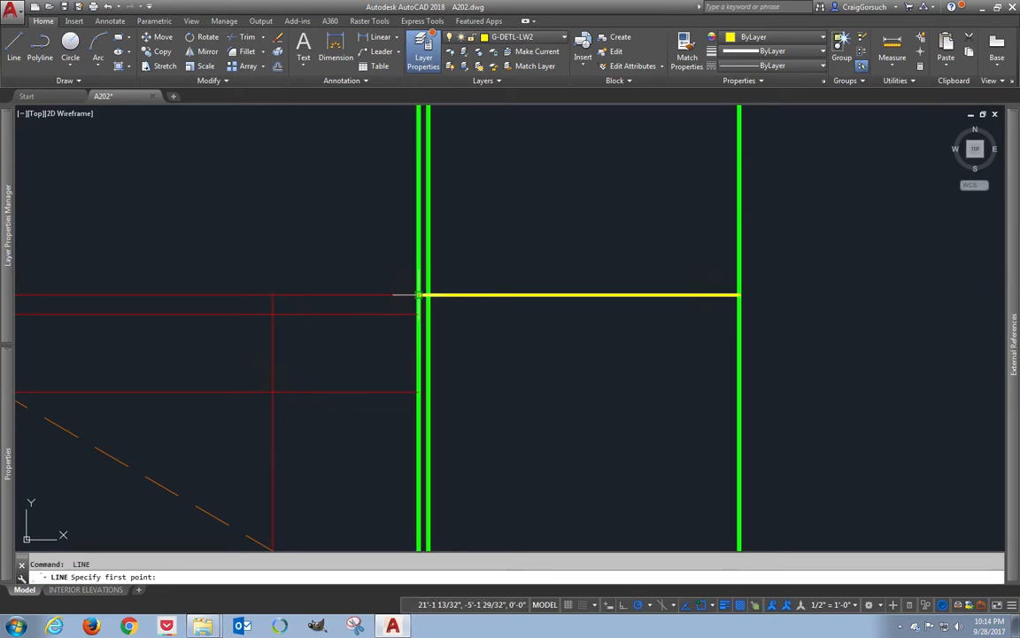
{"action": "left_click", "coordinate": [420, 312]}
{"action": "left_click", "coordinate": [429, 312]}
{"action": "middle_click_drag", "start_coordinate": [458, 379], "coordinate": [527, 200]}
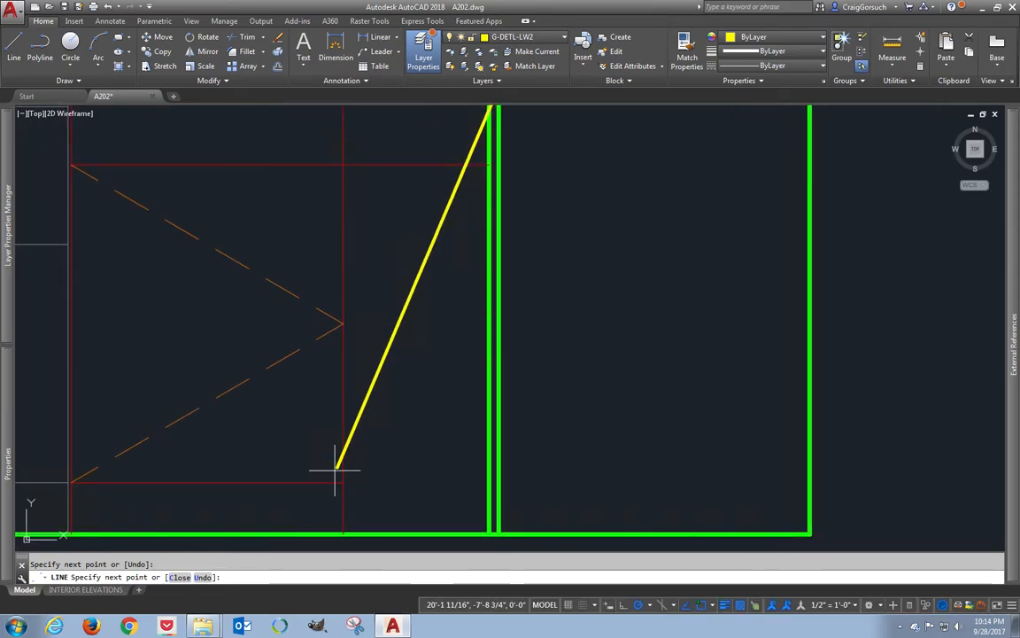
{"action": "left_click", "coordinate": [498, 481]}
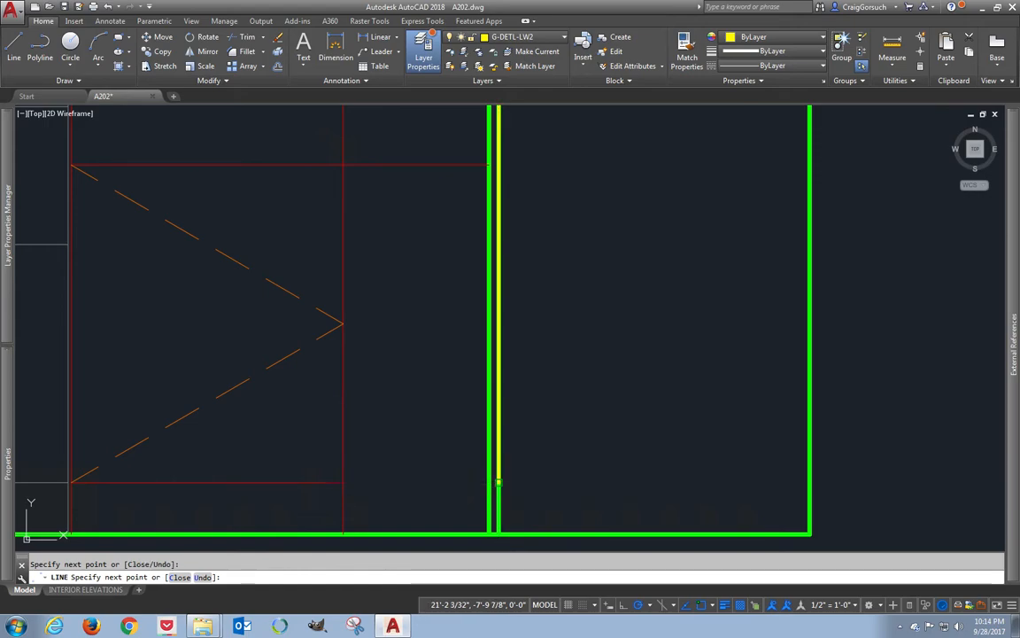
{"action": "type", "text": "2"}
{"action": "key", "text": "Return"}
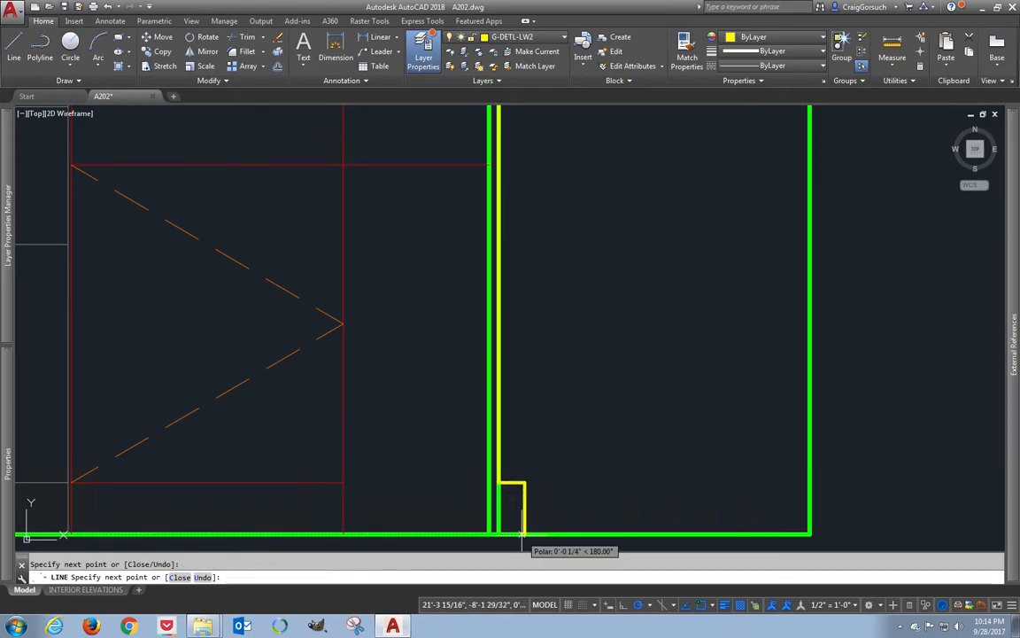
{"action": "left_click", "coordinate": [525, 534]}
{"action": "key", "text": "Return"}
- Erase the two vertical offset construction lines beside the cut cabinet profile
{"action": "left_click", "coordinate": [508, 510]}
{"action": "left_click", "coordinate": [471, 519]}
{"action": "type", "text": "e"}
{"action": "key", "text": "Return"}
- Extend the right base cabinet's toe-kick line to the cut cabinet profile
{"action": "mouse_move", "coordinate": [530, 305]}
{"action": "middle_mouse_down"}
{"action": "mouse_move", "coordinate": [551, 399]}
{"action": "mouse_move", "coordinate": [546, 483]}
{"action": "middle_mouse_up"}
{"action": "middle_click_drag", "start_coordinate": [542, 298], "coordinate": [558, 193]}
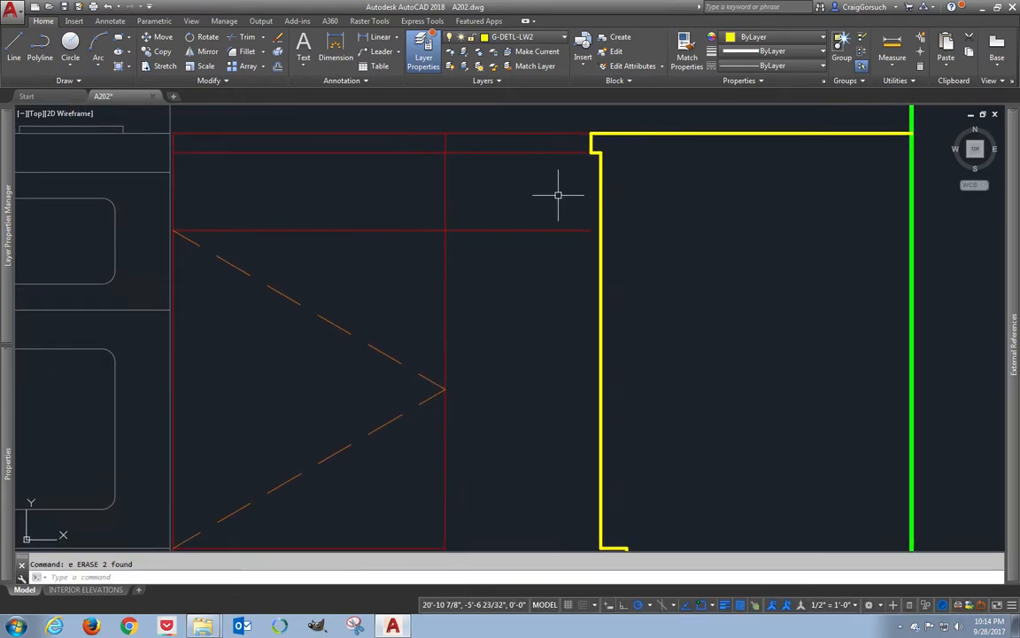
{"action": "middle_click_drag", "start_coordinate": [507, 288], "coordinate": [517, 179]}
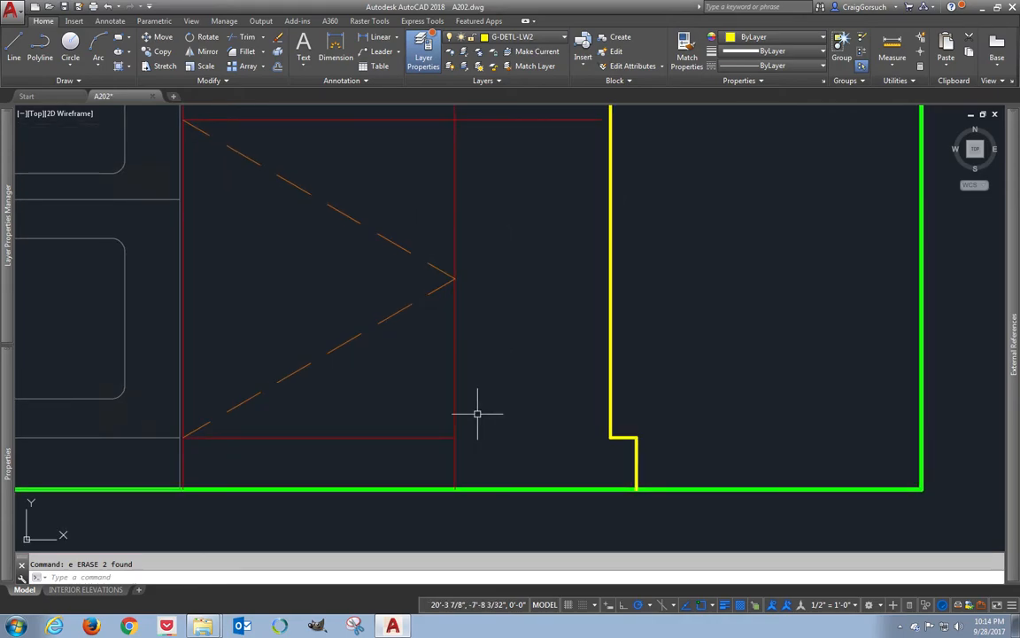
{"action": "type", "text": "ex"}
{"action": "key", "text": "Return"}
{"action": "key", "text": "Return"}
{"action": "left_click", "coordinate": [430, 435]}
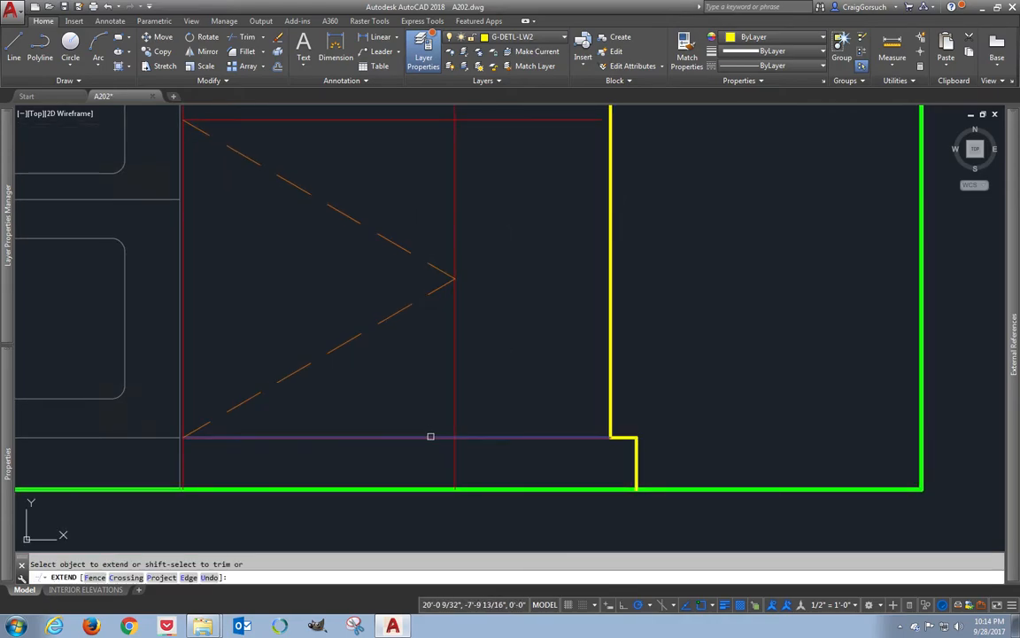
- Make G-DETL-LW1 the current layer and draw a vertical line from the countertop edge's underside down to the toe-kick line
{"action": "middle_click_drag", "start_coordinate": [499, 332], "coordinate": [481, 414]}
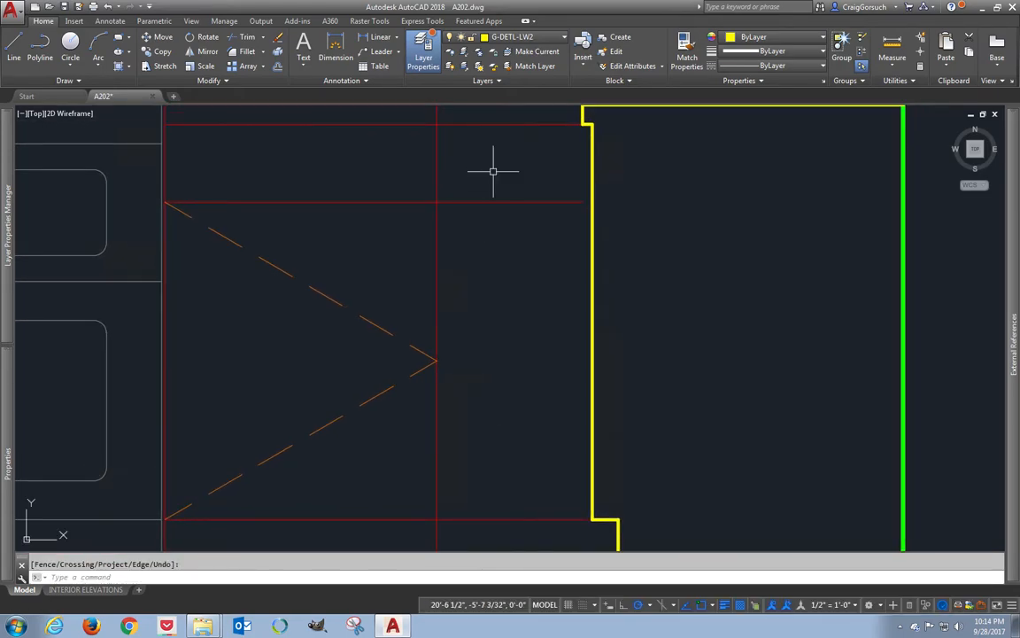
{"action": "middle_click_drag", "start_coordinate": [493, 170], "coordinate": [485, 212]}
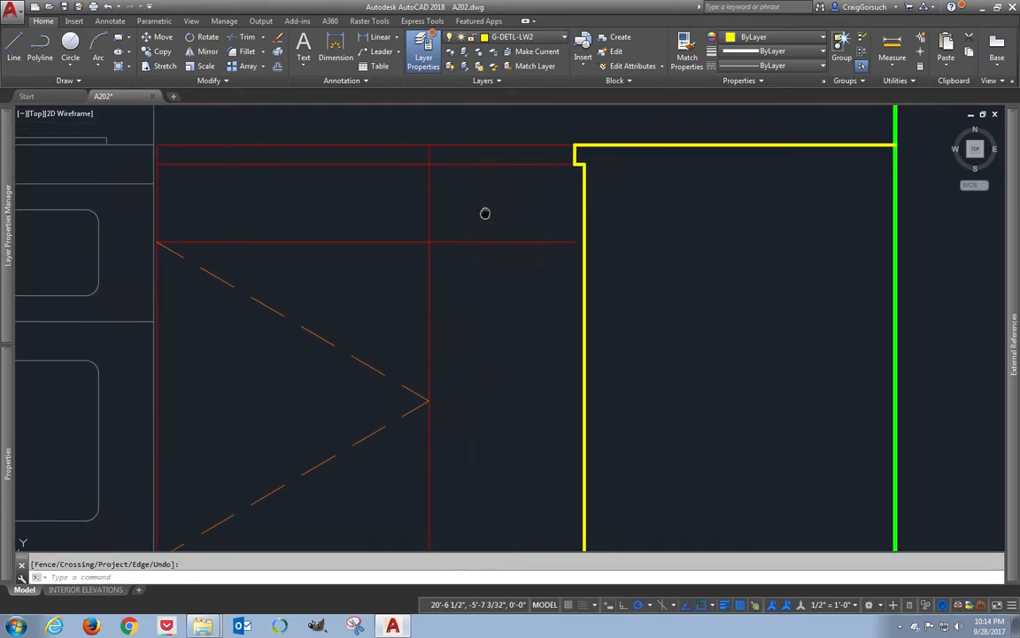
{"action": "left_click", "coordinate": [537, 54]}
{"action": "left_click", "coordinate": [537, 163]}
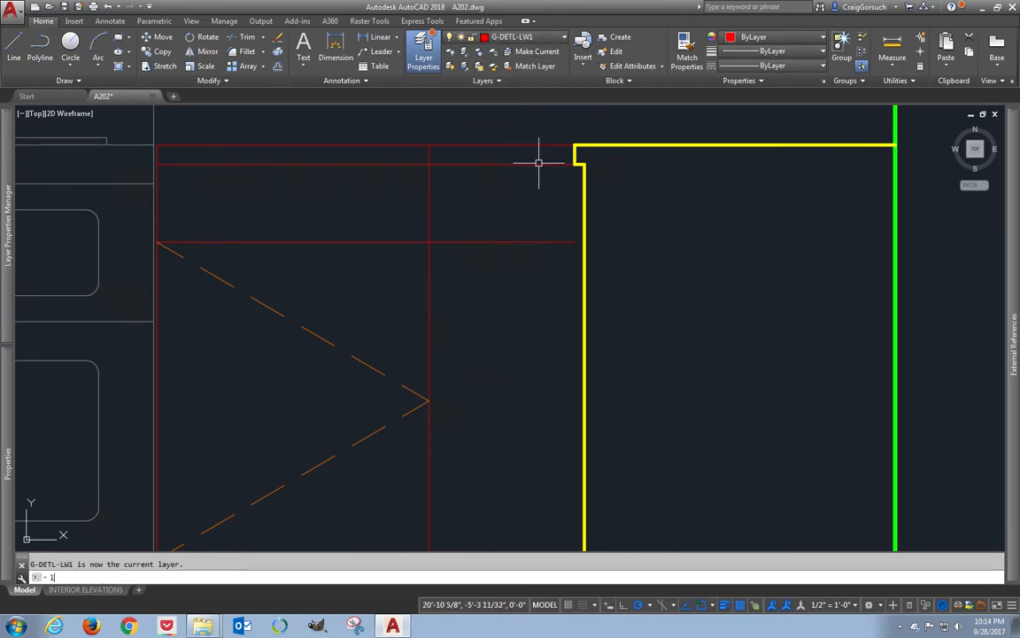
{"action": "type", "text": "l"}
{"action": "key", "text": "Return"}
{"action": "left_click", "coordinate": [542, 163]}
{"action": "middle_click_drag", "start_coordinate": [547, 339], "coordinate": [541, 203]}
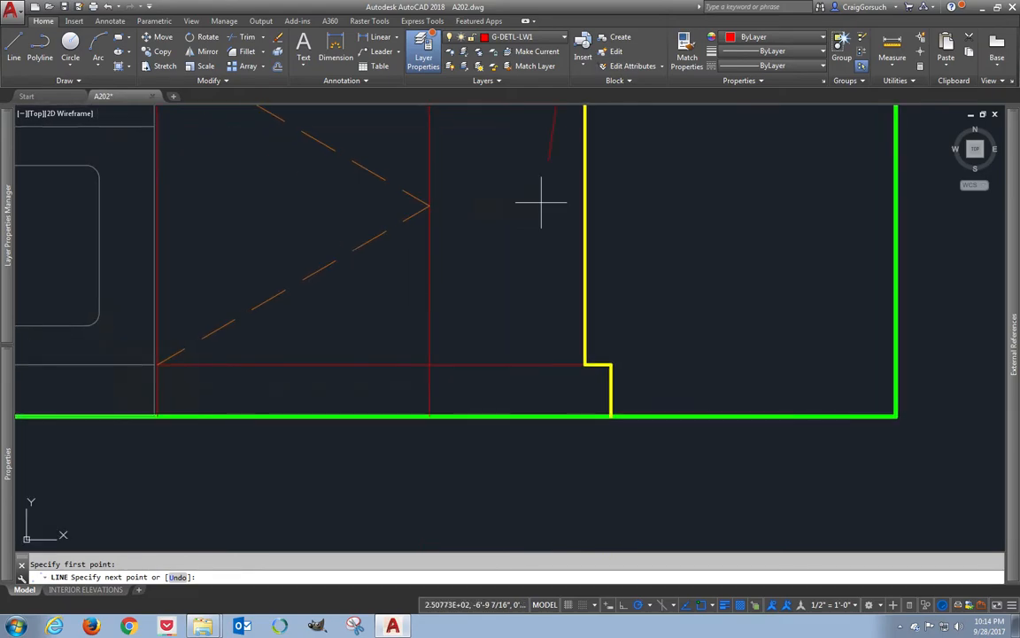
{"action": "left_click", "coordinate": [576, 364]}
{"action": "key", "text": "Return"}
- Draw a V-shaped door-swing polyline in the narrow base cabinet, with its point at mid-height on the right edge
{"action": "middle_click_drag", "start_coordinate": [515, 218], "coordinate": [507, 384]}
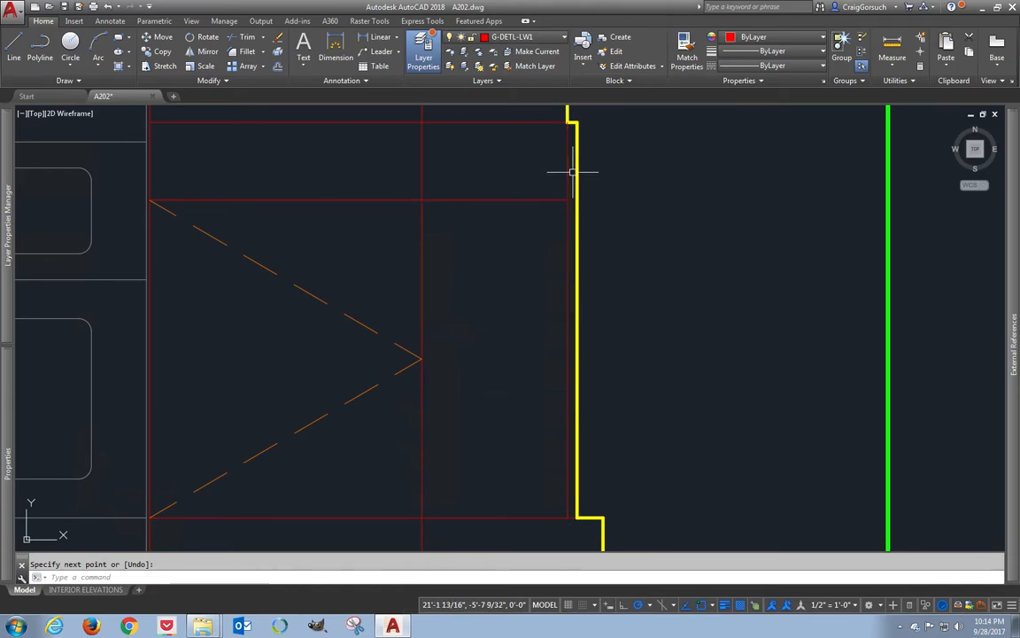
{"action": "middle_click_drag", "start_coordinate": [571, 172], "coordinate": [582, 292]}
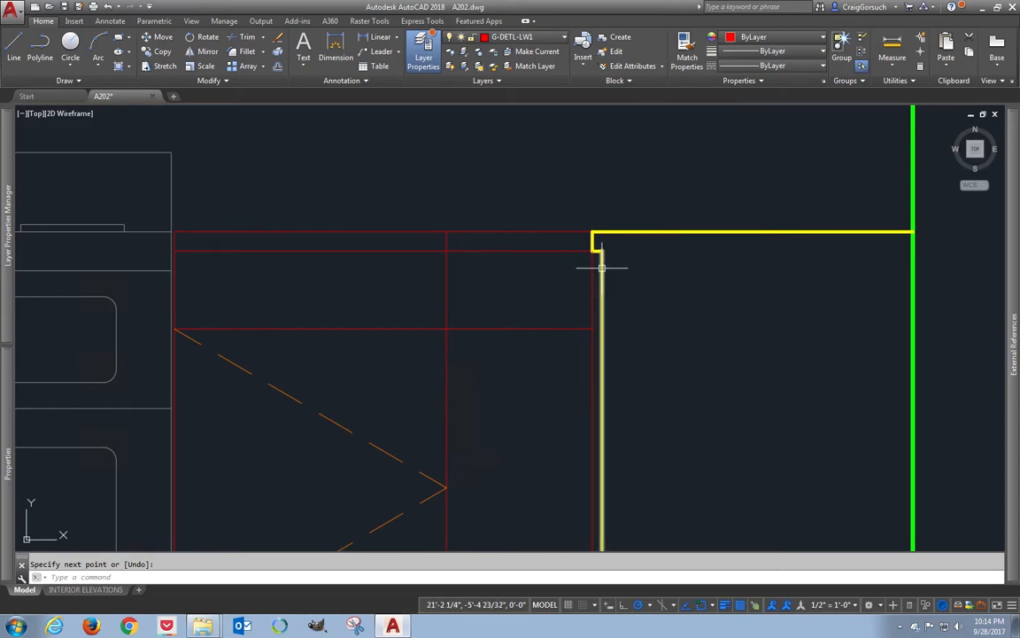
{"action": "middle_click_drag", "start_coordinate": [597, 268], "coordinate": [613, 195]}
{"action": "middle_click_drag", "start_coordinate": [507, 361], "coordinate": [522, 286]}
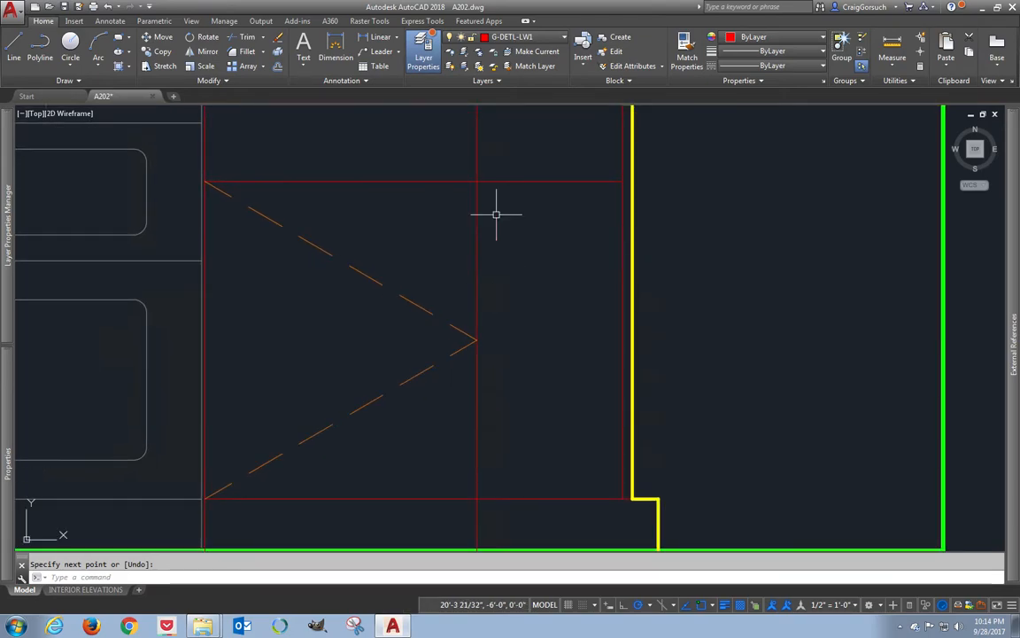
{"action": "type", "text": "pl"}
{"action": "key", "text": "Return"}
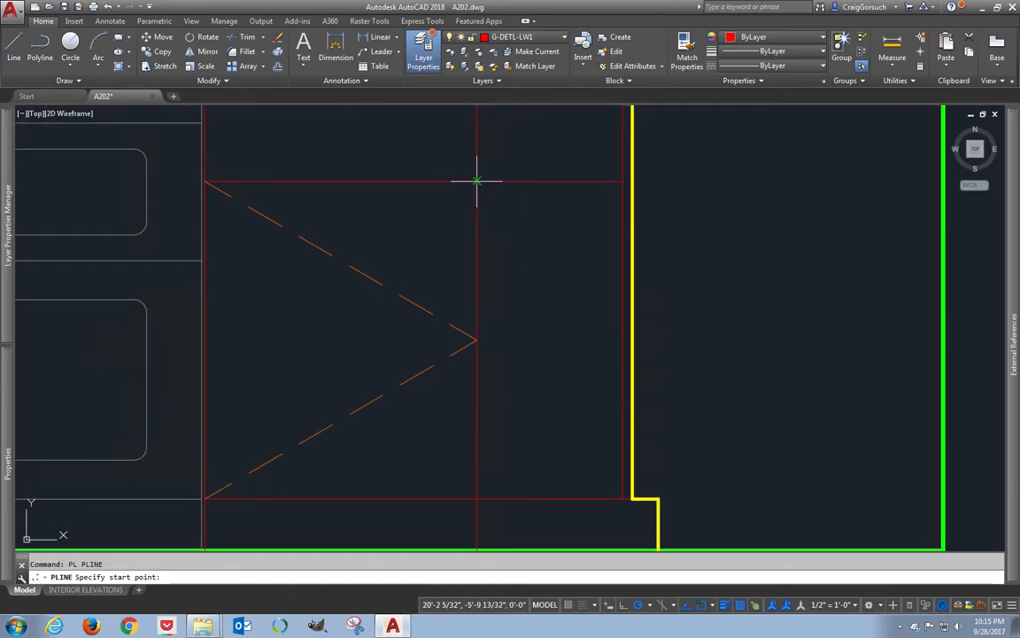
{"action": "left_click", "coordinate": [477, 181]}
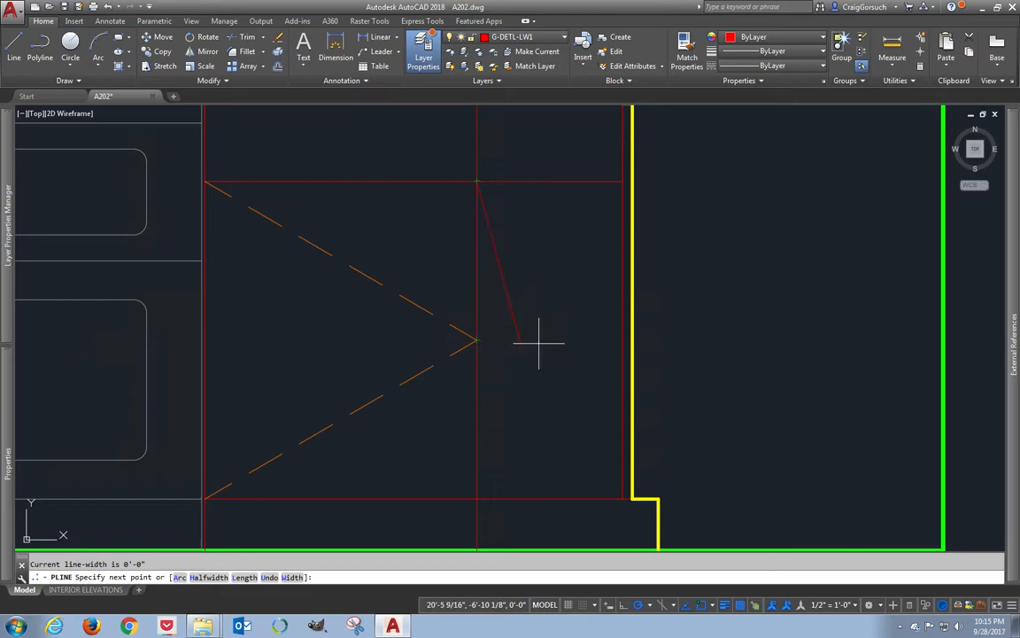
{"action": "left_click", "coordinate": [617, 336]}
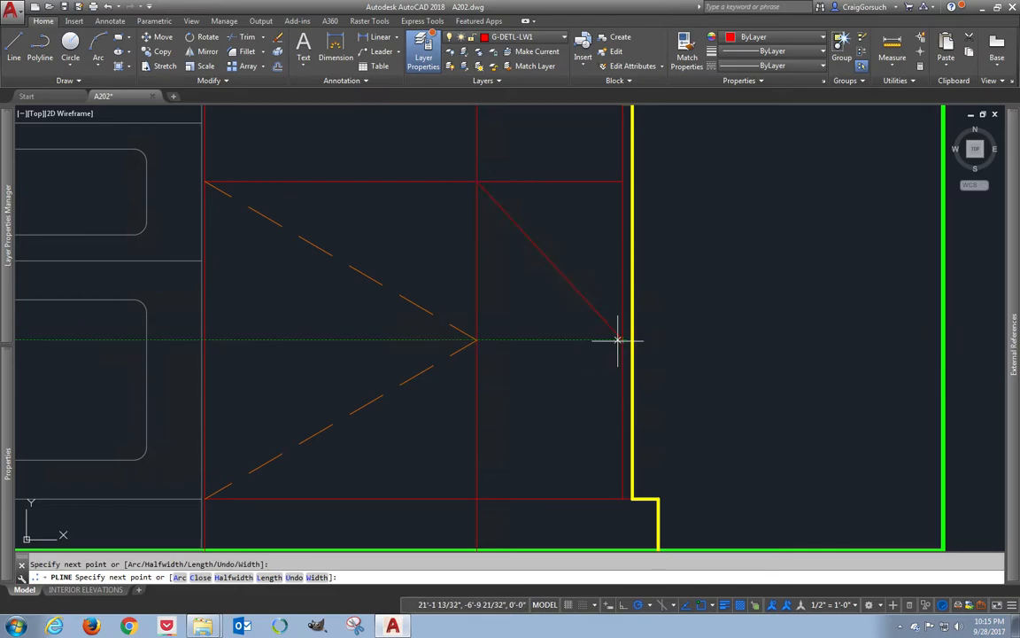
{"action": "left_click", "coordinate": [475, 498]}
{"action": "key", "text": "Return"}
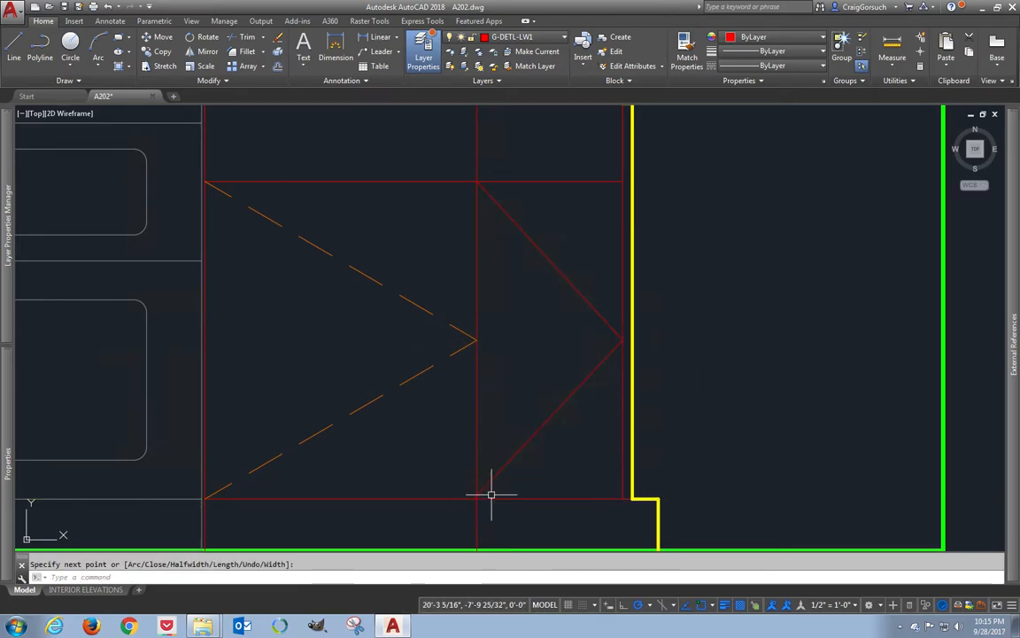
- Stretch the new swing polyline's lower vertex onto the intersection of the cabinet divider and toe-kick line
{"action": "left_click", "coordinate": [489, 487]}
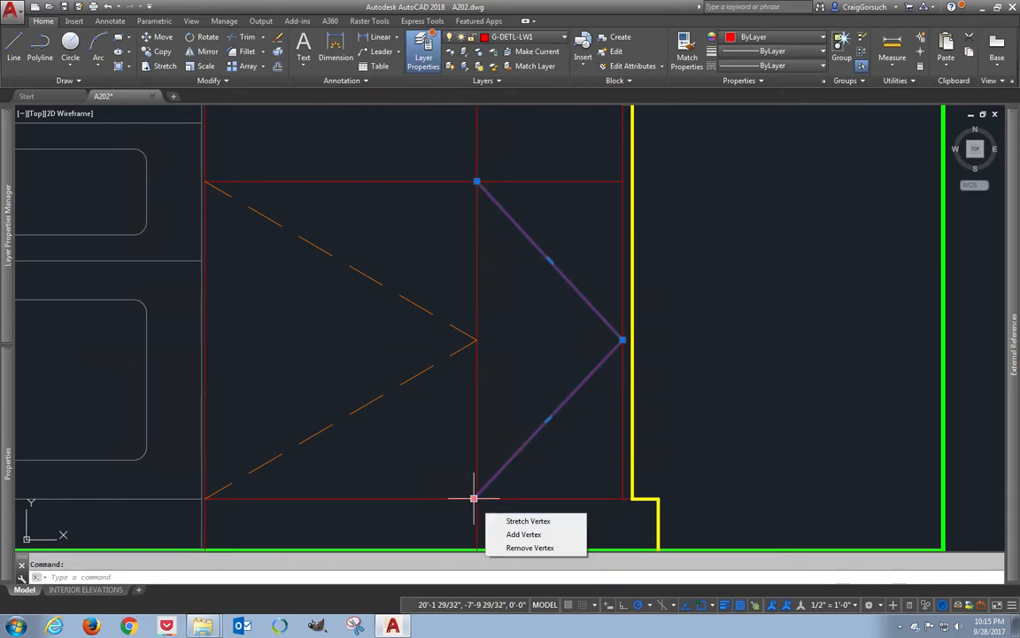
{"action": "left_click", "coordinate": [476, 499]}
{"action": "key", "text": "Escape"}
{"action": "key", "text": "Escape"}
- Trim away the part of the cabinet divider below the toe-kick line
{"action": "type", "text": "tr"}
{"action": "key", "text": "Return"}
{"action": "key", "text": "Return"}
{"action": "key", "text": "Return"}
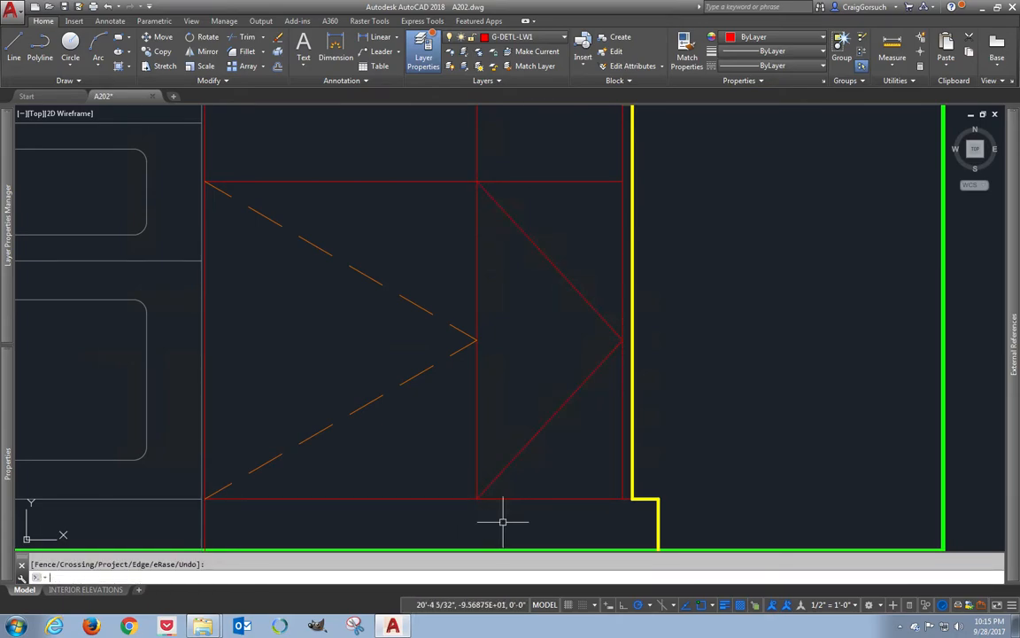
- Match the adjacent base cabinet's dashed door-swing properties onto the narrow cabinet's new swing polyline
{"action": "type", "text": "ma"}
{"action": "key", "text": "Return"}
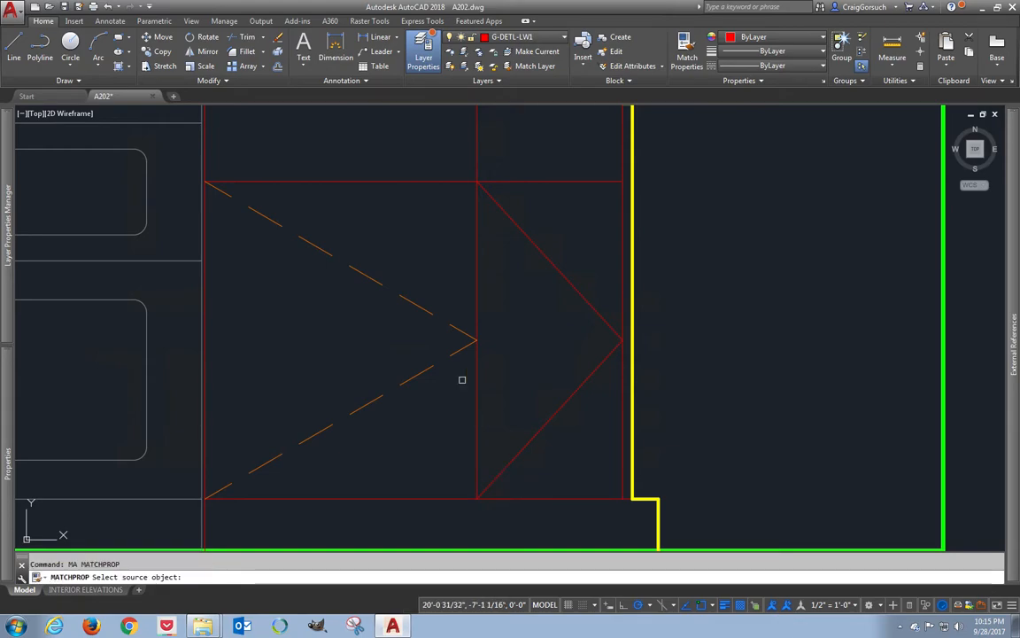
{"action": "left_click", "coordinate": [464, 351]}
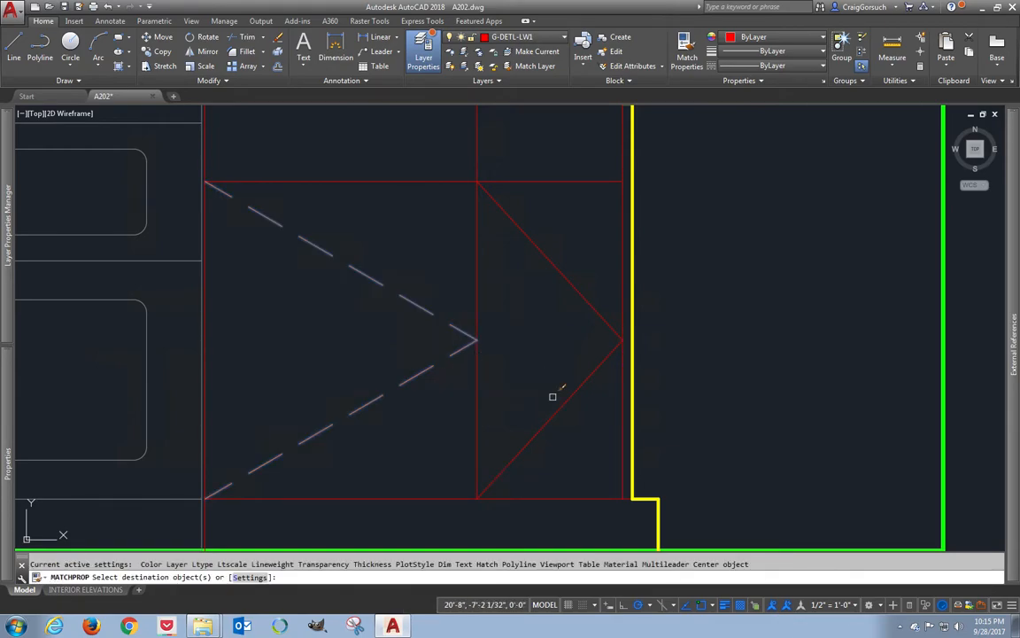
{"action": "left_click", "coordinate": [556, 405]}
{"action": "key", "text": "Return"}
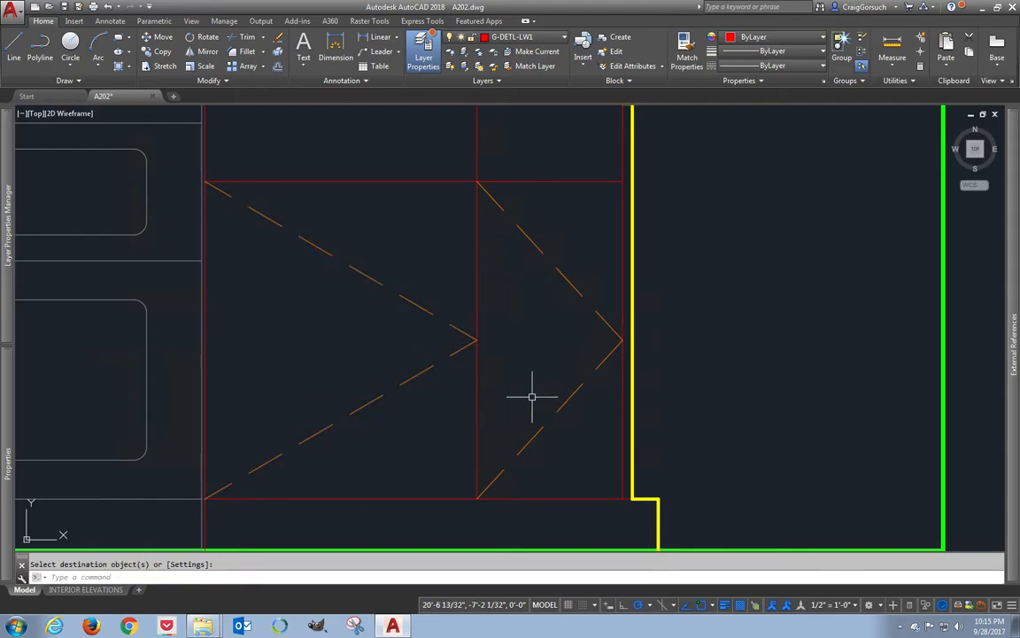
- Extend the right upper cabinet's bottom line to the right wall
{"action": "scroll", "coordinate": [530, 398], "scroll_direction": "down", "scroll_amount": 2}
{"action": "scroll", "coordinate": [530, 398], "scroll_direction": "down", "scroll_amount": 2}
{"action": "middle_click_drag", "start_coordinate": [528, 396], "coordinate": [604, 479]}
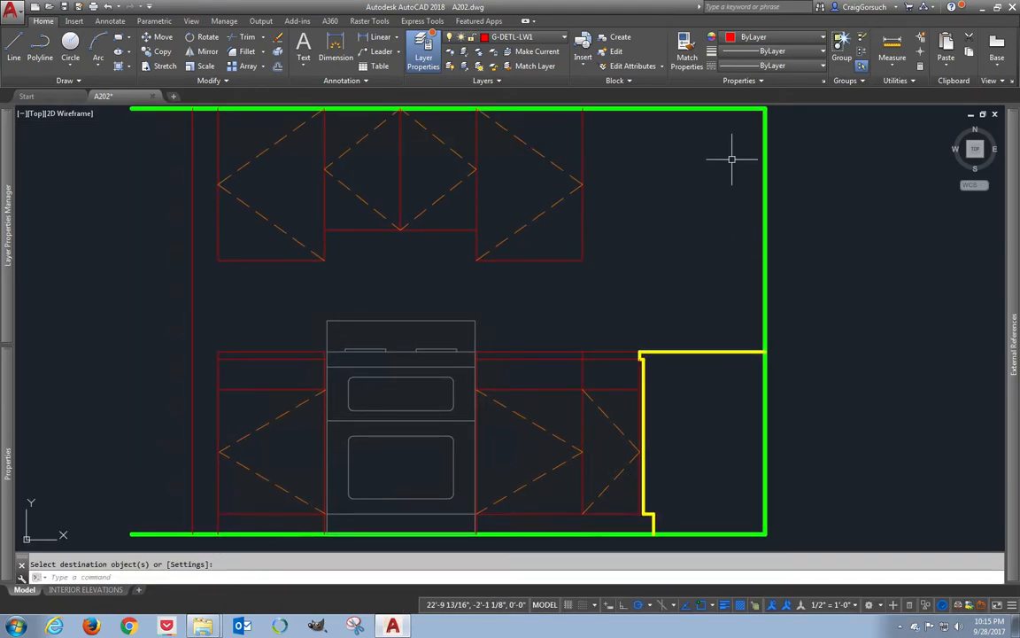
{"action": "middle_click_drag", "start_coordinate": [613, 249], "coordinate": [594, 315]}
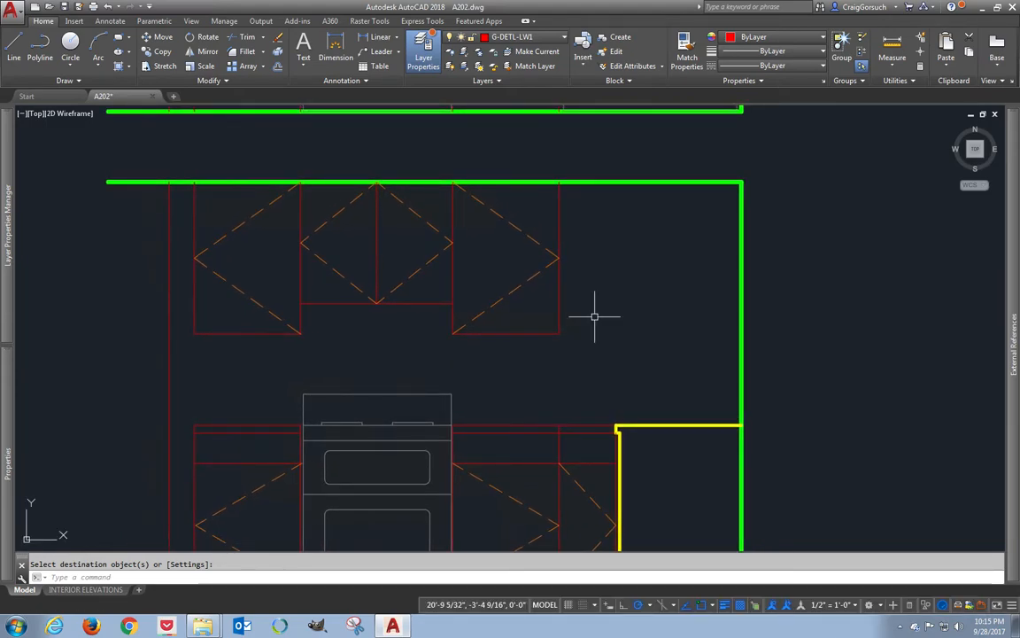
{"action": "key", "text": "Return"}
{"action": "key", "text": "Return"}
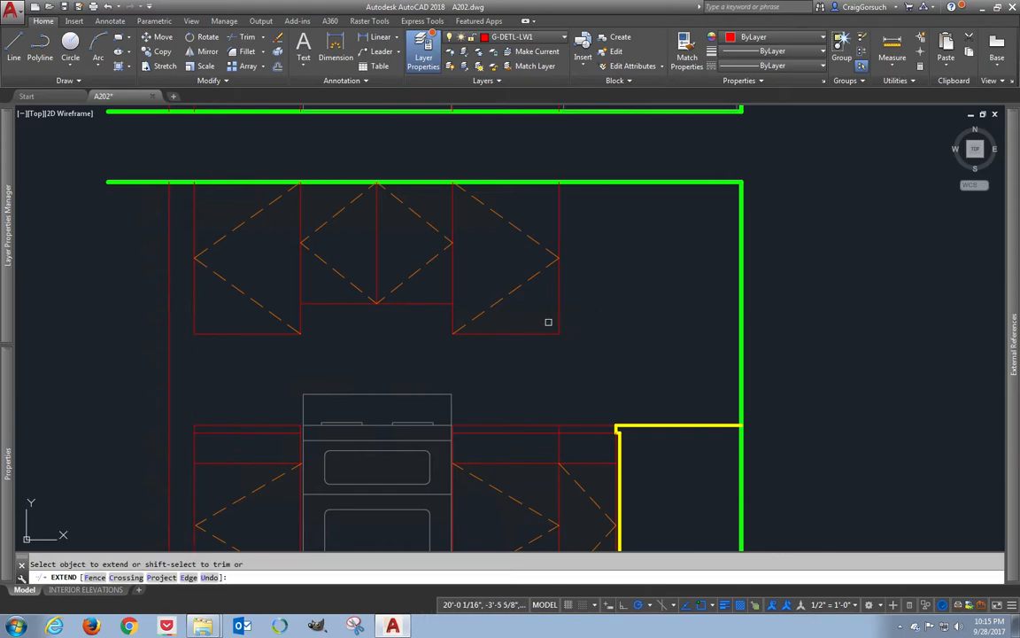
{"action": "left_click", "coordinate": [544, 331]}
- Offset the right wall line 12" inward to mark the depth of the cut upper cabinet
{"action": "type", "text": "o"}
{"action": "key", "text": "Return"}
{"action": "type", "text": "12"}
{"action": "key", "text": "Return"}
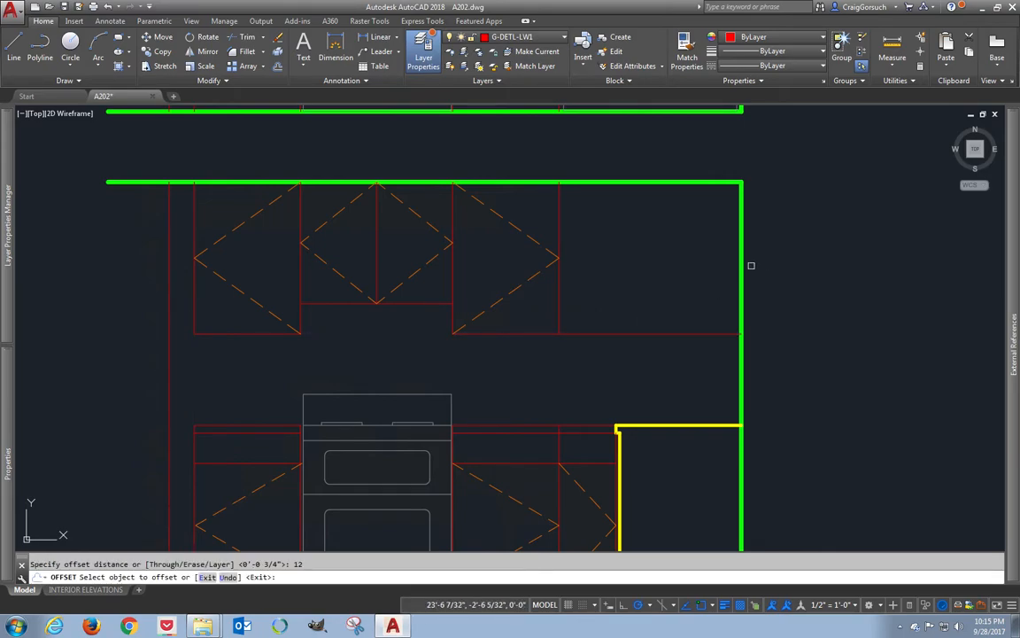
{"action": "left_click", "coordinate": [741, 266]}
{"action": "left_click", "coordinate": [699, 283]}
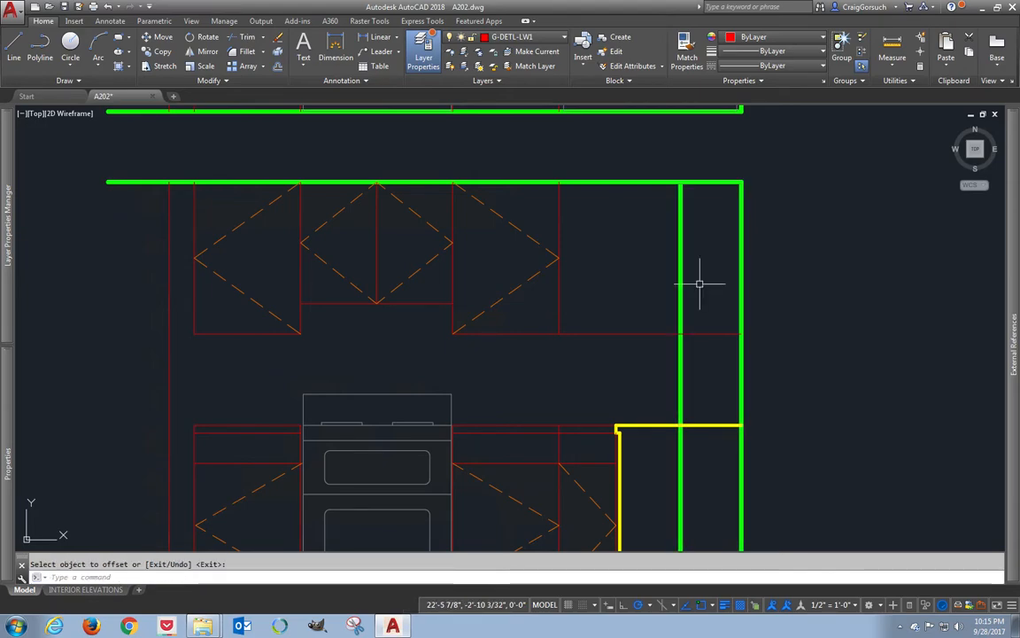
{"action": "type", "text": "ma"}
{"action": "key", "text": "Return"}
{"action": "key", "text": "Escape"}
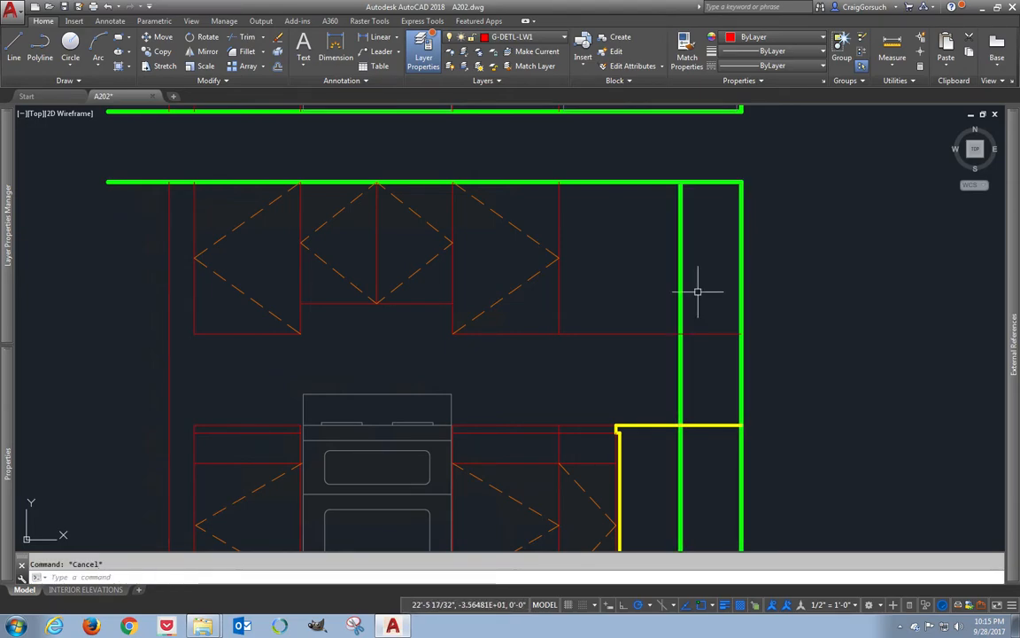
{"action": "type", "text": "t"}
{"action": "key", "text": "Return"}
{"action": "key", "text": "Escape"}
- Fillet the offset wall line with the upper cabinet's extended bottom line using the current radius
{"action": "type", "text": "f"}
{"action": "key", "text": "Return"}
{"action": "left_click", "coordinate": [680, 319]}
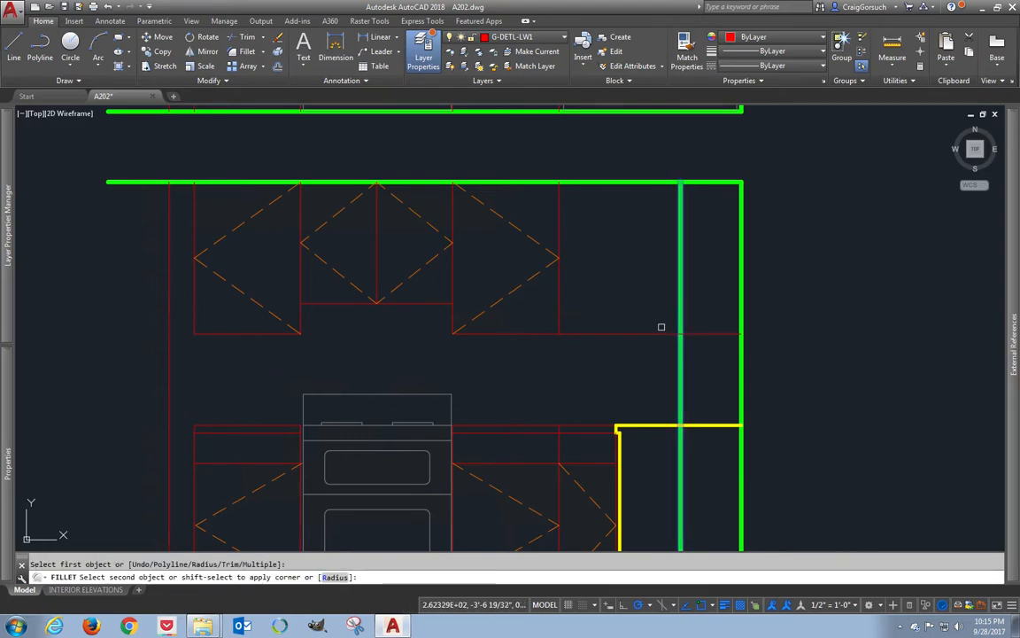
{"action": "left_click", "coordinate": [658, 331]}
- Fillet the offset wall line and the upper cabinet's bottom line into a square corner with radius 0
{"action": "key", "text": "Return"}
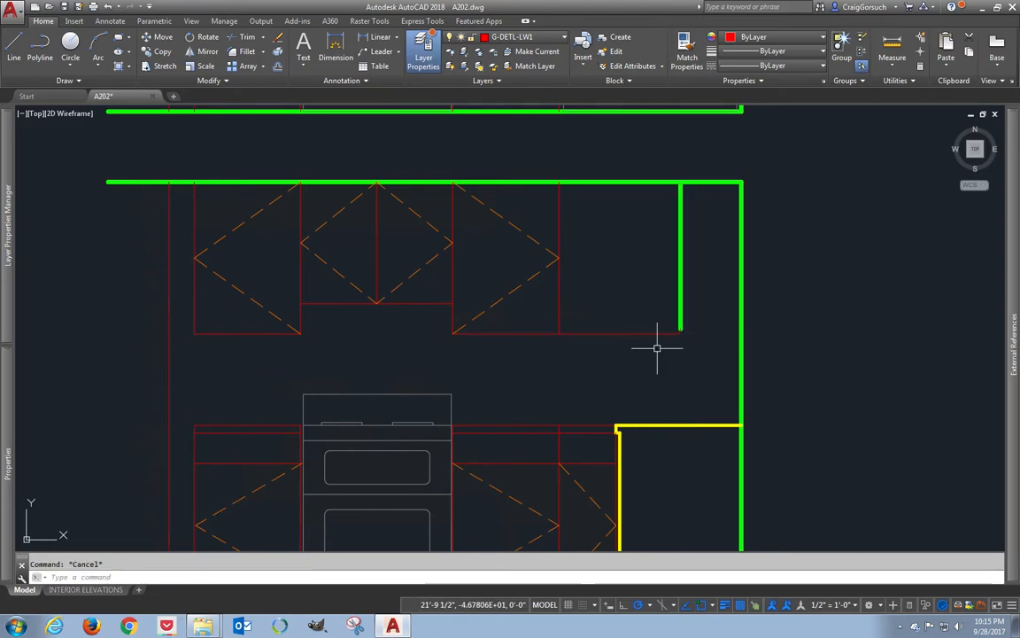
{"action": "type", "text": "r"}
{"action": "key", "text": "Return"}
{"action": "type", "text": "0"}
{"action": "key", "text": "Return"}
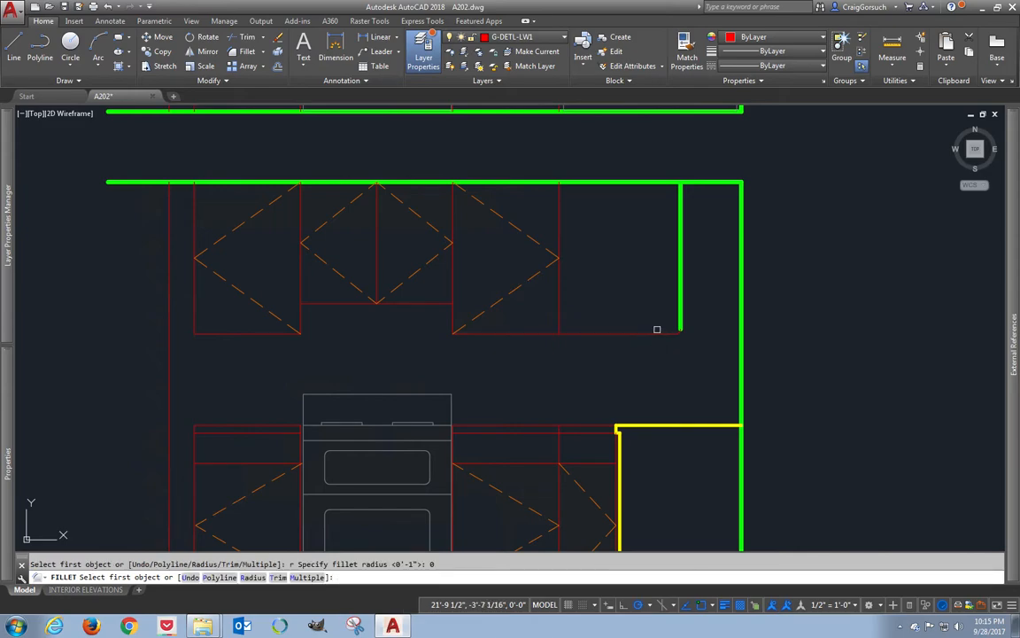
{"action": "left_click", "coordinate": [656, 333]}
{"action": "left_click", "coordinate": [682, 309]}
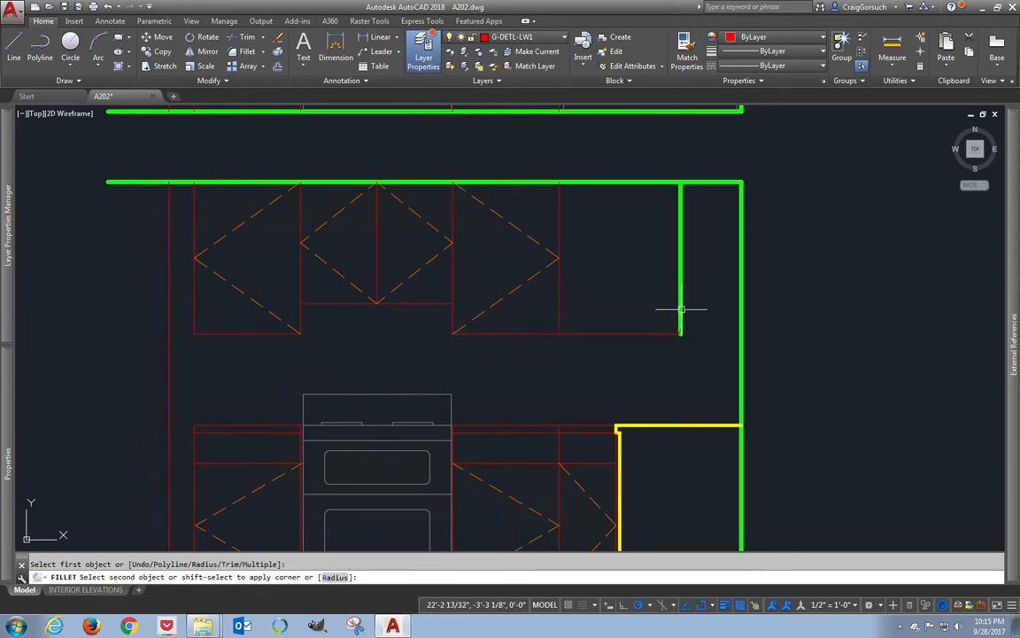
- Erase the leftover fillet arc at the lower corner of the cut upper cabinet
{"action": "left_click", "coordinate": [661, 303]}
{"action": "scroll", "coordinate": [684, 344], "scroll_direction": "down", "scroll_amount": 4}
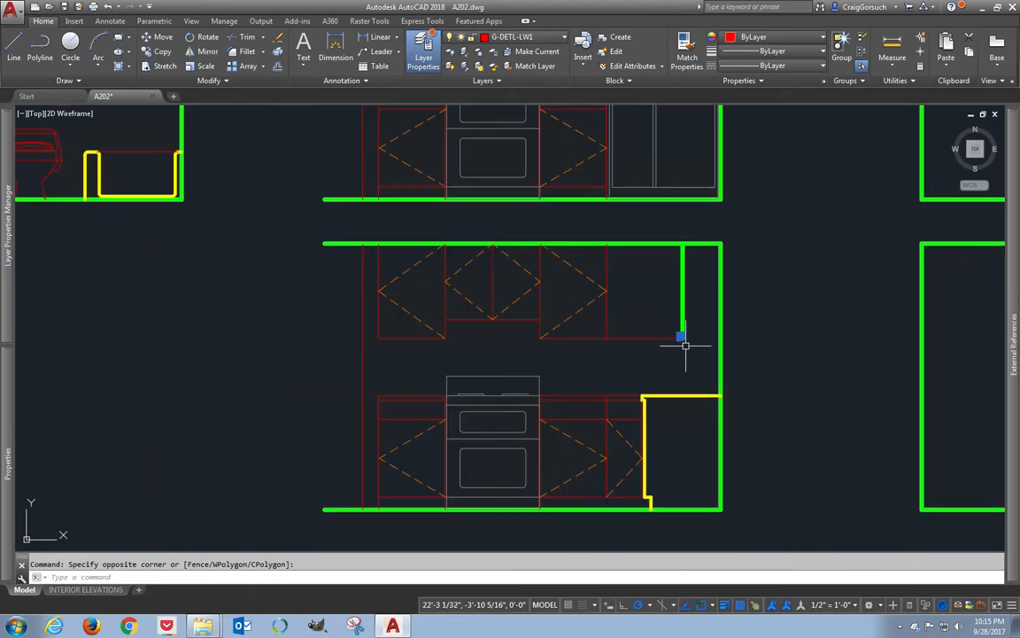
{"action": "scroll", "coordinate": [684, 345], "scroll_direction": "up", "scroll_amount": 8}
{"action": "type", "text": "E"}
{"action": "key", "text": "Return"}
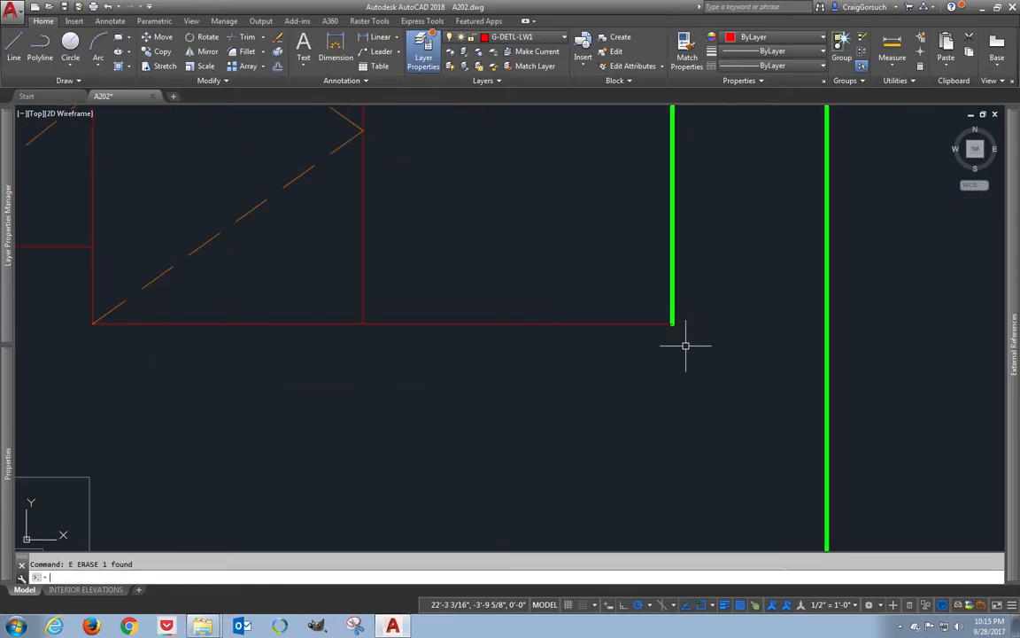
- Draw a horizontal line from the lower end of the offset wall line to the right wall
{"action": "type", "text": "l"}
{"action": "key", "text": "Return"}
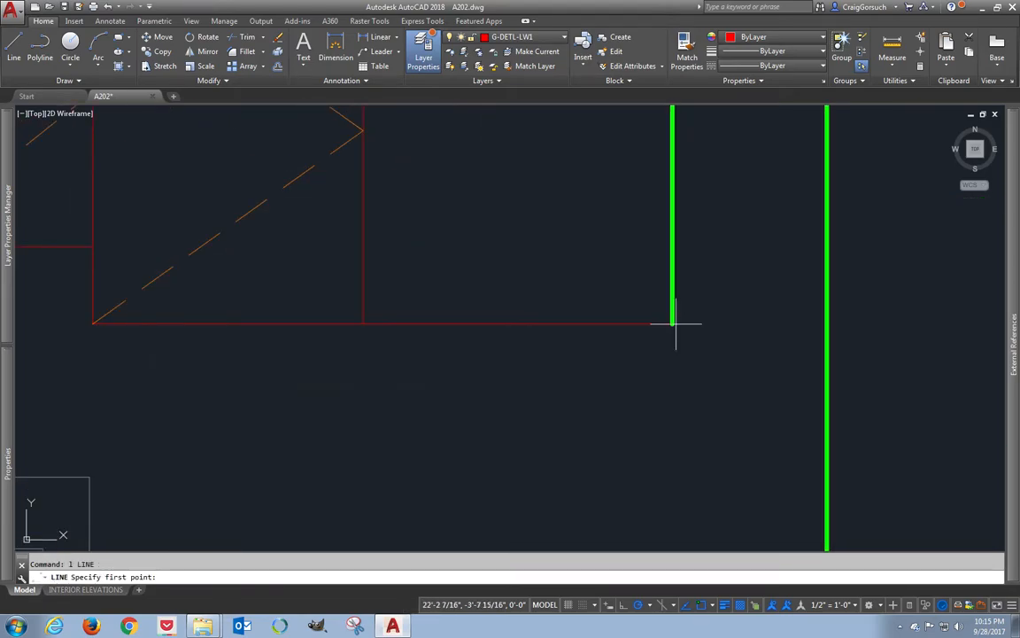
{"action": "left_click", "coordinate": [672, 323]}
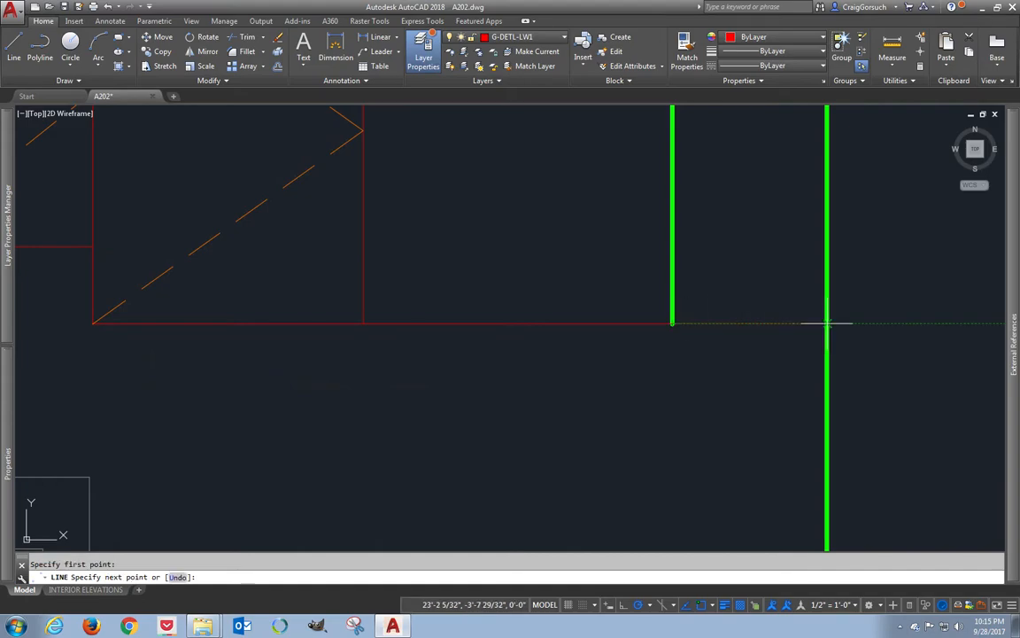
{"action": "left_click", "coordinate": [826, 323]}
{"action": "key", "text": "Return"}
- Match the cut base cabinet outline's yellow properties onto the cut upper cabinet's bottom line and vertical front line
{"action": "scroll", "coordinate": [729, 269], "scroll_direction": "down", "scroll_amount": 4}
{"action": "type", "text": "m"}
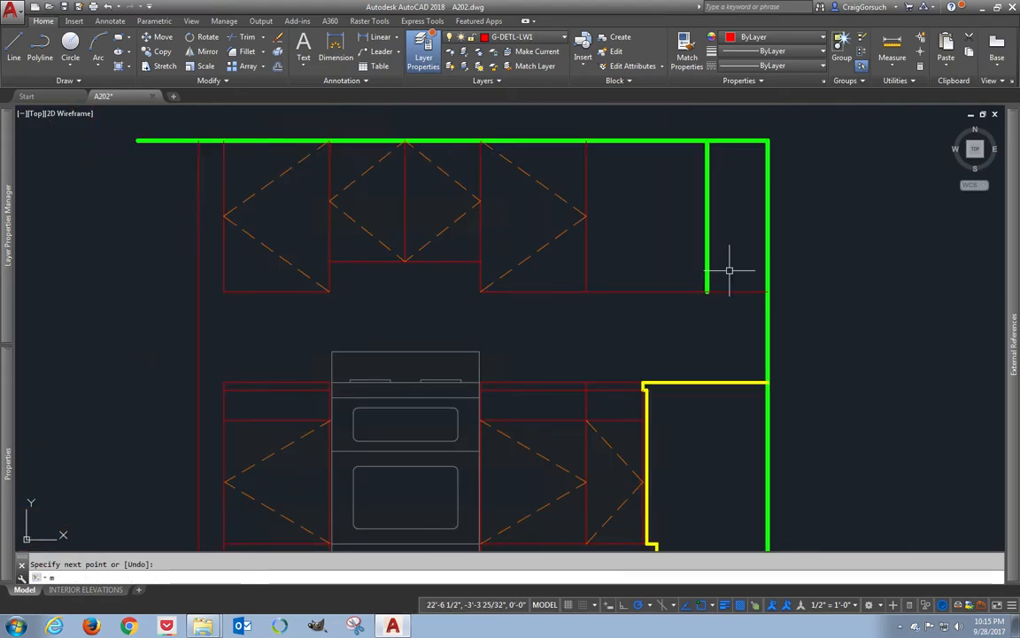
{"action": "type", "text": "a"}
{"action": "key", "text": "Return"}
{"action": "left_click", "coordinate": [698, 382]}
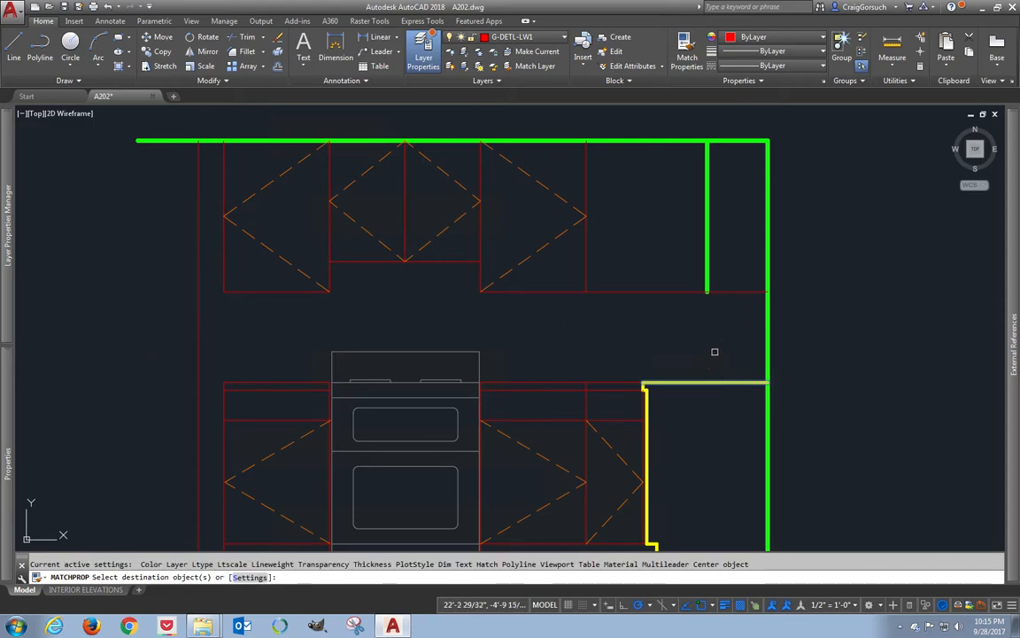
{"action": "left_click", "coordinate": [730, 292]}
{"action": "left_click", "coordinate": [707, 263]}
{"action": "middle_click_drag", "start_coordinate": [692, 248], "coordinate": [631, 330]}
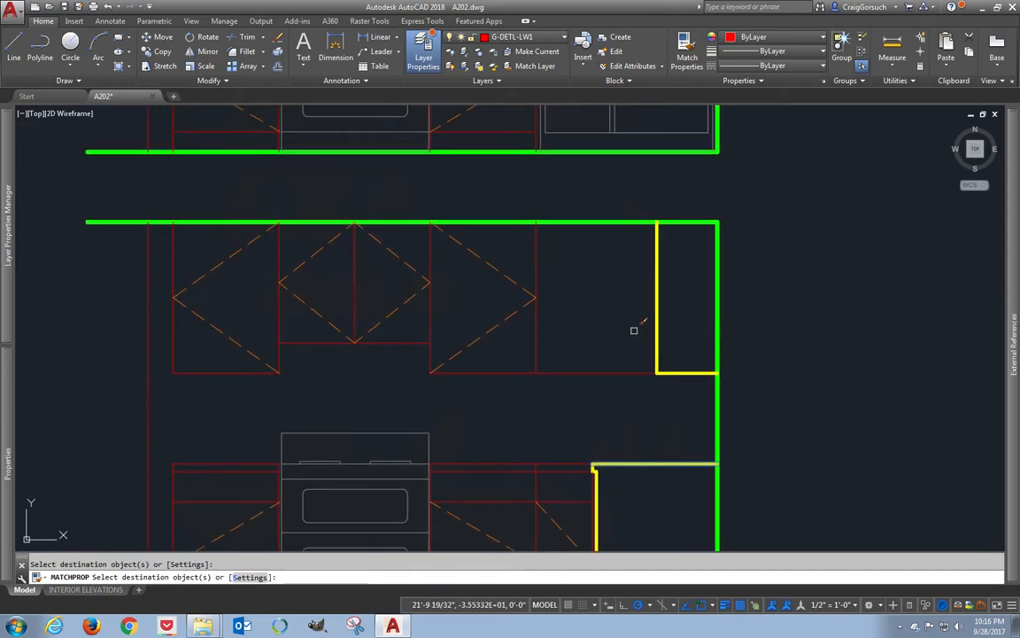
{"action": "key", "text": "Return"}
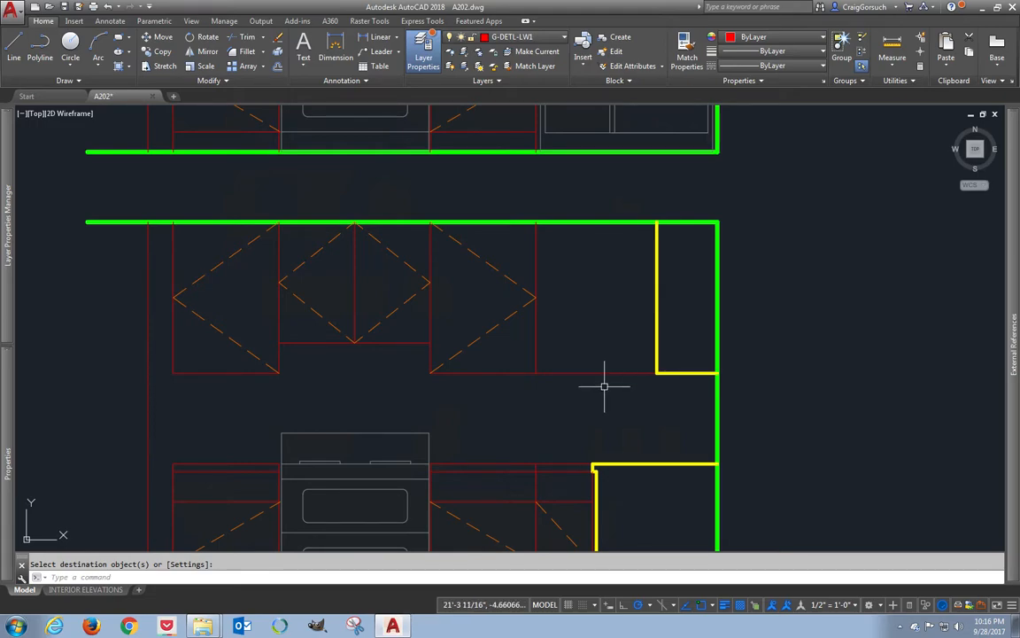
- Copy the narrow base cabinet's right edge line straight up across the upper cabinet's bottom line
{"action": "middle_click_drag", "start_coordinate": [603, 387], "coordinate": [607, 355]}
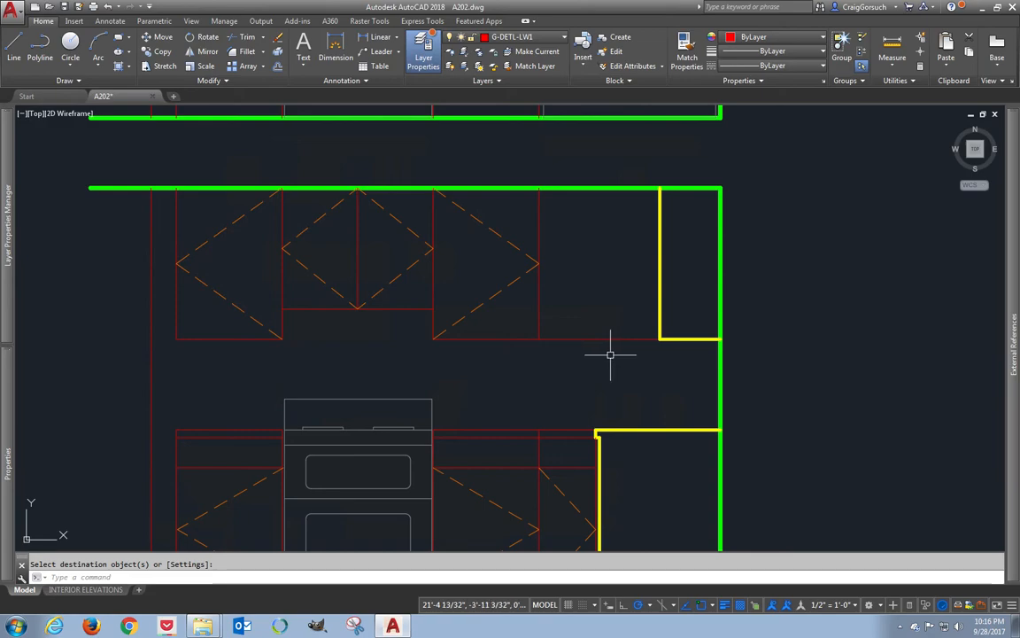
{"action": "type", "text": "o"}
{"action": "key", "text": "Return"}
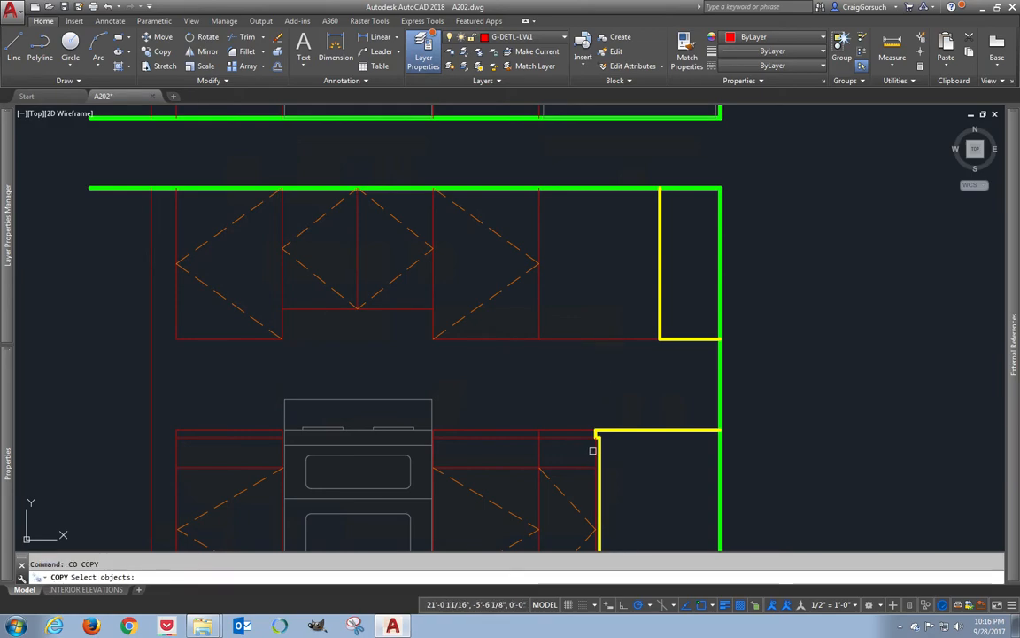
{"action": "left_click", "coordinate": [594, 451]}
{"action": "key", "text": "Return"}
{"action": "left_click", "coordinate": [587, 454]}
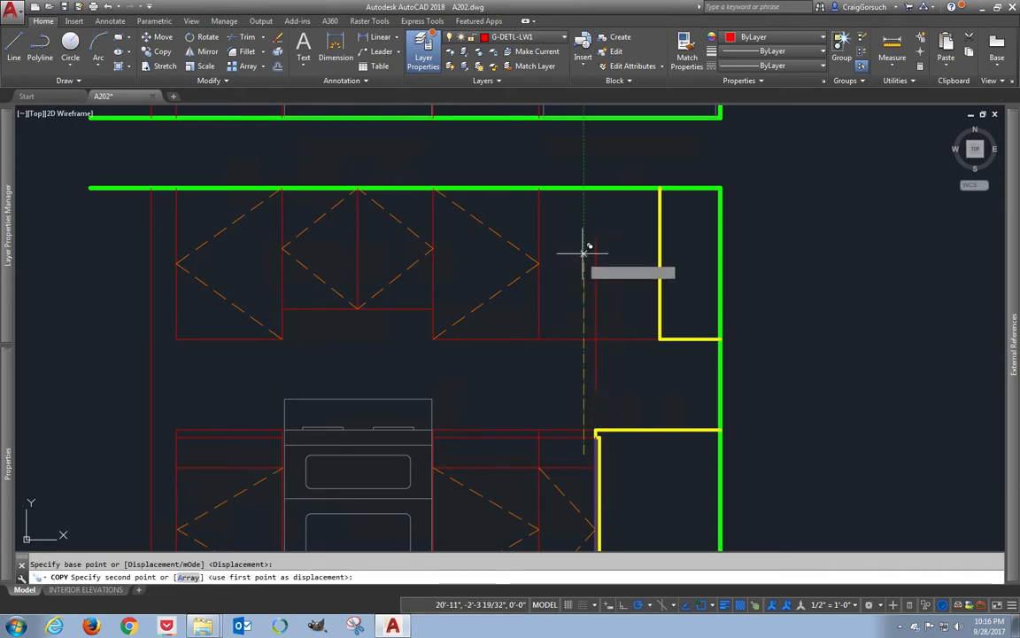
{"action": "left_click", "coordinate": [584, 226]}
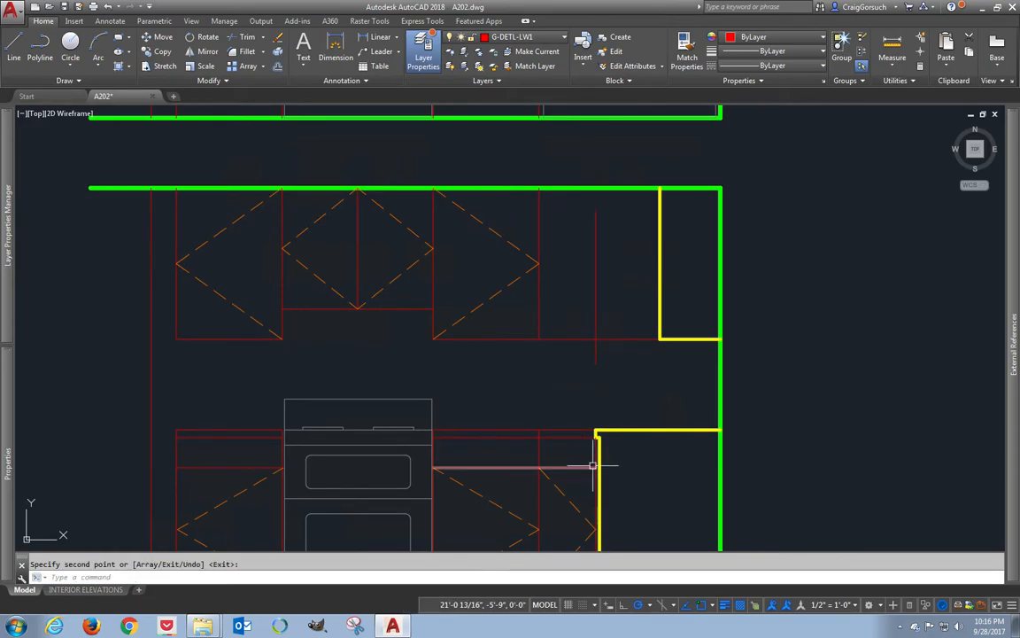
- Trim away the part of the base cabinet divider that crosses the countertop edge right of the range
{"action": "middle_click_drag", "start_coordinate": [581, 467], "coordinate": [660, 376]}
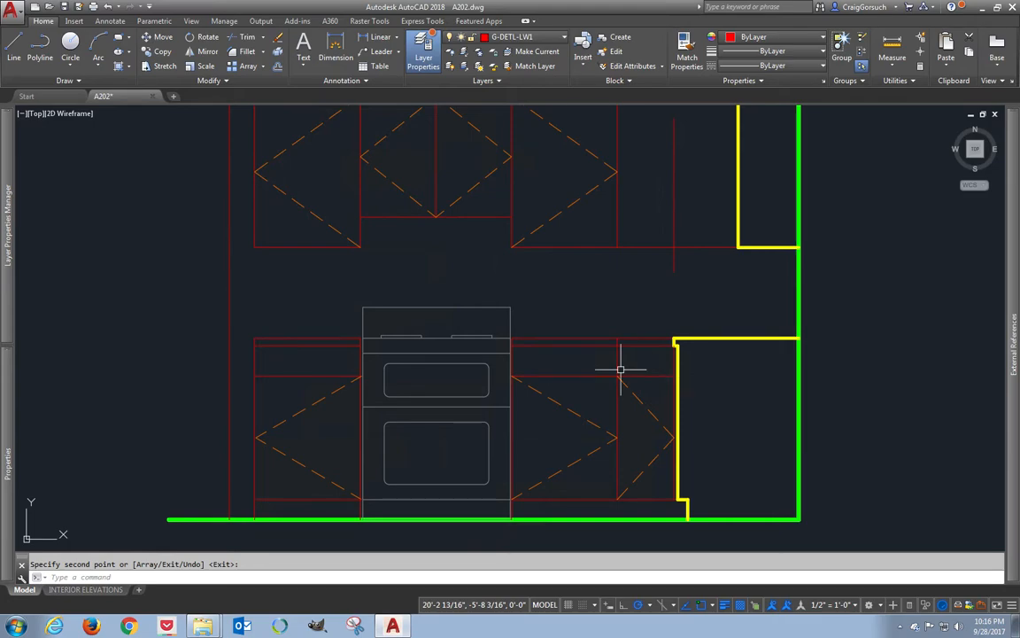
{"action": "scroll", "coordinate": [621, 366], "scroll_direction": "up", "scroll_amount": 2}
{"action": "key", "text": "Escape"}
{"action": "type", "text": "tr"}
{"action": "key", "text": "Return"}
{"action": "key", "text": "Return"}
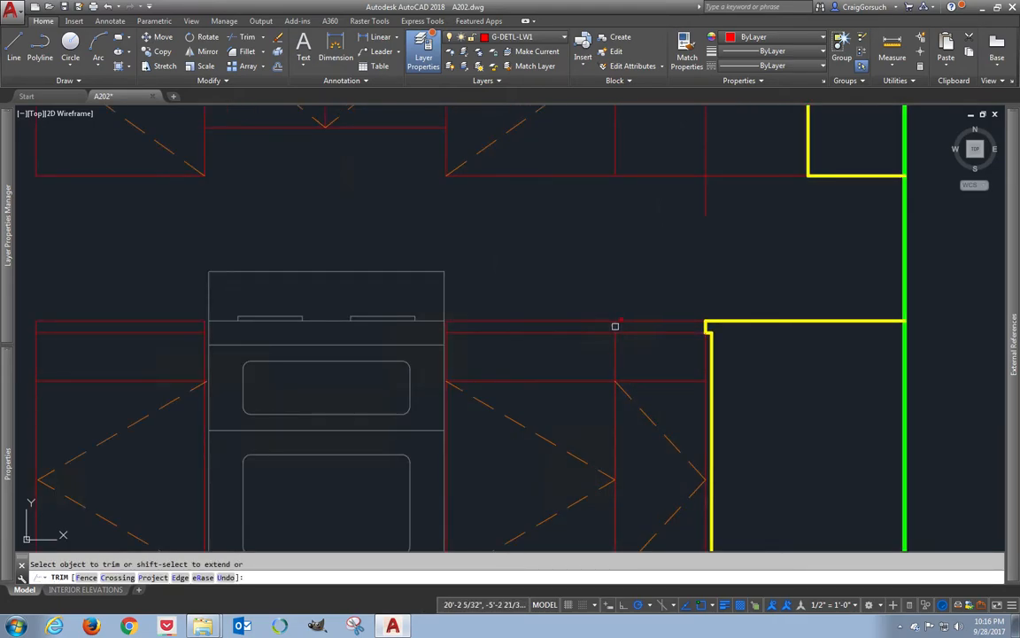
{"action": "key", "text": "Return"}
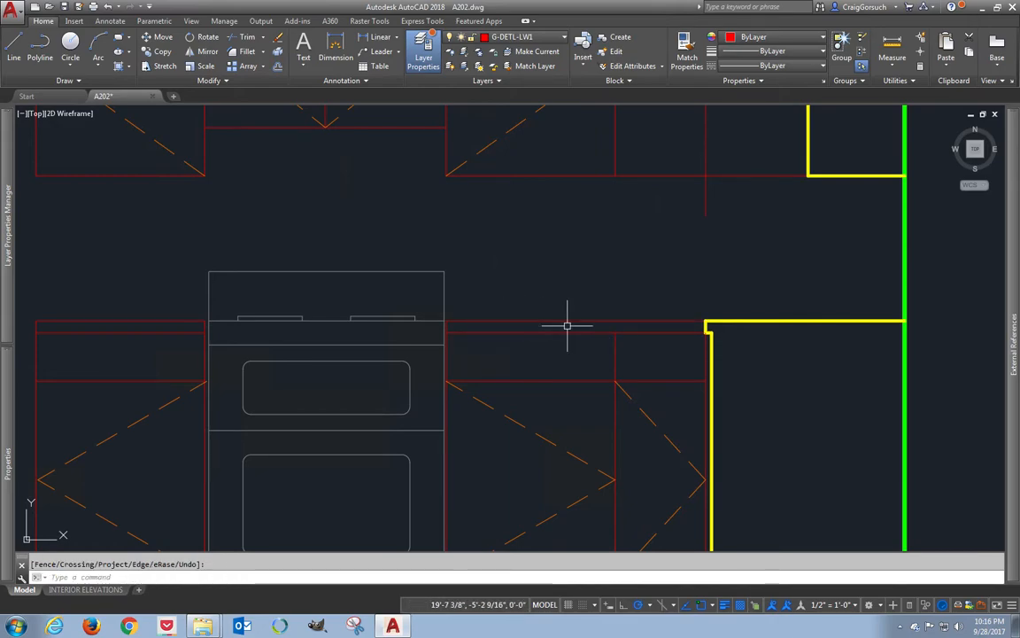
- Measure the narrow base cabinet's width between its right edge and the divider at the drawer line
{"action": "scroll", "coordinate": [722, 364], "scroll_direction": "down", "scroll_amount": 3}
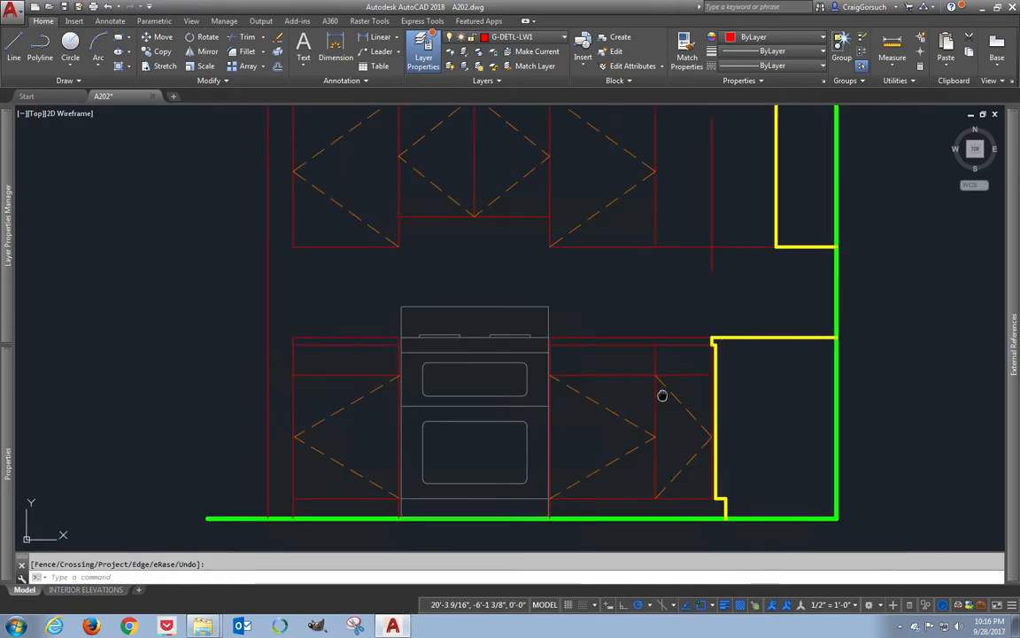
{"action": "middle_click_drag", "start_coordinate": [661, 394], "coordinate": [688, 367]}
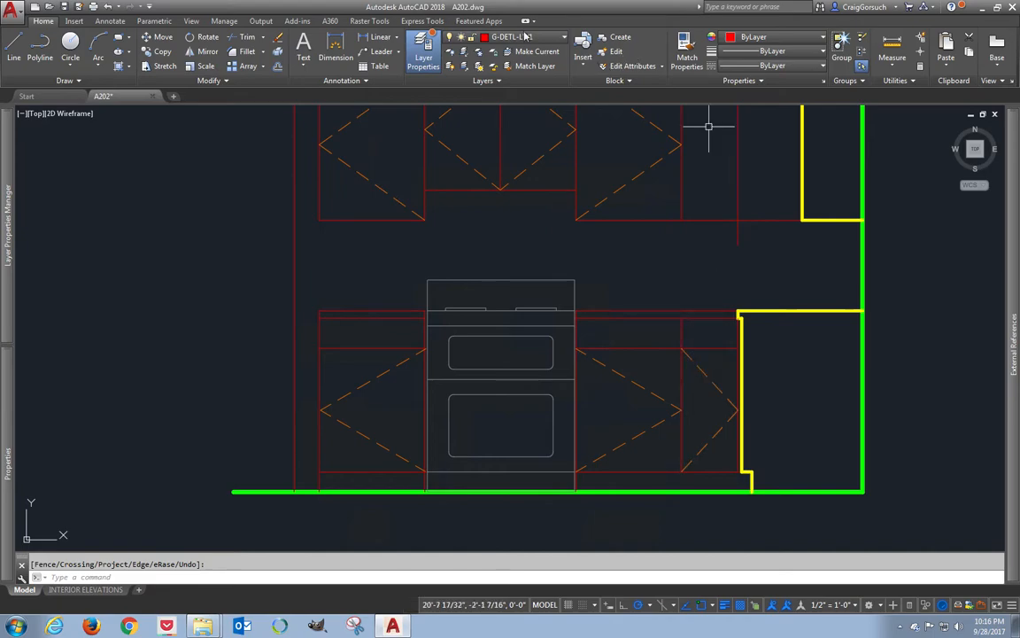
{"action": "left_click", "coordinate": [893, 48]}
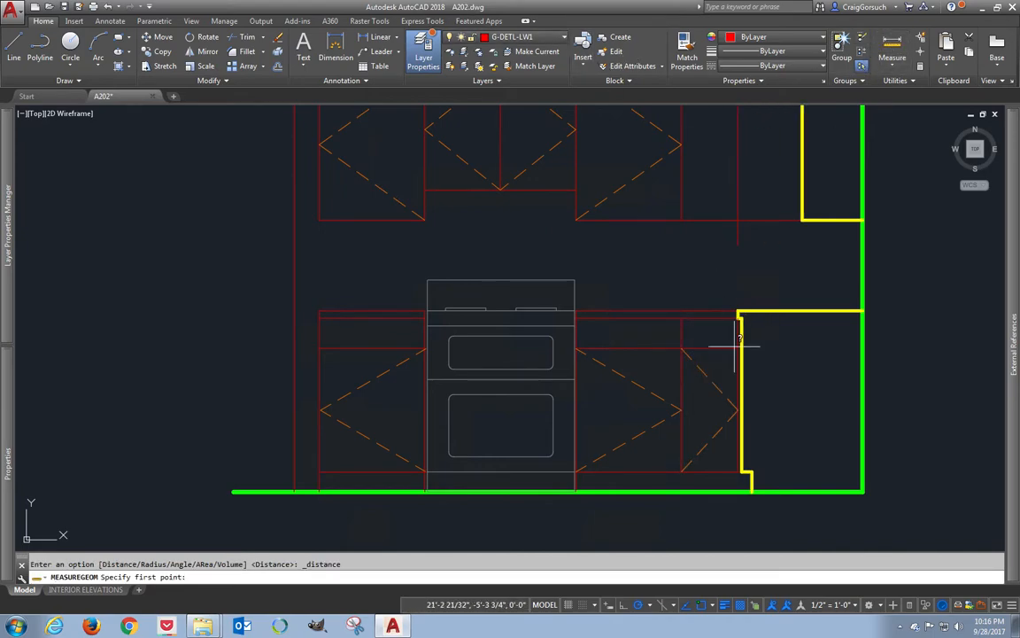
{"action": "left_click", "coordinate": [740, 345]}
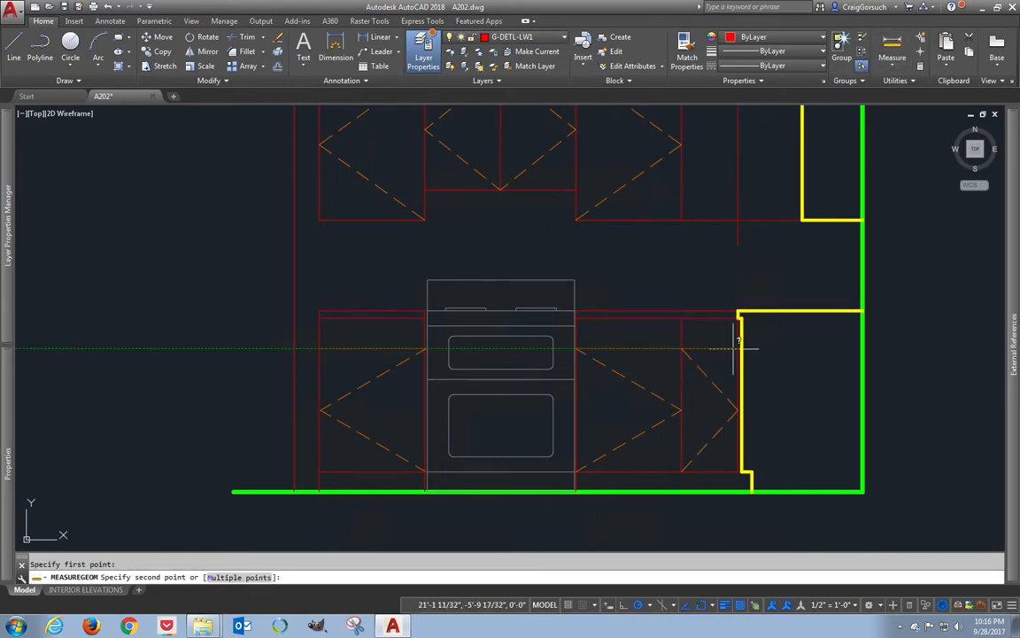
{"action": "left_click", "coordinate": [681, 347]}
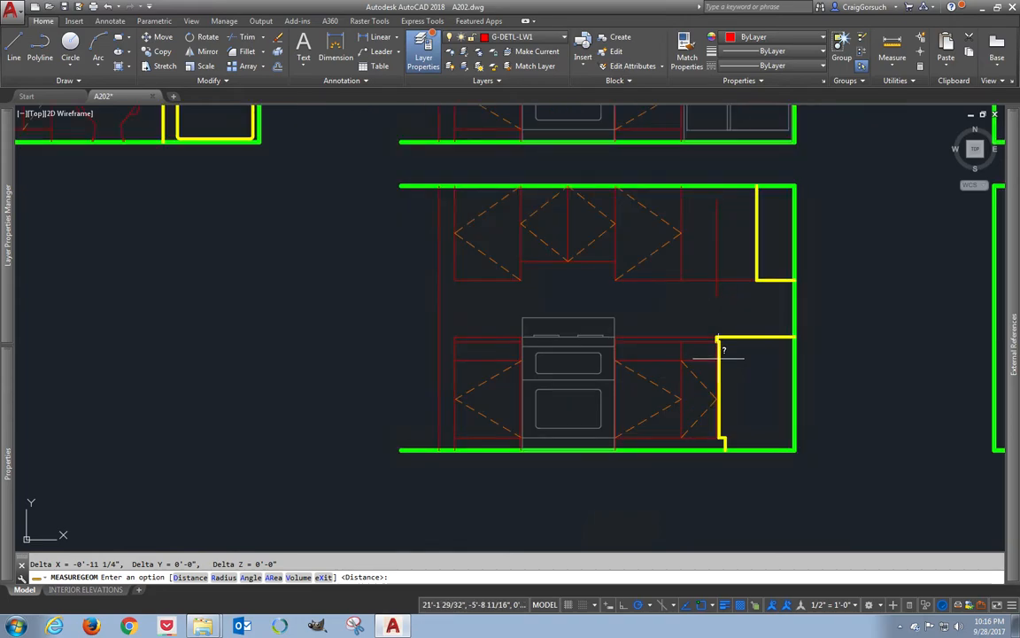
- Stretch the range and adjoining upper and base cabinets 3/4" to the left, widening the narrow base cabinet
{"action": "key", "text": "Escape"}
{"action": "type", "text": "s"}
{"action": "key", "text": "Return"}
{"action": "left_click", "coordinate": [700, 165]}
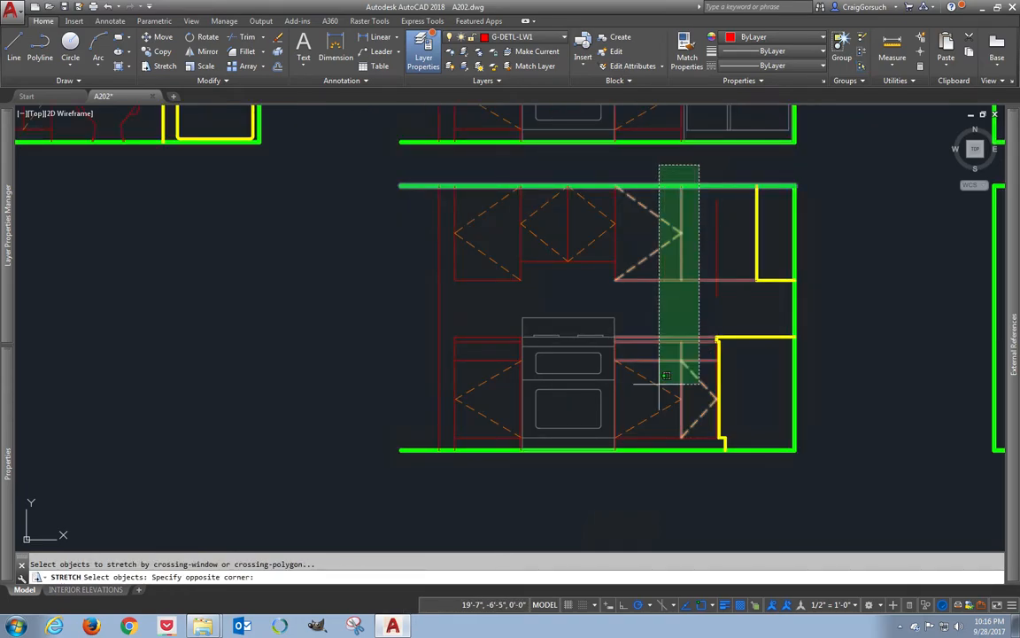
{"action": "left_click", "coordinate": [448, 471]}
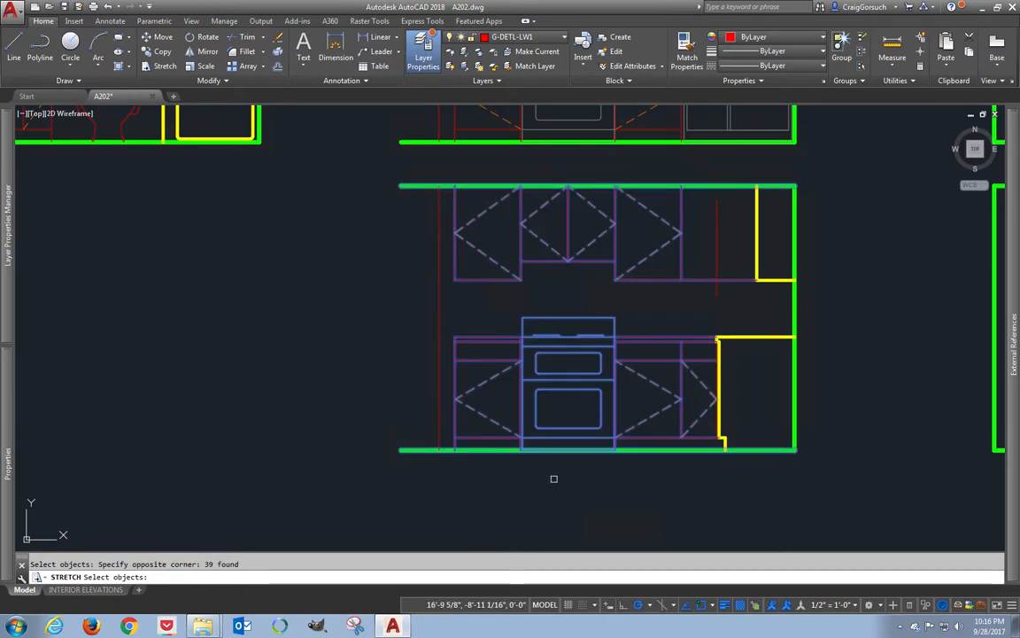
{"action": "key", "text": "Return"}
{"action": "left_click", "coordinate": [605, 479]}
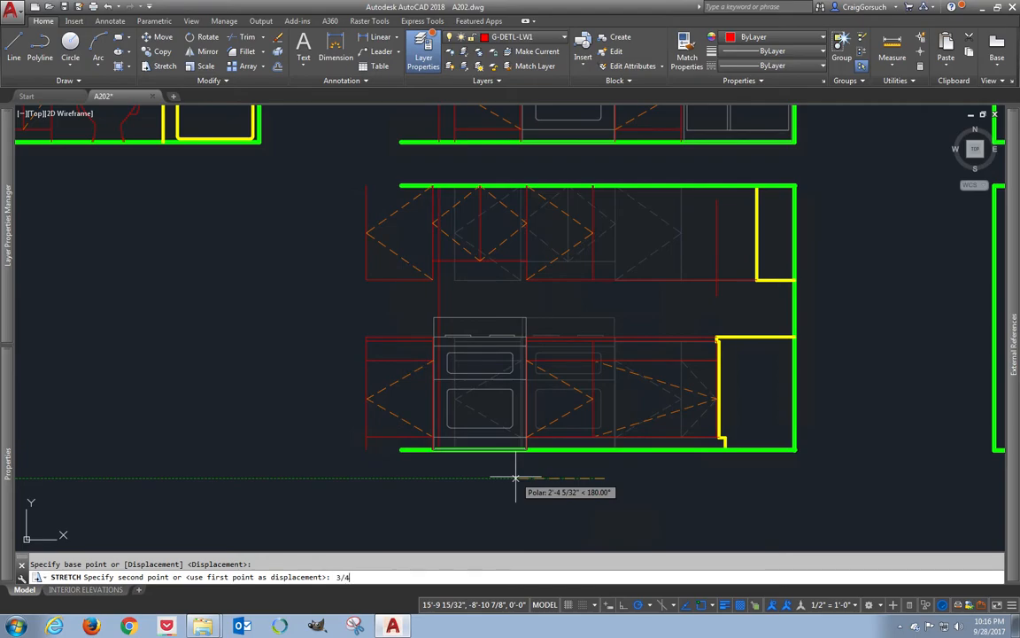
{"action": "key", "text": "Return"}
- Measure the narrow base cabinet's width along its toe-kick line, from the divider to the right edge
{"action": "scroll", "coordinate": [694, 410], "scroll_direction": "up", "scroll_amount": 4}
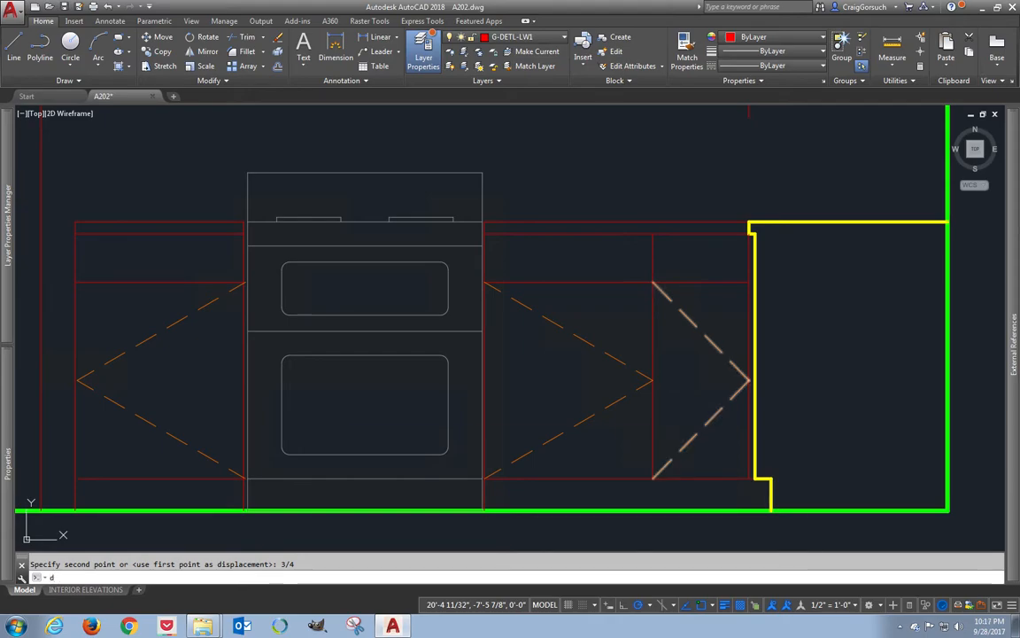
{"action": "key", "text": "Return"}
{"action": "key", "text": "Escape"}
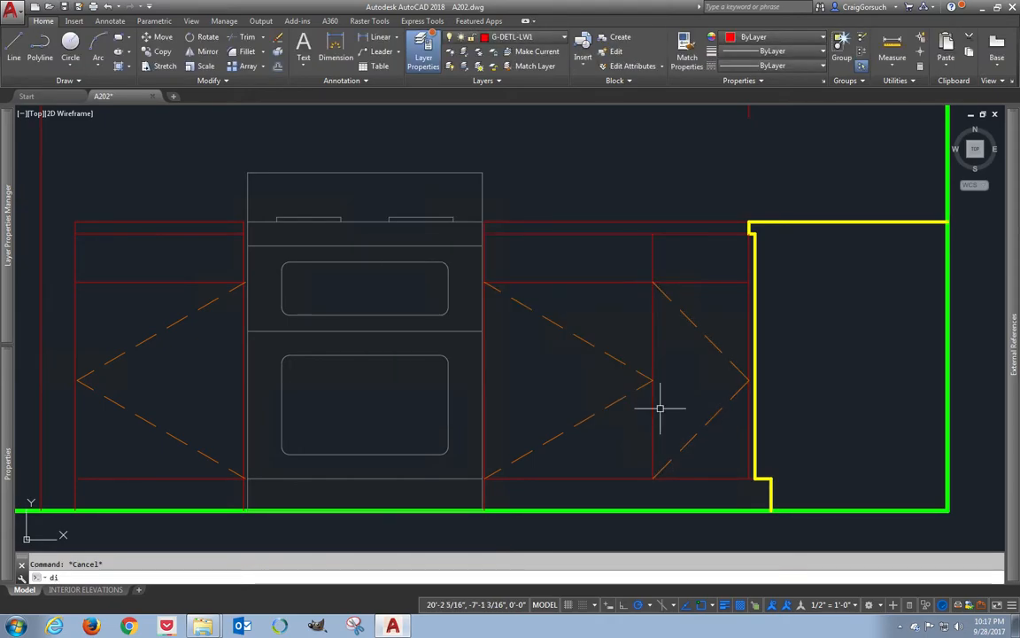
{"action": "type", "text": "di"}
{"action": "key", "text": "Return"}
{"action": "left_click", "coordinate": [653, 478]}
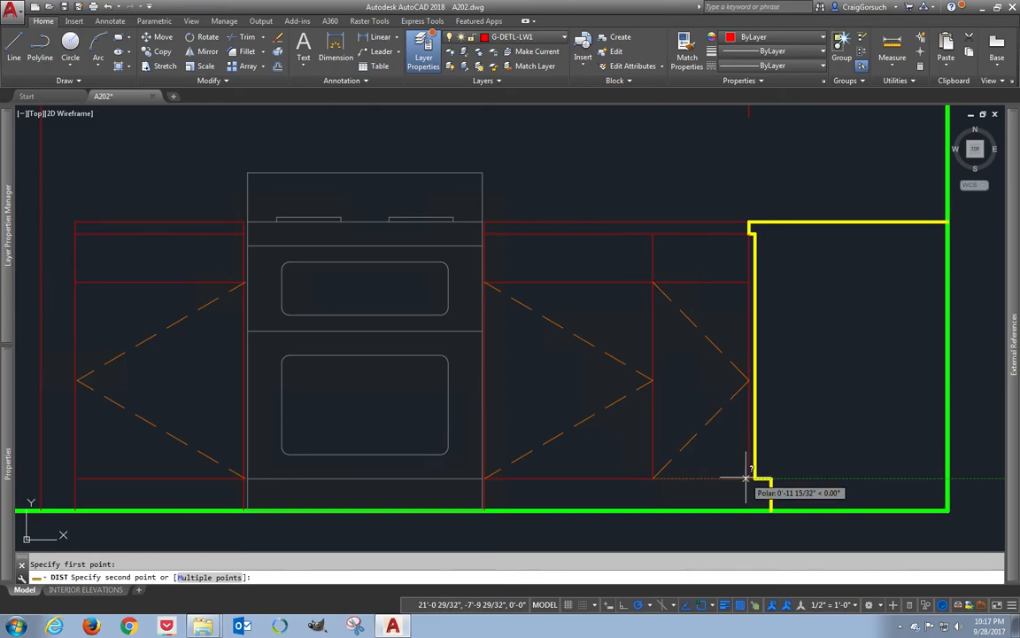
{"action": "left_click", "coordinate": [750, 478]}
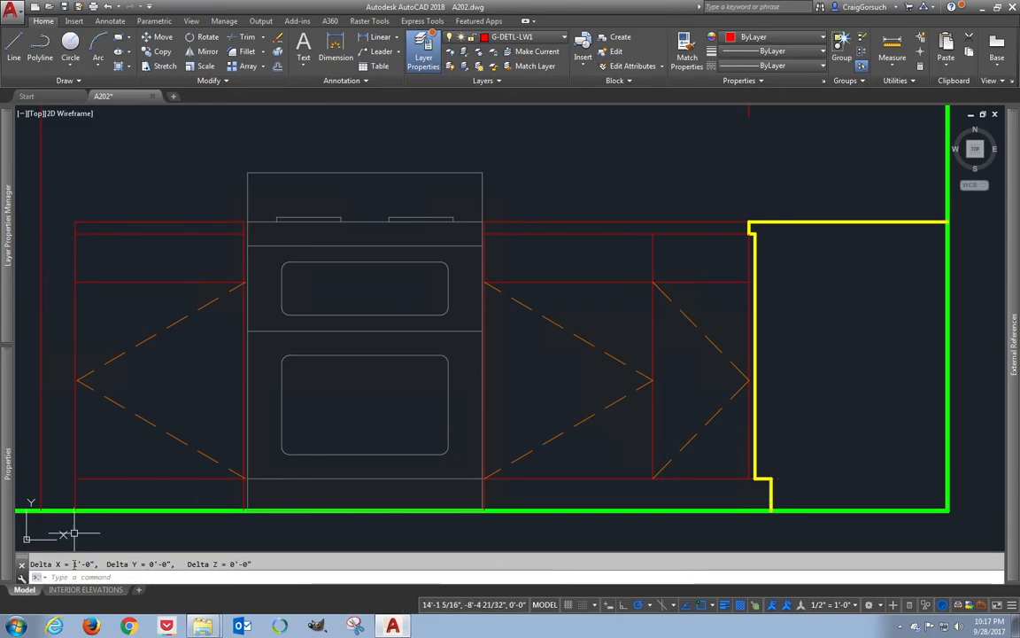
- Offset the vertical line crossing the upper cabinet's bottom edge 12" toward the cut upper cabinet
{"action": "scroll", "coordinate": [78, 545], "scroll_direction": "down", "scroll_amount": 2}
{"action": "middle_click_drag", "start_coordinate": [581, 207], "coordinate": [574, 303]}
{"action": "scroll", "coordinate": [541, 287], "scroll_direction": "up", "scroll_amount": 2}
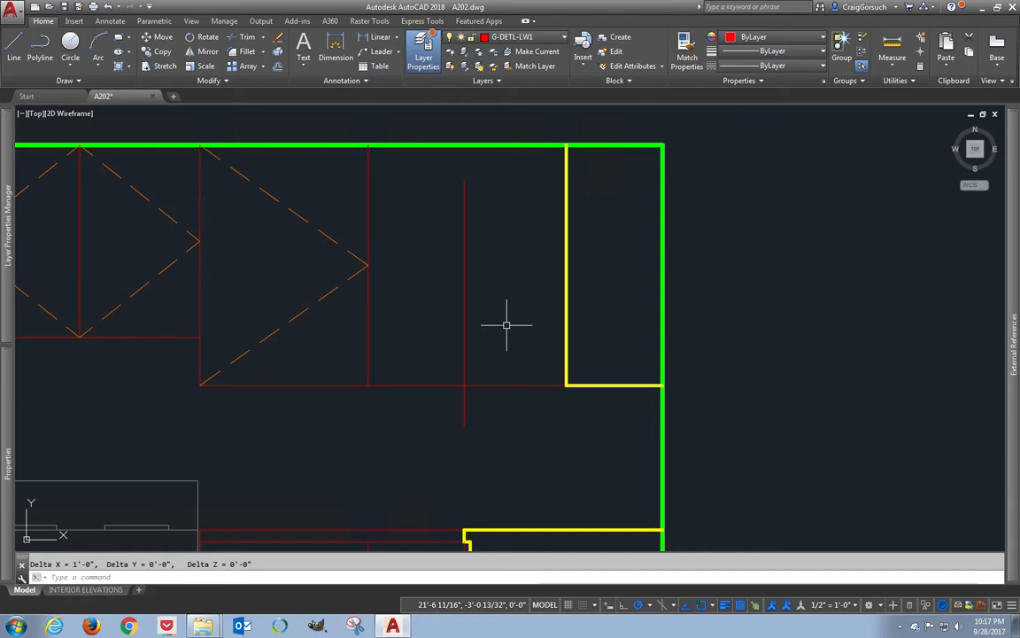
{"action": "key", "text": "Return"}
{"action": "type", "text": "12"}
{"action": "key", "text": "Return"}
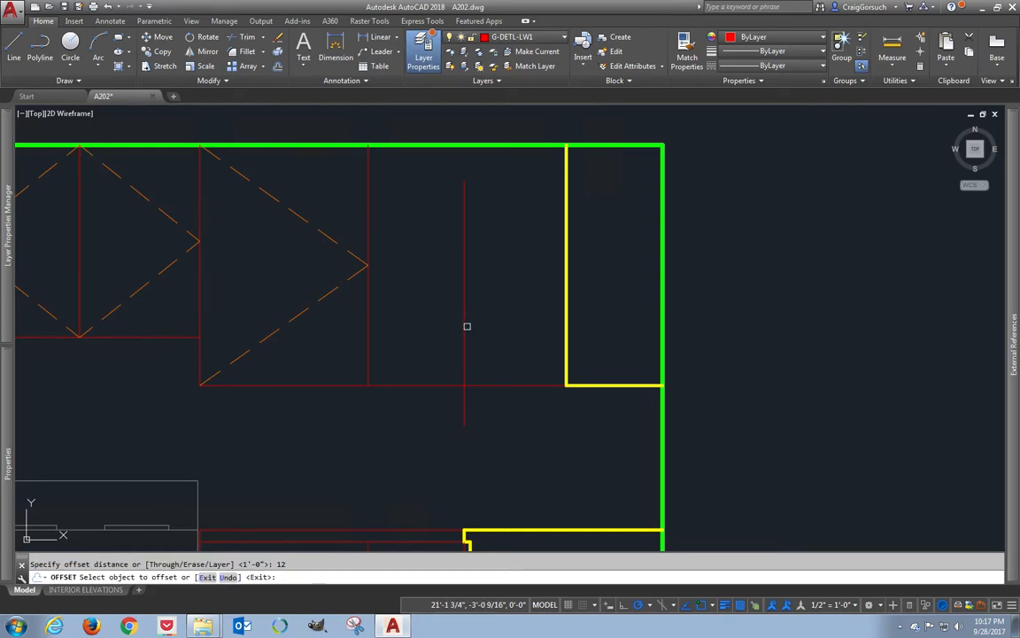
{"action": "left_click", "coordinate": [464, 327]}
{"action": "left_click", "coordinate": [499, 330]}
{"action": "key", "text": "Return"}
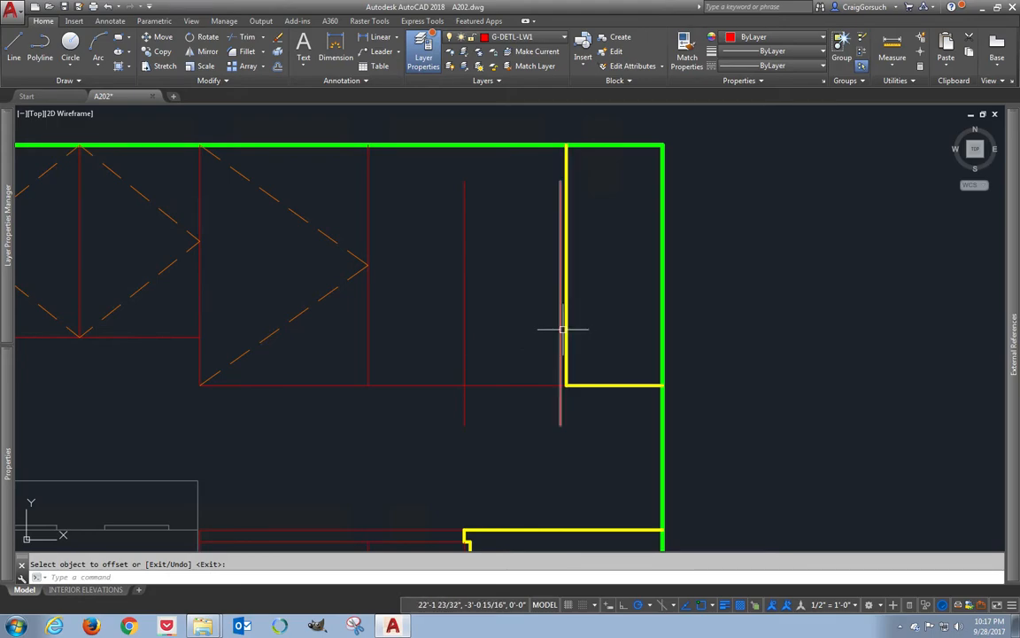
- Extend both vertical lines up to the ceiling and trim off their ends below the upper cabinets' bottom line
{"action": "key", "text": "Escape"}
{"action": "type", "text": "ex"}
{"action": "key", "text": "Return"}
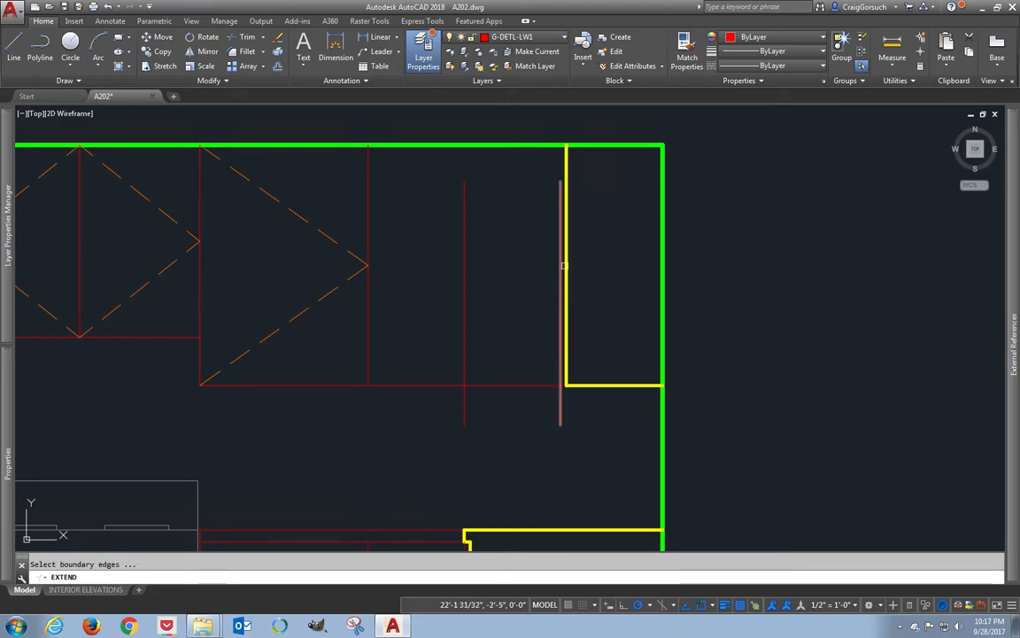
{"action": "key", "text": "Return"}
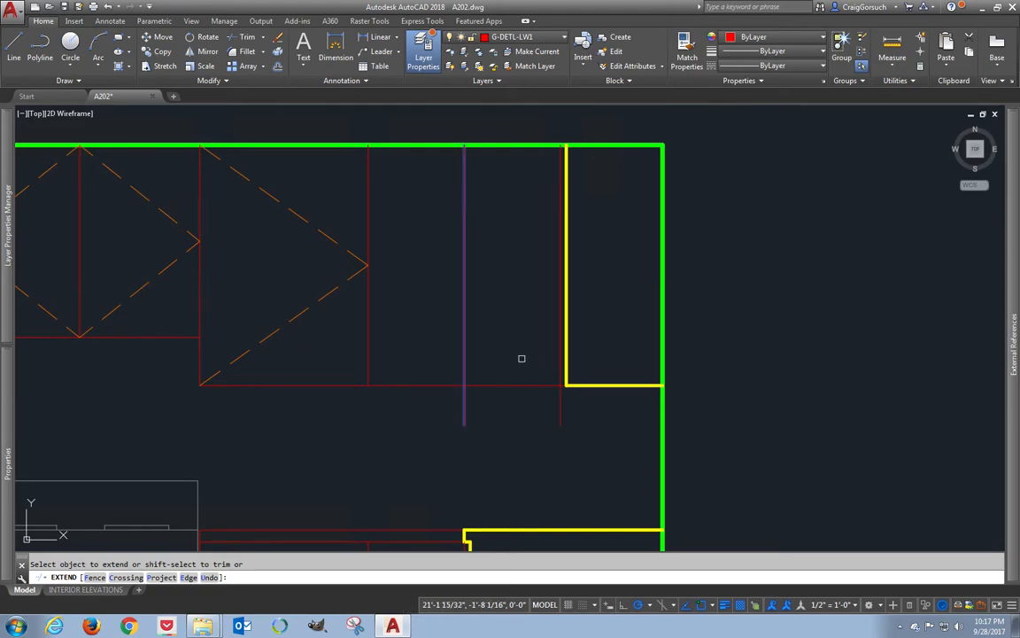
{"action": "left_click", "coordinate": [586, 405]}
{"action": "left_click", "coordinate": [441, 436]}
{"action": "key", "text": "Return"}
- Measure the width of the upper cabinet just right of the range along its bottom line
{"action": "scroll", "coordinate": [462, 417], "scroll_direction": "up", "scroll_amount": 3}
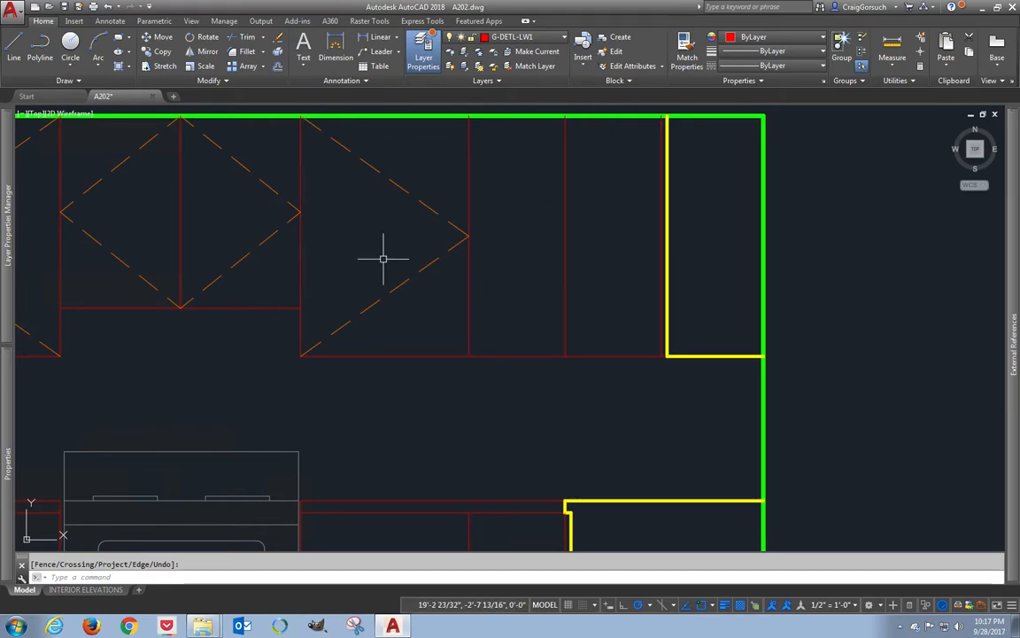
{"action": "type", "text": "i"}
{"action": "key", "text": "Return"}
{"action": "left_click", "coordinate": [304, 354]}
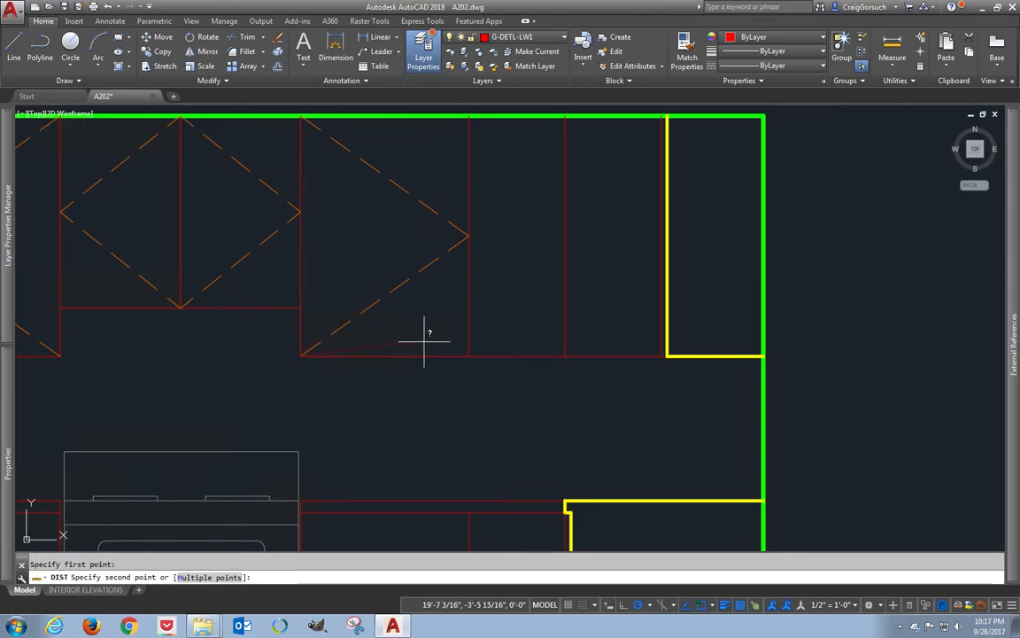
{"action": "left_click", "coordinate": [469, 355]}
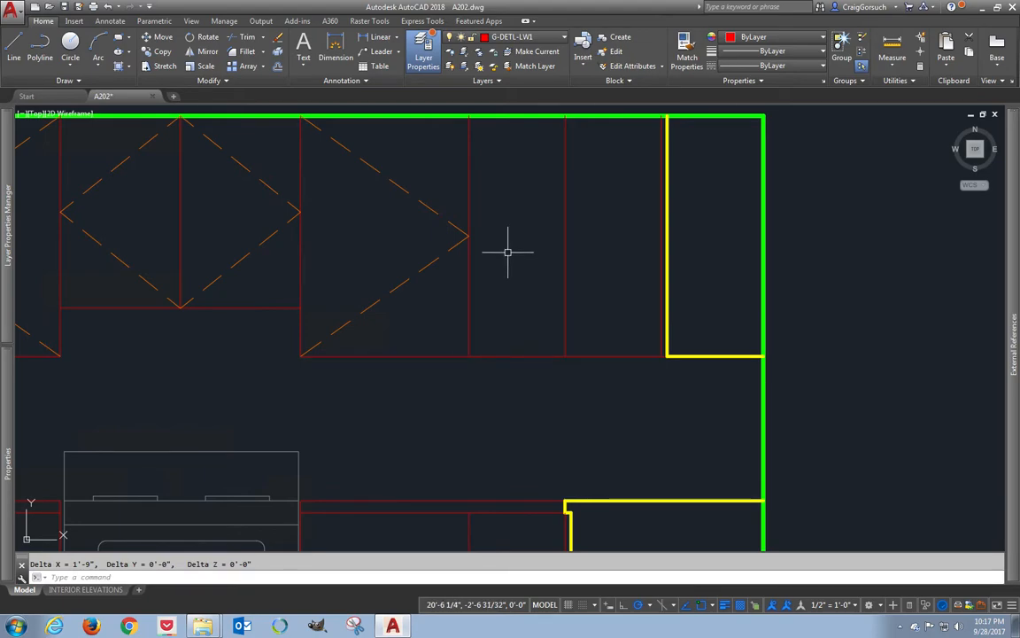
- Erase the middle vertical line between the last upper cabinet and the cut upper cabinet
{"action": "left_click", "coordinate": [564, 245]}
{"action": "type", "text": "e"}
{"action": "key", "text": "Return"}
- Draw a V-shaped door swing polyline in the widened upper cabinet, from its left corners to the right edge's midpoint
{"action": "type", "text": "pl"}
{"action": "key", "text": "Return"}
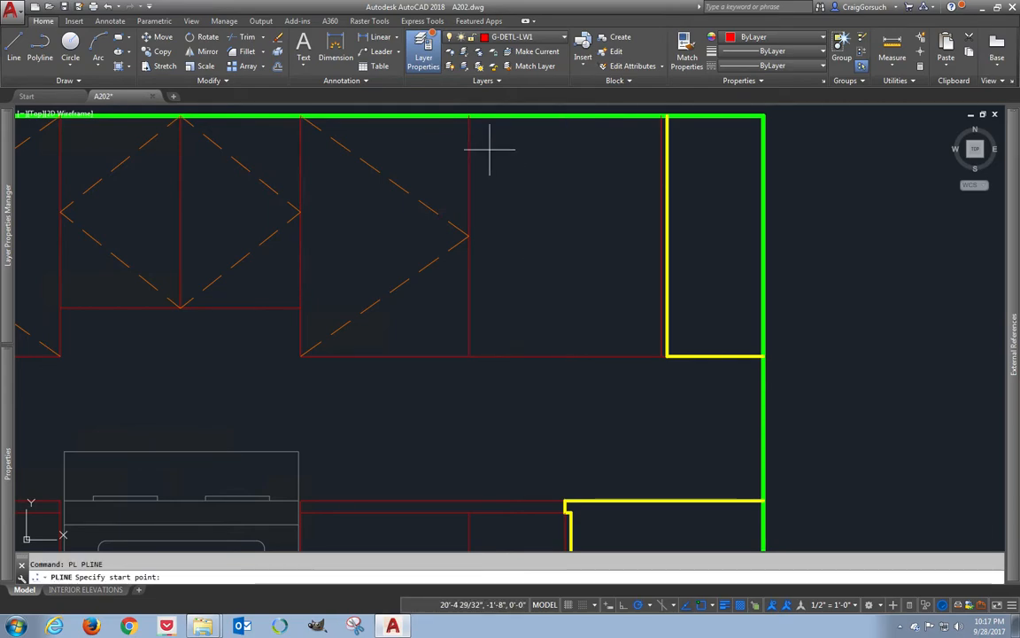
{"action": "left_click", "coordinate": [470, 117]}
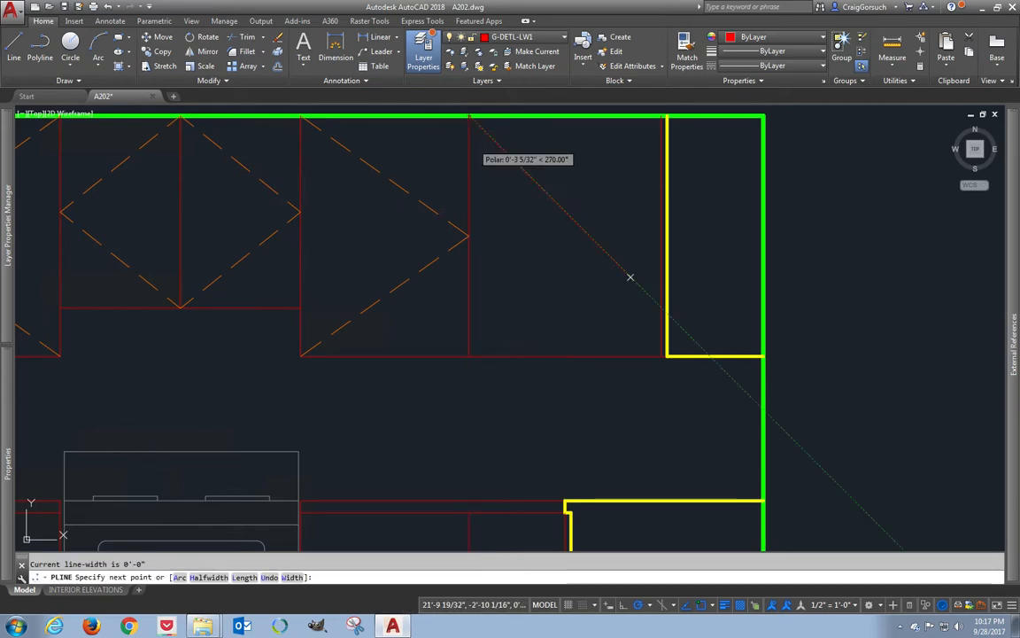
{"action": "left_click", "coordinate": [664, 235]}
{"action": "left_click", "coordinate": [469, 339]}
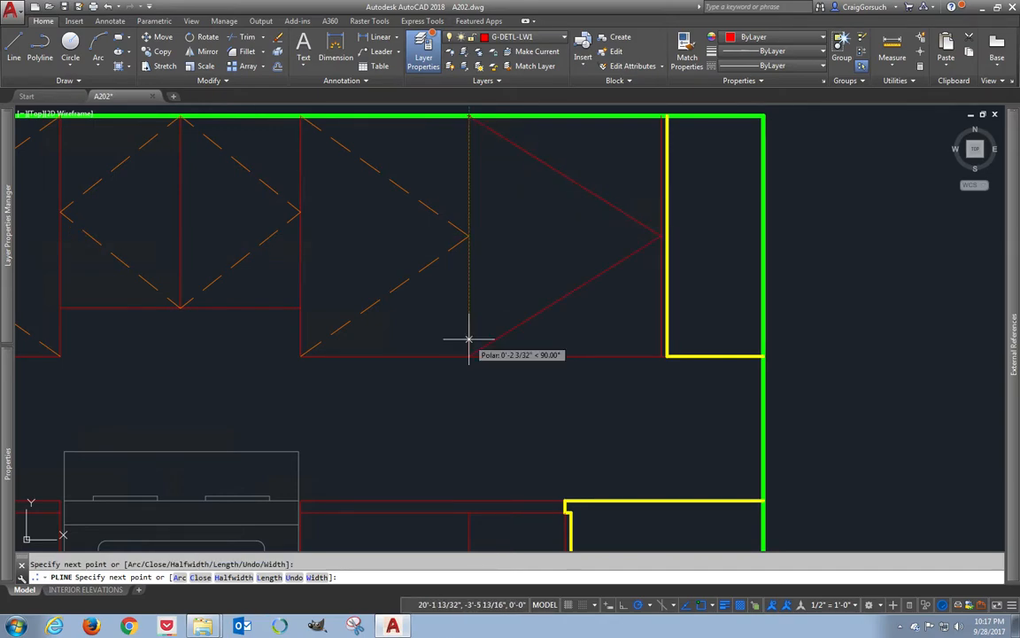
{"action": "key", "text": "Return"}
- Match the new door swing's properties to the dashed swing line of the adjacent upper cabinet
{"action": "type", "text": "ma"}
{"action": "key", "text": "Return"}
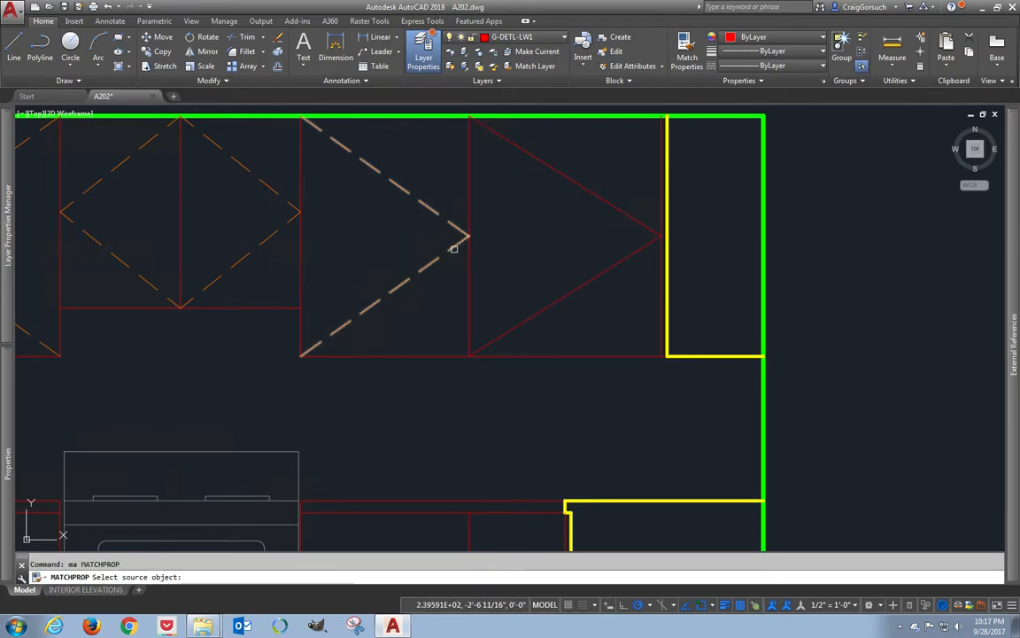
{"action": "left_click", "coordinate": [443, 254]}
{"action": "left_click", "coordinate": [518, 320]}
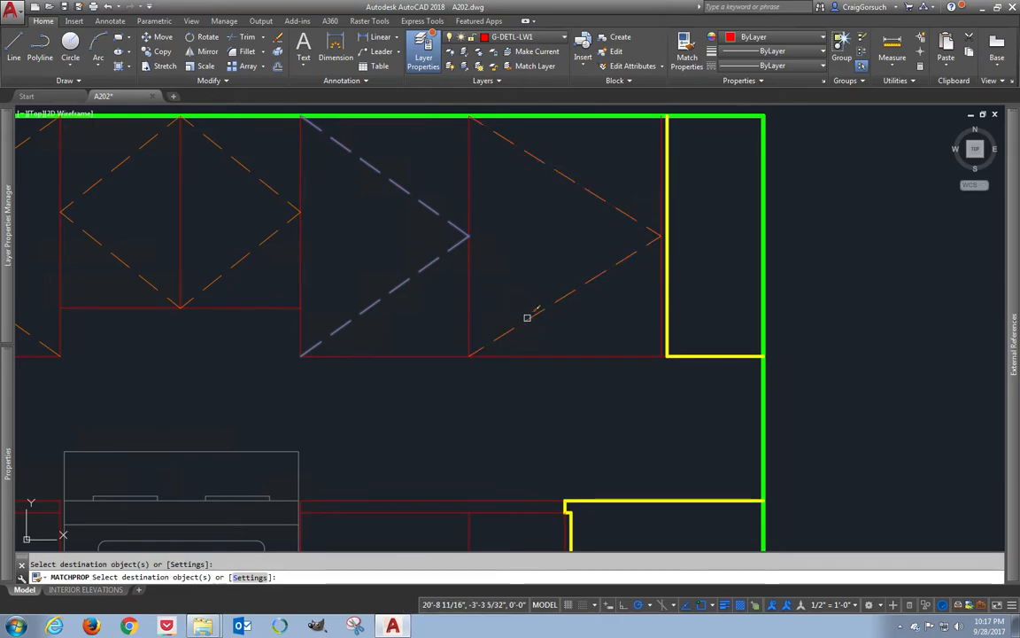
{"action": "key", "text": "Return"}
- Erase the empty lower room outline to the right of the finished range elevation with cut cabinets
{"action": "scroll", "coordinate": [538, 295], "scroll_direction": "down", "scroll_amount": 2}
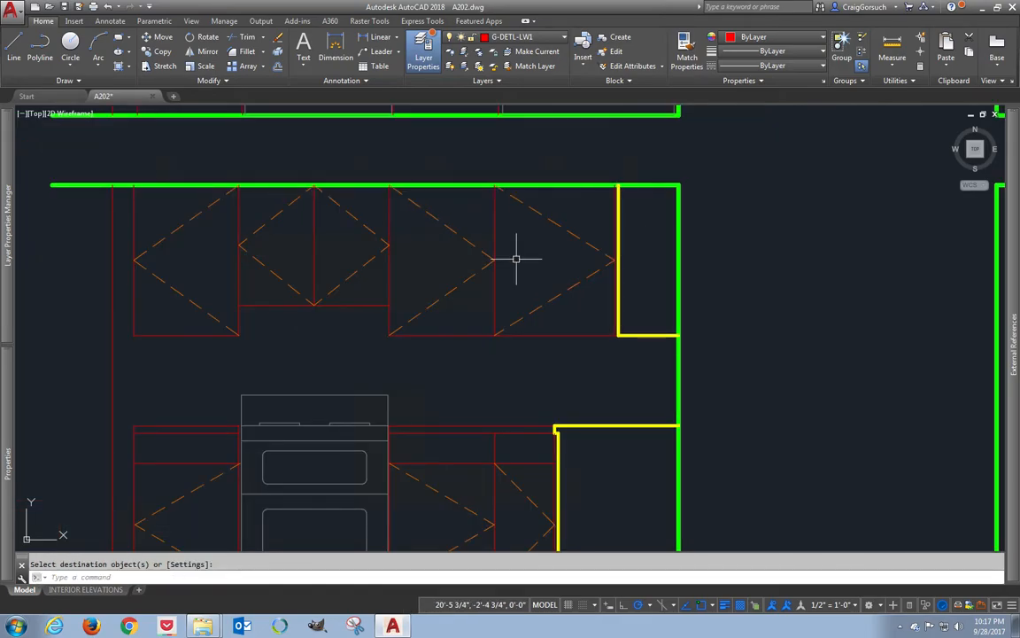
{"action": "middle_click_drag", "start_coordinate": [531, 258], "coordinate": [606, 257]}
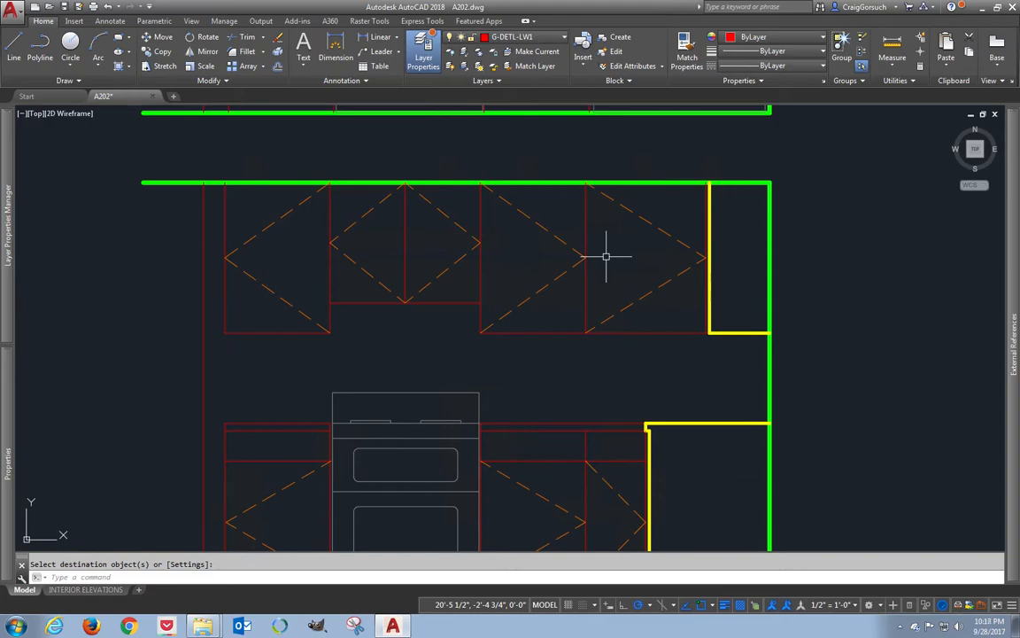
{"action": "scroll", "coordinate": [553, 199], "scroll_direction": "down", "scroll_amount": 4}
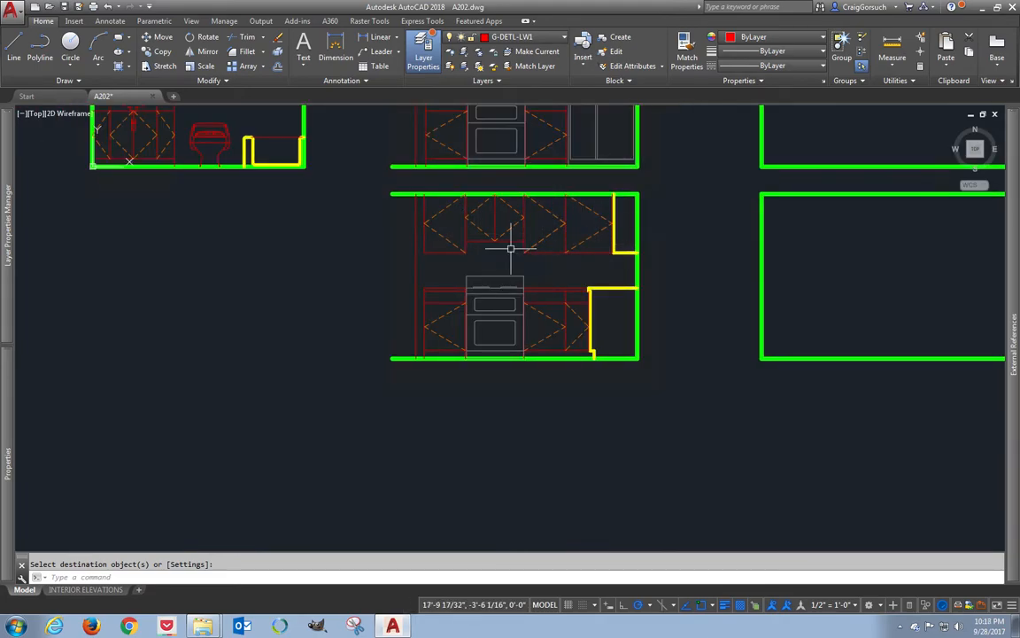
{"action": "mouse_move", "coordinate": [503, 247]}
{"action": "middle_mouse_down"}
{"action": "mouse_move", "coordinate": [371, 294]}
{"action": "mouse_move", "coordinate": [337, 391]}
{"action": "middle_mouse_up"}
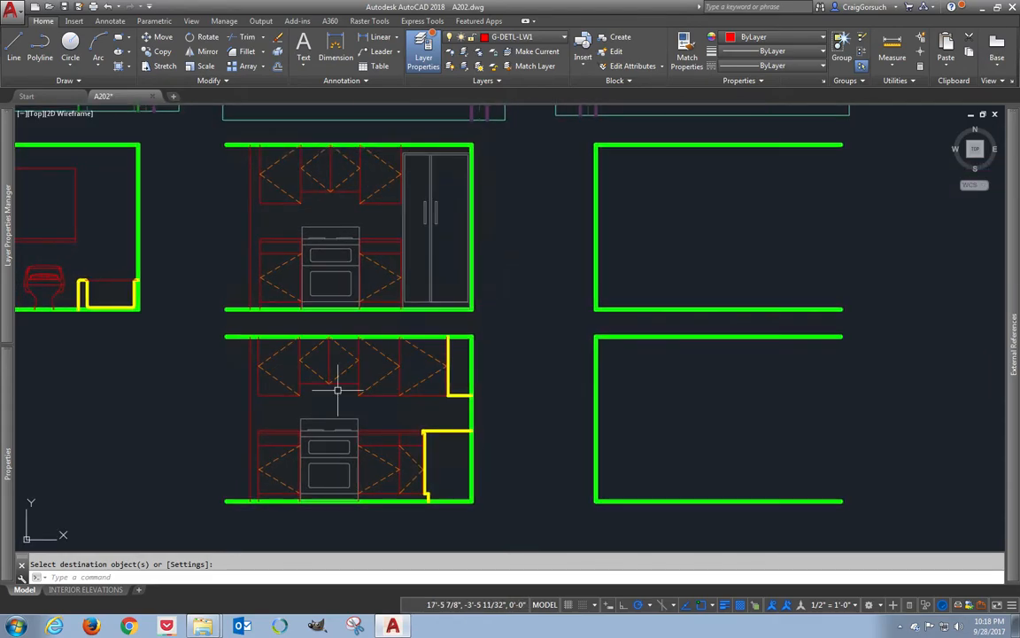
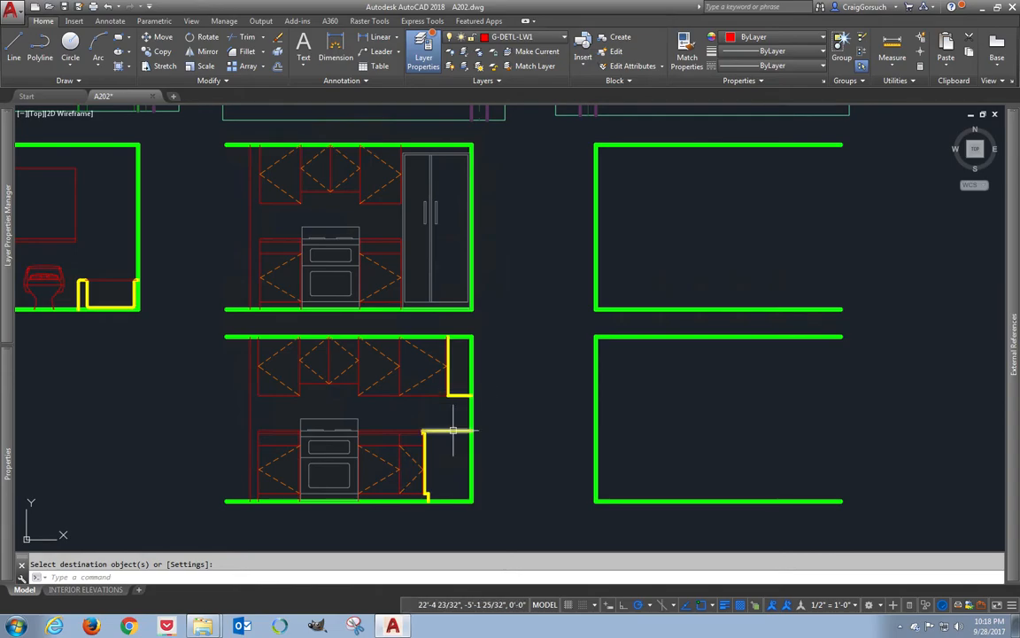
{"action": "key", "text": "Return"}
{"action": "left_click", "coordinate": [640, 520]}
{"action": "left_click", "coordinate": [585, 351]}
{"action": "key", "text": "Return"}
- Draw a vertical ray from the dishwasher's lower right corner in the plan down through the empty elevation outline
{"action": "mouse_move", "coordinate": [671, 245]}
{"action": "middle_mouse_down"}
{"action": "mouse_move", "coordinate": [635, 285]}
{"action": "mouse_move", "coordinate": [577, 393]}
{"action": "middle_mouse_up"}
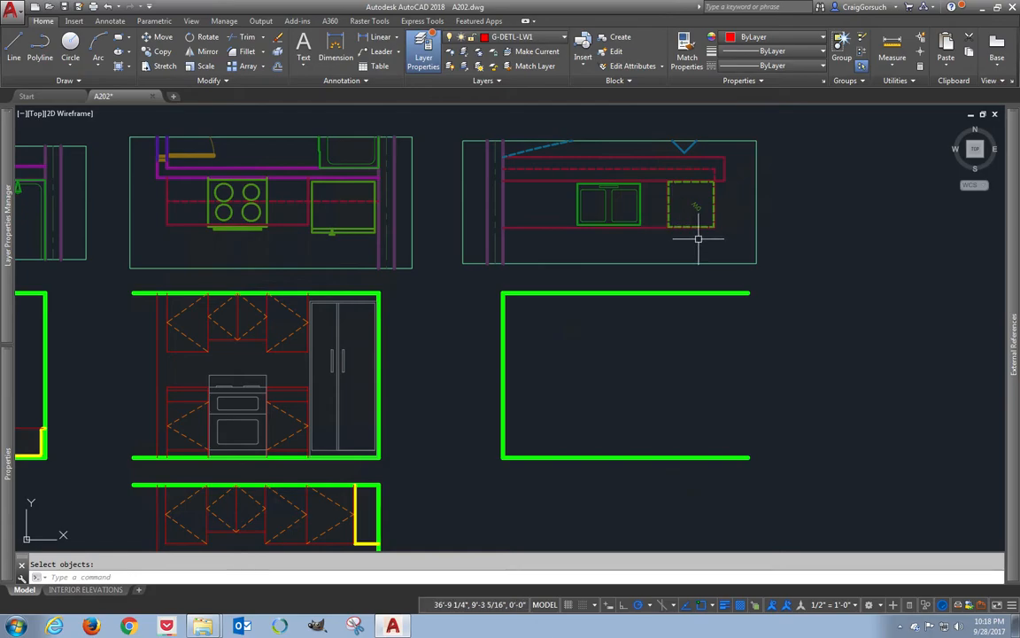
{"action": "scroll", "coordinate": [698, 238], "scroll_direction": "up", "scroll_amount": 2}
{"action": "key", "text": "Return"}
{"action": "left_click", "coordinate": [723, 220]}
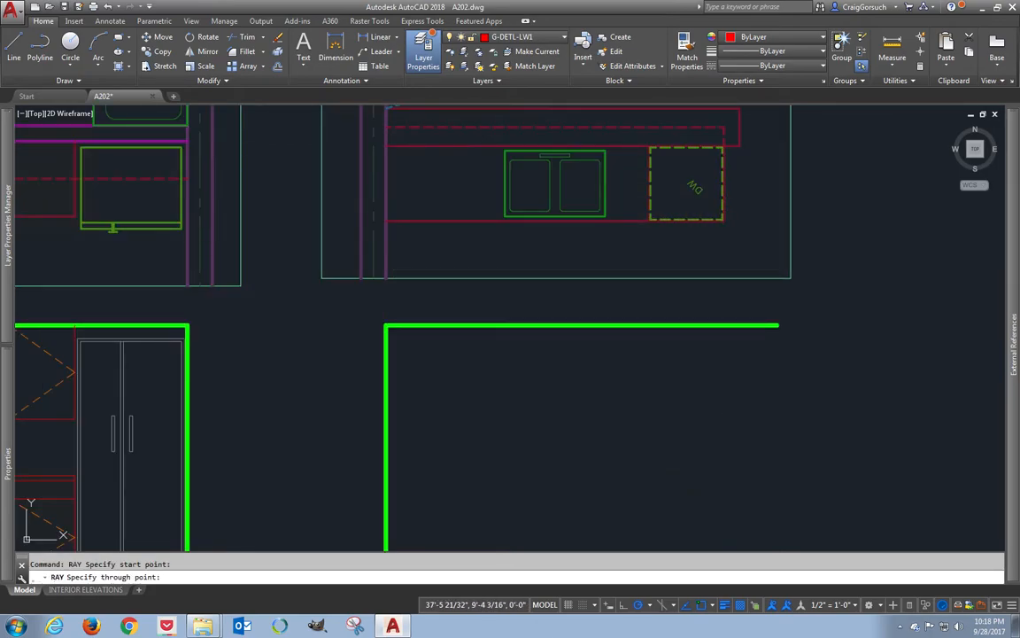
{"action": "middle_click_drag", "start_coordinate": [690, 360], "coordinate": [729, 267]}
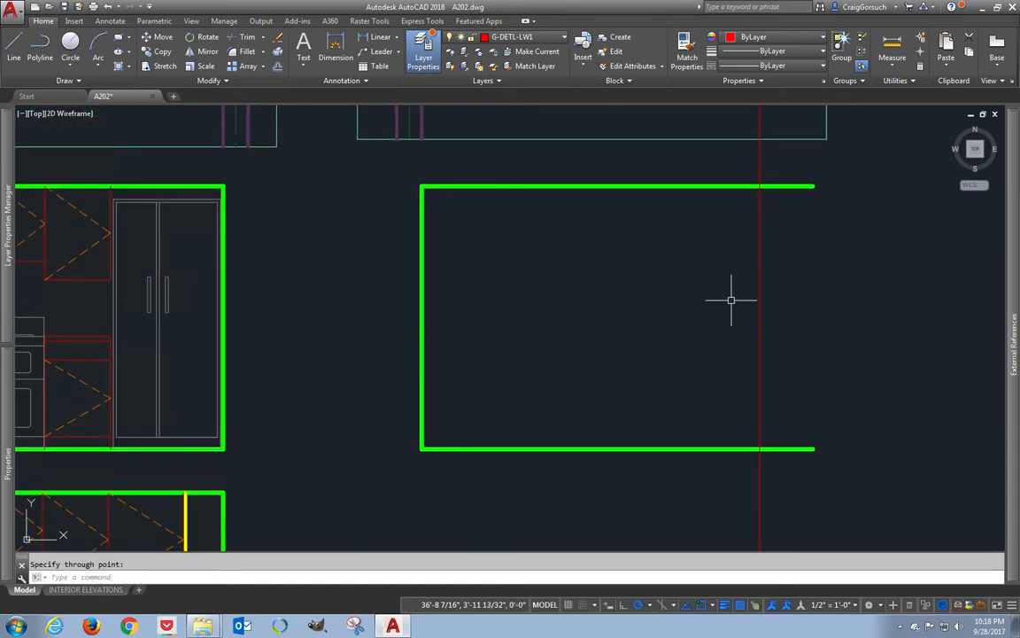
- Offset the dishwasher ray 1.5" to the left
{"action": "type", "text": "o"}
{"action": "key", "text": "Return"}
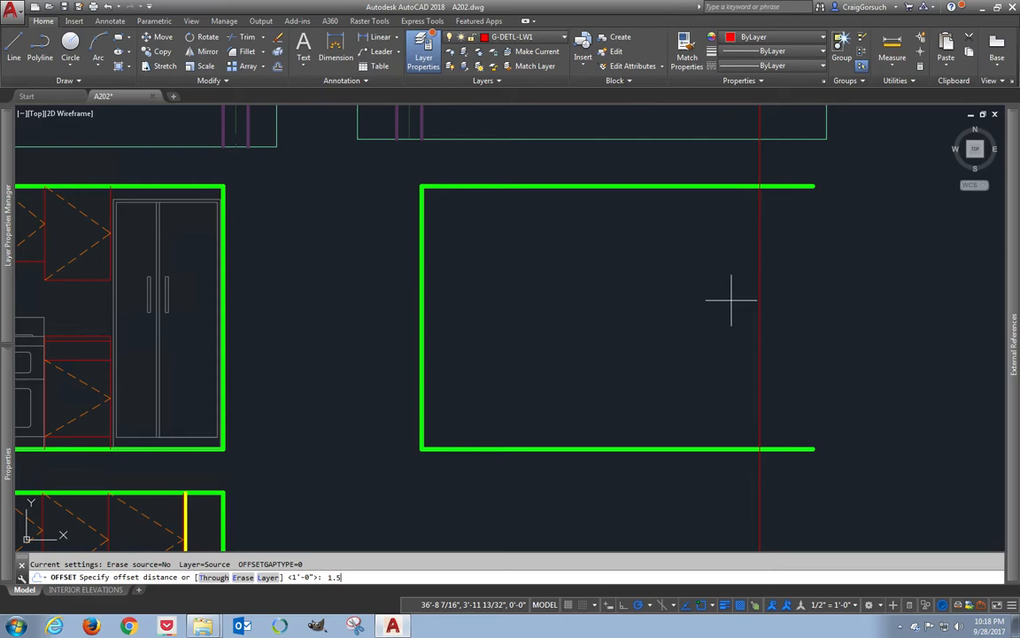
{"action": "key", "text": "Return"}
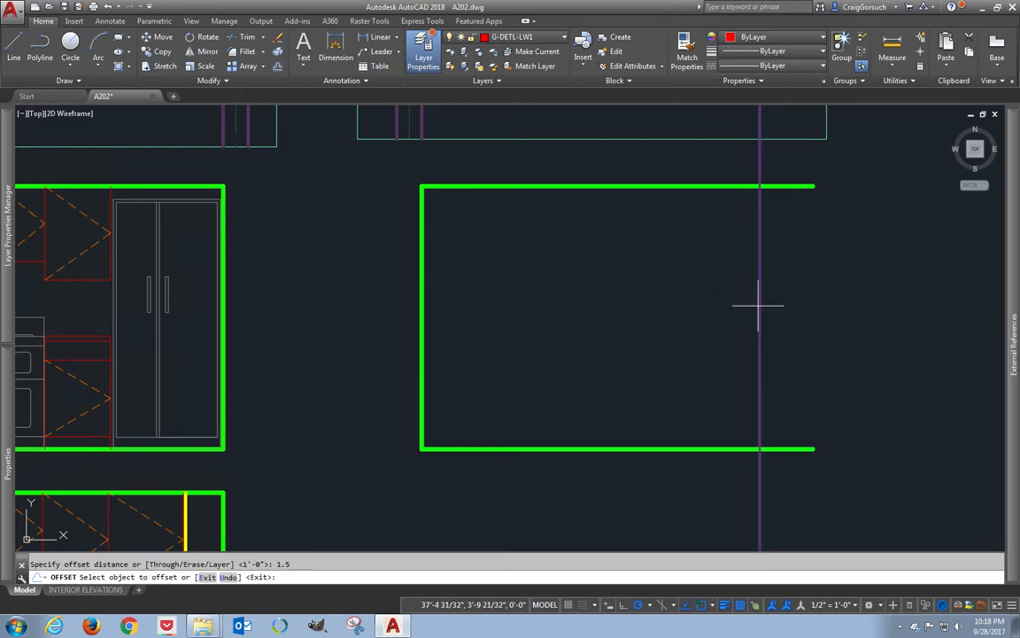
{"action": "left_click", "coordinate": [757, 306]}
{"action": "left_click", "coordinate": [706, 306]}
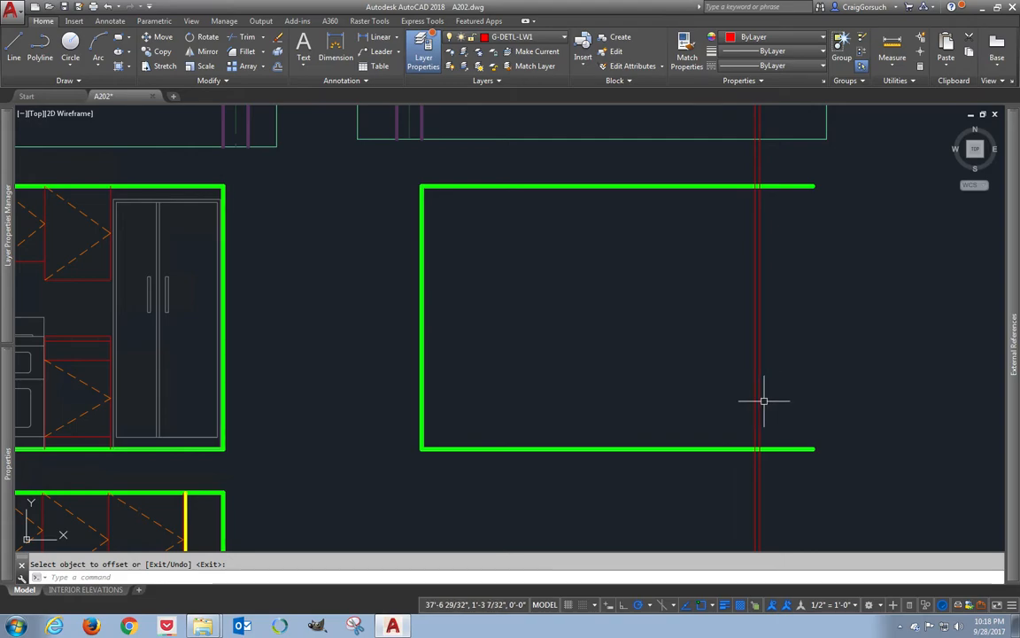
- Offset the inner ray 24" to the left to mark the dishwasher's other side
{"action": "middle_click_drag", "start_coordinate": [786, 279], "coordinate": [813, 400]}
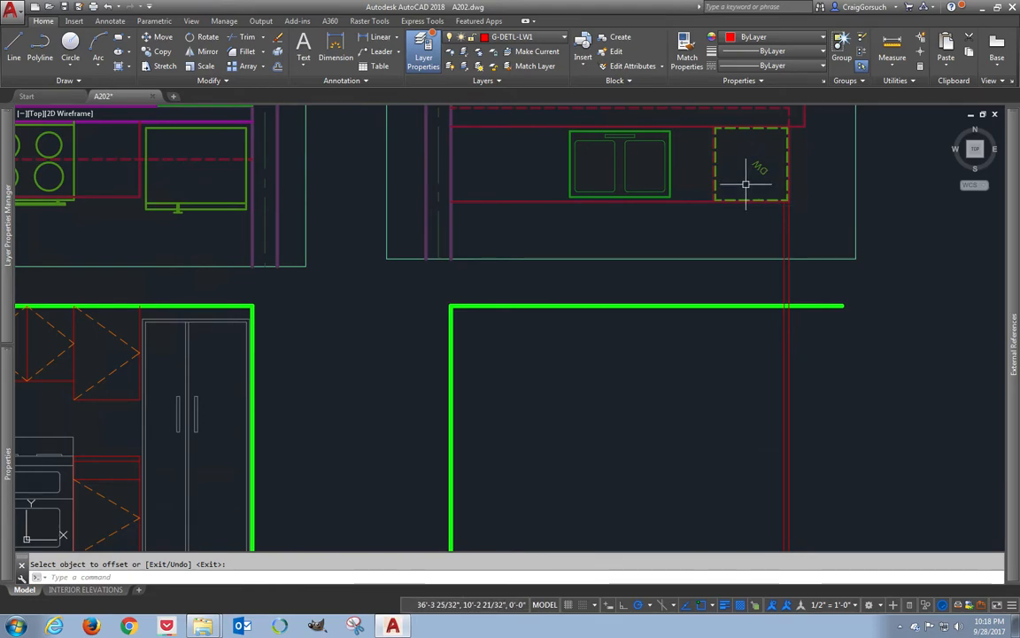
{"action": "middle_click_drag", "start_coordinate": [735, 270], "coordinate": [729, 191]}
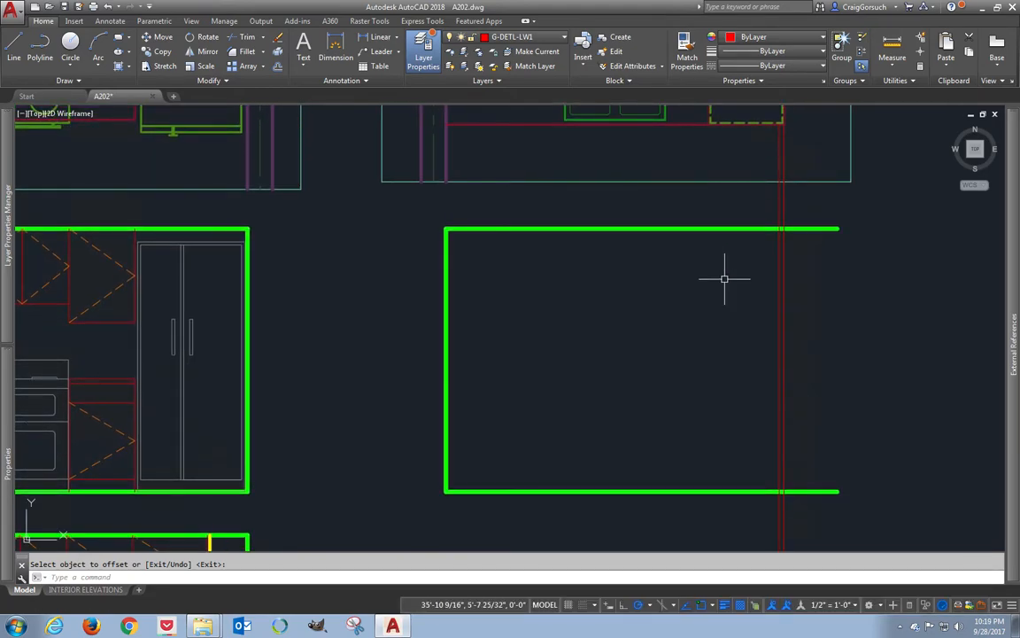
{"action": "key", "text": "Return"}
{"action": "key", "text": "Return"}
{"action": "type", "text": "24"}
{"action": "key", "text": "Return"}
{"action": "left_click", "coordinate": [778, 285]}
{"action": "left_click", "coordinate": [681, 290]}
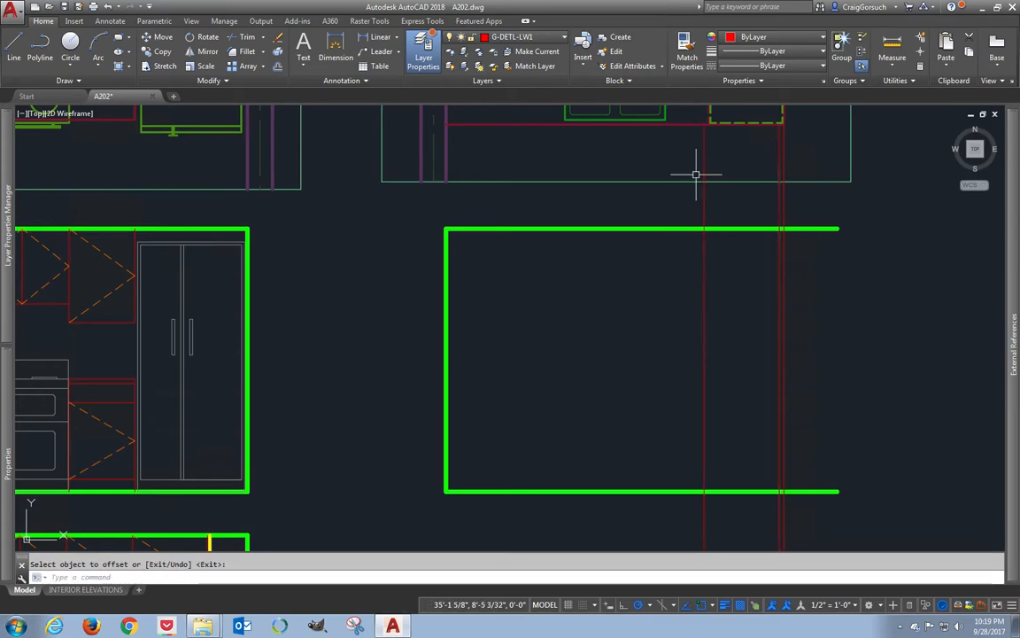
{"action": "middle_click_drag", "start_coordinate": [696, 174], "coordinate": [655, 333]}
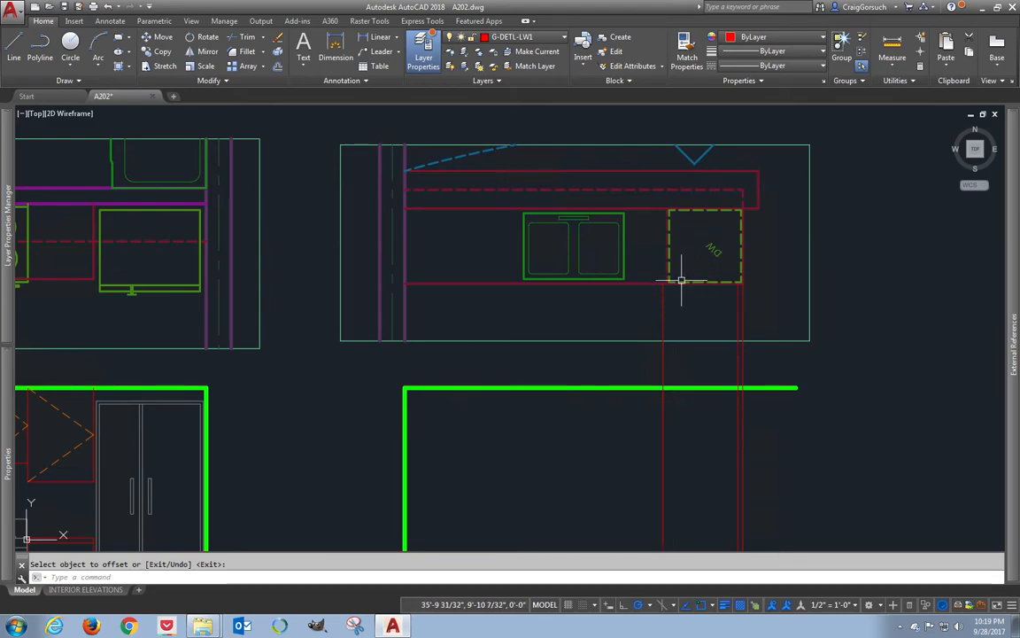
- Open the referenced A101 floor plan drawing from the sink-side kitchen xref and switch to its model space
{"action": "key", "text": "Escape"}
{"action": "left_click", "coordinate": [681, 282]}
{"action": "right_click", "coordinate": [684, 289]}
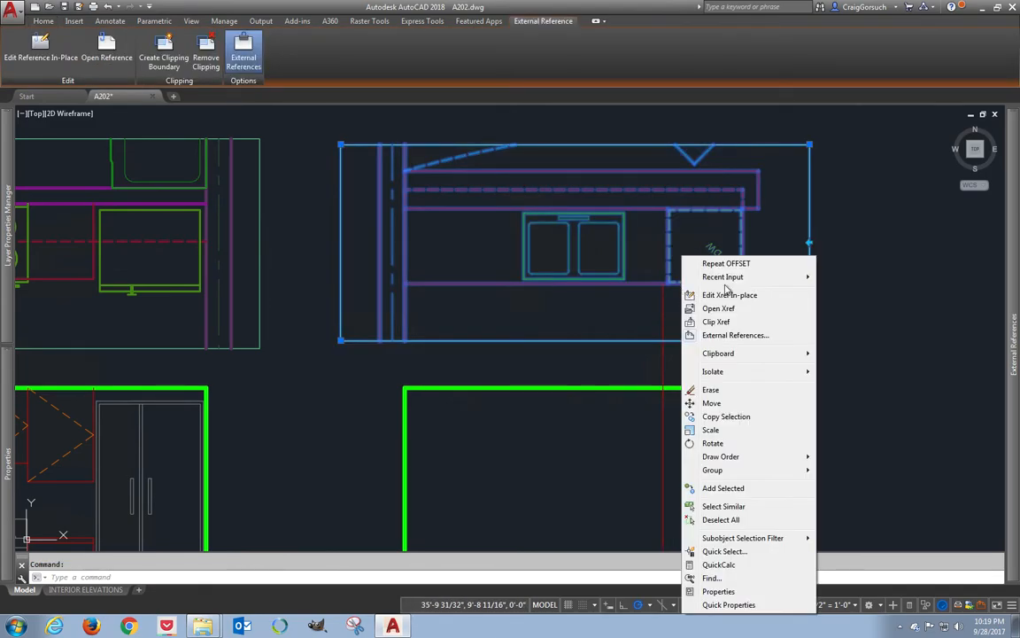
{"action": "left_click", "coordinate": [719, 309]}
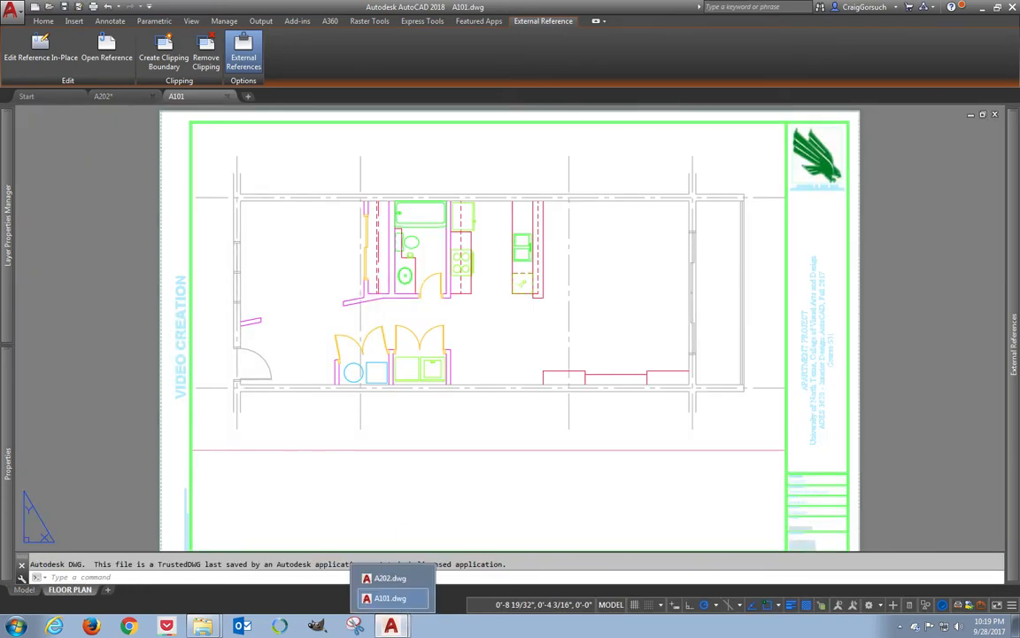
{"action": "left_click", "coordinate": [25, 589]}
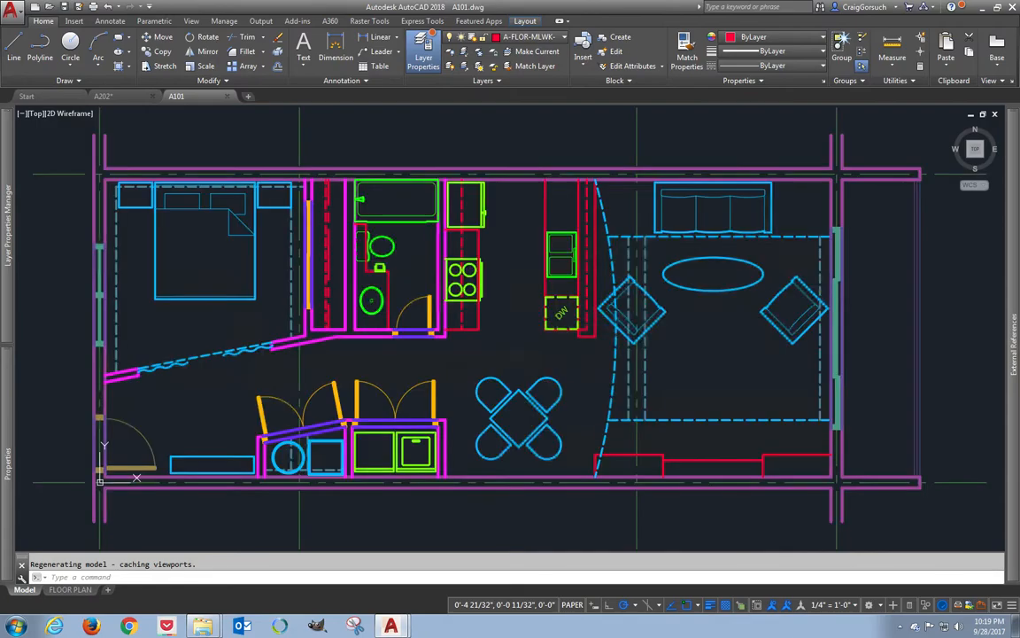
- Move the dishwasher and the cabinet line above it 1.5 inches straight up toward the sink
{"action": "scroll", "coordinate": [571, 329], "scroll_direction": "up", "scroll_amount": 6}
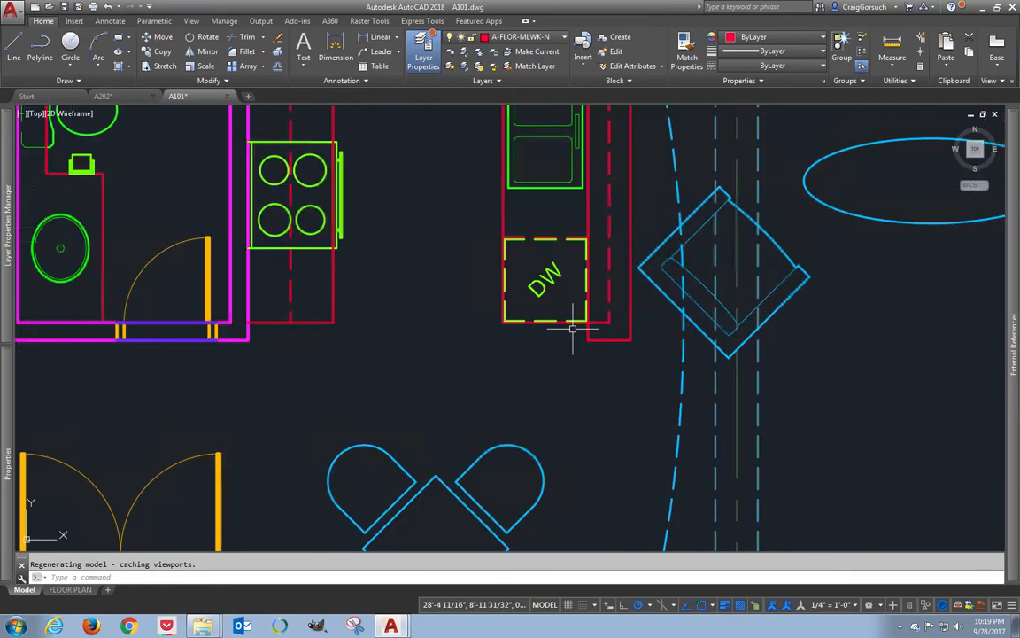
{"action": "type", "text": "m"}
{"action": "key", "text": "Return"}
{"action": "left_click", "coordinate": [584, 218]}
{"action": "left_click", "coordinate": [517, 442]}
{"action": "key", "text": "Return"}
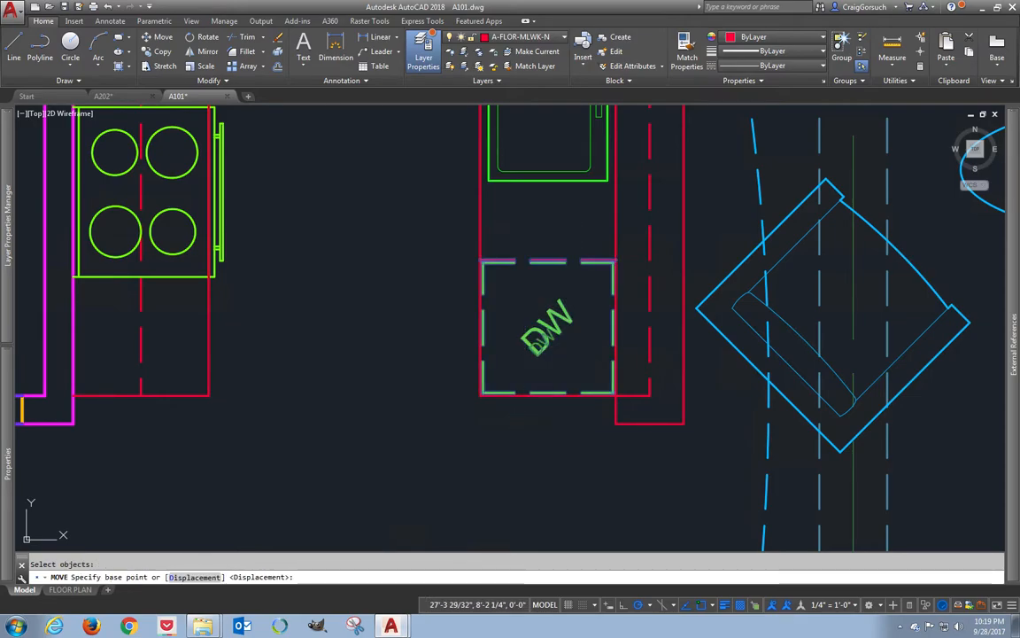
{"action": "left_click", "coordinate": [520, 459]}
{"action": "type", "text": "1"}
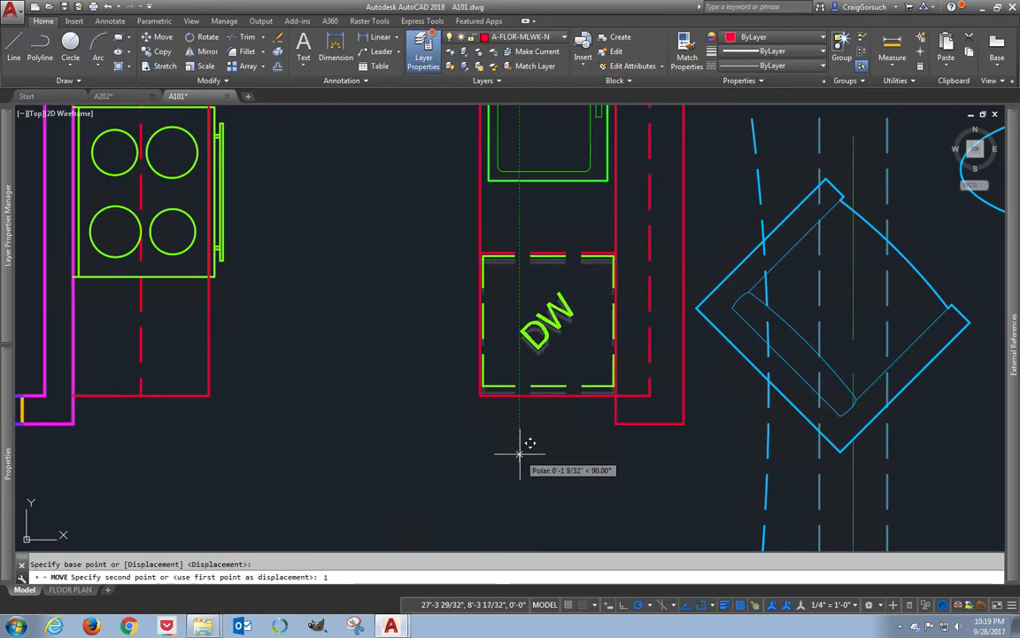
{"action": "type", "text": ".5"}
{"action": "key", "text": "Return"}
- Mirror the dashed line above the dishwasher to its lower side about the dishwasher's midpoint, keeping the original
{"action": "type", "text": "mi"}
{"action": "key", "text": "Return"}
{"action": "left_click", "coordinate": [547, 250]}
{"action": "key", "text": "Return"}
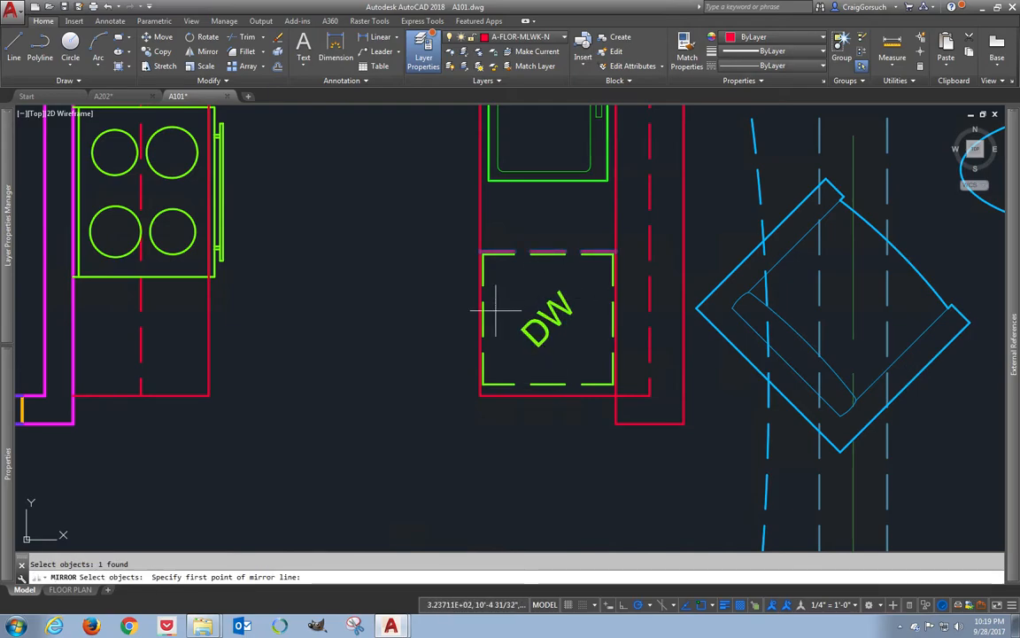
{"action": "left_click", "coordinate": [482, 319]}
{"action": "left_click", "coordinate": [484, 382]}
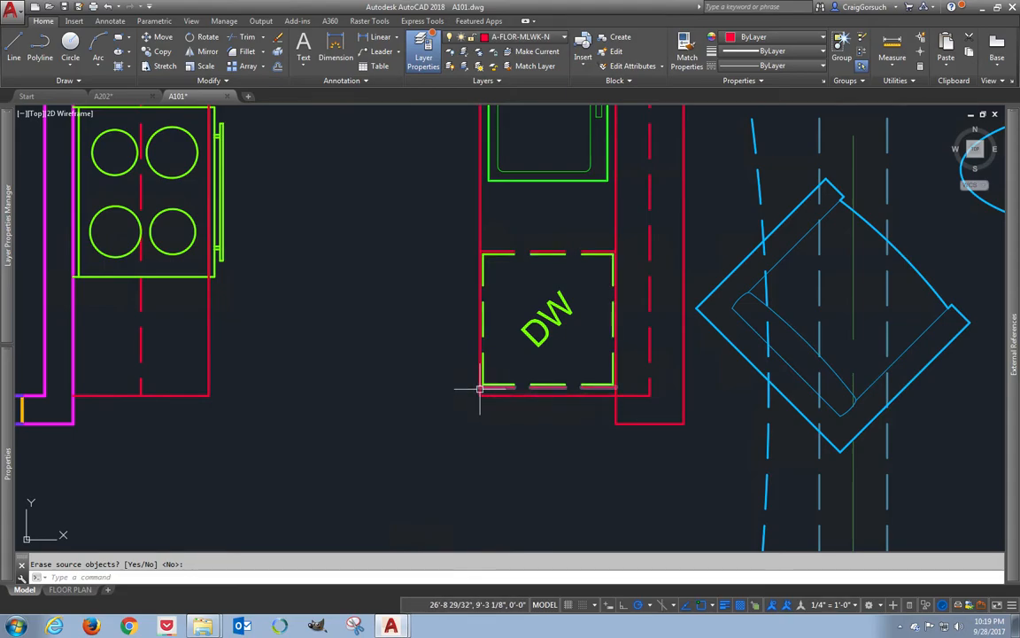
- Copy the dashed line above the dishwasher from its right end onto the midpoint of the sink
{"action": "middle_click_drag", "start_coordinate": [485, 230], "coordinate": [515, 474]}
{"action": "scroll", "coordinate": [516, 474], "scroll_direction": "up", "scroll_amount": 2}
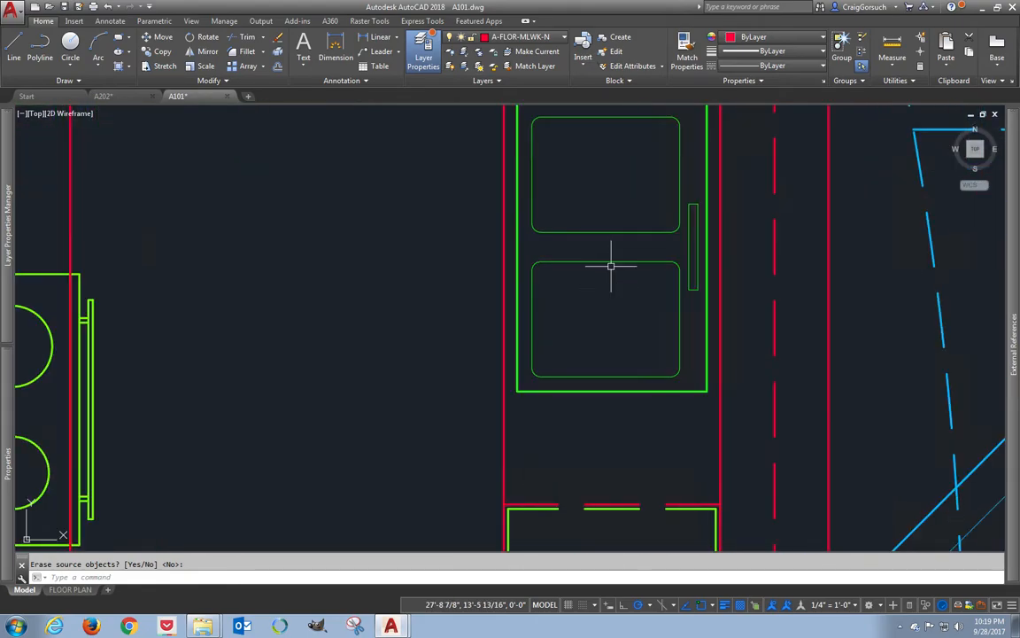
{"action": "scroll", "coordinate": [607, 168], "scroll_direction": "down", "scroll_amount": 2}
{"action": "middle_click_drag", "start_coordinate": [626, 255], "coordinate": [610, 303]}
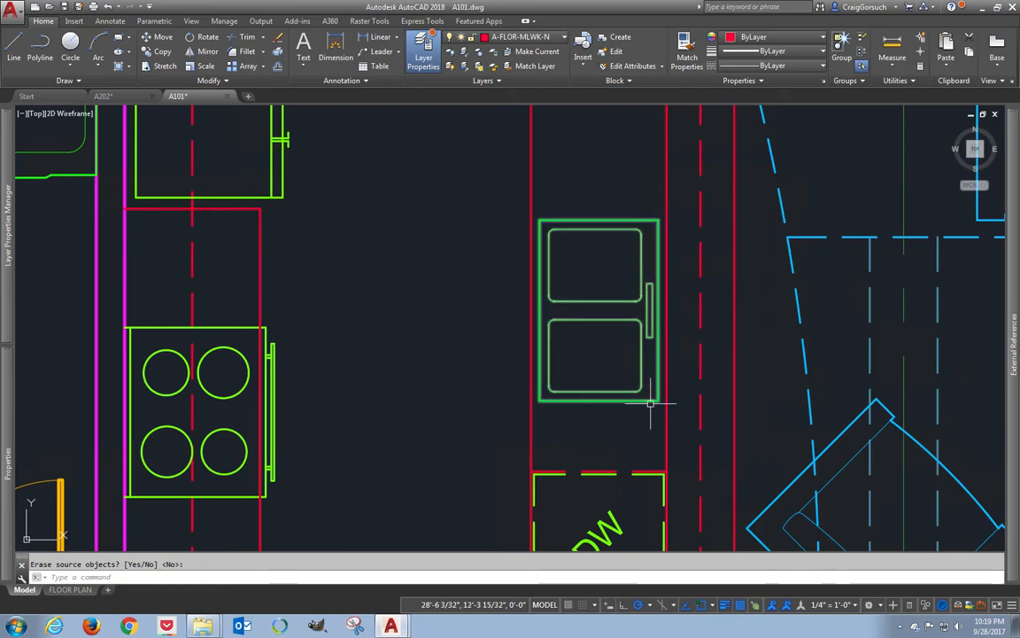
{"action": "key", "text": "Return"}
{"action": "left_click", "coordinate": [651, 472]}
{"action": "type", "text": "co"}
{"action": "key", "text": "Return"}
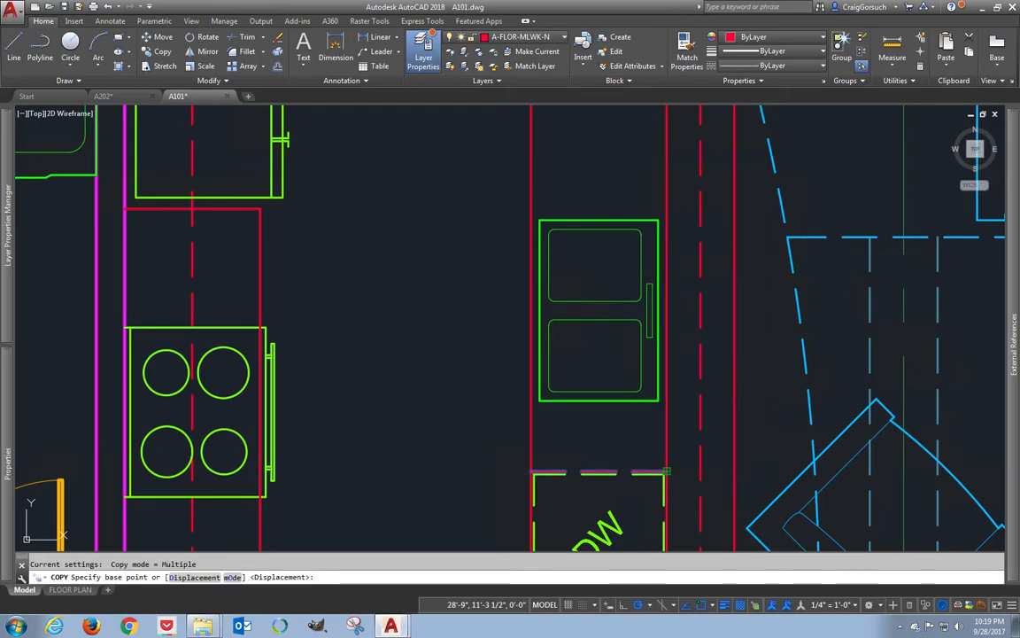
{"action": "left_click", "coordinate": [666, 472]}
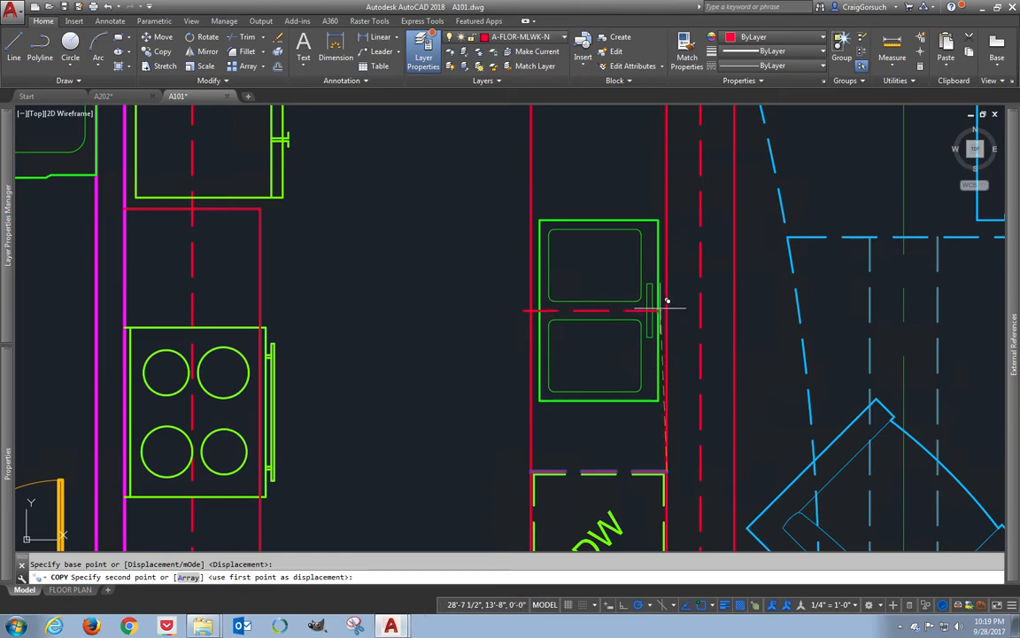
{"action": "left_click", "coordinate": [653, 304]}
{"action": "key", "text": "Escape"}
- Offset the dashed line through the sink's center 18 inches to both sides and erase the center line
{"action": "type", "text": "o"}
{"action": "key", "text": "Return"}
{"action": "type", "text": "18"}
{"action": "key", "text": "Return"}
{"action": "left_click", "coordinate": [604, 311]}
{"action": "left_click", "coordinate": [593, 330]}
{"action": "left_click", "coordinate": [596, 311]}
{"action": "left_click", "coordinate": [600, 311]}
{"action": "left_click", "coordinate": [596, 306]}
{"action": "key", "text": "Escape"}
{"action": "type", "text": "e"}
{"action": "key", "text": "Return"}
{"action": "key", "text": "Escape"}
- Measure from the upper dashed sink cabinet line to the wall and from the lower one to the dishwasher line
{"action": "middle_click_drag", "start_coordinate": [590, 268], "coordinate": [581, 412]}
{"action": "type", "text": "di"}
{"action": "key", "text": "Return"}
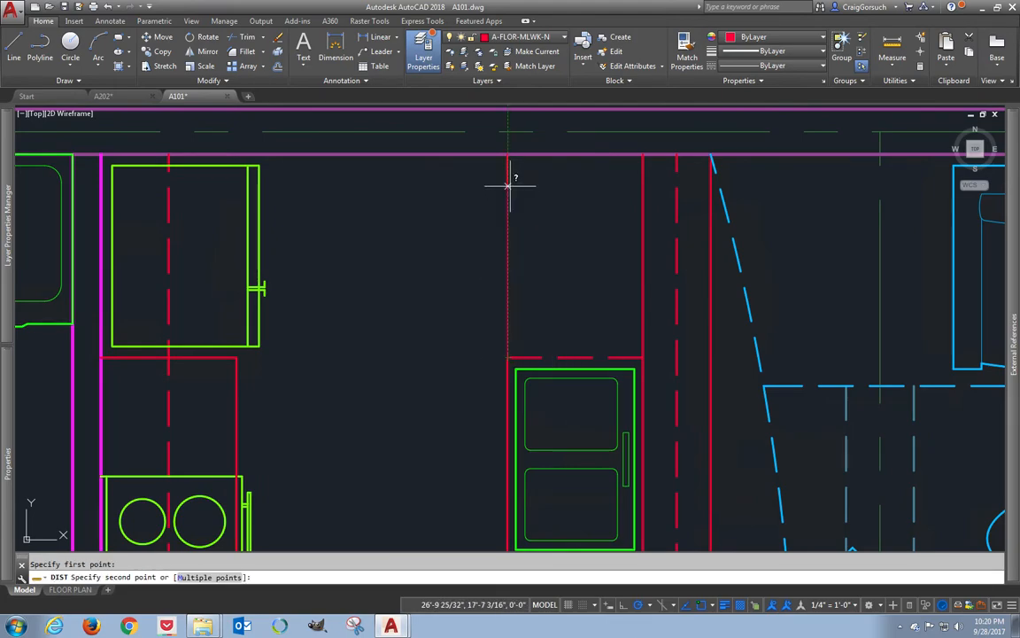
{"action": "left_click", "coordinate": [509, 155]}
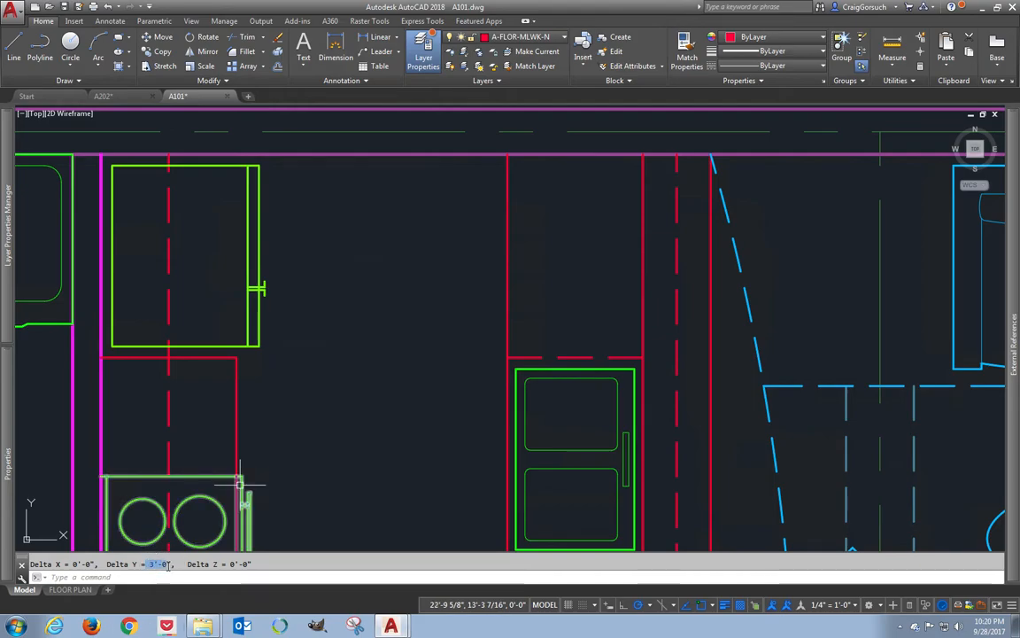
{"action": "middle_click_drag", "start_coordinate": [392, 444], "coordinate": [403, 226]}
{"action": "key", "text": "Return"}
{"action": "left_click", "coordinate": [520, 342]}
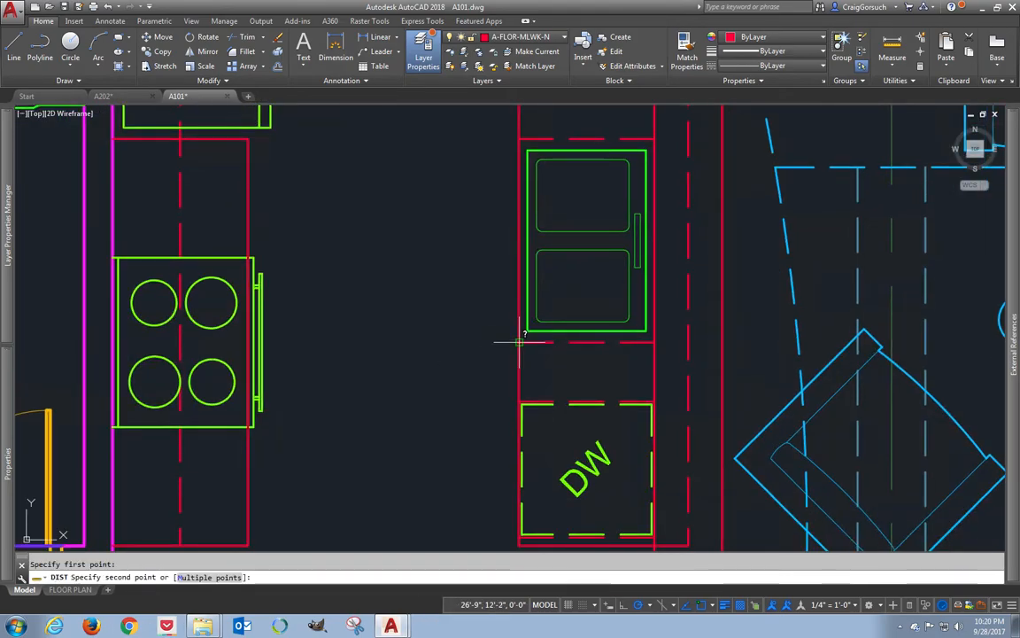
{"action": "left_click", "coordinate": [521, 403]}
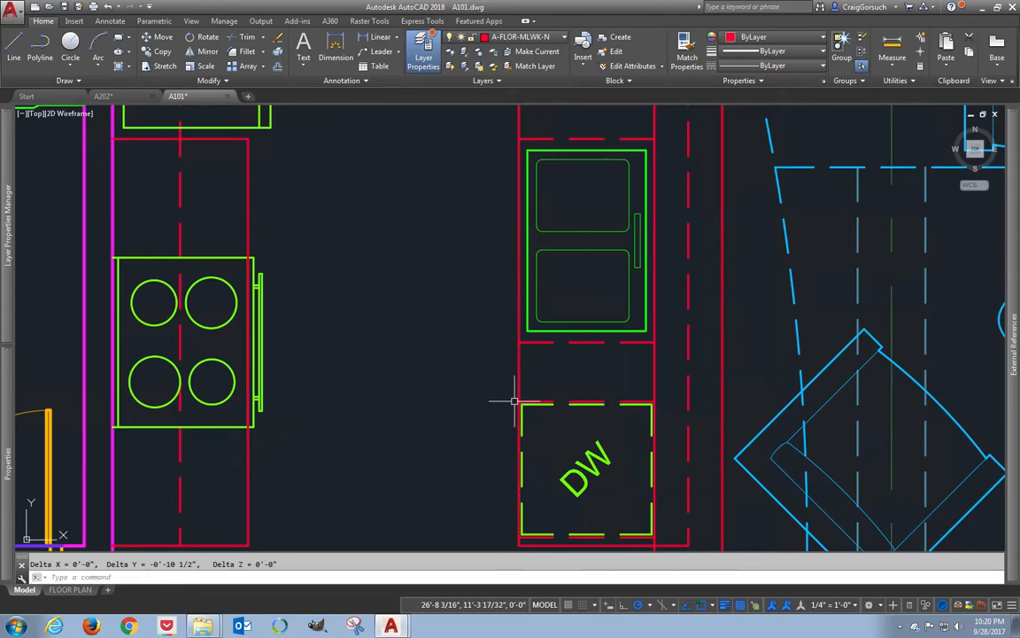
- Stretch the dishwasher end of the counter and the adjoining wall-side ledge 1.5 inches downward
{"action": "scroll", "coordinate": [501, 354], "scroll_direction": "down", "scroll_amount": 2}
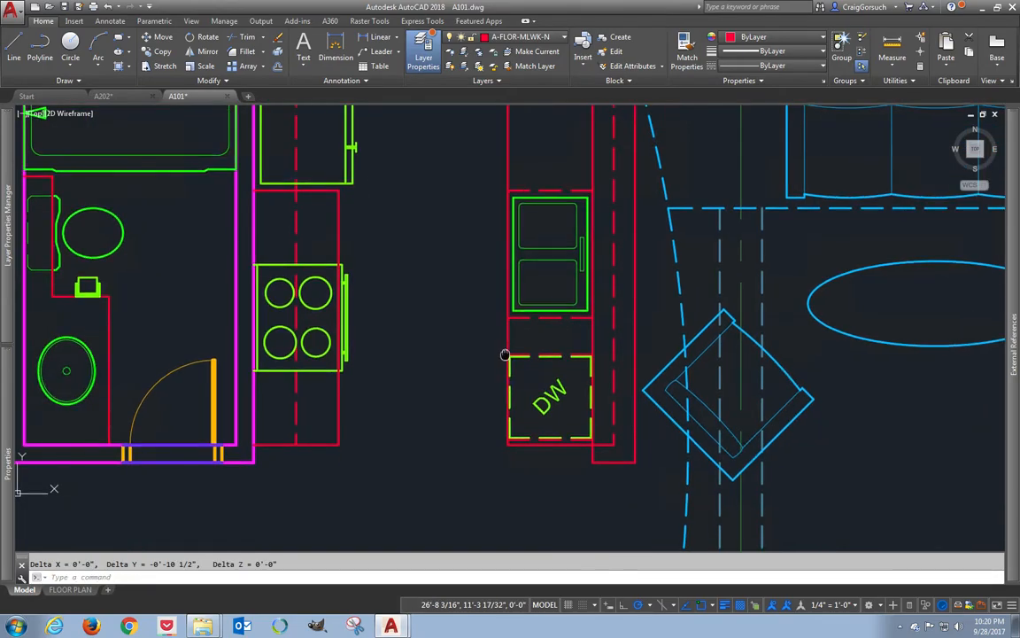
{"action": "scroll", "coordinate": [502, 354], "scroll_direction": "up", "scroll_amount": 2}
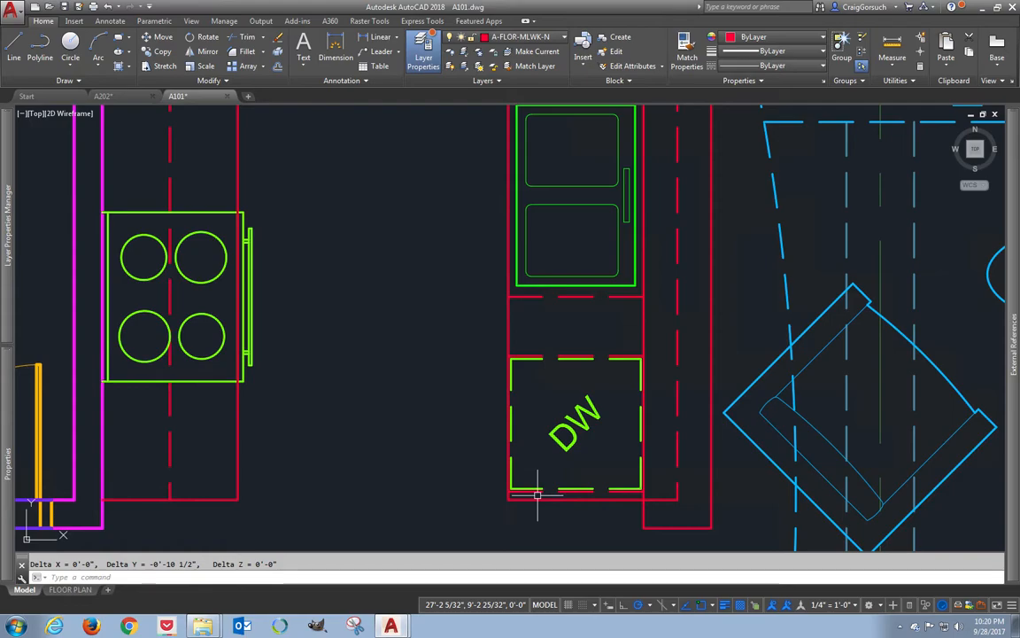
{"action": "type", "text": "s"}
{"action": "key", "text": "Return"}
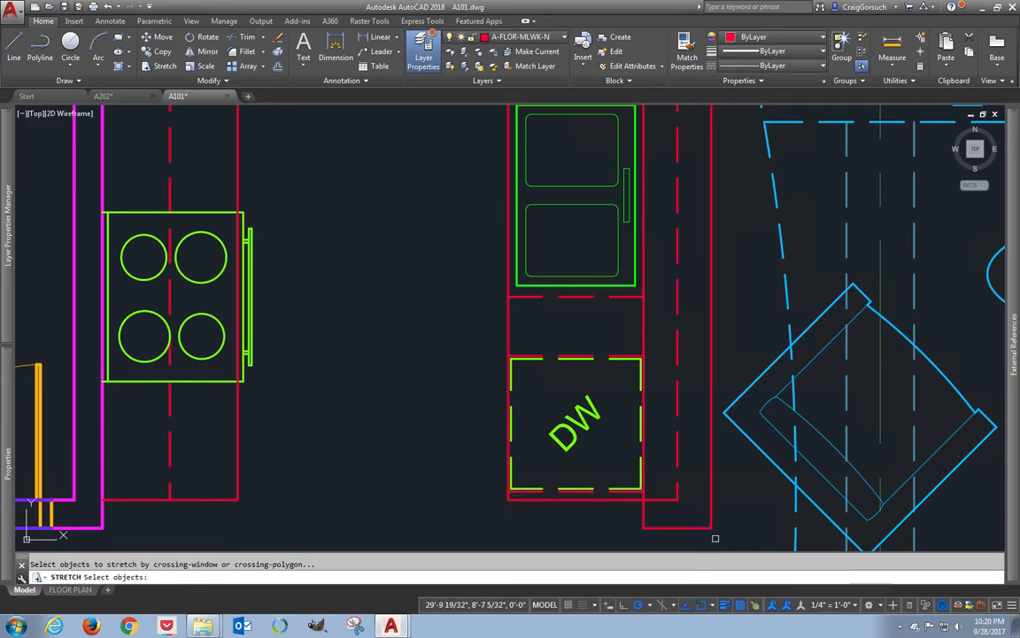
{"action": "left_click", "coordinate": [724, 537]}
{"action": "left_click", "coordinate": [483, 335]}
{"action": "key", "text": "Return"}
{"action": "left_click", "coordinate": [476, 327]}
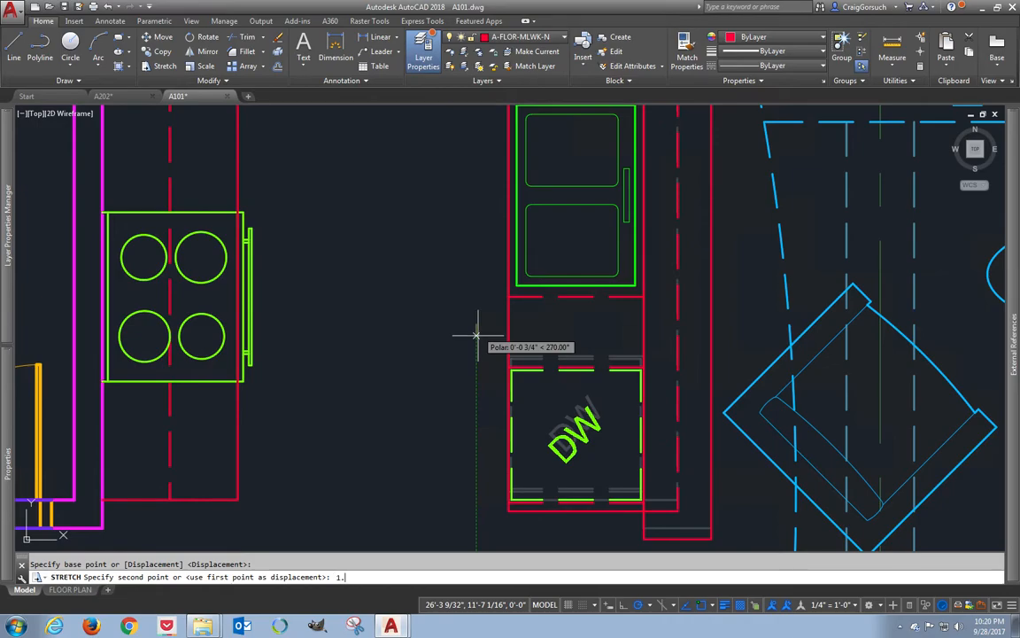
{"action": "type", "text": "1.5"}
{"action": "key", "text": "Return"}
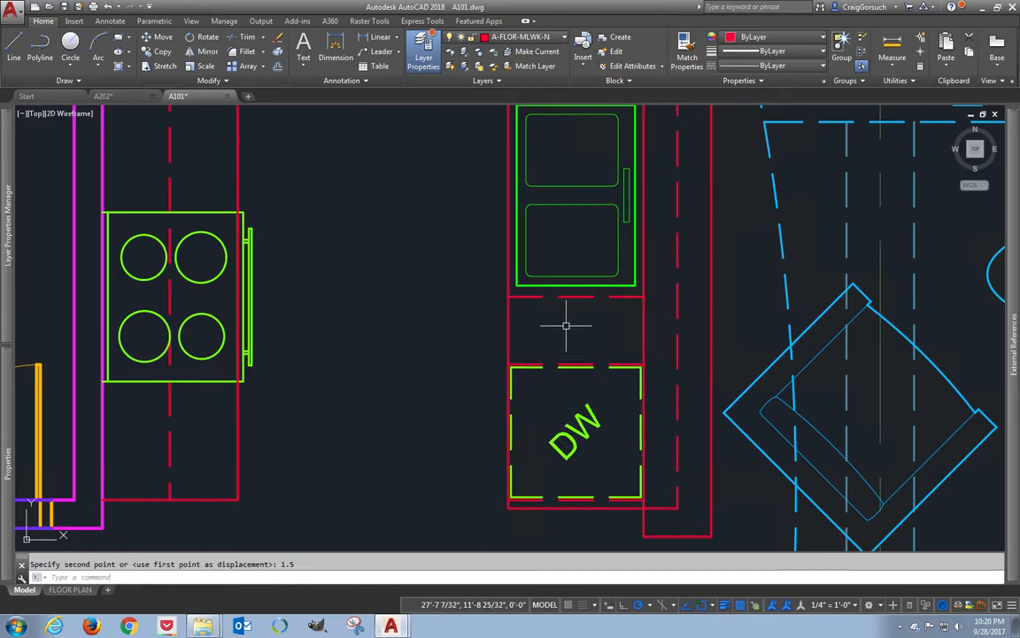
- Measure the gap between the lower sink cabinet line and the dashed line above the dishwasher
{"action": "type", "text": "di"}
{"action": "key", "text": "Return"}
{"action": "left_click", "coordinate": [573, 298]}
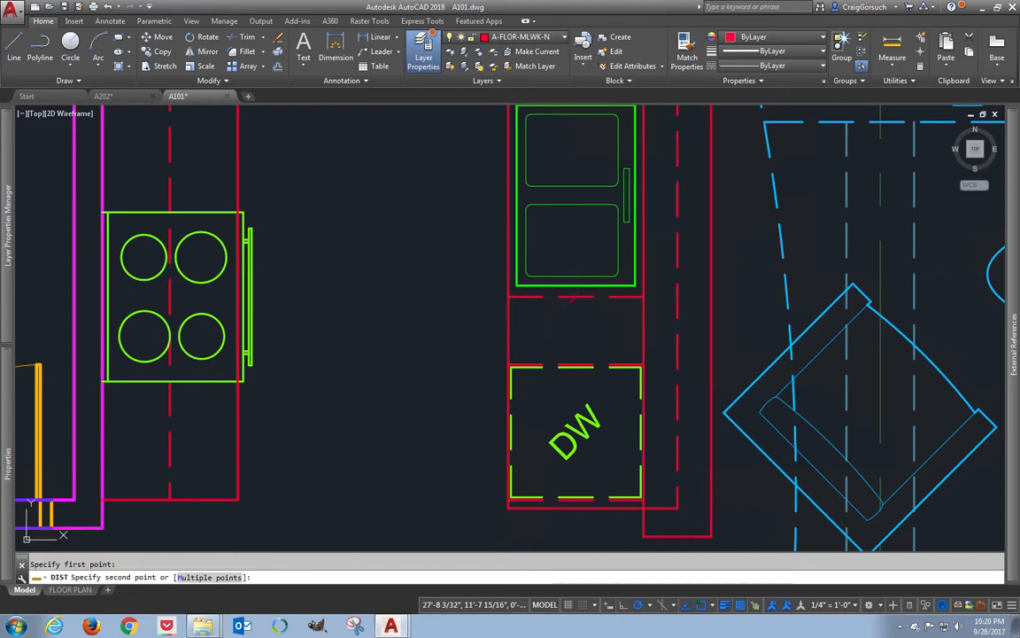
{"action": "left_click", "coordinate": [570, 350]}
- Move the sink and its two dashed cabinet lines 12 inches up toward the wall
{"action": "middle_click_drag", "start_coordinate": [562, 353], "coordinate": [535, 482]}
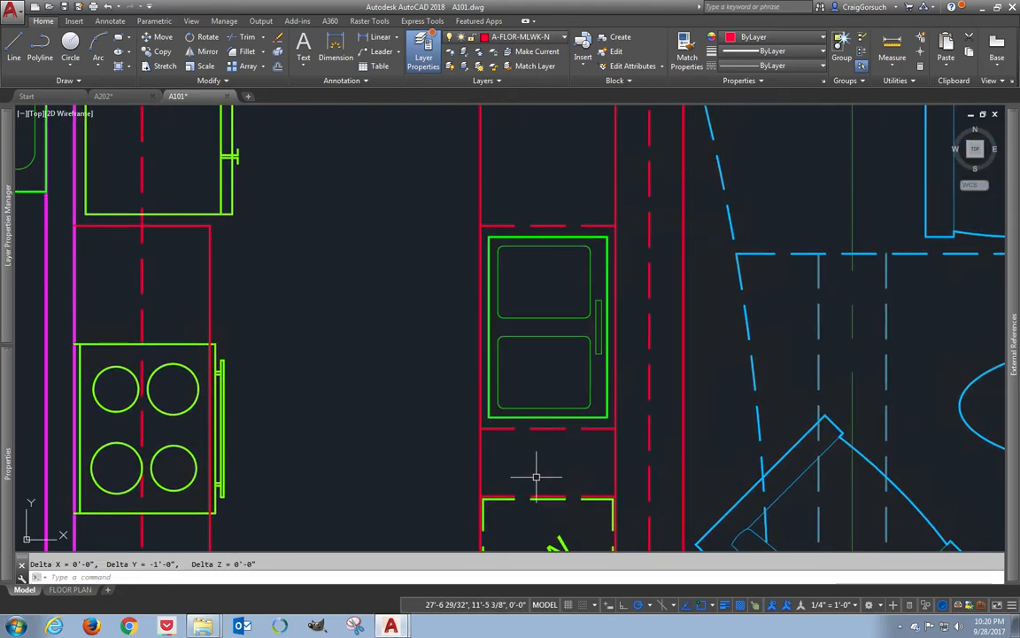
{"action": "scroll", "coordinate": [535, 472], "scroll_direction": "down", "scroll_amount": 2}
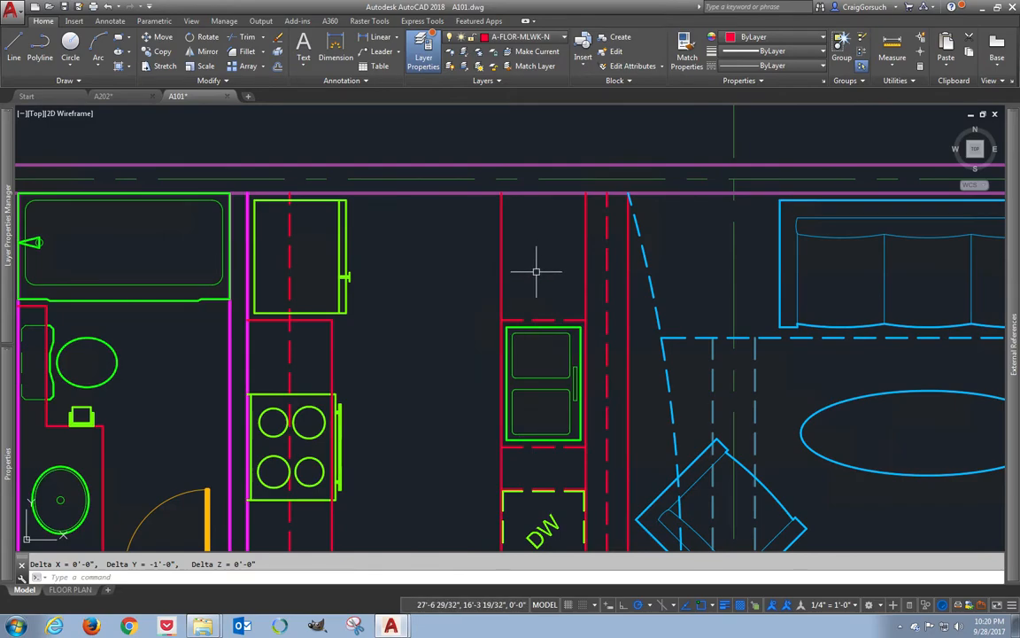
{"action": "type", "text": "m"}
{"action": "key", "text": "Return"}
{"action": "left_click", "coordinate": [472, 289]}
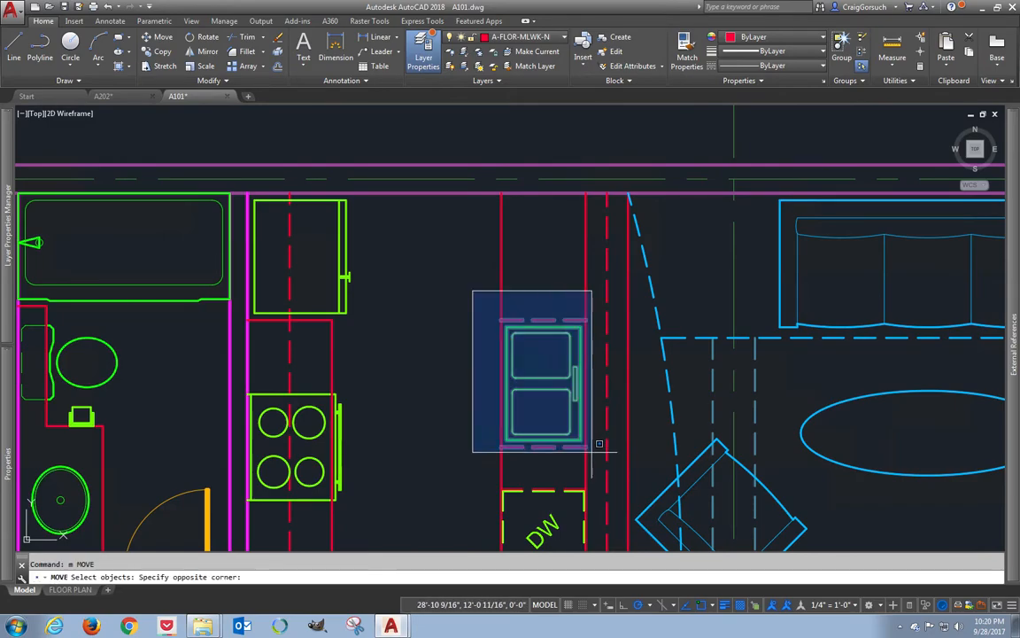
{"action": "left_click", "coordinate": [599, 440]}
{"action": "key", "text": "Return"}
{"action": "left_click", "coordinate": [474, 432]}
{"action": "type", "text": "12"}
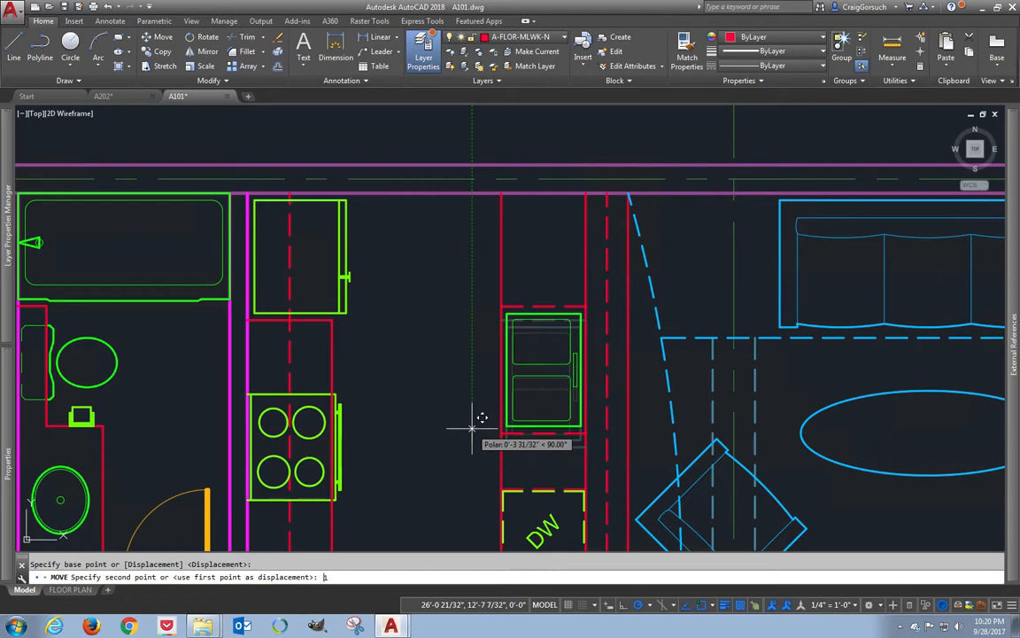
{"action": "key", "text": "Return"}
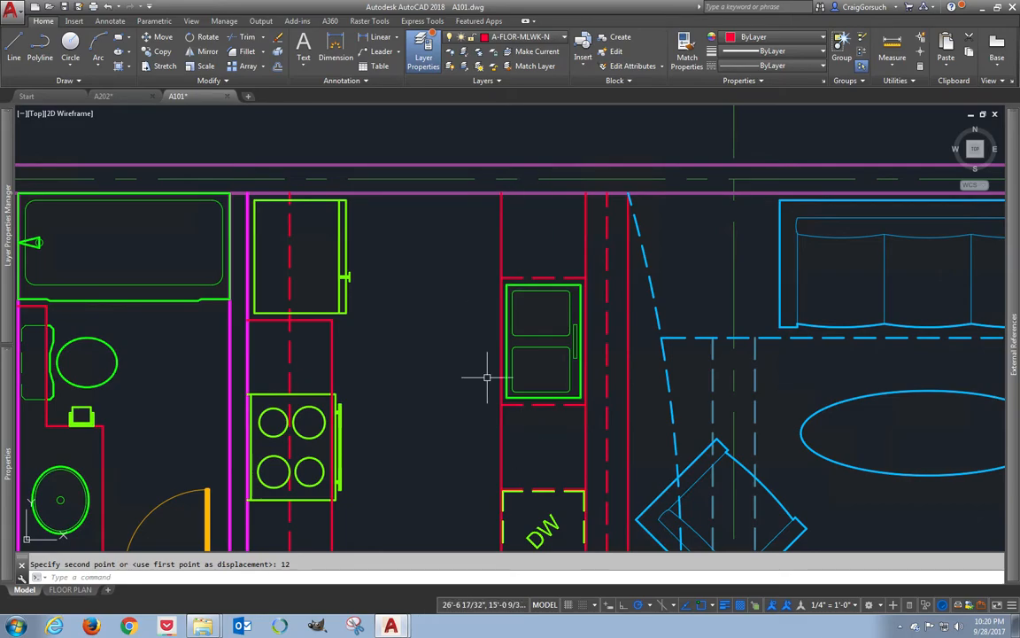
- Zoom the floor plan to its extents and return to the FLOOR PLAN layout
{"action": "middle_click_drag", "start_coordinate": [499, 442], "coordinate": [479, 369]}
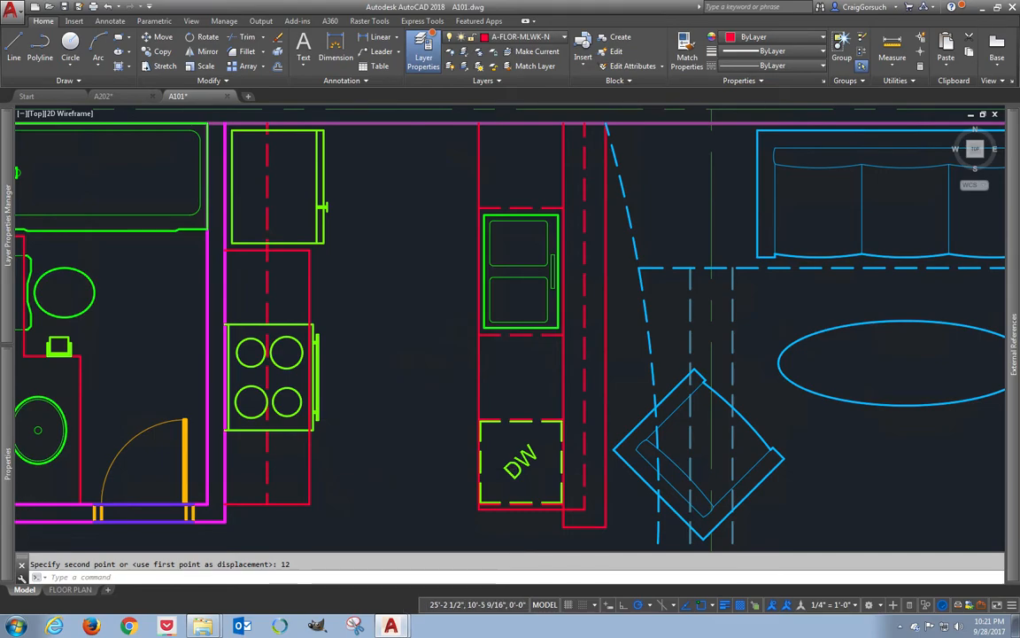
{"action": "scroll", "coordinate": [412, 449], "scroll_direction": "down", "scroll_amount": 2}
{"action": "scroll", "coordinate": [472, 358], "scroll_direction": "up", "scroll_amount": 2}
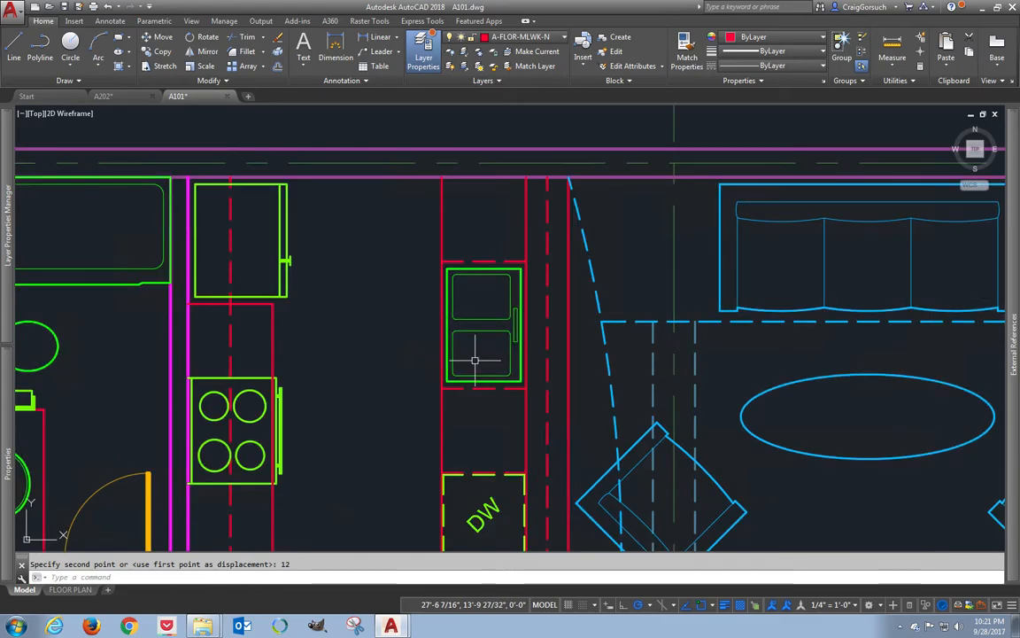
{"action": "type", "text": "z"}
{"action": "key", "text": "Return"}
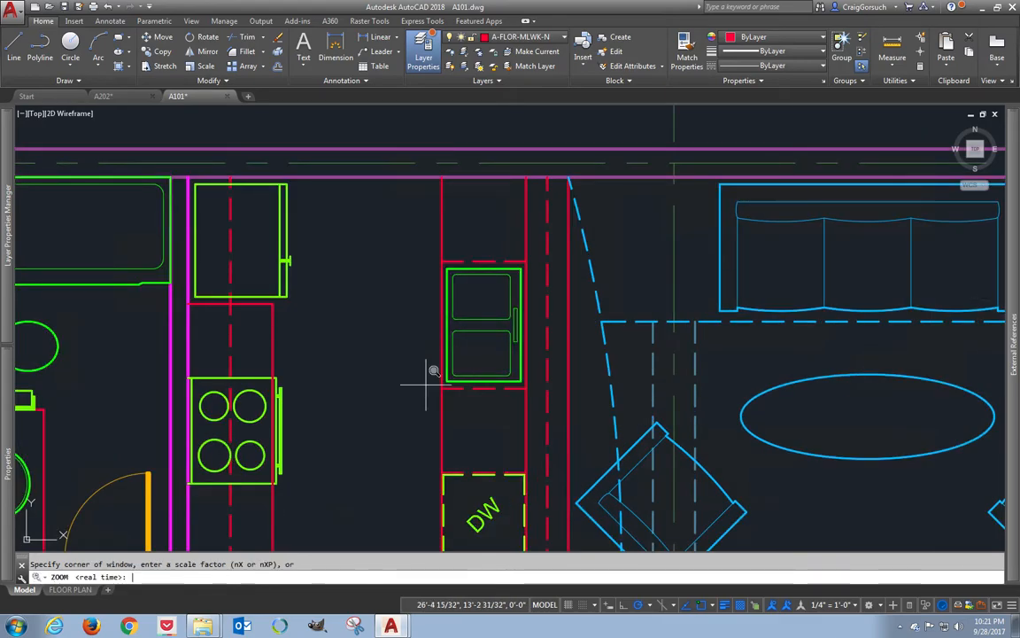
{"action": "type", "text": "e"}
{"action": "key", "text": "Return"}
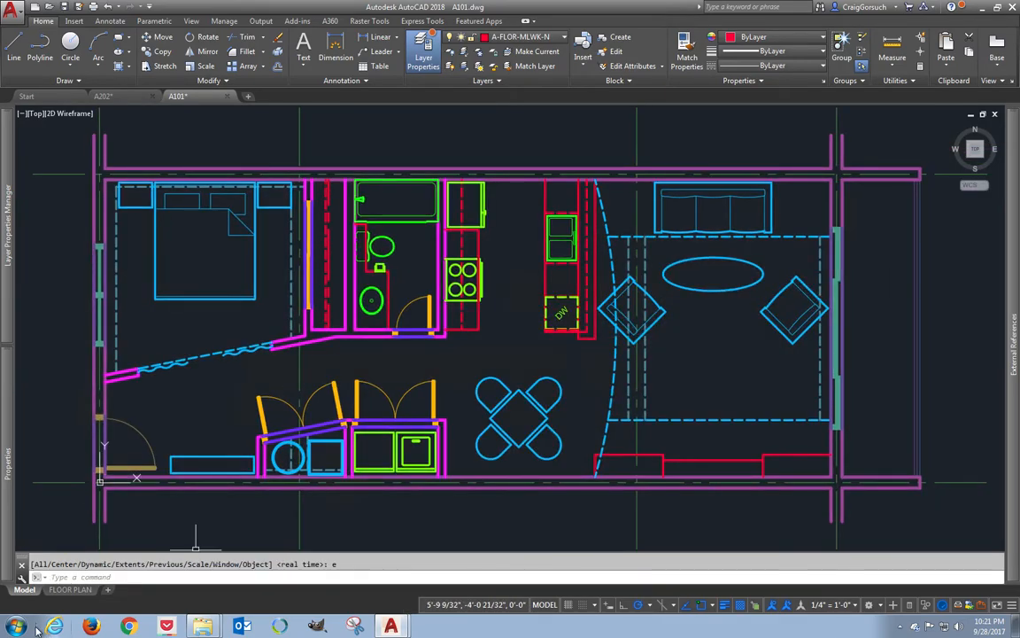
{"action": "left_click", "coordinate": [70, 590]}
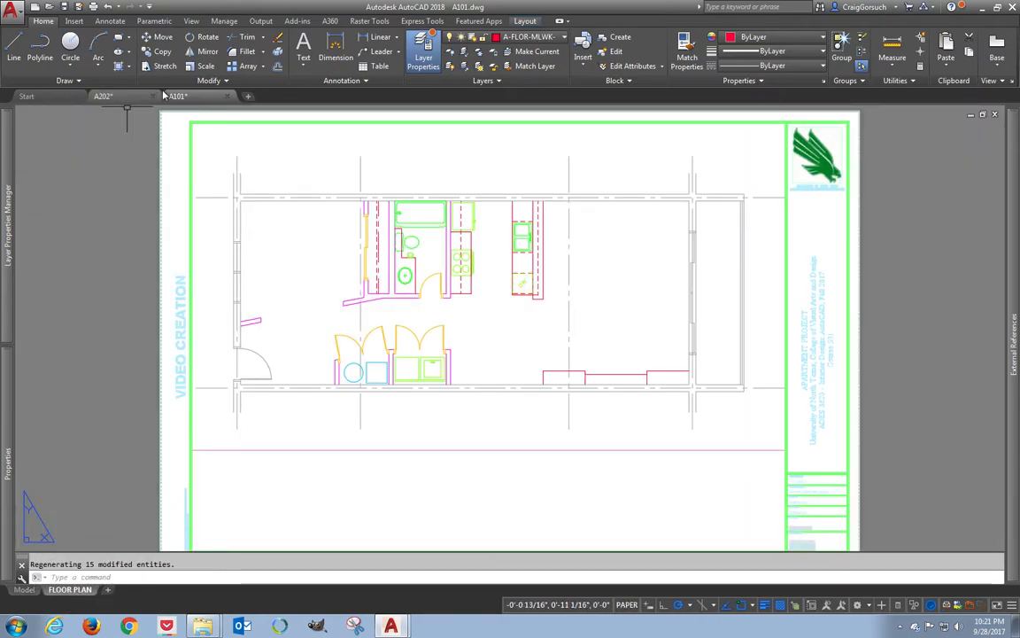
- Close A101 with its changes saved and reload the A101 reference in A202
{"action": "left_click", "coordinate": [228, 96]}
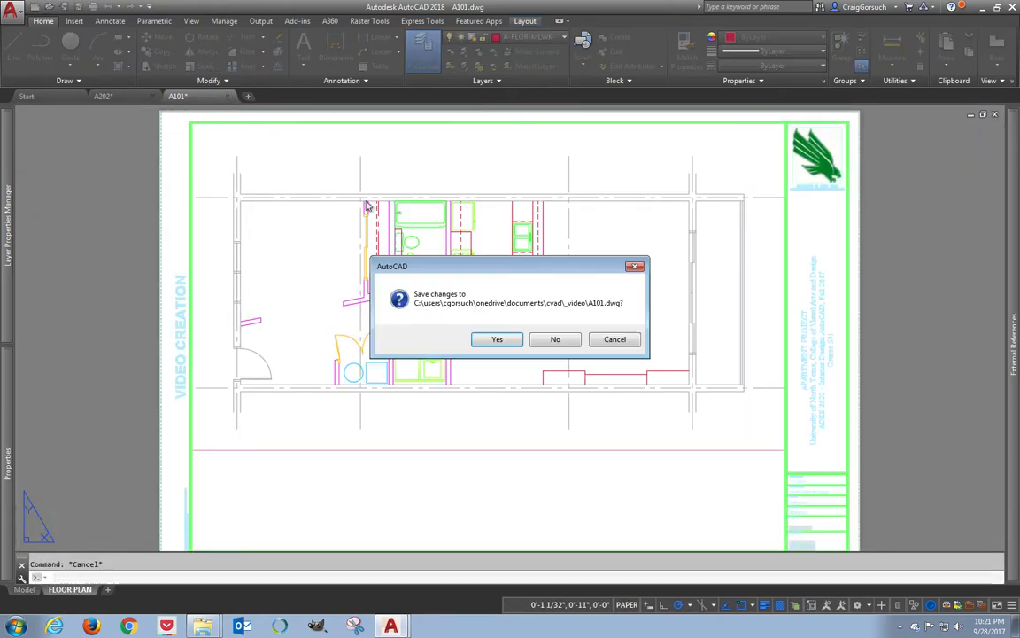
{"action": "left_click", "coordinate": [498, 338]}
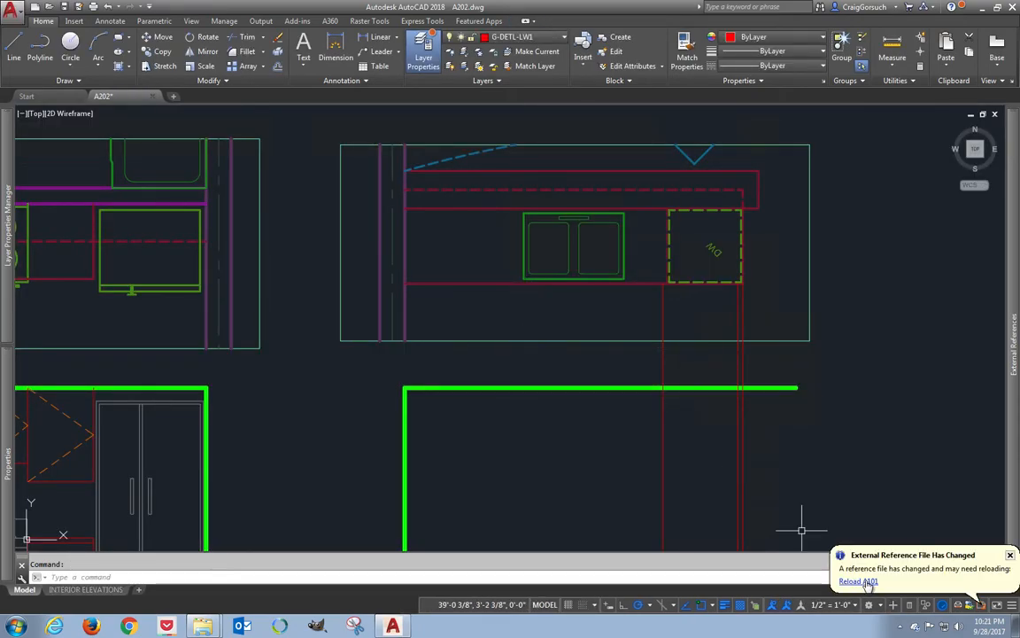
{"action": "left_click", "coordinate": [868, 583]}
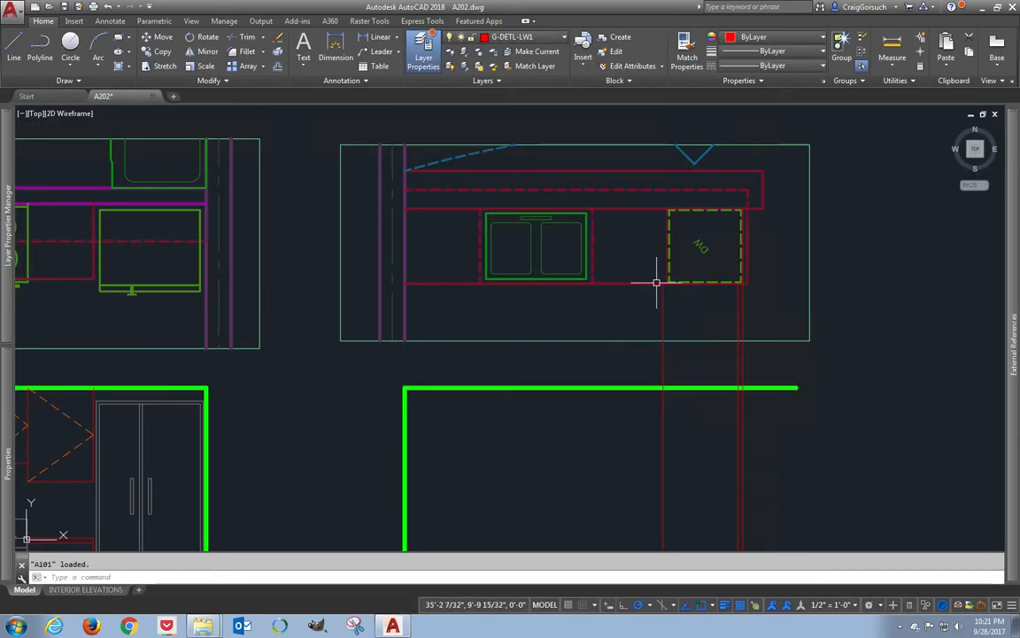
- Move the three dishwasher-side projection lines so the outermost one starts at the end corner of the base cabinet in plan
{"action": "scroll", "coordinate": [757, 288], "scroll_direction": "up", "scroll_amount": 2}
{"action": "left_click", "coordinate": [755, 289]}
{"action": "left_click", "coordinate": [564, 321]}
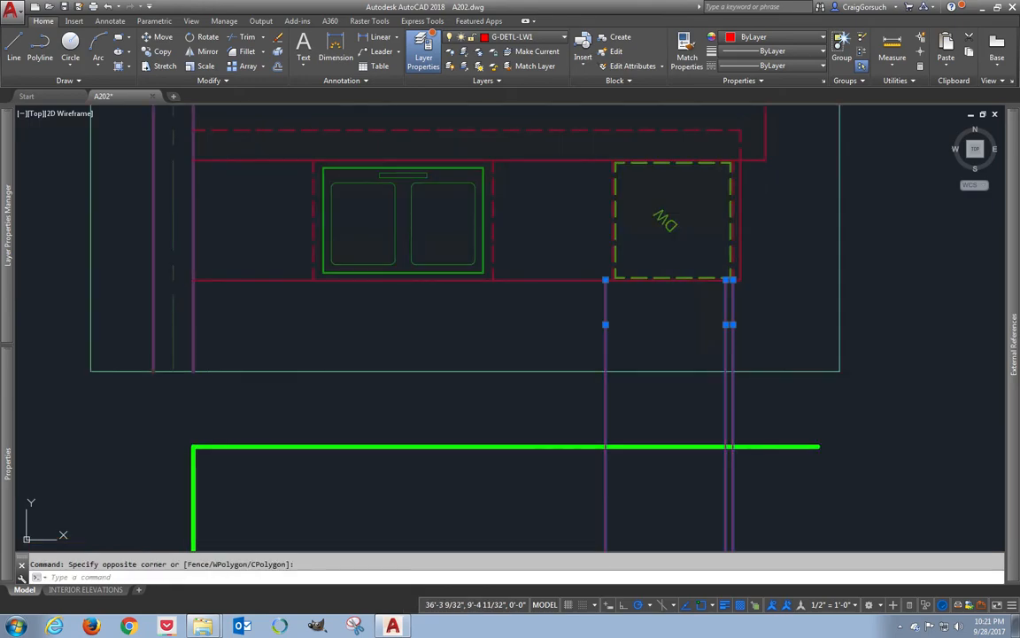
{"action": "scroll", "coordinate": [709, 296], "scroll_direction": "down", "scroll_amount": 2}
{"action": "scroll", "coordinate": [708, 293], "scroll_direction": "up", "scroll_amount": 5}
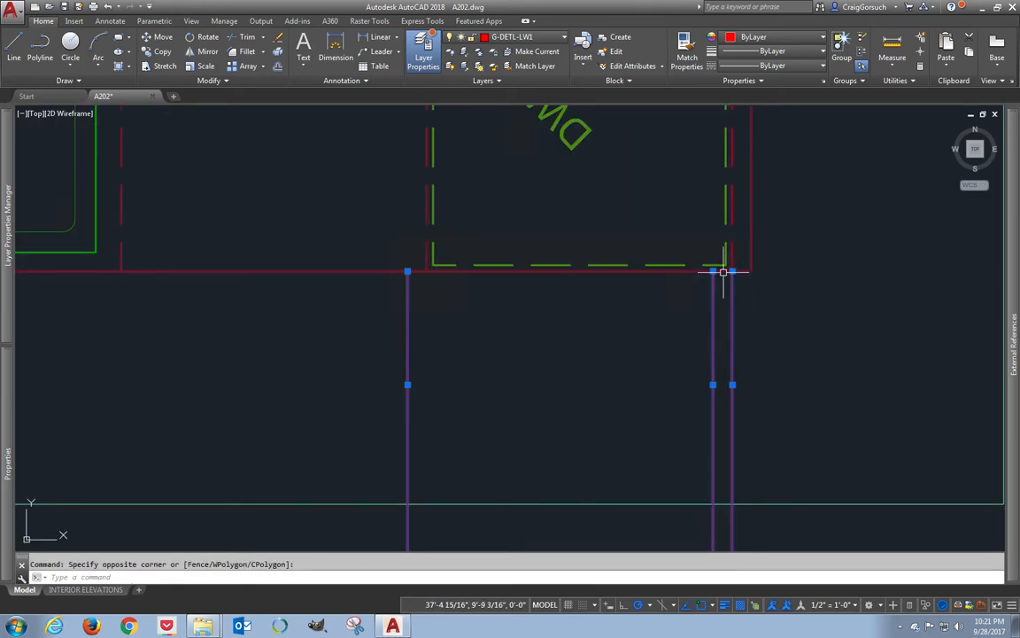
{"action": "left_click", "coordinate": [732, 271]}
{"action": "key", "text": "space"}
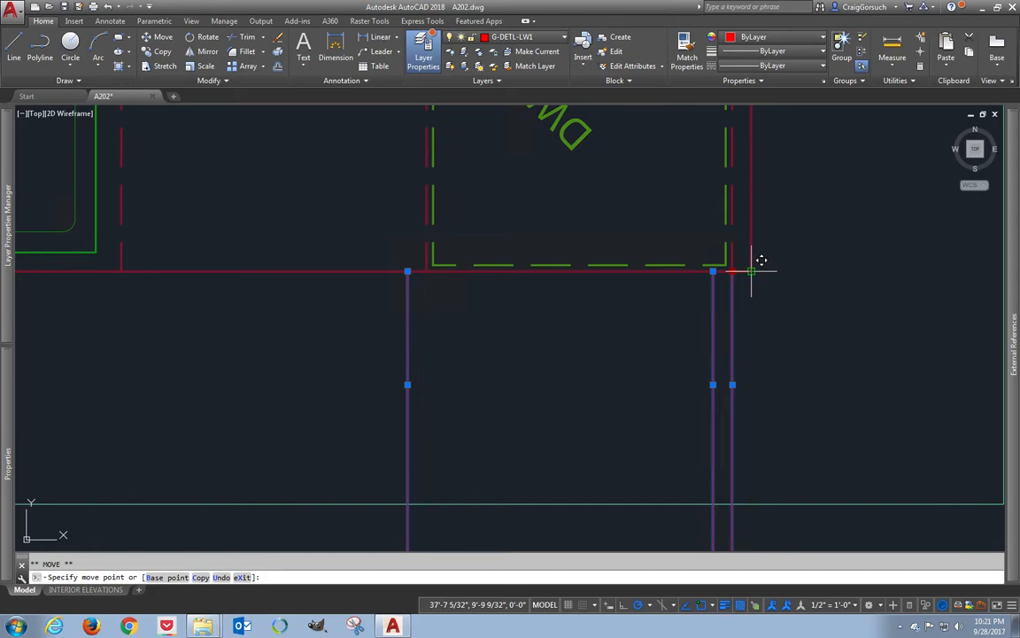
{"action": "left_click", "coordinate": [752, 270]}
{"action": "key", "text": "Escape"}
- Copy the projection line beside the dishwasher onto both dashed side lines of the sink cabinet
{"action": "scroll", "coordinate": [573, 348], "scroll_direction": "down", "scroll_amount": 2}
{"action": "middle_click_drag", "start_coordinate": [426, 353], "coordinate": [641, 353]}
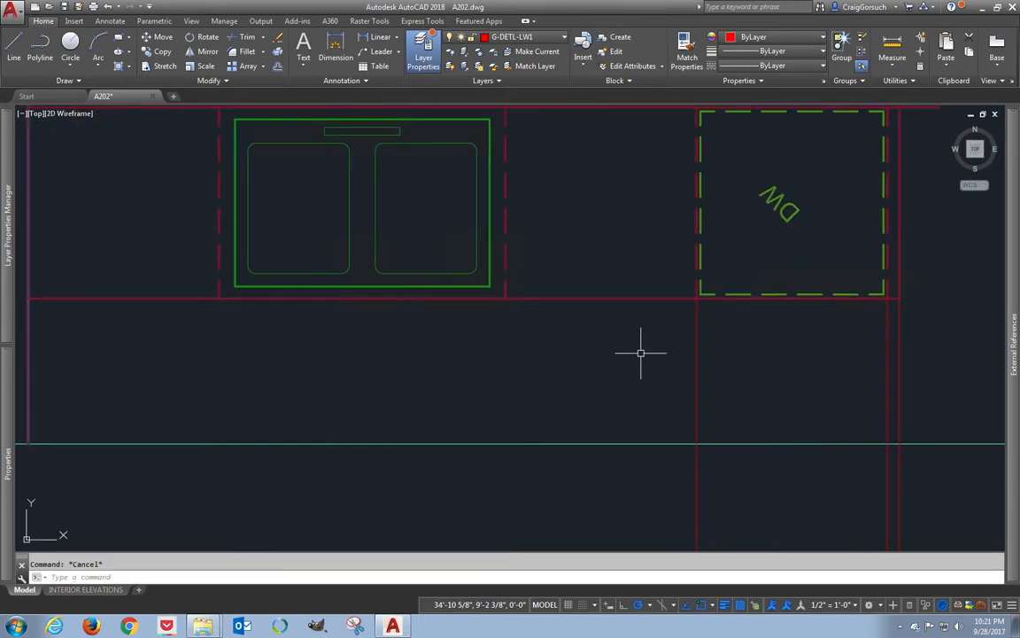
{"action": "key", "text": "Return"}
{"action": "left_click", "coordinate": [711, 342]}
{"action": "left_click", "coordinate": [674, 358]}
{"action": "key", "text": "Return"}
{"action": "left_click", "coordinate": [697, 301]}
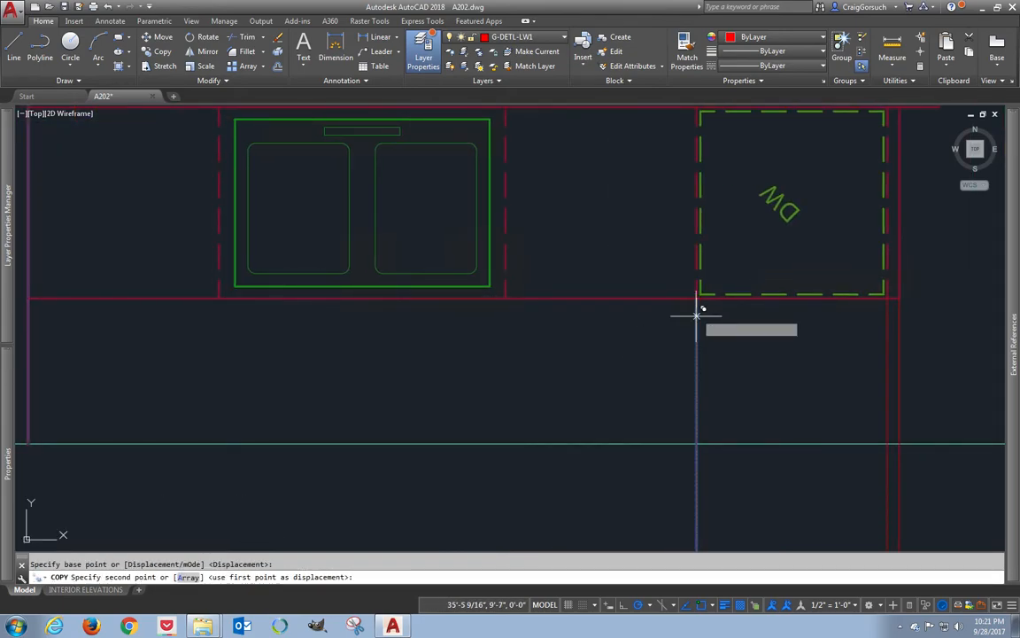
{"action": "left_click", "coordinate": [507, 298]}
{"action": "left_click", "coordinate": [219, 298]}
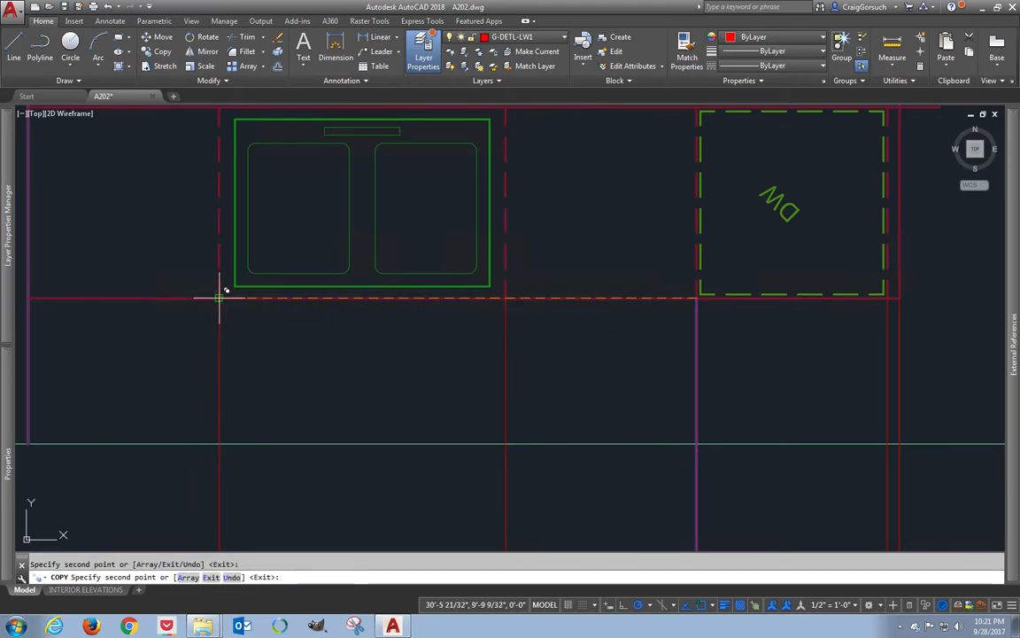
{"action": "scroll", "coordinate": [231, 314], "scroll_direction": "down", "scroll_amount": 2}
{"action": "scroll", "coordinate": [303, 377], "scroll_direction": "down", "scroll_amount": 2}
{"action": "middle_click_drag", "start_coordinate": [299, 383], "coordinate": [370, 282]}
{"action": "key", "text": "Return"}
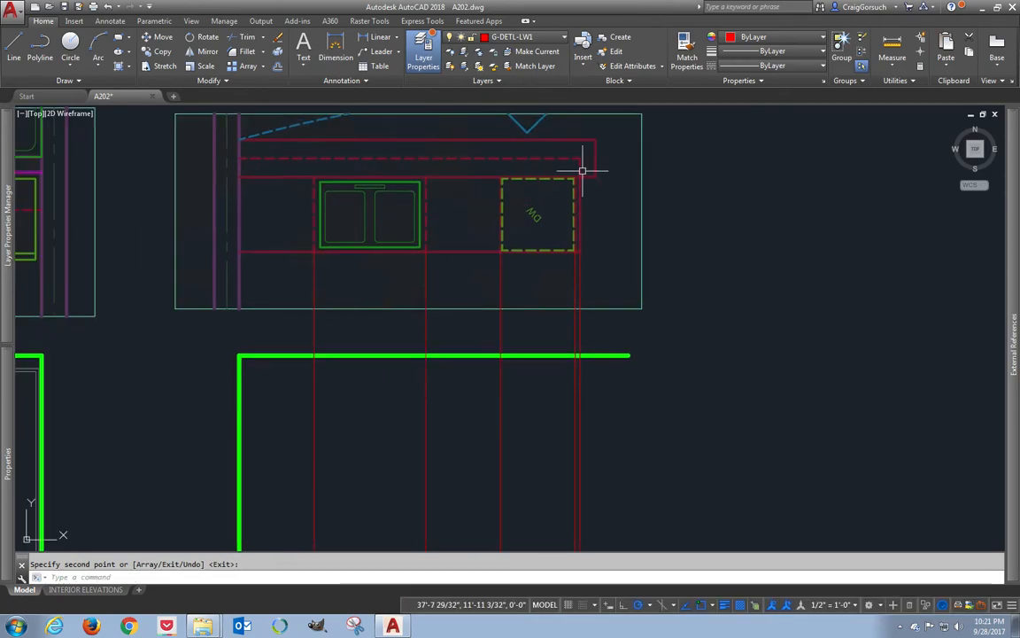
- Draw a ray straight down from the outer end of the raised bar countertop in plan
{"action": "type", "text": "ray"}
{"action": "key", "text": "Return"}
{"action": "left_click", "coordinate": [591, 182]}
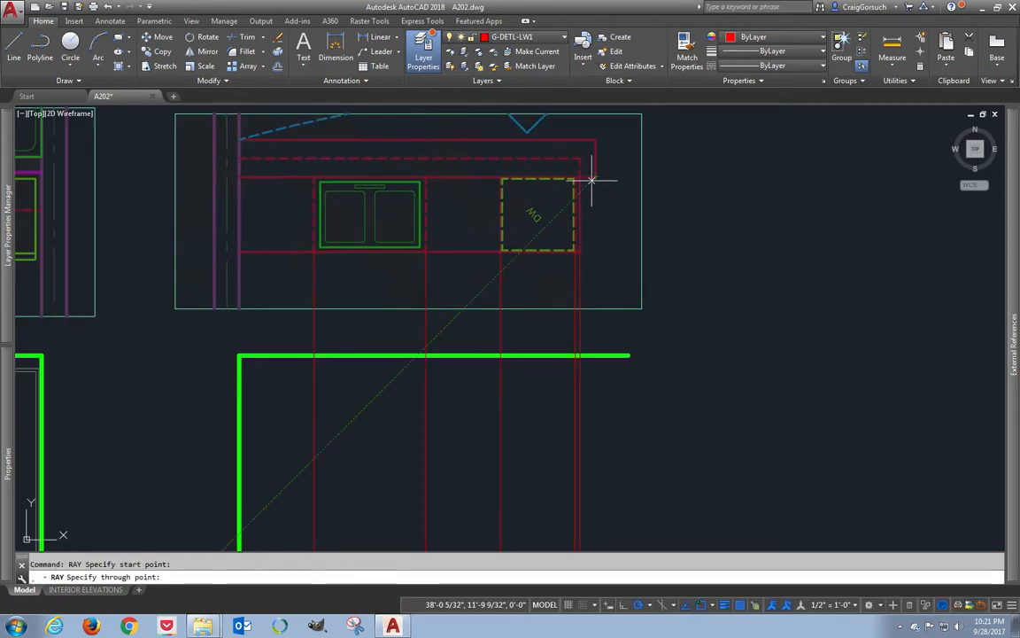
{"action": "left_click", "coordinate": [595, 188]}
{"action": "key", "text": "Return"}
- Draw horizontal rays from the top and underside of the range elevation's countertop across into the sink elevation
{"action": "middle_click_drag", "start_coordinate": [619, 417], "coordinate": [726, 226]}
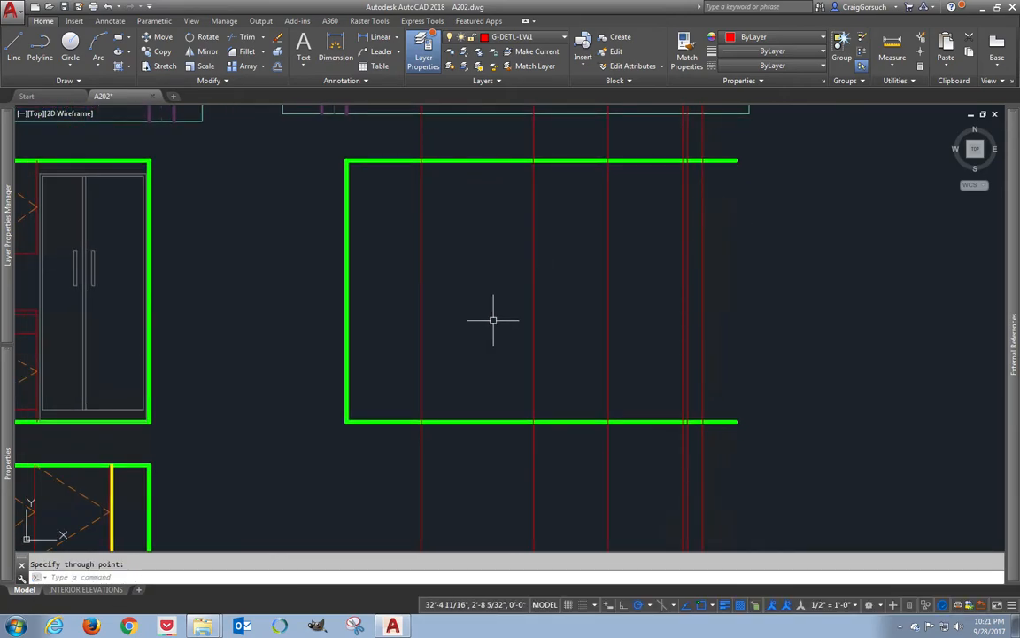
{"action": "type", "text": "ray"}
{"action": "key", "text": "Return"}
{"action": "middle_click_drag", "start_coordinate": [449, 321], "coordinate": [721, 365]}
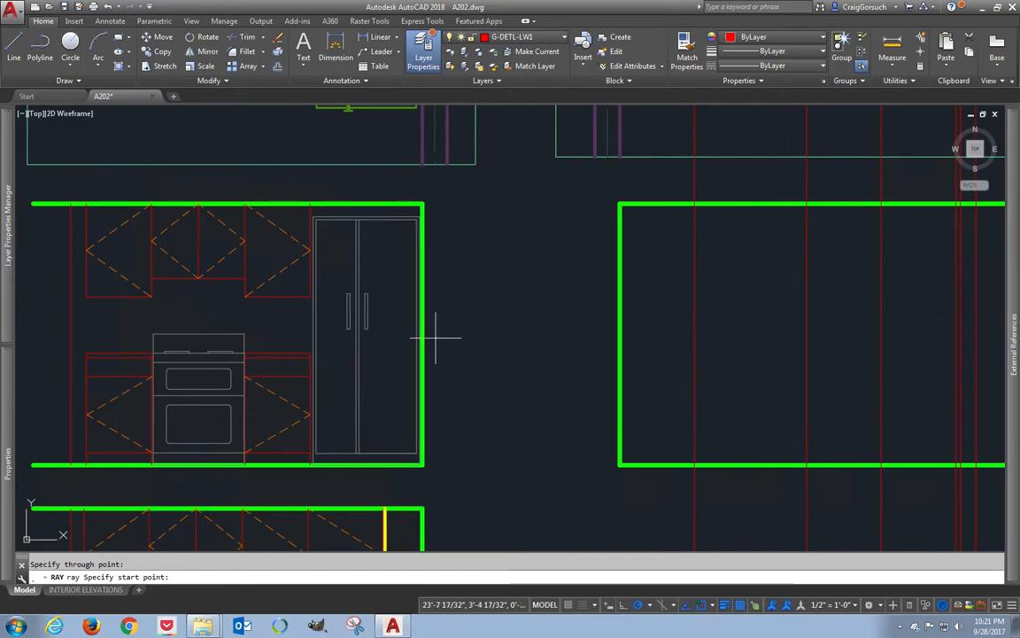
{"action": "left_click", "coordinate": [278, 352]}
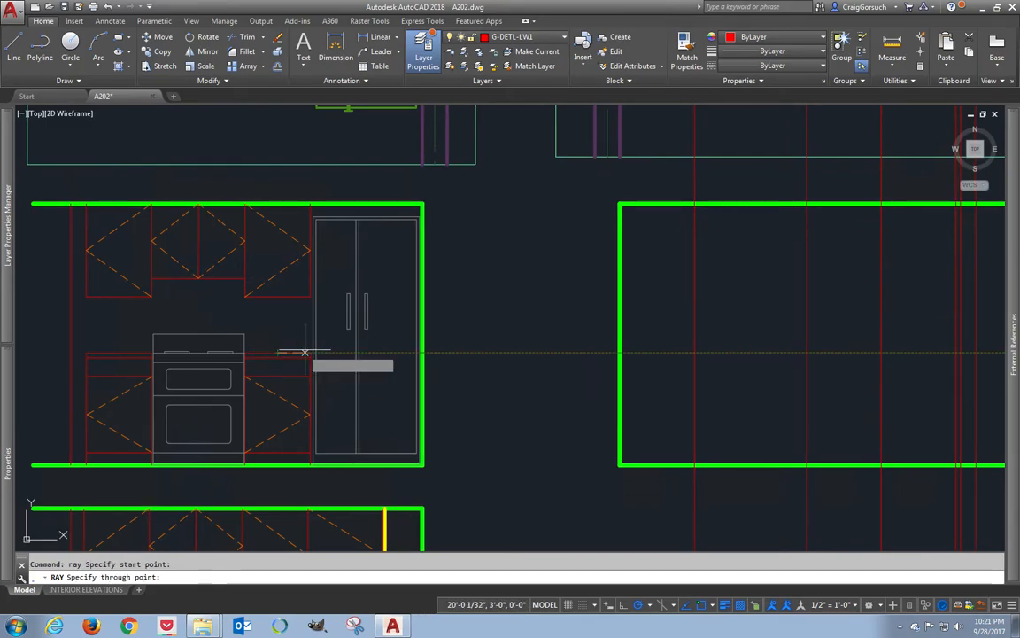
{"action": "left_click", "coordinate": [311, 352]}
{"action": "key", "text": "Return"}
{"action": "key", "text": "Return"}
{"action": "left_click", "coordinate": [278, 357]}
{"action": "left_click", "coordinate": [294, 357]}
{"action": "key", "text": "Return"}
- Draw horizontal rays from the range elevation's drawer-bottom line and toe-kick line across into the sink elevation
{"action": "key", "text": "Return"}
{"action": "left_click", "coordinate": [279, 375]}
{"action": "left_click", "coordinate": [296, 374]}
{"action": "key", "text": "Return"}
{"action": "key", "text": "Return"}
{"action": "left_click", "coordinate": [277, 453]}
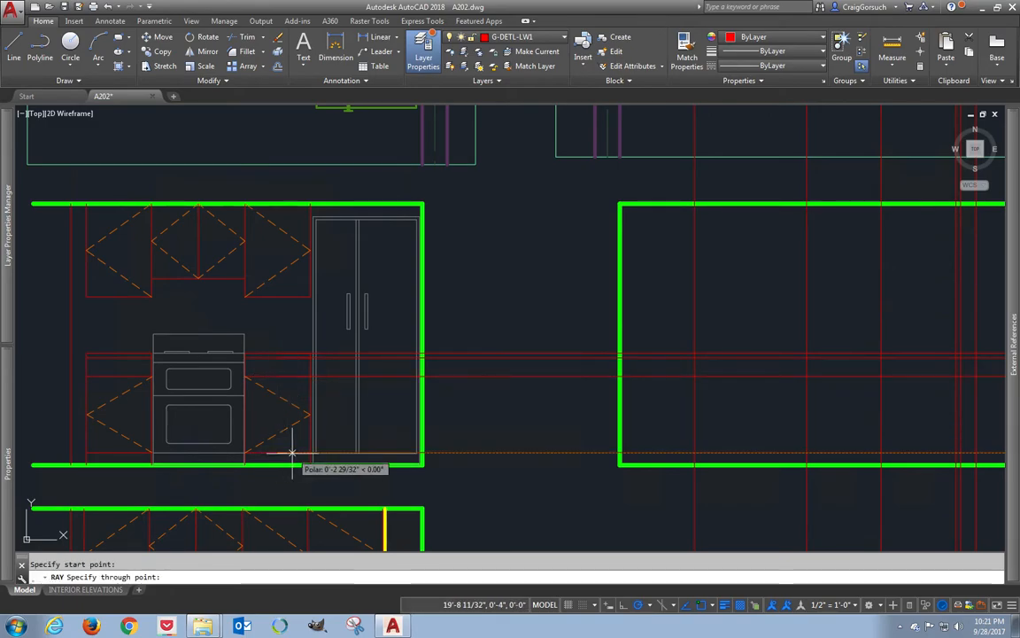
{"action": "left_click", "coordinate": [710, 452]}
{"action": "key", "text": "Return"}
{"action": "middle_click_drag", "start_coordinate": [711, 452], "coordinate": [460, 458]}
{"action": "scroll", "coordinate": [540, 458], "scroll_direction": "up", "scroll_amount": 2}
{"action": "key", "text": "Escape"}
{"action": "type", "text": "mt"}
{"action": "key", "text": "Return"}
{"action": "key", "text": "Escape"}
- Trim the rays beyond the bar end line, above the countertop, outside the wall and below the floor line
{"action": "type", "text": "tr"}
{"action": "key", "text": "Return"}
{"action": "key", "text": "Return"}
{"action": "left_click", "coordinate": [883, 272]}
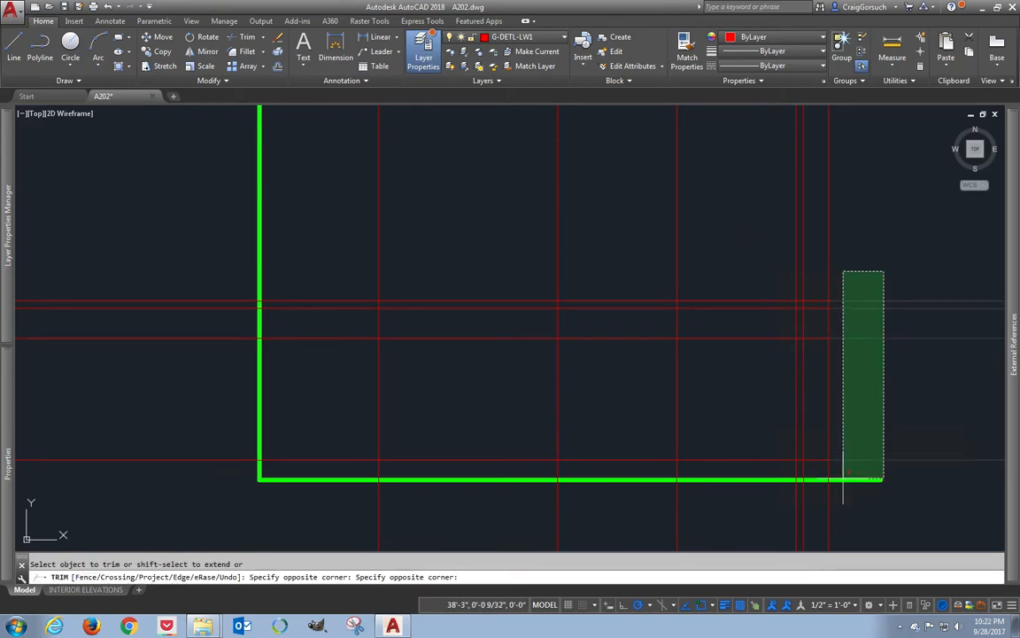
{"action": "left_click", "coordinate": [844, 478]}
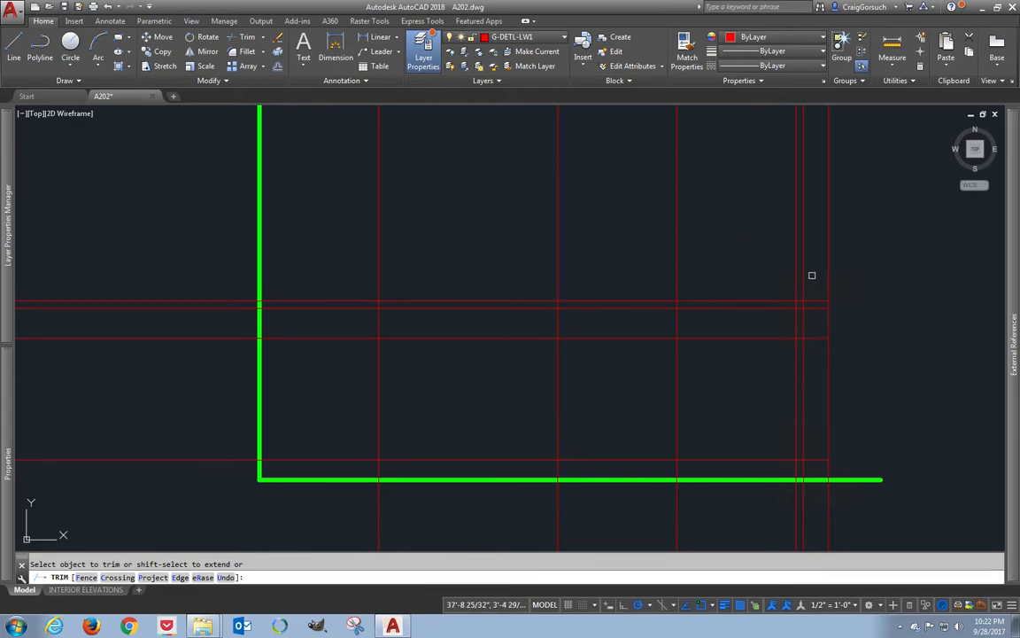
{"action": "left_click", "coordinate": [842, 277]}
{"action": "left_click", "coordinate": [298, 269]}
{"action": "left_click", "coordinate": [195, 263]}
{"action": "left_click", "coordinate": [89, 478]}
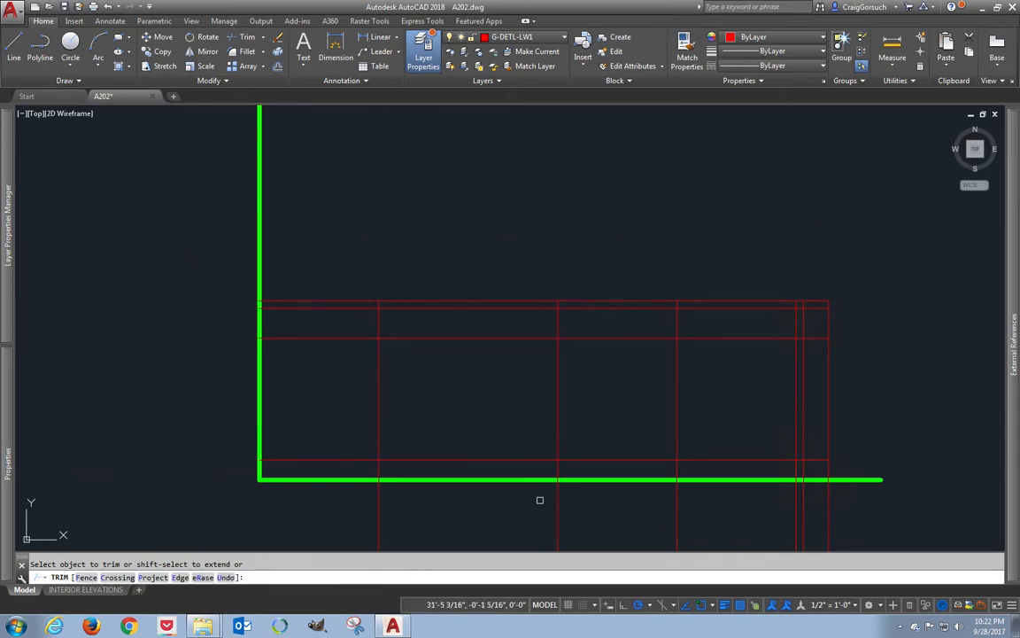
{"action": "left_click", "coordinate": [917, 513]}
{"action": "left_click", "coordinate": [257, 535]}
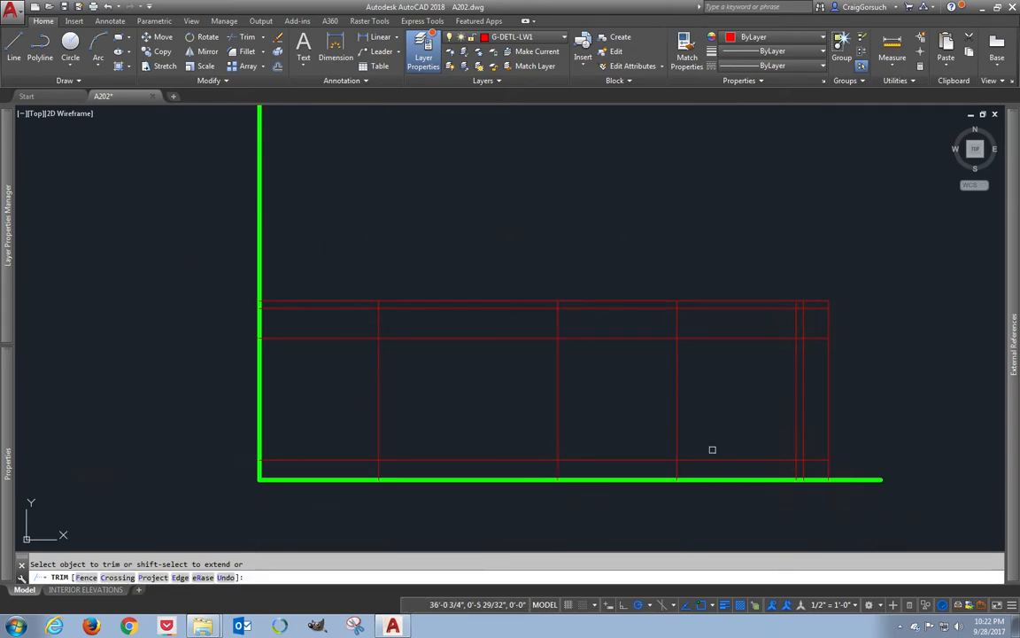
- Trim the drawer and toe-kick lines out of the dishwasher opening and the sink cabinet side lines below the toe-kick line
{"action": "left_click", "coordinate": [729, 466]}
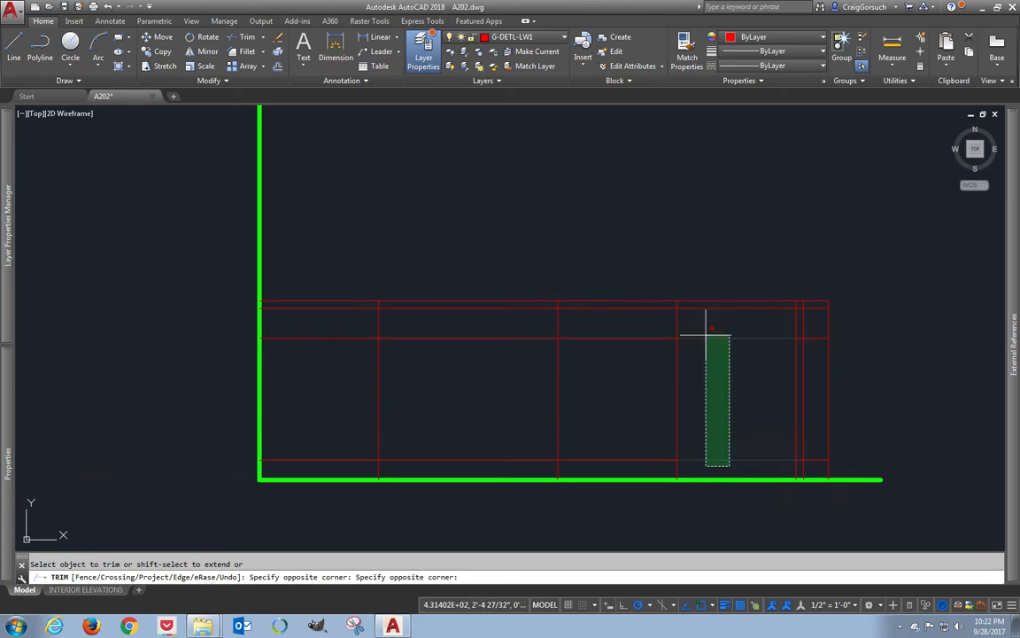
{"action": "left_click", "coordinate": [705, 334]}
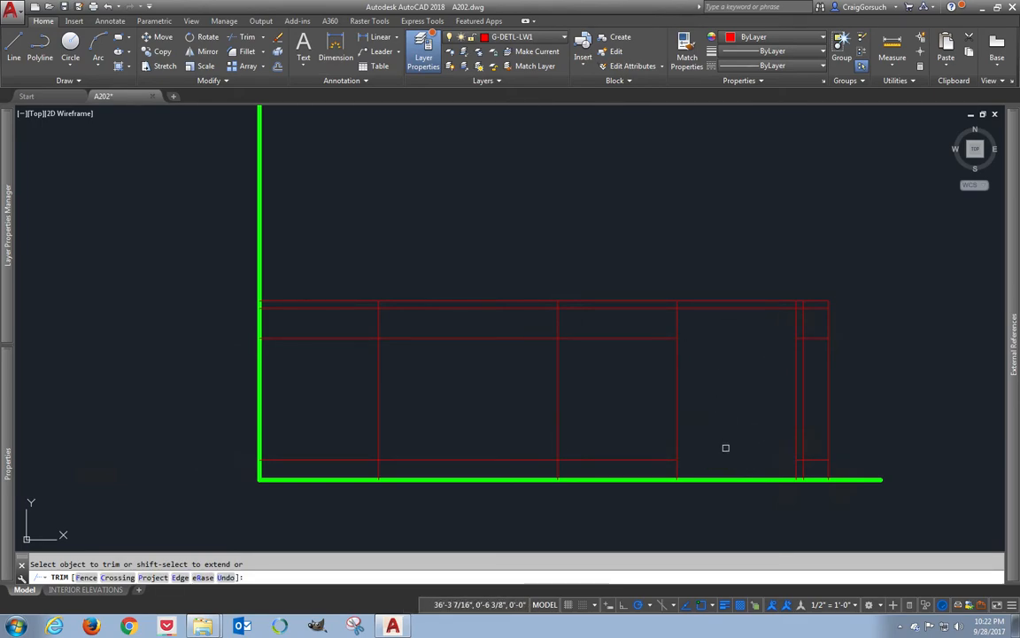
{"action": "left_click", "coordinate": [579, 471]}
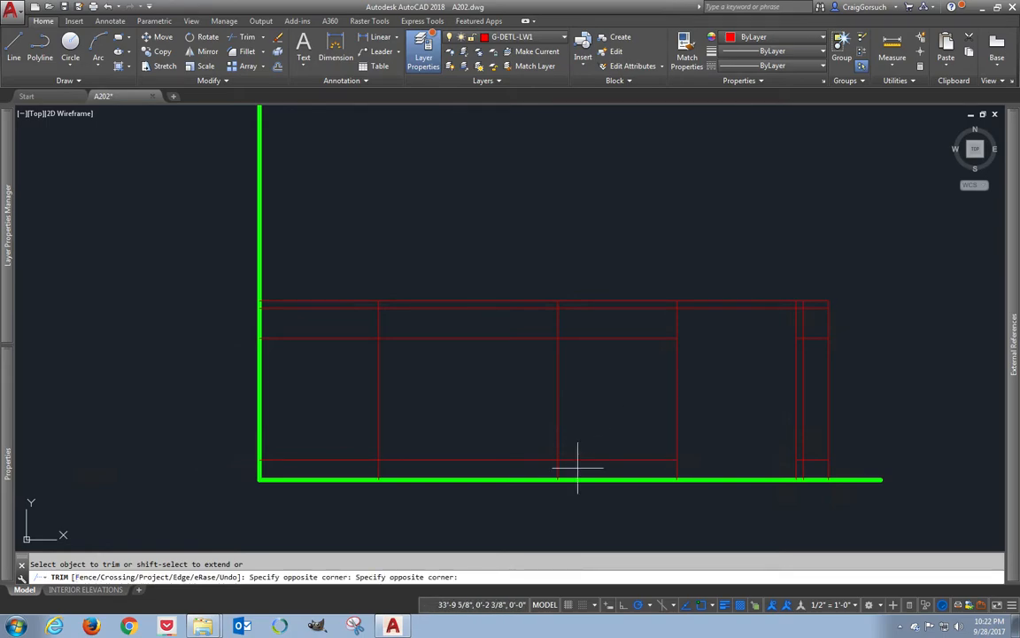
{"action": "left_click", "coordinate": [350, 474]}
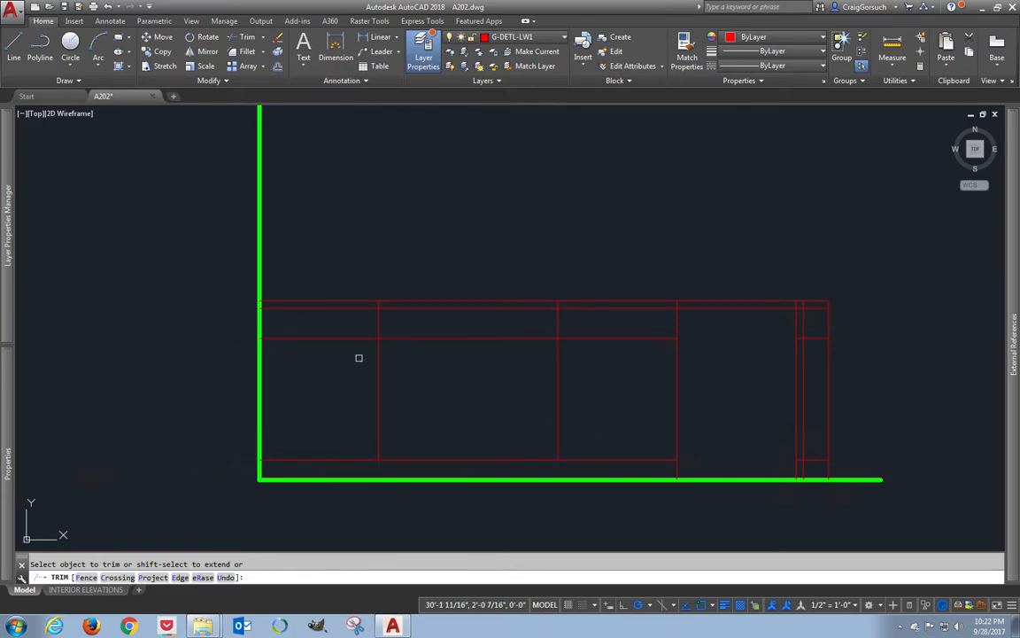
- Trim the cabinet divider lines out of the countertop thickness above the sink base cabinets
{"action": "scroll", "coordinate": [357, 357], "scroll_direction": "up", "scroll_amount": 2}
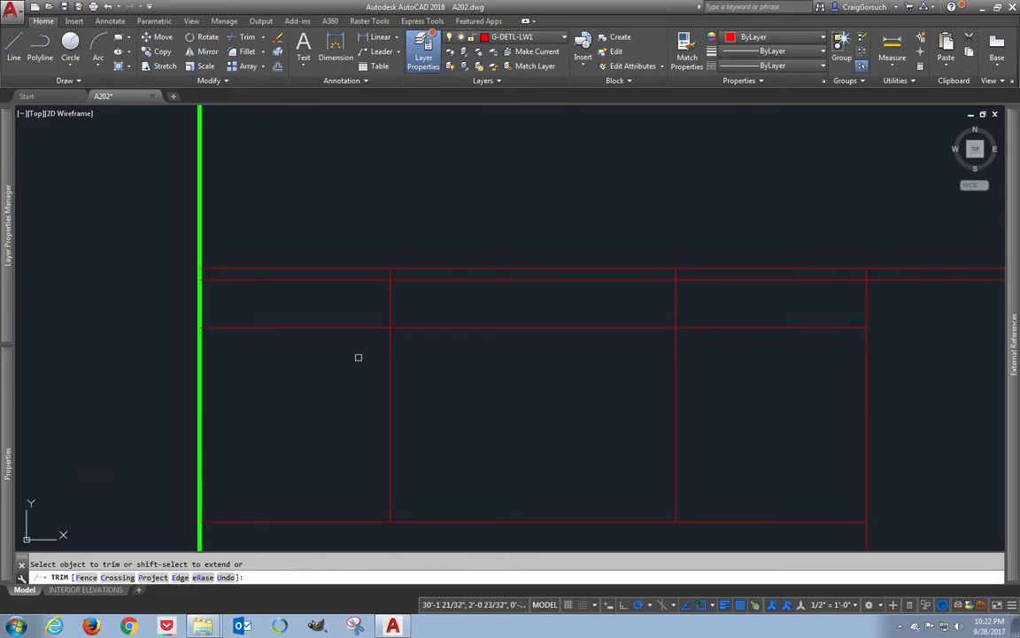
{"action": "left_click", "coordinate": [702, 273]}
{"action": "left_click", "coordinate": [377, 276]}
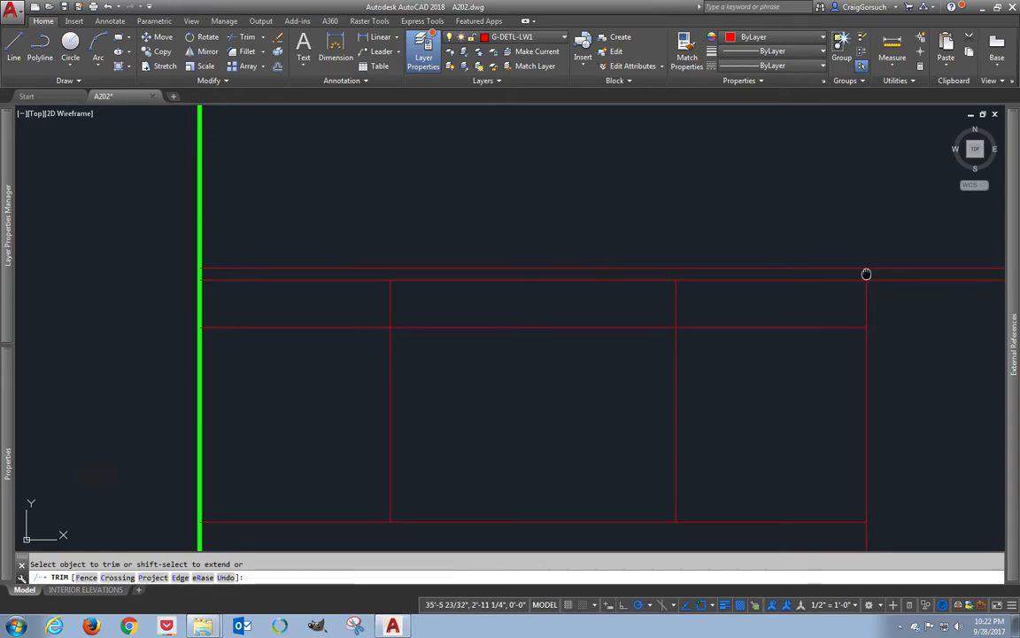
{"action": "middle_click_drag", "start_coordinate": [866, 274], "coordinate": [538, 273]}
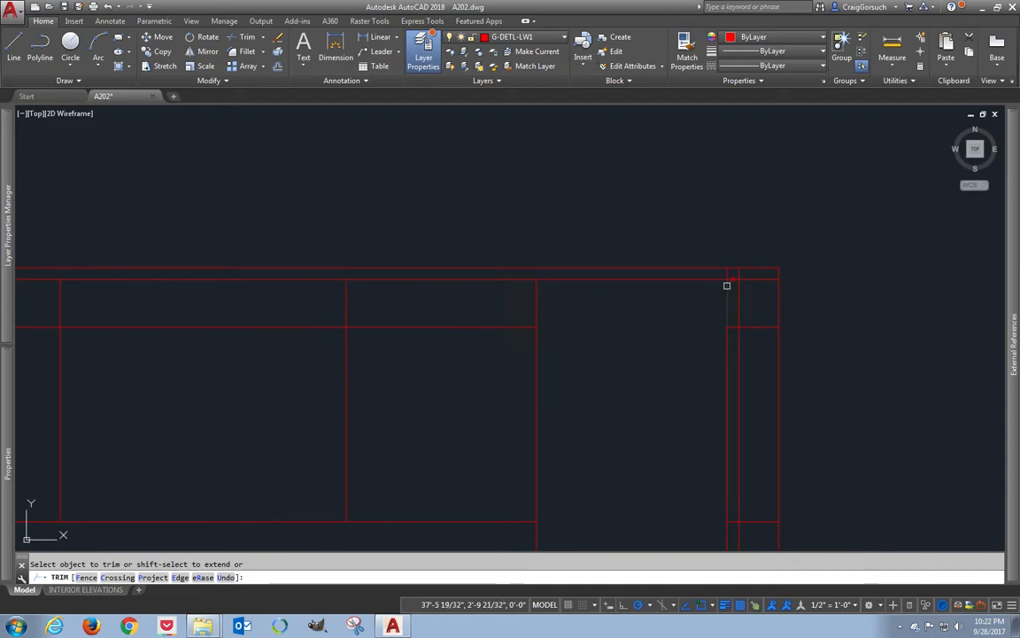
{"action": "key", "text": "Escape"}
- Offset the base cabinet end line and the bar end line 3/4 inch outward, away from the cabinets
{"action": "type", "text": "o"}
{"action": "key", "text": "Return"}
{"action": "type", "text": "3/4"}
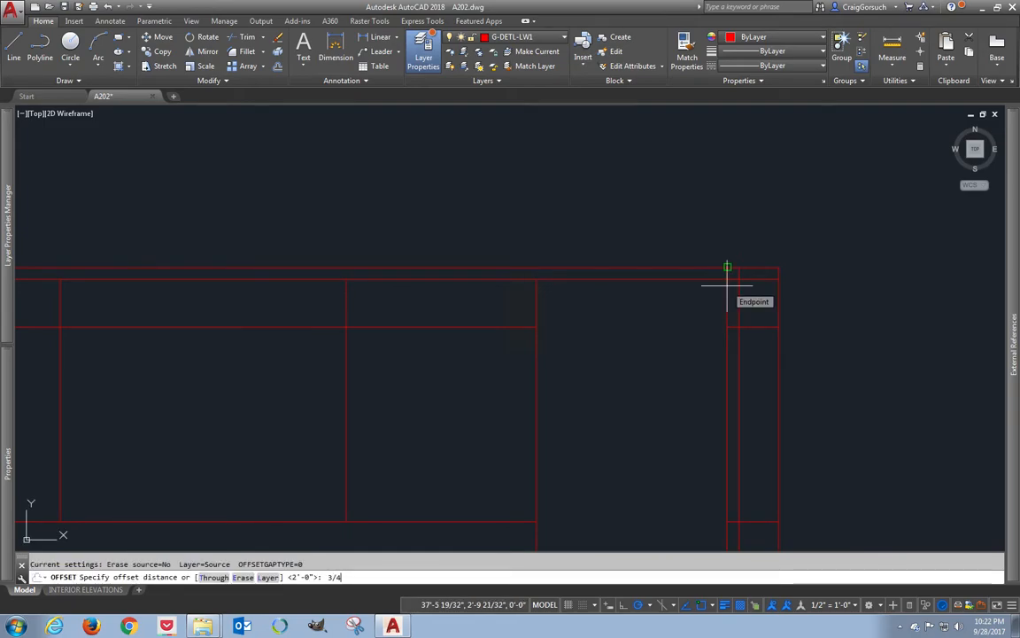
{"action": "key", "text": "Return"}
{"action": "left_click", "coordinate": [741, 289]}
{"action": "left_click", "coordinate": [765, 298]}
{"action": "left_click", "coordinate": [778, 296]}
{"action": "left_click", "coordinate": [851, 300]}
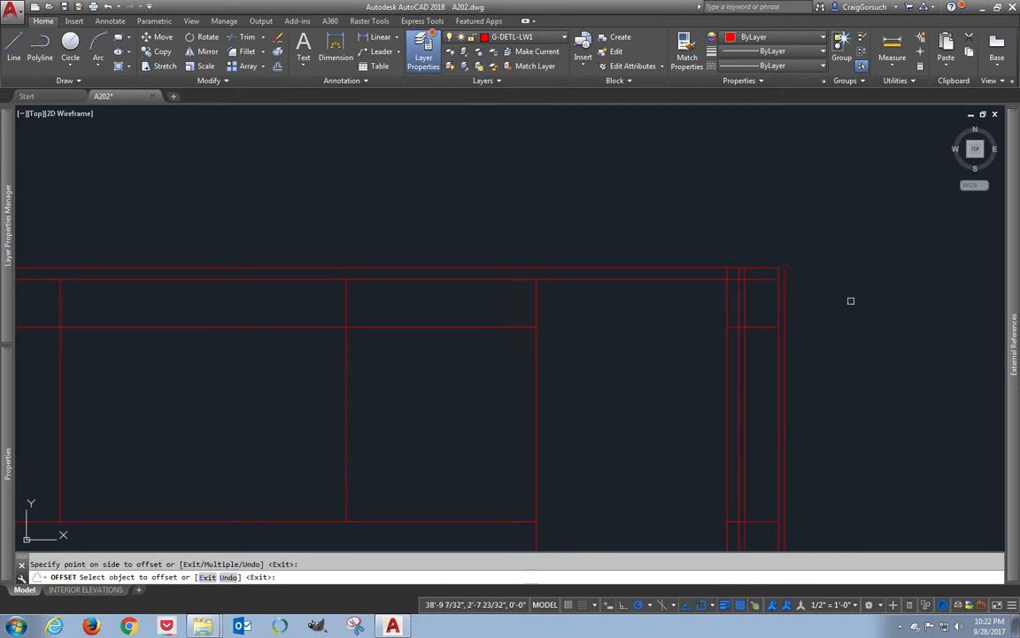
{"action": "key", "text": "Escape"}
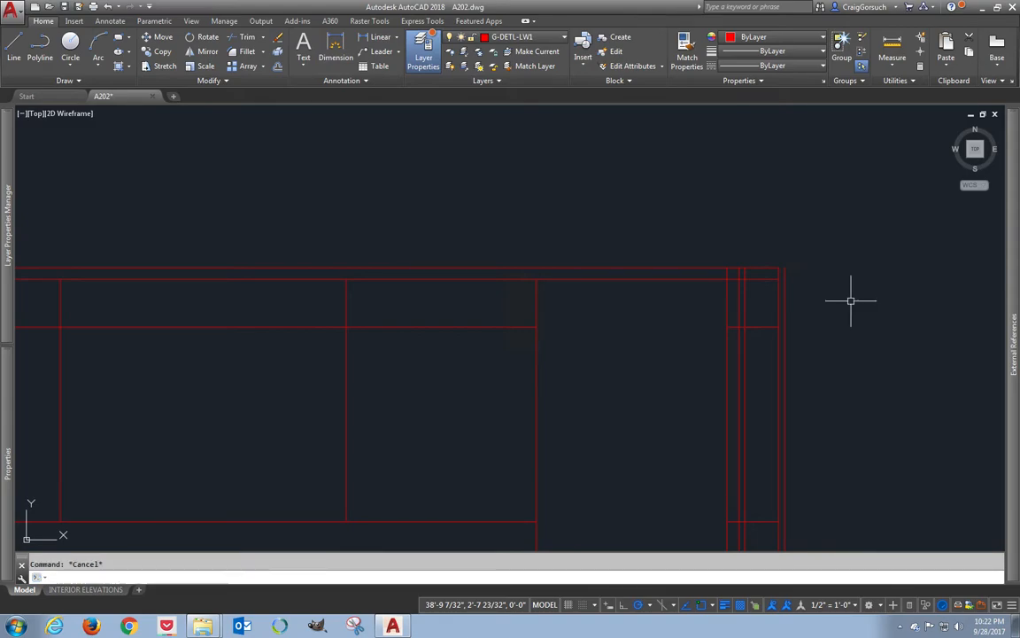
- Copy the two horizontal countertop lines 12 inches up for the raised bar top
{"action": "key", "text": "Return"}
{"action": "left_click", "coordinate": [754, 259]}
{"action": "left_click", "coordinate": [678, 266]}
{"action": "key", "text": "Return"}
{"action": "left_click", "coordinate": [620, 418]}
{"action": "type", "text": "11"}
{"action": "key", "text": "Return"}
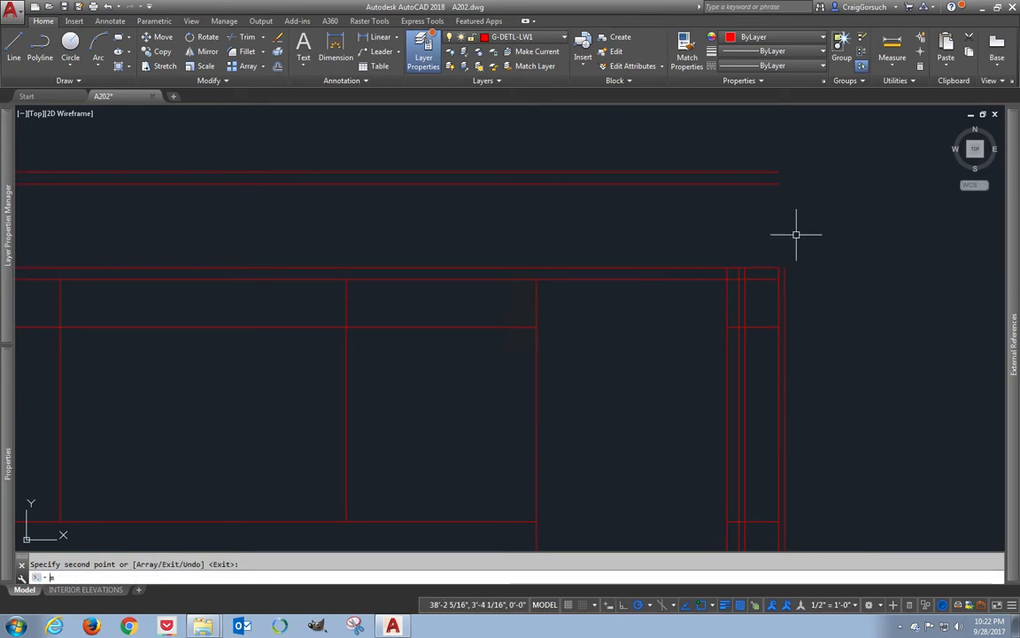
- Try lowering the two raised bar top lines by 6 inches and undo that move
{"action": "type", "text": "m"}
{"action": "key", "text": "Return"}
{"action": "left_click", "coordinate": [789, 213]}
{"action": "left_click", "coordinate": [757, 140]}
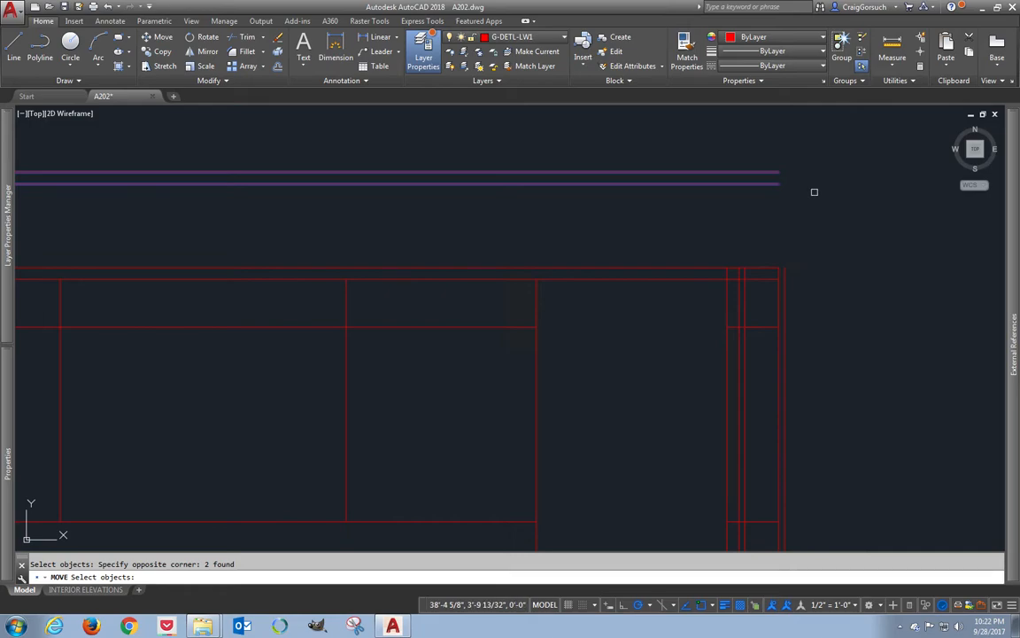
{"action": "key", "text": "Return"}
{"action": "type", "text": "6"}
{"action": "key", "text": "Return"}
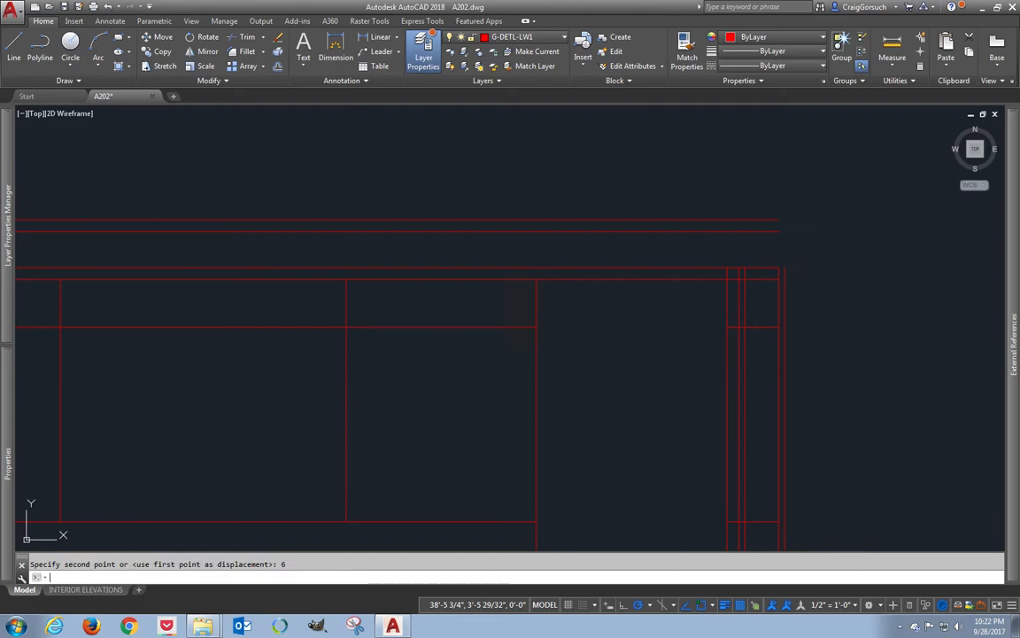
{"action": "type", "text": "u"}
{"action": "key", "text": "Return"}
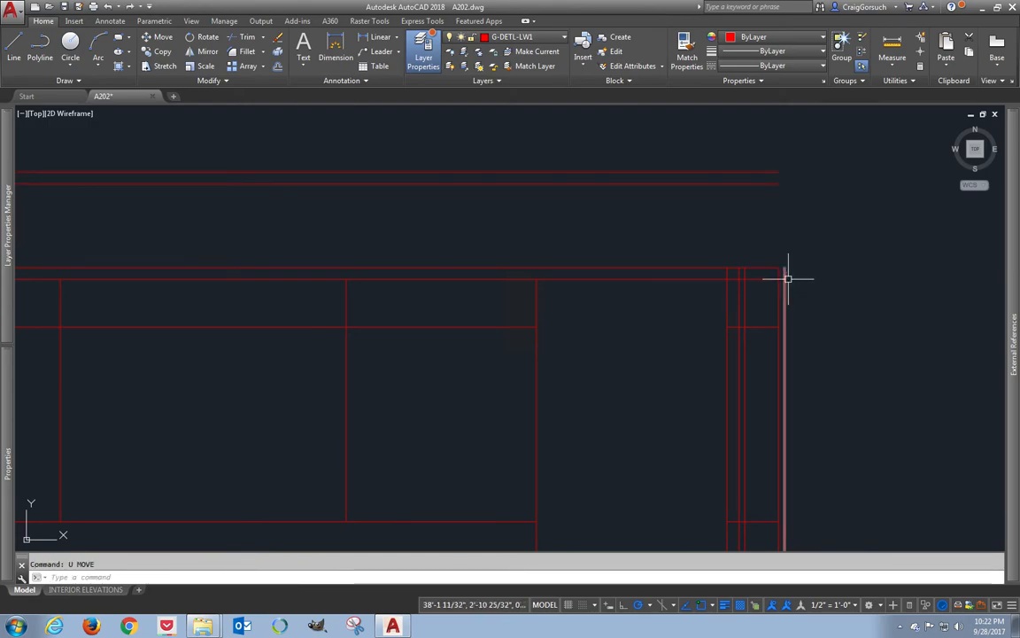
- Move the two vertical bar end lines up about 1'-4" so they extend past the raised bar top lines
{"action": "left_click", "coordinate": [791, 285]}
{"action": "left_click", "coordinate": [775, 290]}
{"action": "type", "text": "m"}
{"action": "key", "text": "Return"}
{"action": "left_click", "coordinate": [797, 315]}
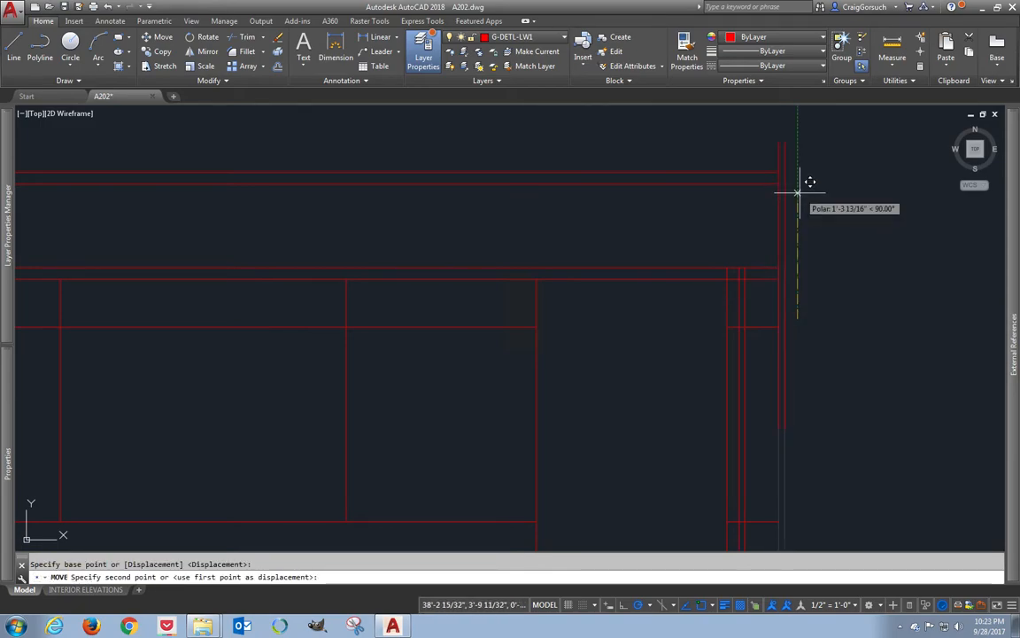
{"action": "key", "text": "Escape"}
{"action": "key", "text": "Escape"}
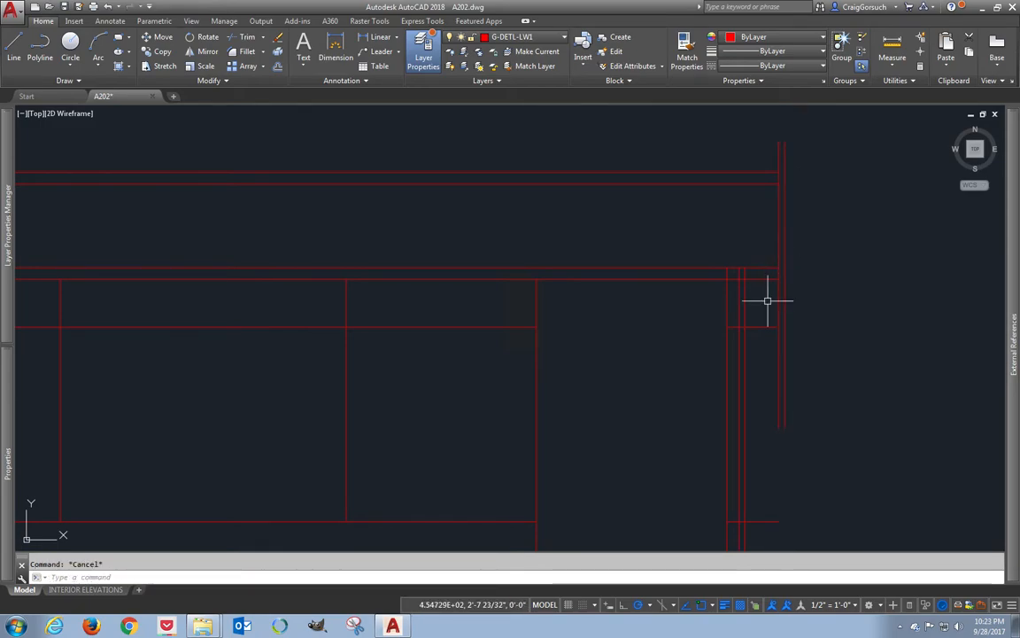
- Trim the lower countertop lines beyond their offset end line and the cabinet side lines within the countertop thickness
{"action": "type", "text": "tr"}
{"action": "key", "text": "Return"}
{"action": "key", "text": "Return"}
{"action": "left_click", "coordinate": [767, 288]}
{"action": "left_click", "coordinate": [762, 264]}
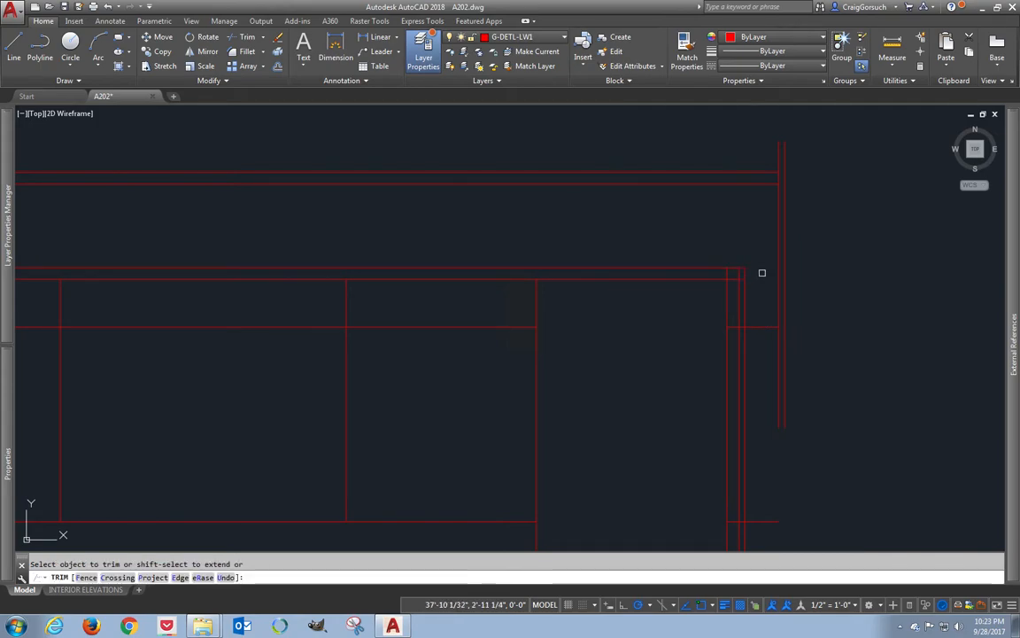
{"action": "scroll", "coordinate": [753, 273], "scroll_direction": "up", "scroll_amount": 3}
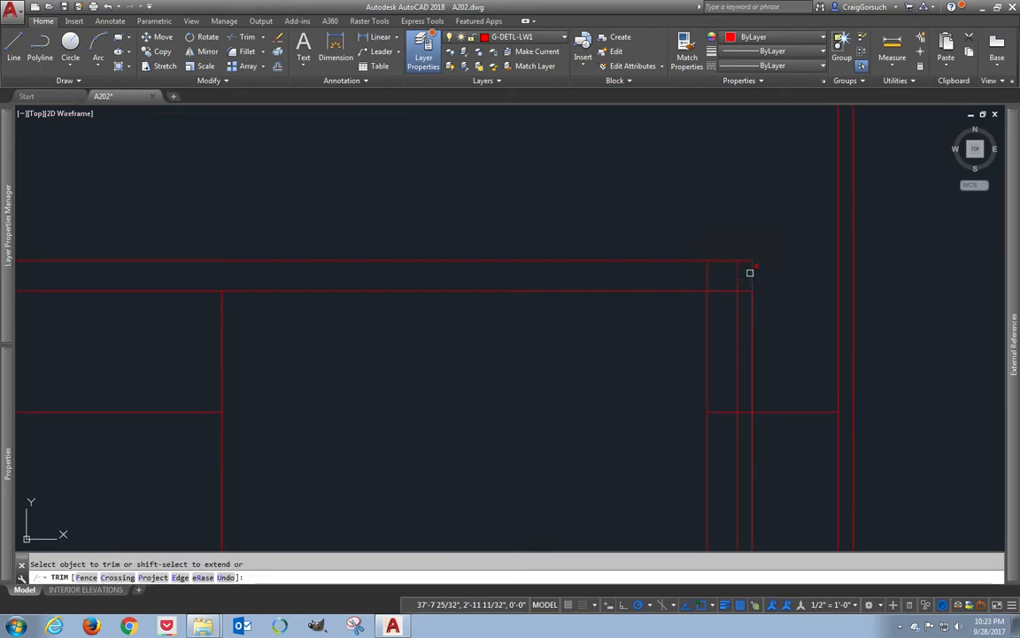
{"action": "left_click", "coordinate": [744, 274]}
{"action": "left_click", "coordinate": [697, 276]}
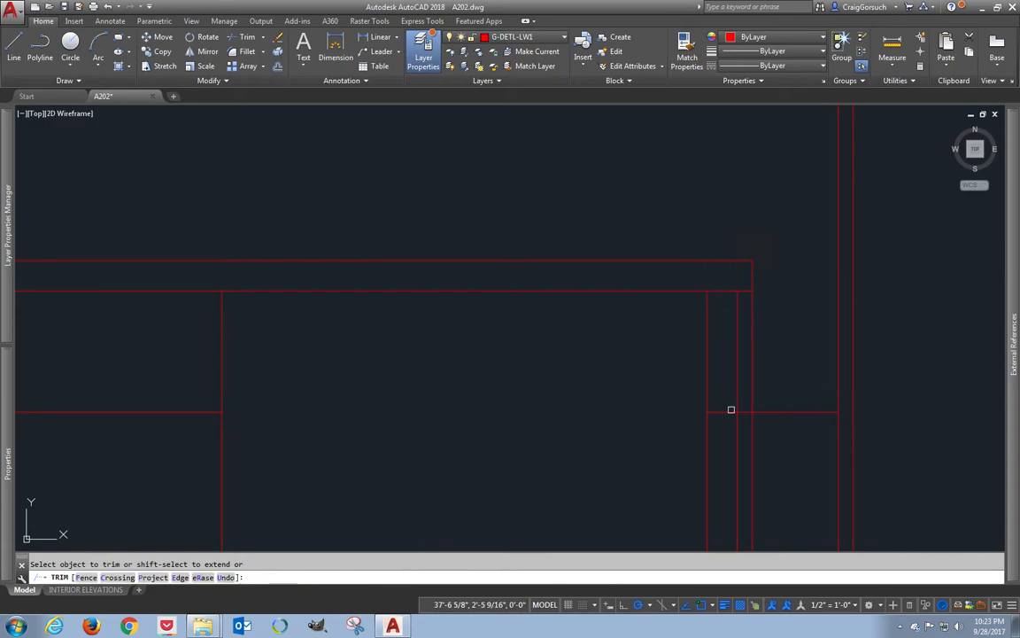
- Erase the two short horizontal lines past the end panel and the leftover countertop end line below the lower countertop
{"action": "scroll", "coordinate": [752, 323], "scroll_direction": "down", "scroll_amount": 1}
{"action": "middle_click_drag", "start_coordinate": [751, 329], "coordinate": [678, 264]}
{"action": "key", "text": "Escape"}
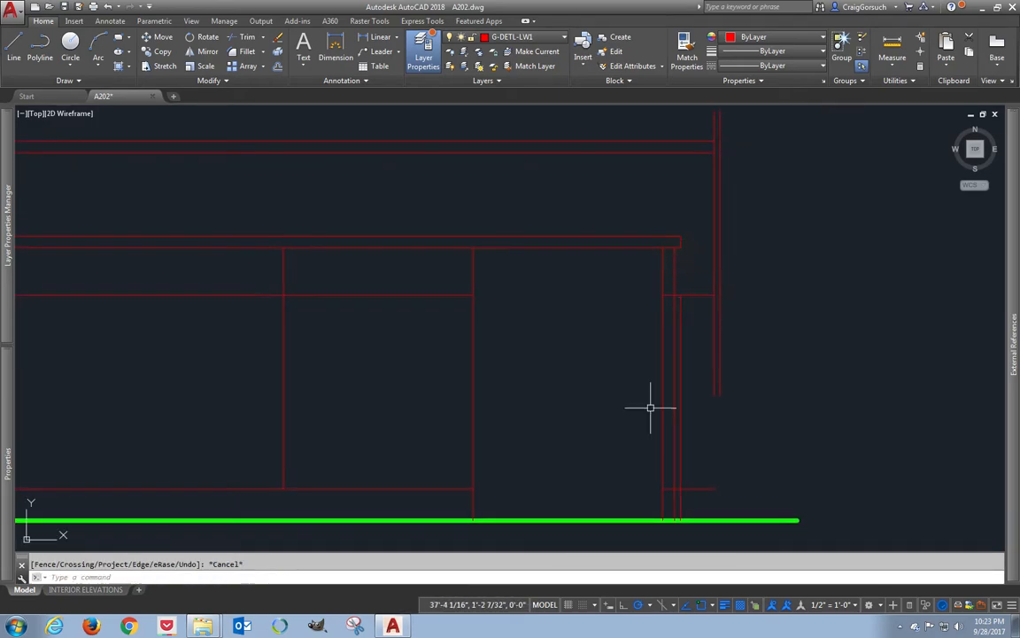
{"action": "left_click", "coordinate": [631, 489]}
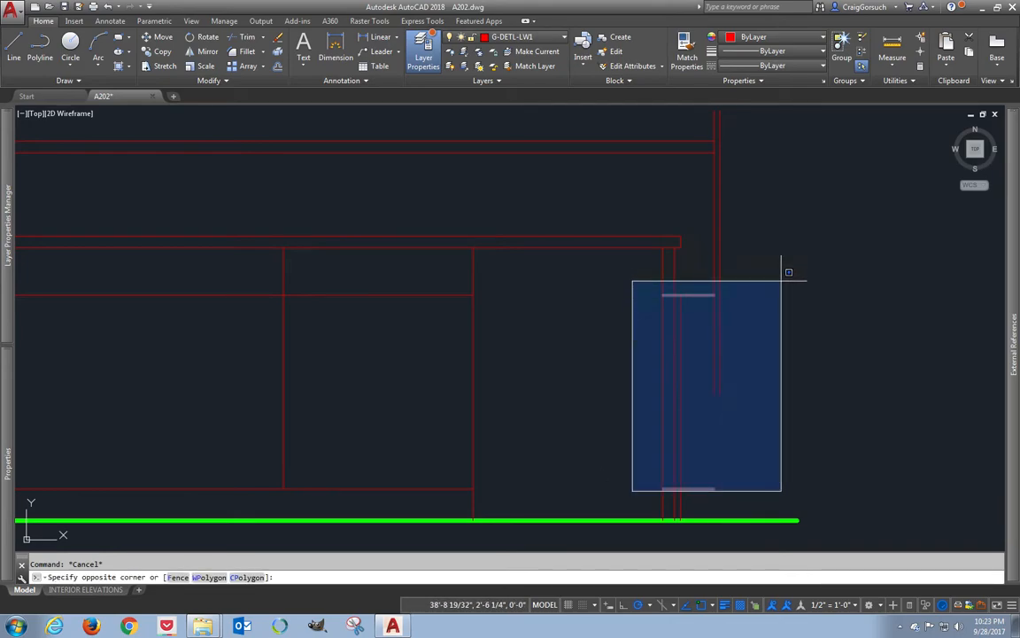
{"action": "left_click", "coordinate": [784, 278]}
{"action": "type", "text": "e"}
{"action": "key", "text": "Return"}
{"action": "left_click", "coordinate": [679, 322]}
{"action": "type", "text": "e"}
{"action": "key", "text": "Return"}
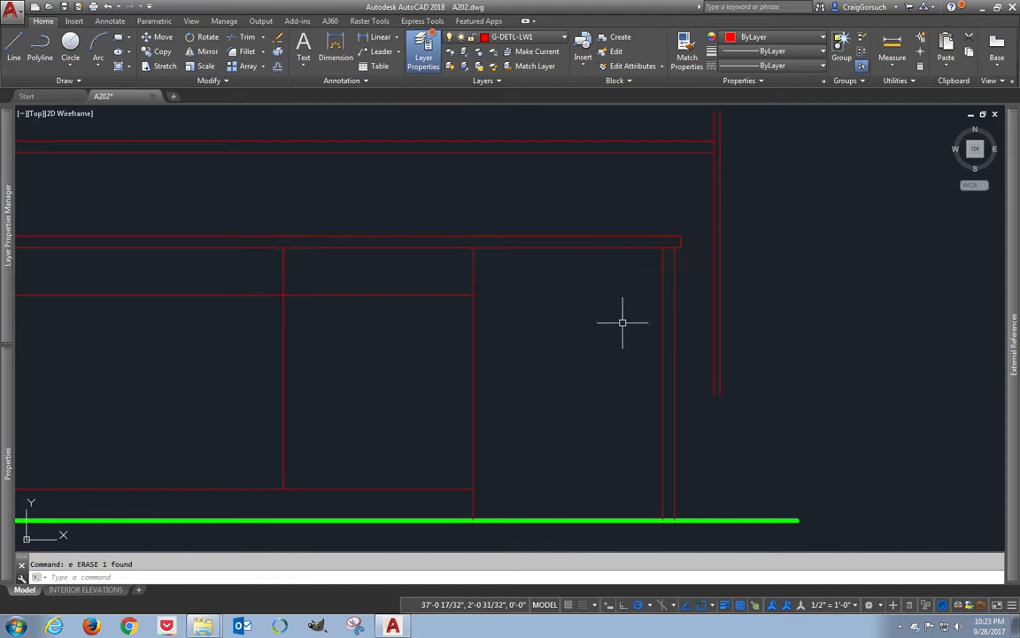
- Extend the two raised bar top lines to the outer end line and trim the excess end lines around the bar top
{"action": "key", "text": "Escape"}
{"action": "type", "text": "ex"}
{"action": "key", "text": "Return"}
{"action": "key", "text": "Return"}
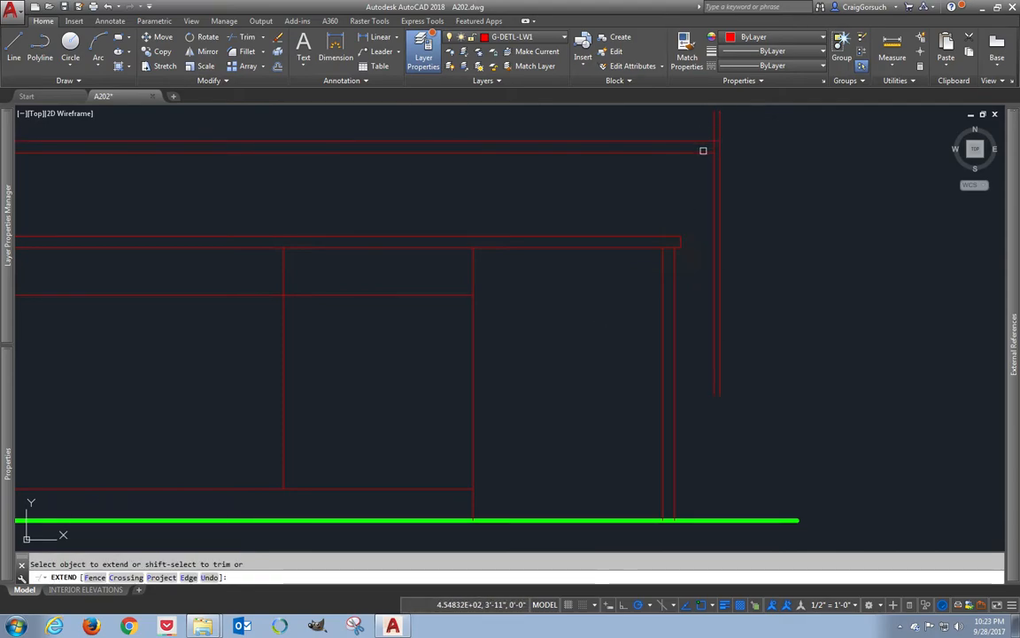
{"action": "left_click", "coordinate": [730, 139], "text": "shift"}
{"action": "left_click", "coordinate": [705, 139], "text": "shift"}
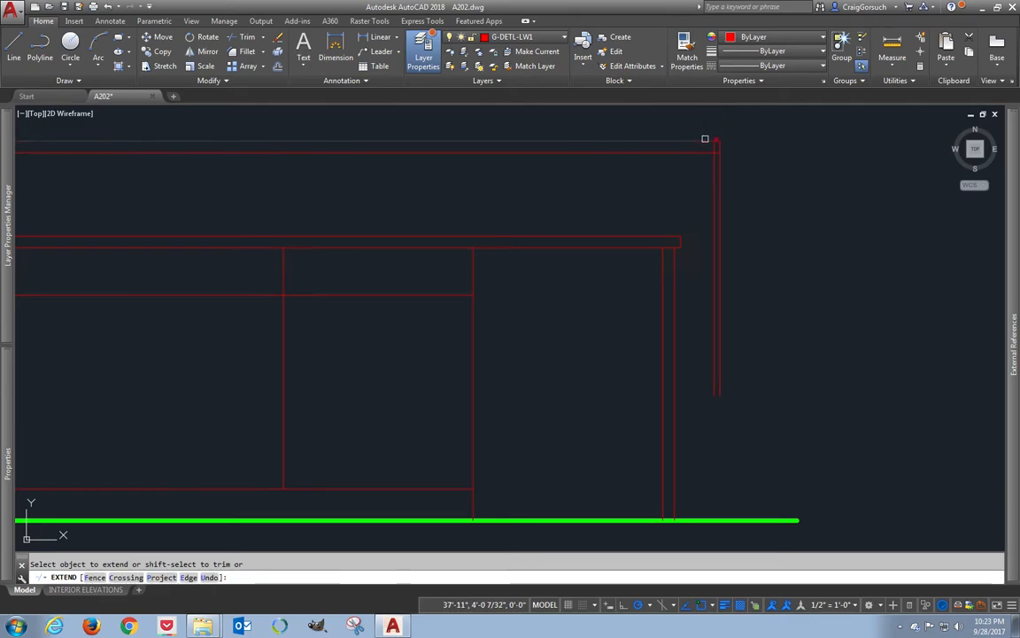
{"action": "left_click", "coordinate": [719, 213], "text": "shift"}
{"action": "key", "text": "Return"}
{"action": "key", "text": "Escape"}
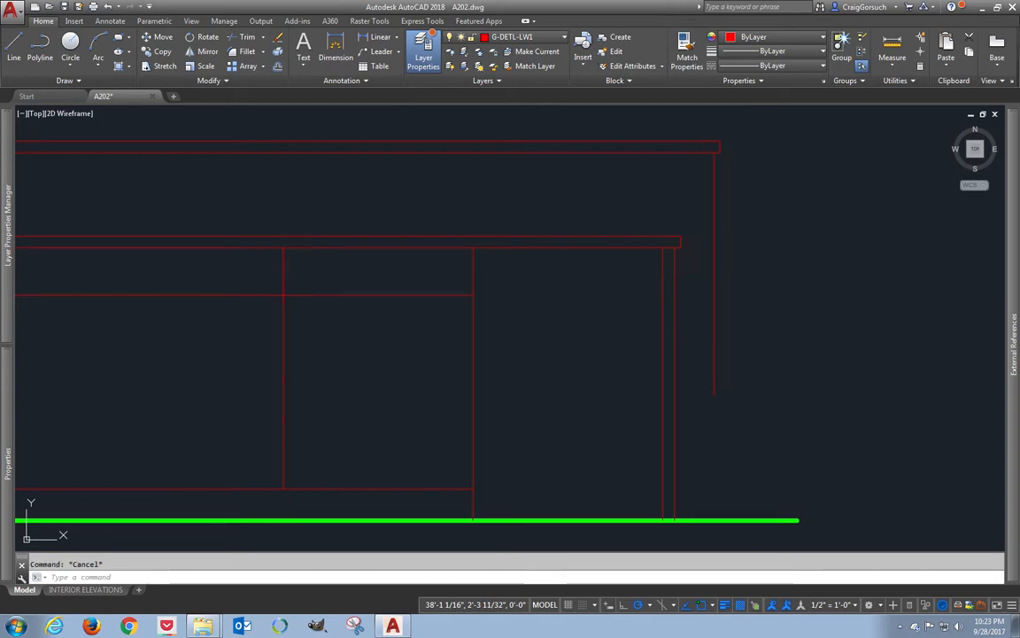
- Extend the raised bar's vertical end line down to the green floor line
{"action": "type", "text": "ex"}
{"action": "key", "text": "Return"}
{"action": "scroll", "coordinate": [761, 342], "scroll_direction": "down", "scroll_amount": 2}
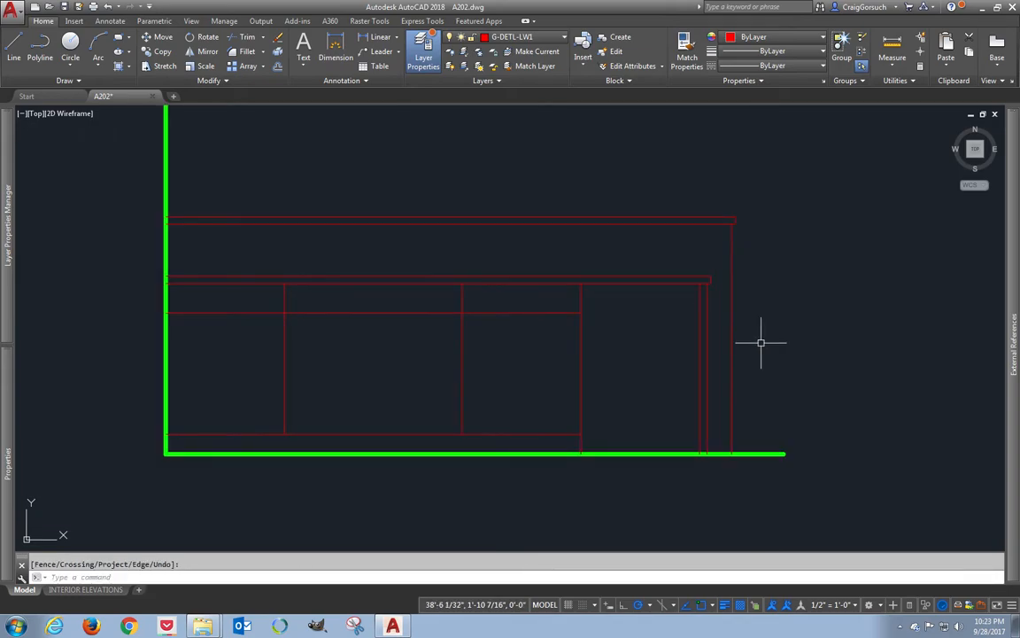
{"action": "middle_click_drag", "start_coordinate": [761, 343], "coordinate": [814, 369]}
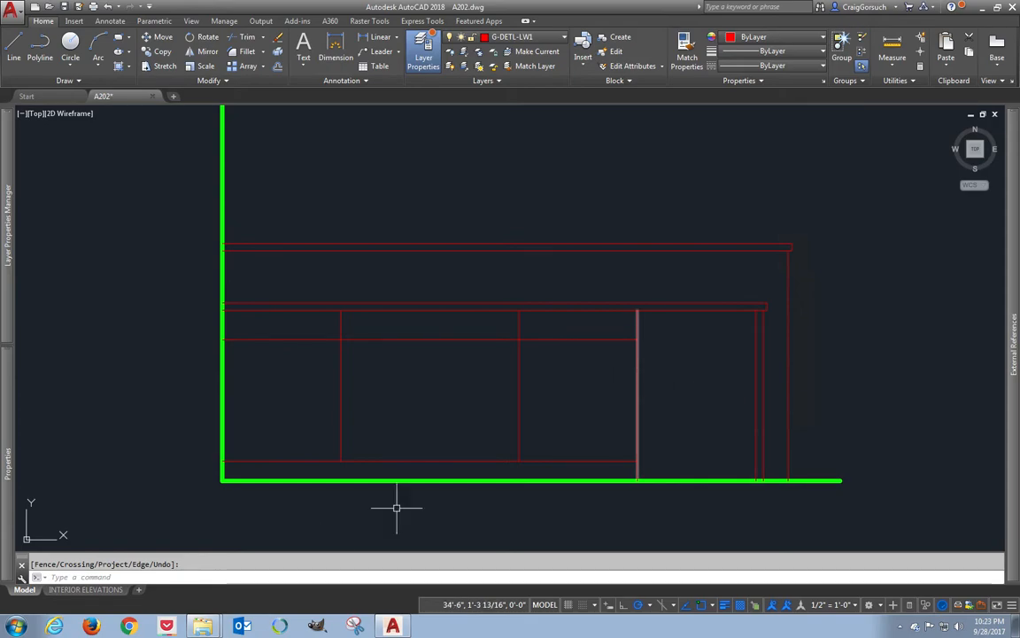
- Switch to Windows Explorer and preview the large and small coffee machine elevation blocks in the Appliances & AV folder
{"action": "mouse_move", "coordinate": [203, 625]}
{"action": "left_click", "coordinate": [204, 561]}
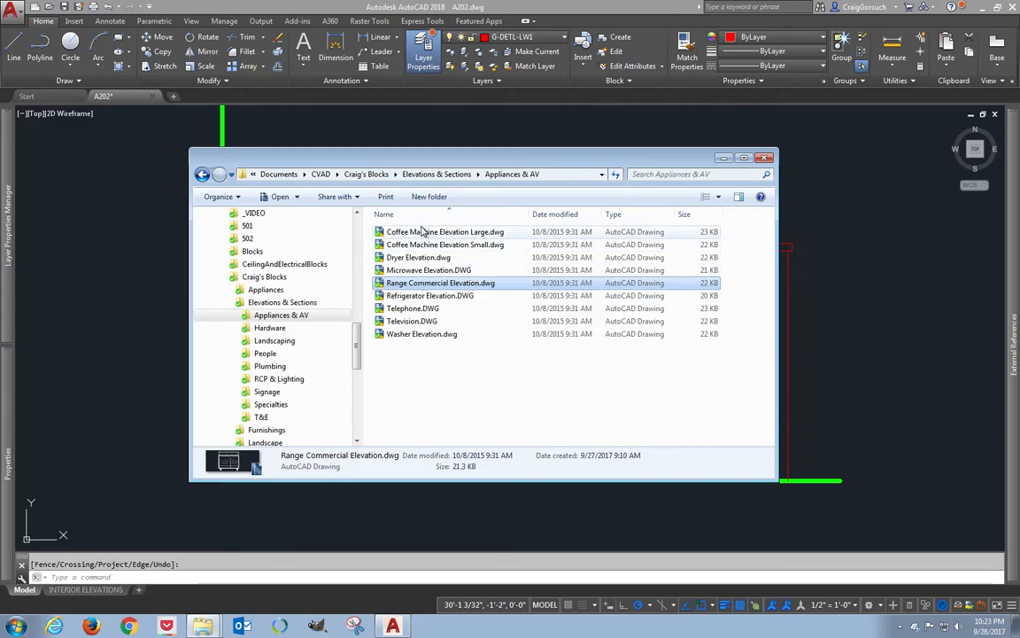
{"action": "left_click", "coordinate": [427, 233]}
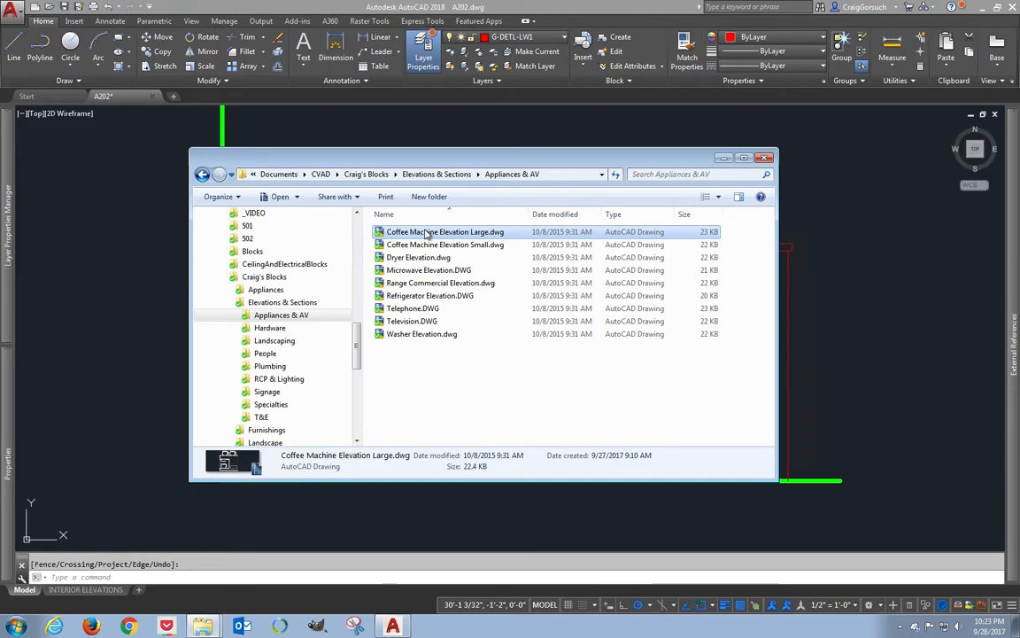
{"action": "left_click", "coordinate": [428, 245]}
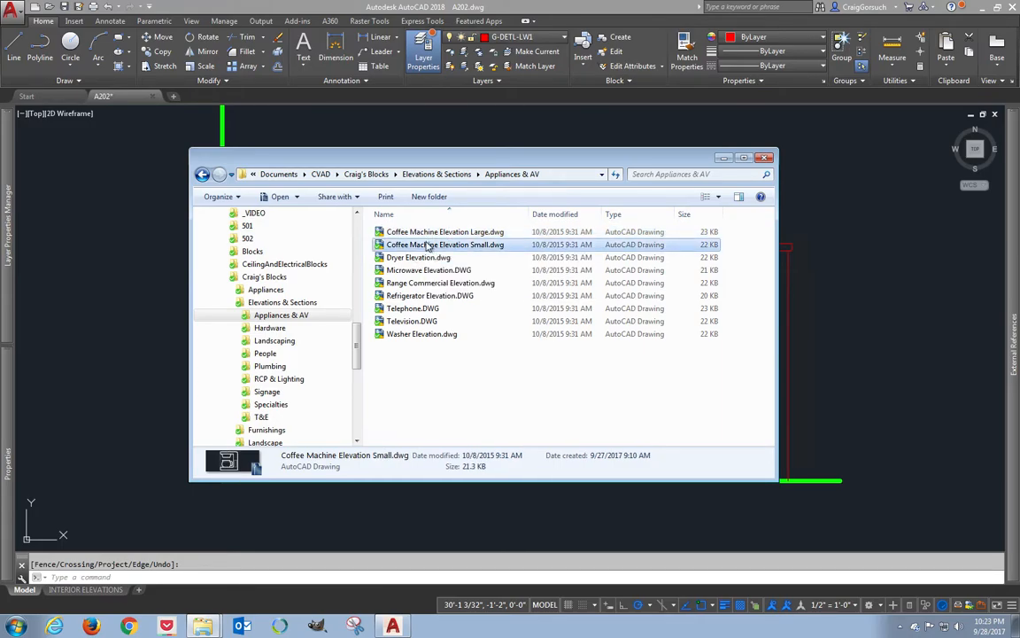
{"action": "left_click", "coordinate": [431, 233]}
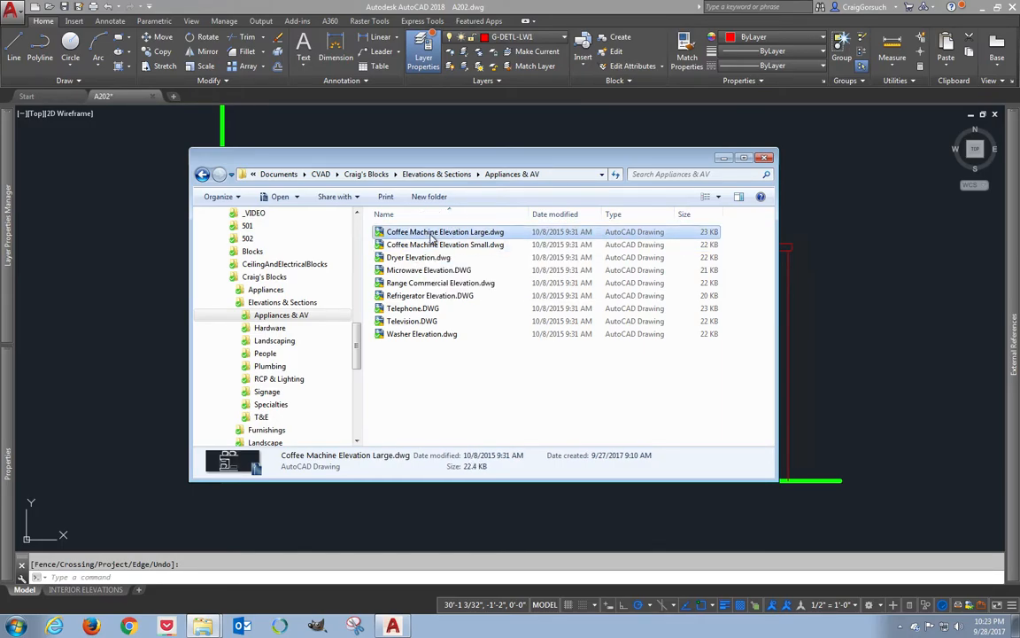
{"action": "left_click", "coordinate": [416, 366]}
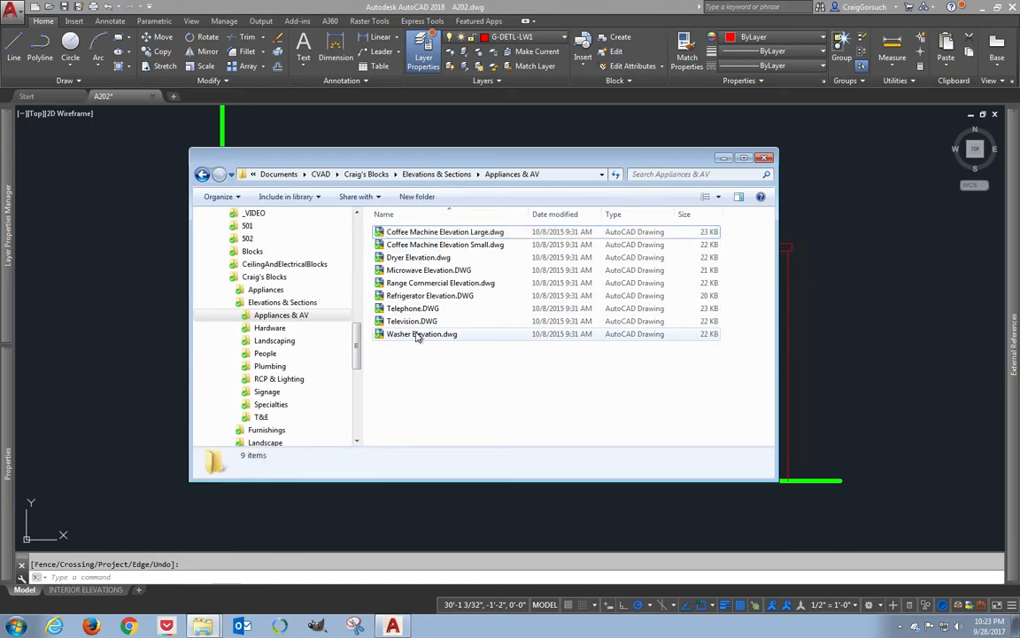
- Insert Sink Double Front.dwg from the Plumbing folder near the countertop above the middle cabinet, accepting the default scale and rotation
{"action": "left_click", "coordinate": [269, 366]}
{"action": "left_click", "coordinate": [433, 347]}
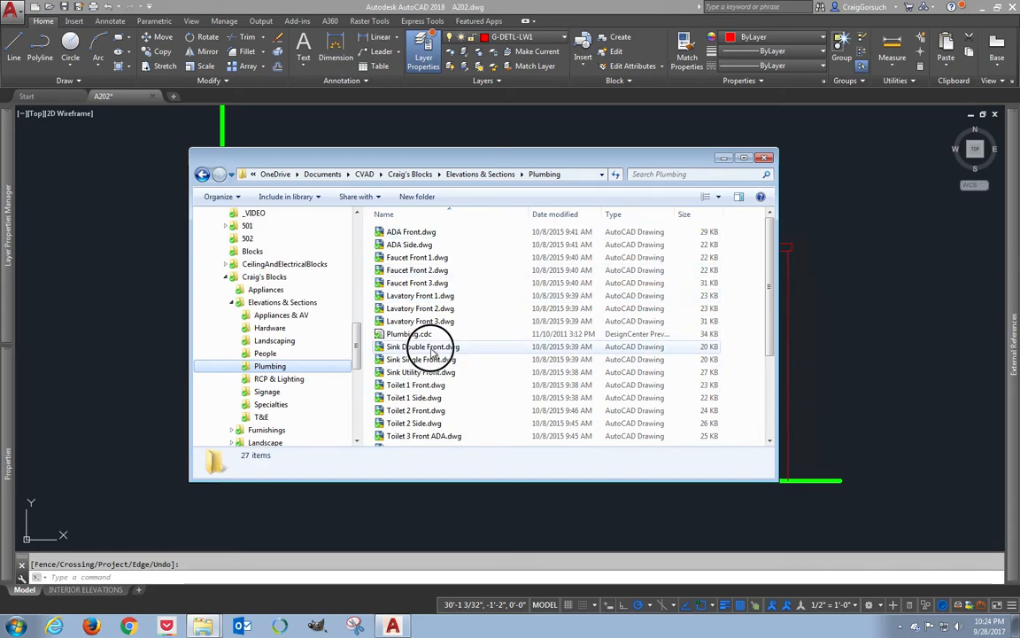
{"action": "left_click_drag", "start_coordinate": [421, 348], "coordinate": [794, 358]}
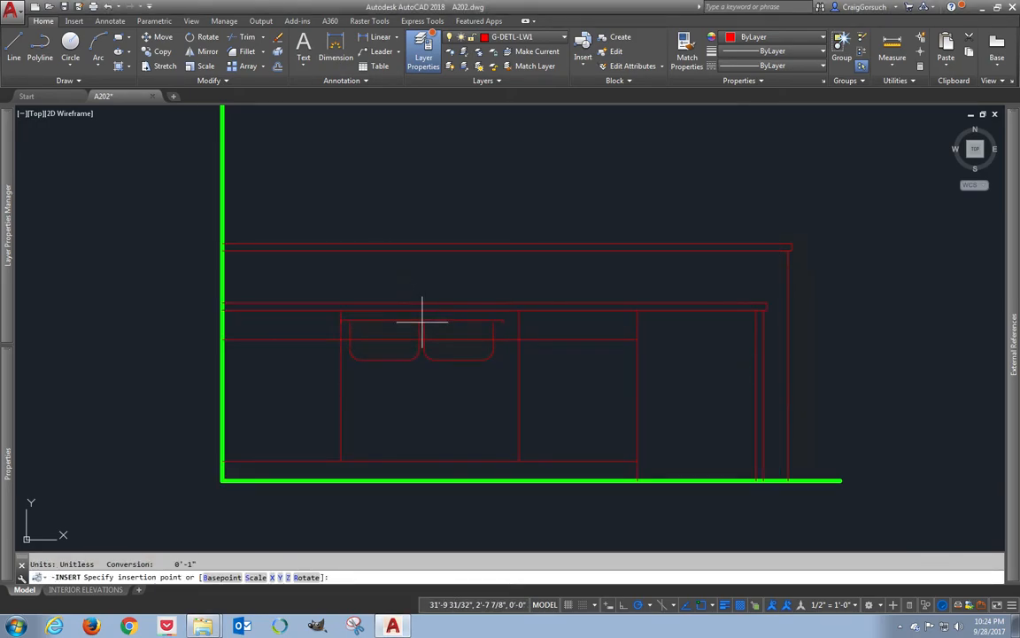
{"action": "left_click", "coordinate": [433, 288]}
{"action": "key", "text": "Return"}
{"action": "key", "text": "Return"}
{"action": "key", "text": "Return"}
- Offset the sink cabinet's side line 18 inches inward to form the cabinet's vertical centre line
{"action": "type", "text": "o"}
{"action": "key", "text": "Return"}
{"action": "type", "text": "18"}
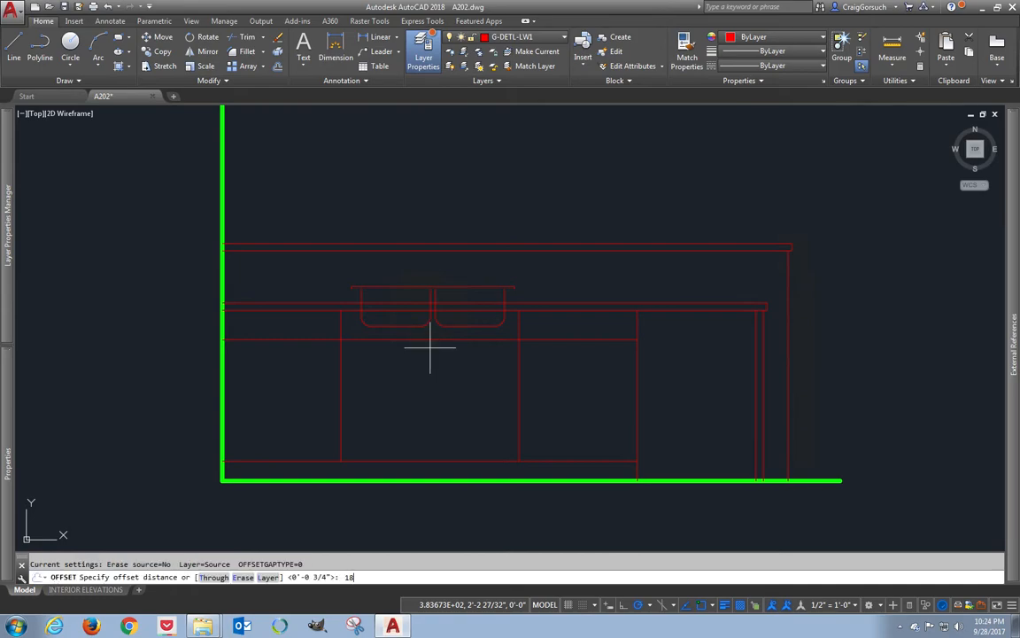
{"action": "key", "text": "Return"}
{"action": "left_click", "coordinate": [519, 386]}
{"action": "left_click", "coordinate": [449, 387]}
{"action": "type", "text": "tr"}
{"action": "key", "text": "Return"}
{"action": "key", "text": "Escape"}
{"action": "key", "text": "Escape"}
- Move the double sink block so its base point sits on the top of the countertop, aligned with the cabinet centre line
{"action": "scroll", "coordinate": [423, 316], "scroll_direction": "up", "scroll_amount": 2}
{"action": "left_click", "coordinate": [460, 334]}
{"action": "left_click", "coordinate": [448, 247]}
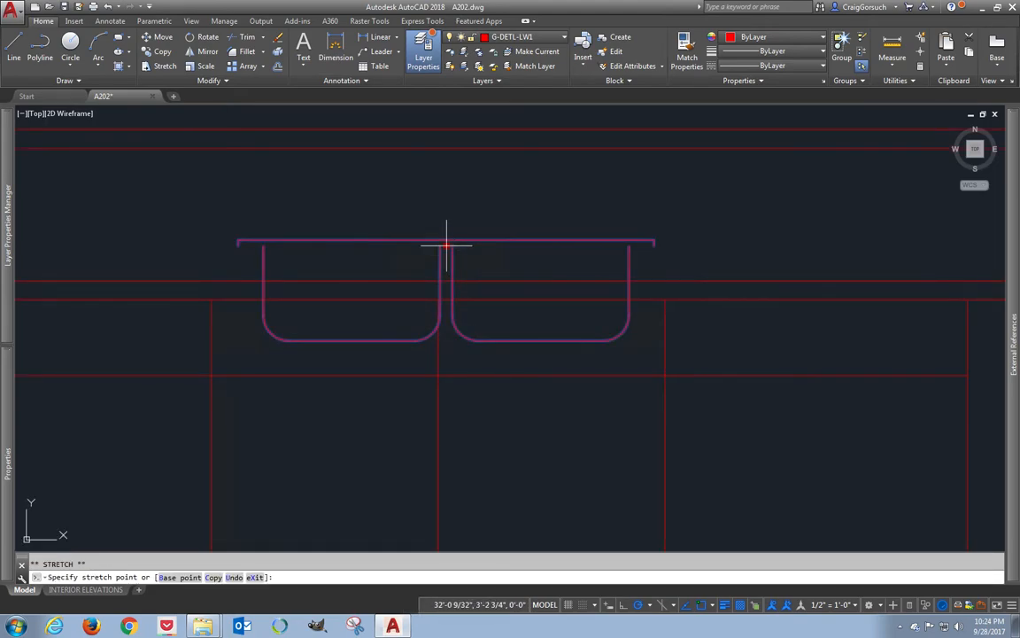
{"action": "scroll", "coordinate": [445, 258], "scroll_direction": "up", "scroll_amount": 4}
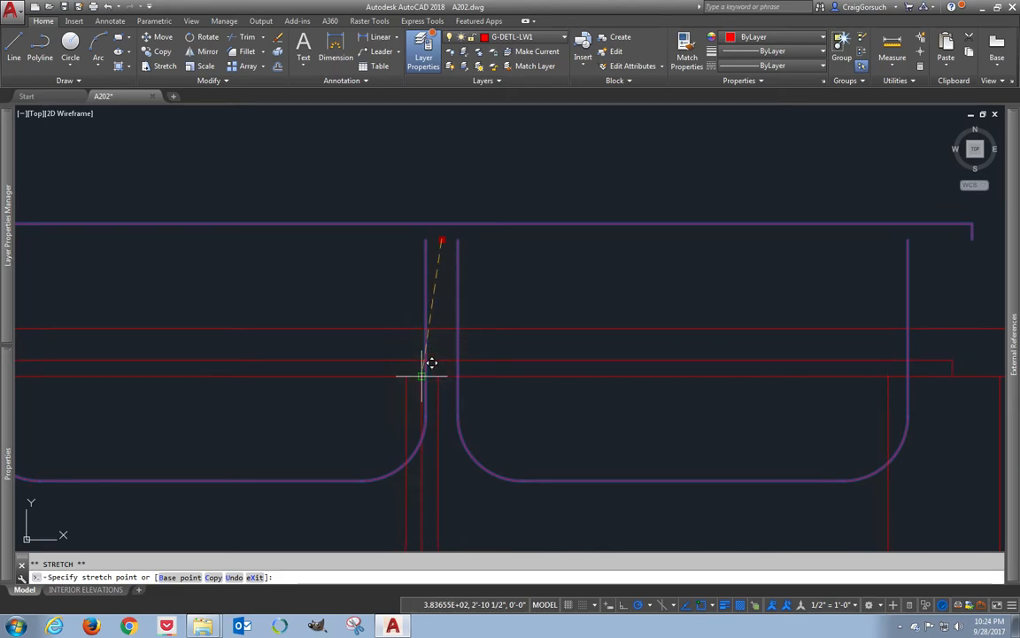
{"action": "left_click", "coordinate": [423, 326]}
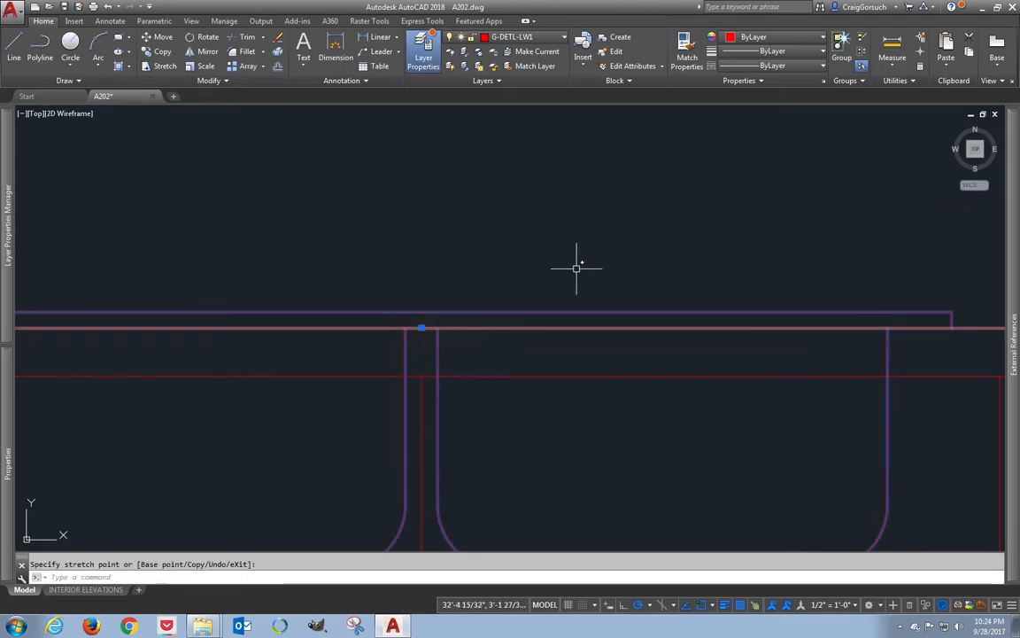
- Set the sink block's linetype to HIDDEN2 and its lineweight to 0.09 mm
{"action": "left_click", "coordinate": [770, 66]}
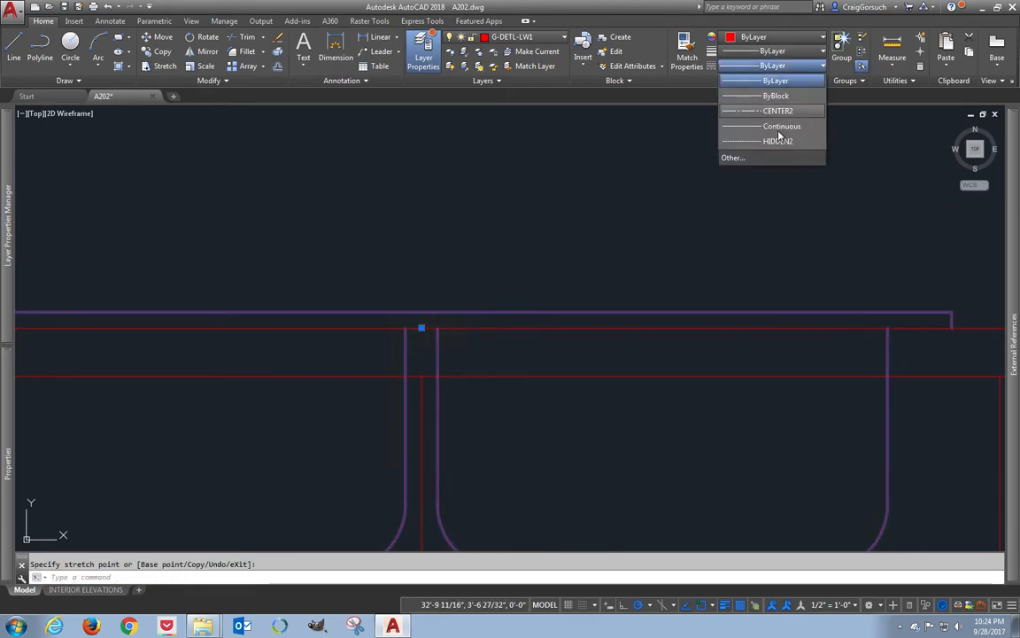
{"action": "left_click", "coordinate": [778, 141]}
{"action": "scroll", "coordinate": [731, 171], "scroll_direction": "down", "scroll_amount": 2}
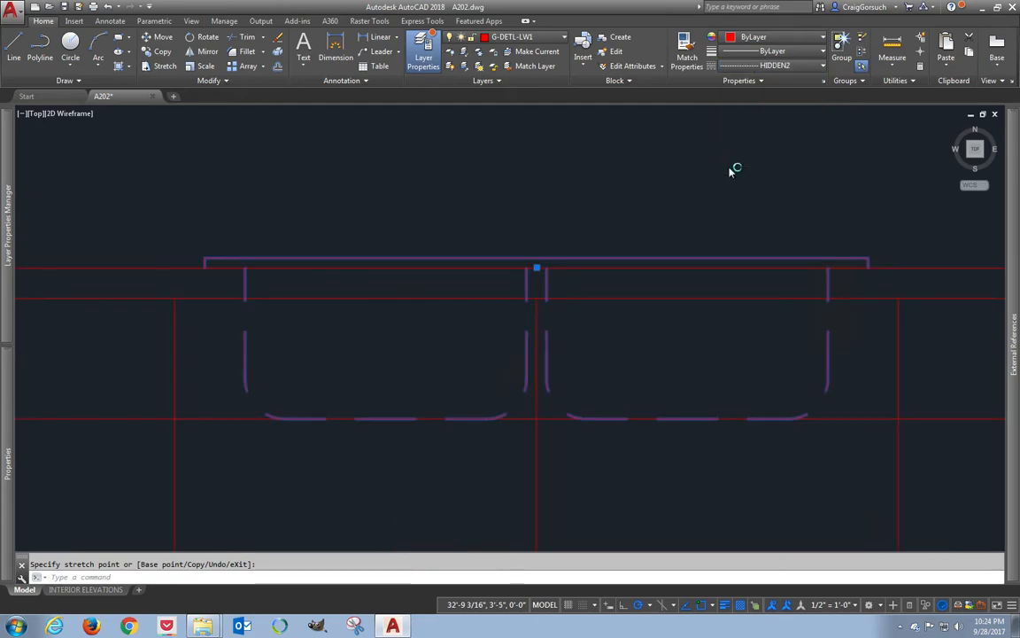
{"action": "scroll", "coordinate": [730, 171], "scroll_direction": "down", "scroll_amount": 2}
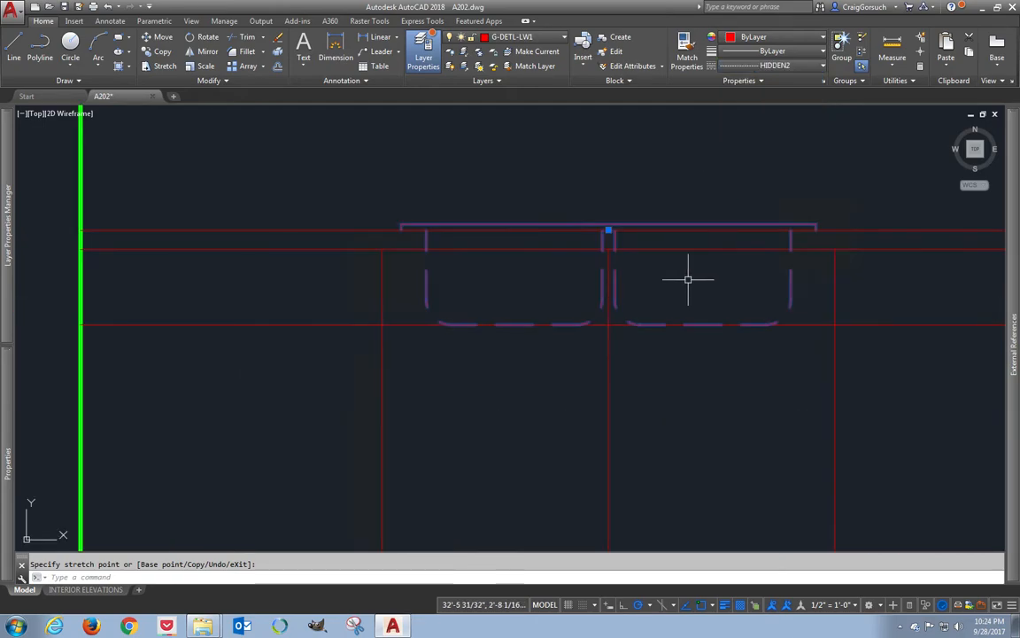
{"action": "left_click", "coordinate": [768, 51]}
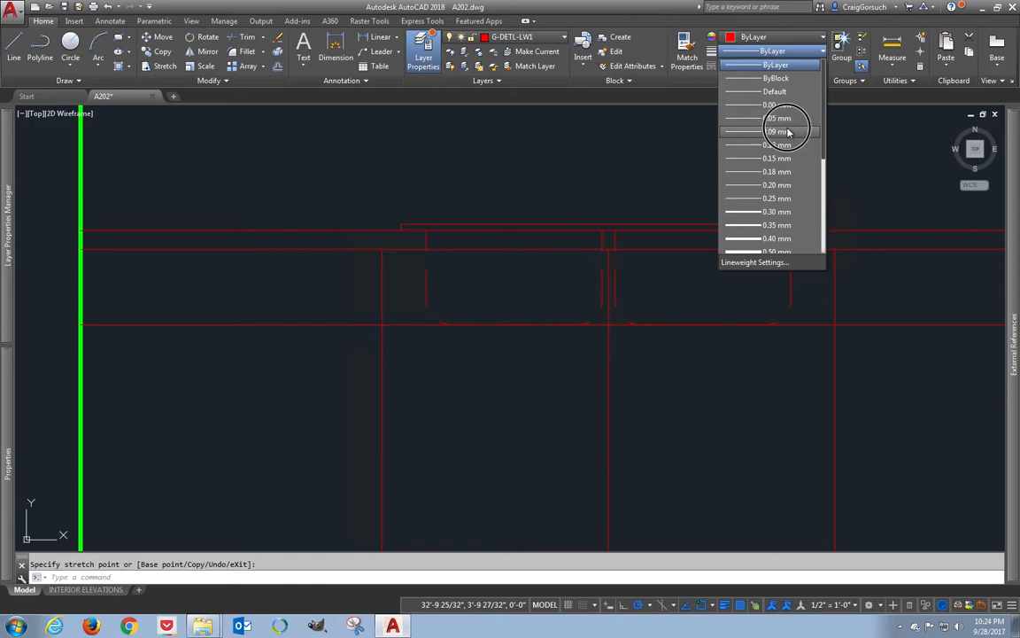
{"action": "left_click", "coordinate": [789, 132]}
{"action": "key", "text": "Escape"}
- On layer G-DETL-SHAD, draw a rectangle filling the open bay between the last cabinet and the end panel, from countertop underside to floor
{"action": "middle_click_drag", "start_coordinate": [708, 165], "coordinate": [662, 212]}
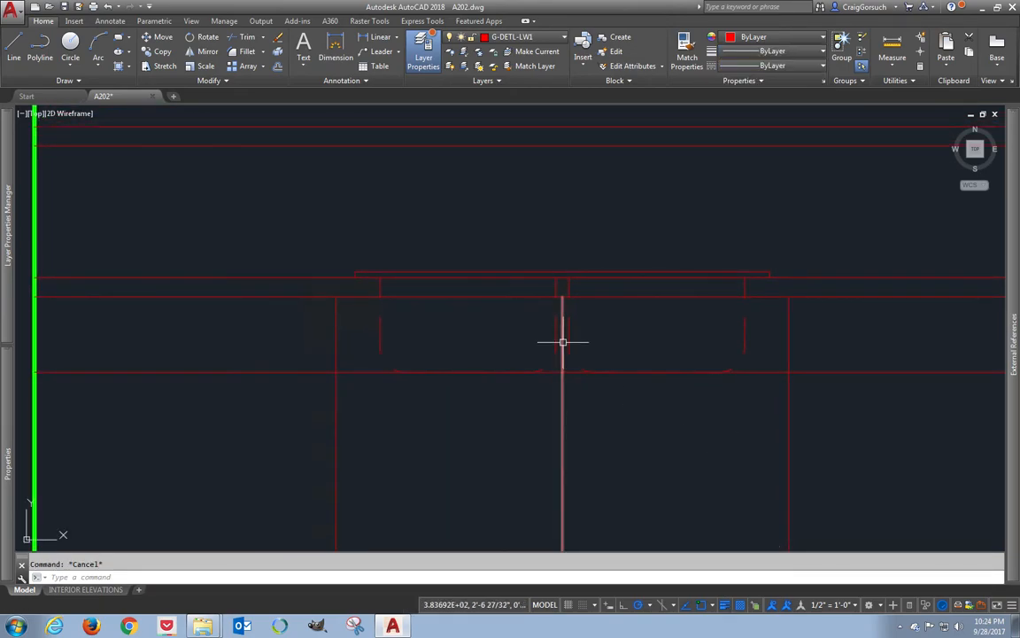
{"action": "scroll", "coordinate": [562, 341], "scroll_direction": "down", "scroll_amount": 2}
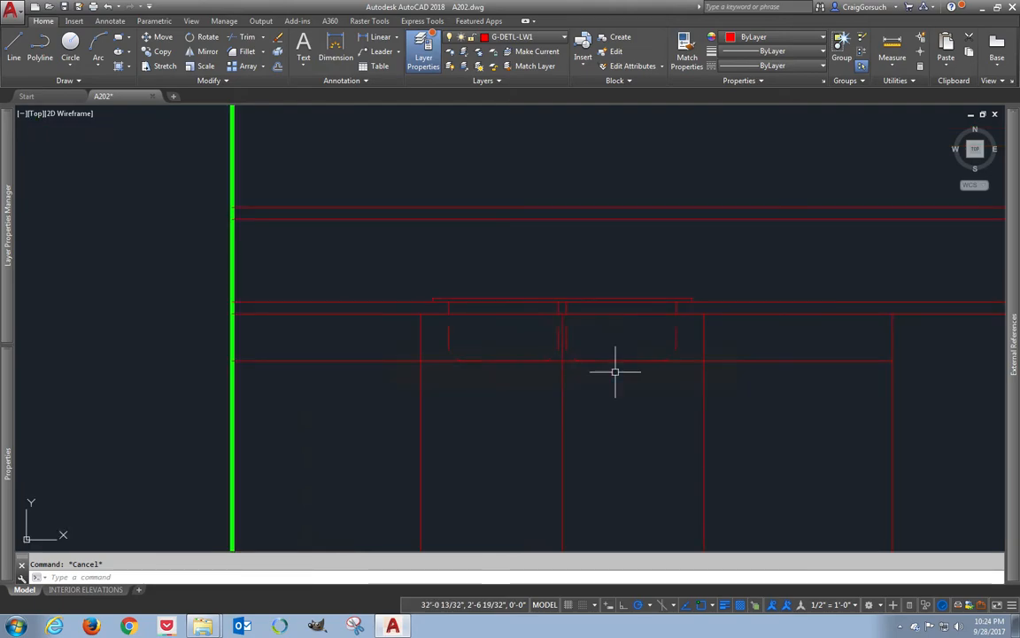
{"action": "mouse_move", "coordinate": [657, 383]}
{"action": "middle_mouse_down"}
{"action": "mouse_move", "coordinate": [583, 322]}
{"action": "mouse_move", "coordinate": [442, 335]}
{"action": "middle_mouse_up"}
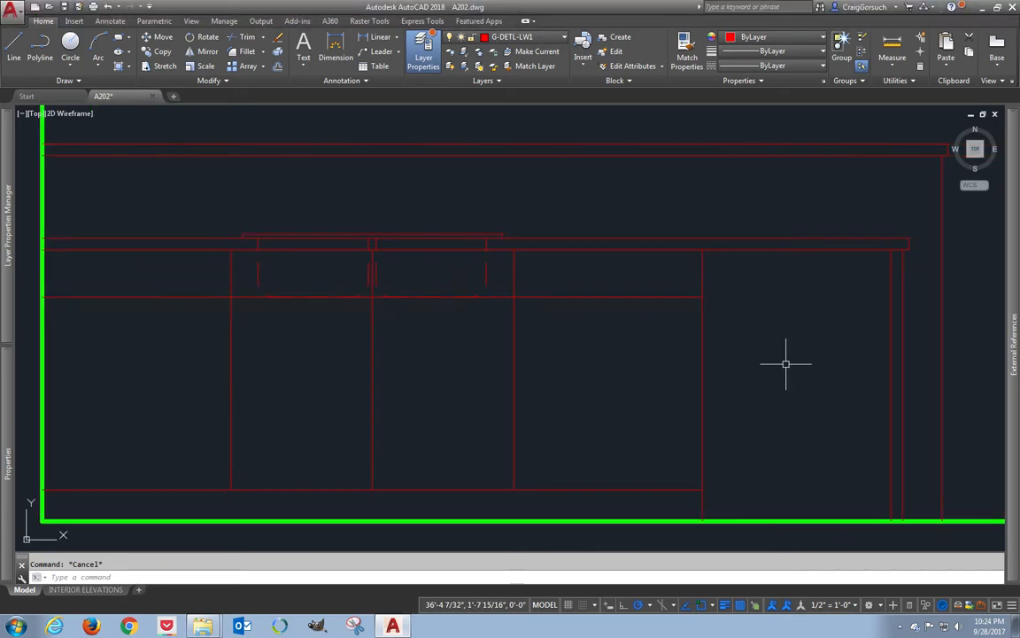
{"action": "left_click", "coordinate": [531, 37]}
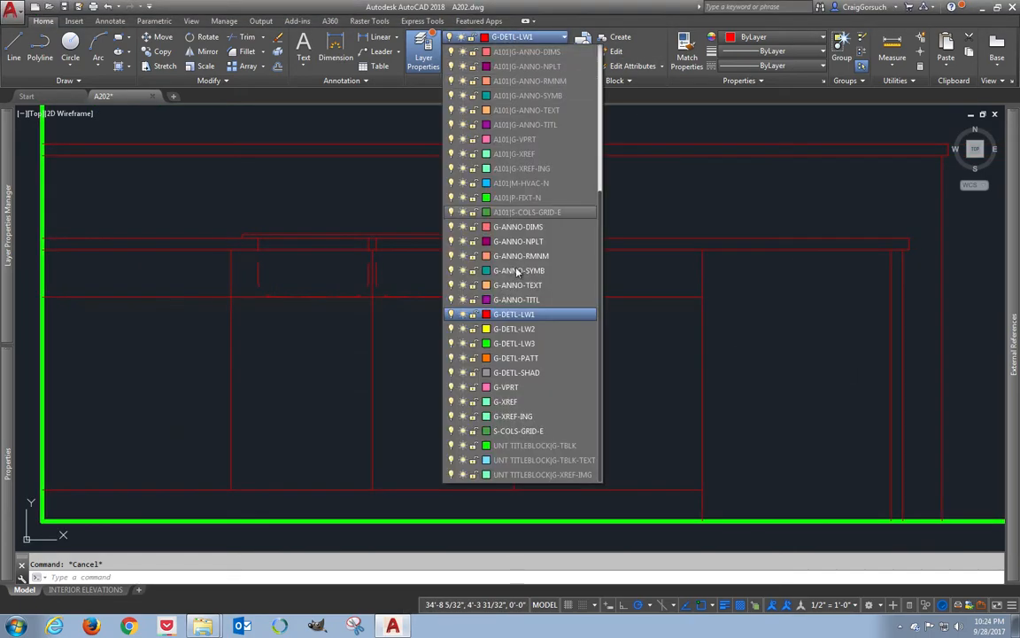
{"action": "left_click", "coordinate": [532, 373]}
{"action": "scroll", "coordinate": [632, 309], "scroll_direction": "up", "scroll_amount": 3}
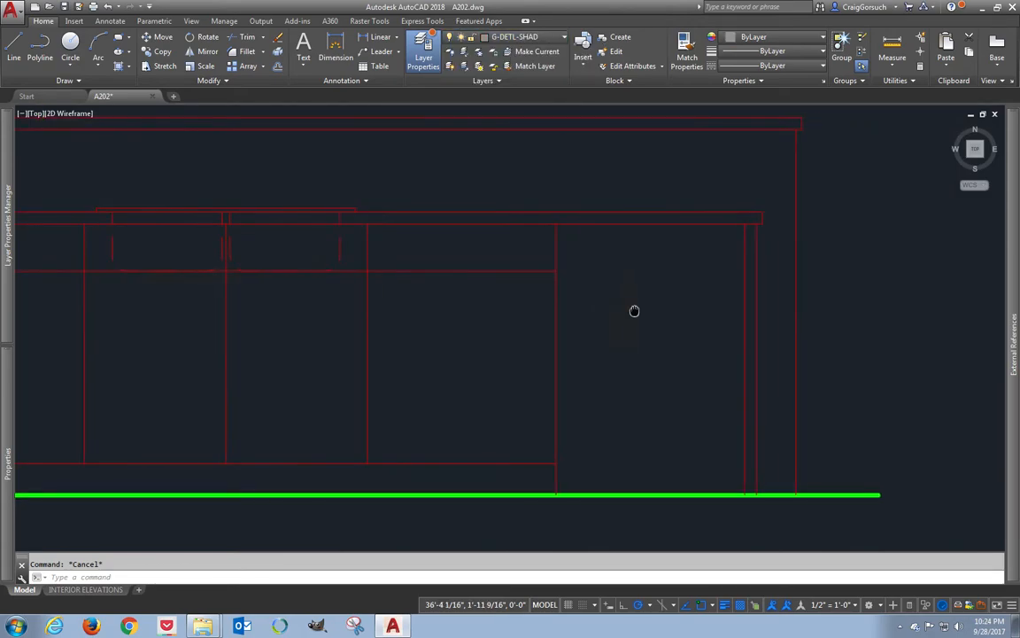
{"action": "type", "text": "rec"}
{"action": "key", "text": "Return"}
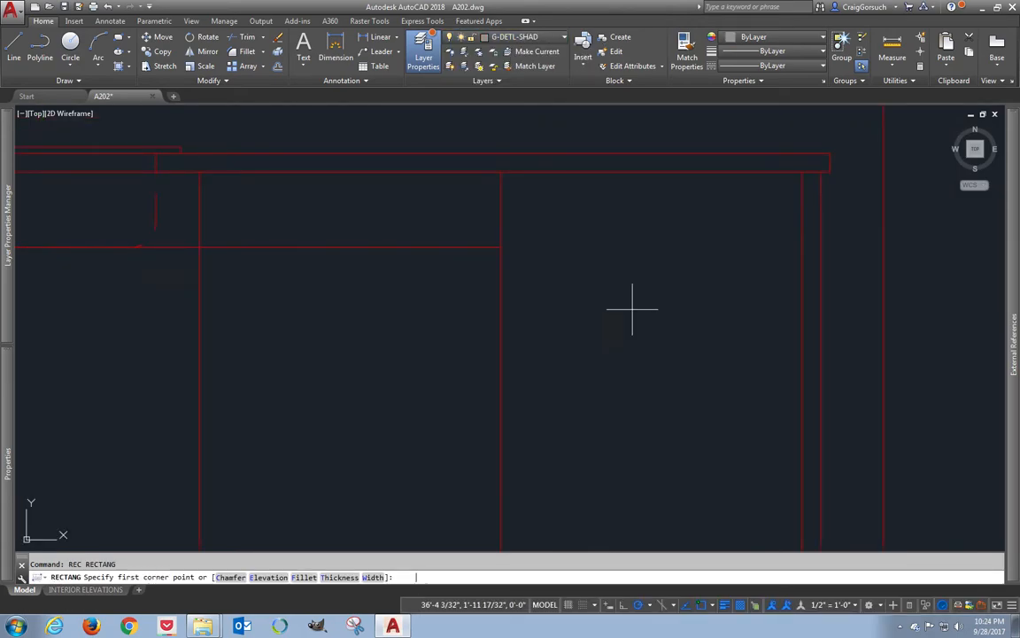
{"action": "left_click", "coordinate": [500, 184]}
{"action": "middle_click_drag", "start_coordinate": [632, 403], "coordinate": [577, 289]}
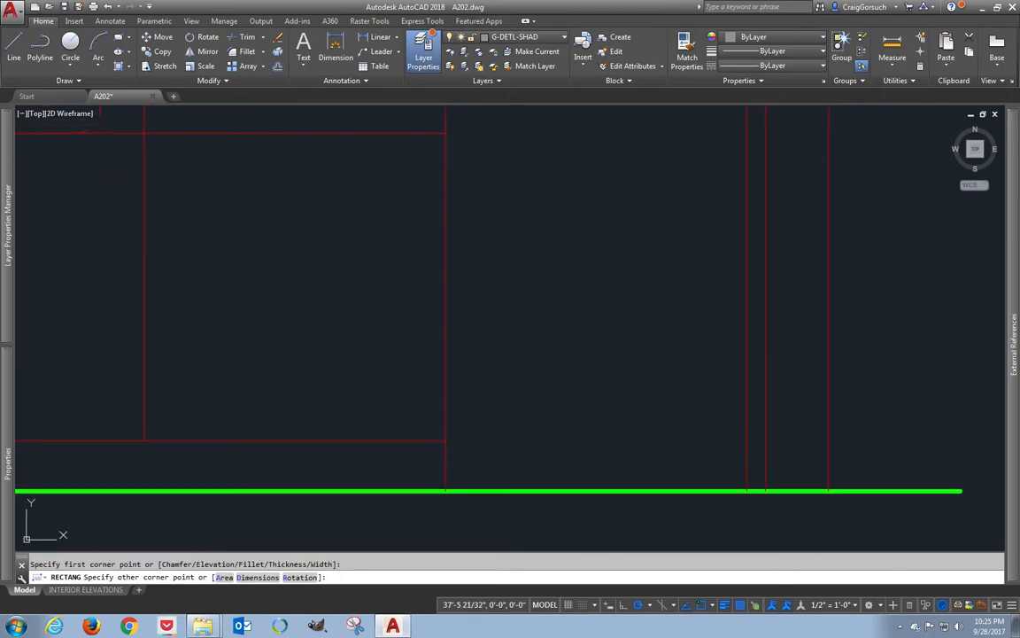
{"action": "left_click", "coordinate": [747, 488]}
- Offset the open bay's rectangle 0.5 inch inward
{"action": "type", "text": "o"}
{"action": "key", "text": "Return"}
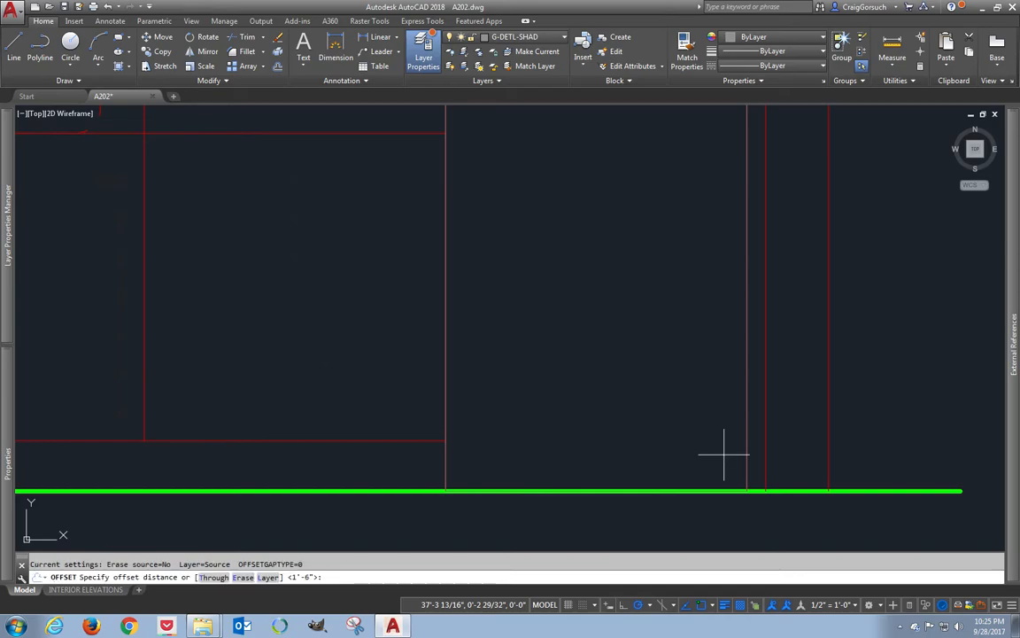
{"action": "type", "text": ".5"}
{"action": "key", "text": "Return"}
{"action": "left_click", "coordinate": [719, 484]}
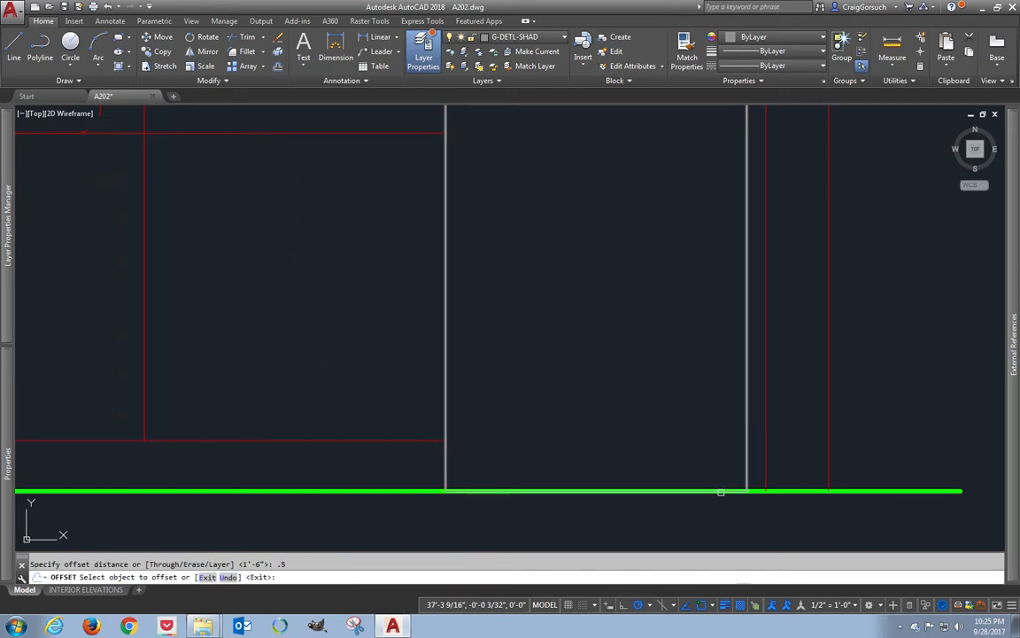
{"action": "left_click", "coordinate": [719, 479]}
{"action": "key", "text": "Return"}
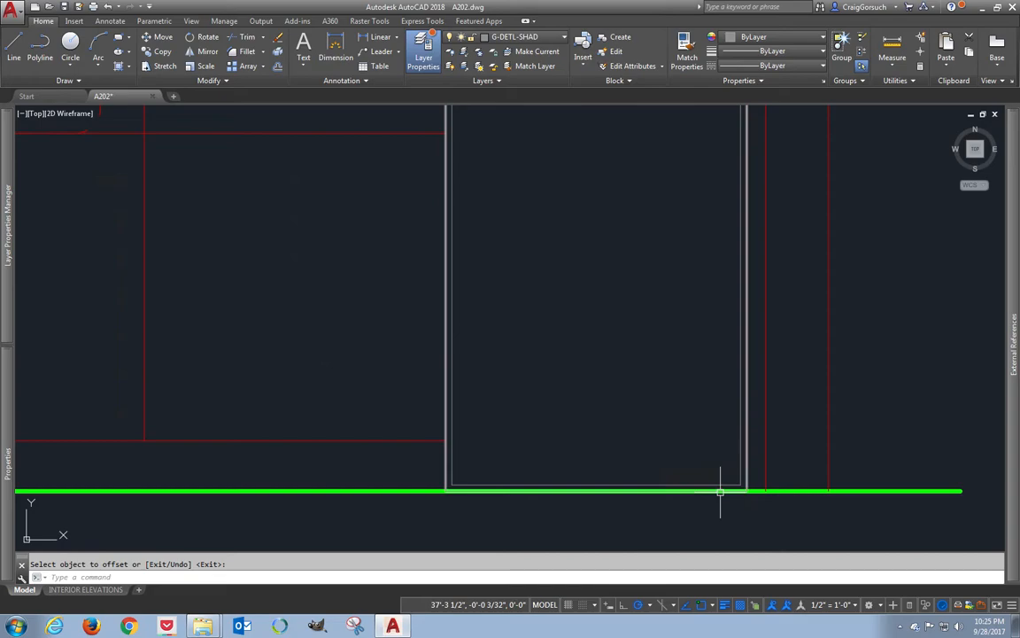
- Erase the original outer rectangle around the open bay, keeping the inset one
{"action": "left_click", "coordinate": [721, 489]}
{"action": "type", "text": "e"}
{"action": "key", "text": "Return"}
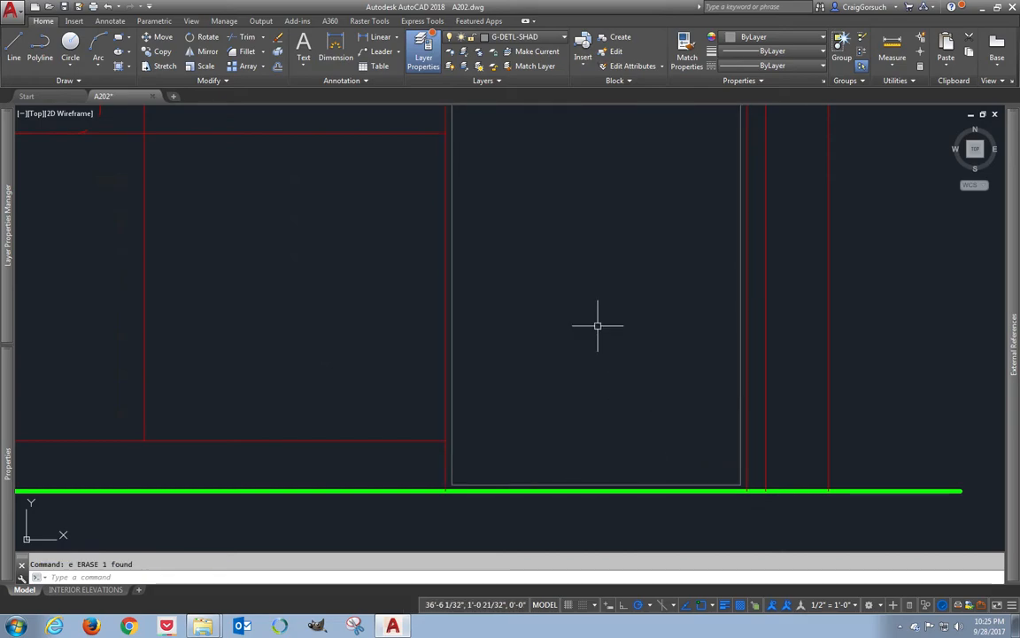
{"action": "scroll", "coordinate": [566, 344], "scroll_direction": "down", "scroll_amount": 2}
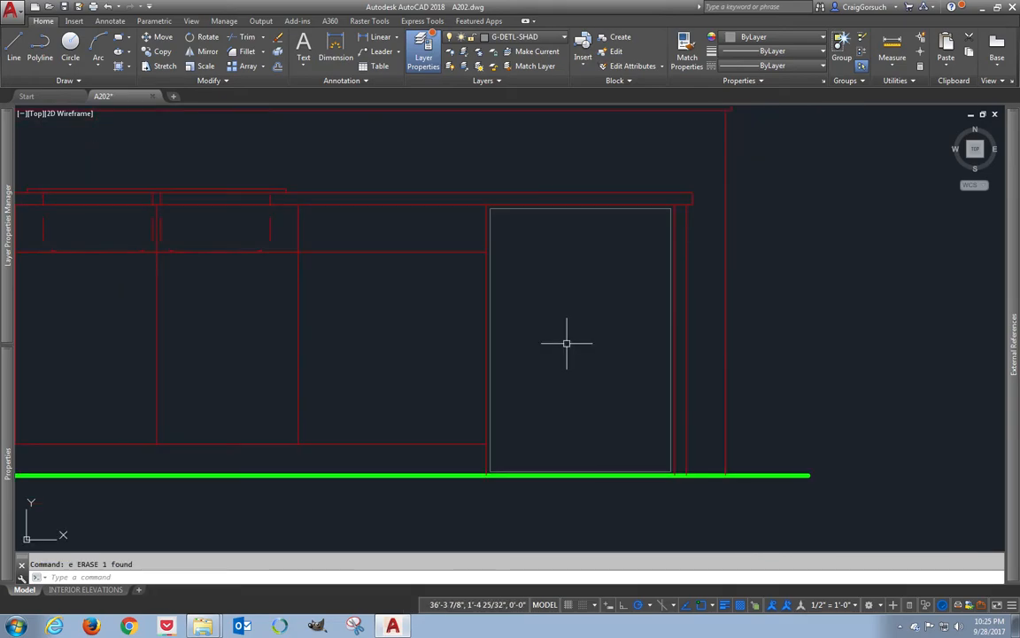
{"action": "scroll", "coordinate": [567, 344], "scroll_direction": "down", "scroll_amount": 2}
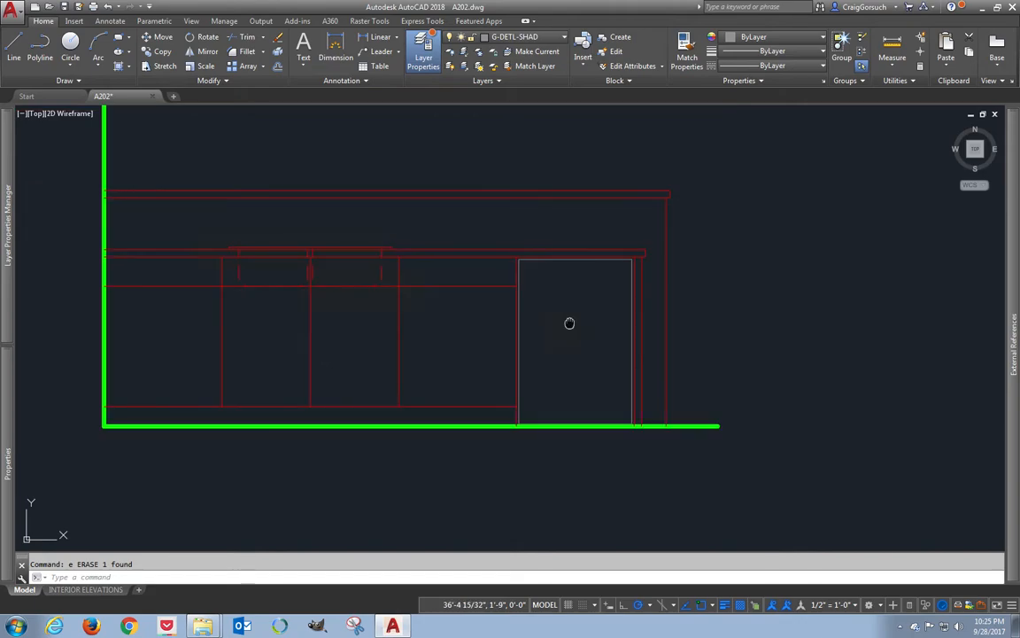
{"action": "middle_click_drag", "start_coordinate": [569, 323], "coordinate": [702, 327]}
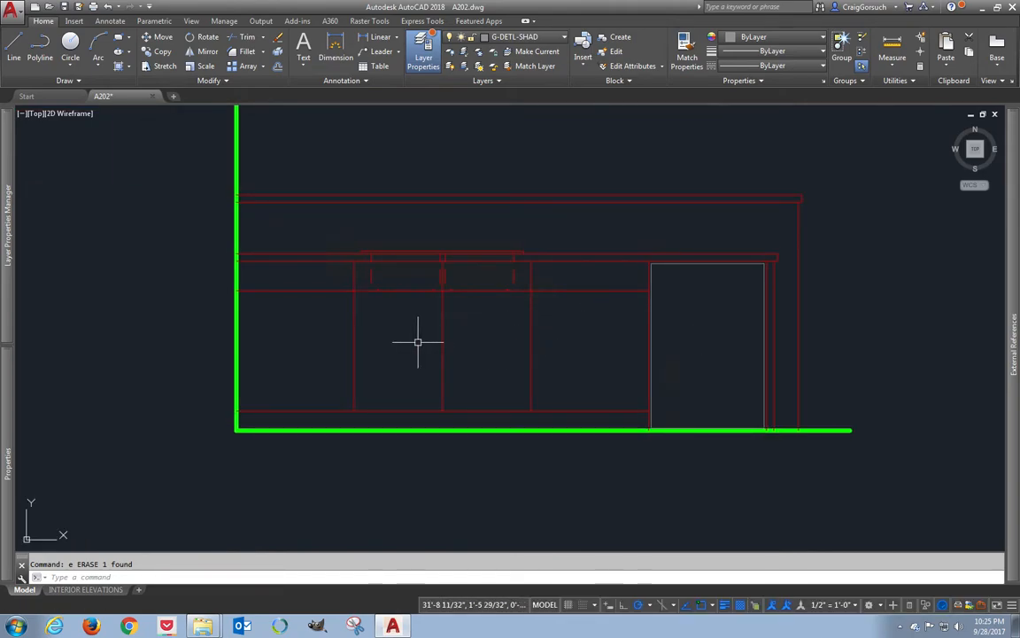
{"action": "scroll", "coordinate": [345, 315], "scroll_direction": "up", "scroll_amount": 2}
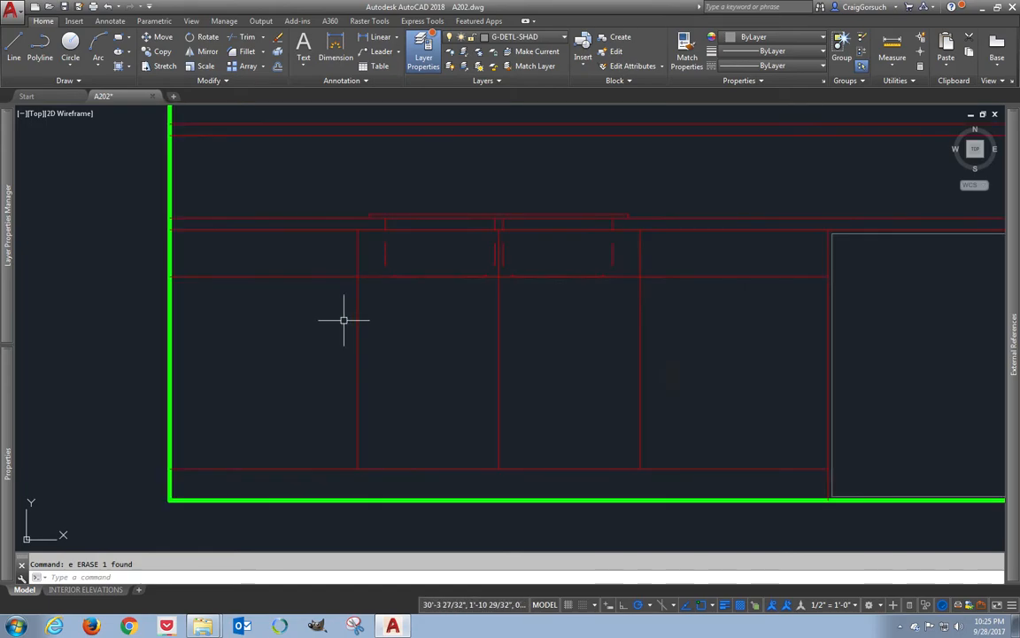
{"action": "left_click", "coordinate": [498, 323]}
{"action": "key", "text": "Escape"}
{"action": "key", "text": "Return"}
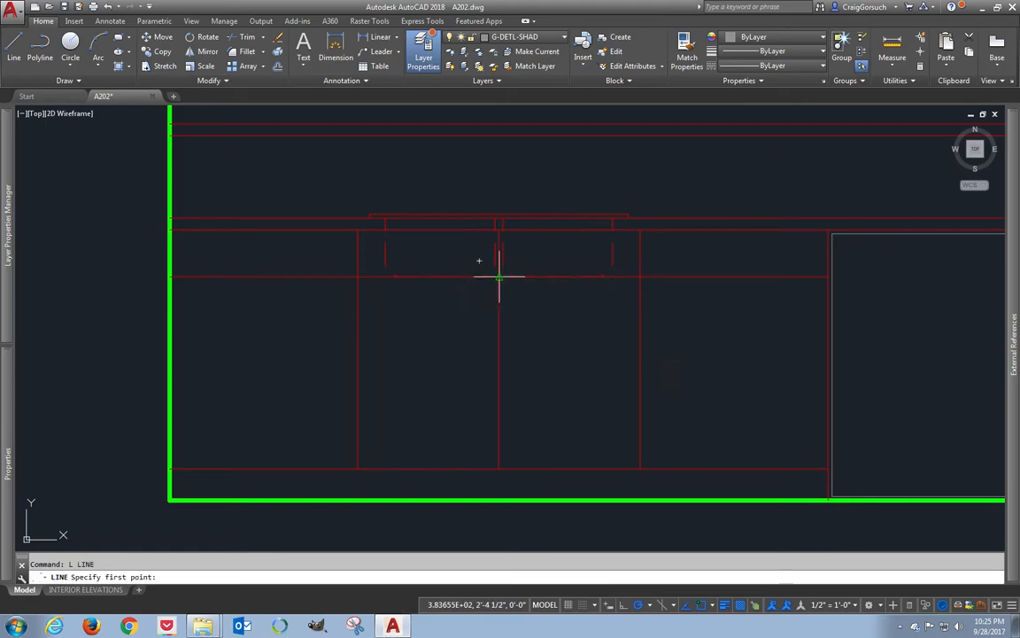
{"action": "key", "text": "Escape"}
- On layer G-DETL-PATT, draw a diagonal line from the left sink door's lower-right corner to its upper-left corner
{"action": "left_click", "coordinate": [522, 37]}
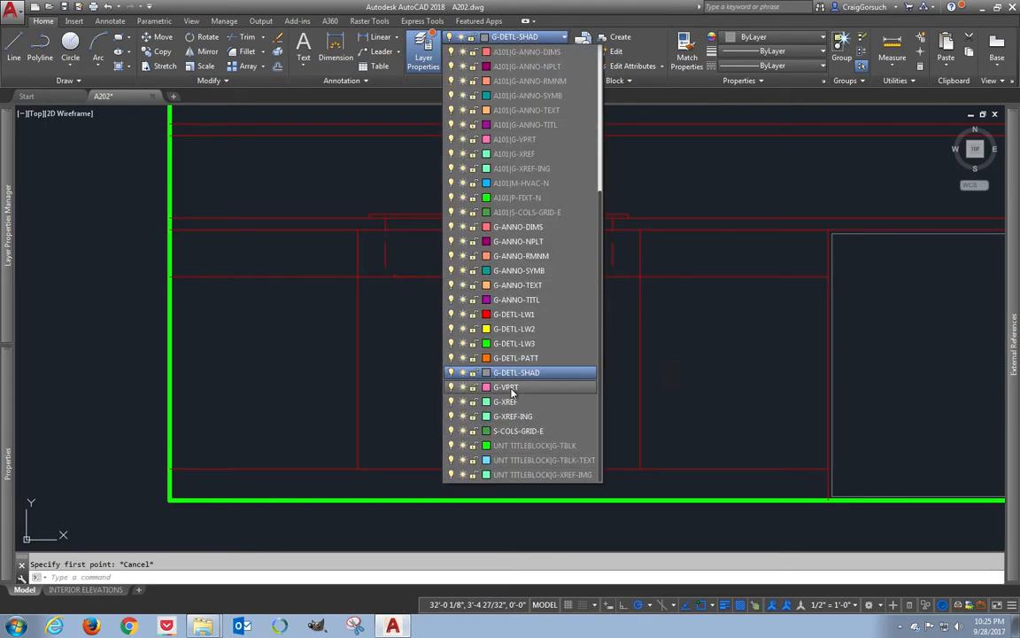
{"action": "left_click", "coordinate": [513, 357]}
{"action": "type", "text": "l"}
{"action": "key", "text": "Return"}
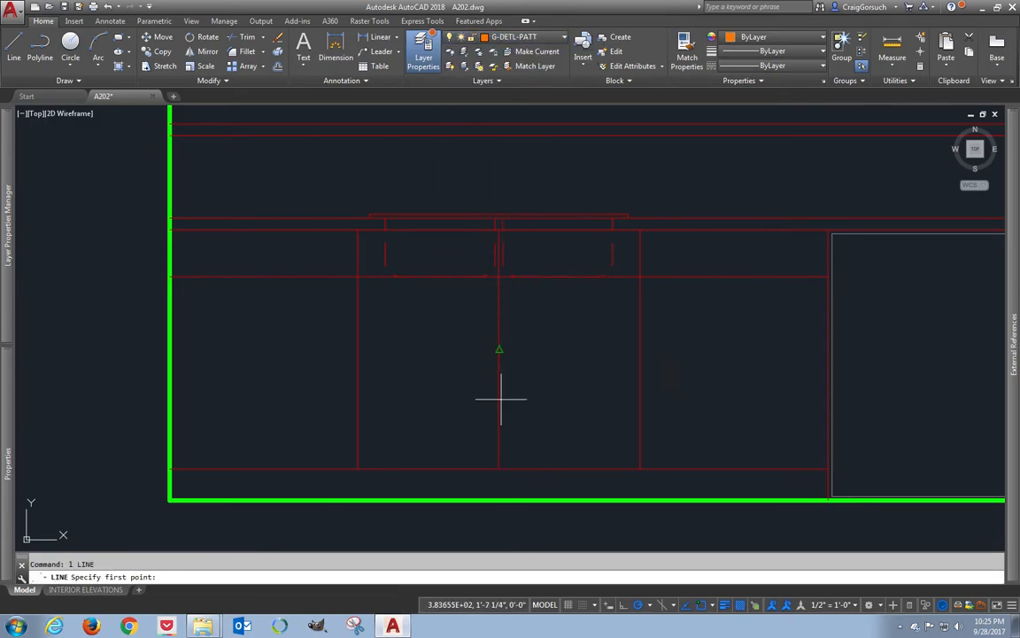
{"action": "left_click", "coordinate": [499, 469]}
{"action": "left_click", "coordinate": [358, 277]}
{"action": "key", "text": "Return"}
- Draw a horizontal construction line across all the base cabinets through the diagonal's midpoint, then erase the diagonal
{"action": "key", "text": "Return"}
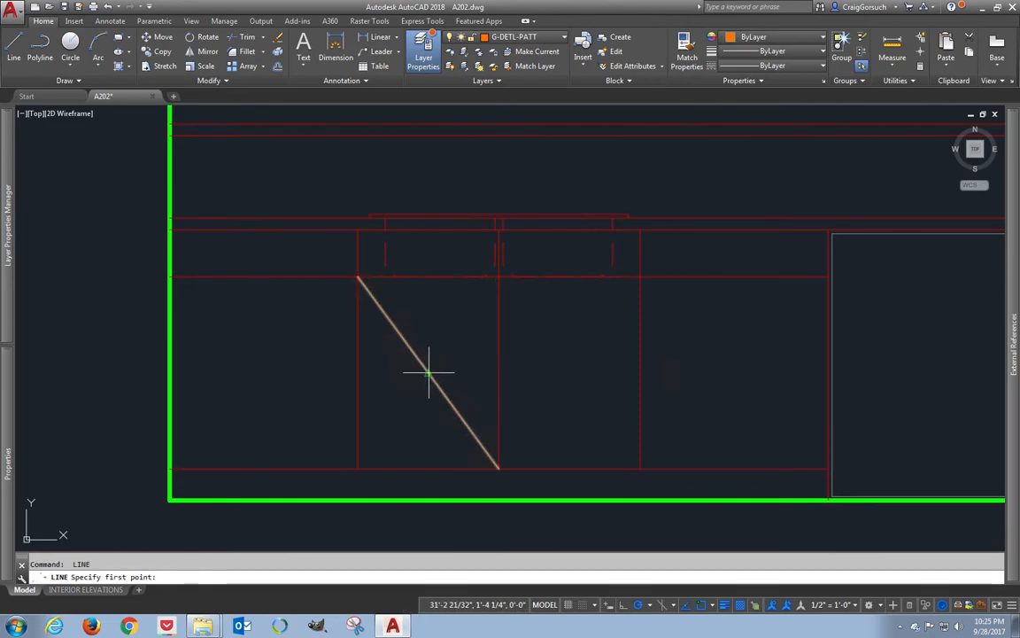
{"action": "left_click", "coordinate": [125, 372]}
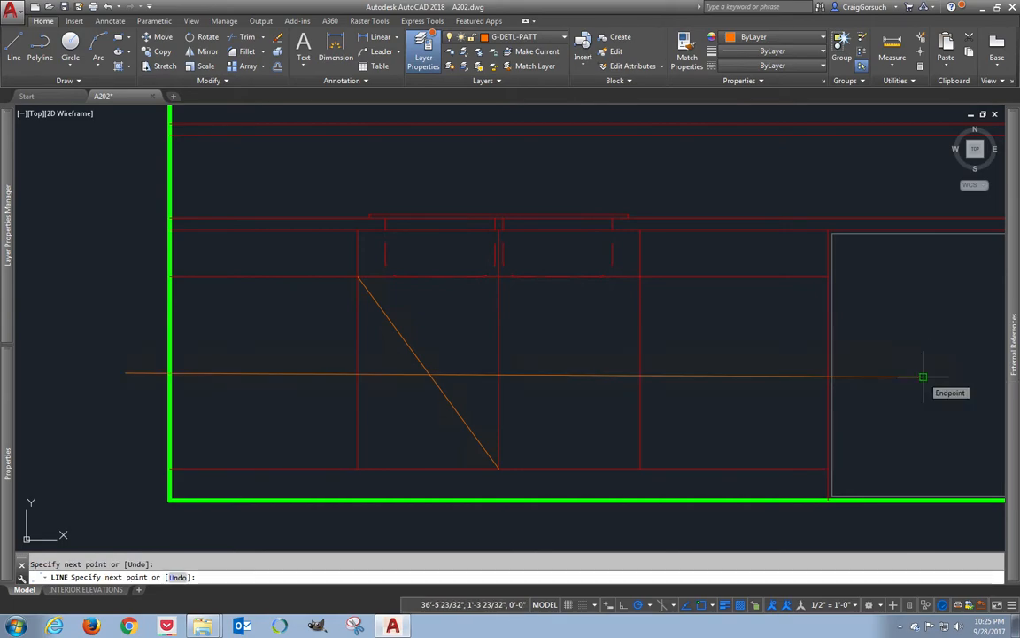
{"action": "left_click", "coordinate": [923, 376]}
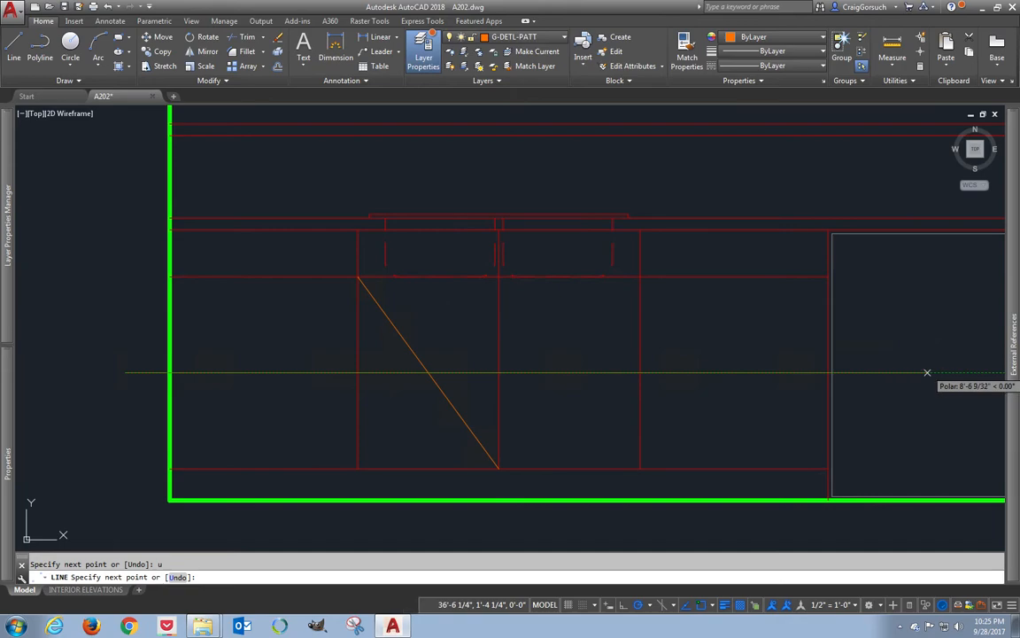
{"action": "key", "text": "Return"}
{"action": "left_click", "coordinate": [434, 391]}
{"action": "type", "text": "e"}
{"action": "key", "text": "Return"}
- Draw a V-shaped door-swing polyline on the first base cabinet, from its right corners to the mid-height point on the wall side
{"action": "type", "text": "pl"}
{"action": "key", "text": "Return"}
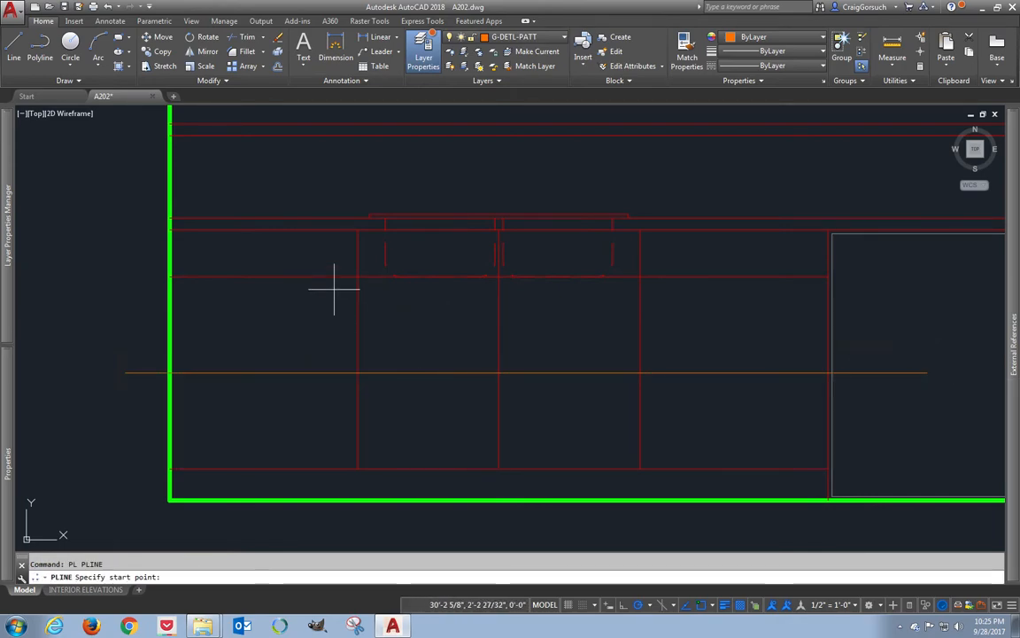
{"action": "left_click", "coordinate": [358, 276]}
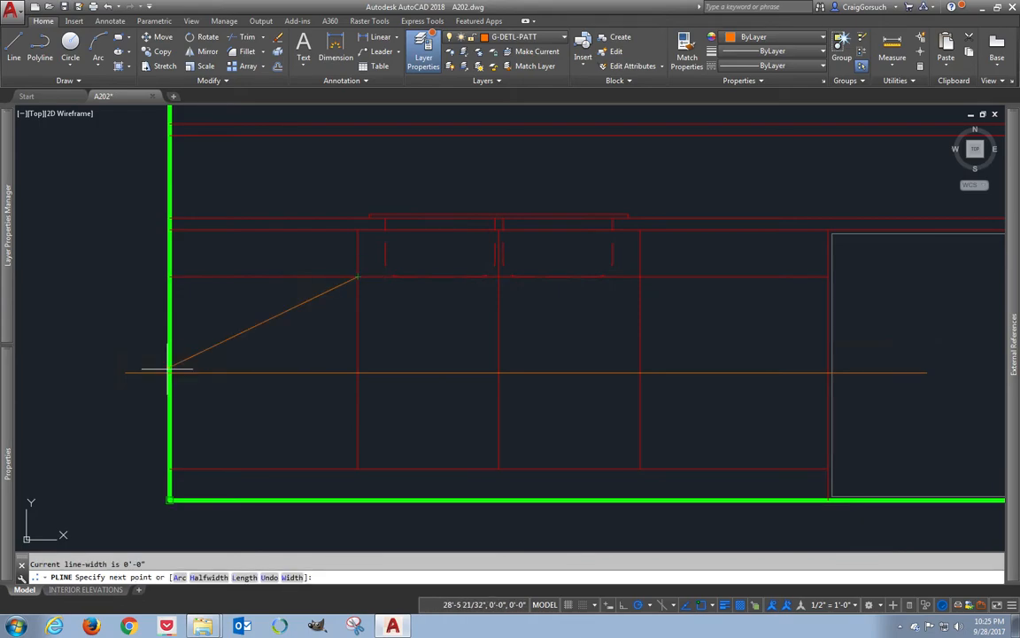
{"action": "left_click", "coordinate": [171, 373]}
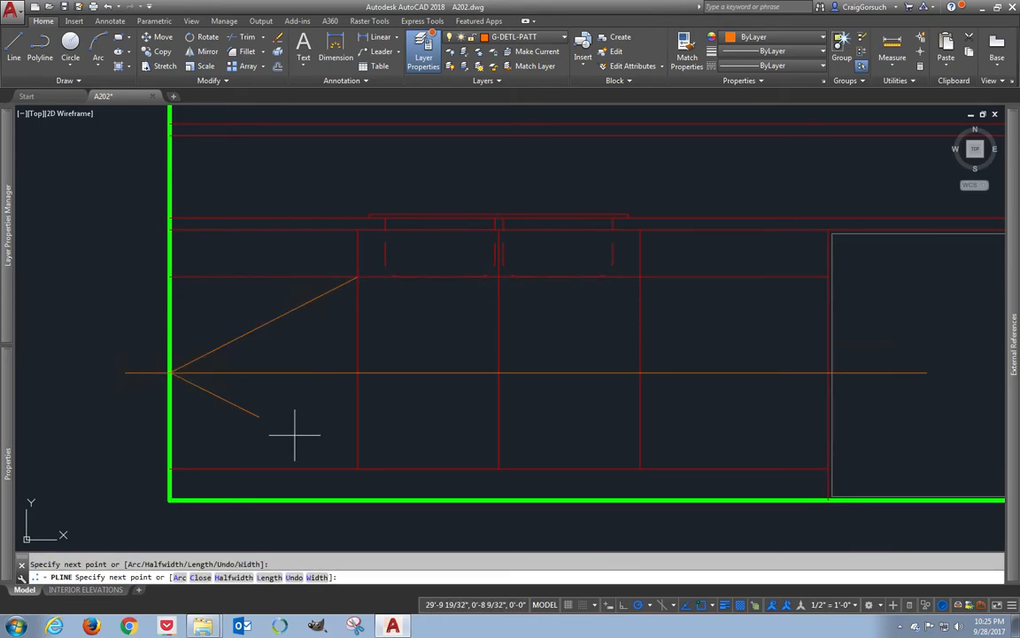
{"action": "left_click", "coordinate": [354, 450]}
{"action": "key", "text": "Return"}
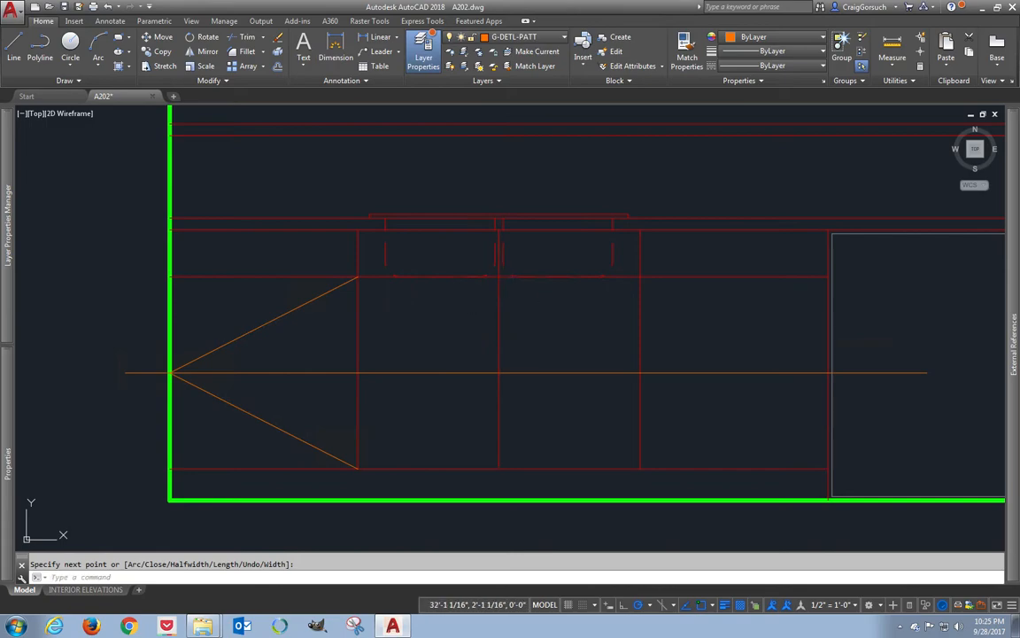
- Draw a closed diamond door-swing polyline across the two sink cabinet doors, with its side points at mid-height
{"action": "key", "text": "Return"}
{"action": "left_click", "coordinate": [499, 278]}
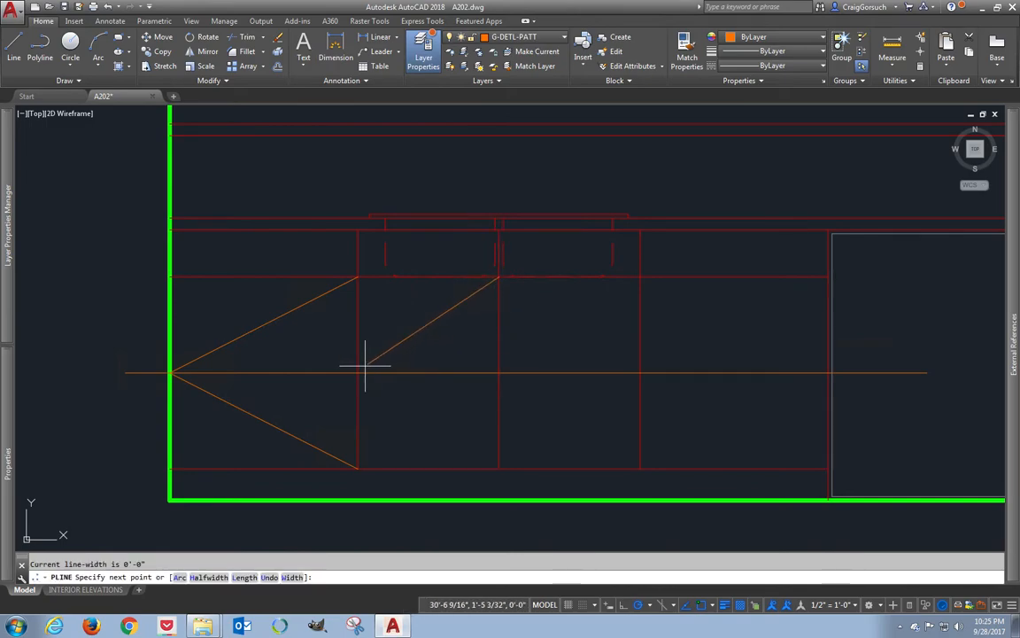
{"action": "left_click", "coordinate": [358, 373]}
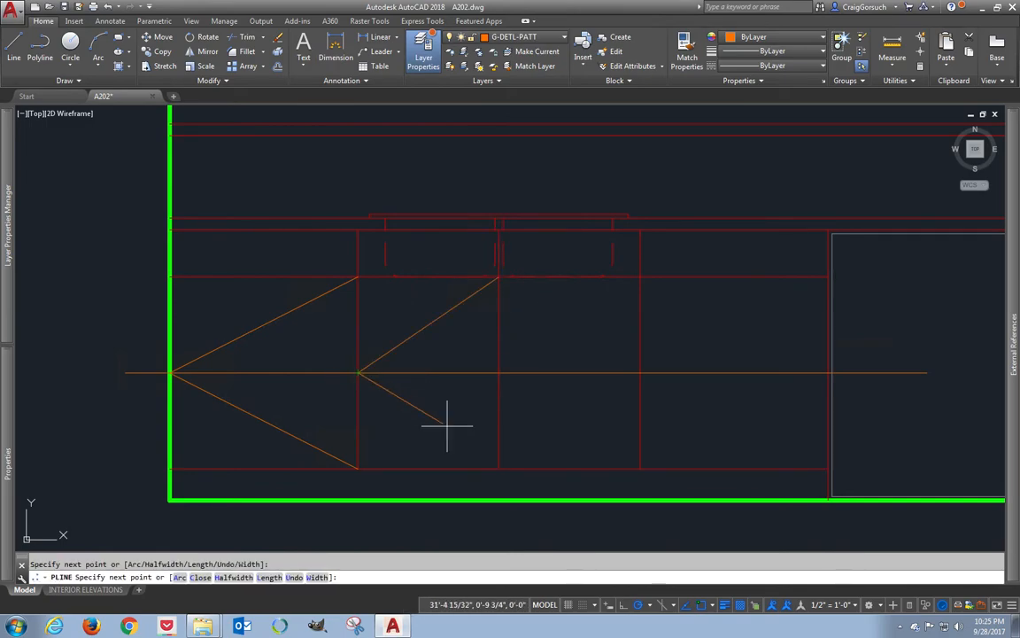
{"action": "left_click", "coordinate": [498, 447]}
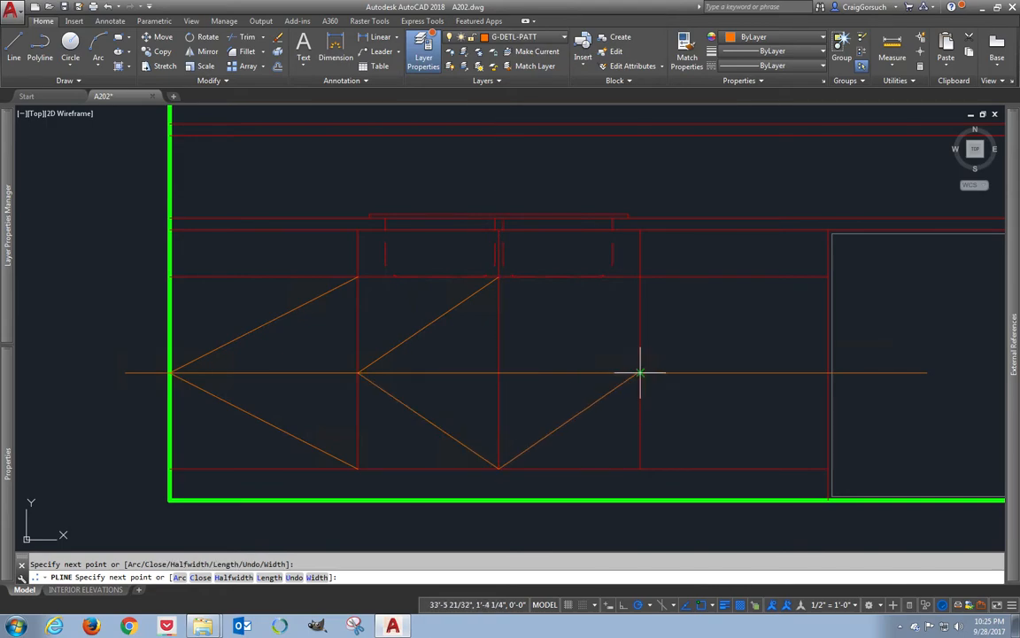
{"action": "type", "text": "c"}
{"action": "key", "text": "Return"}
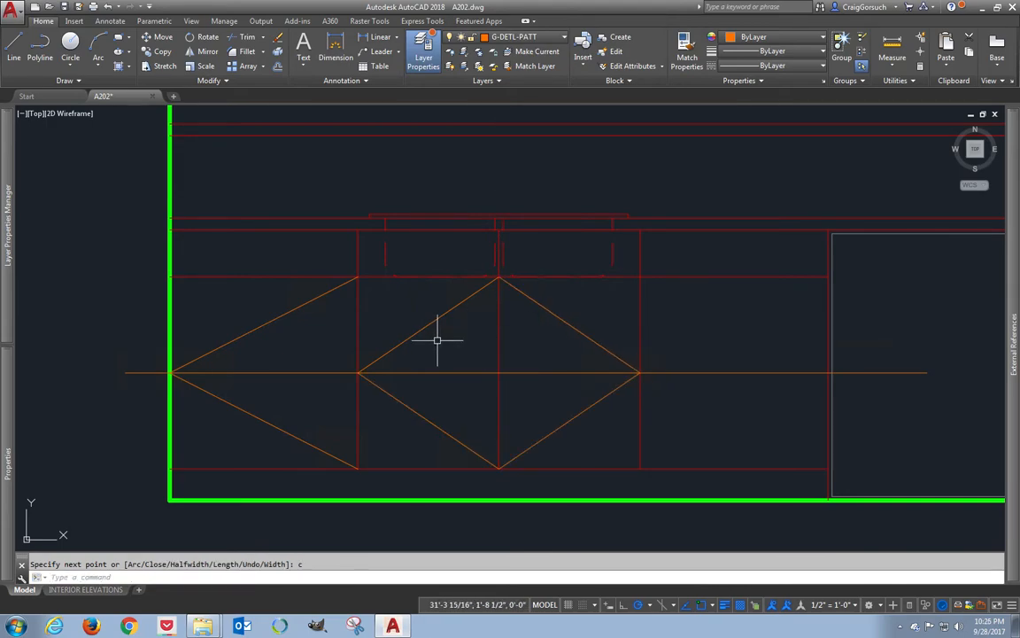
- Mirror the first cabinet's door-swing polyline about the sink cabinet's centerline onto the last cabinet, keeping the original
{"action": "type", "text": "mi"}
{"action": "key", "text": "Return"}
{"action": "left_click", "coordinate": [317, 302]}
{"action": "key", "text": "Return"}
{"action": "left_click", "coordinate": [499, 292]}
{"action": "left_click", "coordinate": [523, 319]}
{"action": "key", "text": "Return"}
- Erase the horizontal construction line running through the base cabinets
{"action": "left_click", "coordinate": [554, 347]}
{"action": "left_click", "coordinate": [539, 386]}
{"action": "type", "text": "e"}
{"action": "key", "text": "Return"}
- Change all three door-swing polylines to a dashed linetype
{"action": "left_click", "coordinate": [729, 420]}
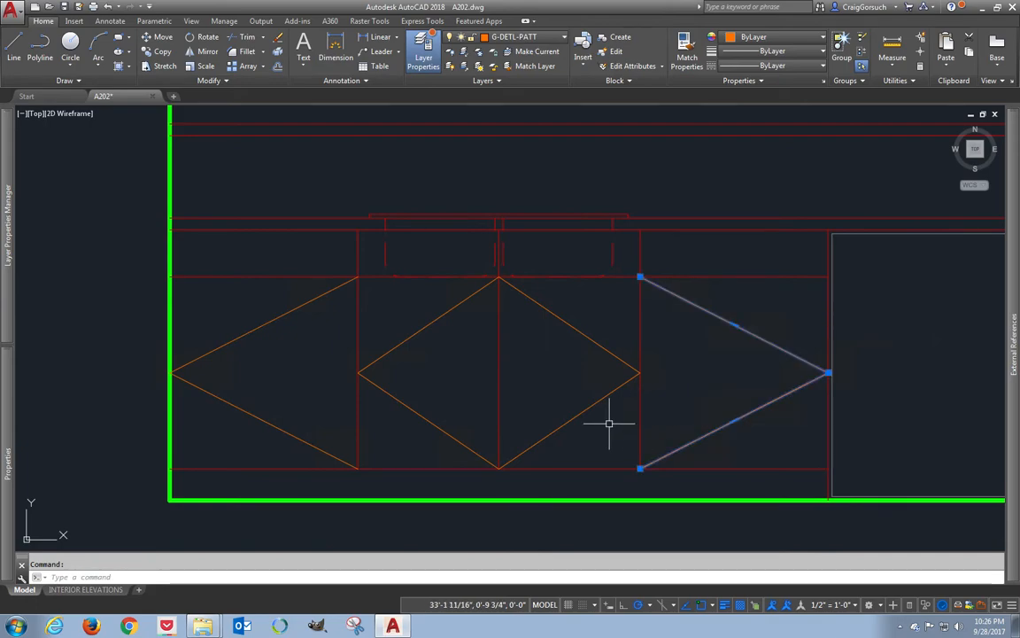
{"action": "left_click", "coordinate": [565, 422]}
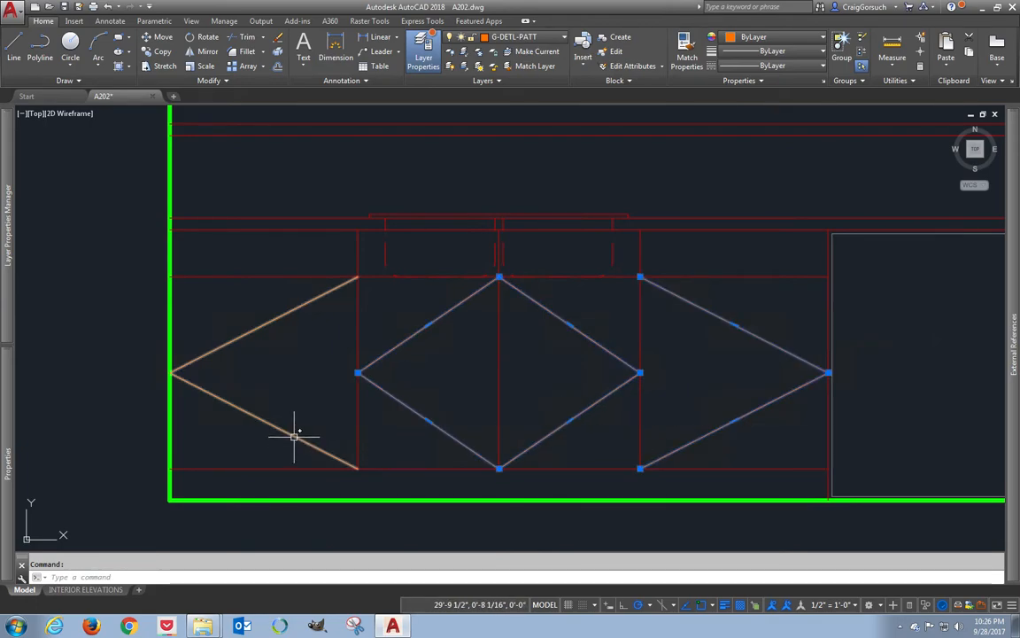
{"action": "left_click", "coordinate": [295, 437]}
{"action": "left_click", "coordinate": [772, 65]}
{"action": "left_click", "coordinate": [778, 141]}
{"action": "key", "text": "Escape"}
- Draw a horizontal line at toe-kick height between the cabinet end panel and the raised bar's end line
{"action": "scroll", "coordinate": [711, 177], "scroll_direction": "down", "scroll_amount": 2}
{"action": "middle_click_drag", "start_coordinate": [759, 277], "coordinate": [557, 294]}
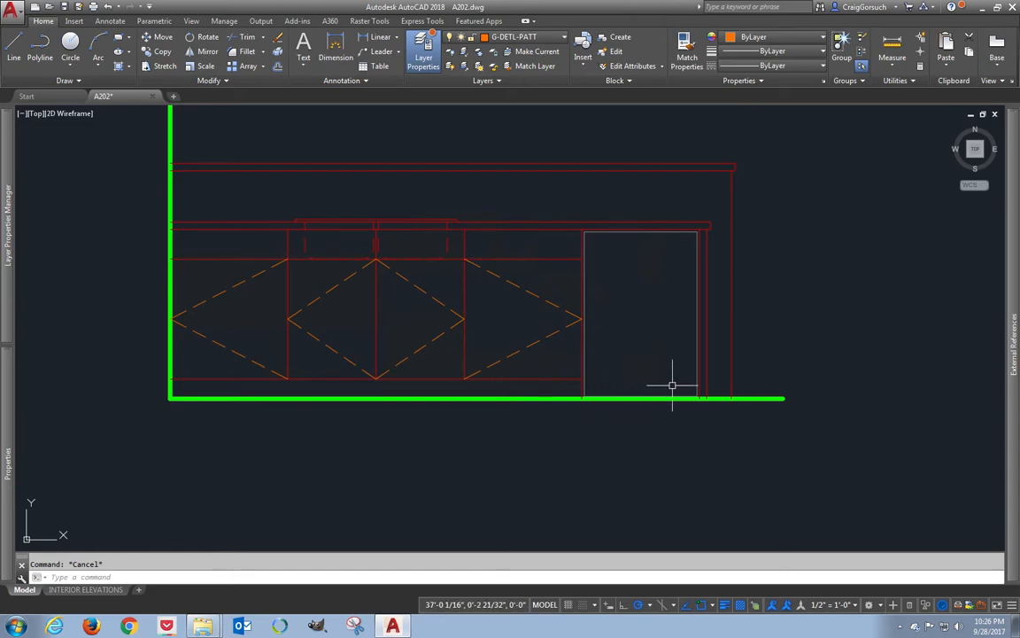
{"action": "scroll", "coordinate": [672, 385], "scroll_direction": "up", "scroll_amount": 4}
{"action": "type", "text": "l"}
{"action": "key", "text": "Return"}
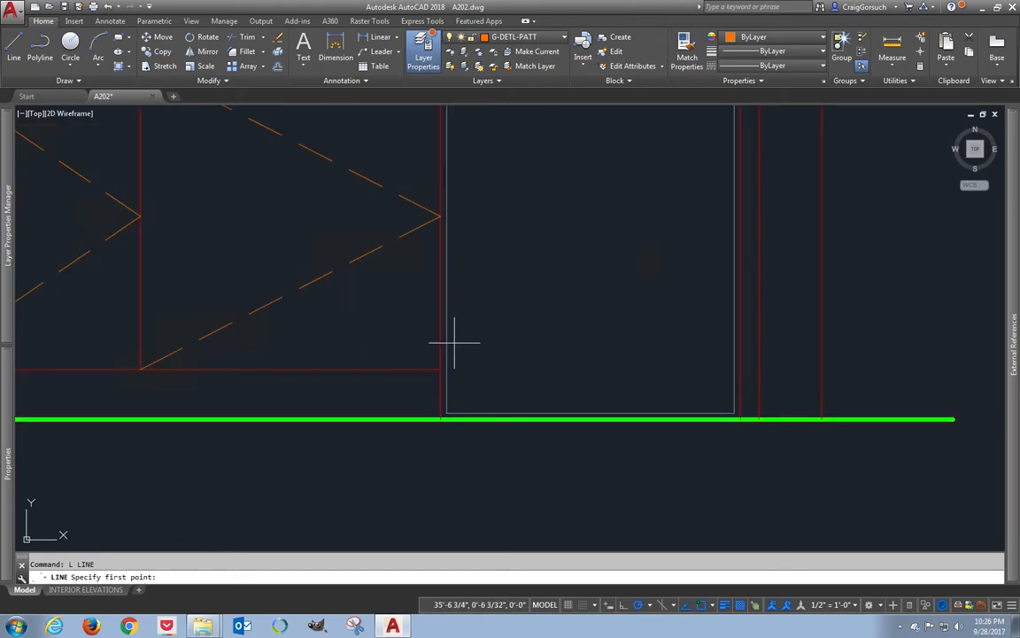
{"action": "left_click", "coordinate": [759, 369]}
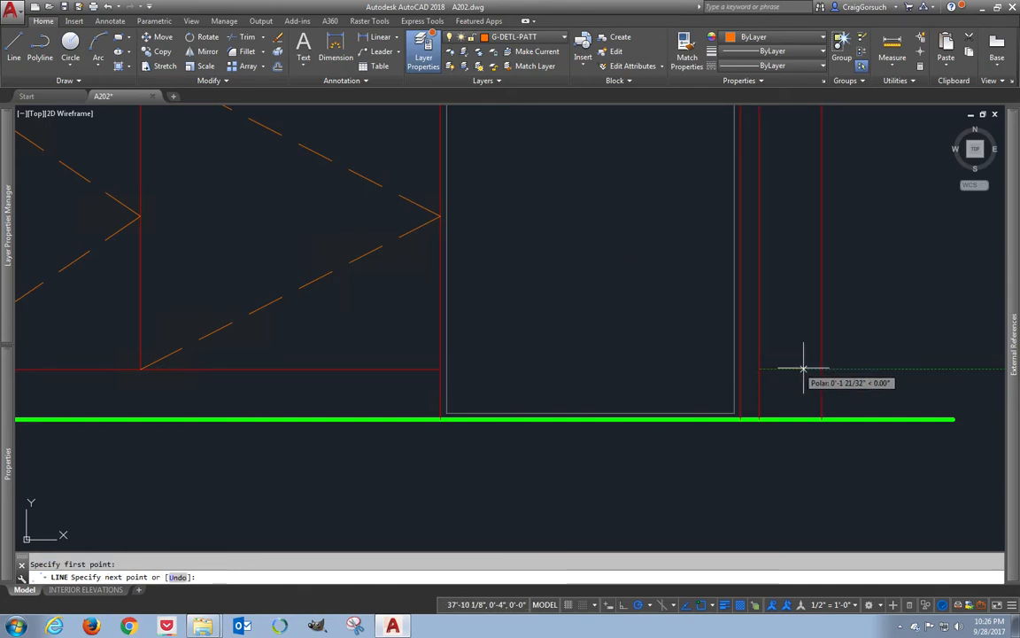
{"action": "left_click", "coordinate": [822, 368]}
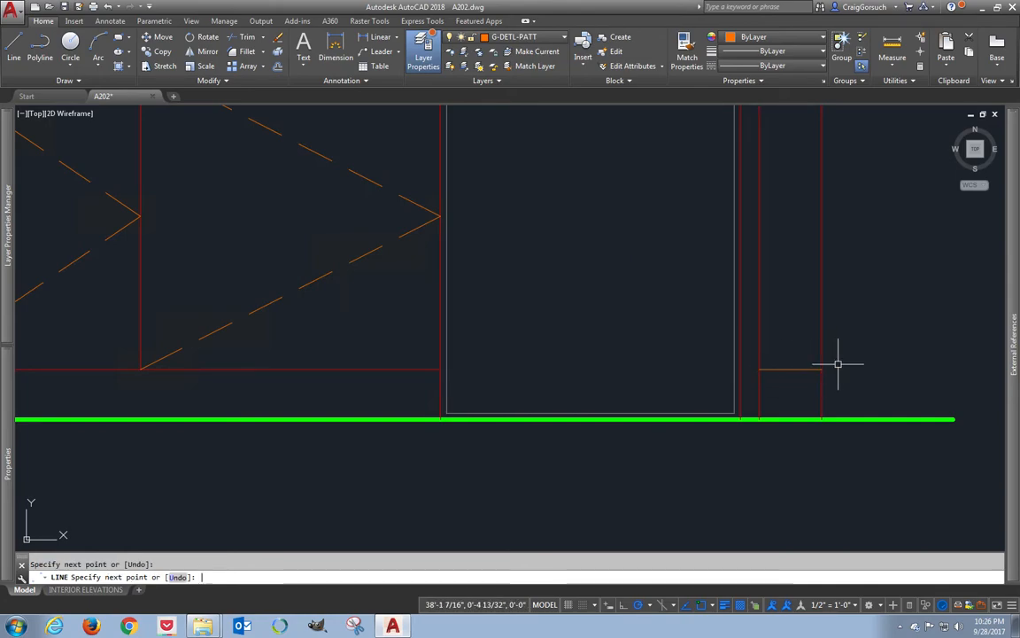
{"action": "key", "text": "Return"}
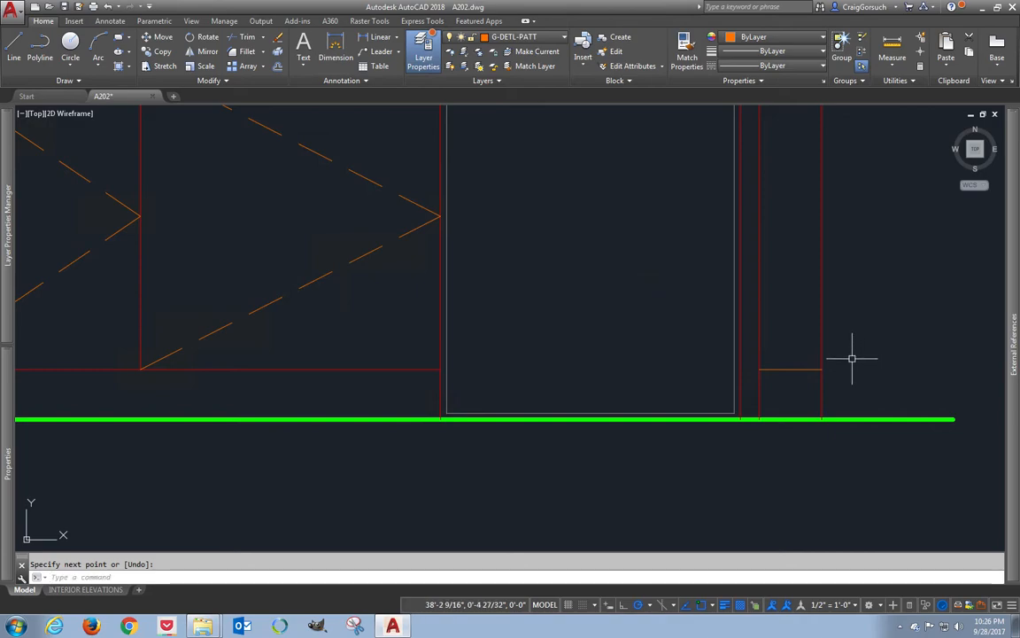
- Stretch the upper edge of the sink-wall plan reference's clipping boundary upward past the living area's far wall
{"action": "scroll", "coordinate": [851, 358], "scroll_direction": "down", "scroll_amount": 4}
{"action": "middle_click_drag", "start_coordinate": [852, 358], "coordinate": [779, 437]}
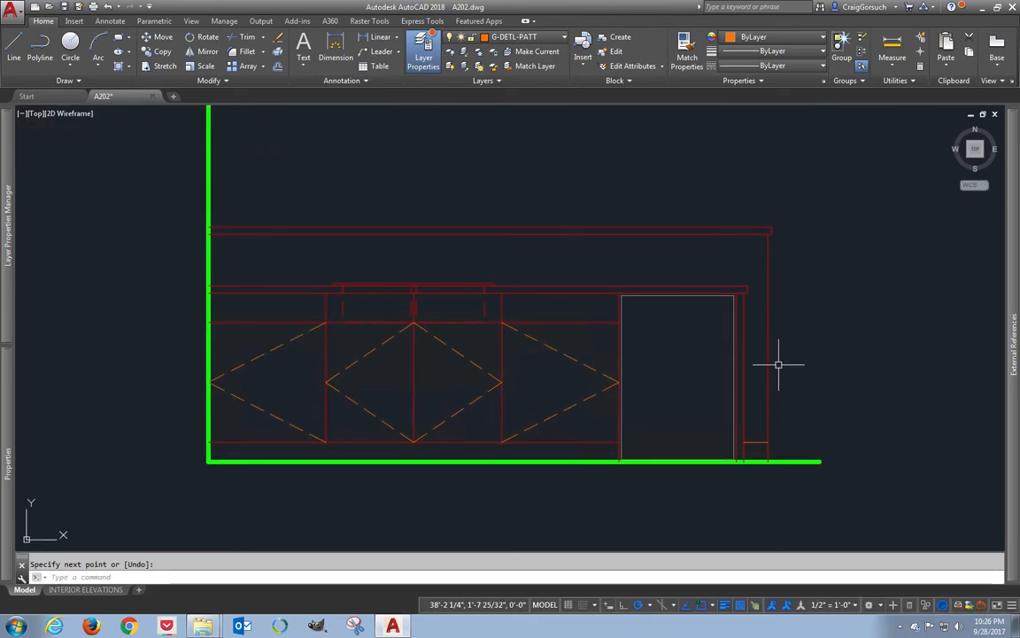
{"action": "scroll", "coordinate": [781, 360], "scroll_direction": "down", "scroll_amount": 4}
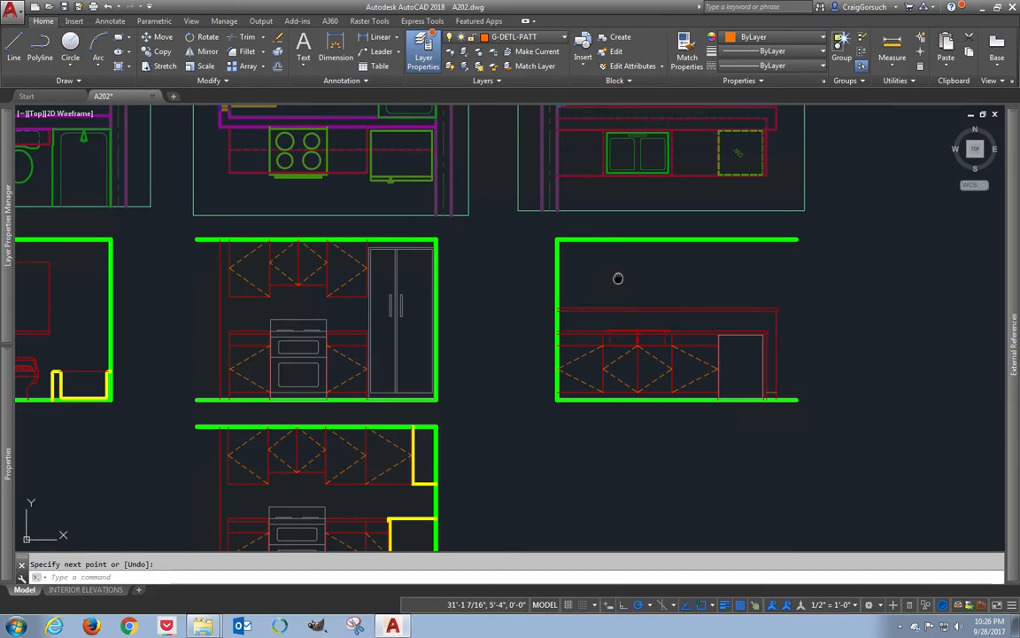
{"action": "middle_click_drag", "start_coordinate": [618, 278], "coordinate": [598, 431]}
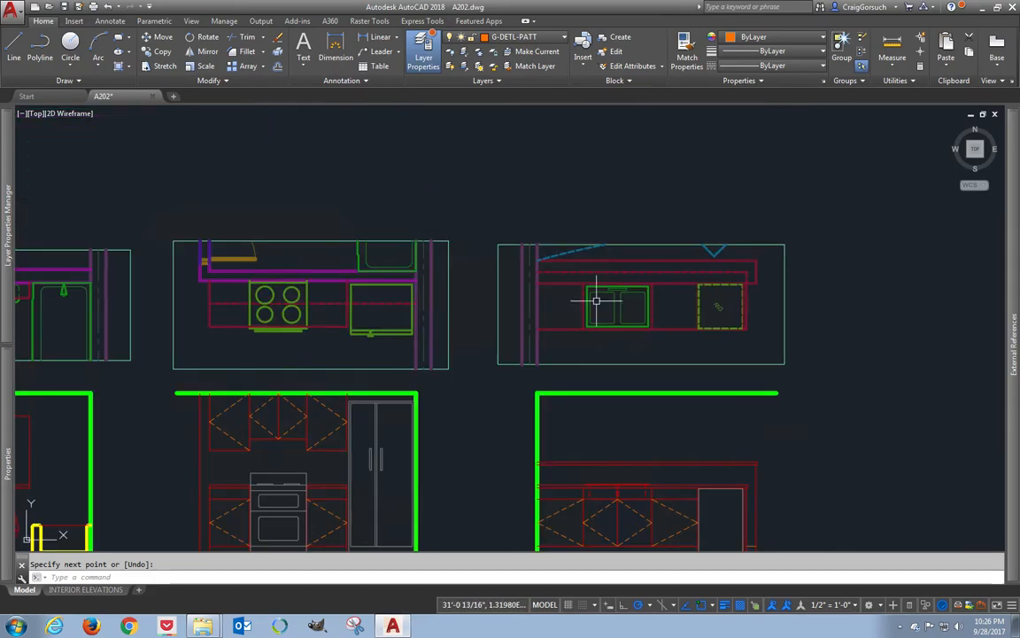
{"action": "left_click", "coordinate": [662, 243]}
{"action": "scroll", "coordinate": [662, 230], "scroll_direction": "down", "scroll_amount": 3}
{"action": "middle_click_drag", "start_coordinate": [663, 235], "coordinate": [691, 355]}
{"action": "left_click", "coordinate": [708, 361]}
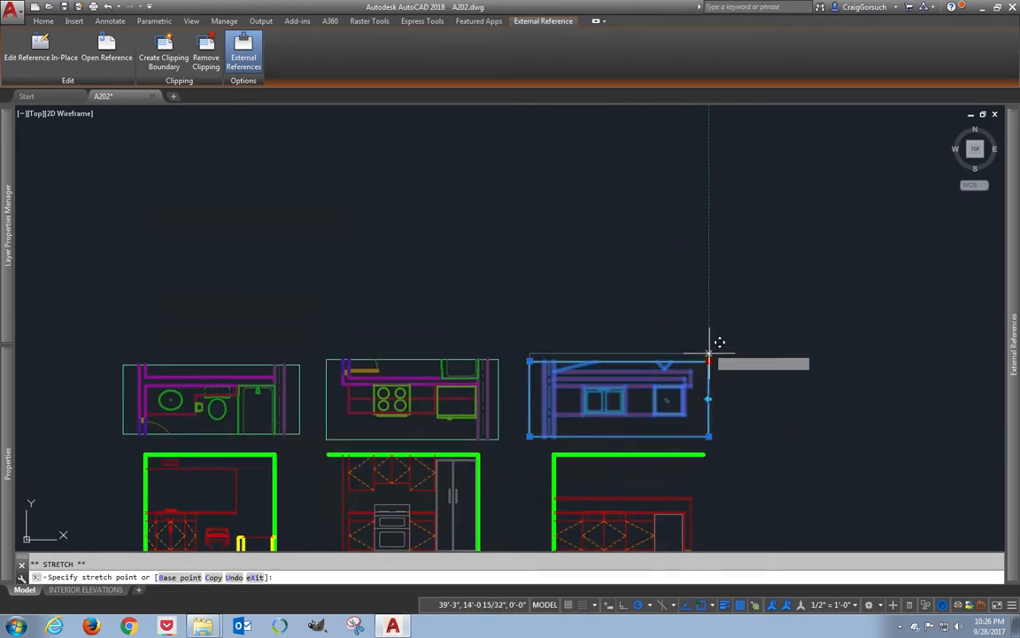
{"action": "left_click", "coordinate": [709, 178]}
{"action": "left_click", "coordinate": [708, 179]}
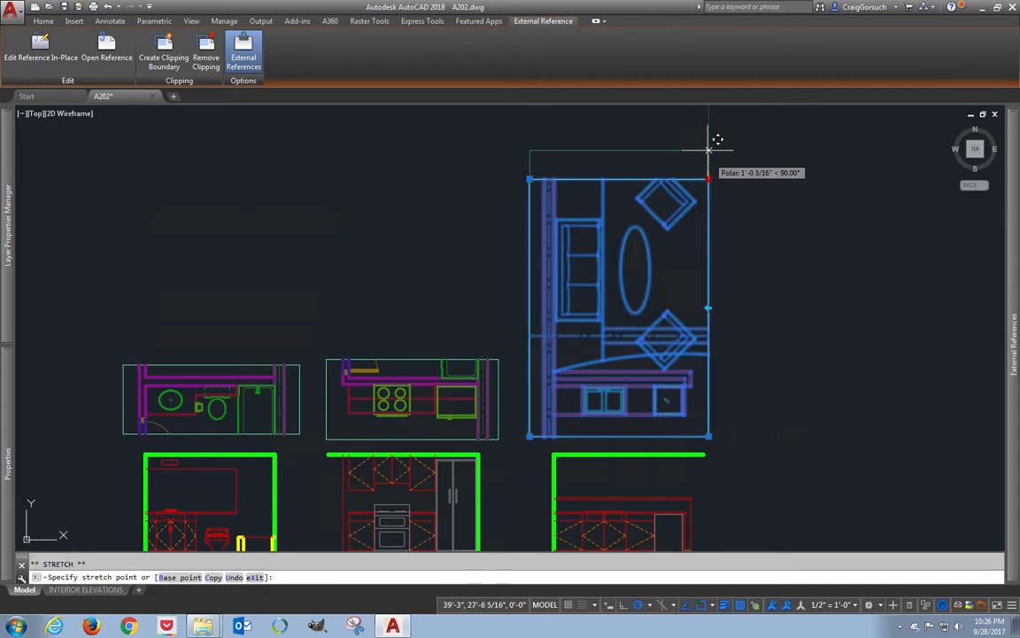
{"action": "left_click", "coordinate": [709, 123]}
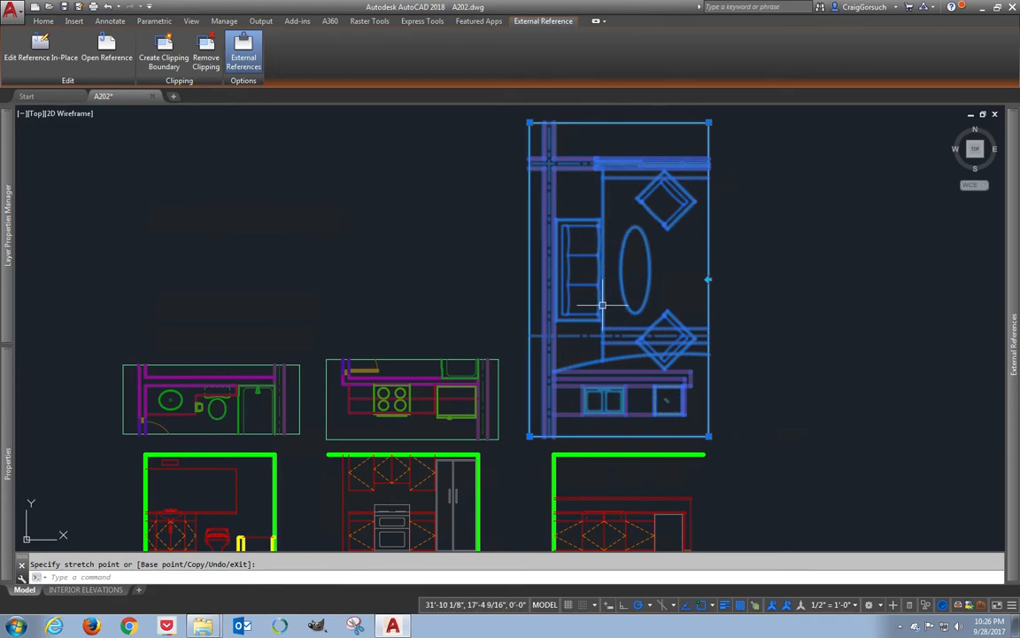
- Return the plan reference's clipping boundary to its original height just above the bar counter
{"action": "left_click", "coordinate": [708, 123]}
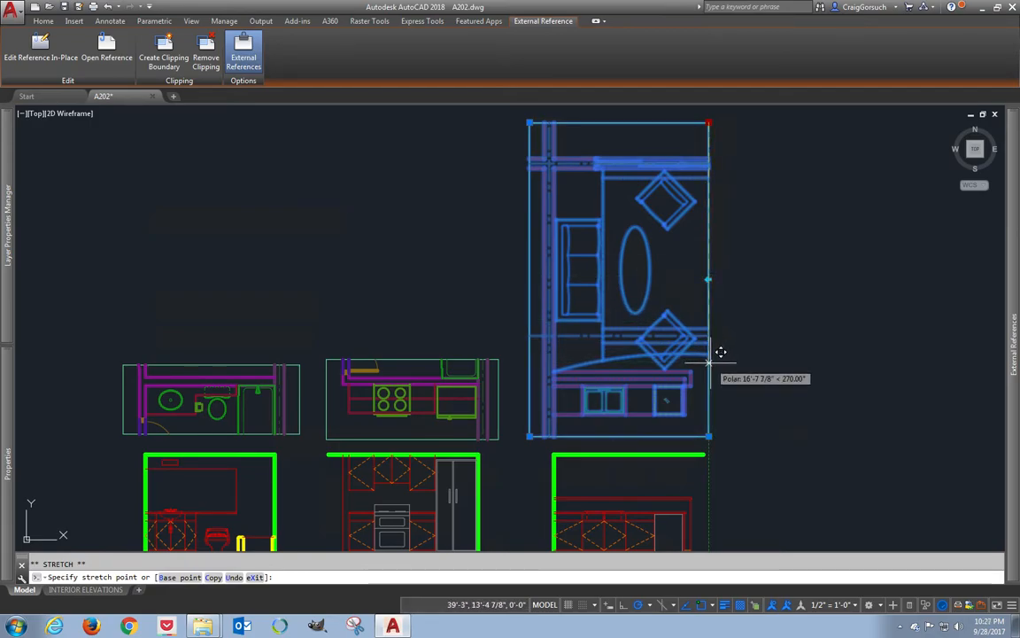
{"action": "key", "text": "Escape"}
{"action": "mouse_move", "coordinate": [724, 383]}
{"action": "middle_mouse_down"}
{"action": "mouse_move", "coordinate": [744, 351]}
{"action": "mouse_move", "coordinate": [754, 264]}
{"action": "middle_mouse_up"}
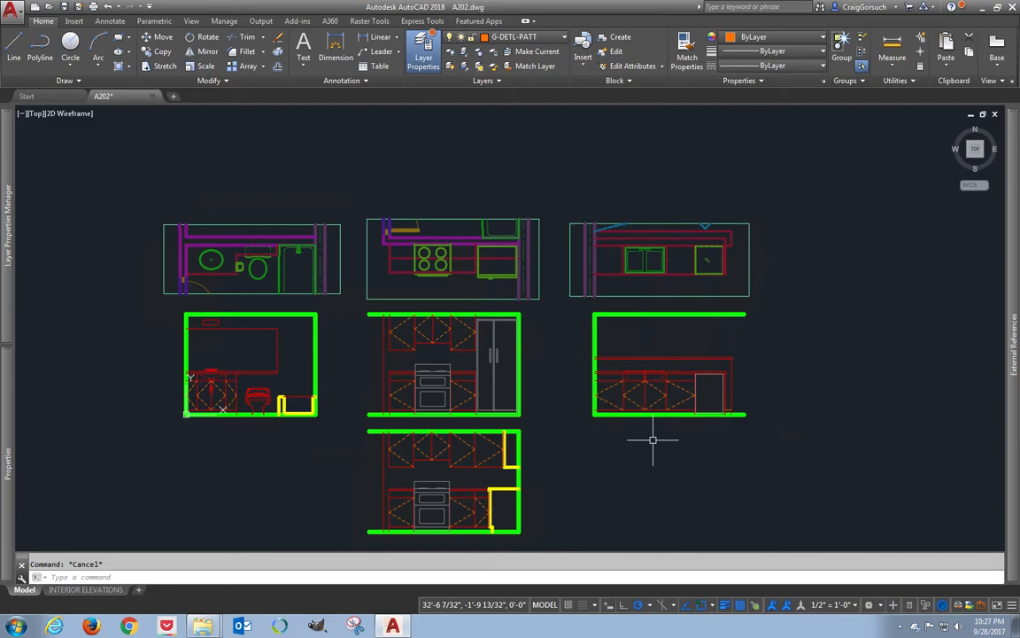
- Review the finished elevations in model space and switch to the INTERIOR ELEVATIONS layout
{"action": "scroll", "coordinate": [656, 439], "scroll_direction": "up", "scroll_amount": 2}
{"action": "scroll", "coordinate": [745, 423], "scroll_direction": "down", "scroll_amount": 3}
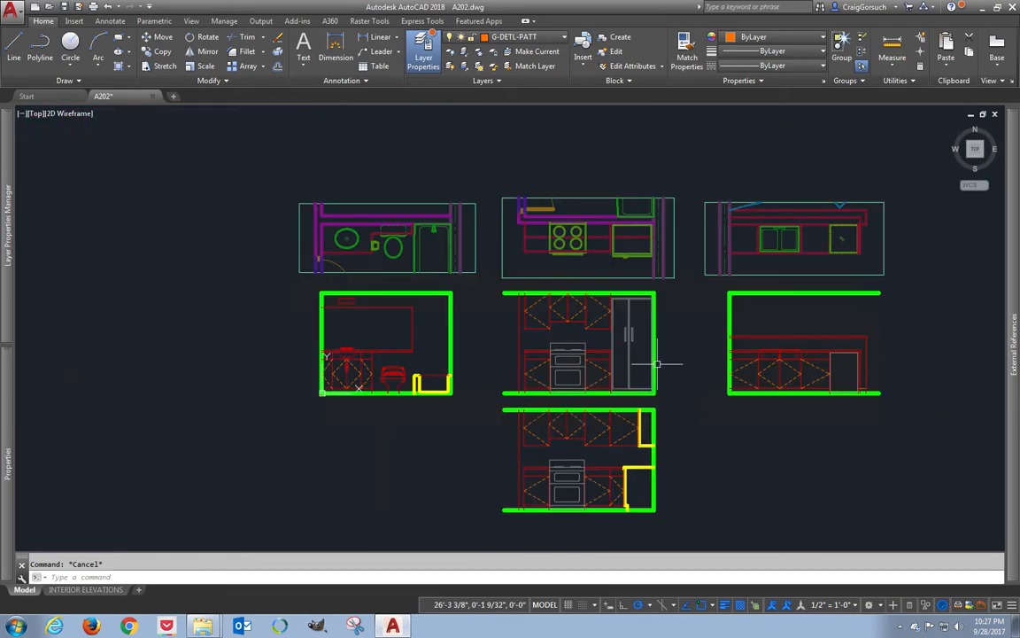
{"action": "middle_click_drag", "start_coordinate": [528, 451], "coordinate": [473, 462]}
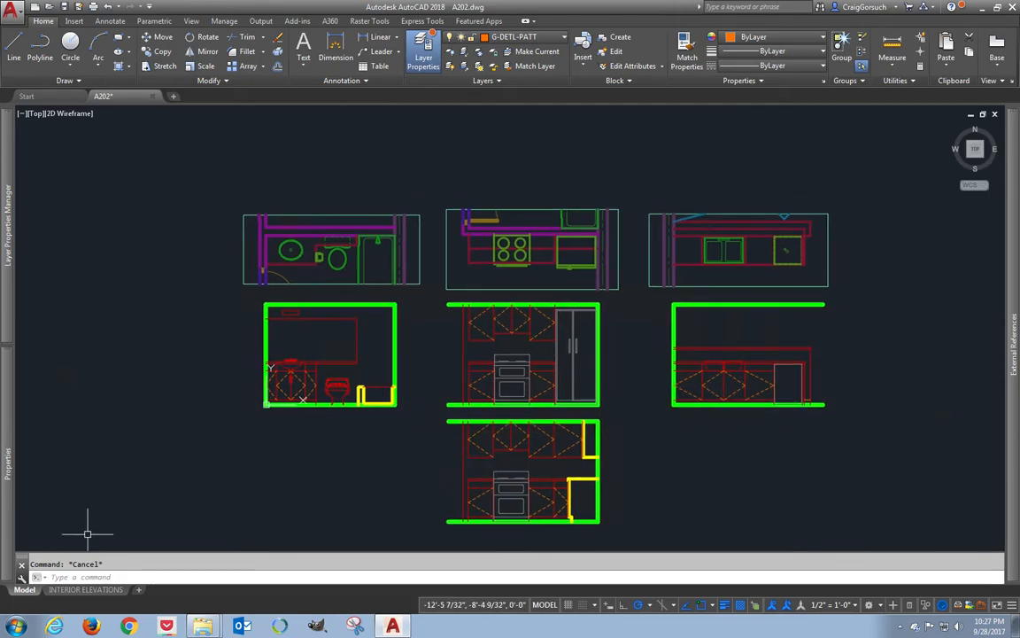
{"action": "left_click", "coordinate": [86, 589]}
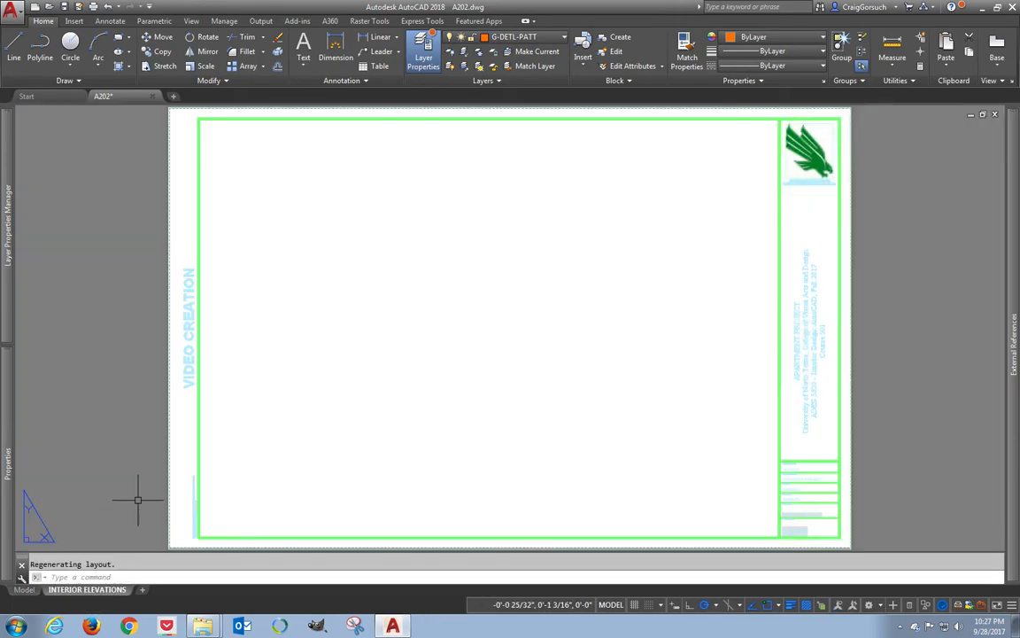
- Make G-VPRT the current layer and create a rectangular viewport across most of the sheet's drawing area
{"action": "left_click", "coordinate": [531, 36]}
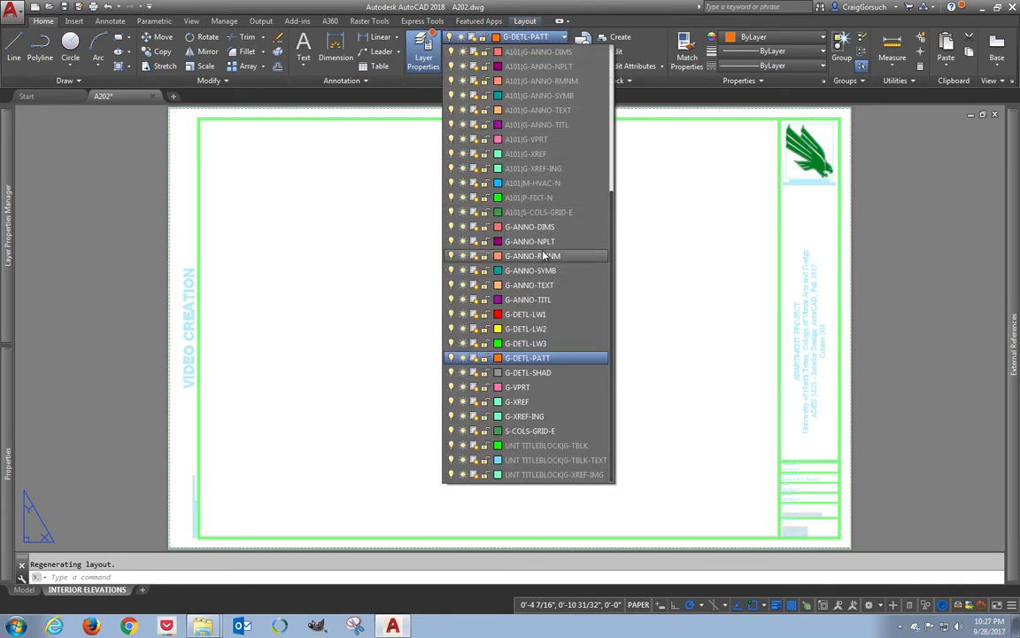
{"action": "left_click", "coordinate": [522, 387]}
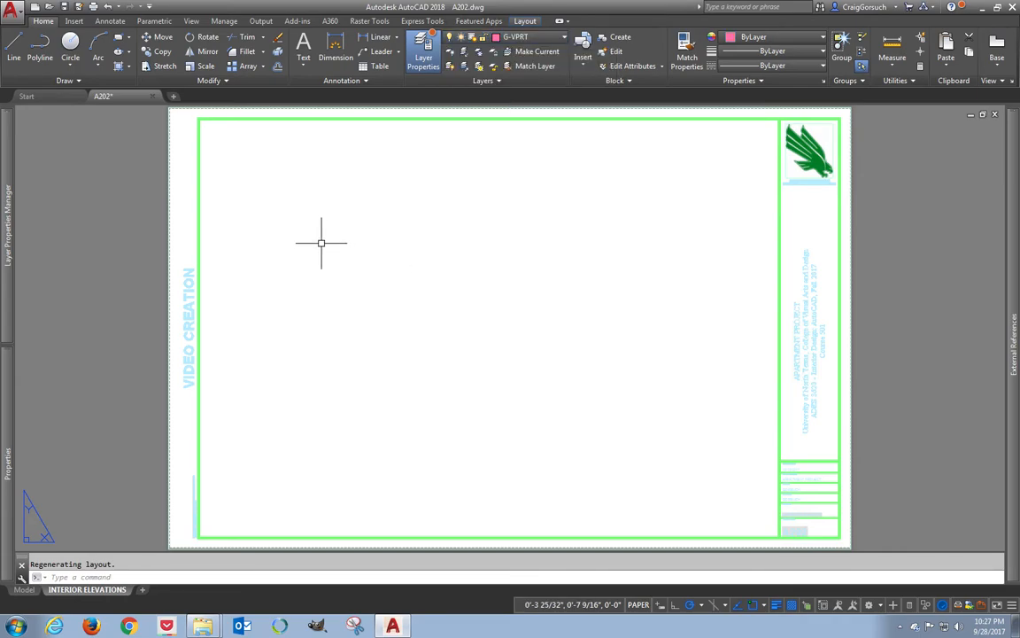
{"action": "type", "text": "mv"}
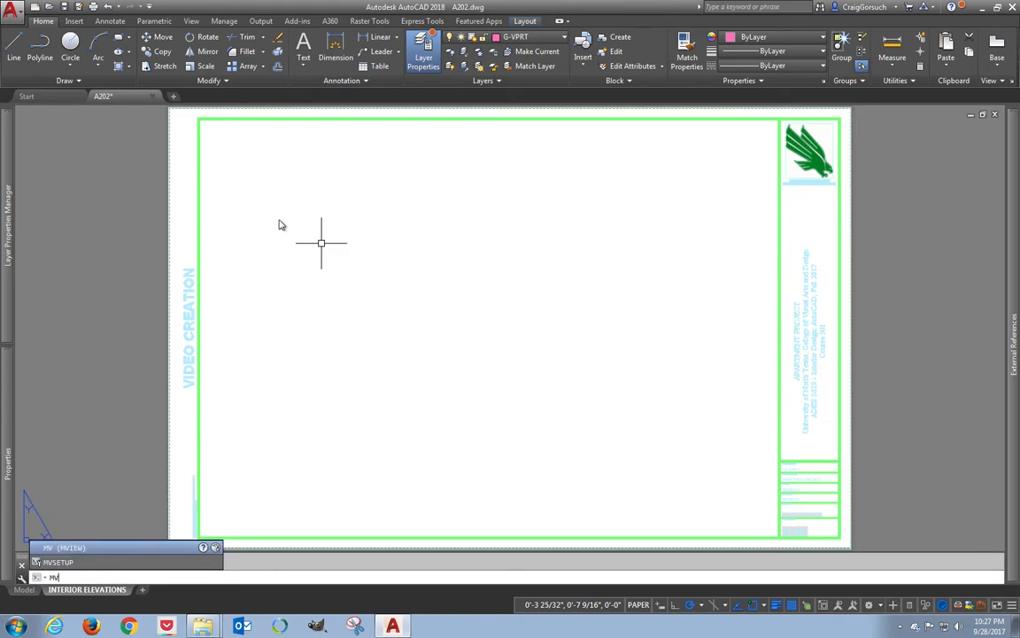
{"action": "key", "text": "Return"}
{"action": "left_click", "coordinate": [223, 165]}
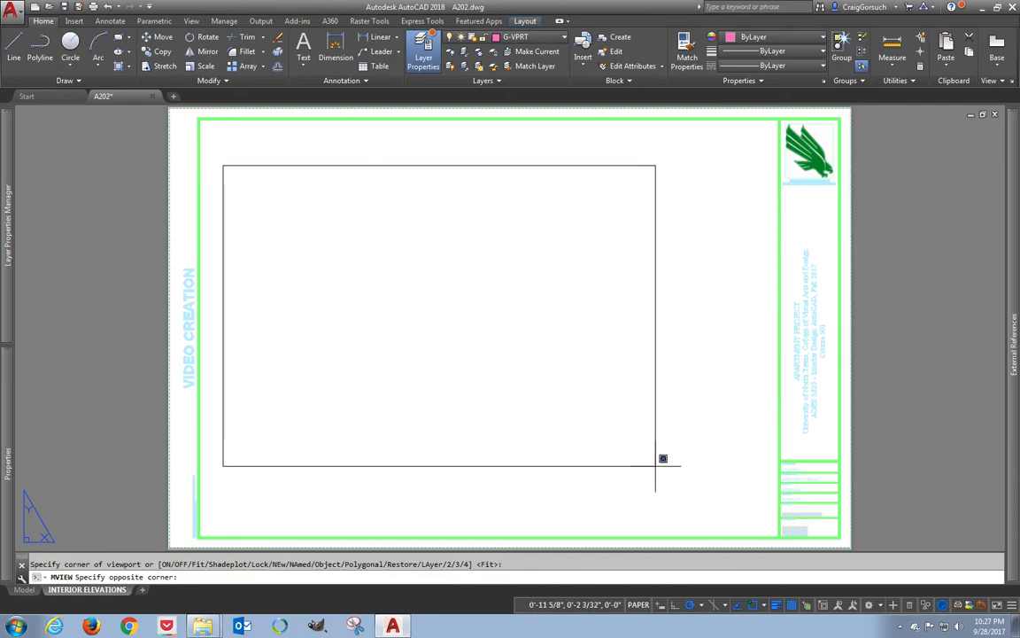
{"action": "left_click", "coordinate": [745, 479]}
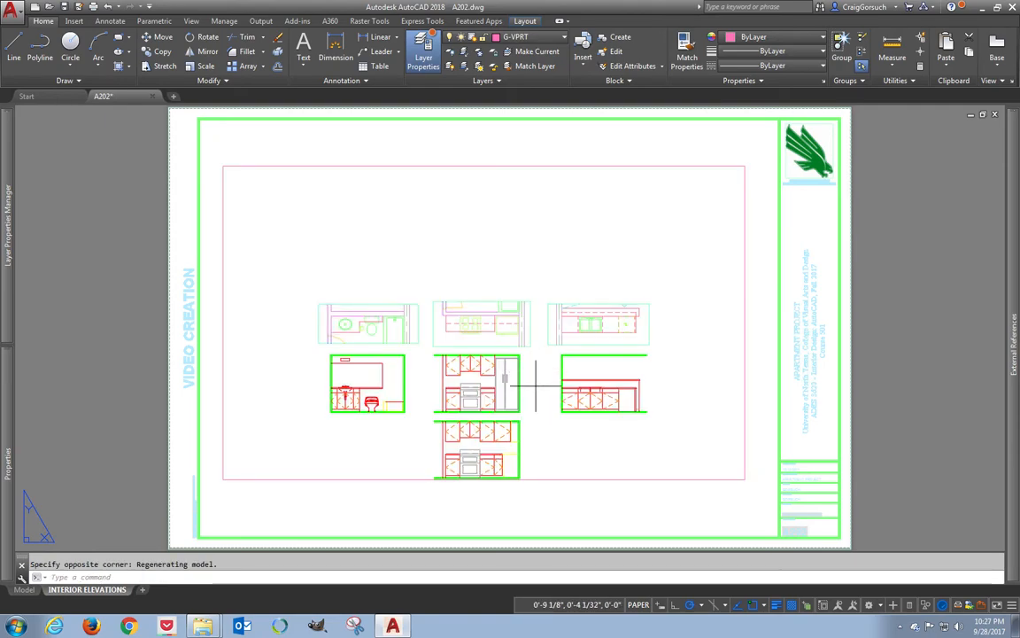
- Set the new viewport's scale to 1/2" = 1'-0", position the elevations inside it, and lock the viewport
{"action": "double_click", "coordinate": [478, 403]}
{"action": "scroll", "coordinate": [478, 403], "scroll_direction": "up", "scroll_amount": 5}
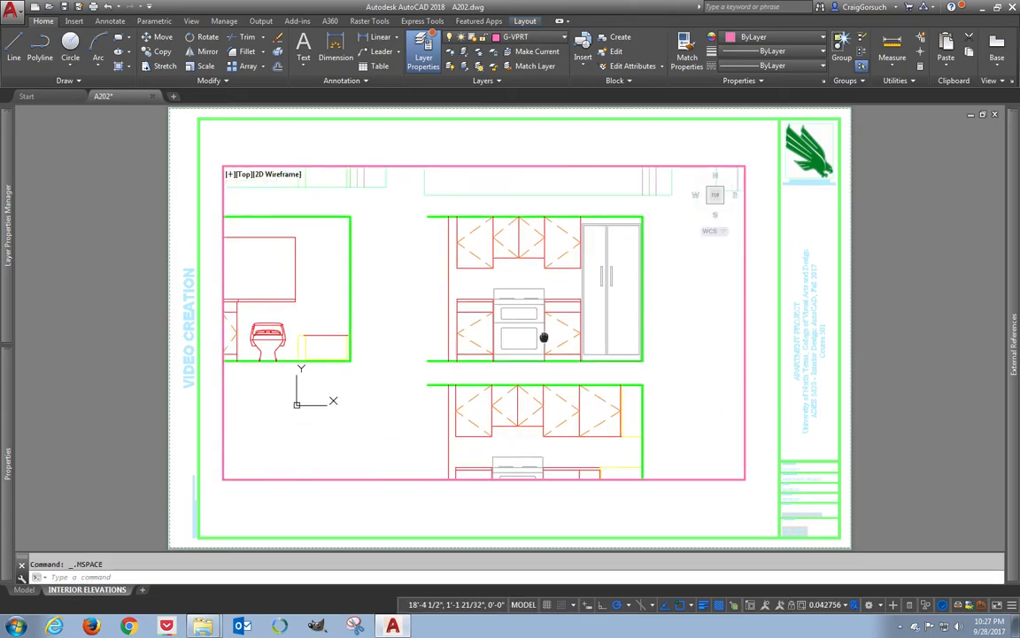
{"action": "left_click", "coordinate": [831, 606]}
{"action": "scroll", "coordinate": [822, 535], "scroll_direction": "down", "scroll_amount": 2}
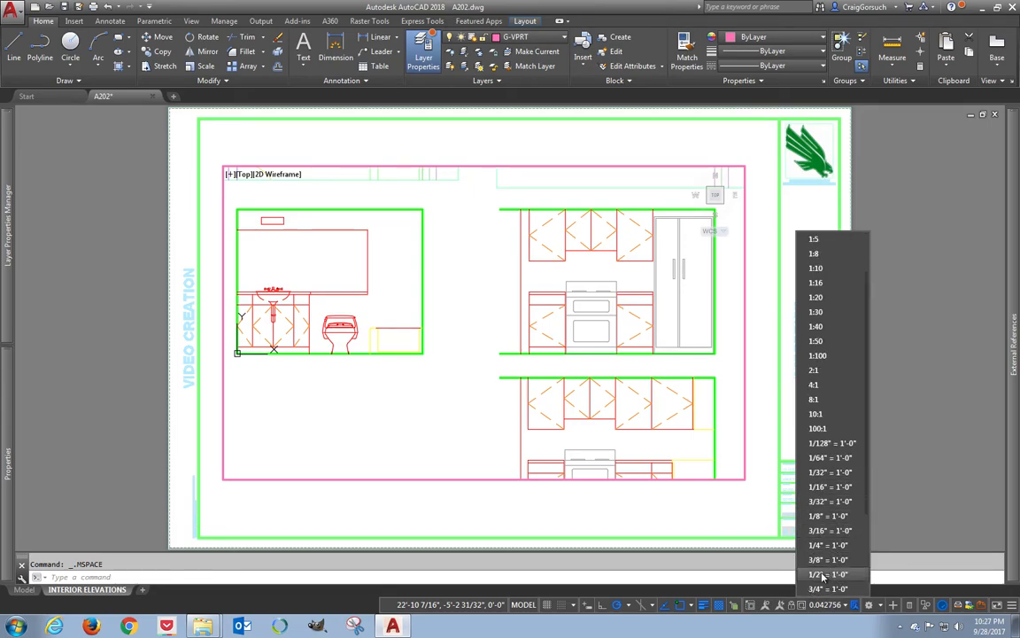
{"action": "left_click", "coordinate": [823, 575]}
{"action": "middle_click_drag", "start_coordinate": [470, 365], "coordinate": [479, 348]}
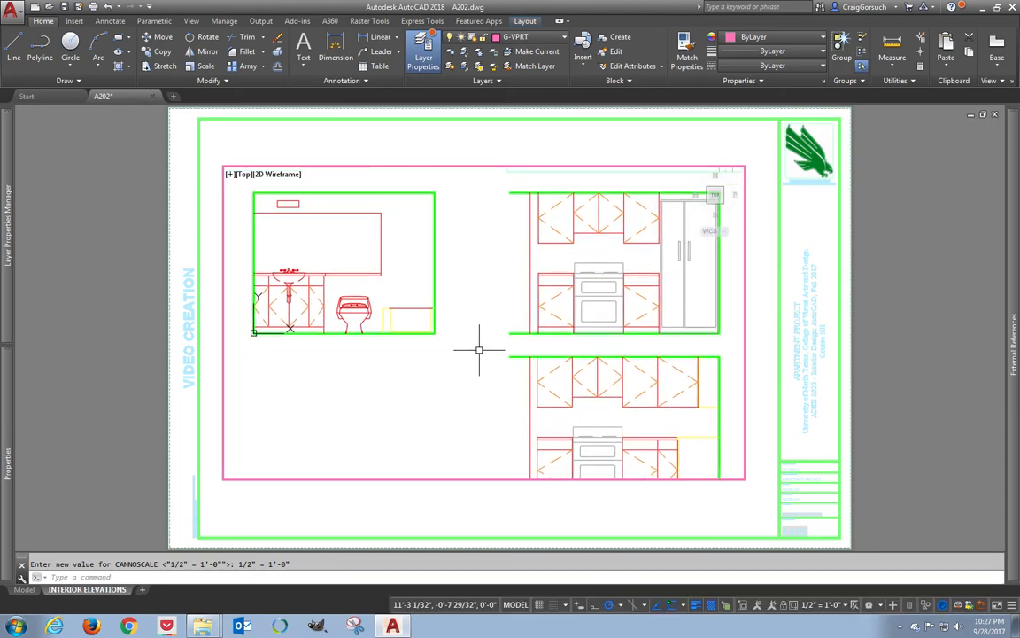
{"action": "left_click", "coordinate": [783, 605]}
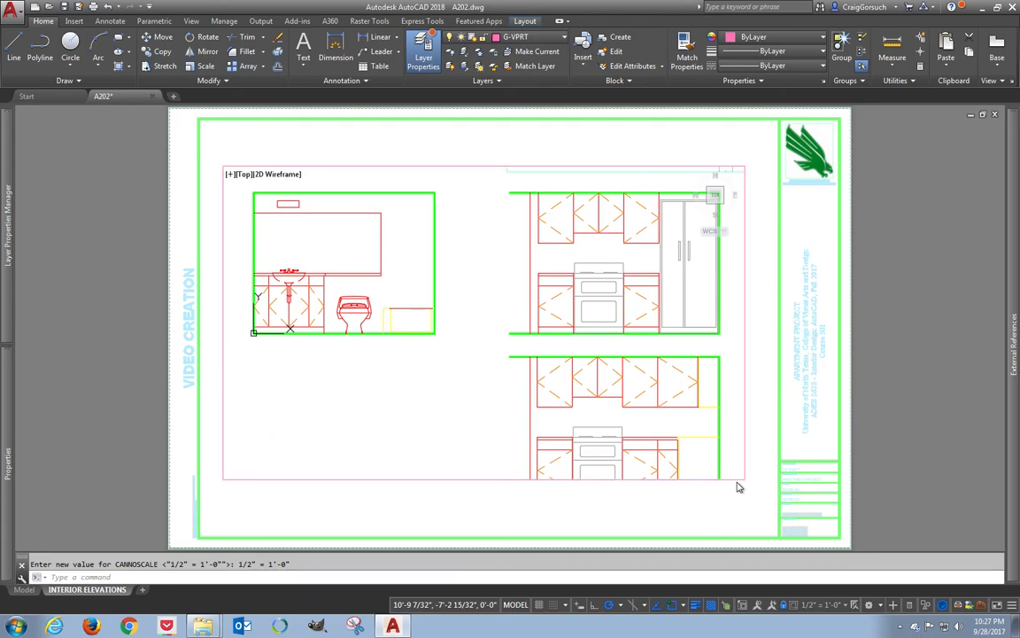
- Return to paper space and widen the viewport past the sheet's right edge to take in the whole sink-wall elevation
{"action": "double_click", "coordinate": [736, 501]}
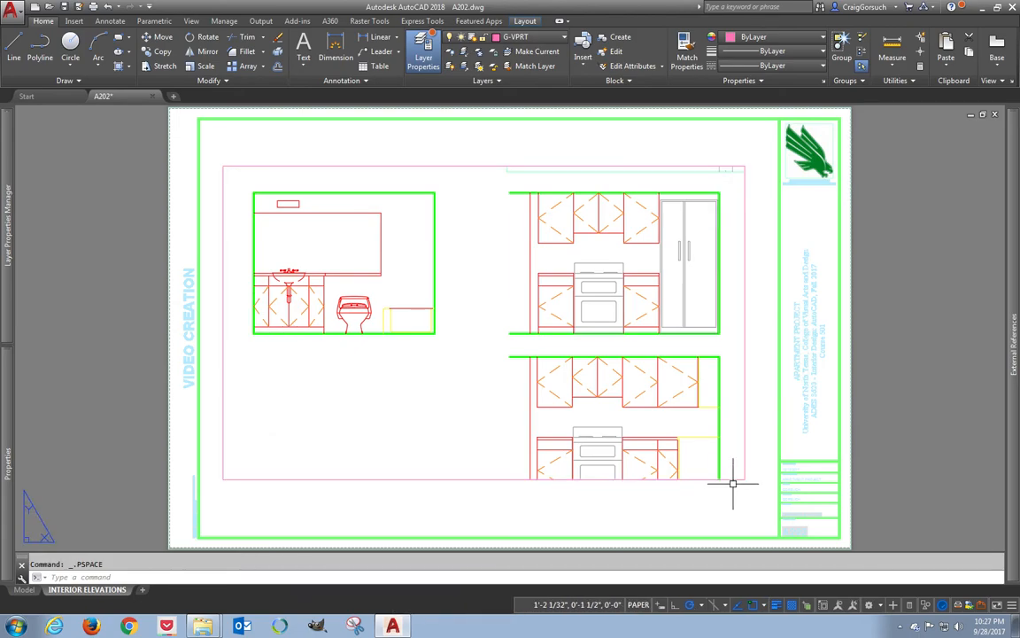
{"action": "left_click", "coordinate": [735, 479]}
{"action": "left_click", "coordinate": [745, 479]}
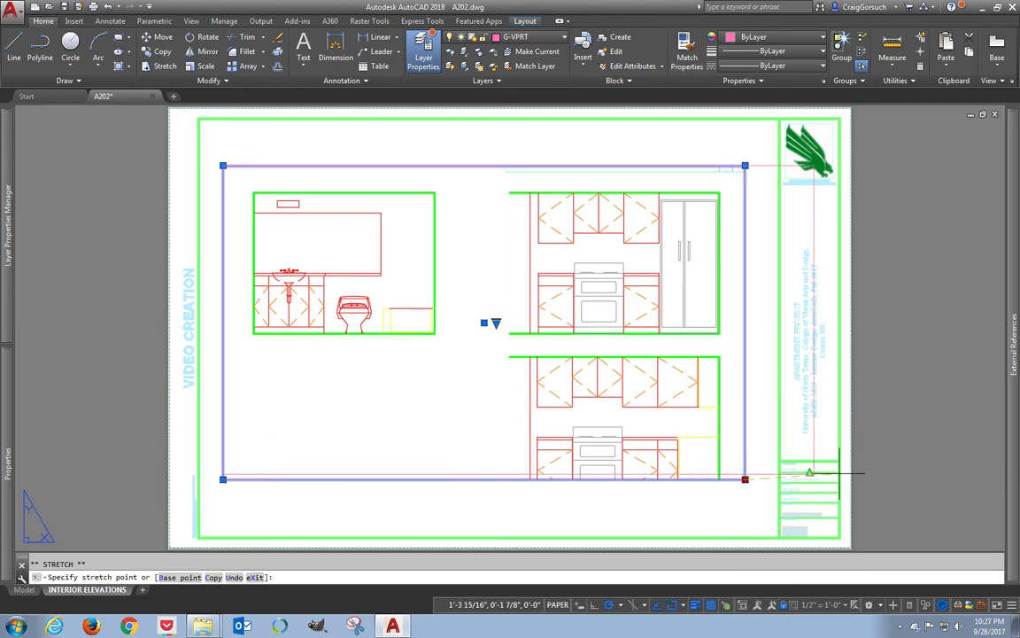
{"action": "middle_click_drag", "start_coordinate": [975, 481], "coordinate": [831, 485]}
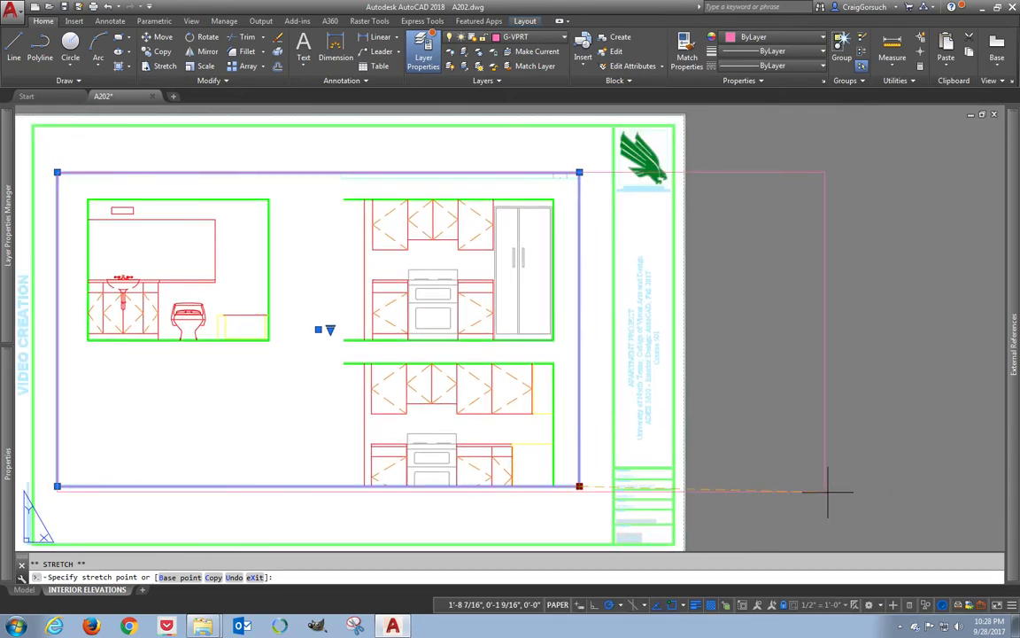
{"action": "left_click", "coordinate": [932, 485]}
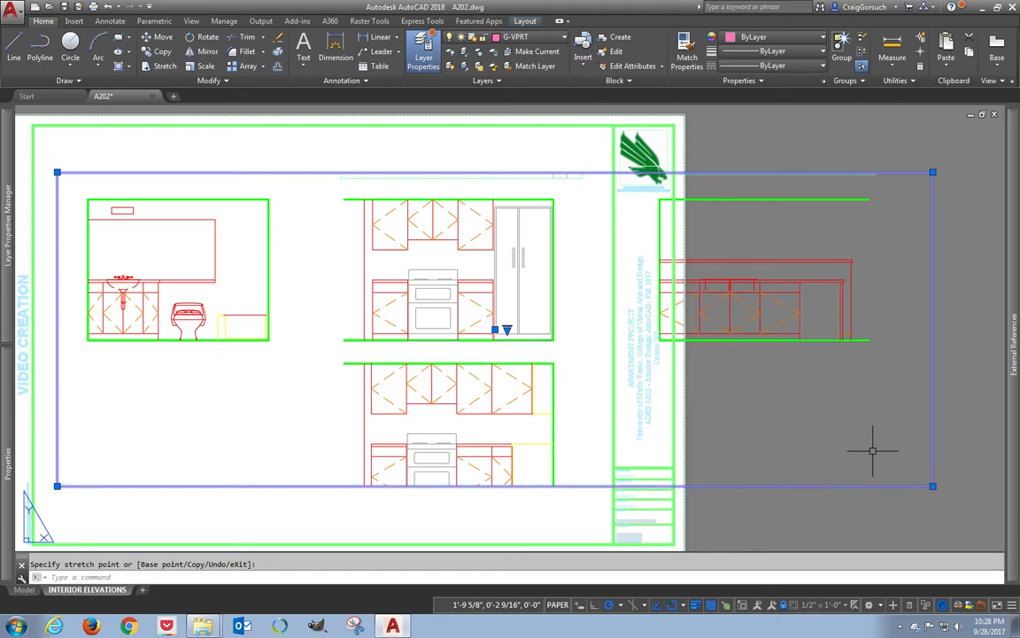
- Tighten the viewport's height by lowering its upper edge below the plan references and raising its lower edge beneath the top row of elevations
{"action": "left_click", "coordinate": [931, 173]}
{"action": "left_click", "coordinate": [932, 172]}
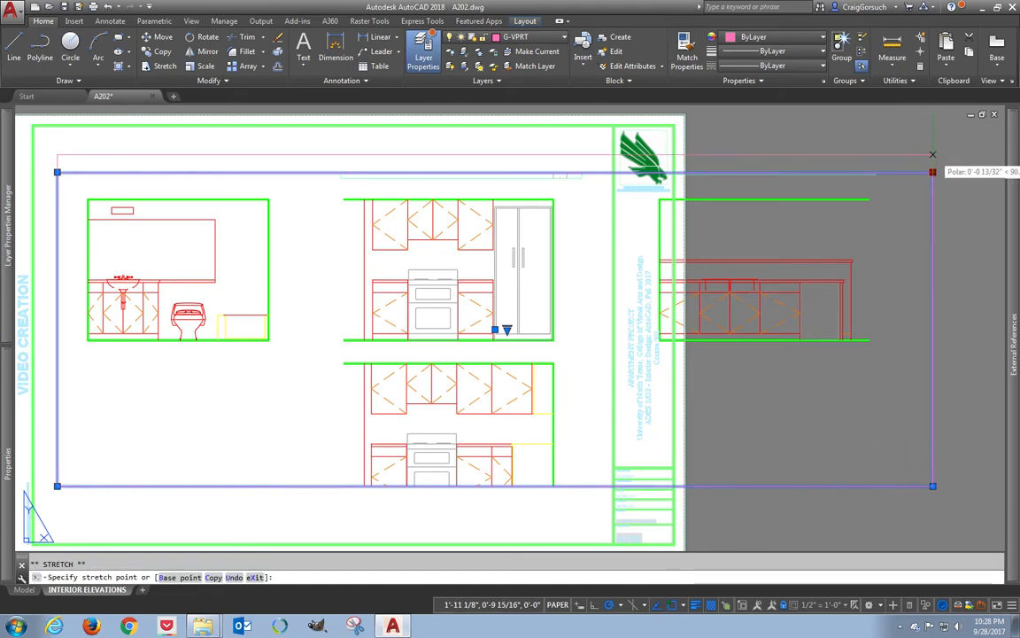
{"action": "left_click", "coordinate": [932, 181]}
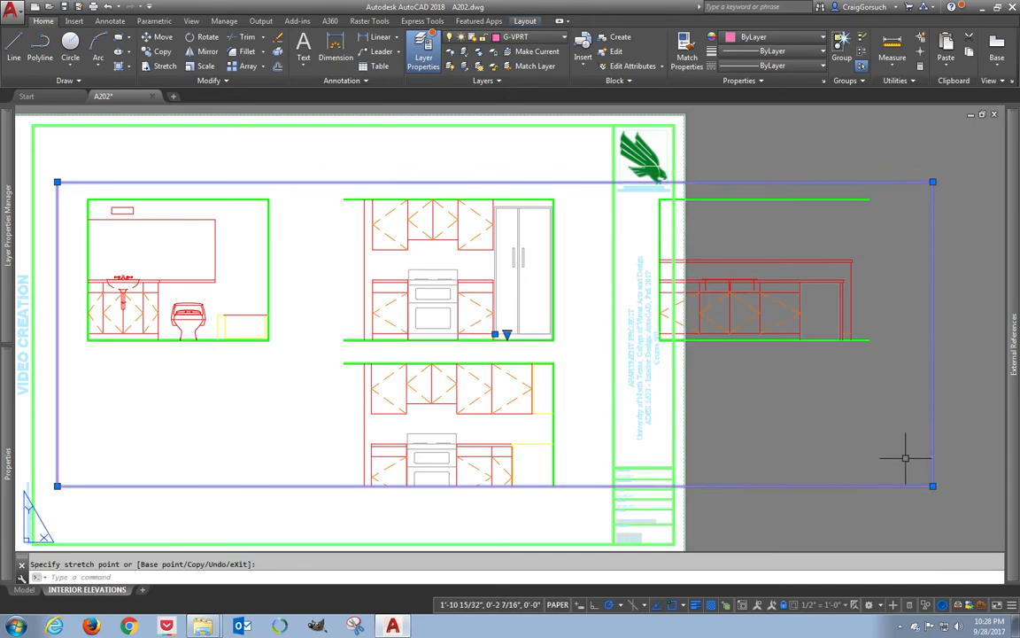
{"action": "left_click", "coordinate": [933, 485]}
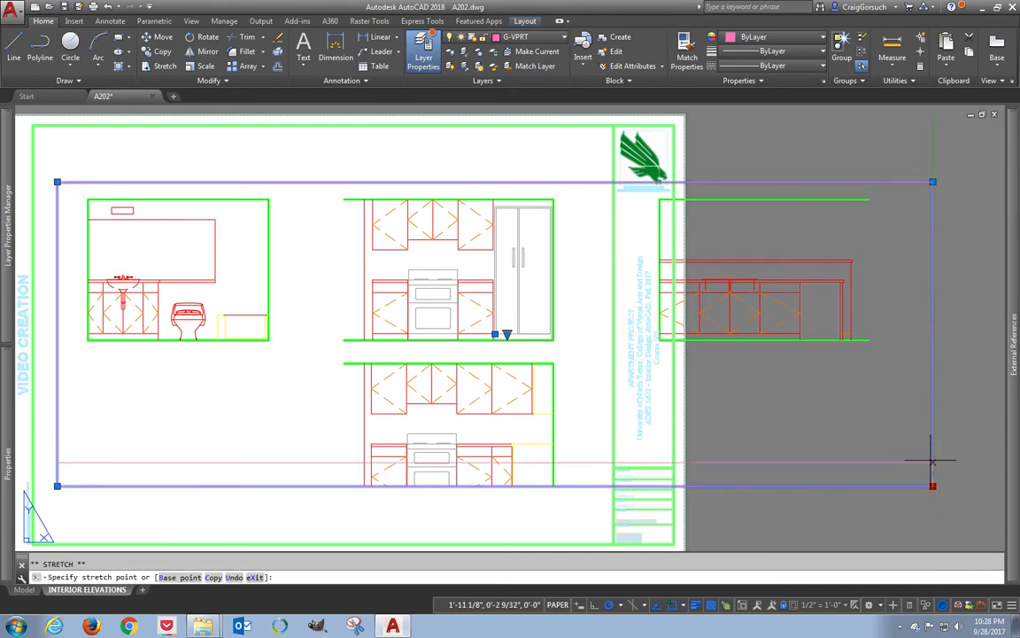
{"action": "left_click", "coordinate": [926, 398]}
- Copy the locked viewport straight down to the empty area below the sheet
{"action": "middle_click_drag", "start_coordinate": [776, 382], "coordinate": [837, 293]}
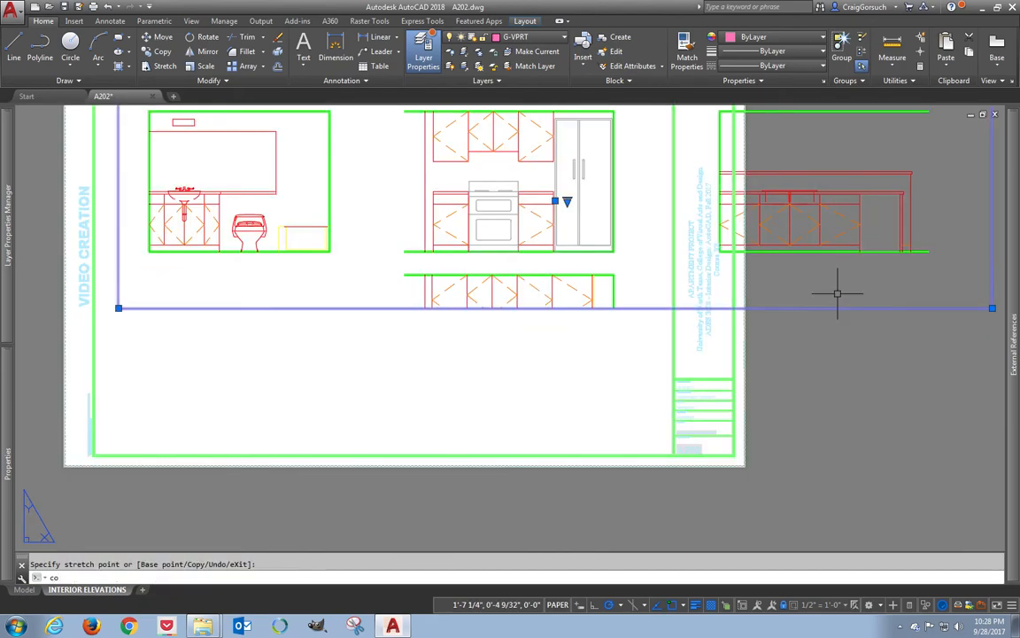
{"action": "key", "text": "Return"}
{"action": "scroll", "coordinate": [364, 283], "scroll_direction": "down", "scroll_amount": 2}
{"action": "left_click", "coordinate": [363, 244]}
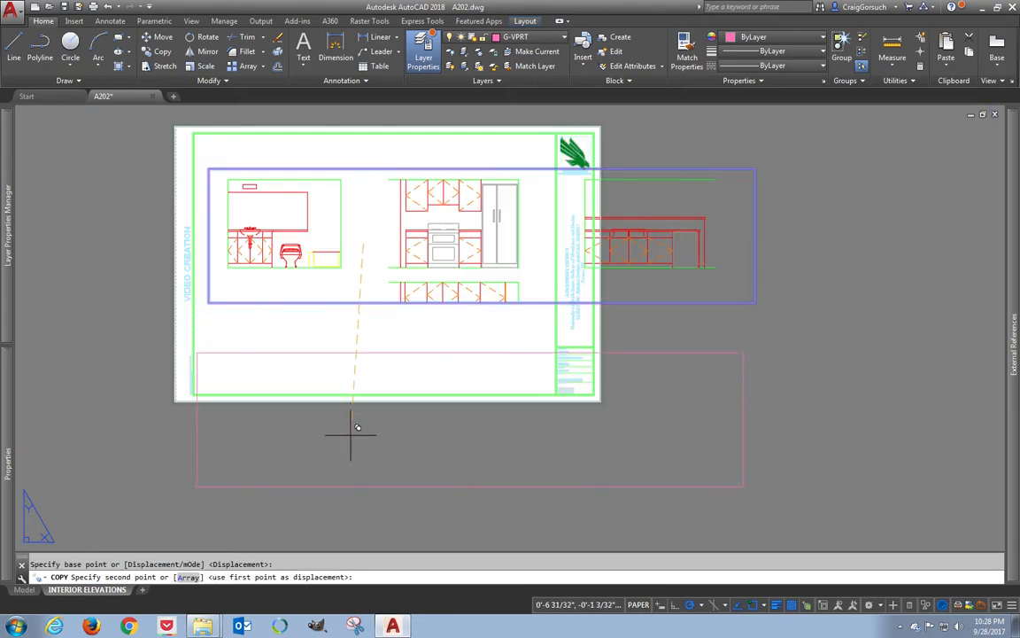
{"action": "left_click", "coordinate": [363, 492]}
{"action": "key", "text": "Return"}
- Stretch the original viewport's left edge inward so it frames only the kitchen elevations, leaving out the bathroom
{"action": "middle_click_drag", "start_coordinate": [363, 492], "coordinate": [380, 422]}
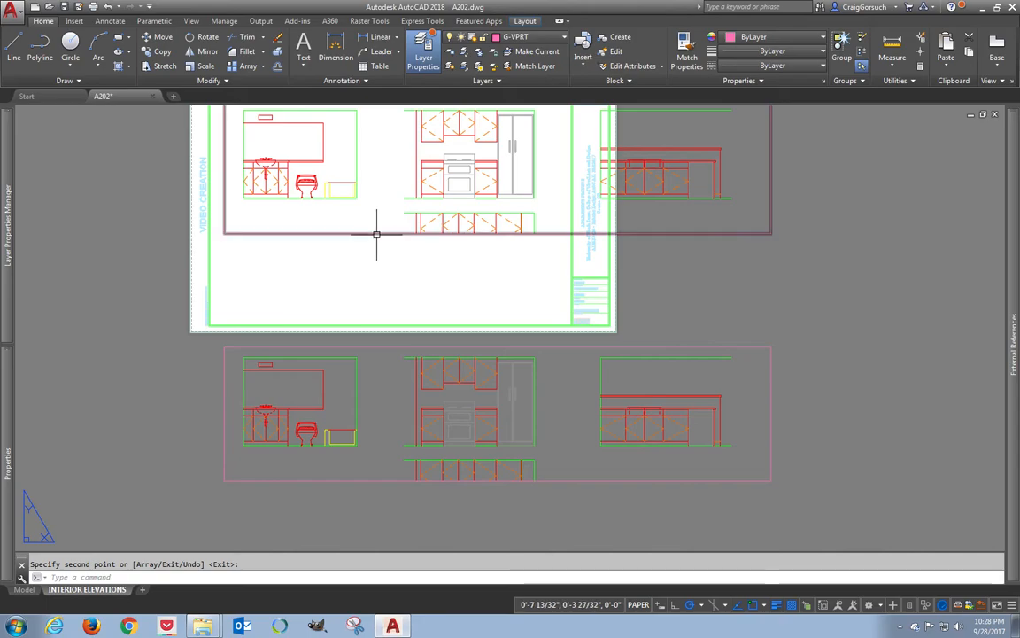
{"action": "left_click", "coordinate": [377, 234]}
{"action": "left_click", "coordinate": [224, 233]}
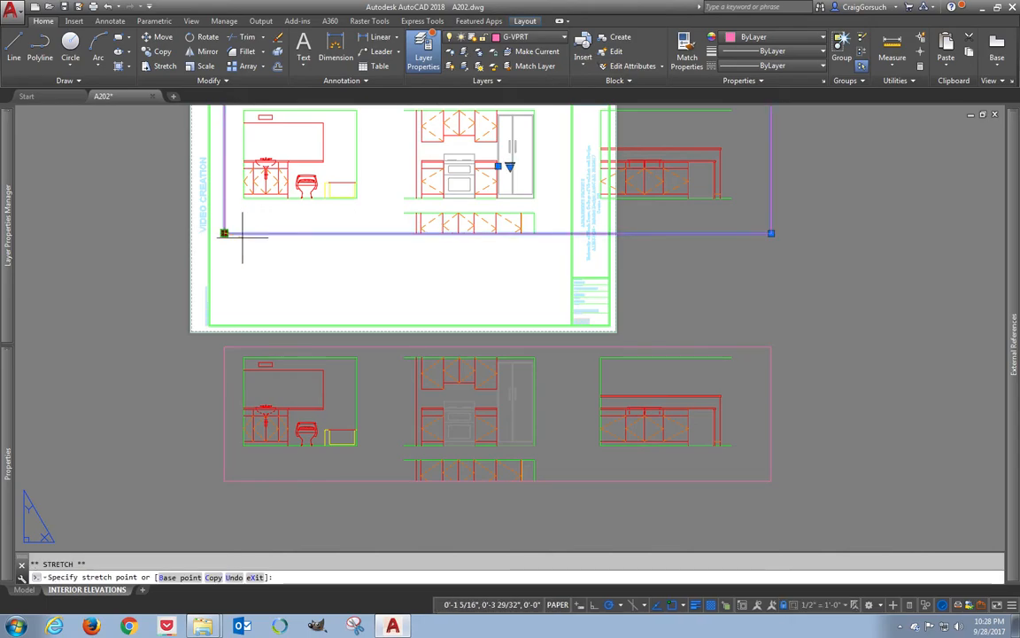
{"action": "left_click", "coordinate": [385, 233]}
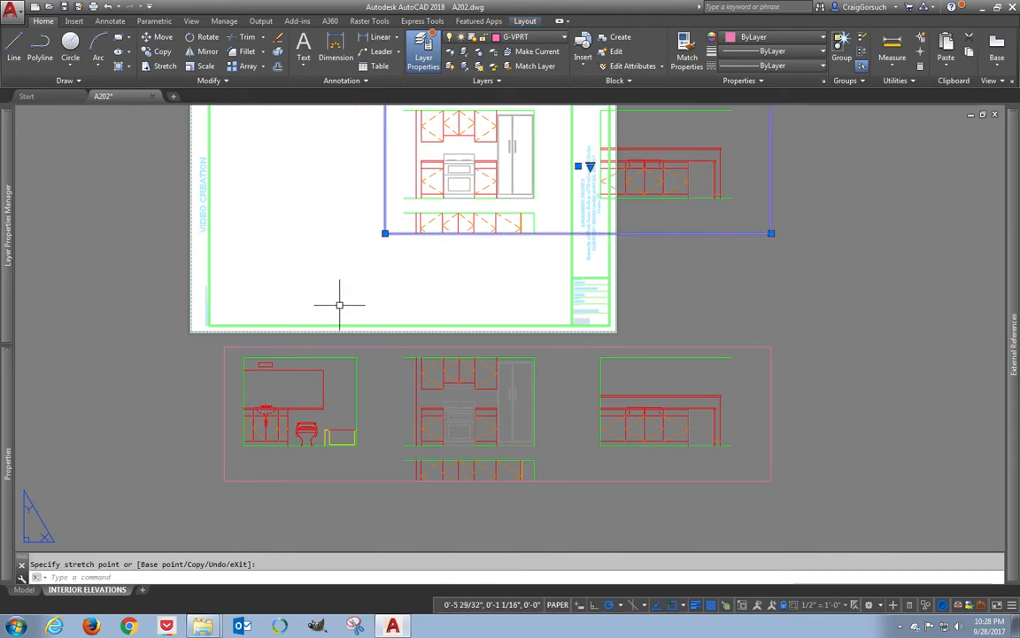
- Stretch the copied viewport's right edge inward so it frames only the bathroom elevation
{"action": "left_click", "coordinate": [769, 346]}
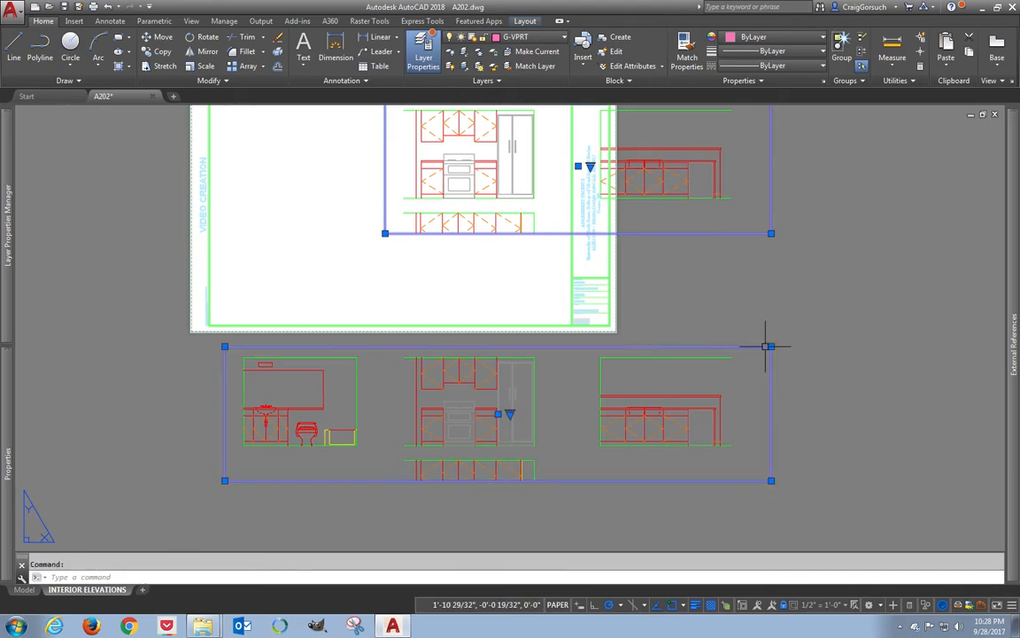
{"action": "left_click", "coordinate": [770, 347]}
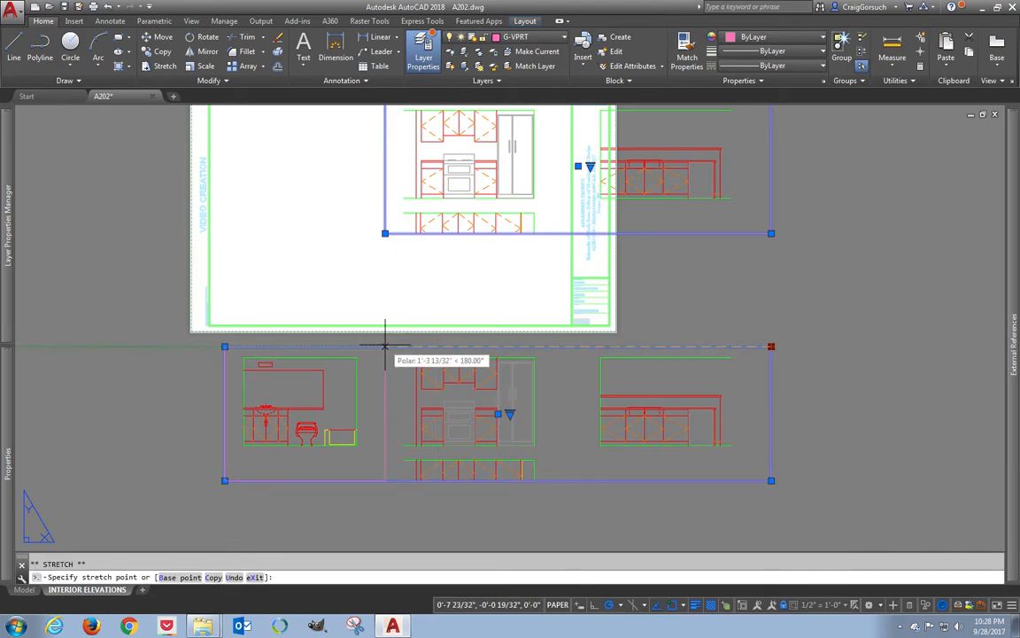
{"action": "left_click", "coordinate": [379, 346]}
{"action": "key", "text": "Escape"}
- Move the kitchen viewport to the upper part of the sheet so both kitchen elevations fit inside the title block border
{"action": "middle_click_drag", "start_coordinate": [444, 309], "coordinate": [446, 373]}
{"action": "type", "text": "m"}
{"action": "key", "text": "Return"}
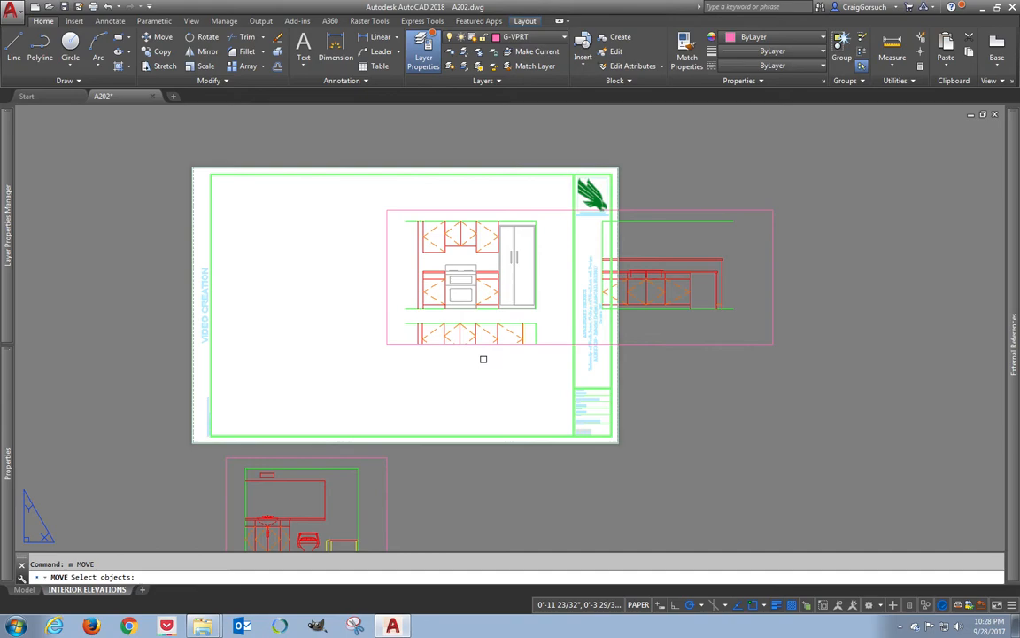
{"action": "left_click", "coordinate": [482, 354]}
{"action": "left_click", "coordinate": [461, 337]}
{"action": "key", "text": "Return"}
{"action": "left_click", "coordinate": [417, 375]}
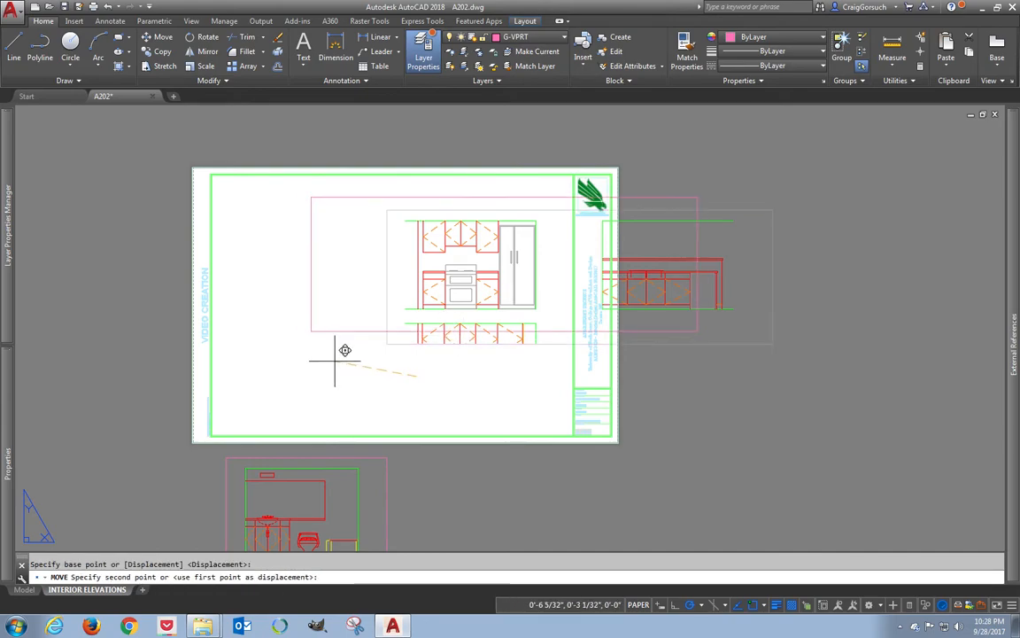
{"action": "left_click", "coordinate": [243, 343]}
{"action": "key", "text": "Return"}
{"action": "left_click", "coordinate": [461, 312]}
{"action": "key", "text": "Escape"}
- Move the bathroom viewport onto the sheet below the sink-wall elevation, aligning the left walls of the two elevations
{"action": "key", "text": "Return"}
{"action": "left_click", "coordinate": [373, 401]}
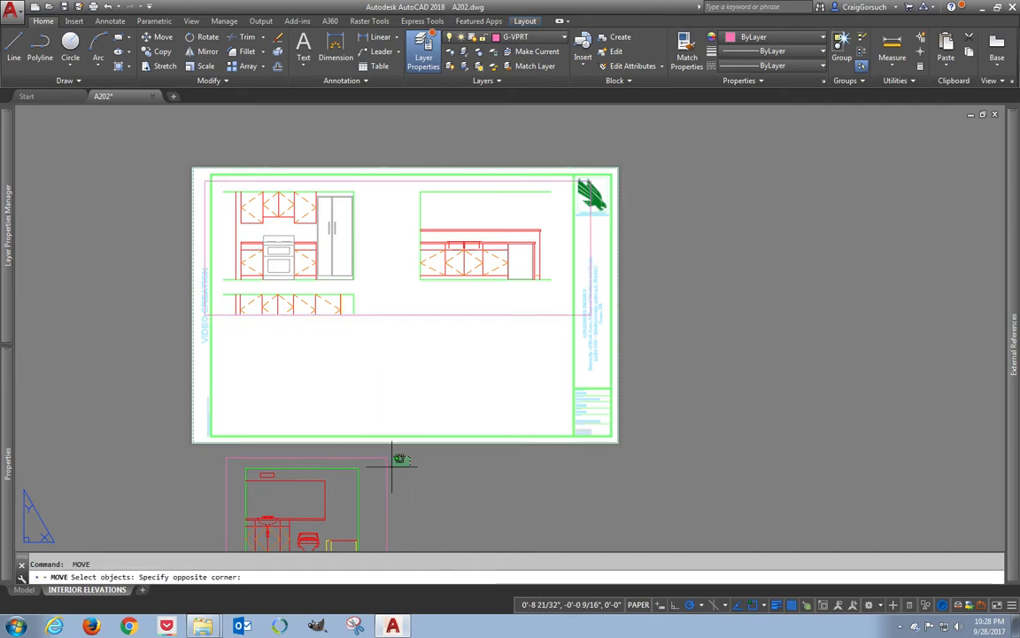
{"action": "left_click", "coordinate": [202, 496]}
{"action": "key", "text": "Return"}
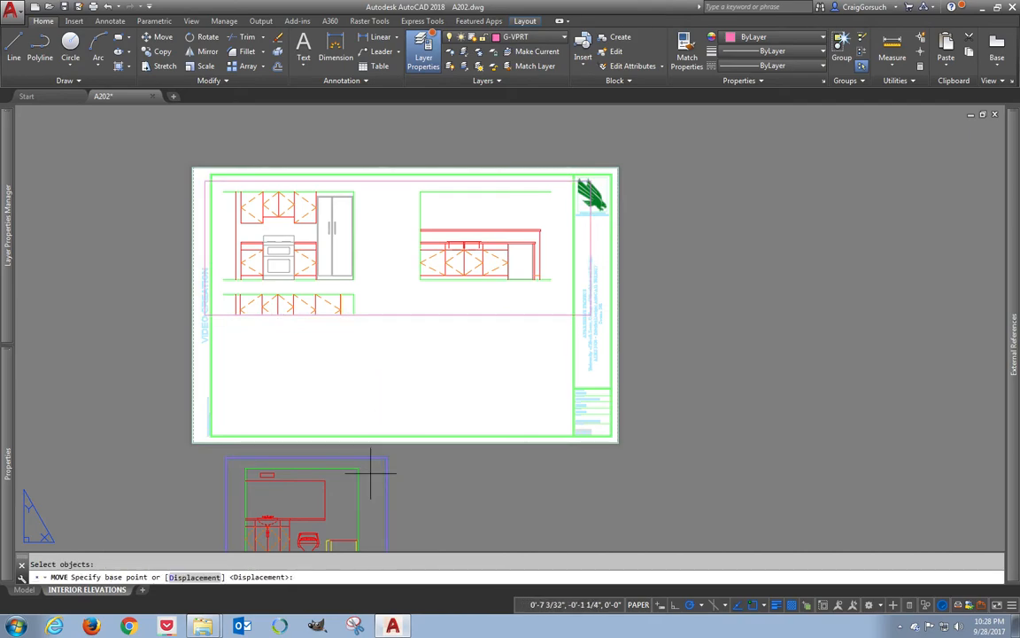
{"action": "left_click", "coordinate": [245, 464]}
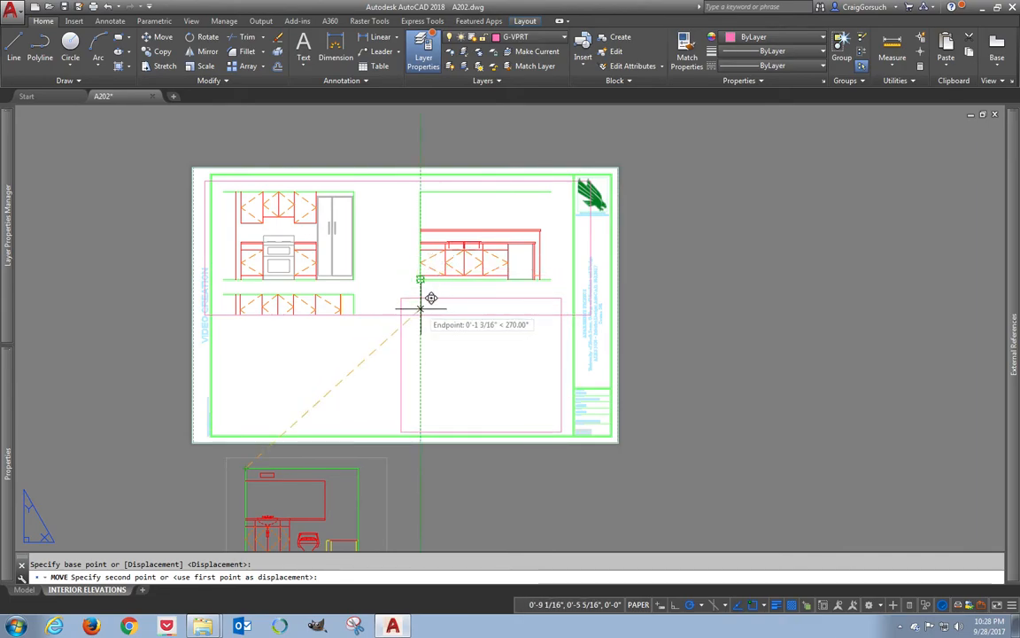
{"action": "left_click", "coordinate": [421, 308]}
{"action": "key", "text": "Return"}
{"action": "left_click", "coordinate": [404, 350]}
{"action": "key", "text": "Return"}
{"action": "left_click", "coordinate": [352, 352]}
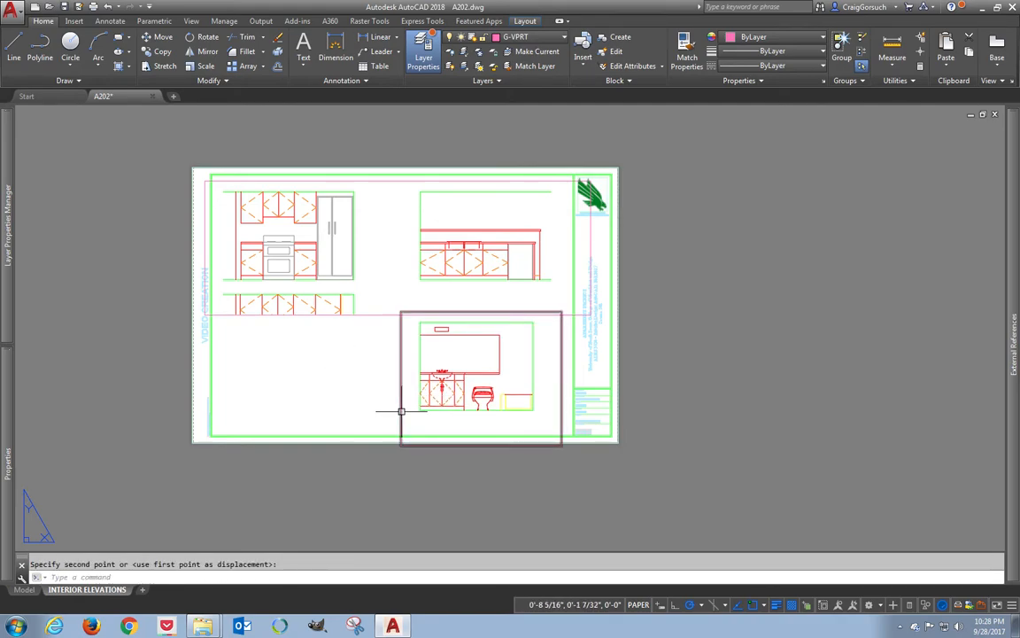
- Raise the bathroom viewport's lower edge so it stays inside the title block border
{"action": "left_click", "coordinate": [399, 416]}
{"action": "left_click", "coordinate": [400, 445]}
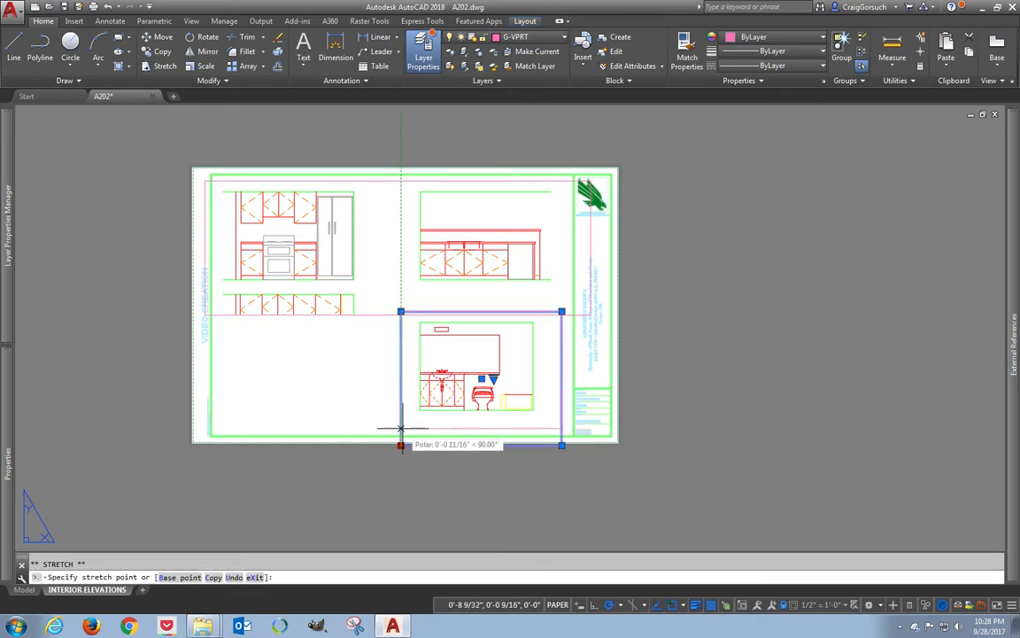
{"action": "key", "text": "Escape"}
- Resize the kitchen viewport to fit between the drawing border's left side and the title block, with its lower edge above the bathroom viewport
{"action": "left_click", "coordinate": [380, 315]}
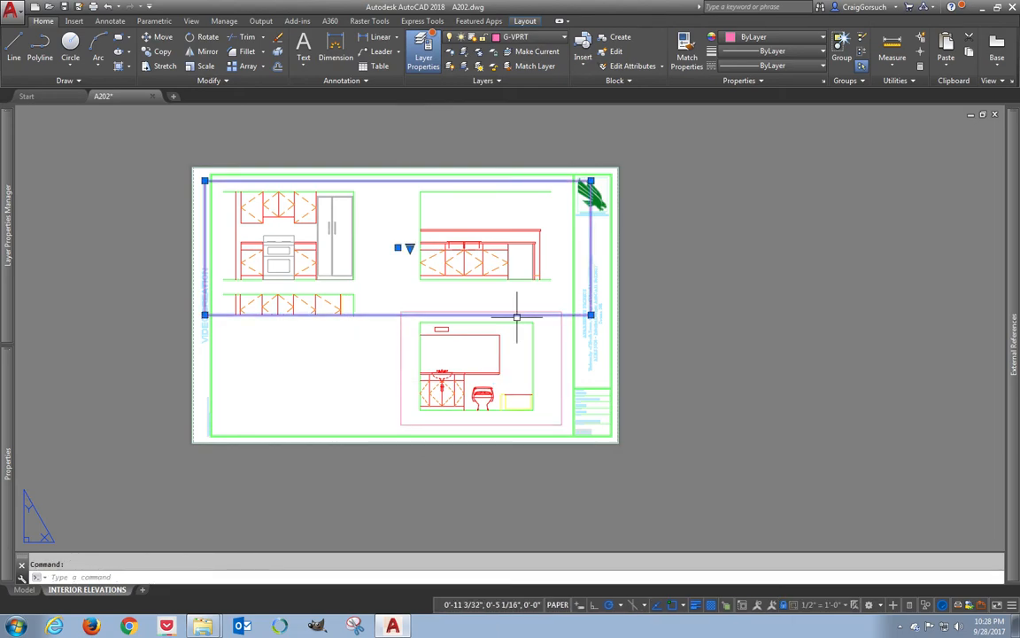
{"action": "left_click", "coordinate": [591, 314]}
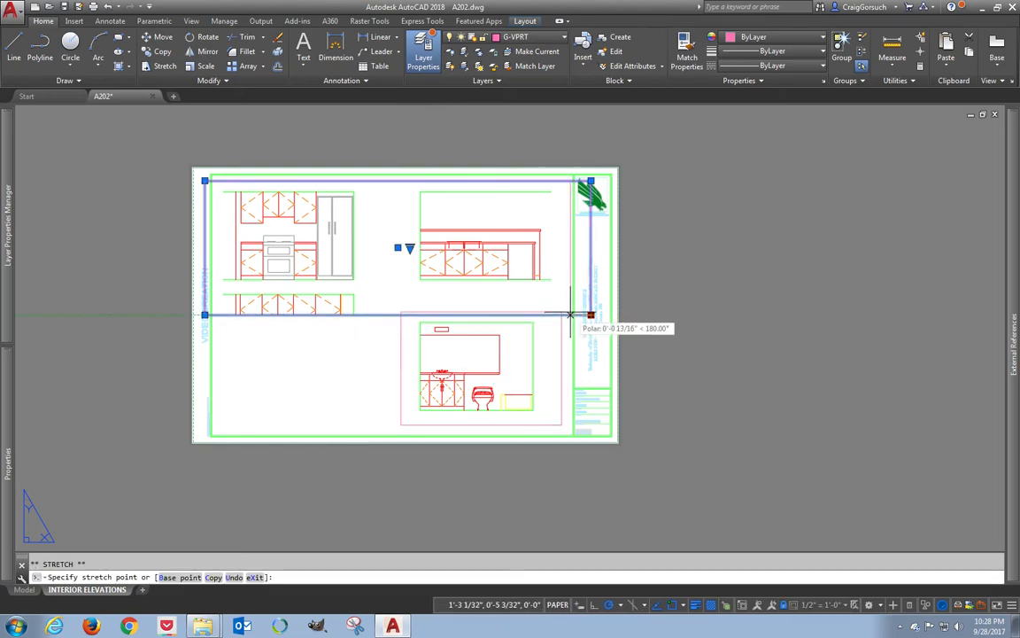
{"action": "left_click", "coordinate": [573, 305]}
{"action": "left_click", "coordinate": [205, 181]}
{"action": "key", "text": "Escape"}
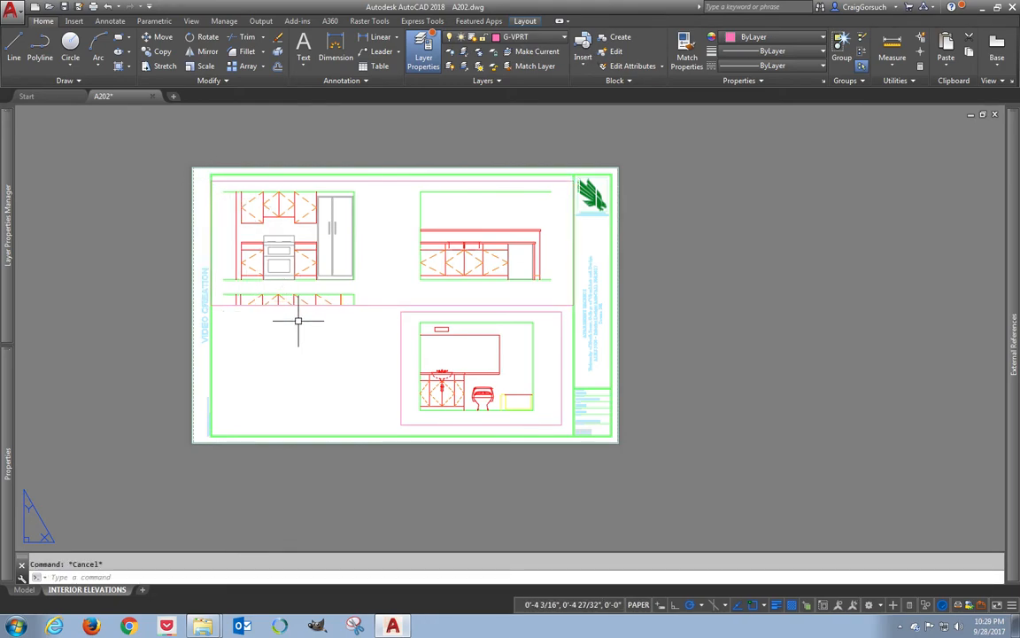
- In model space, move the alternate range-wall elevation straight down, farther away from the main kitchen elevation above it
{"action": "left_click", "coordinate": [29, 591]}
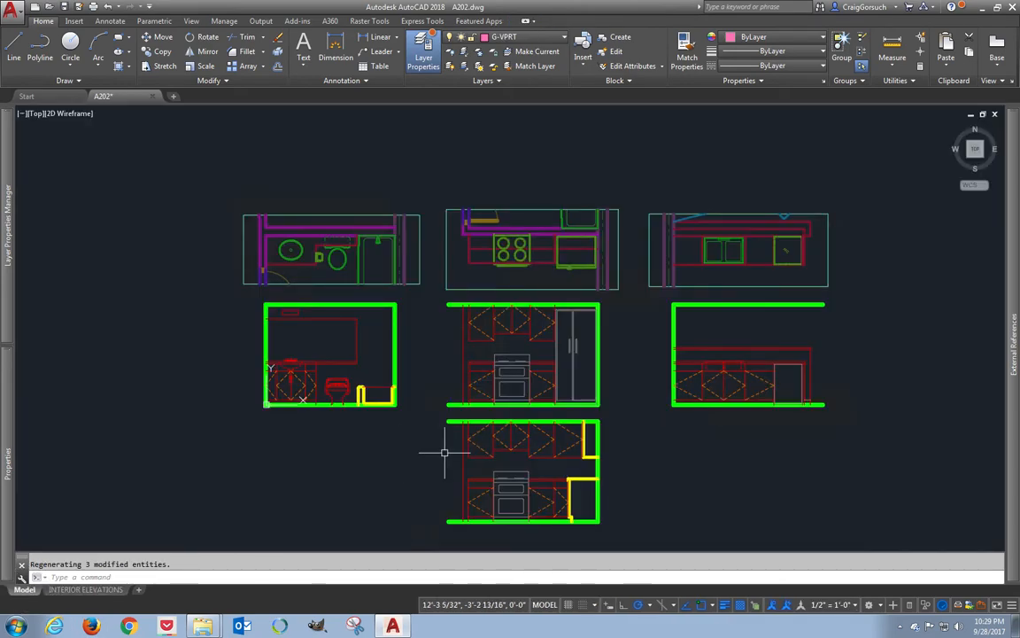
{"action": "type", "text": "m"}
{"action": "key", "text": "Return"}
{"action": "left_click", "coordinate": [609, 409]}
{"action": "left_click", "coordinate": [389, 536]}
{"action": "key", "text": "Return"}
{"action": "left_click", "coordinate": [264, 406]}
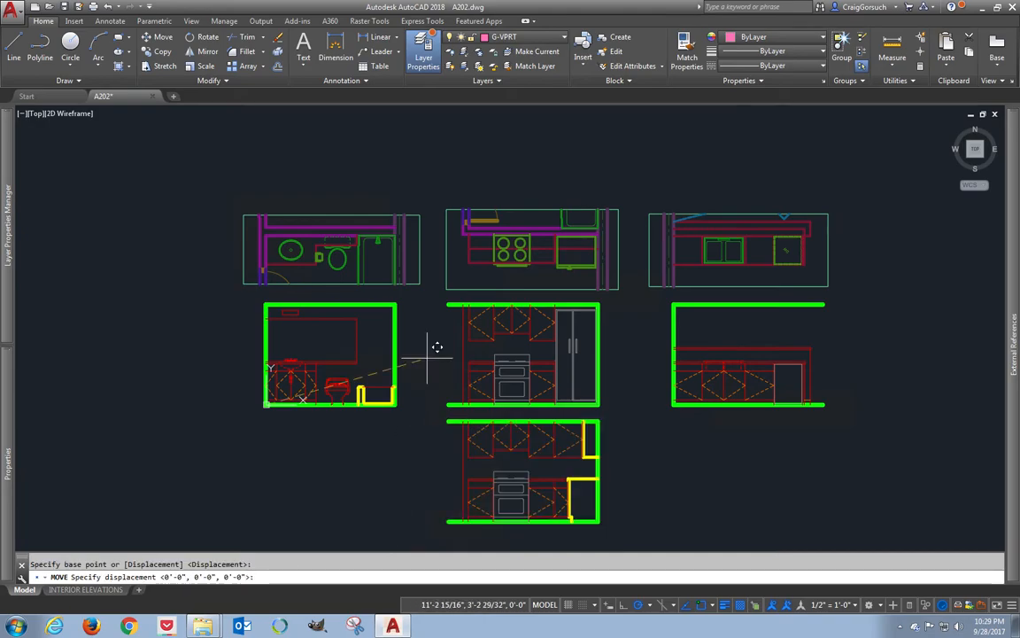
{"action": "left_click", "coordinate": [264, 461]}
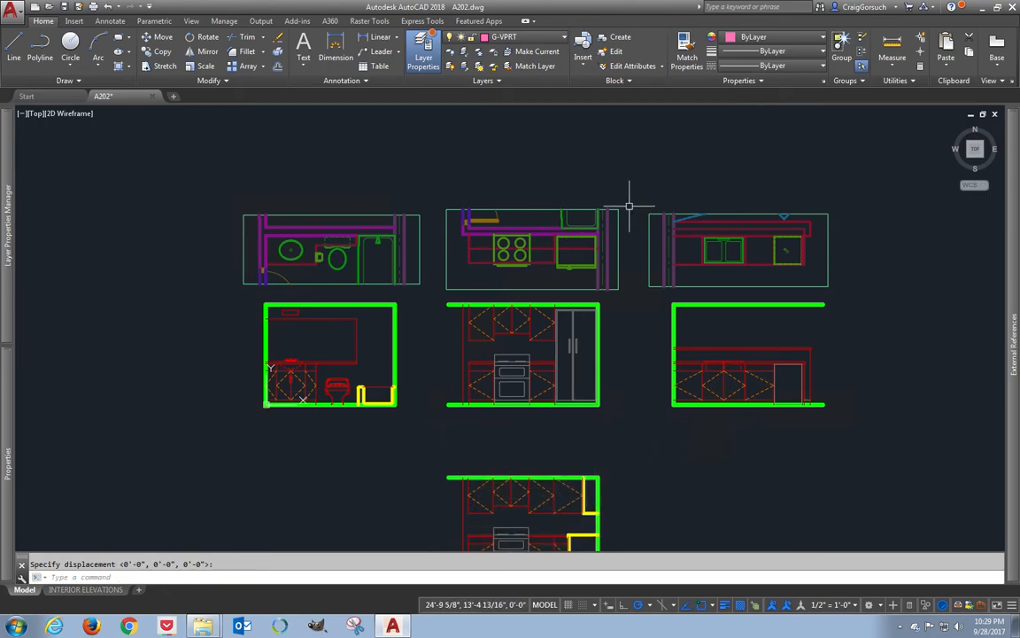
- Move the three reference plan views straight up about 2'-3" to open space above the elevations
{"action": "key", "text": "space"}
{"action": "left_click", "coordinate": [731, 183]}
{"action": "left_click", "coordinate": [246, 257]}
{"action": "key", "text": "Return"}
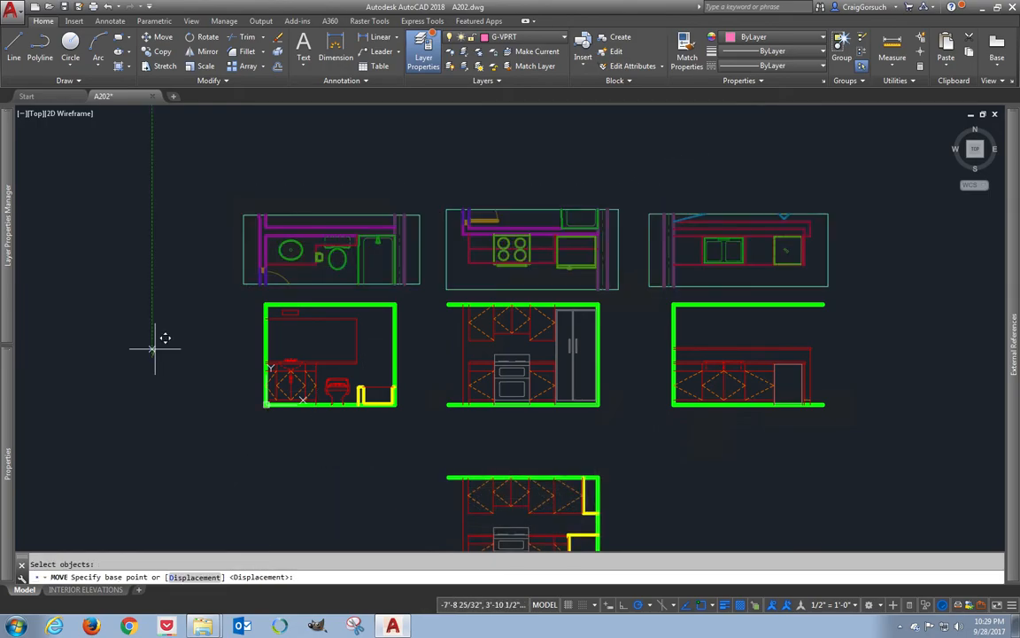
{"action": "left_click", "coordinate": [153, 348]}
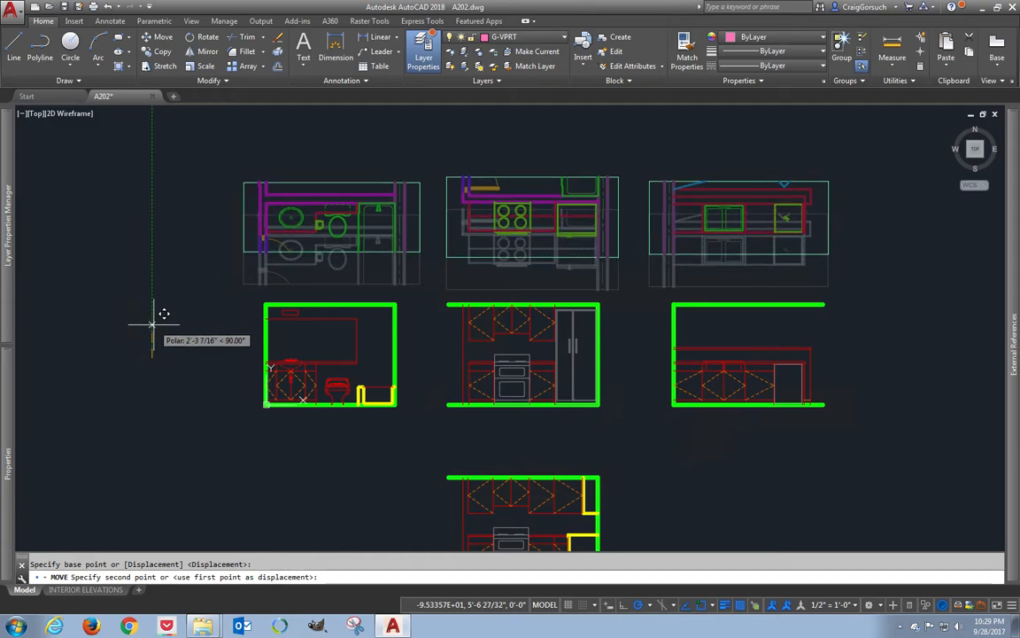
{"action": "left_click", "coordinate": [153, 324]}
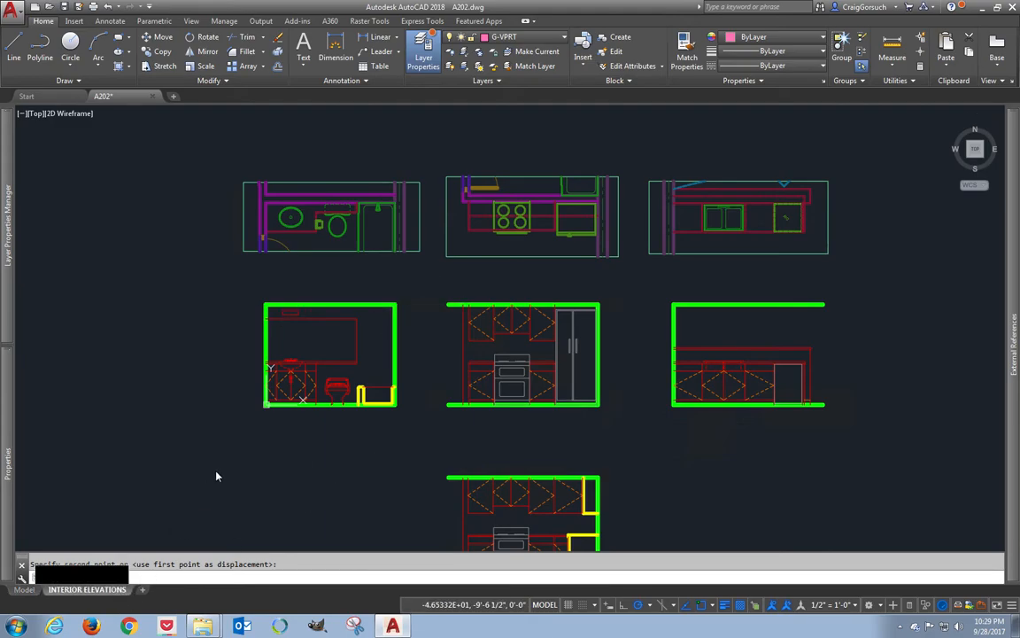
- Return to the INTERIOR ELEVATIONS layout, fit the whole sheet in view and save the drawing
{"action": "left_click", "coordinate": [122, 590]}
{"action": "type", "text": "z"}
{"action": "key", "text": "Return"}
{"action": "type", "text": "e"}
{"action": "key", "text": "Return"}
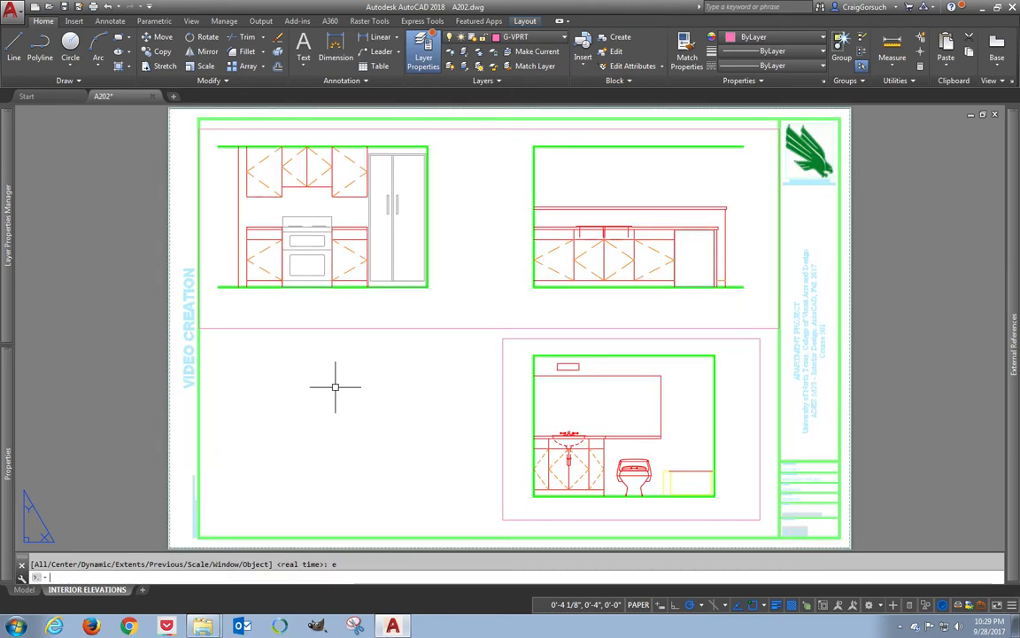
{"action": "key", "text": "ctrl+s"}
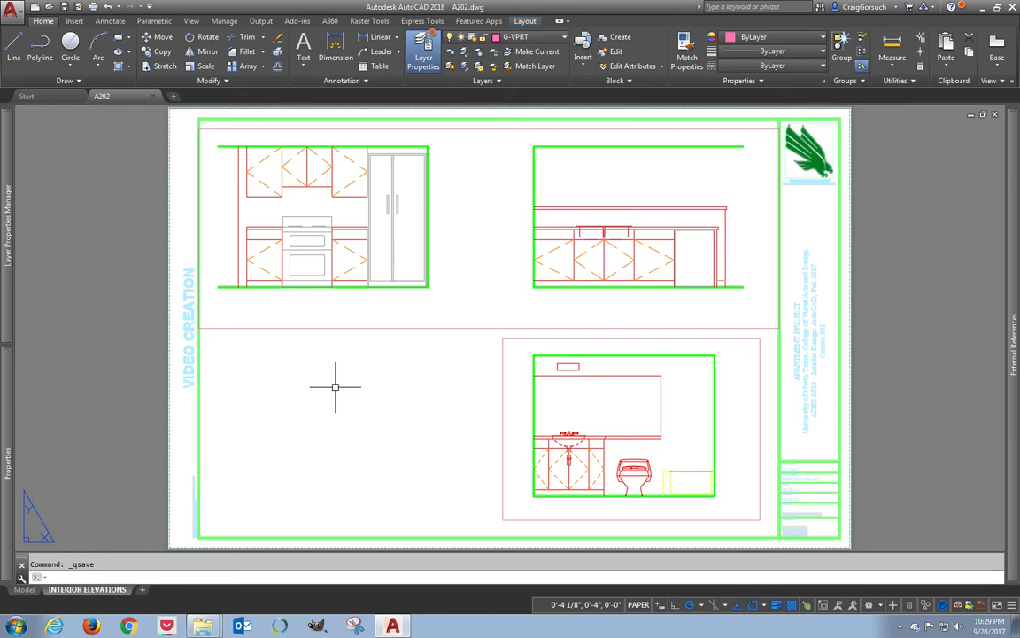
- Go back to model space and open the T&E folder of the Elevations & Sections block library
{"action": "left_click", "coordinate": [25, 590]}
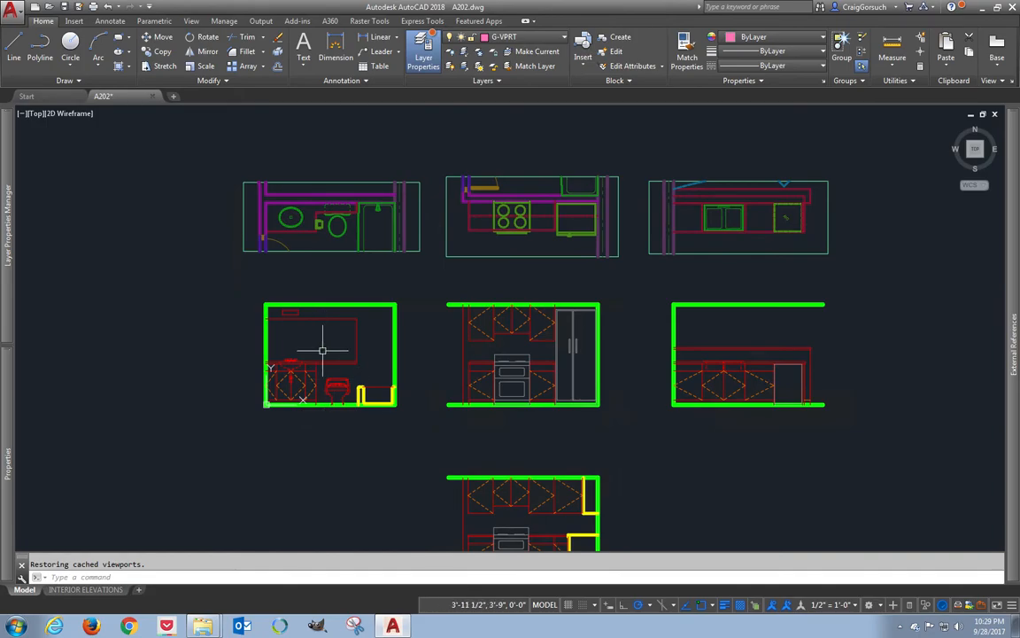
{"action": "scroll", "coordinate": [322, 350], "scroll_direction": "up", "scroll_amount": 2}
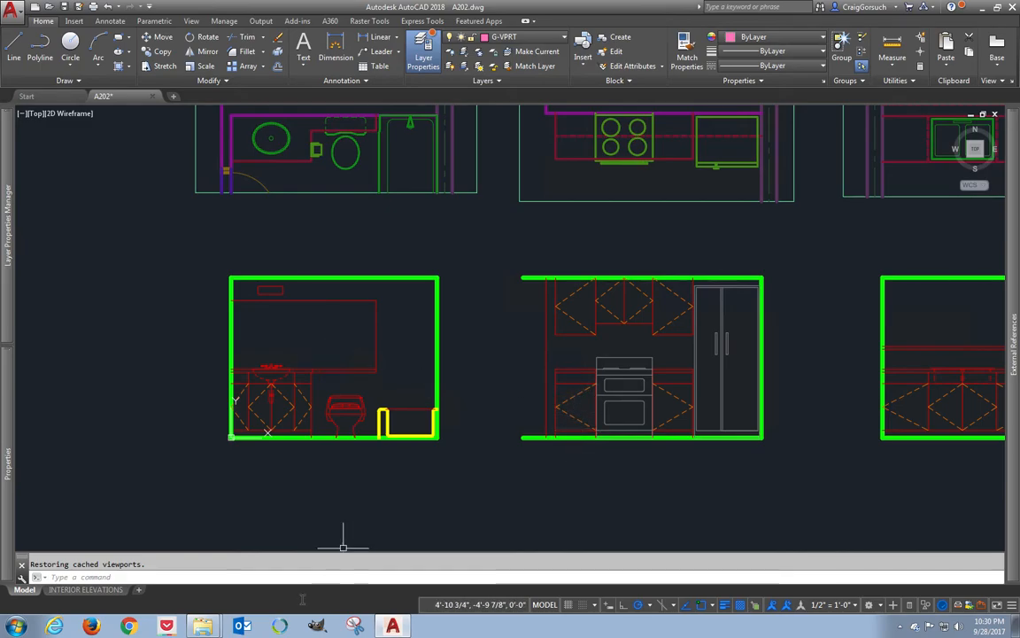
{"action": "left_click", "coordinate": [205, 626]}
{"action": "left_click", "coordinate": [217, 577]}
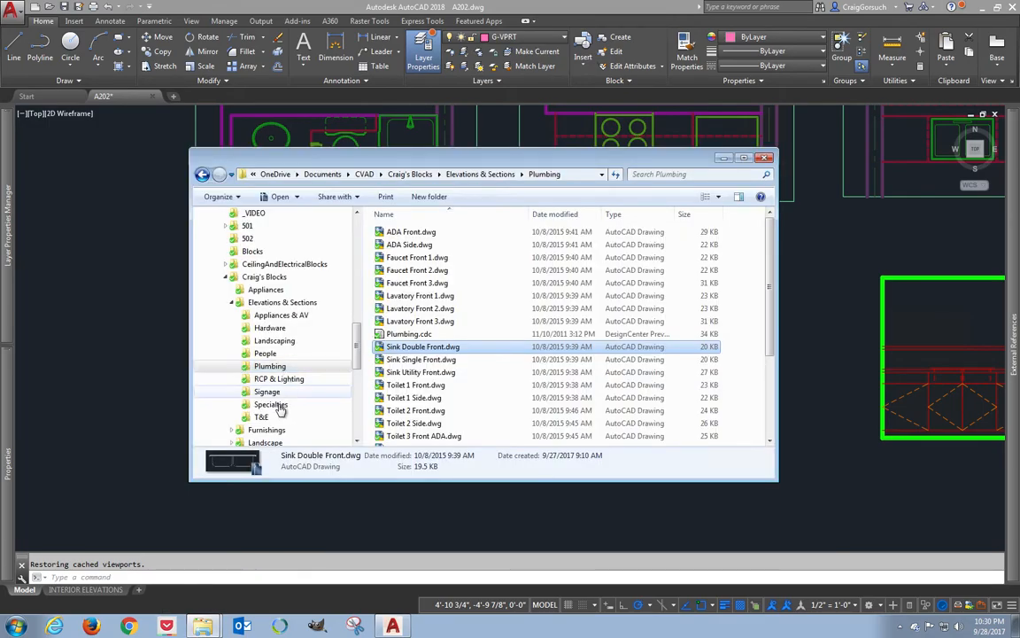
{"action": "left_click", "coordinate": [270, 418]}
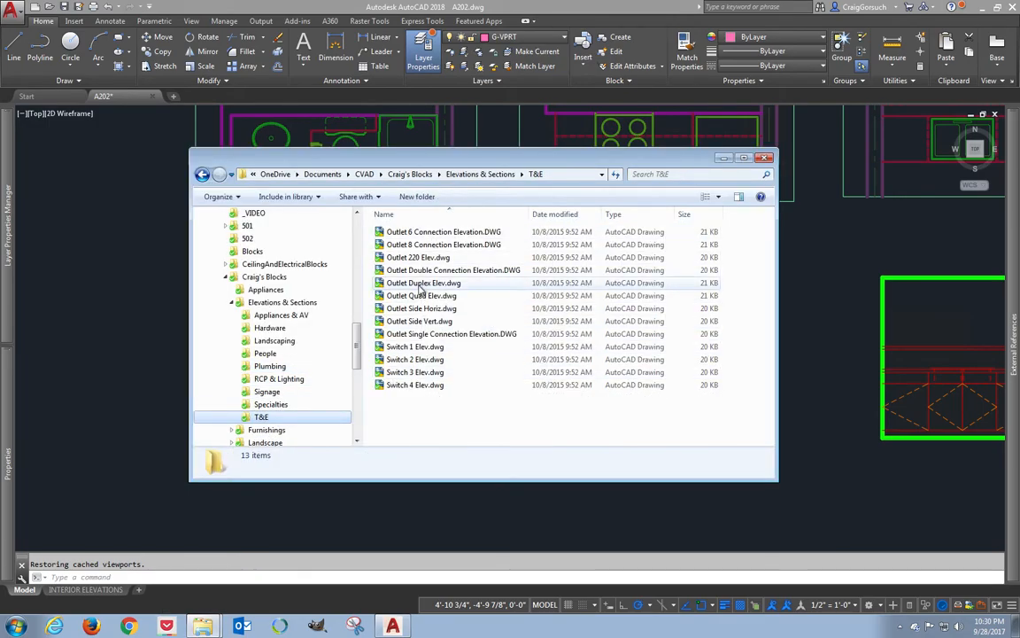
- Insert Outlet Duplex Elev.dwg 6" above the midpoint of the countertop between range and refrigerator, with default scale and rotation
{"action": "left_click_drag", "start_coordinate": [417, 288], "coordinate": [820, 278]}
{"action": "scroll", "coordinate": [783, 349], "scroll_direction": "up", "scroll_amount": 4}
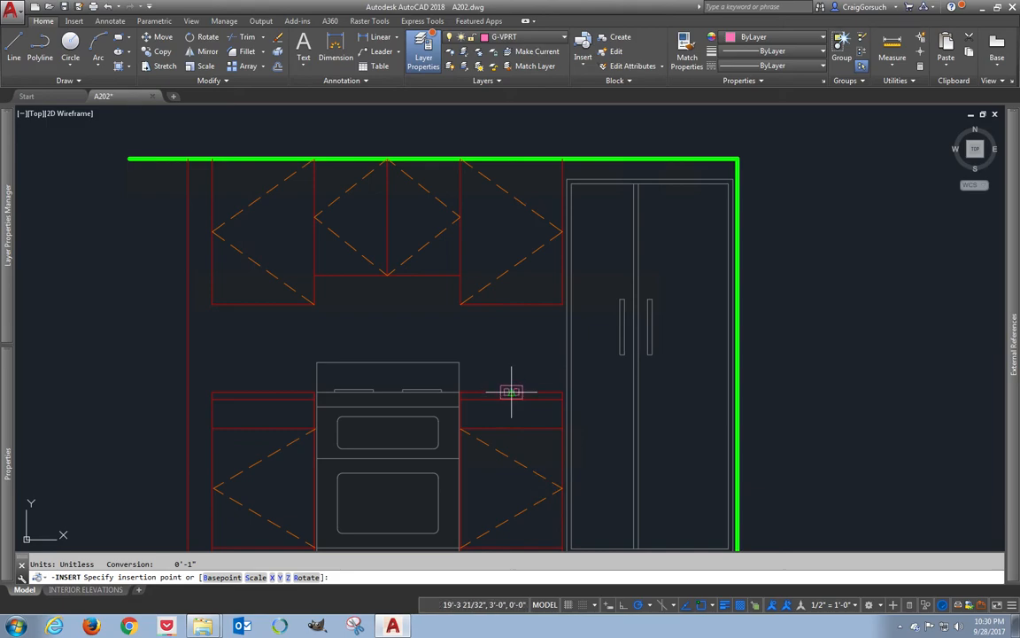
{"action": "type", "text": "6"}
{"action": "key", "text": "Return"}
{"action": "key", "text": "Return"}
{"action": "key", "text": "Return"}
{"action": "key", "text": "Return"}
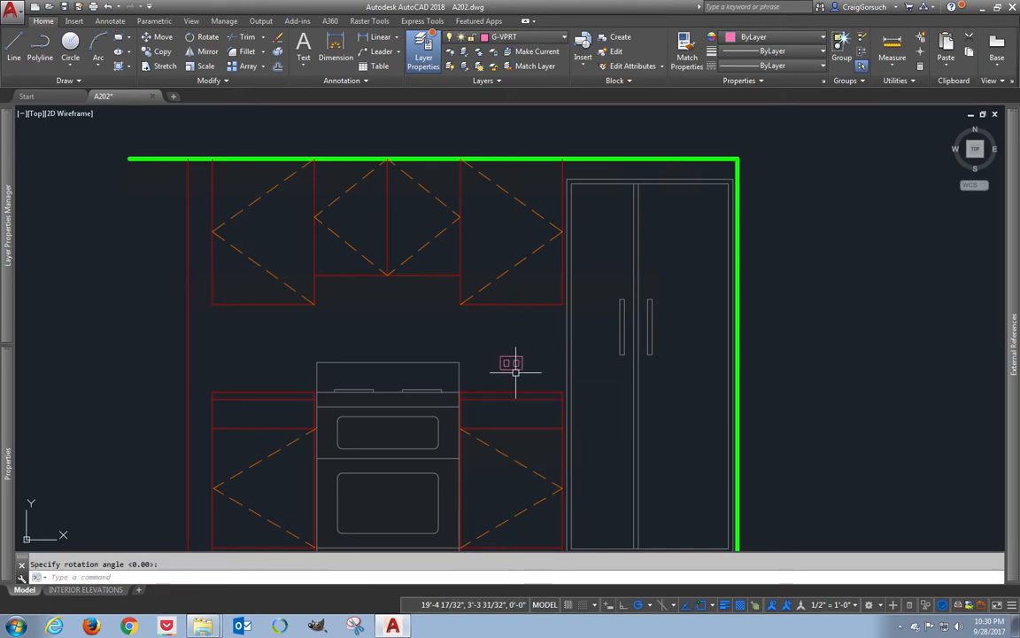
- Rotate the duplex outlet upright and assign it to layer G-DETL-LW1
{"action": "left_click", "coordinate": [515, 368]}
{"action": "left_click", "coordinate": [511, 362]}
{"action": "key", "text": "space"}
{"action": "key", "text": "space"}
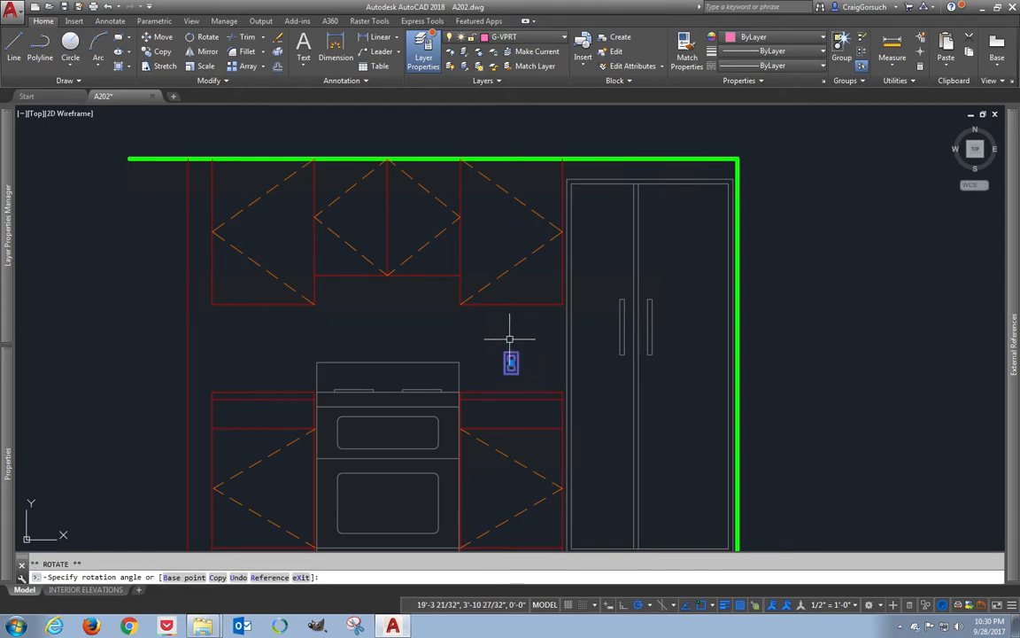
{"action": "left_click", "coordinate": [511, 341]}
{"action": "left_click", "coordinate": [539, 39]}
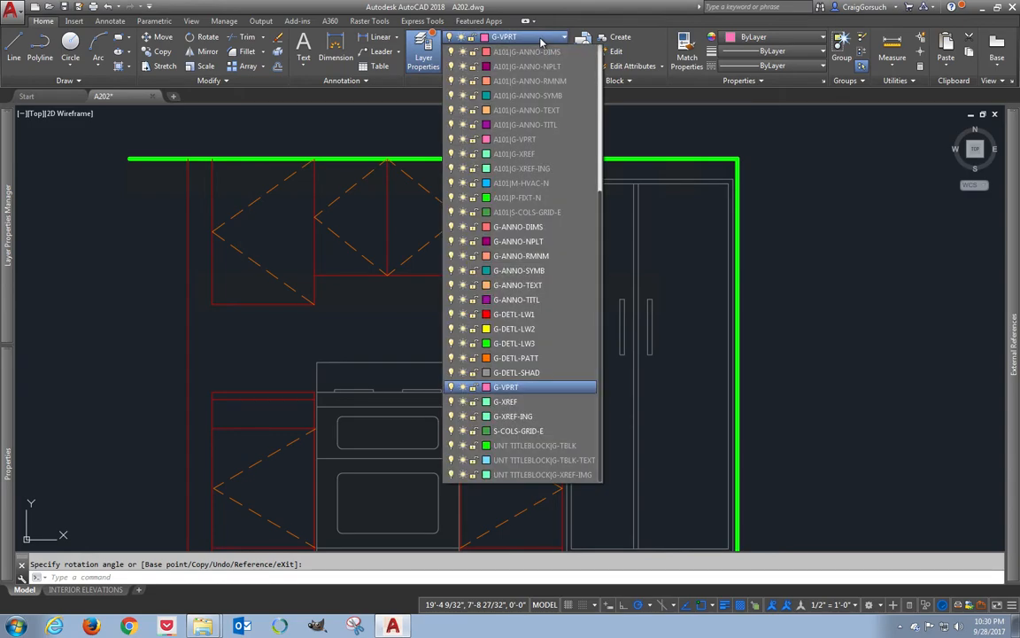
{"action": "left_click", "coordinate": [516, 350]}
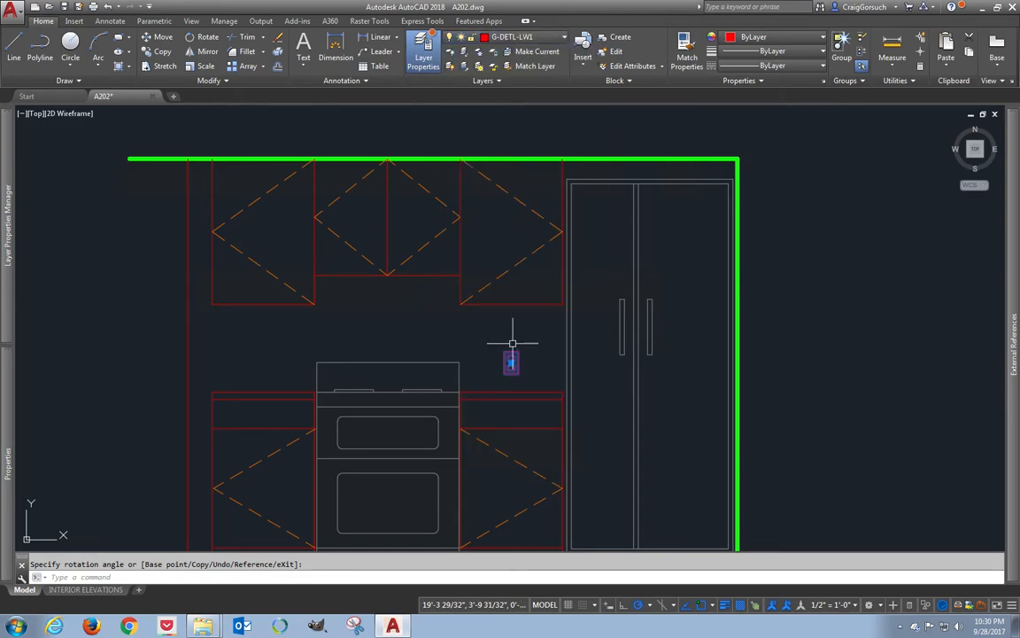
{"action": "key", "text": "Escape"}
- Mirror the duplex outlet about the range's vertical centerline onto the opposite counter, keeping the original
{"action": "key", "text": "Return"}
{"action": "left_click", "coordinate": [521, 343]}
{"action": "left_click", "coordinate": [511, 355]}
{"action": "key", "text": "Return"}
{"action": "left_click", "coordinate": [406, 275]}
{"action": "left_click", "coordinate": [389, 300]}
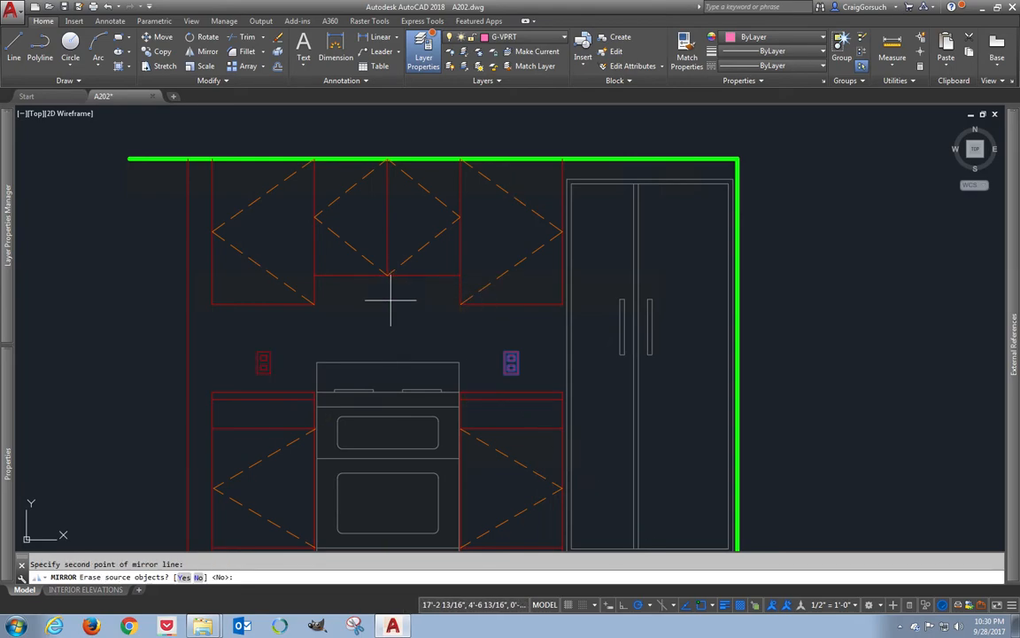
{"action": "key", "text": "Return"}
- Copy the duplex outlet horizontally onto the refrigerator, level with the counter outlets
{"action": "type", "text": "co"}
{"action": "key", "text": "Return"}
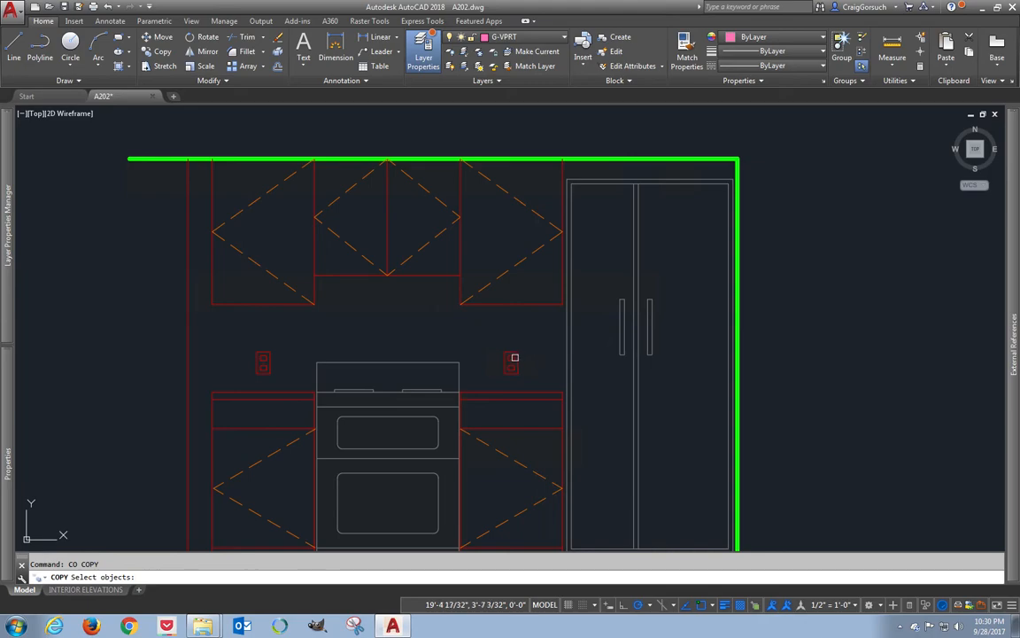
{"action": "key", "text": "Return"}
{"action": "left_click", "coordinate": [511, 352]}
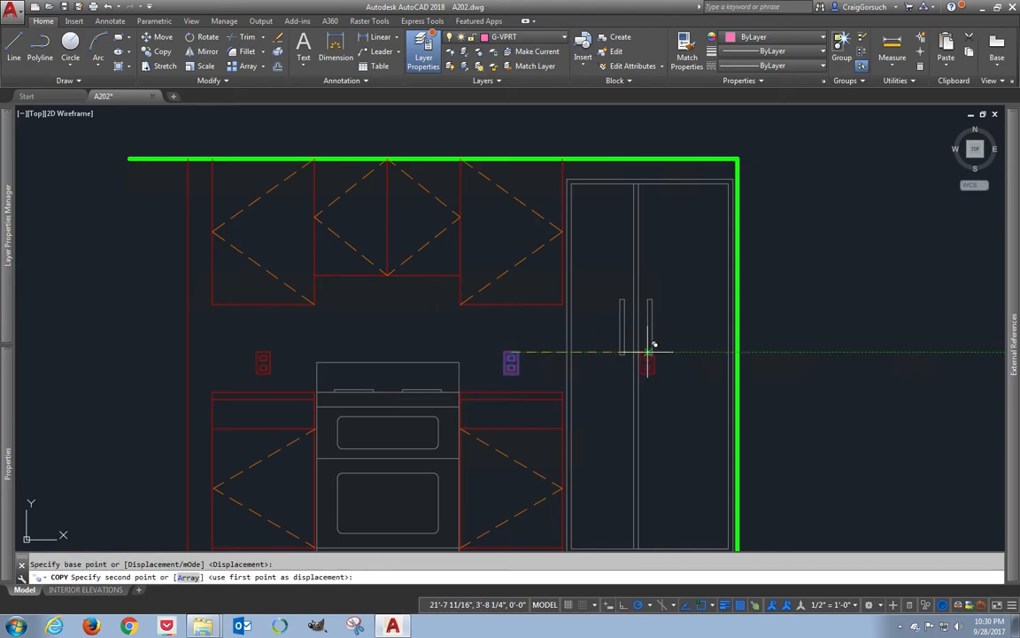
{"action": "left_click", "coordinate": [649, 353]}
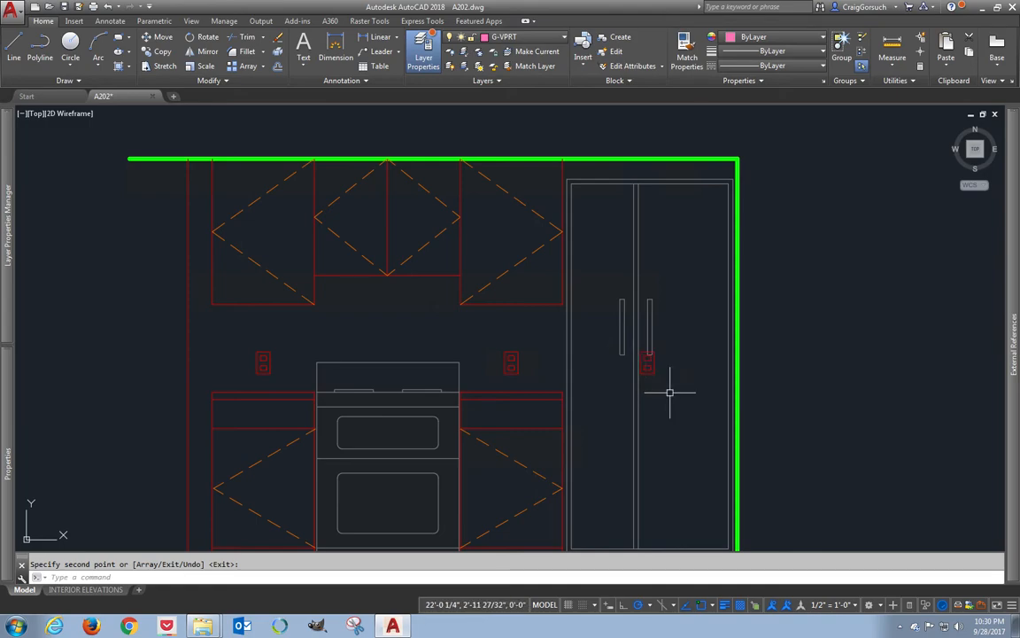
- On layer G-DETL-PATT, draw a horizontal wall base line at toe-kick height from the base cabinet across the refrigerator to the wall
{"action": "middle_click_drag", "start_coordinate": [664, 392], "coordinate": [660, 335]}
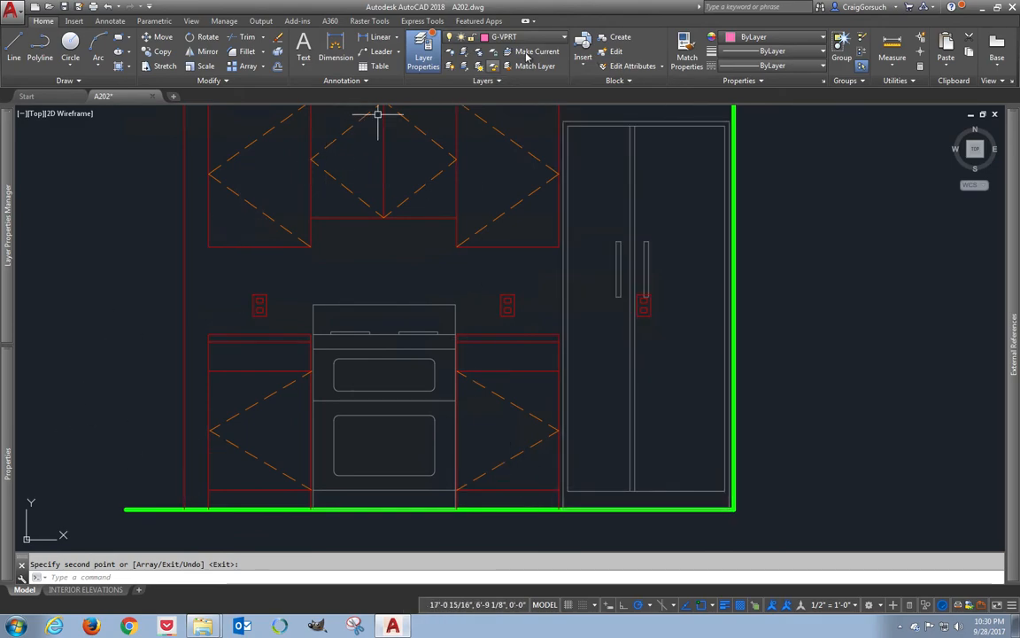
{"action": "left_click", "coordinate": [483, 37]}
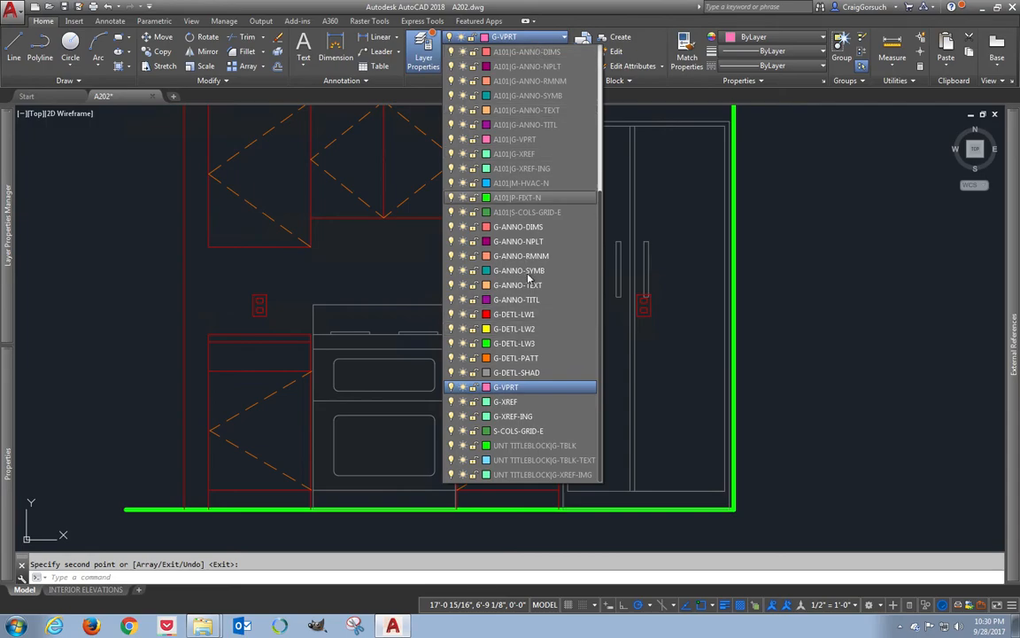
{"action": "left_click", "coordinate": [530, 358]}
{"action": "key", "text": "Escape"}
{"action": "type", "text": "l"}
{"action": "key", "text": "Return"}
{"action": "left_click", "coordinate": [574, 489]}
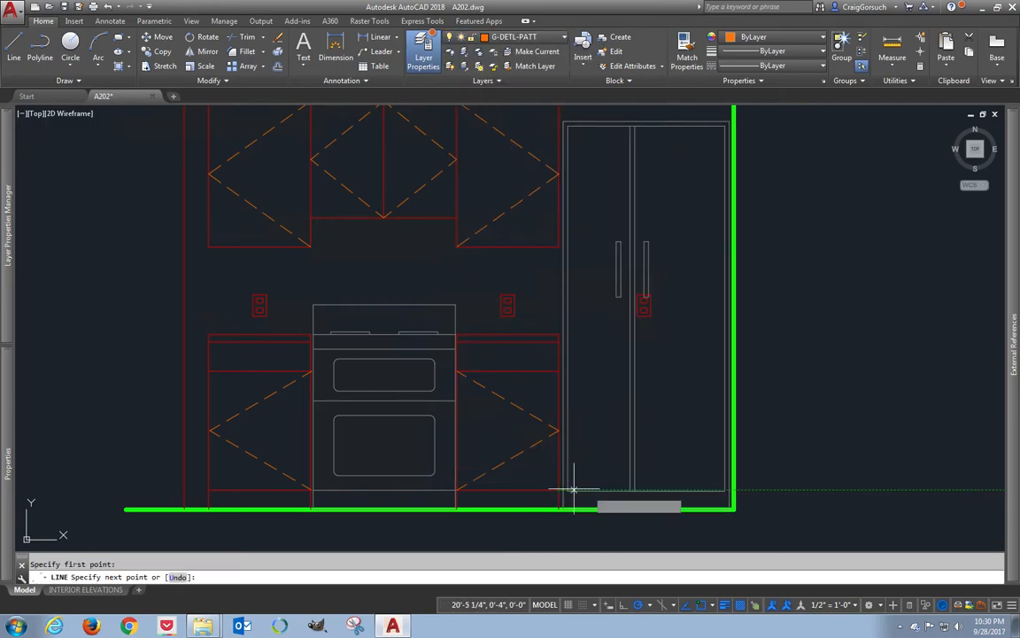
{"action": "left_click", "coordinate": [732, 489]}
{"action": "key", "text": "Return"}
- Draw a short wall base line at toe-kick height between the wall end and the left base cabinet
{"action": "key", "text": "Return"}
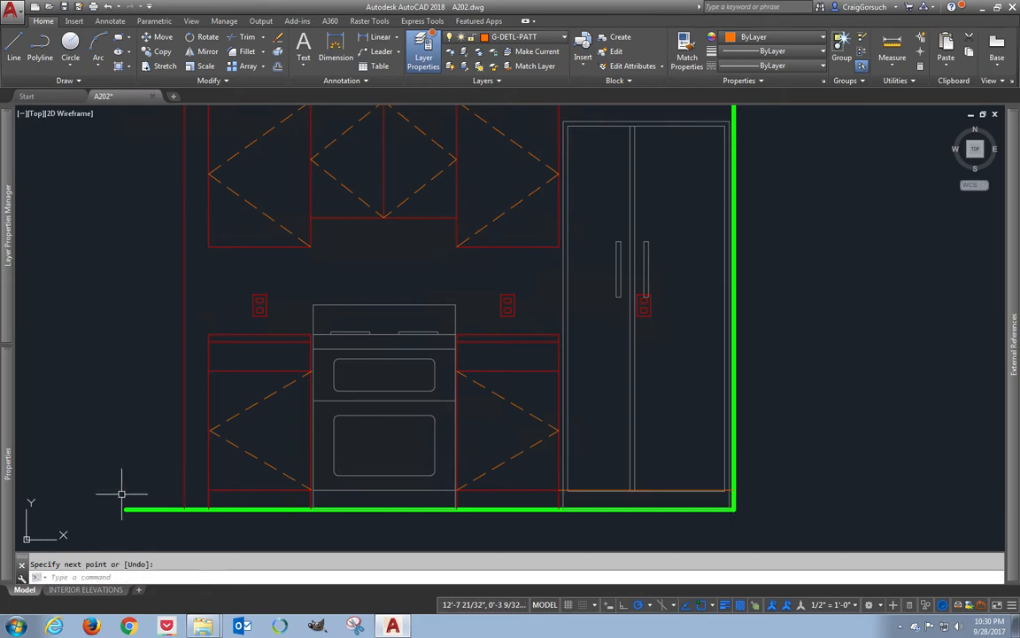
{"action": "left_click", "coordinate": [184, 489]}
{"action": "key", "text": "Return"}
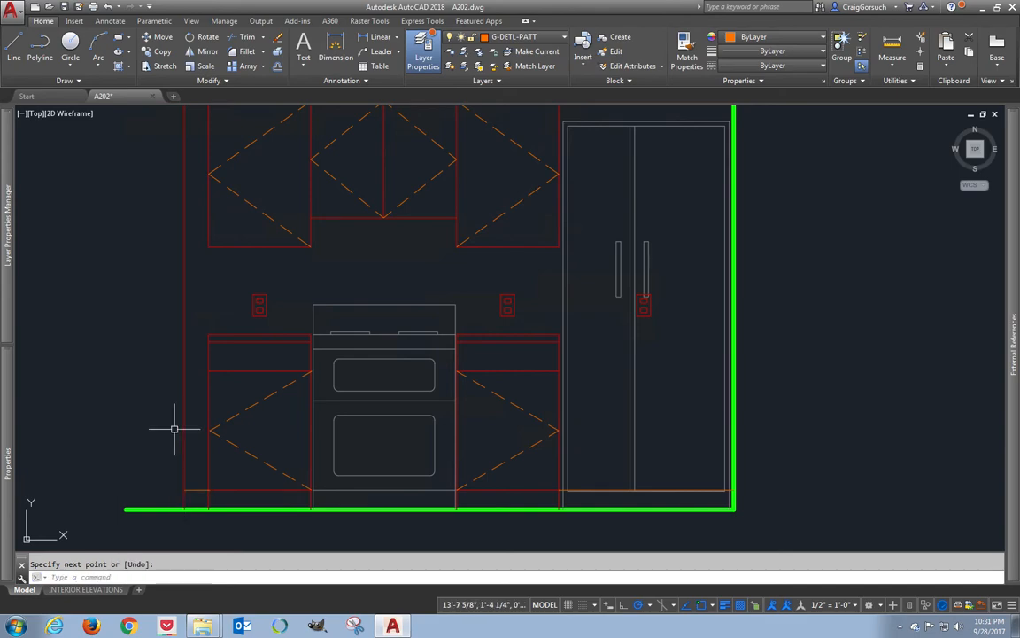
- Make the duplex outlet's layer, G-DETL-LW1, current and select Outlet 220 Elev.dwg in the T&E block folder
{"action": "left_click", "coordinate": [519, 52]}
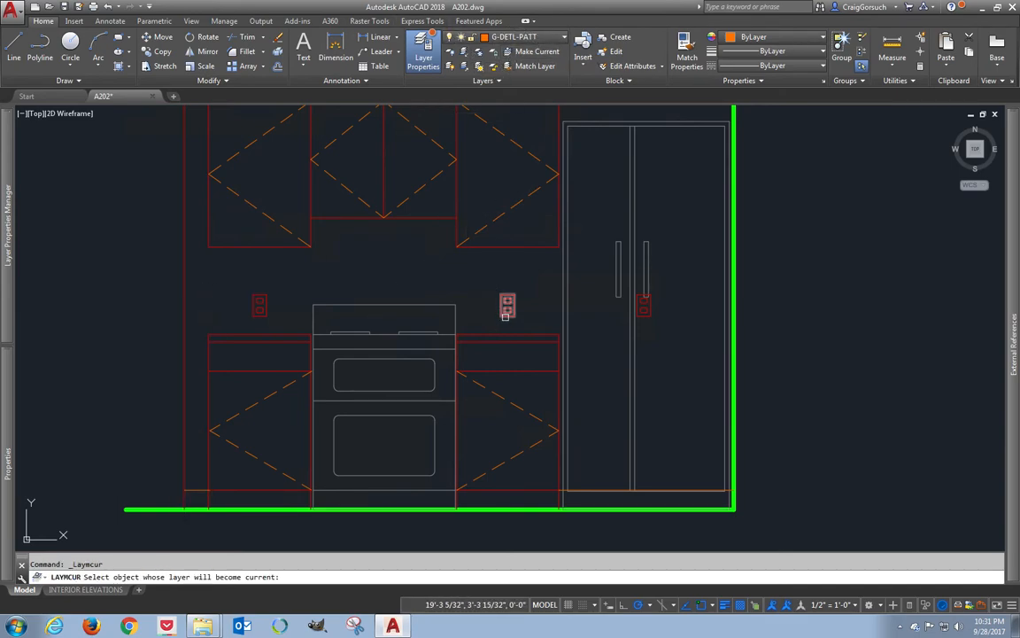
{"action": "left_click", "coordinate": [505, 316]}
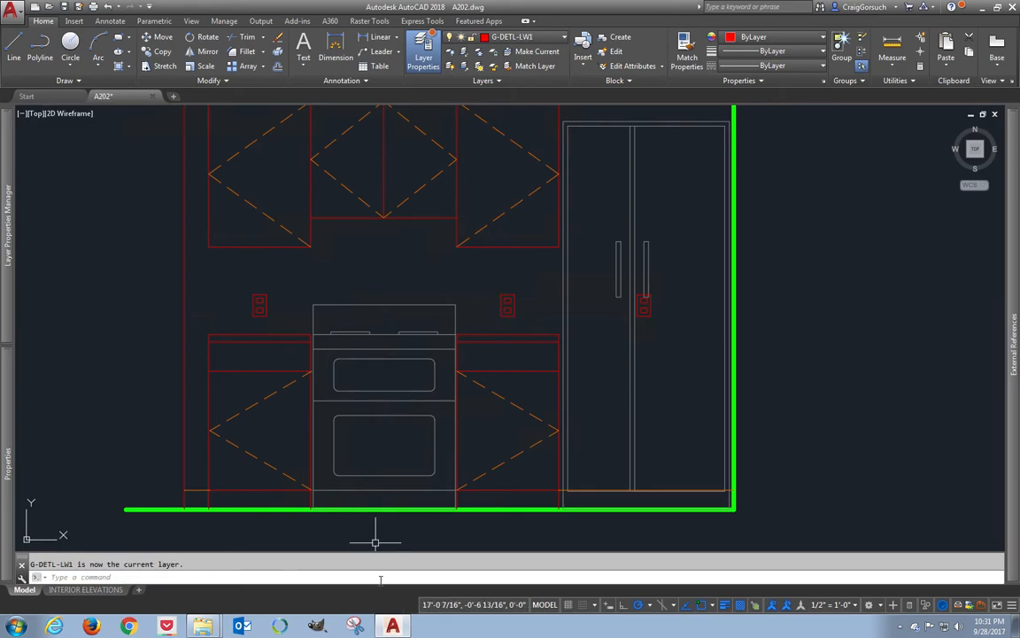
{"action": "mouse_move", "coordinate": [204, 631]}
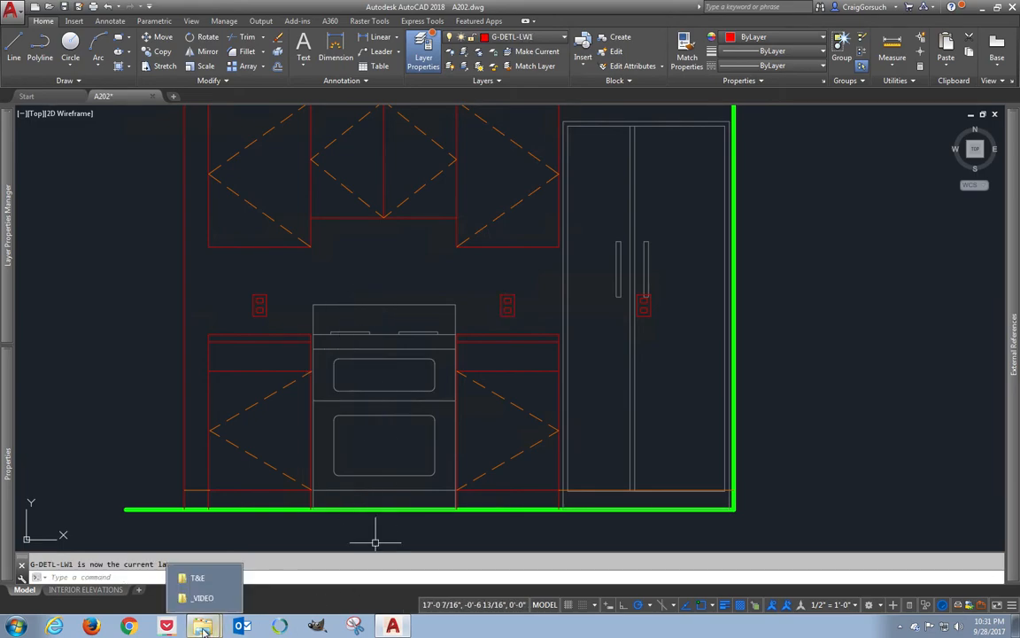
{"action": "left_click", "coordinate": [197, 577]}
{"action": "left_click", "coordinate": [416, 257]}
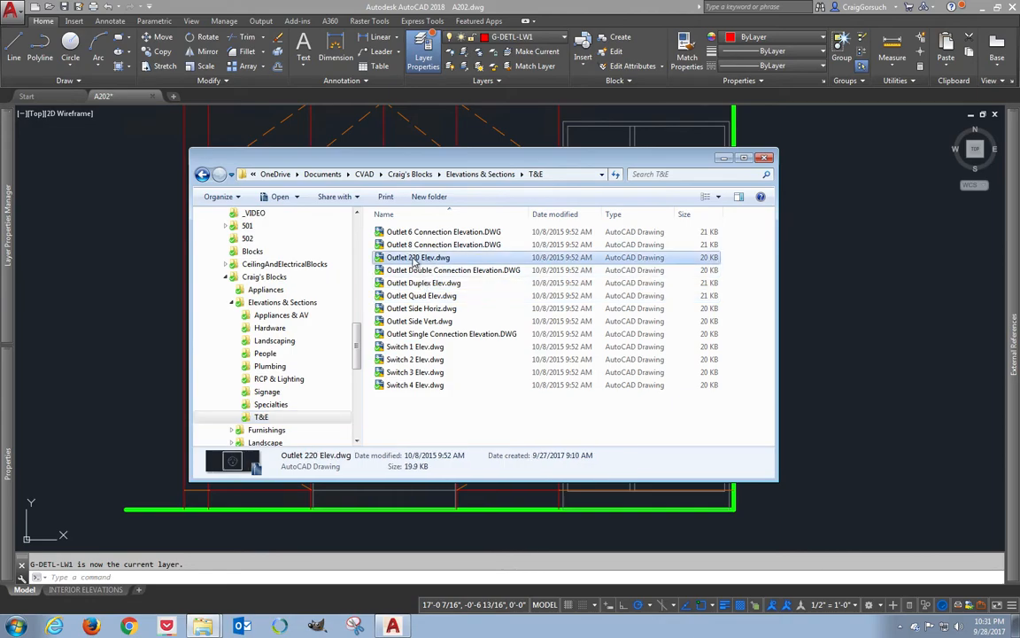
- Insert the 220 outlet block centered on the range, about 1" above its lower horizontal line, with default scale and rotation
{"action": "left_click_drag", "start_coordinate": [561, 281], "coordinate": [842, 299]}
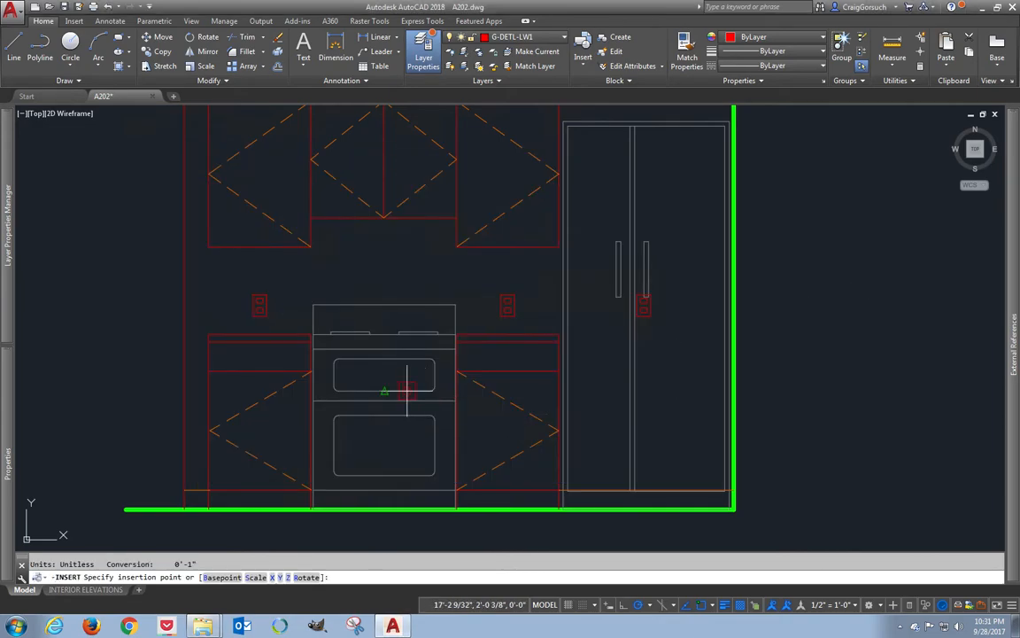
{"action": "scroll", "coordinate": [403, 385], "scroll_direction": "down", "scroll_amount": 3}
{"action": "scroll", "coordinate": [372, 390], "scroll_direction": "up", "scroll_amount": 6}
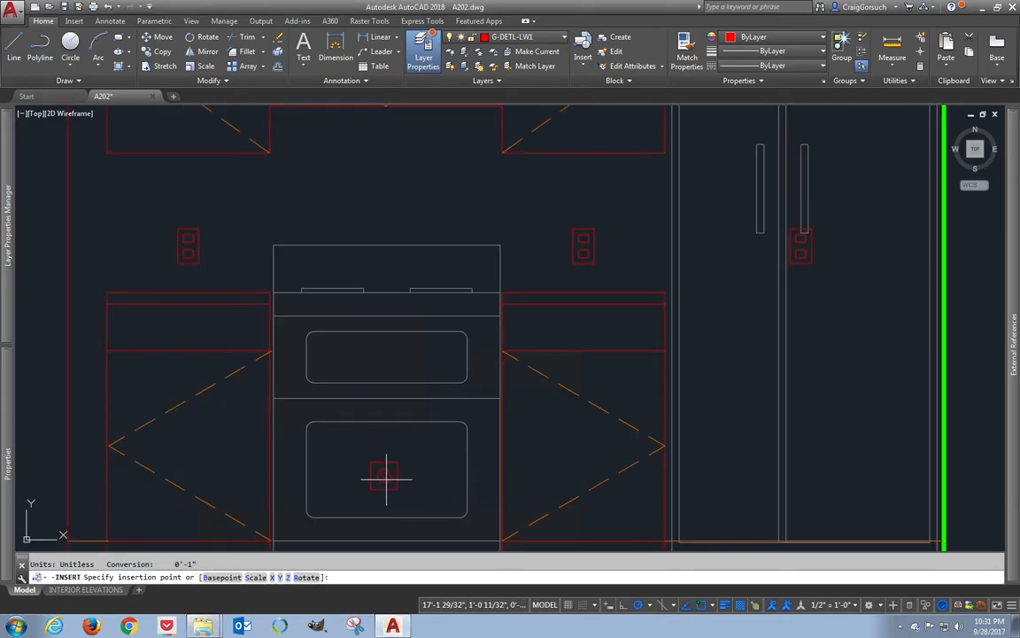
{"action": "middle_click_drag", "start_coordinate": [387, 480], "coordinate": [403, 387]}
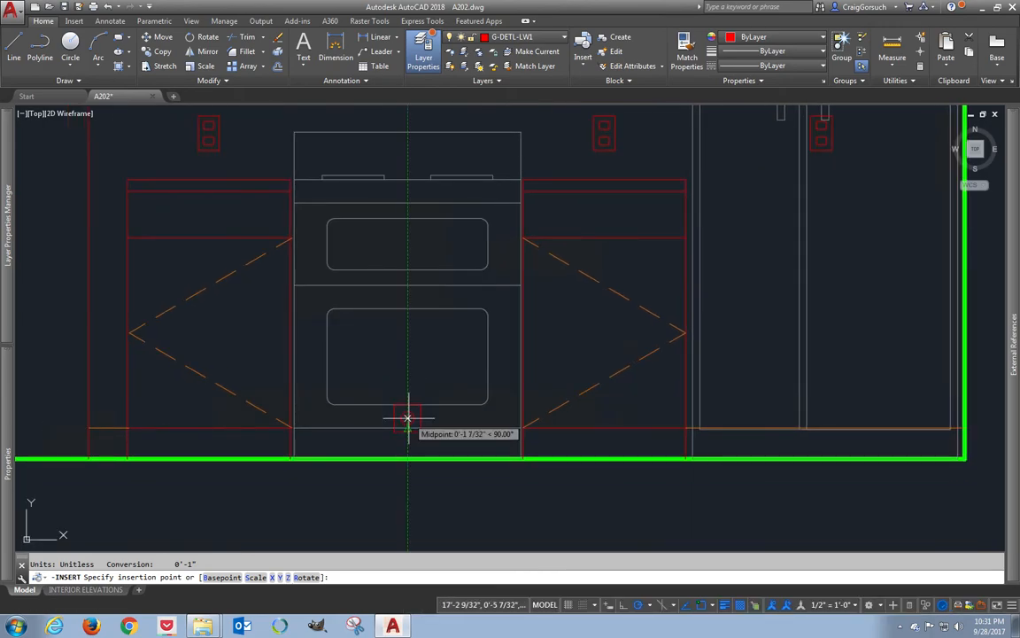
{"action": "left_click", "coordinate": [408, 418]}
{"action": "key", "text": "Return"}
{"action": "key", "text": "Return"}
{"action": "key", "text": "Return"}
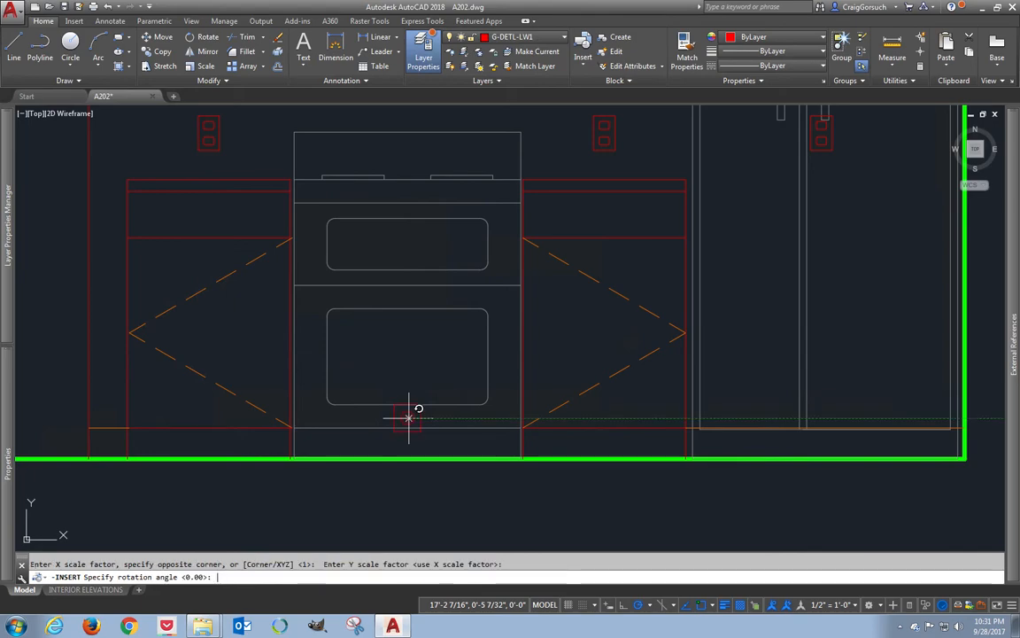
{"action": "scroll", "coordinate": [408, 394], "scroll_direction": "down", "scroll_amount": 4}
{"action": "mouse_move", "coordinate": [403, 390]}
{"action": "middle_mouse_down"}
{"action": "mouse_move", "coordinate": [307, 462]}
{"action": "mouse_move", "coordinate": [141, 458]}
{"action": "middle_mouse_up"}
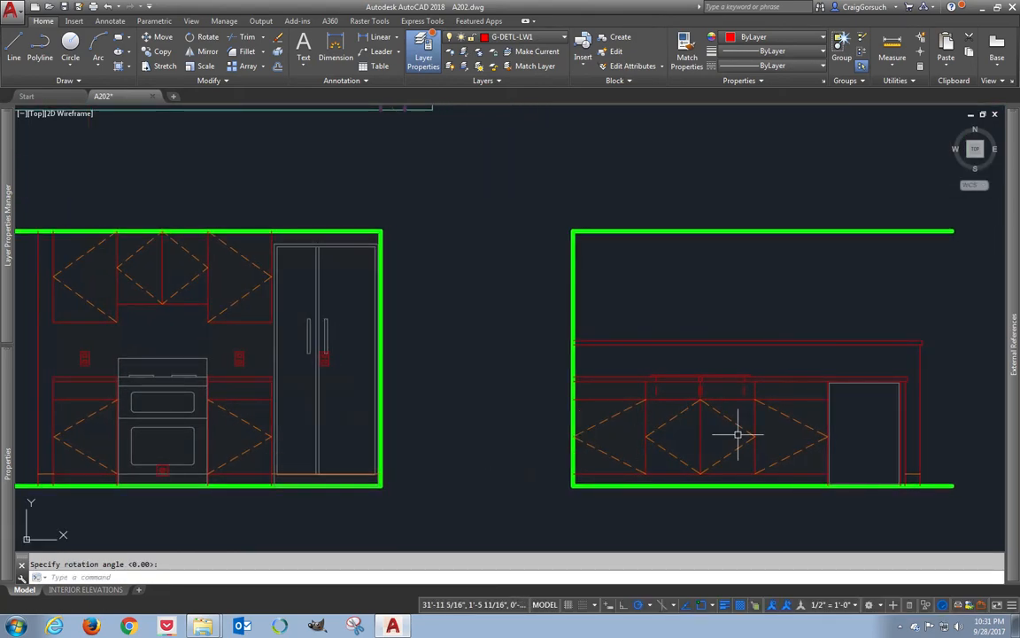
- Try to open A102.dwg from the _VIDEO folder
{"action": "scroll", "coordinate": [879, 457], "scroll_direction": "up", "scroll_amount": 2}
{"action": "middle_click_drag", "start_coordinate": [879, 456], "coordinate": [778, 450]}
{"action": "mouse_move", "coordinate": [202, 626]}
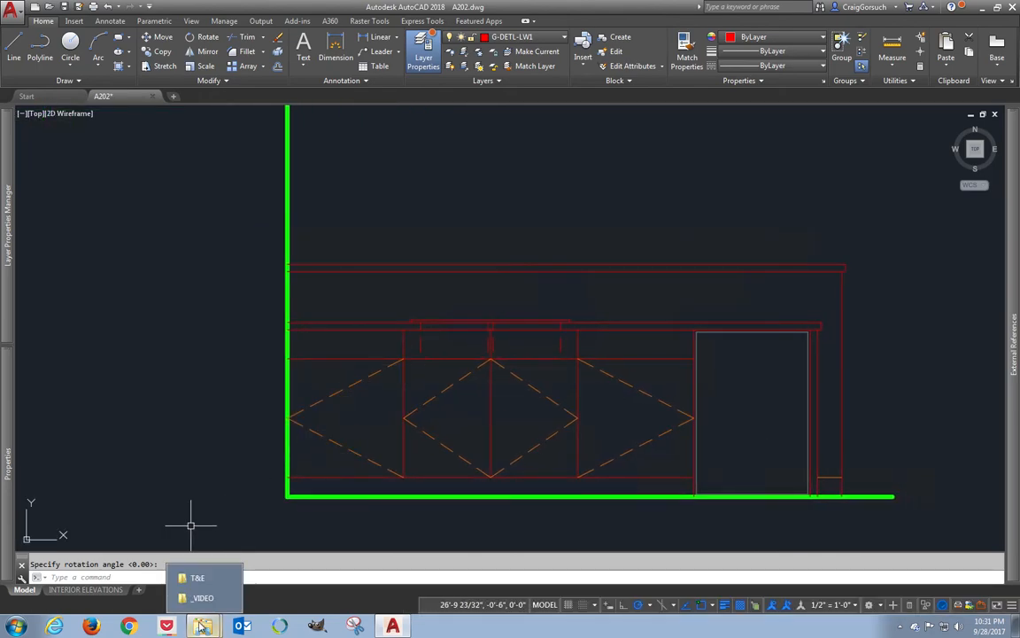
{"action": "left_click", "coordinate": [203, 598]}
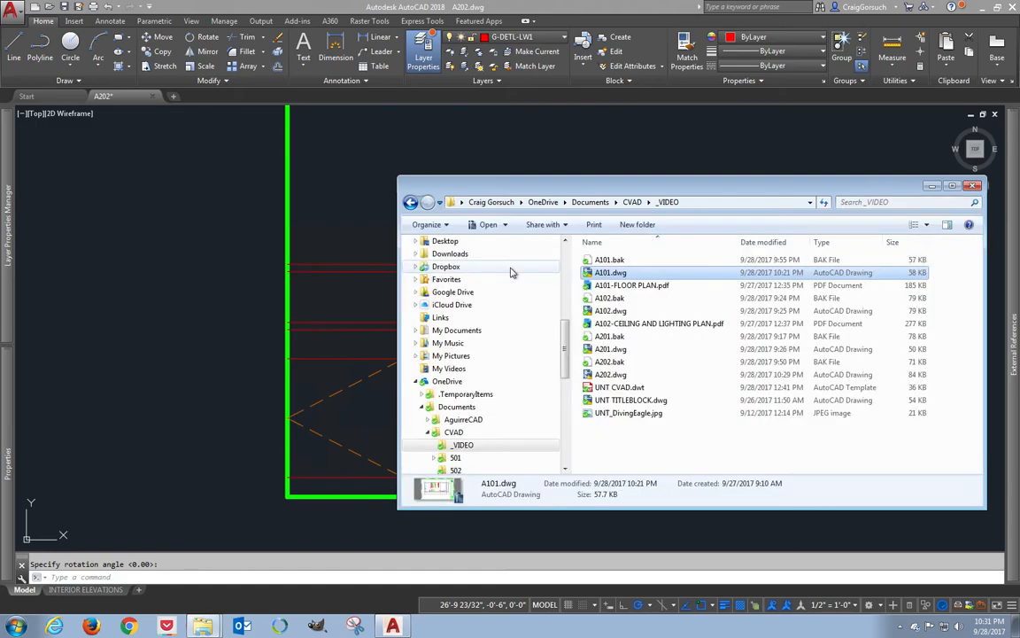
{"action": "left_click", "coordinate": [606, 311]}
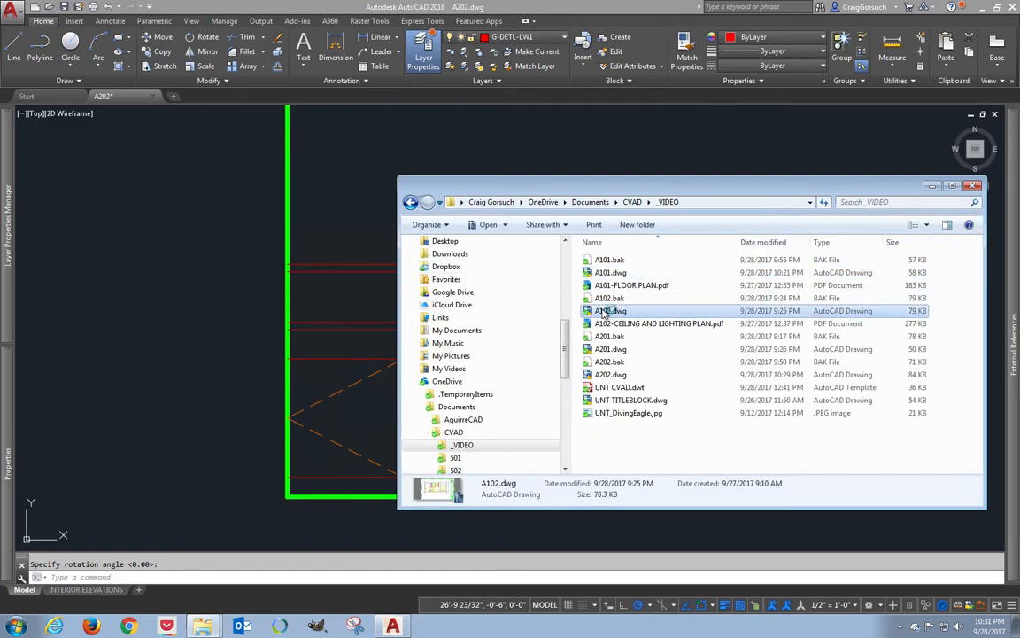
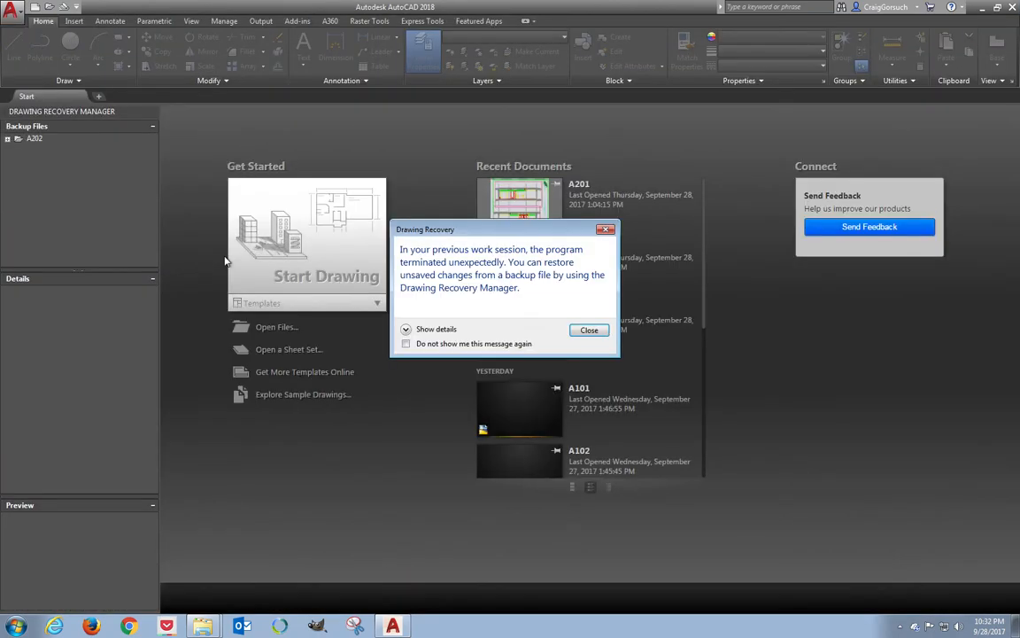
- Compare the A202.dwg and A202.bak backup files in the Drawing Recovery Manager, and close it without restoring either file
{"action": "left_click", "coordinate": [588, 332]}
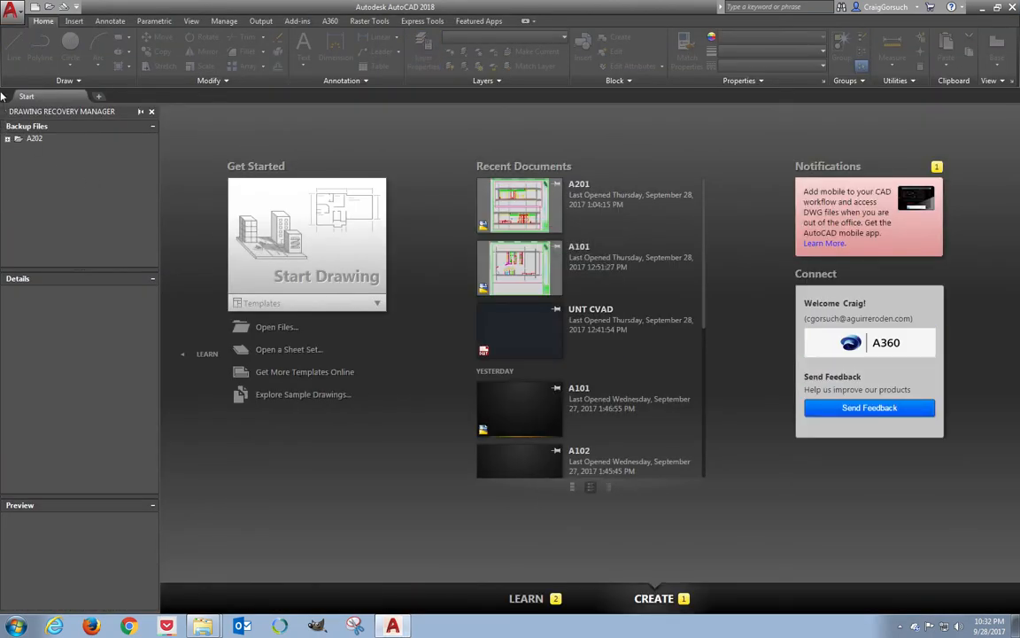
{"action": "left_click", "coordinate": [8, 139]}
{"action": "left_click", "coordinate": [53, 151]}
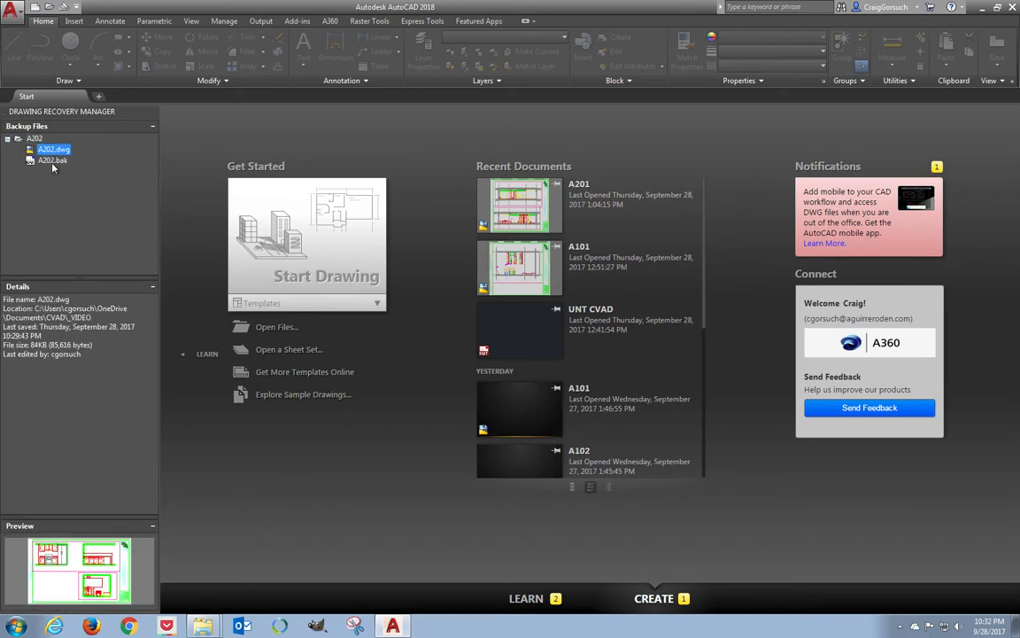
{"action": "left_click", "coordinate": [50, 162]}
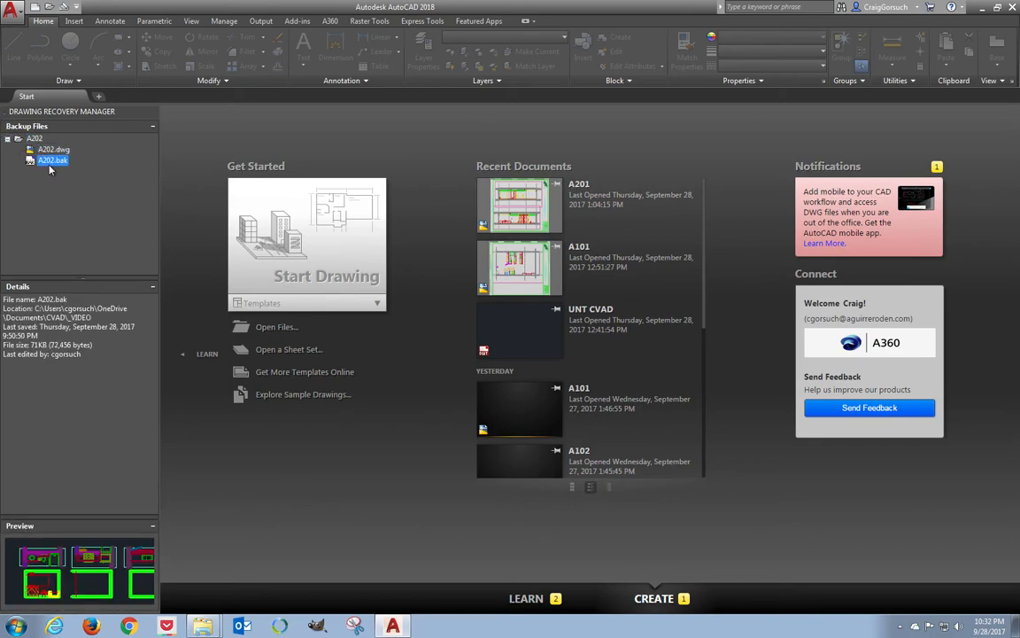
{"action": "left_click", "coordinate": [54, 150]}
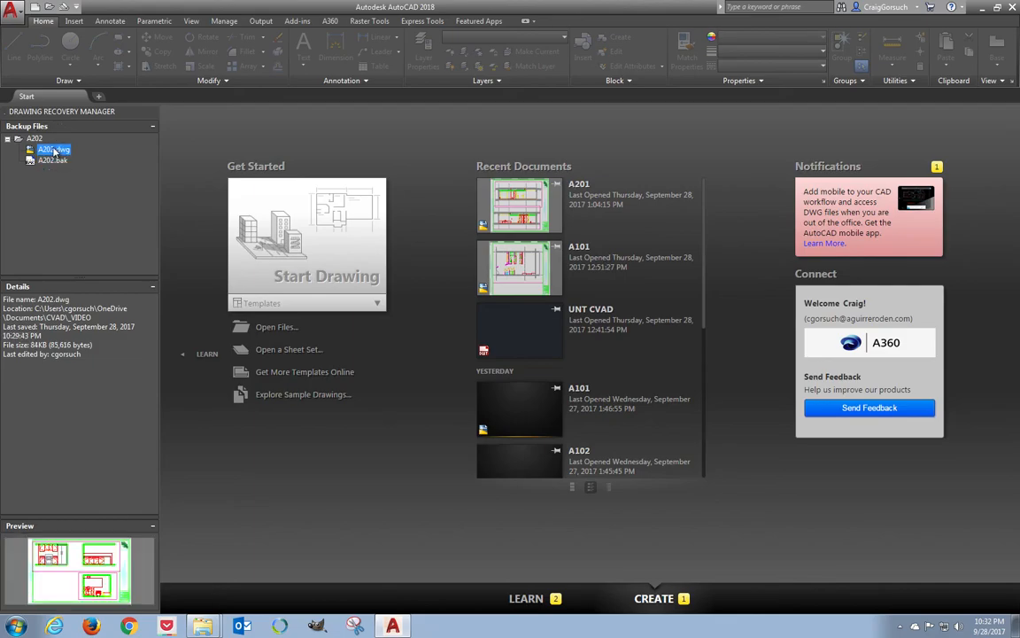
{"action": "left_click", "coordinate": [150, 112]}
- Open A202.dwg from the _VIDEO folder and switch to model space
{"action": "mouse_move", "coordinate": [203, 626]}
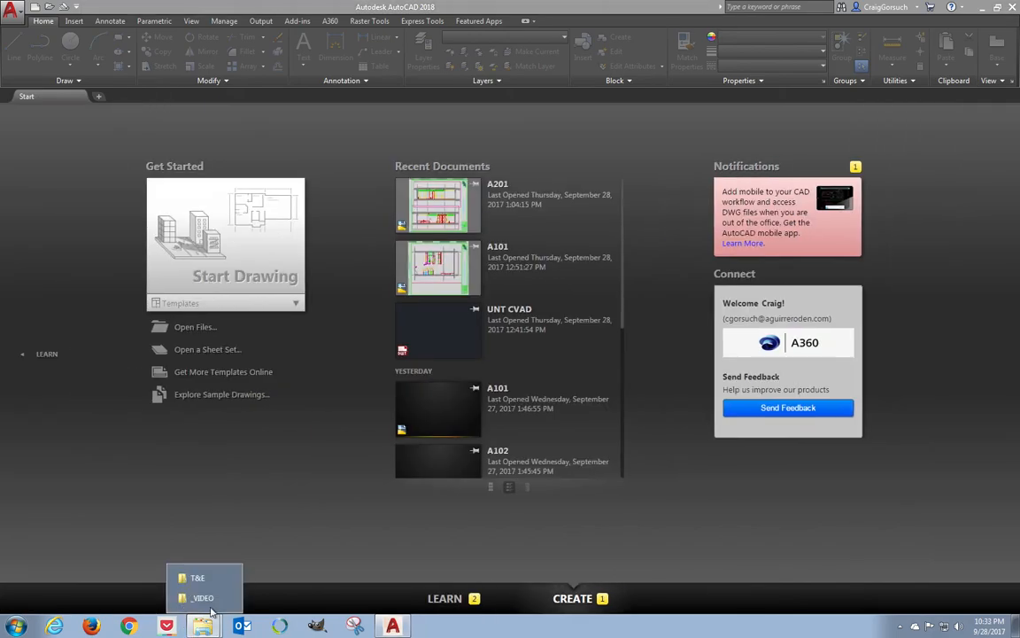
{"action": "left_click", "coordinate": [186, 545]}
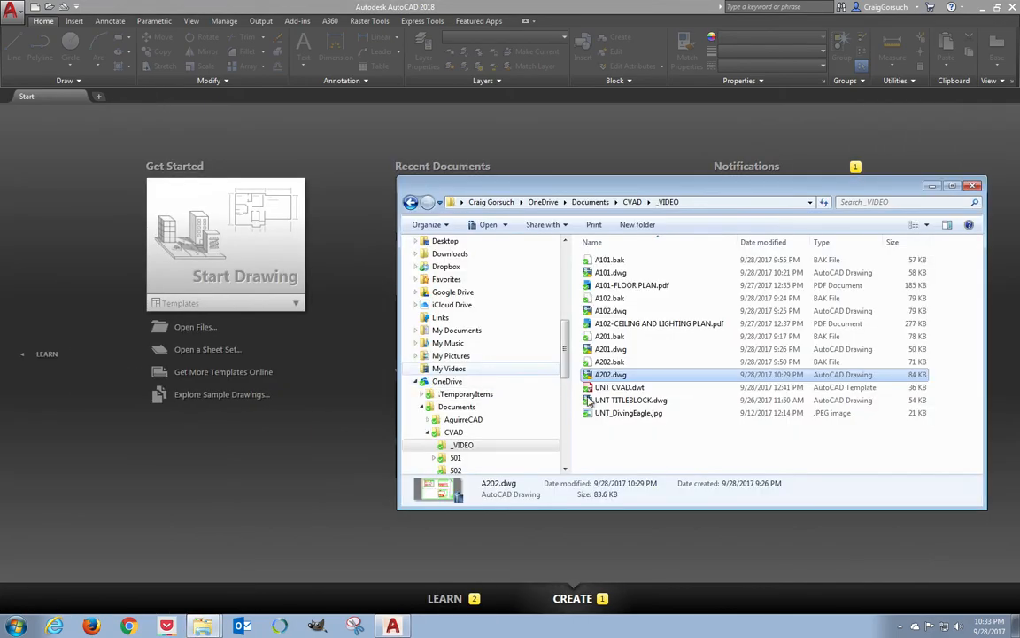
{"action": "left_click_drag", "start_coordinate": [605, 376], "coordinate": [314, 518]}
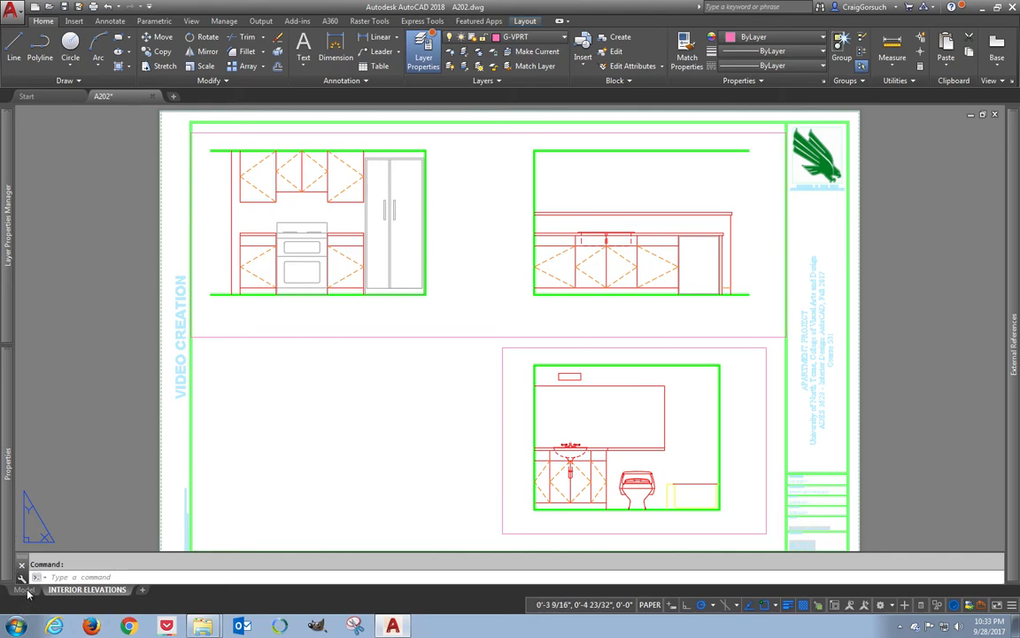
{"action": "left_click", "coordinate": [24, 590]}
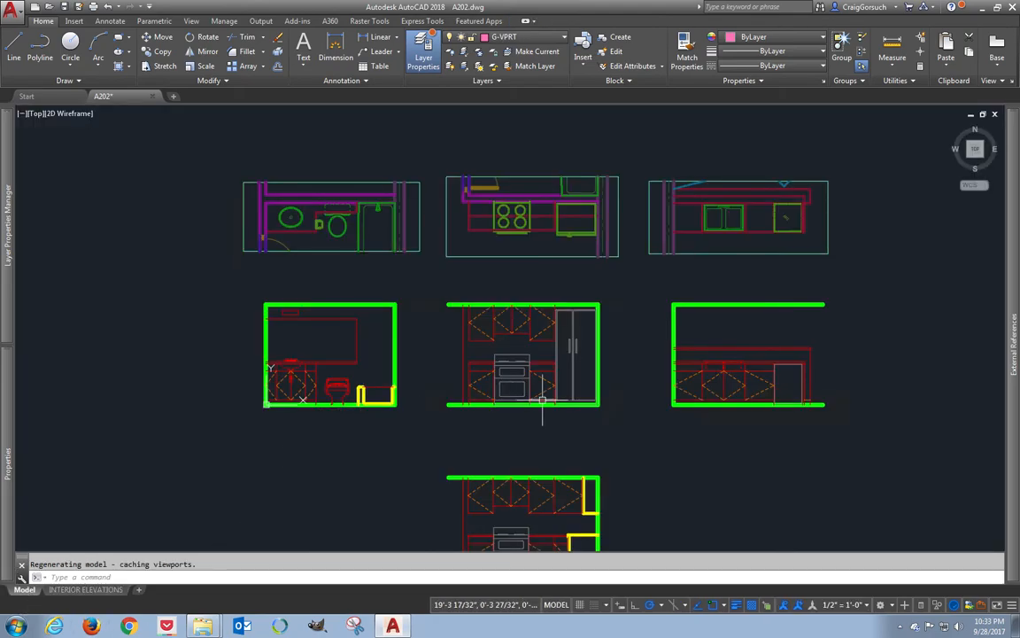
- On layer G-DETL-PATT, draw a short wall base line at toe-kick height from the left base cabinet to the wall end
{"action": "scroll", "coordinate": [549, 394], "scroll_direction": "up", "scroll_amount": 2}
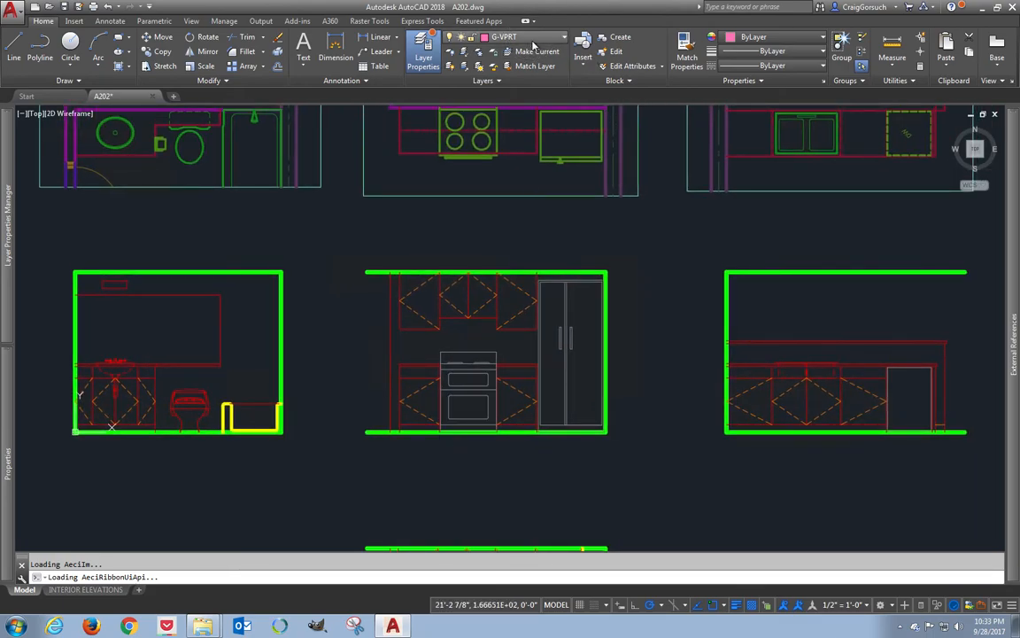
{"action": "left_click", "coordinate": [482, 36]}
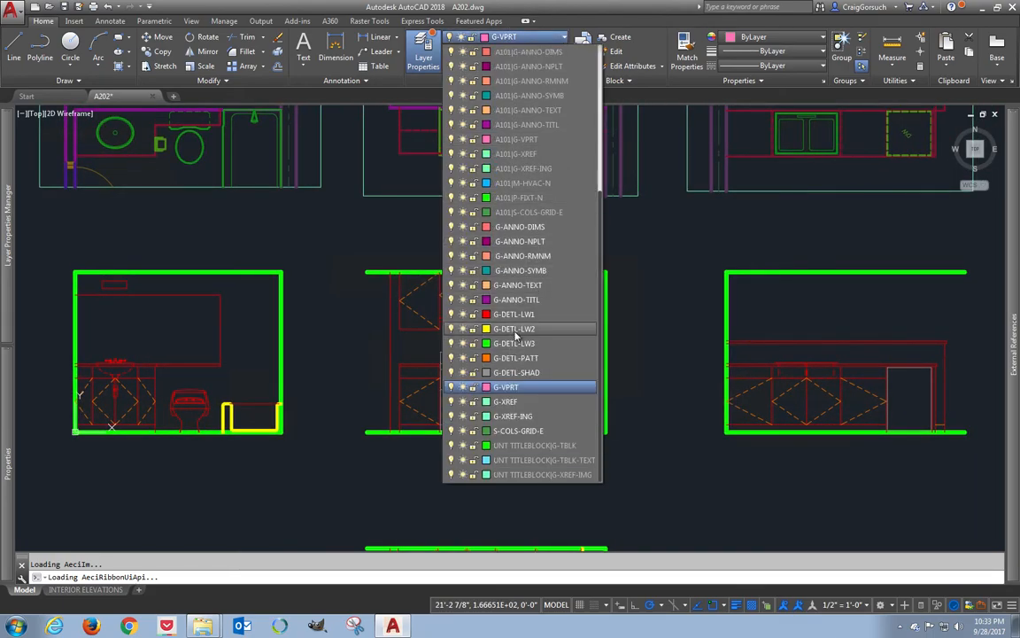
{"action": "left_click", "coordinate": [522, 358]}
{"action": "scroll", "coordinate": [414, 434], "scroll_direction": "up", "scroll_amount": 3}
{"action": "type", "text": "l"}
{"action": "key", "text": "Return"}
{"action": "left_click", "coordinate": [354, 413]}
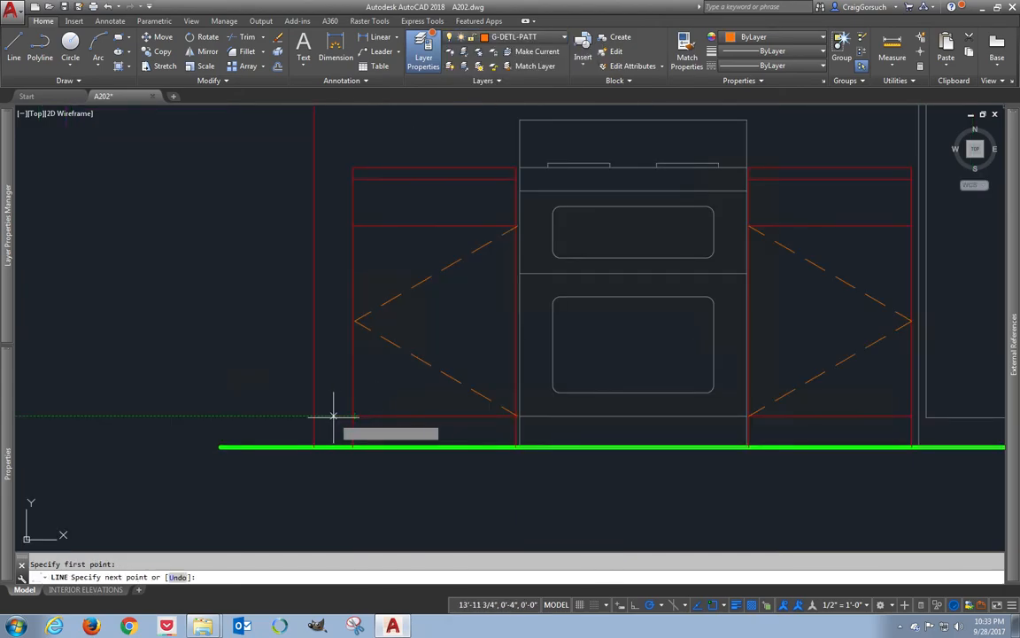
{"action": "key", "text": "Escape"}
- Stretch the left base cabinet's toe-kick line and lower door swing line to line up with the cabinet's sides
{"action": "scroll", "coordinate": [351, 428], "scroll_direction": "up", "scroll_amount": 3}
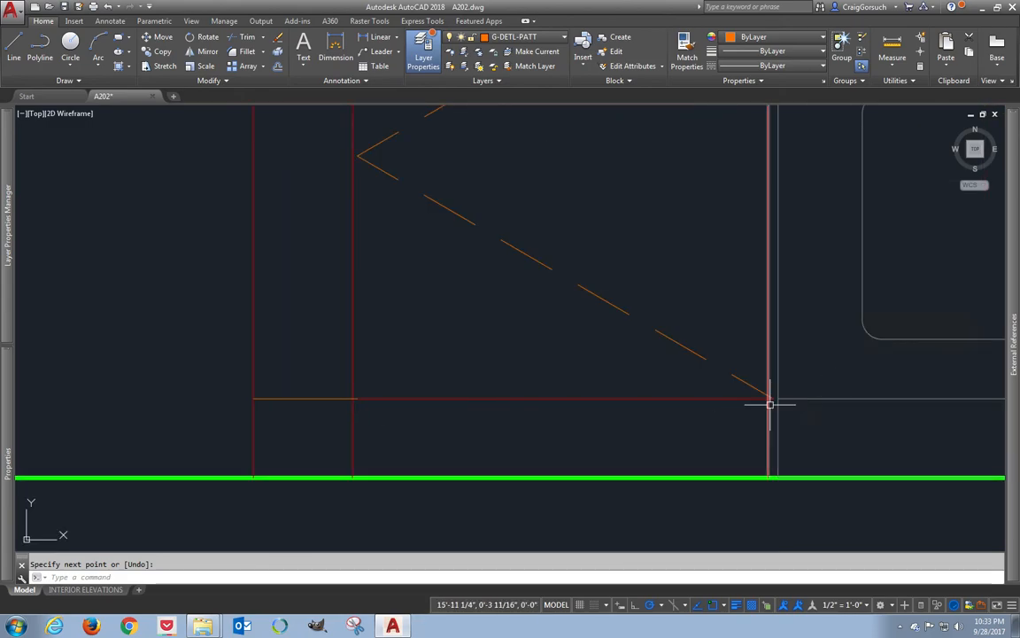
{"action": "scroll", "coordinate": [770, 403], "scroll_direction": "up", "scroll_amount": 2}
{"action": "type", "text": "s"}
{"action": "key", "text": "Return"}
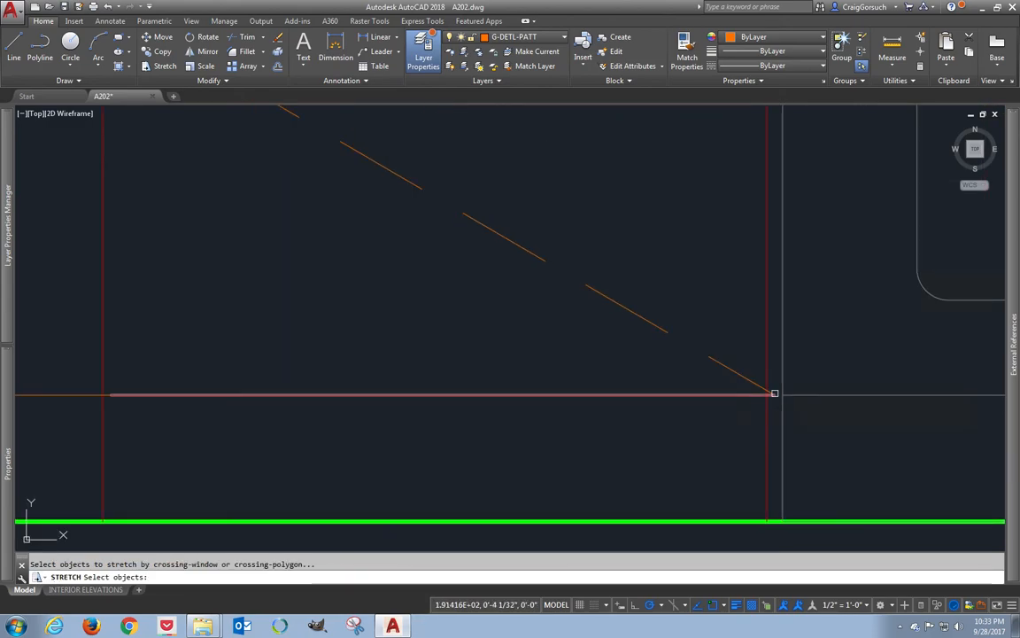
{"action": "left_click", "coordinate": [779, 388]}
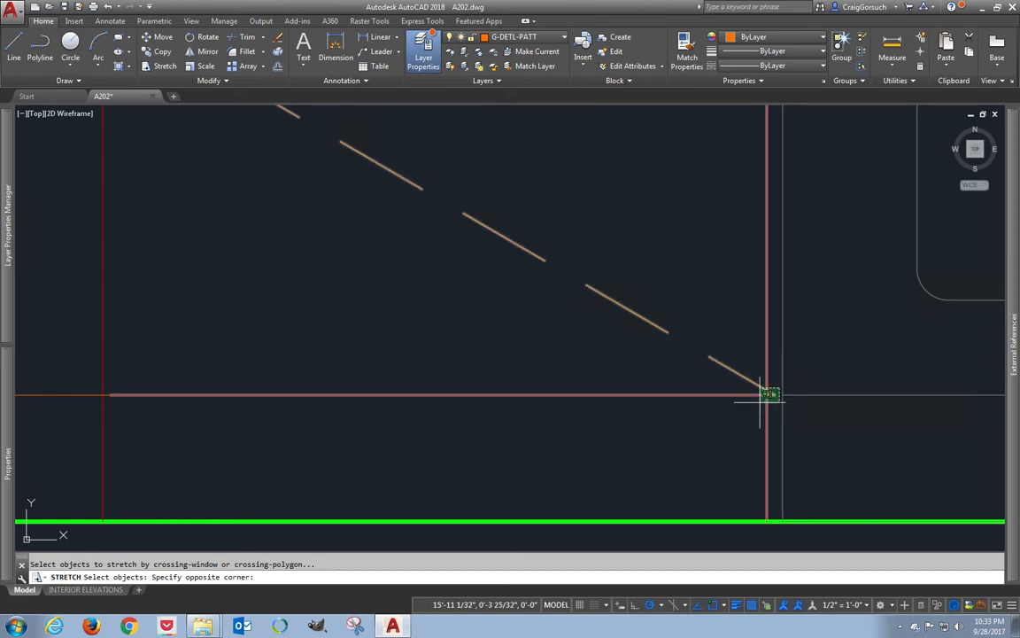
{"action": "left_click", "coordinate": [96, 396]}
{"action": "key", "text": "Return"}
{"action": "left_click", "coordinate": [111, 395]}
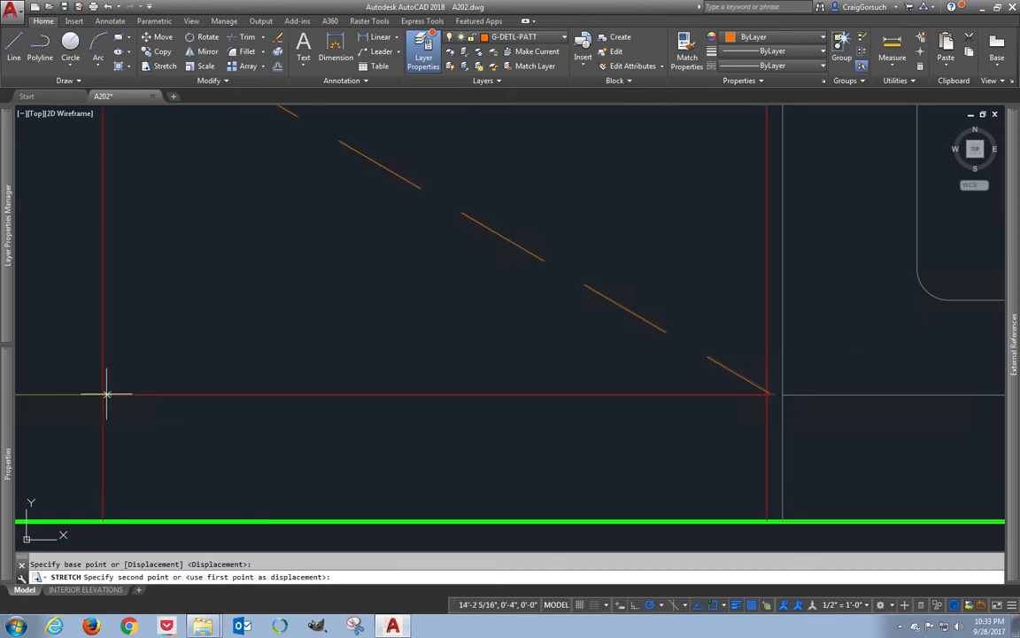
{"action": "left_click", "coordinate": [187, 405]}
{"action": "scroll", "coordinate": [189, 406], "scroll_direction": "down", "scroll_amount": 2}
{"action": "middle_click_drag", "start_coordinate": [217, 292], "coordinate": [246, 464]}
{"action": "middle_click_drag", "start_coordinate": [294, 392], "coordinate": [329, 379]}
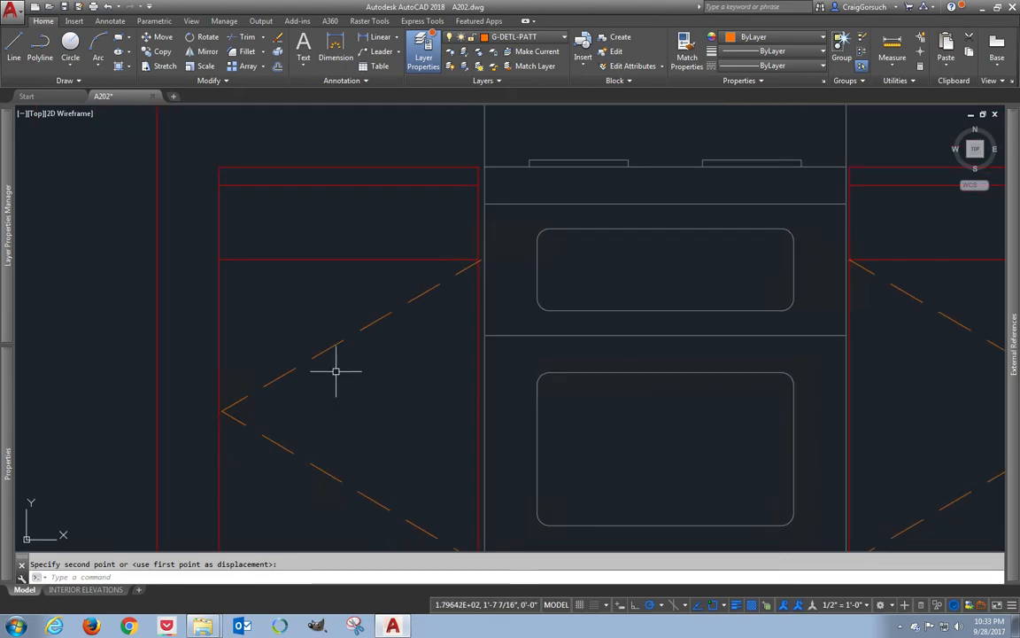
{"action": "scroll", "coordinate": [469, 256], "scroll_direction": "up", "scroll_amount": 2}
{"action": "type", "text": "s"}
{"action": "key", "text": "Return"}
{"action": "left_click", "coordinate": [518, 244]}
{"action": "left_click", "coordinate": [464, 273]}
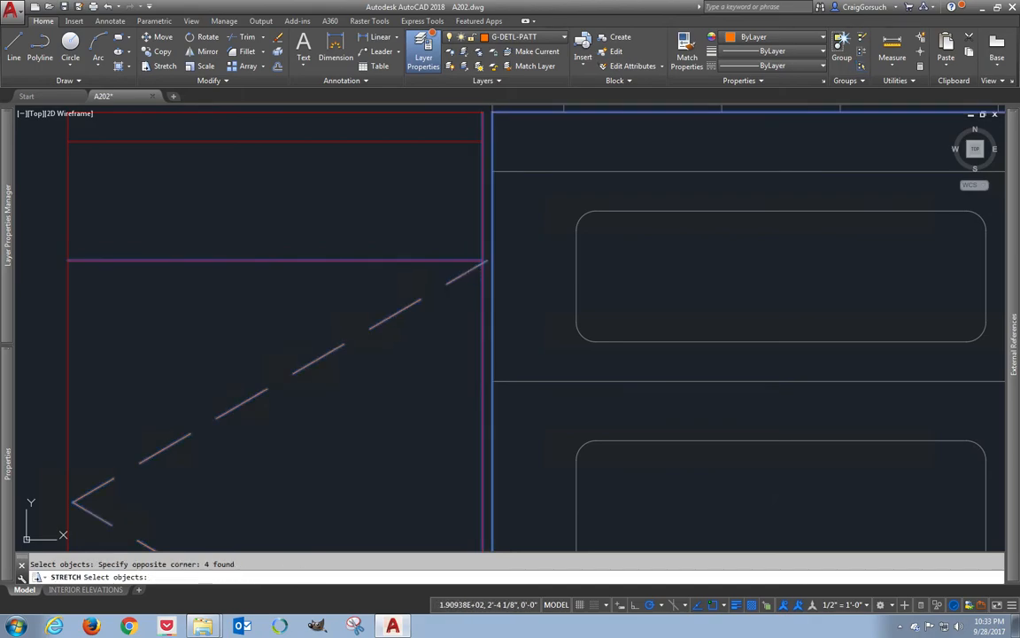
{"action": "key", "text": "Escape"}
- Move both ends of the left base cabinet's upper door swing line onto the cabinet's side lines
{"action": "left_click", "coordinate": [472, 263]}
{"action": "left_click", "coordinate": [480, 268]}
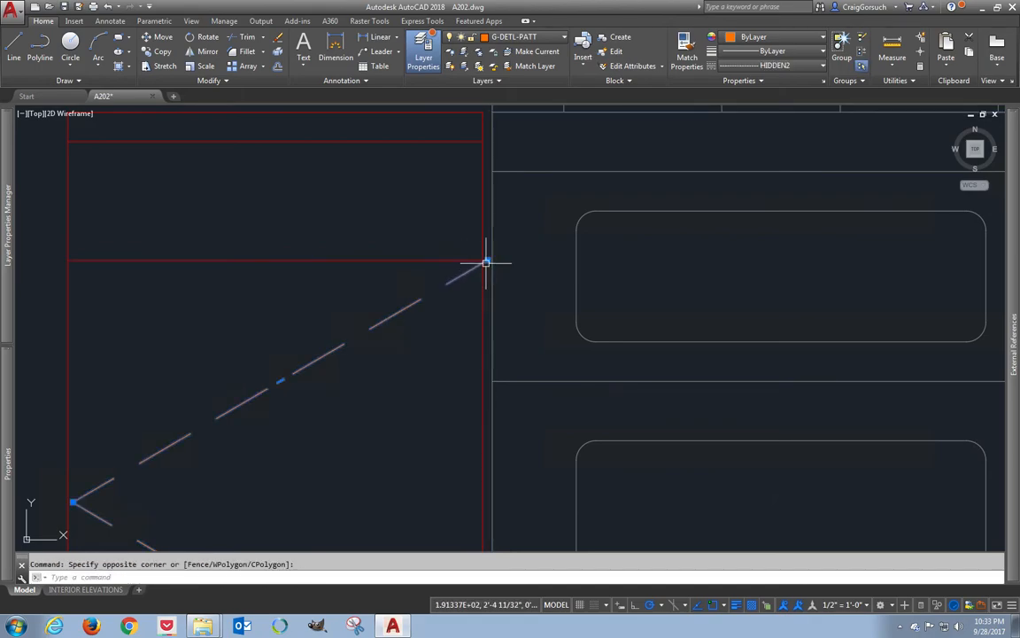
{"action": "left_click", "coordinate": [486, 260]}
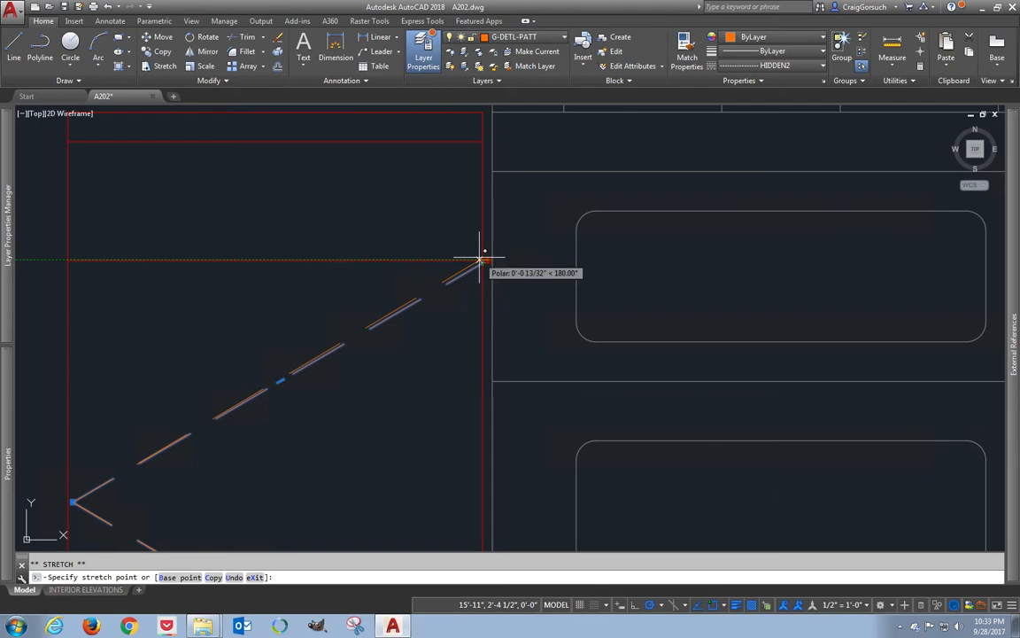
{"action": "left_click", "coordinate": [483, 260]}
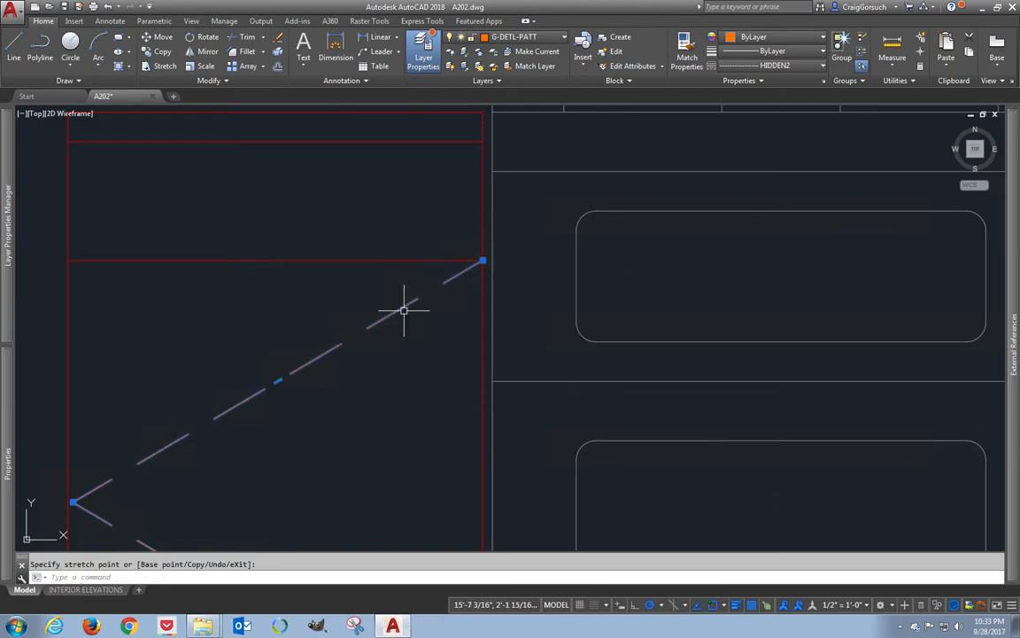
{"action": "left_click", "coordinate": [74, 501]}
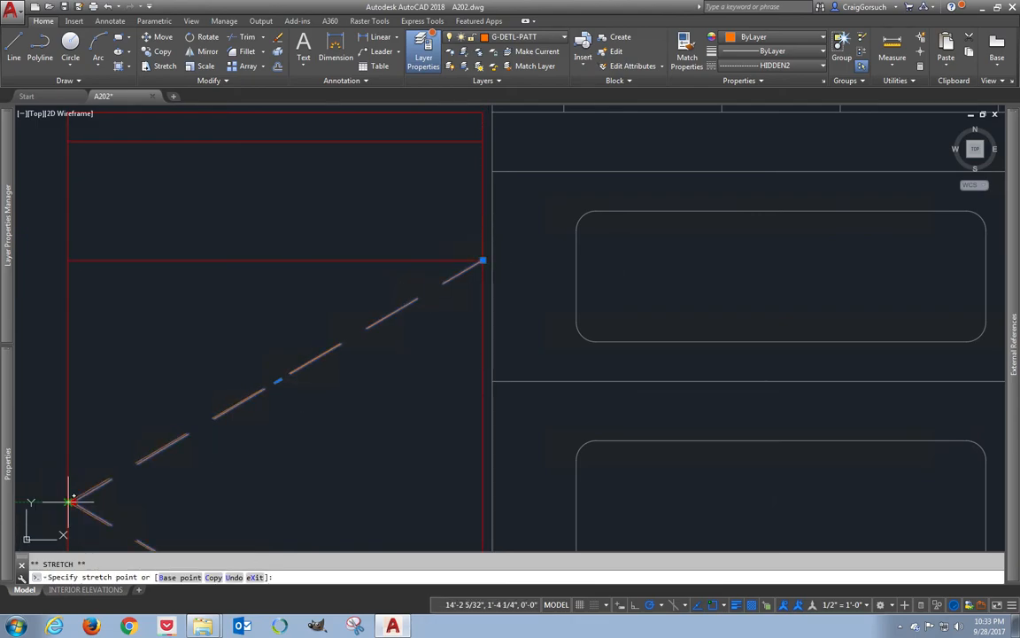
{"action": "left_click", "coordinate": [68, 502]}
{"action": "scroll", "coordinate": [107, 445], "scroll_direction": "down", "scroll_amount": 3}
{"action": "key", "text": "Escape"}
- Draw a horizontal wall base line at toe-kick height from the right base cabinet across the refrigerator to the wall
{"action": "middle_click_drag", "start_coordinate": [224, 456], "coordinate": [301, 401]}
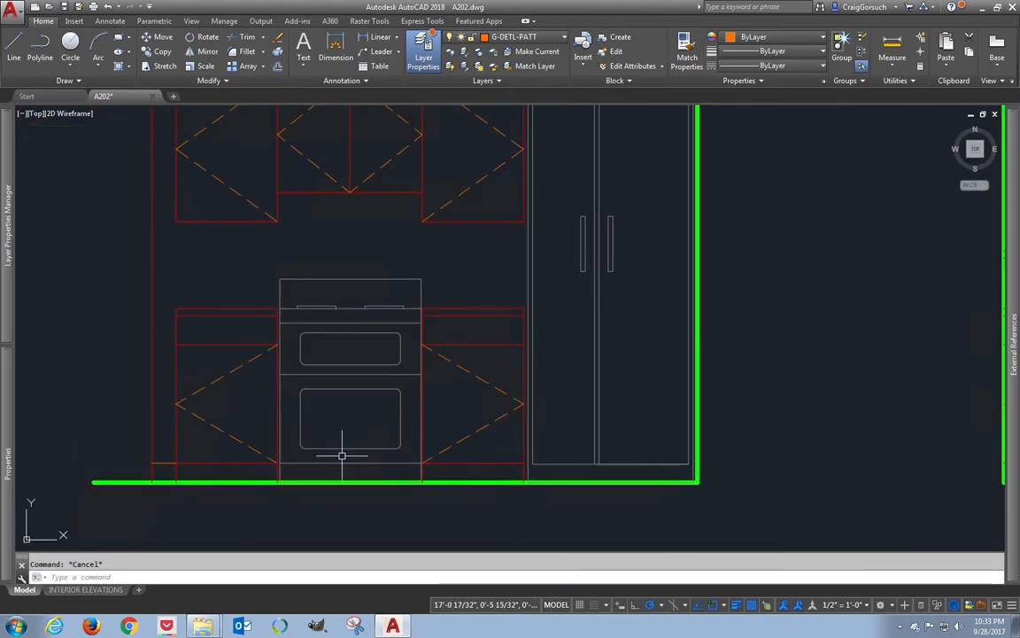
{"action": "type", "text": "l"}
{"action": "key", "text": "Return"}
{"action": "left_click", "coordinate": [523, 462]}
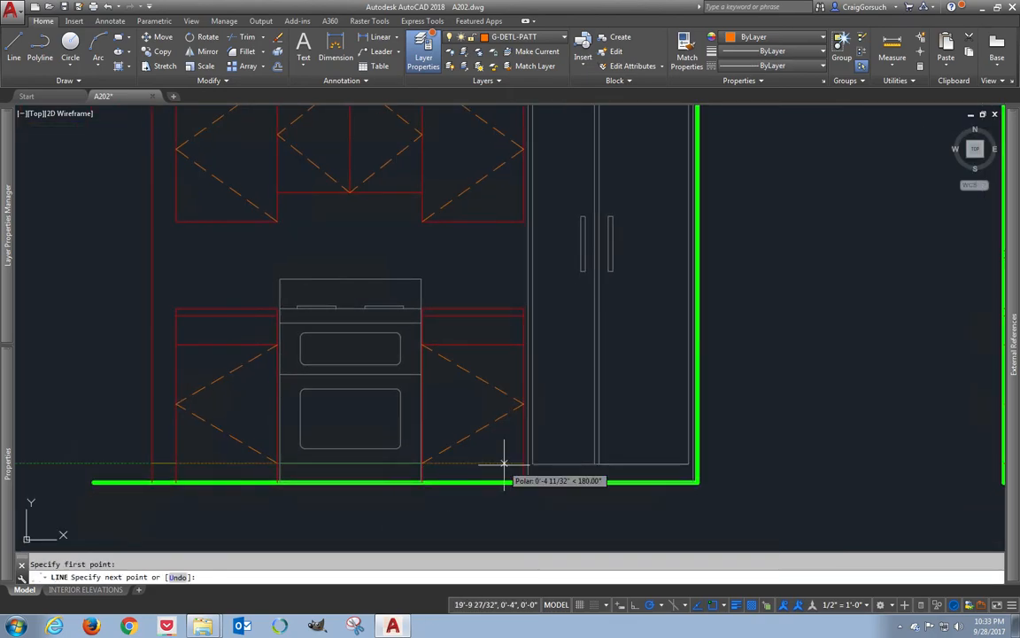
{"action": "left_click", "coordinate": [698, 463]}
{"action": "key", "text": "Return"}
- Insert Outlet 220 Elev.dwg on layer G-DETL-LW1, centered on the range just above its lower horizontal line, with default scale and rotation
{"action": "left_click", "coordinate": [479, 51]}
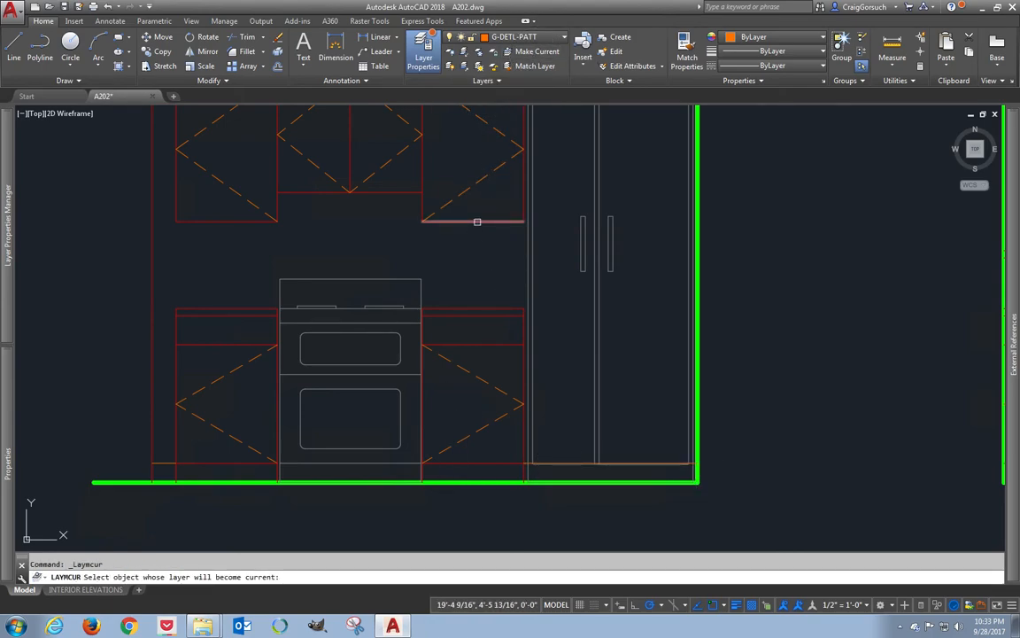
{"action": "left_click", "coordinate": [476, 222]}
{"action": "mouse_move", "coordinate": [202, 625]}
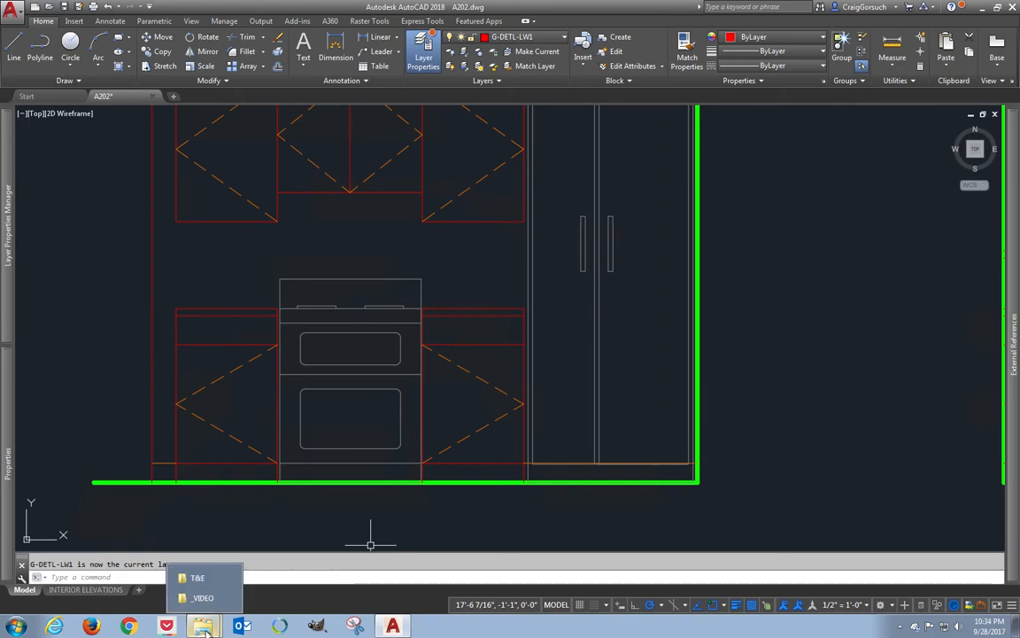
{"action": "left_click", "coordinate": [212, 586]}
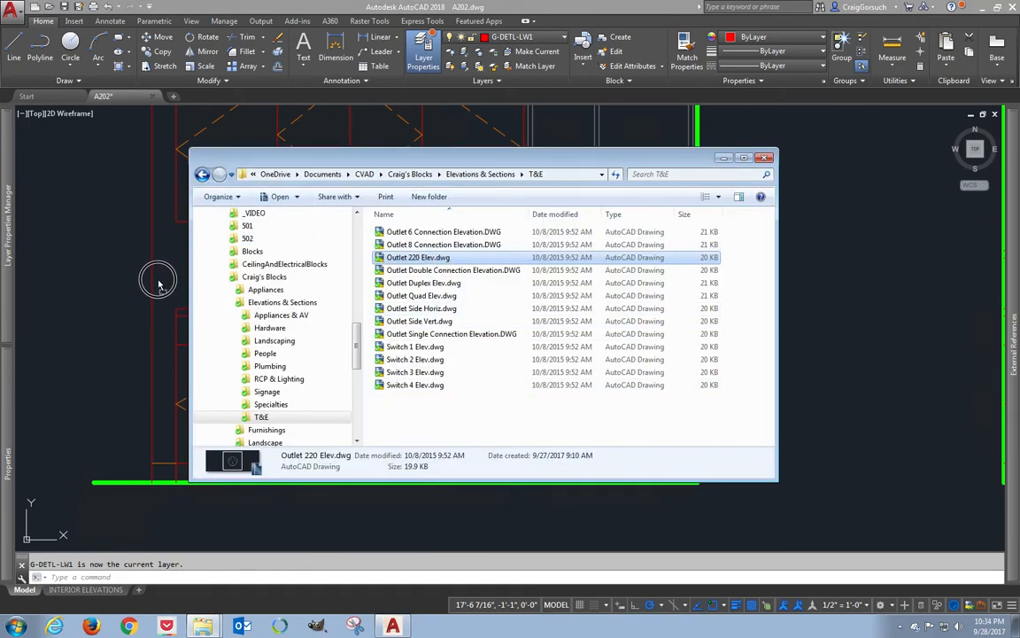
{"action": "left_click_drag", "start_coordinate": [158, 283], "coordinate": [161, 288]}
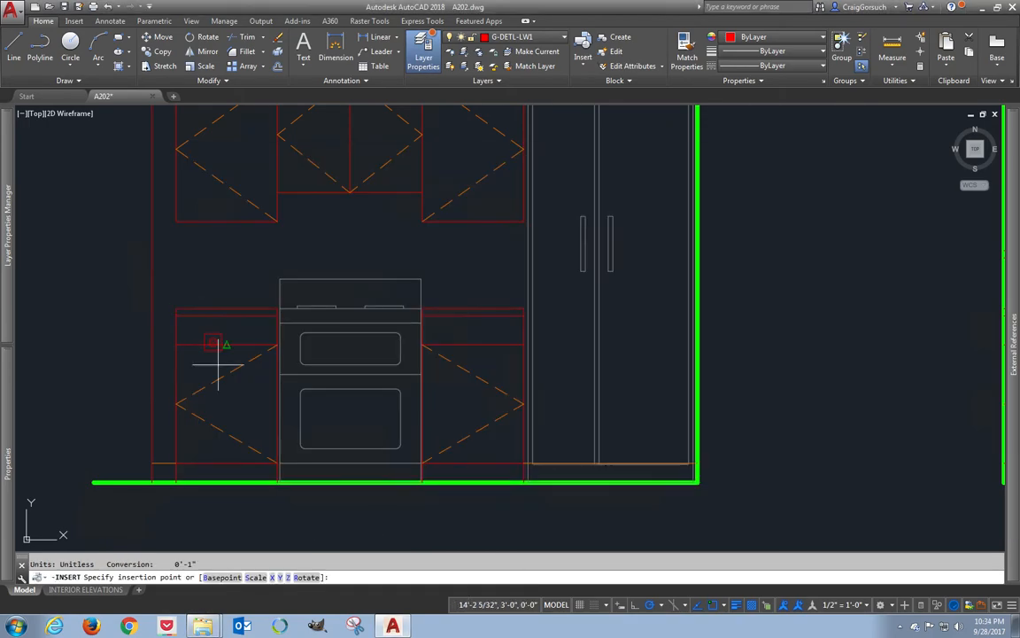
{"action": "left_click", "coordinate": [350, 458]}
{"action": "key", "text": "Return"}
{"action": "key", "text": "Return"}
{"action": "key", "text": "Return"}
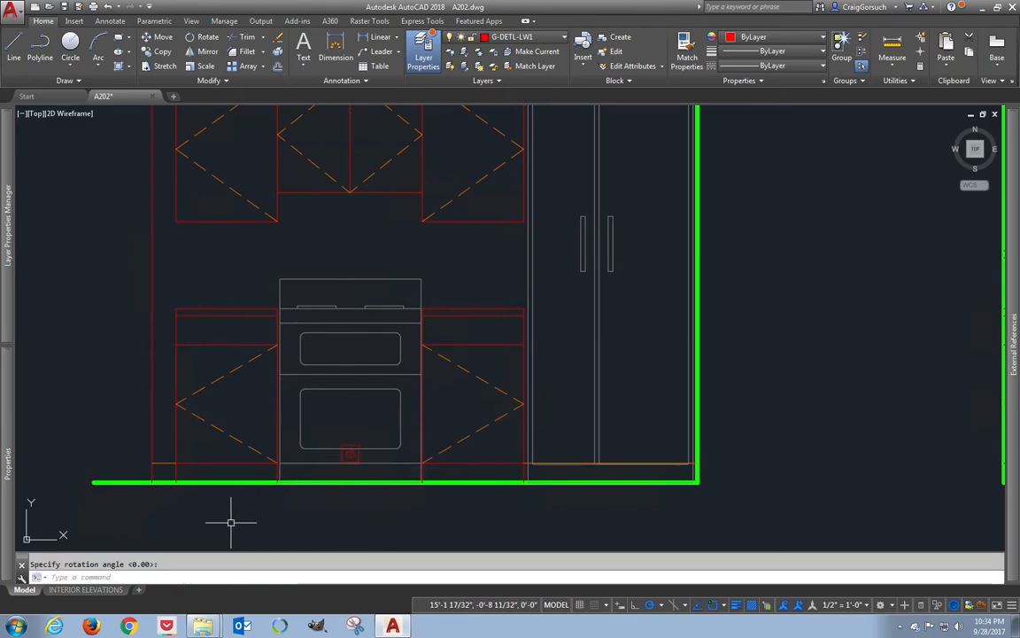
- Insert Outlet Duplex Elev.dwg above the middle of the left base cabinet's countertop, with default scale and rotation
{"action": "mouse_move", "coordinate": [205, 627]}
{"action": "left_click", "coordinate": [200, 604]}
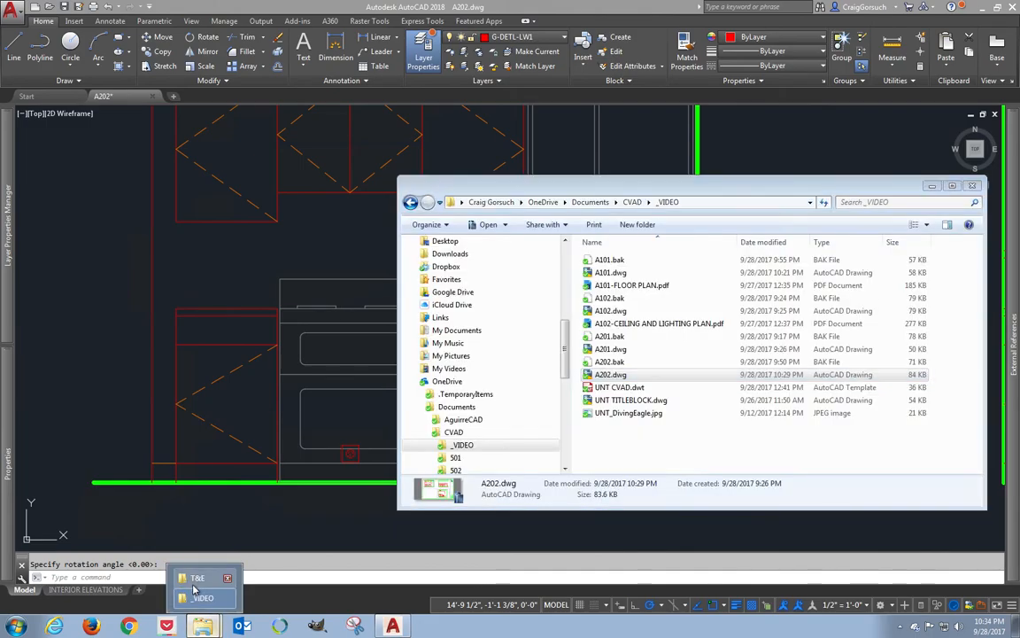
{"action": "left_click", "coordinate": [197, 580]}
{"action": "mouse_move", "coordinate": [427, 285]}
{"action": "left_mouse_down"}
{"action": "mouse_move", "coordinate": [347, 265]}
{"action": "mouse_move", "coordinate": [212, 278]}
{"action": "left_mouse_up"}
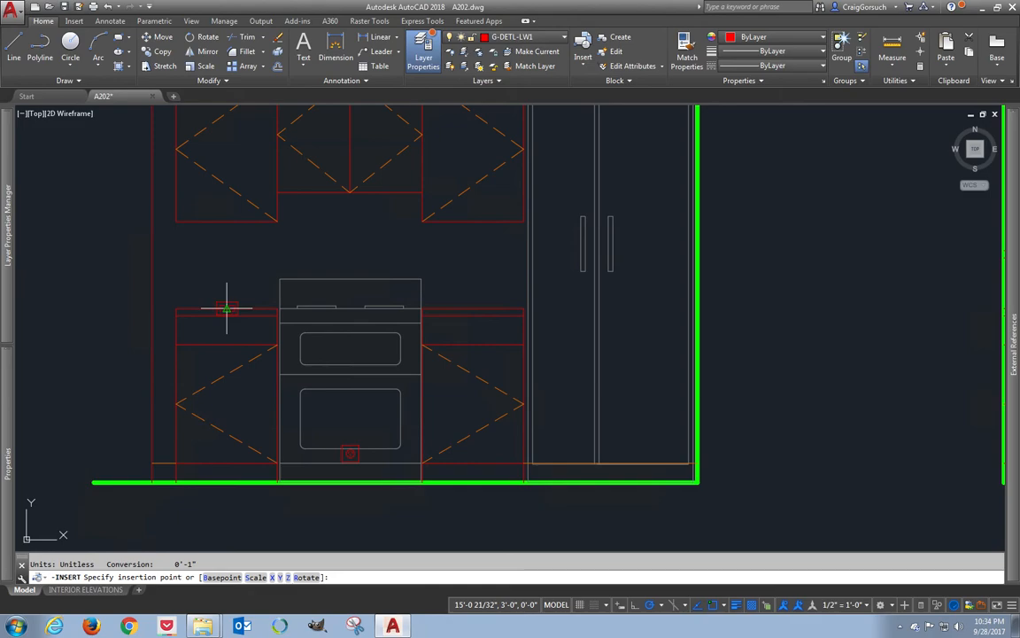
{"action": "left_click", "coordinate": [226, 300]}
{"action": "key", "text": "Return"}
{"action": "key", "text": "Return"}
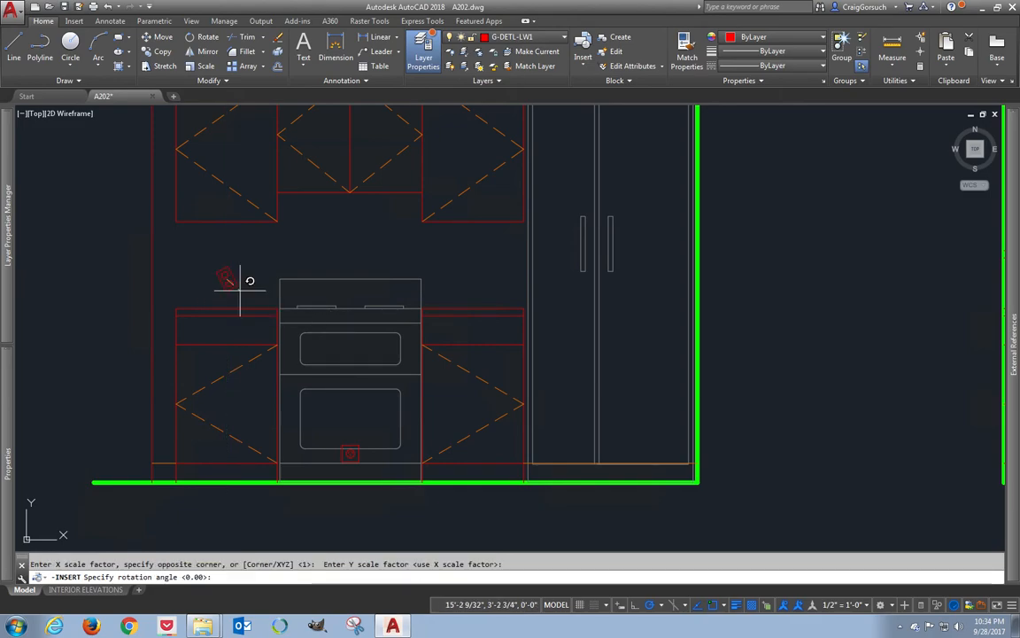
{"action": "key", "text": "Return"}
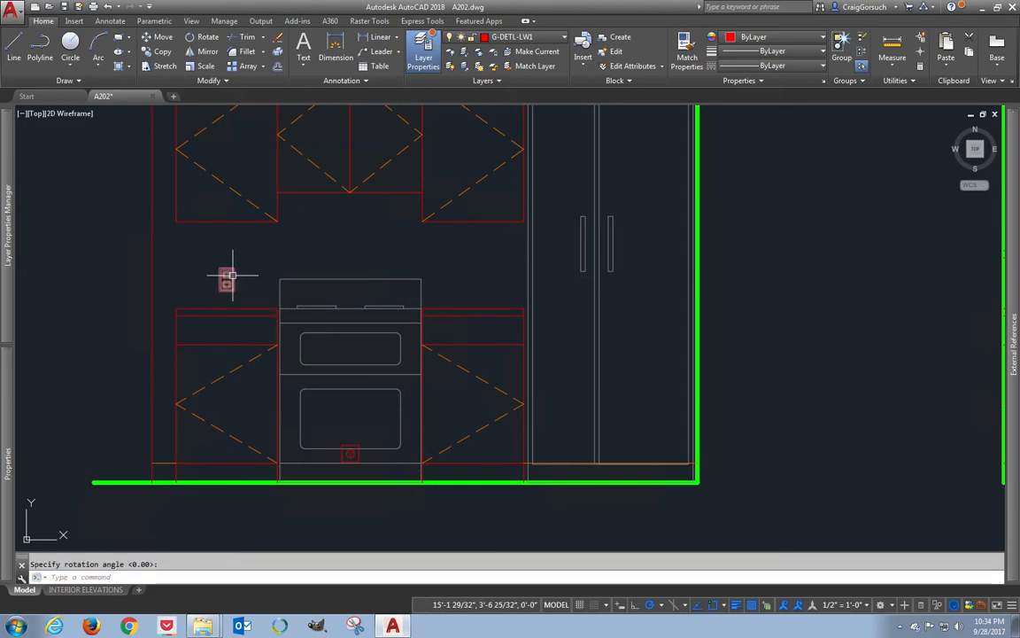
- Copy the duplex outlet from above the left countertop to above the right base cabinet and onto the refrigerator at the same height
{"action": "type", "text": "co"}
{"action": "key", "text": "Return"}
{"action": "key", "text": "Return"}
{"action": "left_click", "coordinate": [226, 308]}
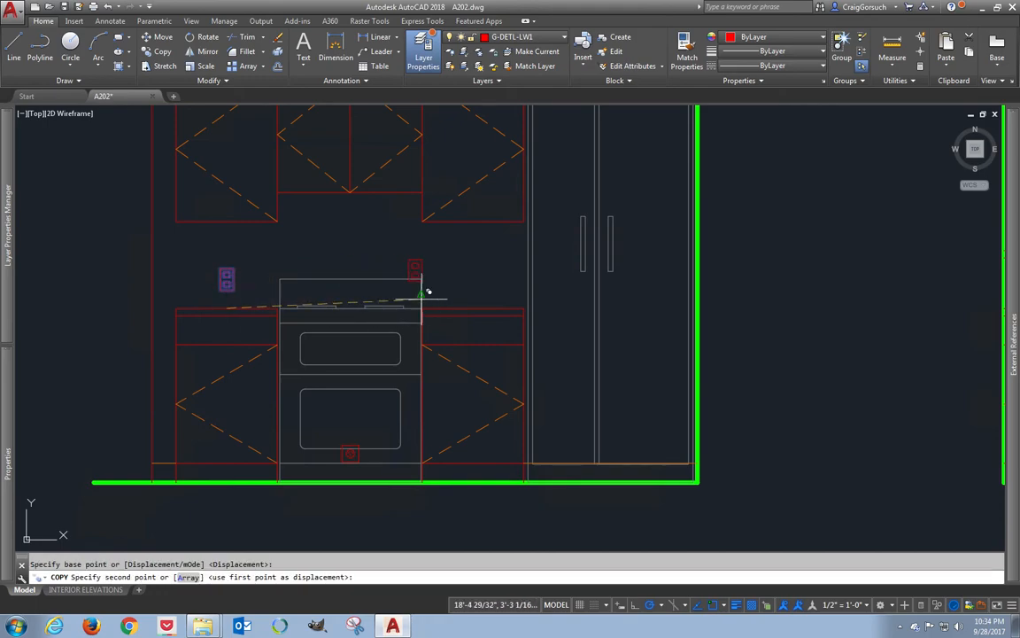
{"action": "left_click", "coordinate": [473, 308]}
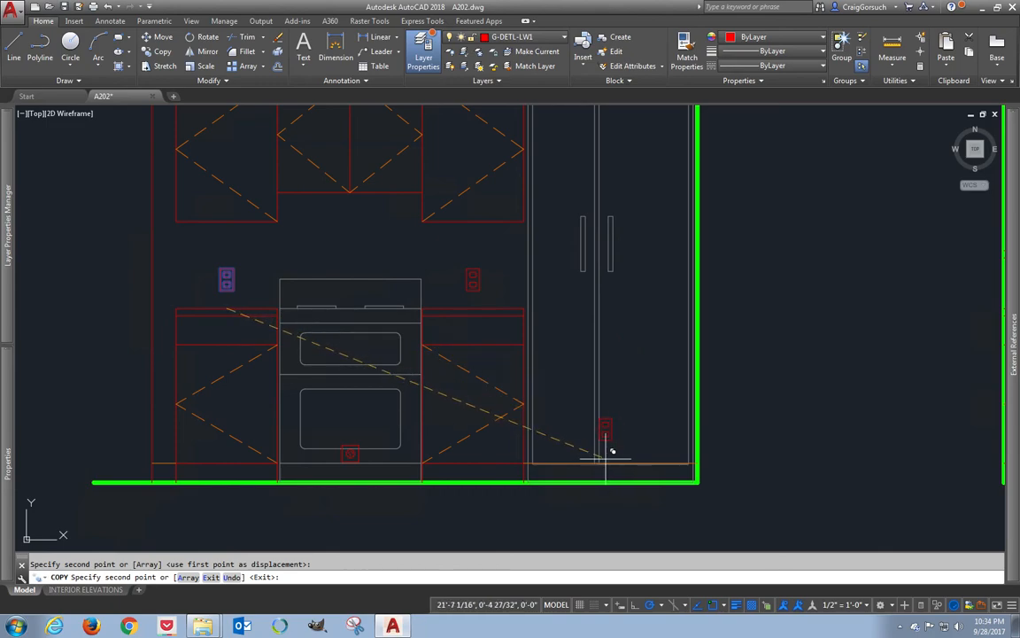
{"action": "left_click", "coordinate": [611, 310]}
{"action": "key", "text": "Return"}
- Copy the refrigerator's outlet to both ends of the sink elevation's backsplash and to floor level in the dishwasher opening
{"action": "scroll", "coordinate": [615, 306], "scroll_direction": "down", "scroll_amount": 2}
{"action": "middle_click_drag", "start_coordinate": [615, 303], "coordinate": [276, 304]}
{"action": "type", "text": "co"}
{"action": "key", "text": "Return"}
{"action": "left_click", "coordinate": [265, 281]}
{"action": "key", "text": "Return"}
{"action": "left_click", "coordinate": [266, 295]}
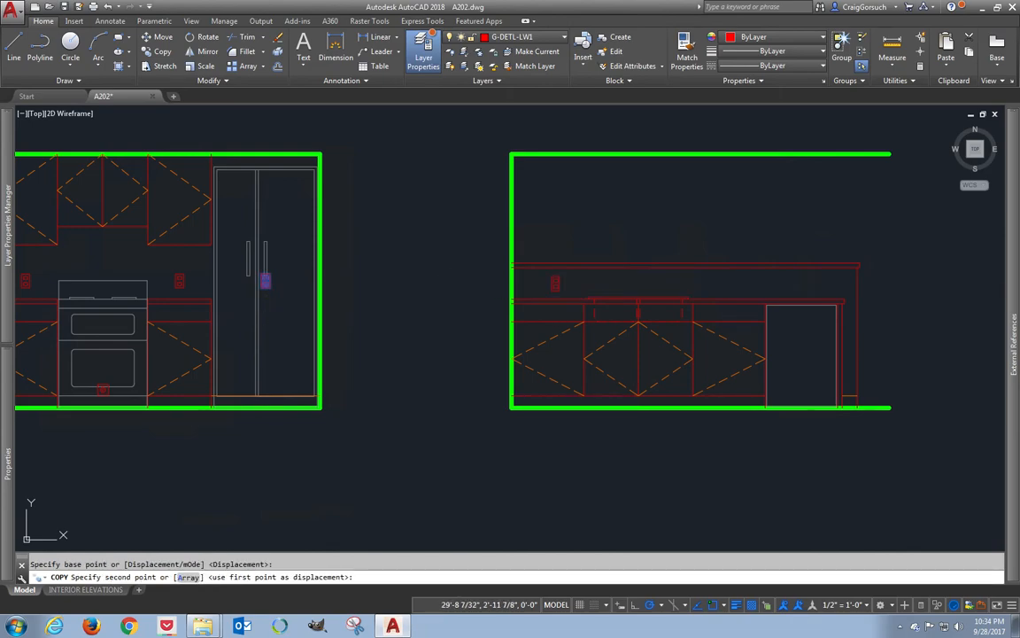
{"action": "left_click", "coordinate": [535, 284]}
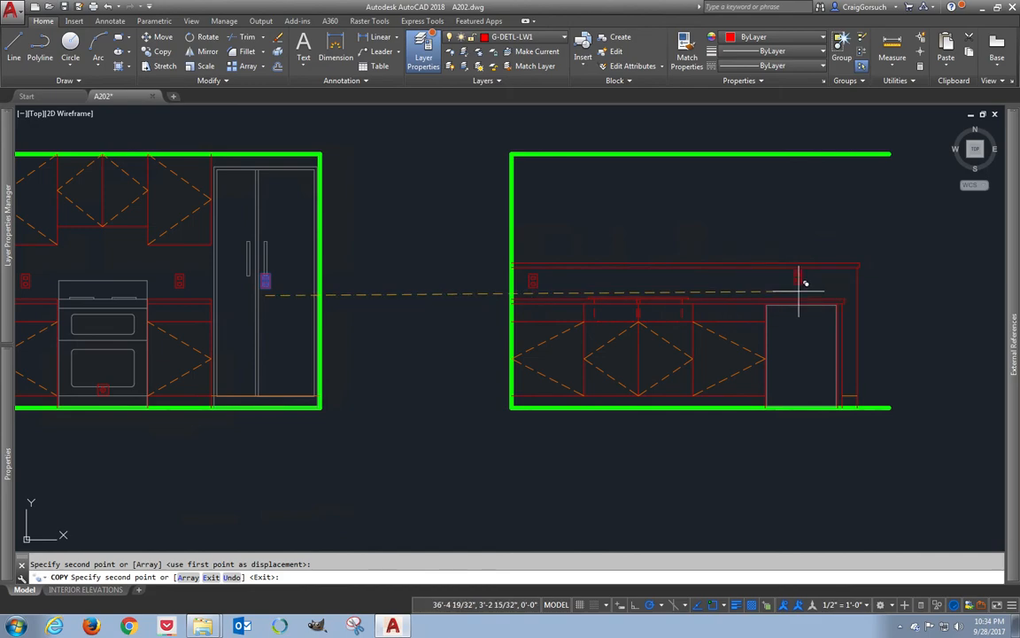
{"action": "left_click", "coordinate": [830, 284]}
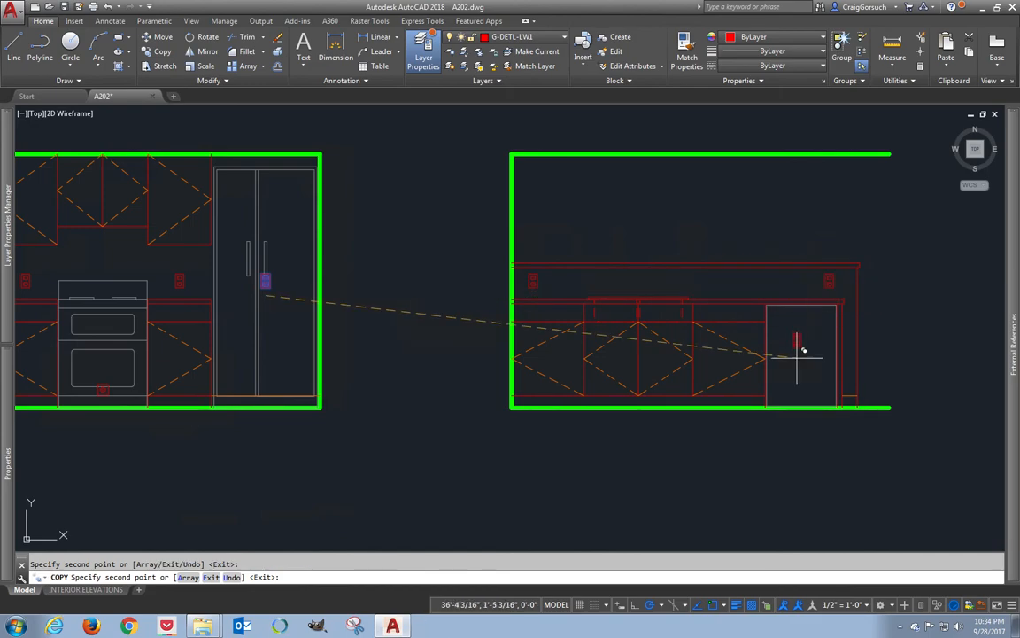
{"action": "left_click", "coordinate": [802, 407]}
{"action": "key", "text": "Return"}
- Copy the dishwasher outlet freehand into the right door of the sink base cabinet, overriding object snap
{"action": "key", "text": "Return"}
{"action": "left_click", "coordinate": [802, 391]}
{"action": "key", "text": "Return"}
{"action": "left_click", "coordinate": [789, 430]}
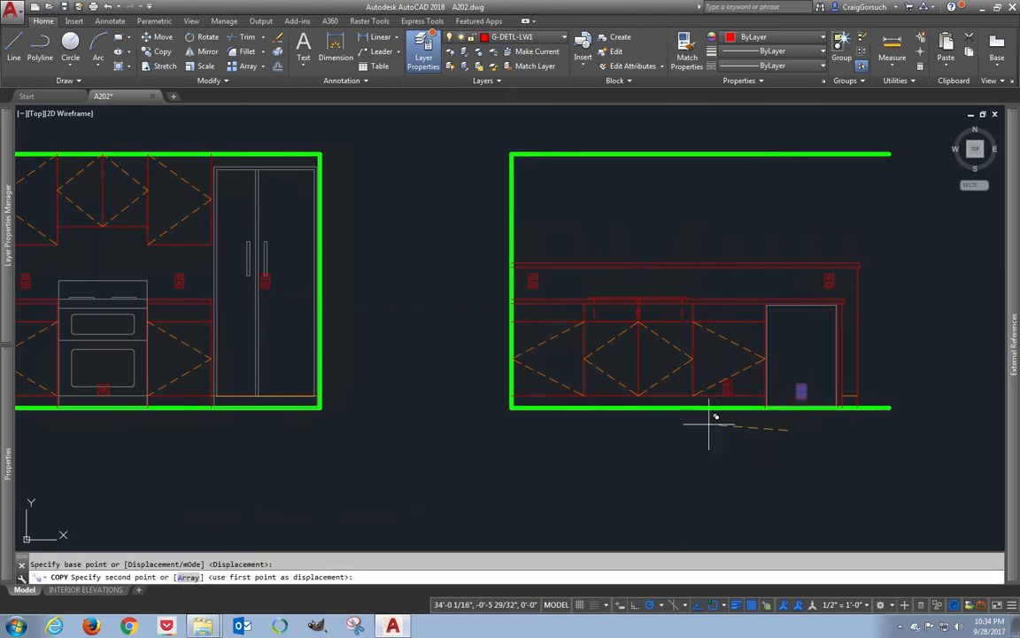
{"action": "type", "text": "non"}
{"action": "key", "text": "space"}
{"action": "left_click", "coordinate": [657, 388]}
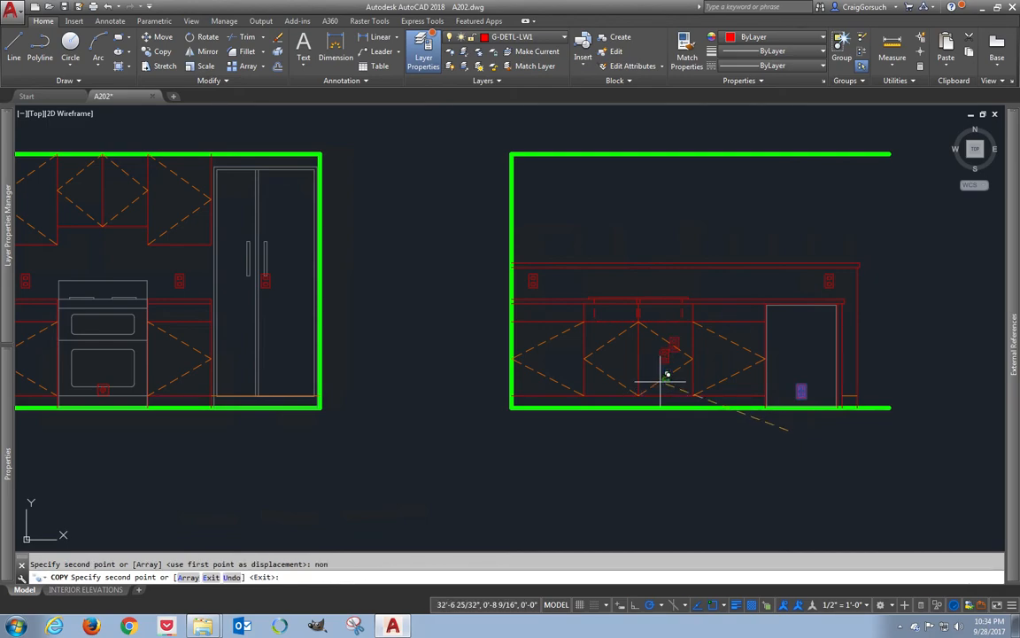
{"action": "key", "text": "Return"}
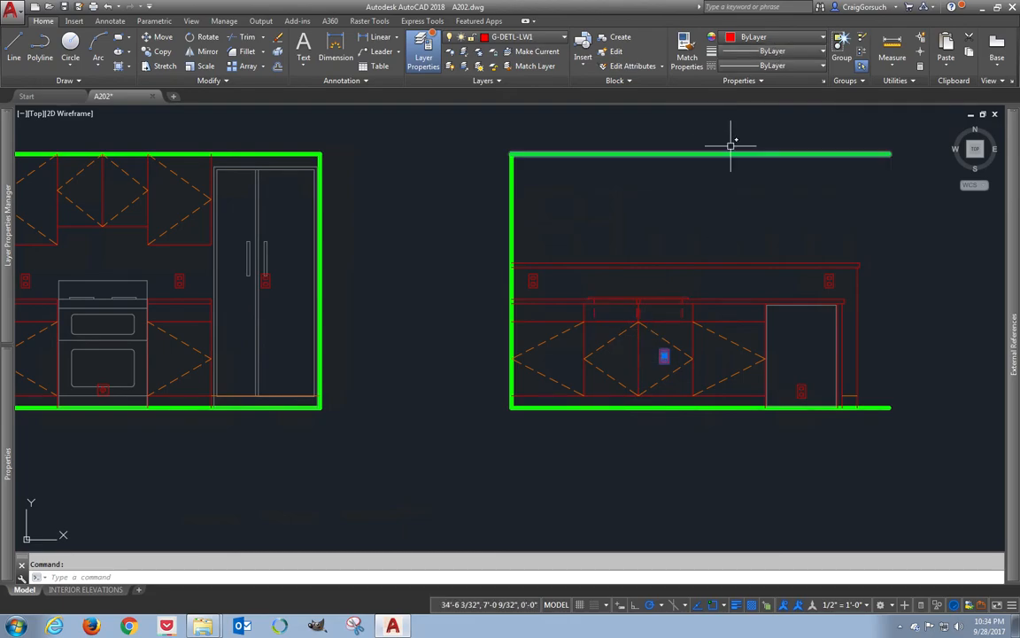
- Give the outlet inside the sink base cabinet the HIDDEN2 linetype and put it on layer G-DETL-PATT
{"action": "left_click", "coordinate": [753, 67]}
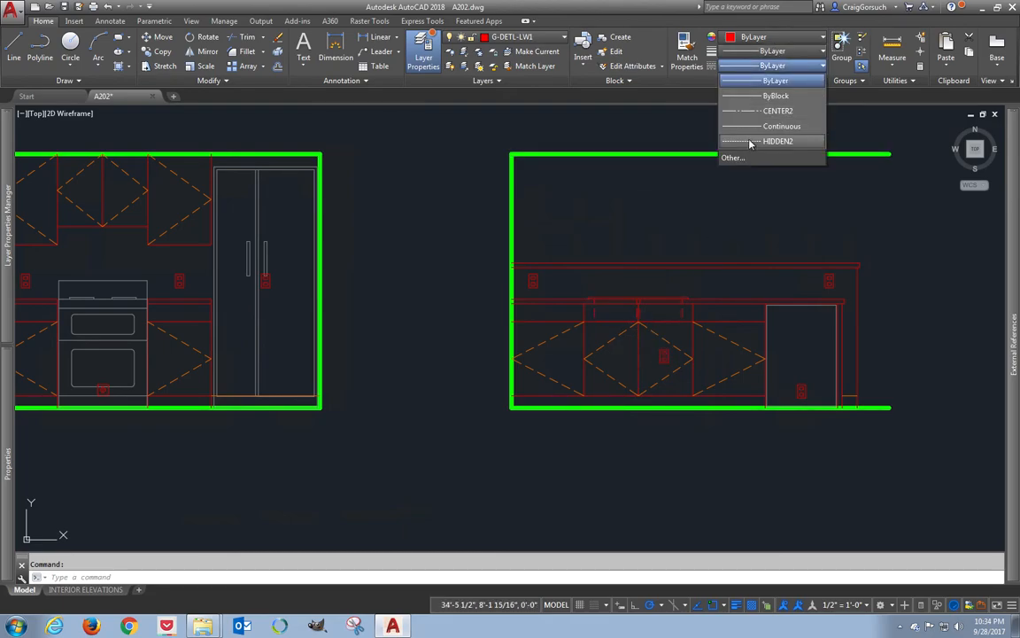
{"action": "left_click", "coordinate": [751, 142]}
{"action": "left_click", "coordinate": [540, 38]}
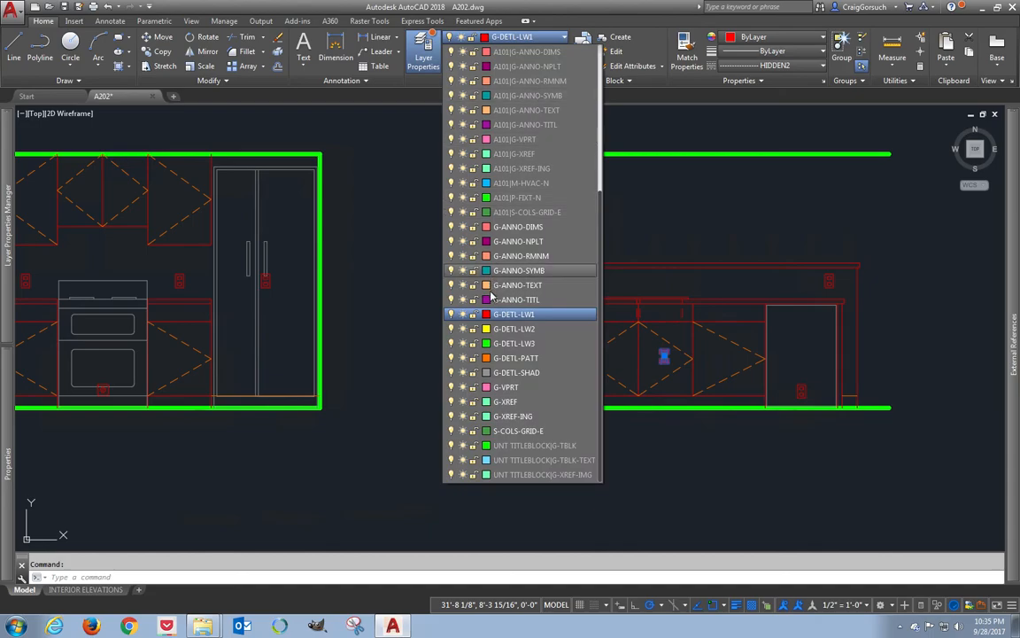
{"action": "key", "text": "Escape"}
{"action": "scroll", "coordinate": [633, 355], "scroll_direction": "up", "scroll_amount": 2}
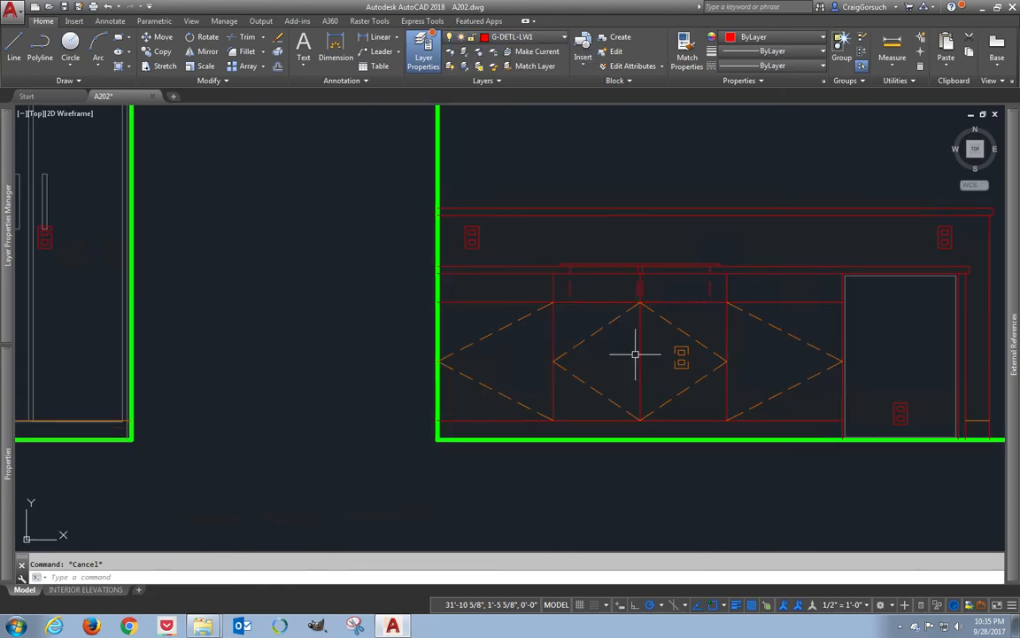
- Insert Faucet Front 3.dwg from the Plumbing elevation blocks, centered on the sink's top edge, with default scale and rotation
{"action": "middle_click_drag", "start_coordinate": [647, 354], "coordinate": [564, 371]}
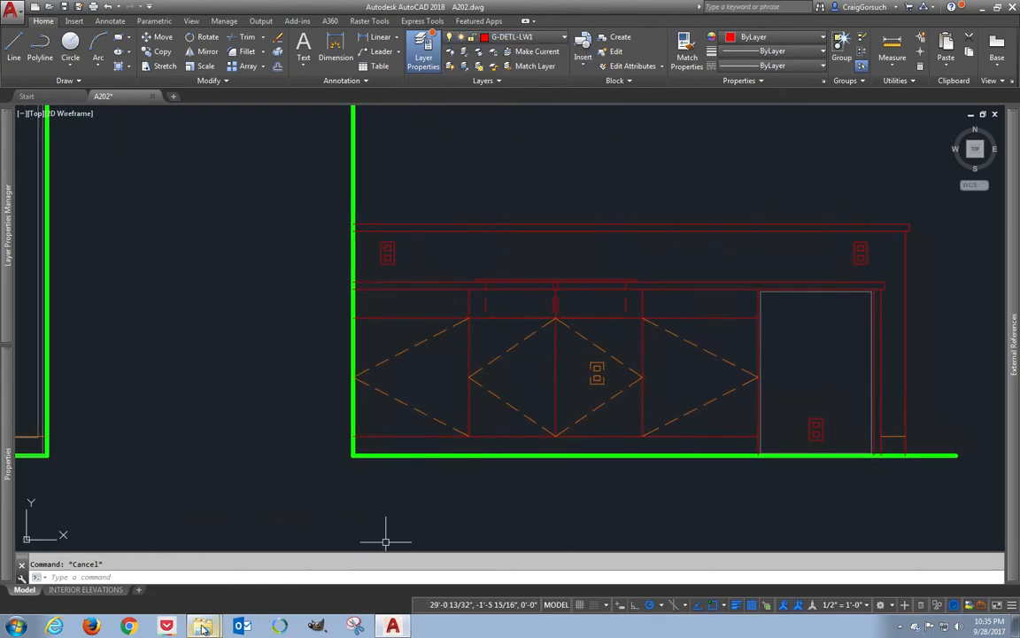
{"action": "mouse_move", "coordinate": [203, 626]}
{"action": "left_click", "coordinate": [197, 578]}
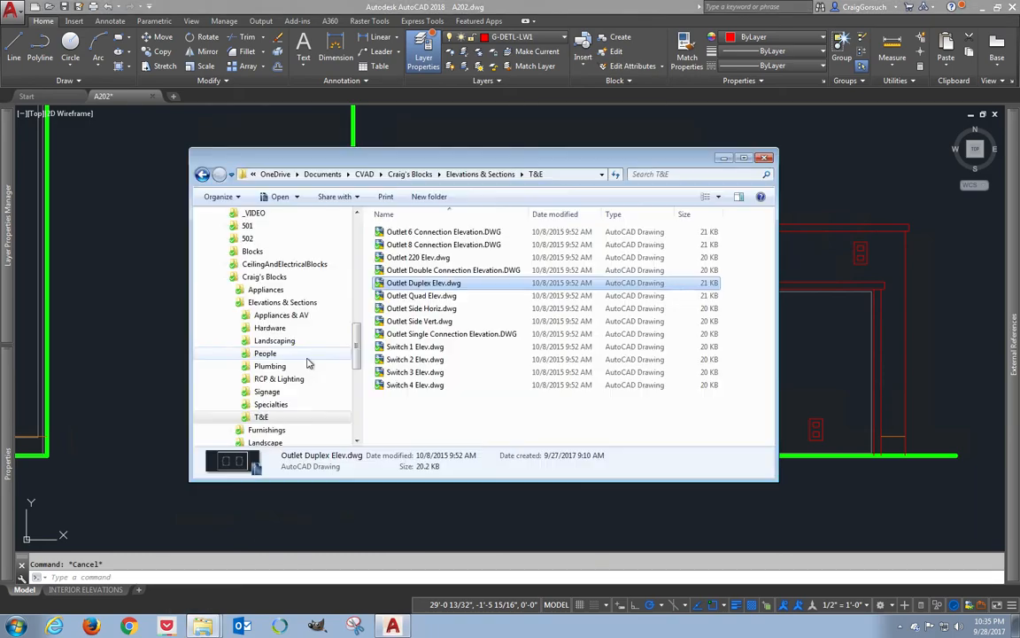
{"action": "left_click", "coordinate": [275, 367]}
{"action": "left_click", "coordinate": [414, 258]}
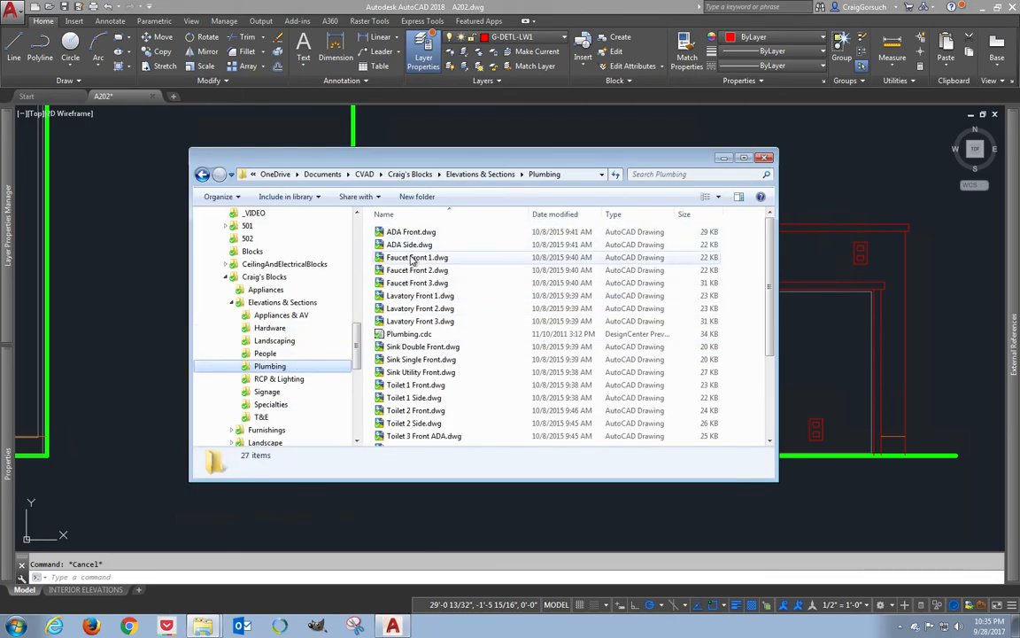
{"action": "left_click", "coordinate": [413, 270]}
{"action": "left_click", "coordinate": [413, 271]}
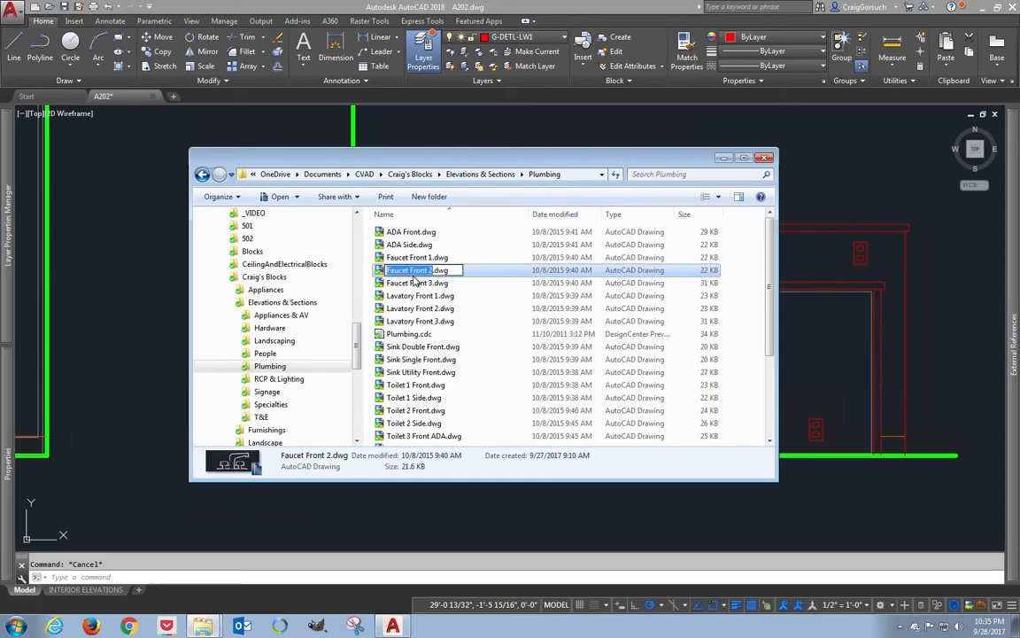
{"action": "left_click", "coordinate": [416, 283]}
{"action": "mouse_move", "coordinate": [415, 284]}
{"action": "left_mouse_down"}
{"action": "mouse_move", "coordinate": [777, 312]}
{"action": "mouse_move", "coordinate": [753, 297]}
{"action": "left_mouse_up"}
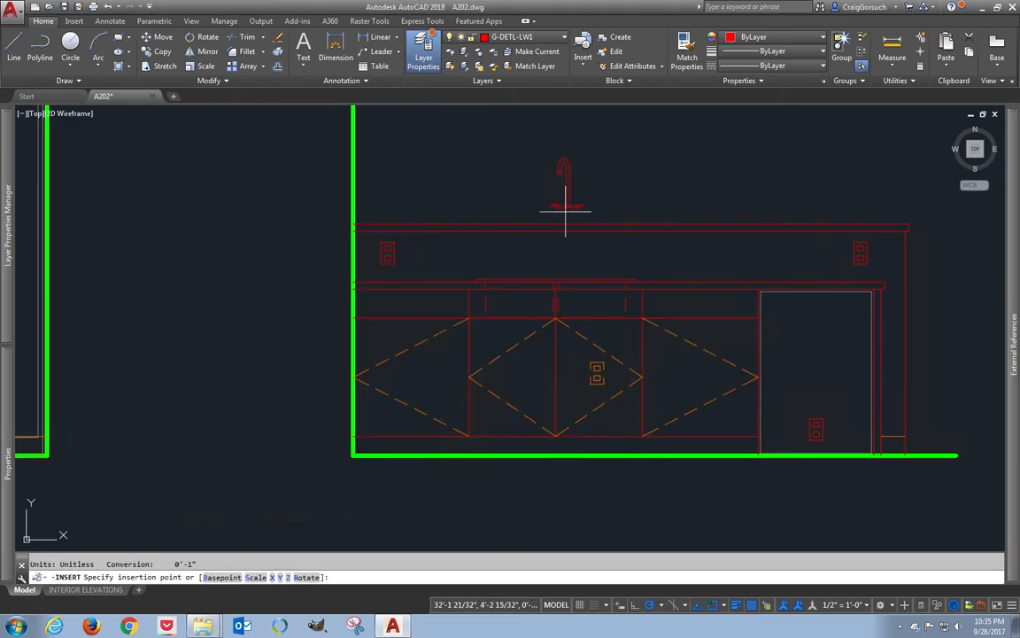
{"action": "left_click", "coordinate": [553, 278]}
{"action": "key", "text": "Return"}
{"action": "key", "text": "Return"}
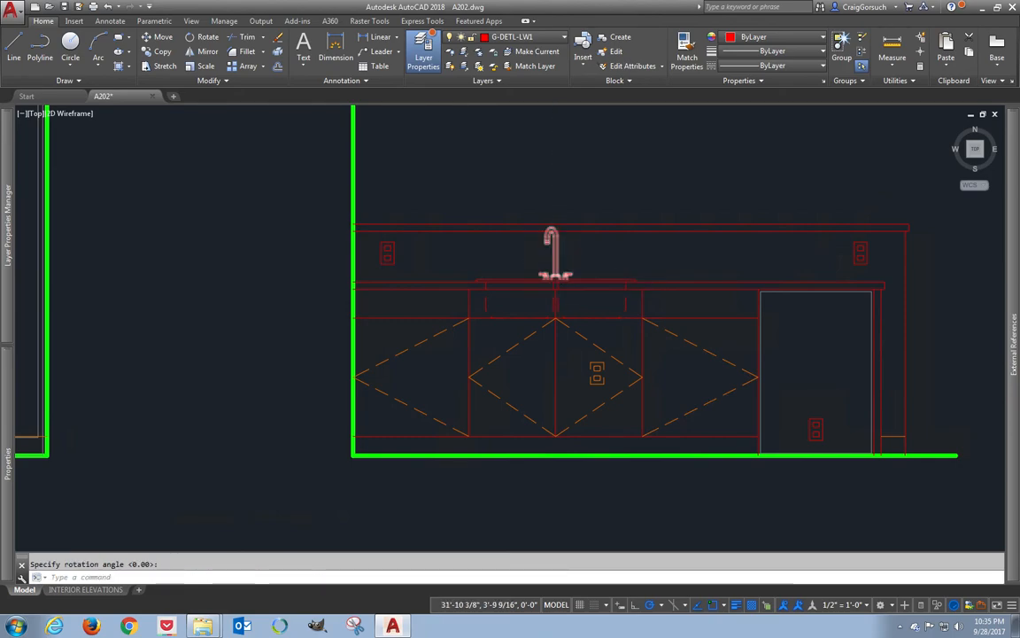
{"action": "scroll", "coordinate": [551, 257], "scroll_direction": "up", "scroll_amount": 8}
{"action": "type", "text": "t"}
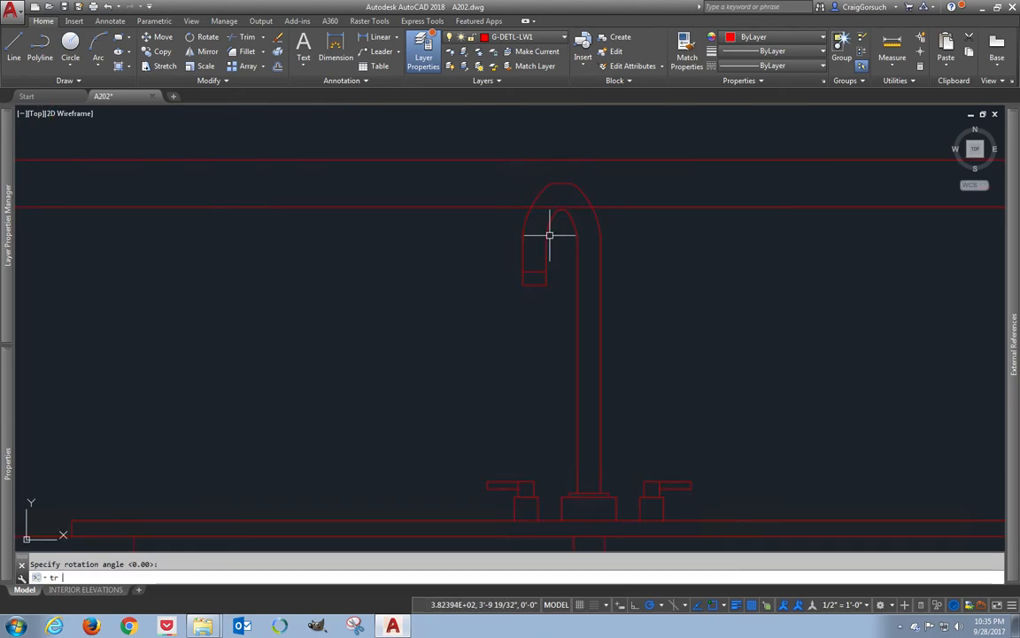
{"action": "type", "text": "r"}
{"action": "key", "text": "Return"}
{"action": "scroll", "coordinate": [547, 204], "scroll_direction": "down", "scroll_amount": 8}
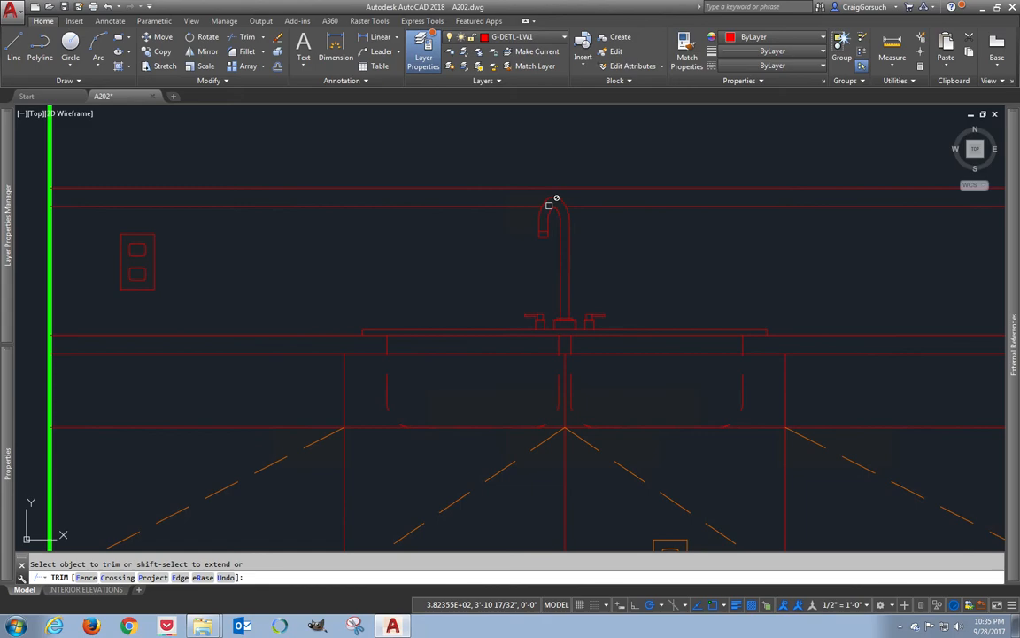
{"action": "key", "text": "Escape"}
{"action": "scroll", "coordinate": [617, 239], "scroll_direction": "down", "scroll_amount": 6}
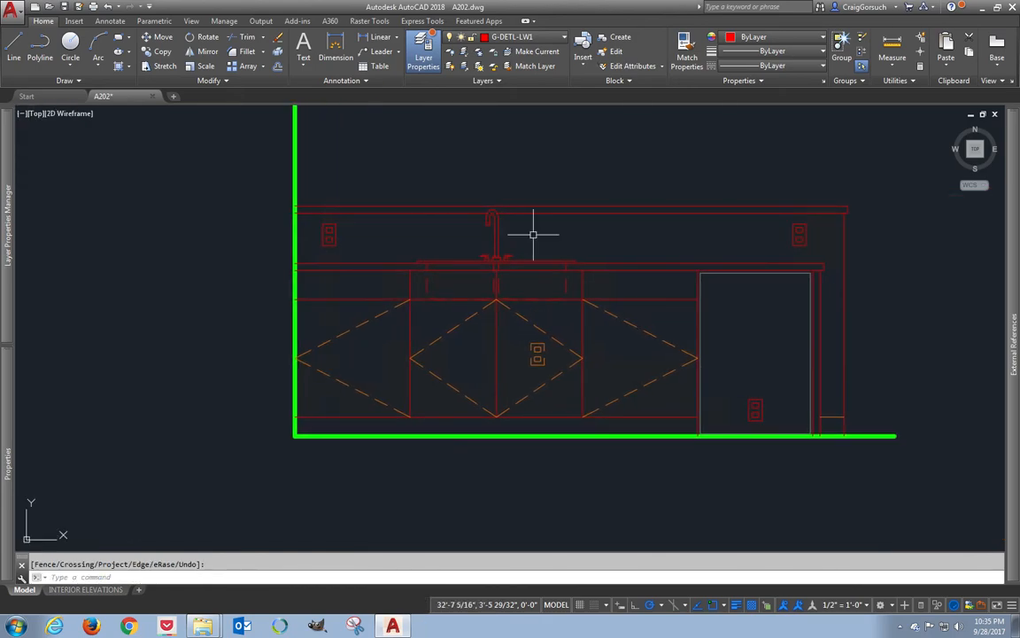
- Open A102.dwg from the _VIDEO folder as a separate drawing and show its model space
{"action": "mouse_move", "coordinate": [202, 627]}
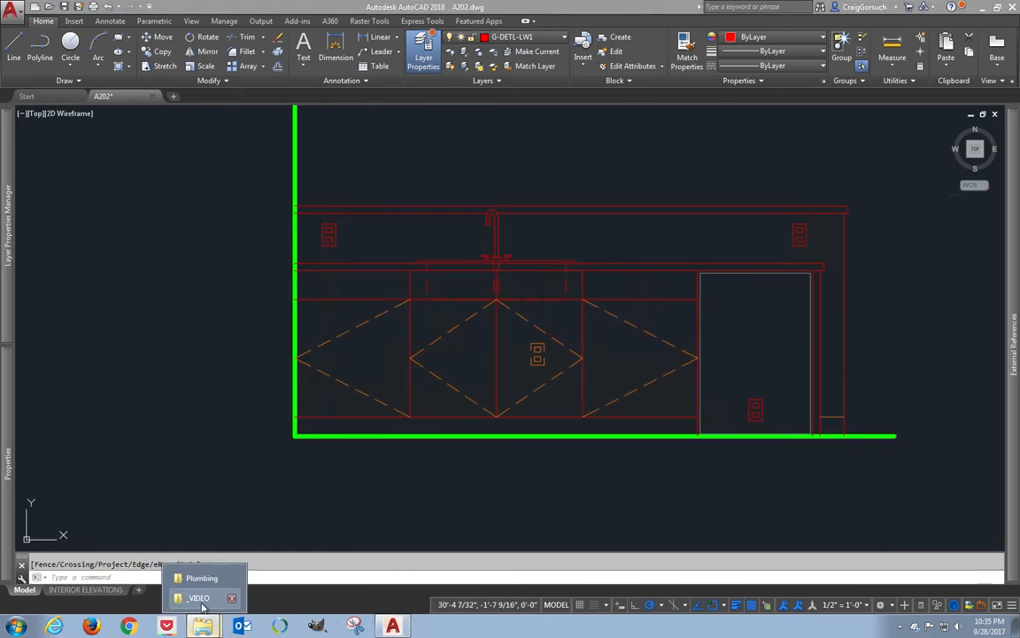
{"action": "left_click", "coordinate": [199, 598]}
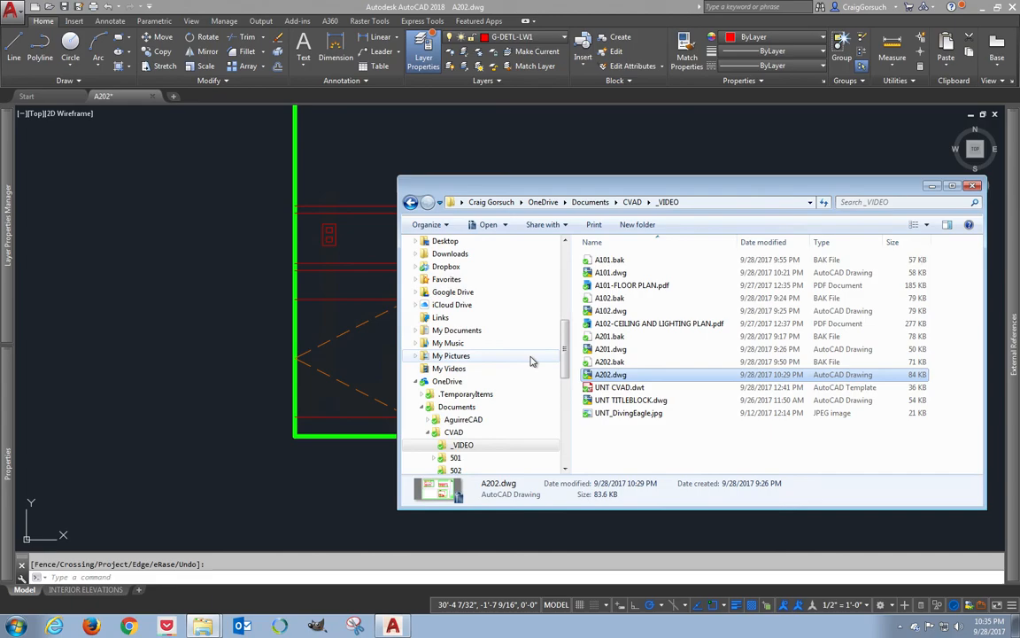
{"action": "left_click", "coordinate": [608, 311]}
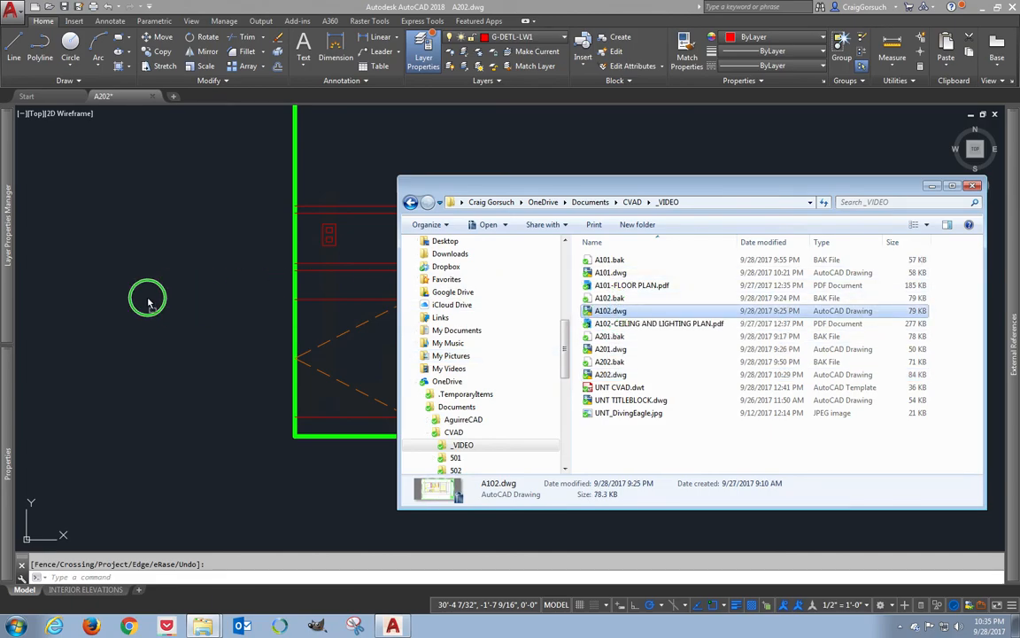
{"action": "right_click_drag", "start_coordinate": [148, 302], "coordinate": [151, 303]}
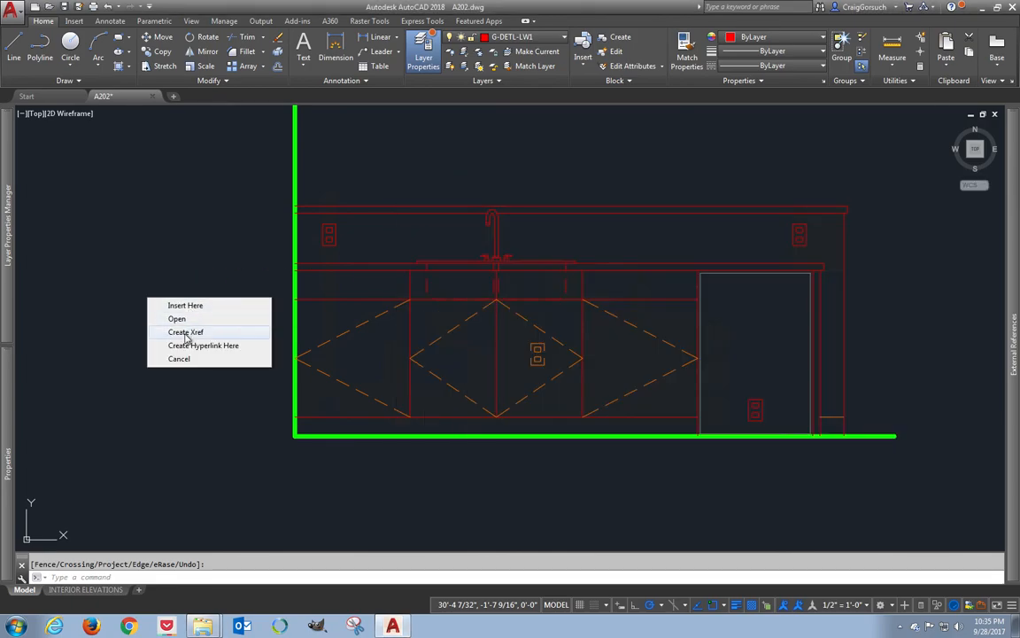
{"action": "left_click", "coordinate": [186, 319]}
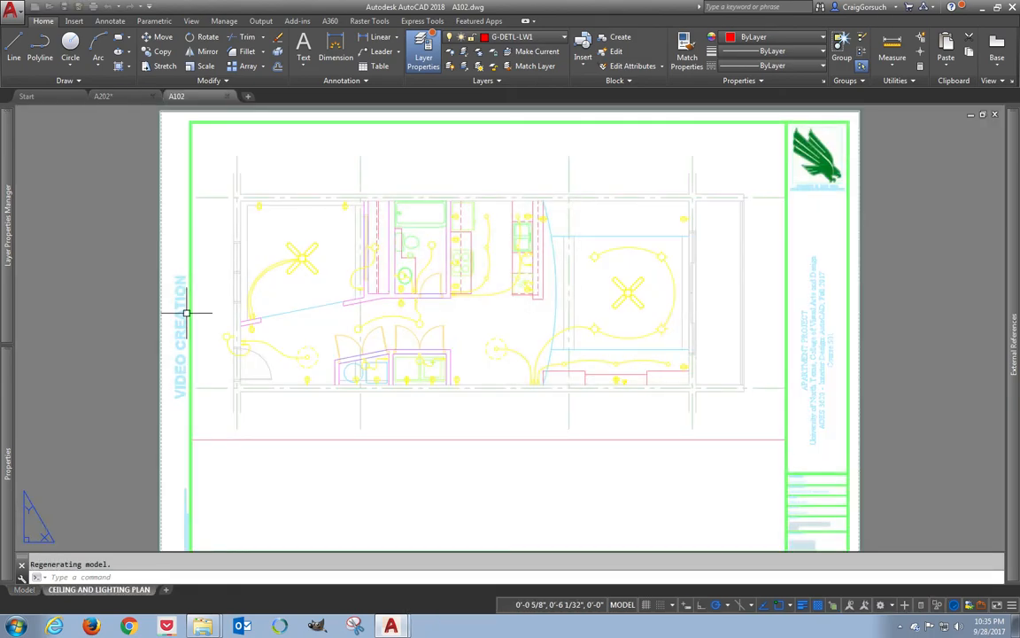
{"action": "left_click", "coordinate": [24, 589]}
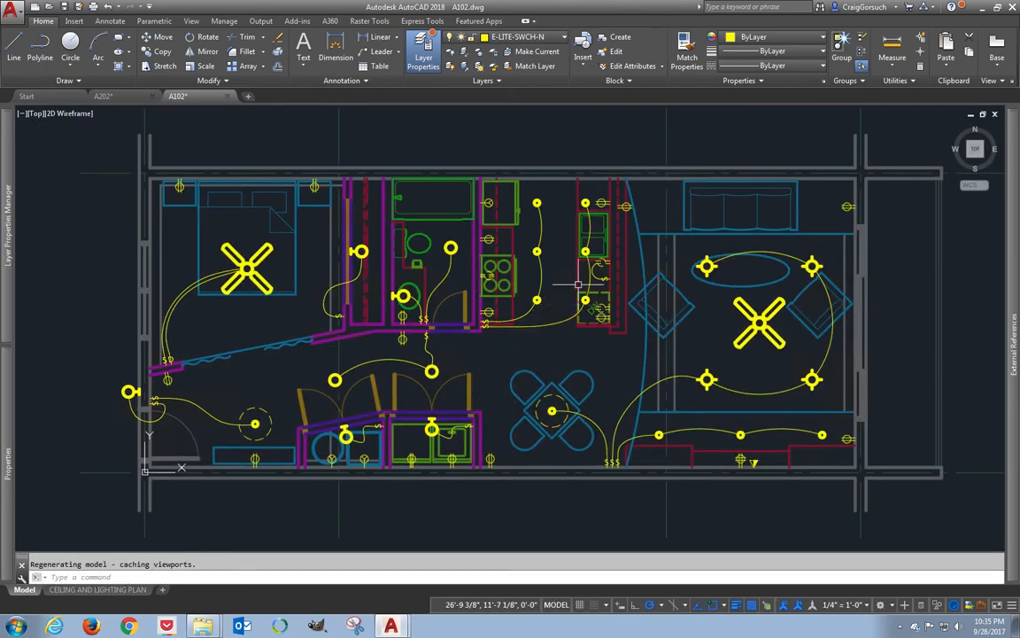
- Move the switched outlet below the kitchen sink, with its switch and wiring arc, straight up about 1'-0" into the sink area
{"action": "scroll", "coordinate": [600, 262], "scroll_direction": "up", "scroll_amount": 2}
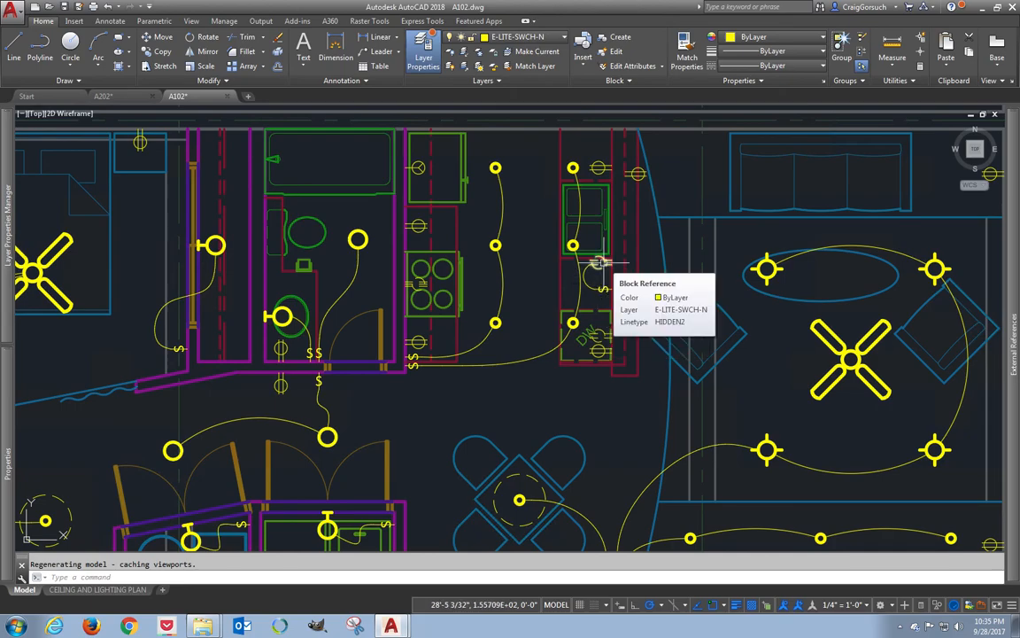
{"action": "scroll", "coordinate": [603, 260], "scroll_direction": "up", "scroll_amount": 2}
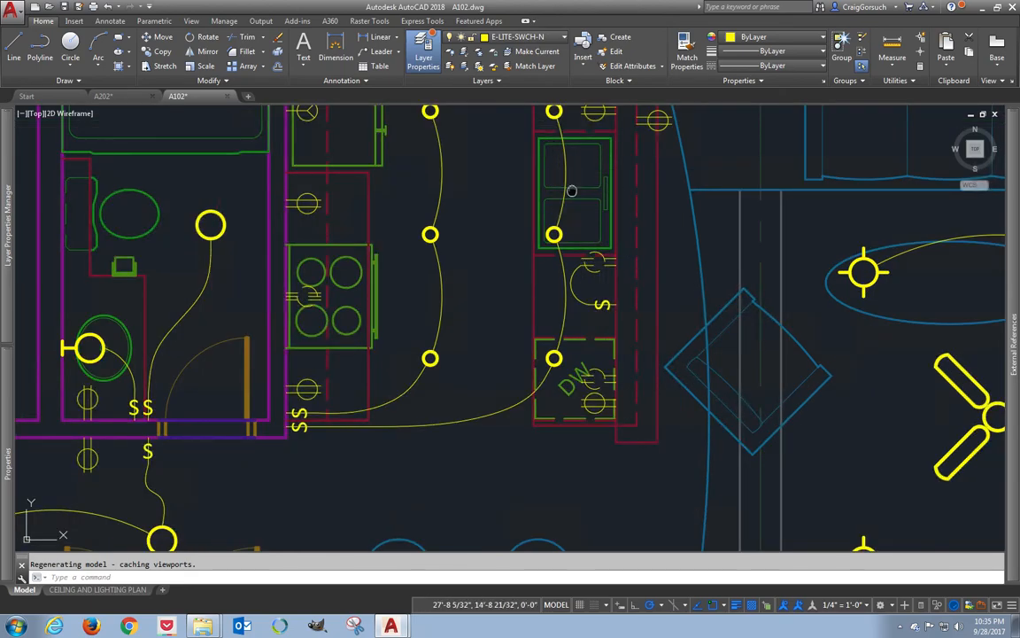
{"action": "mouse_move", "coordinate": [558, 202]}
{"action": "middle_mouse_down"}
{"action": "mouse_move", "coordinate": [515, 268]}
{"action": "mouse_move", "coordinate": [497, 271]}
{"action": "middle_mouse_up"}
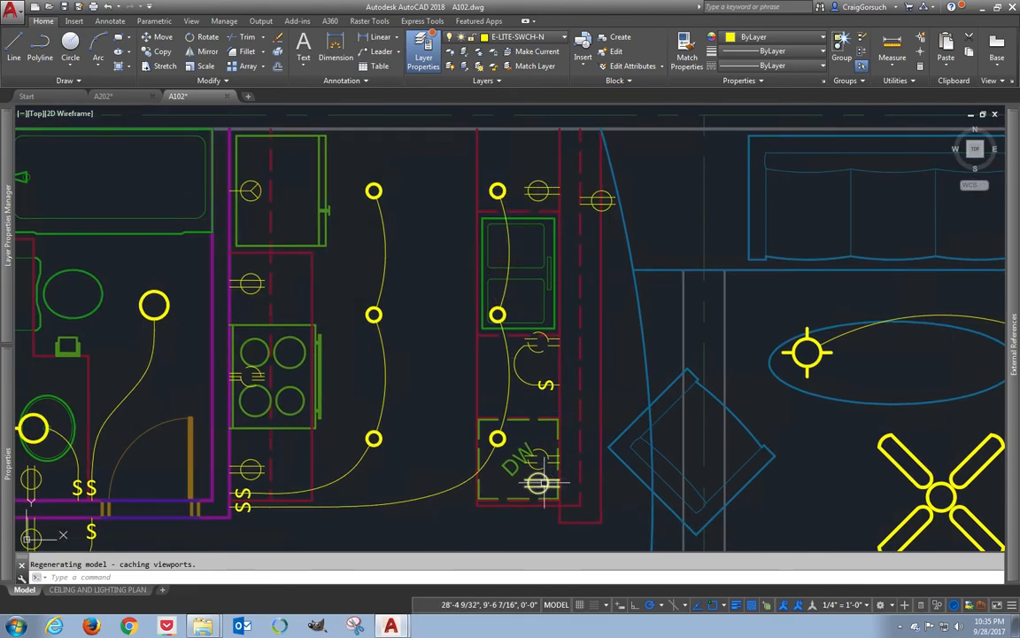
{"action": "type", "text": "m"}
{"action": "key", "text": "Return"}
{"action": "left_click", "coordinate": [452, 407]}
{"action": "left_click", "coordinate": [580, 321]}
{"action": "key", "text": "Return"}
{"action": "left_click", "coordinate": [429, 395]}
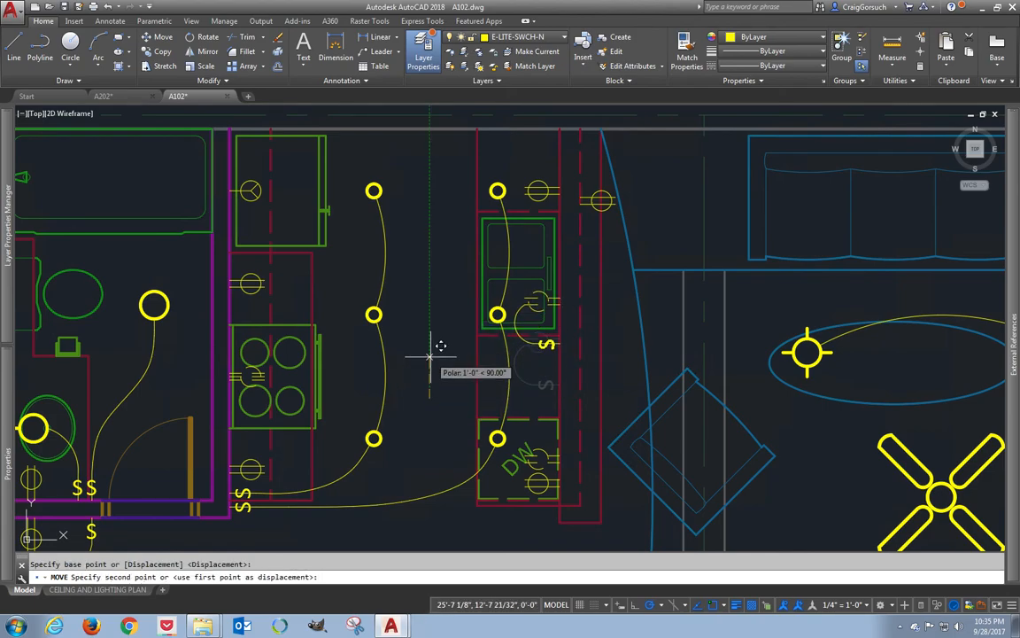
{"action": "left_click", "coordinate": [430, 358]}
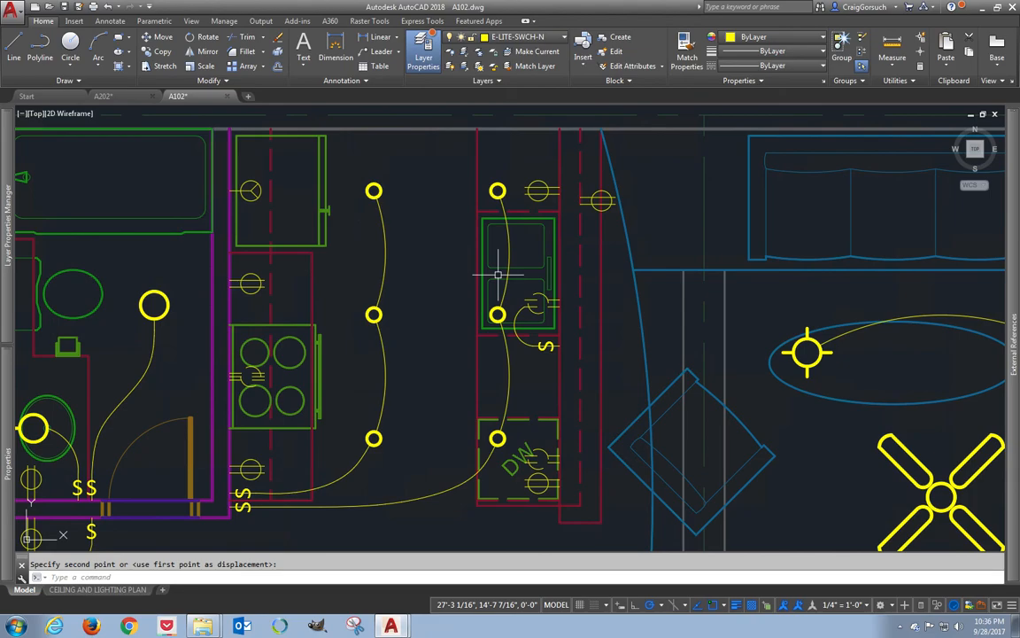
{"action": "scroll", "coordinate": [523, 332], "scroll_direction": "up", "scroll_amount": 4}
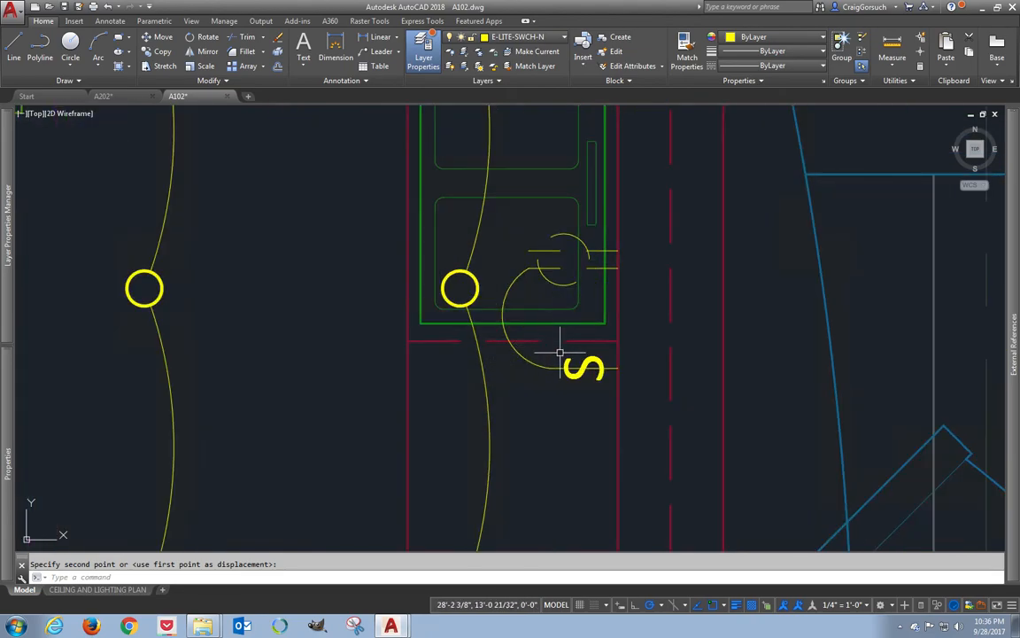
{"action": "left_click", "coordinate": [583, 375]}
{"action": "scroll", "coordinate": [580, 379], "scroll_direction": "up", "scroll_amount": 2}
{"action": "type", "text": "o"}
{"action": "key", "text": "Return"}
{"action": "left_click", "coordinate": [580, 361]}
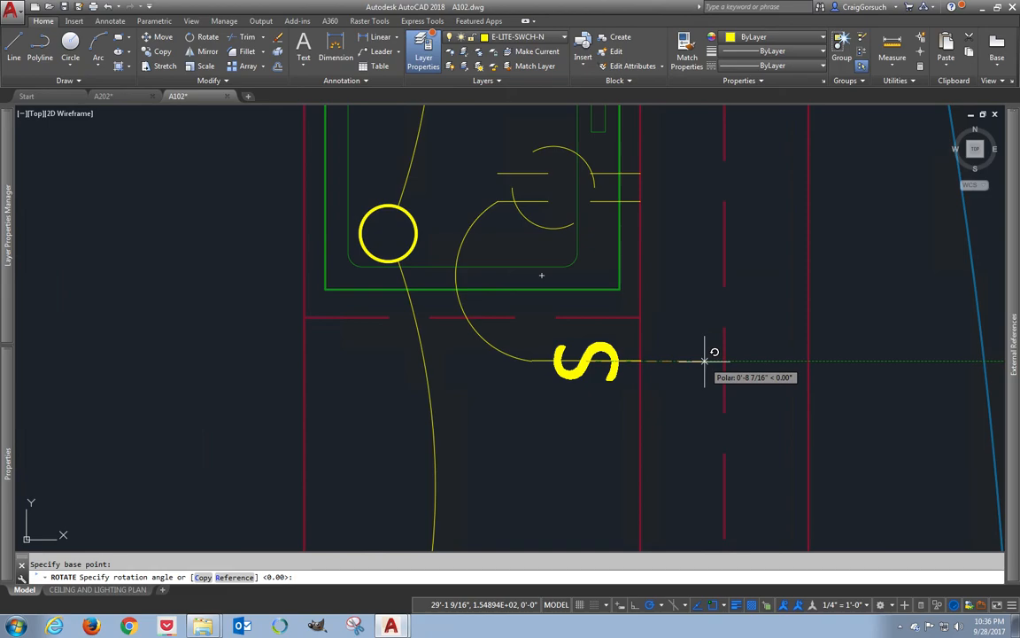
{"action": "key", "text": "Escape"}
- Zoom A102's model space to show everything, switch to the CEILING AND LIGHTING PLAN layout and close the drawing
{"action": "scroll", "coordinate": [601, 390], "scroll_direction": "down", "scroll_amount": 5}
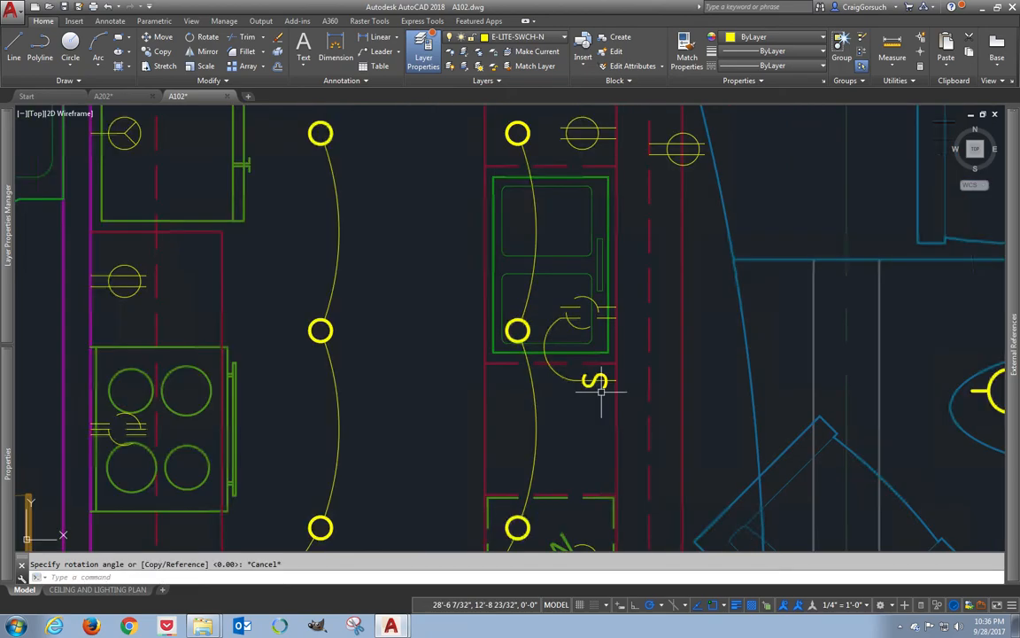
{"action": "scroll", "coordinate": [601, 390], "scroll_direction": "down", "scroll_amount": 4}
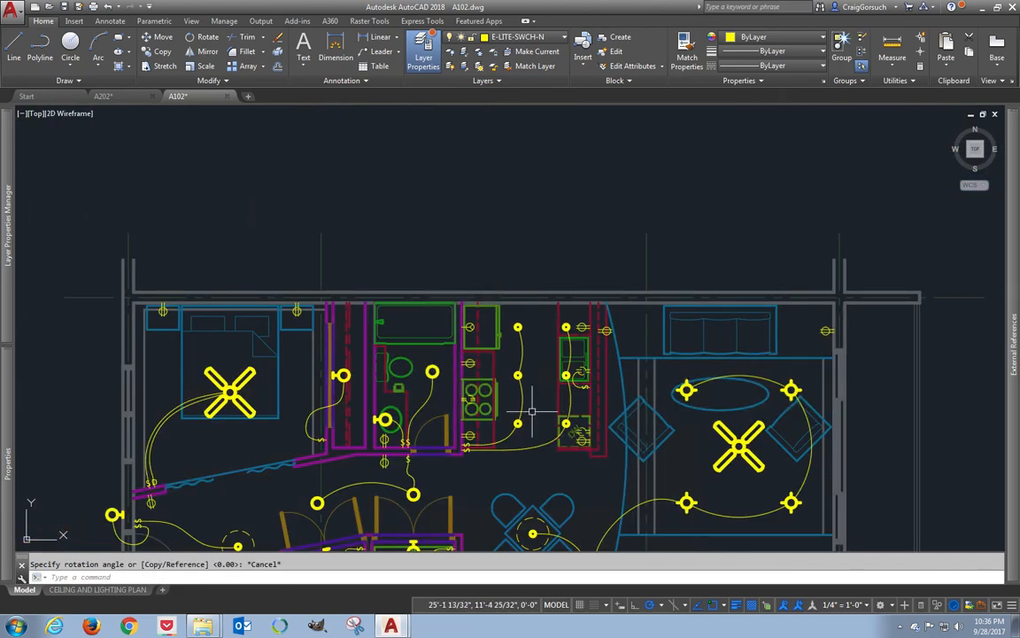
{"action": "type", "text": "z"}
{"action": "key", "text": "Return"}
{"action": "type", "text": "a"}
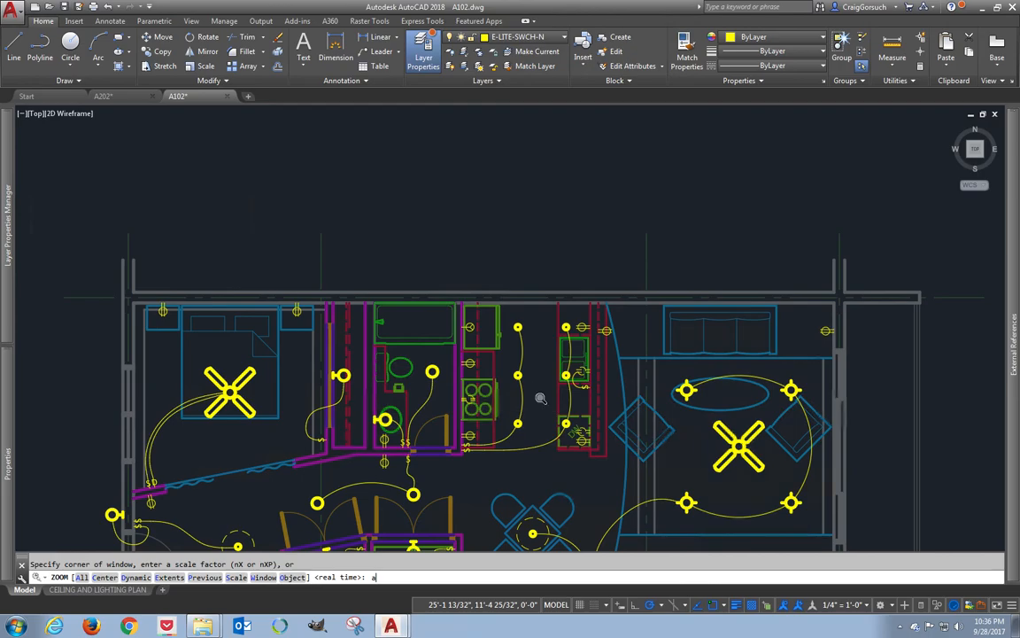
{"action": "key", "text": "Return"}
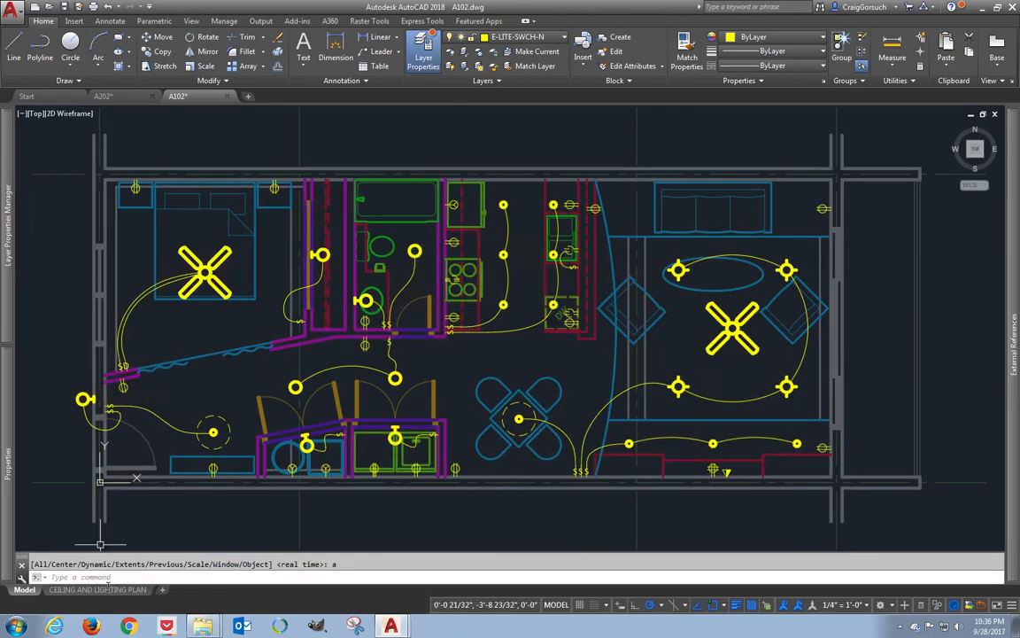
{"action": "left_click", "coordinate": [107, 590]}
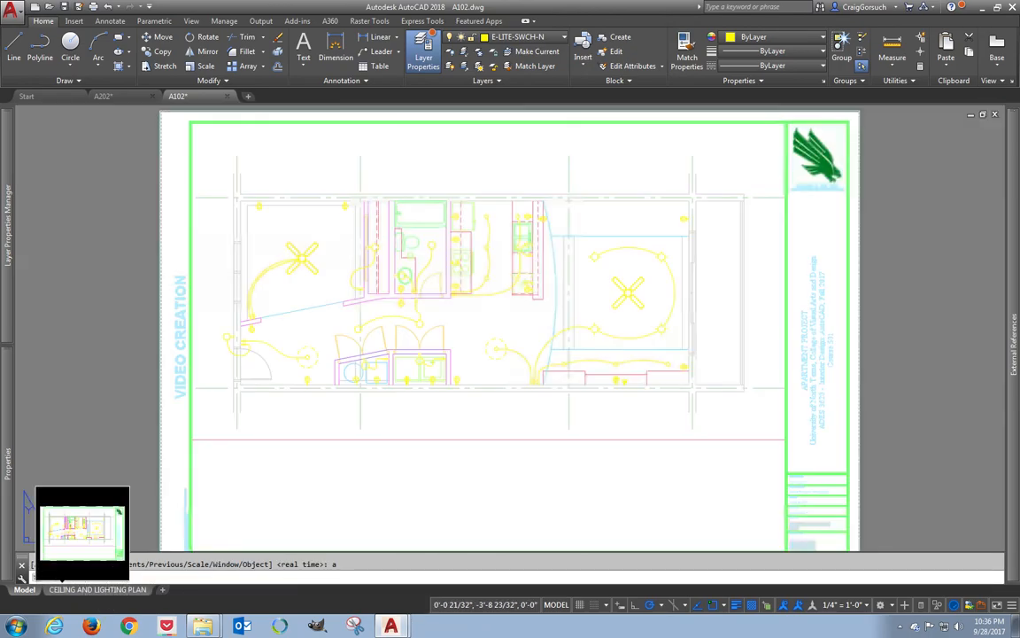
{"action": "left_click", "coordinate": [227, 96]}
{"action": "left_click", "coordinate": [498, 339]}
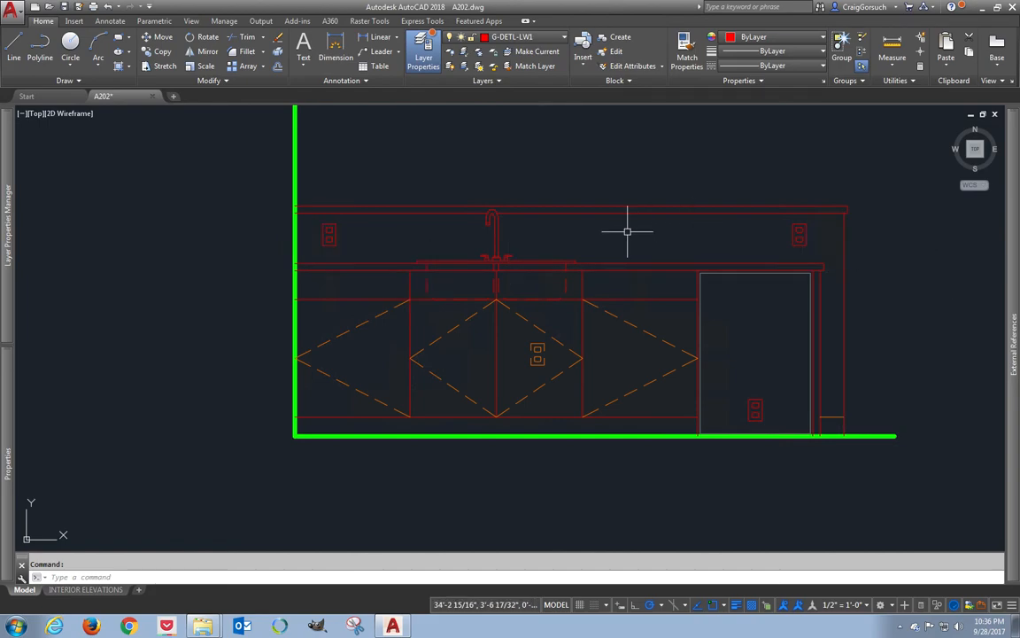
- Insert Switch 1 Elev.dwg from the T&E elevation blocks, about 3'-2 5/8" left of and level with the rightmost backsplash outlet, with default scale and rotation
{"action": "mouse_move", "coordinate": [203, 625]}
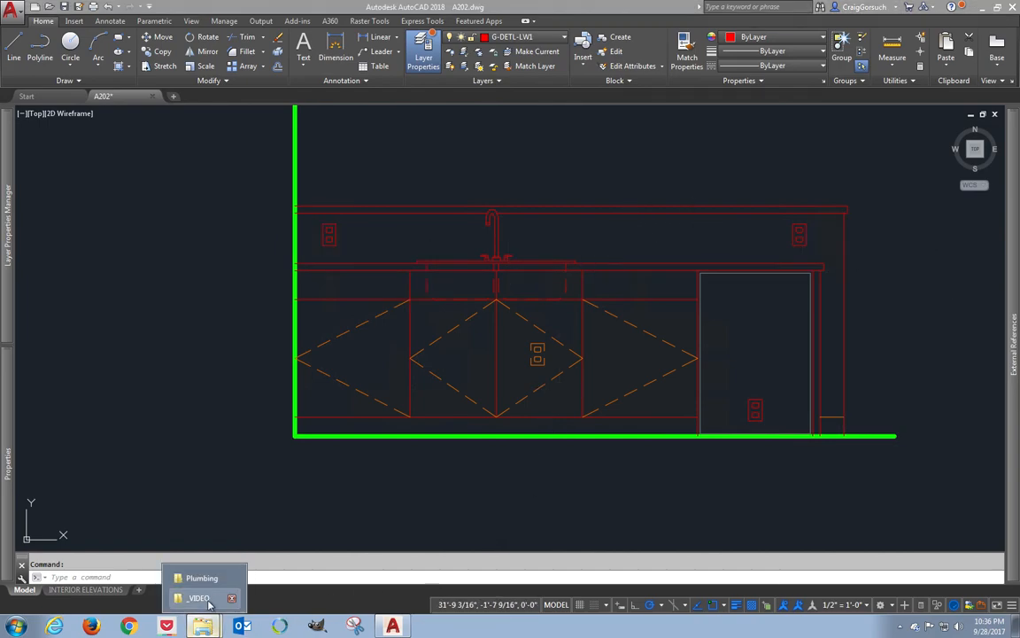
{"action": "left_click", "coordinate": [202, 578]}
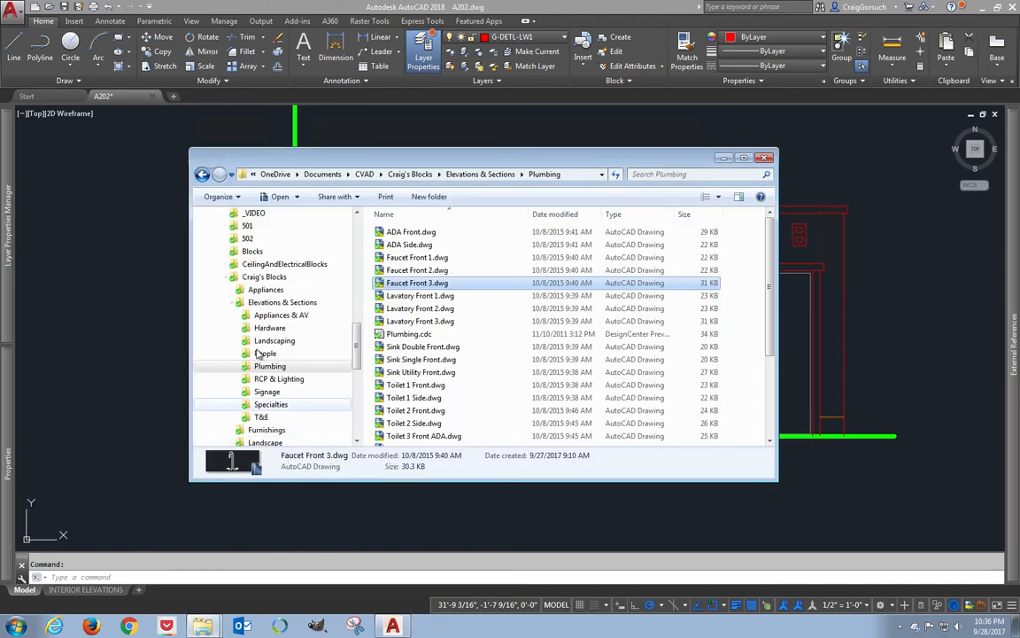
{"action": "left_click", "coordinate": [263, 416]}
{"action": "left_click", "coordinate": [415, 346]}
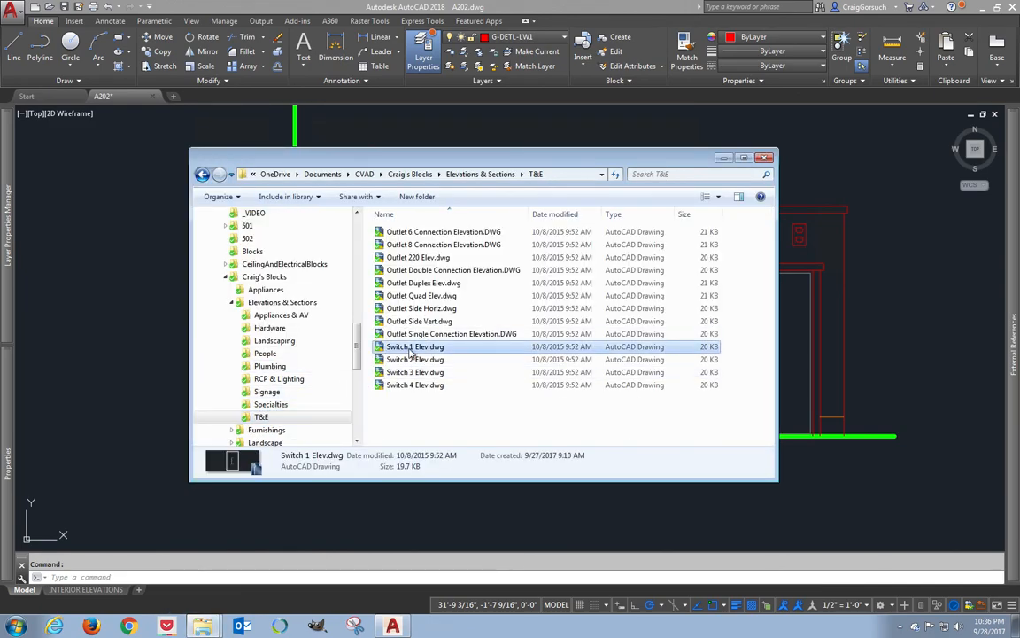
{"action": "left_click_drag", "start_coordinate": [415, 346], "coordinate": [695, 266]}
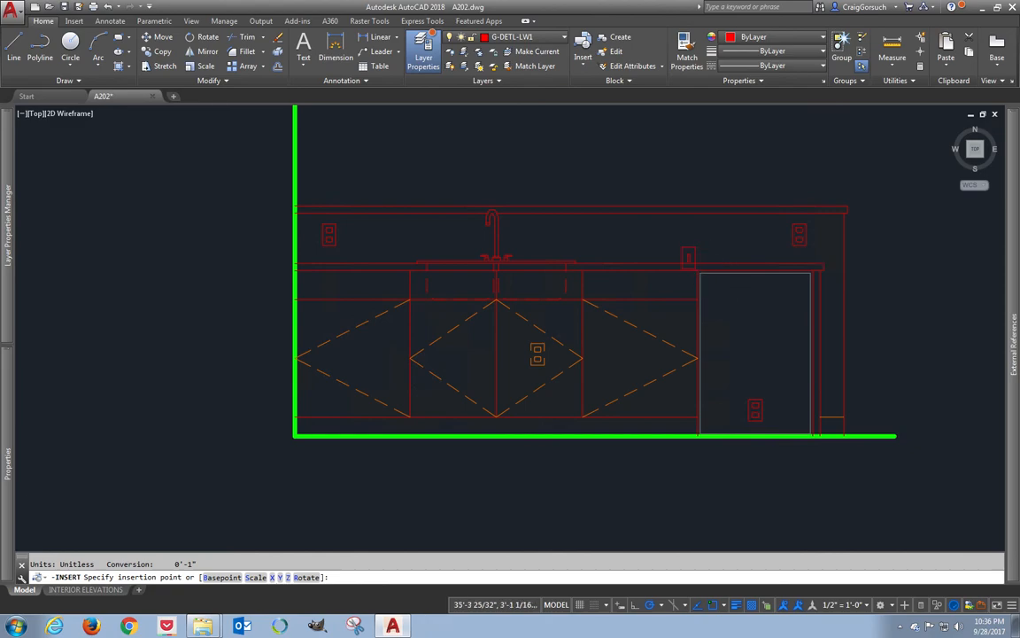
{"action": "scroll", "coordinate": [762, 239], "scroll_direction": "up", "scroll_amount": 2}
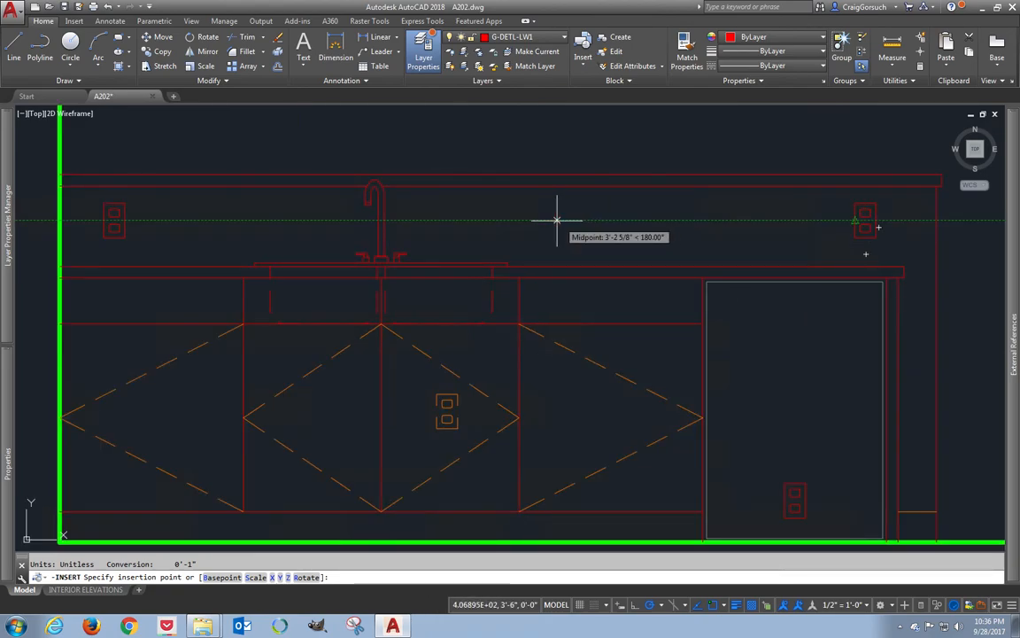
{"action": "left_click", "coordinate": [558, 221]}
{"action": "key", "text": "Return"}
{"action": "key", "text": "Return"}
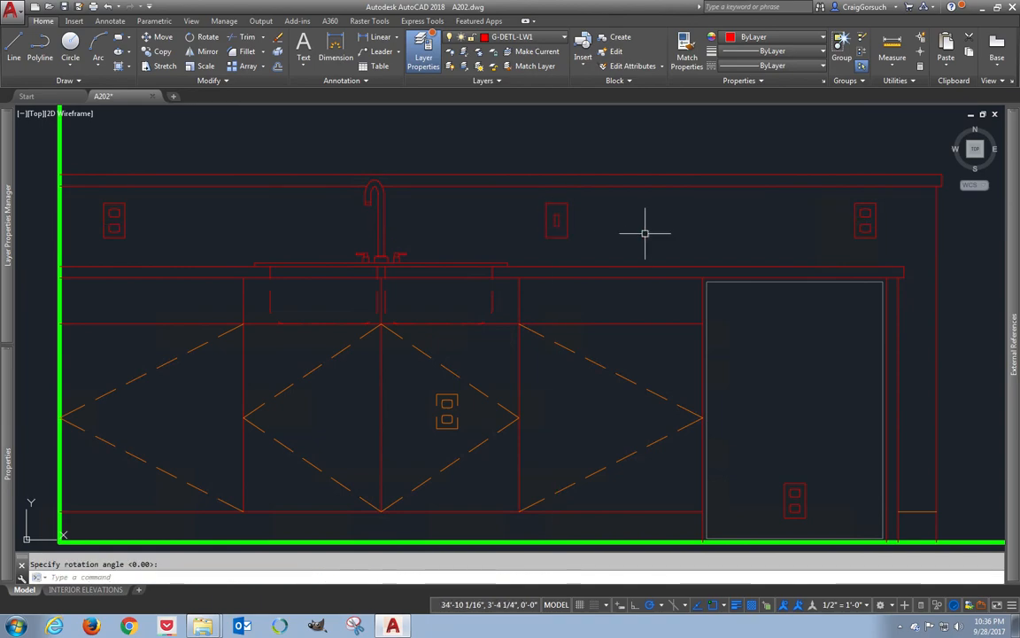
- Switch A202 to the INTERIOR ELEVATIONS layout and zoom to the sheet's extents
{"action": "scroll", "coordinate": [647, 228], "scroll_direction": "down", "scroll_amount": 3}
{"action": "middle_click_drag", "start_coordinate": [633, 228], "coordinate": [570, 335]}
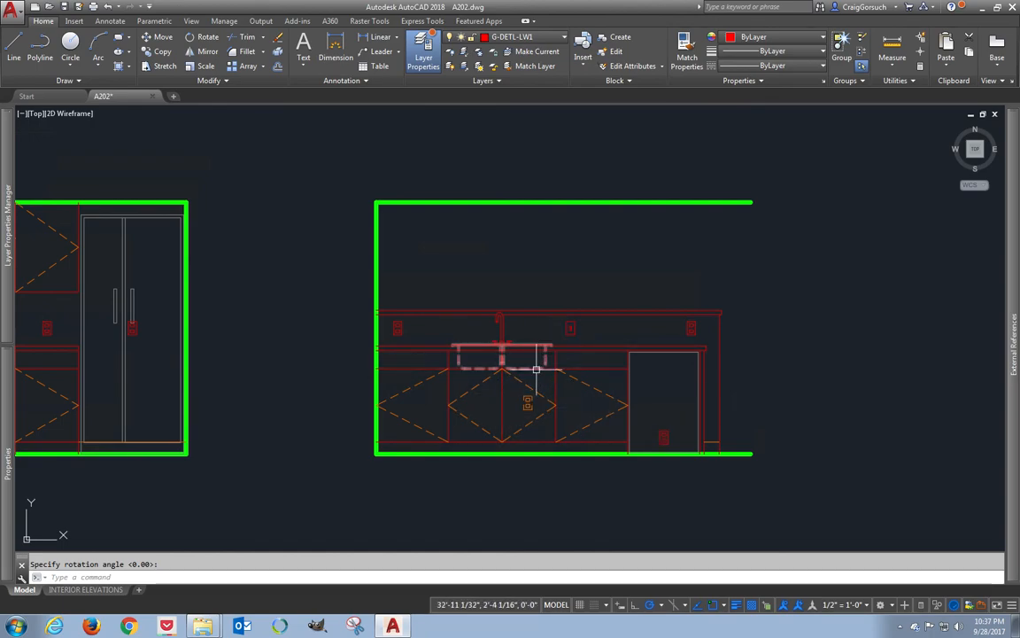
{"action": "scroll", "coordinate": [527, 399], "scroll_direction": "down", "scroll_amount": 2}
{"action": "scroll", "coordinate": [527, 399], "scroll_direction": "up", "scroll_amount": 2}
{"action": "scroll", "coordinate": [527, 397], "scroll_direction": "down", "scroll_amount": 4}
{"action": "middle_click_drag", "start_coordinate": [518, 399], "coordinate": [666, 341]}
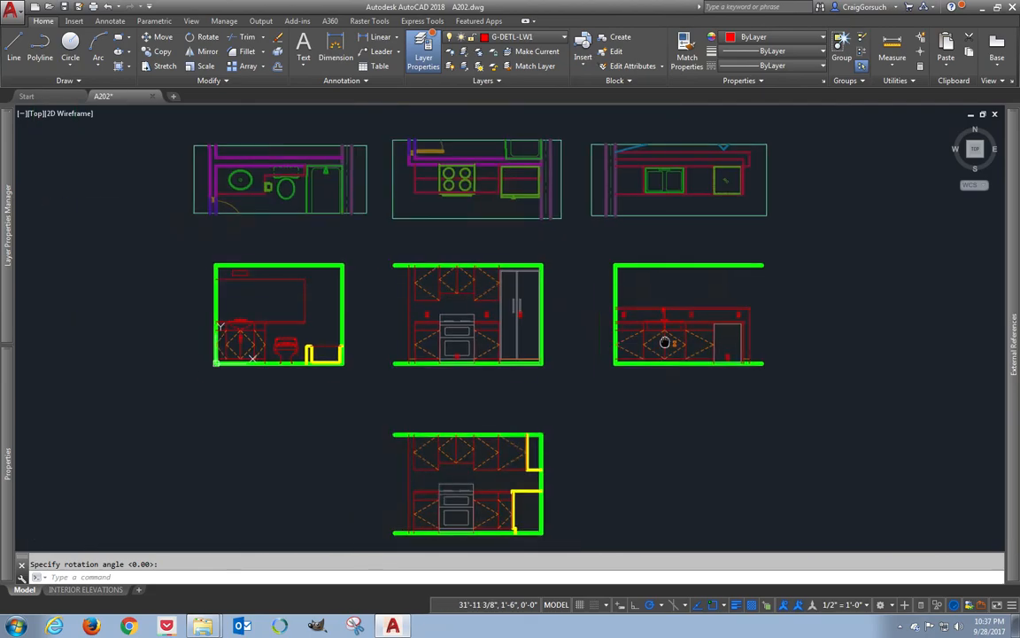
{"action": "left_click", "coordinate": [86, 589]}
{"action": "type", "text": "z"}
{"action": "key", "text": "Return"}
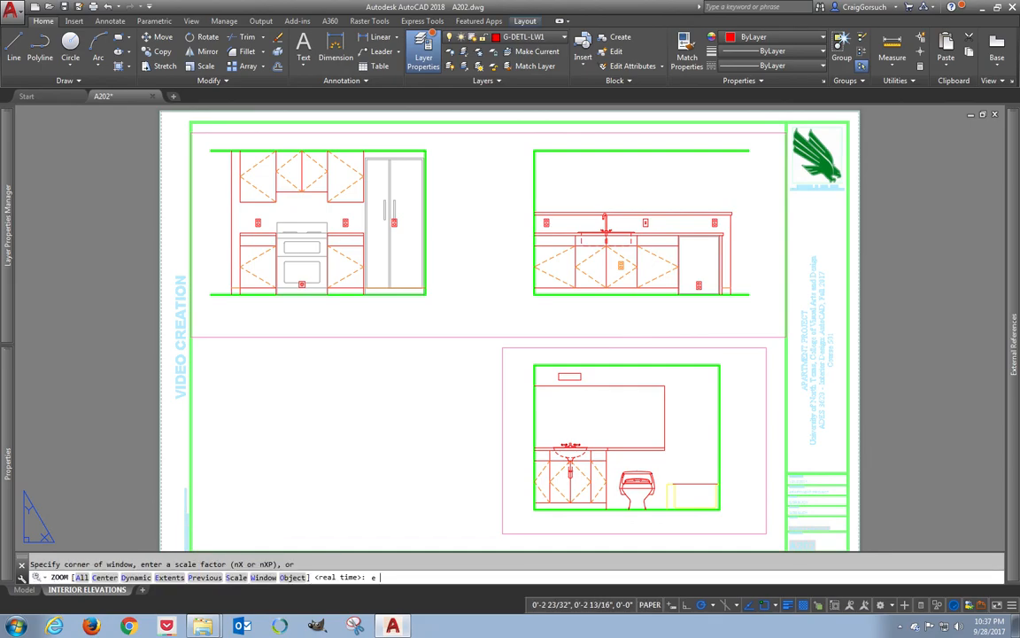
{"action": "type", "text": "e"}
{"action": "key", "text": "Return"}
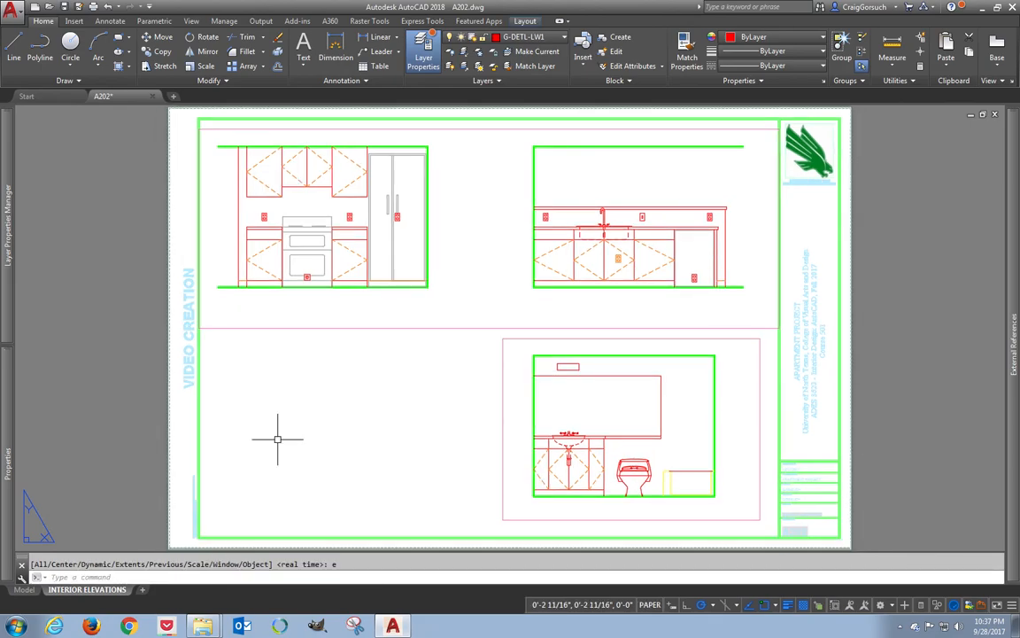
- Preview the sheet's plot and examine the sink elevation's line weights, hidden lines, outlets, switch and faucet up close
{"action": "type", "text": "pre"}
{"action": "key", "text": "Return"}
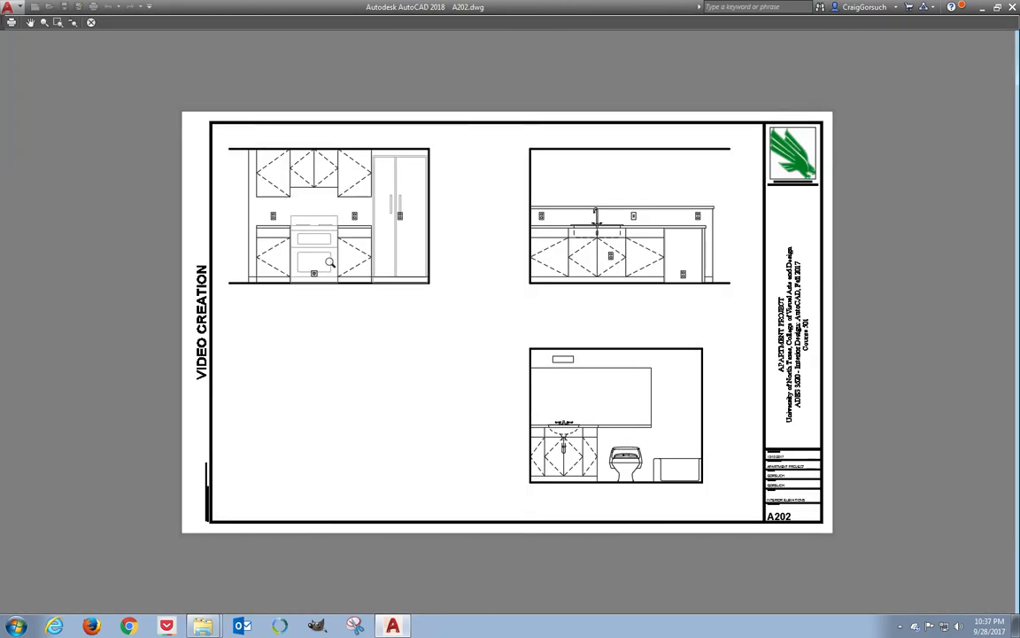
{"action": "scroll", "coordinate": [290, 193], "scroll_direction": "up", "scroll_amount": 2}
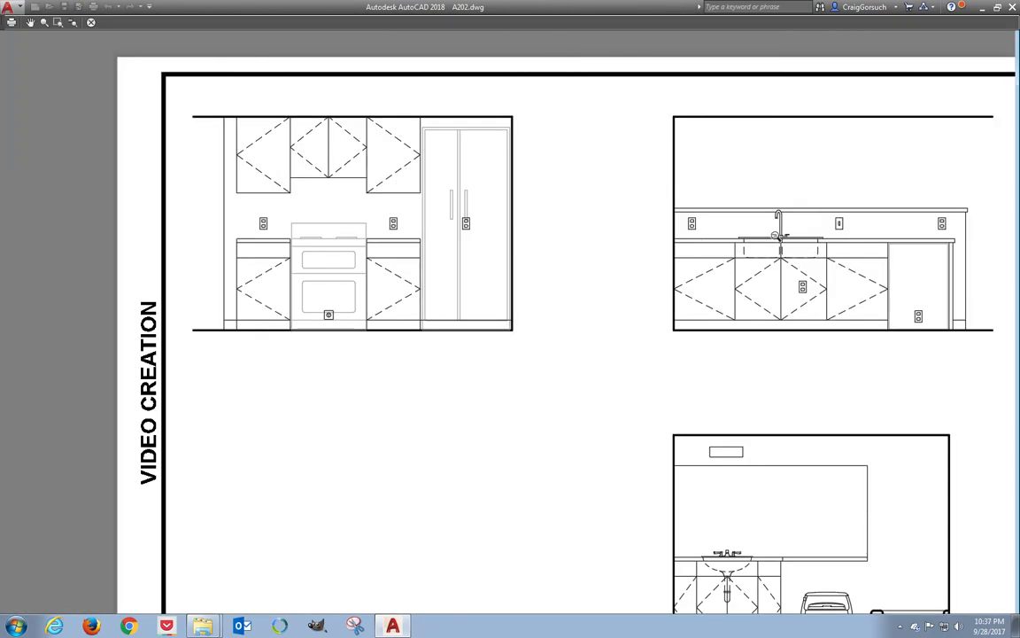
{"action": "scroll", "coordinate": [777, 236], "scroll_direction": "up", "scroll_amount": 8}
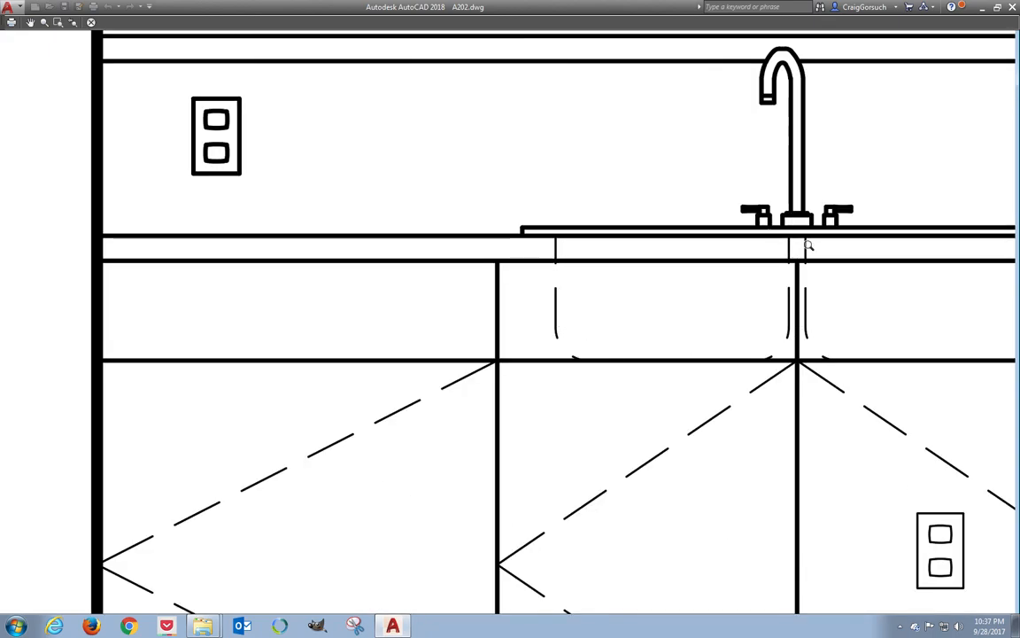
{"action": "middle_click_drag", "start_coordinate": [940, 554], "coordinate": [462, 393]}
{"action": "scroll", "coordinate": [692, 467], "scroll_direction": "down", "scroll_amount": 2}
{"action": "left_click_drag", "start_coordinate": [462, 392], "coordinate": [390, 391]}
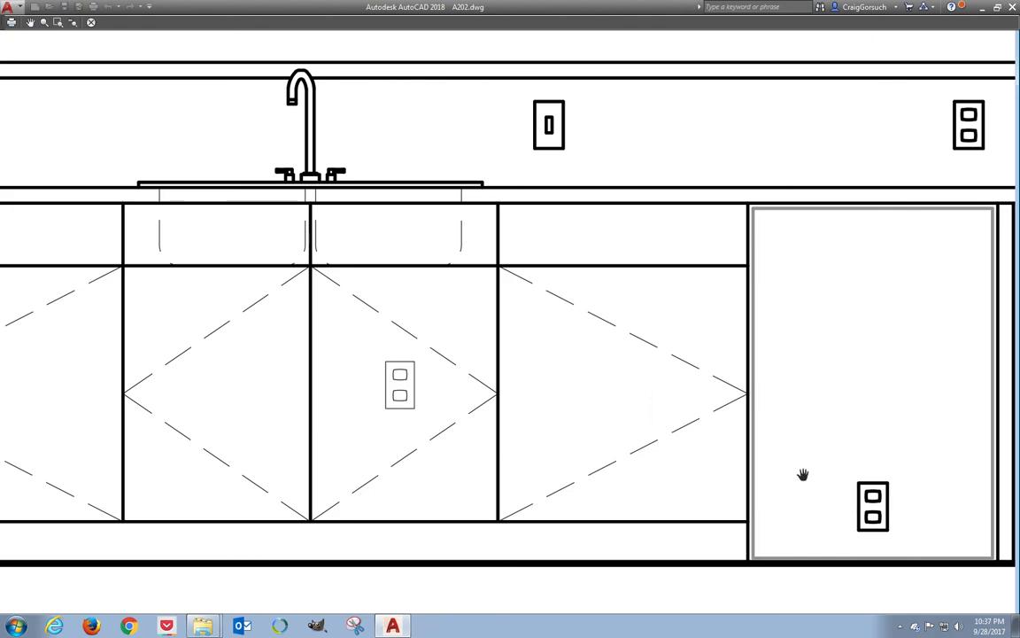
{"action": "scroll", "coordinate": [800, 475], "scroll_direction": "down", "scroll_amount": 4}
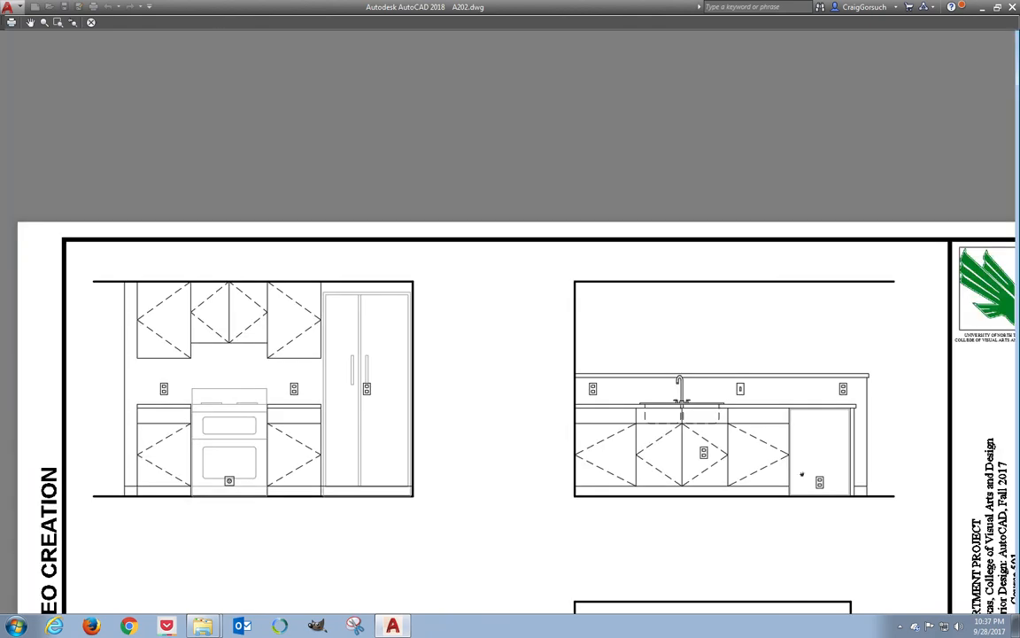
- Plot the sheet directly from the preview and save it as A202-INTERIOR ELEVATIONS.pdf in Documents
{"action": "right_click", "coordinate": [402, 193]}
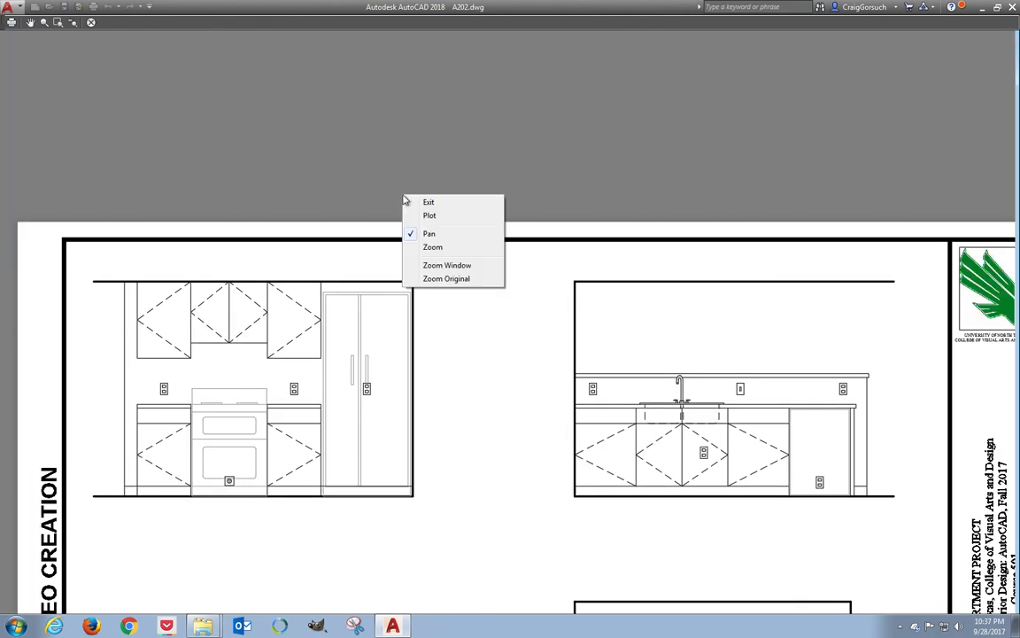
{"action": "left_click", "coordinate": [440, 216]}
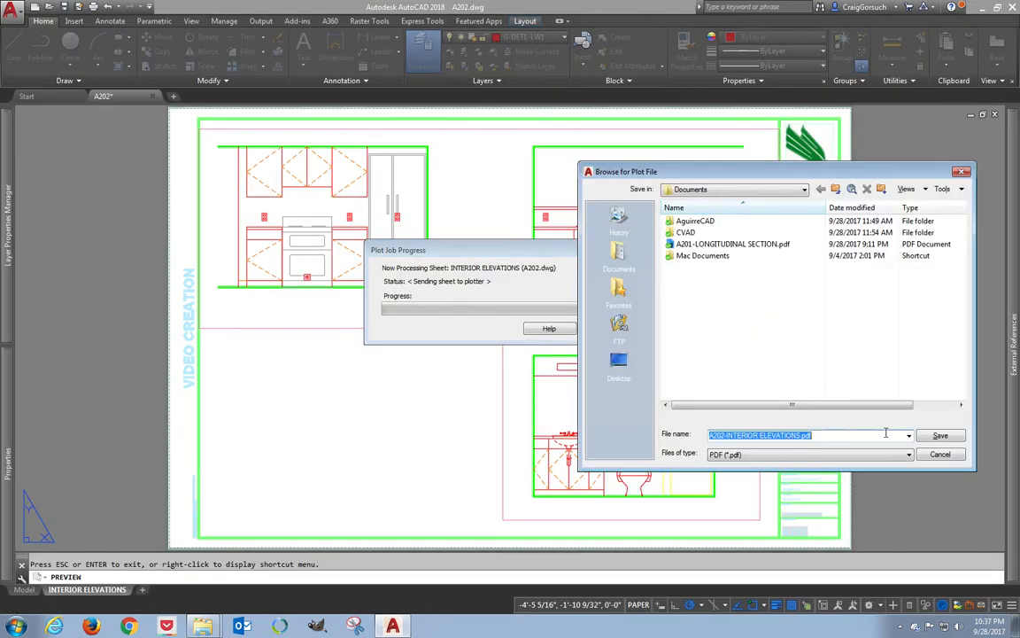
{"action": "left_click", "coordinate": [949, 439]}
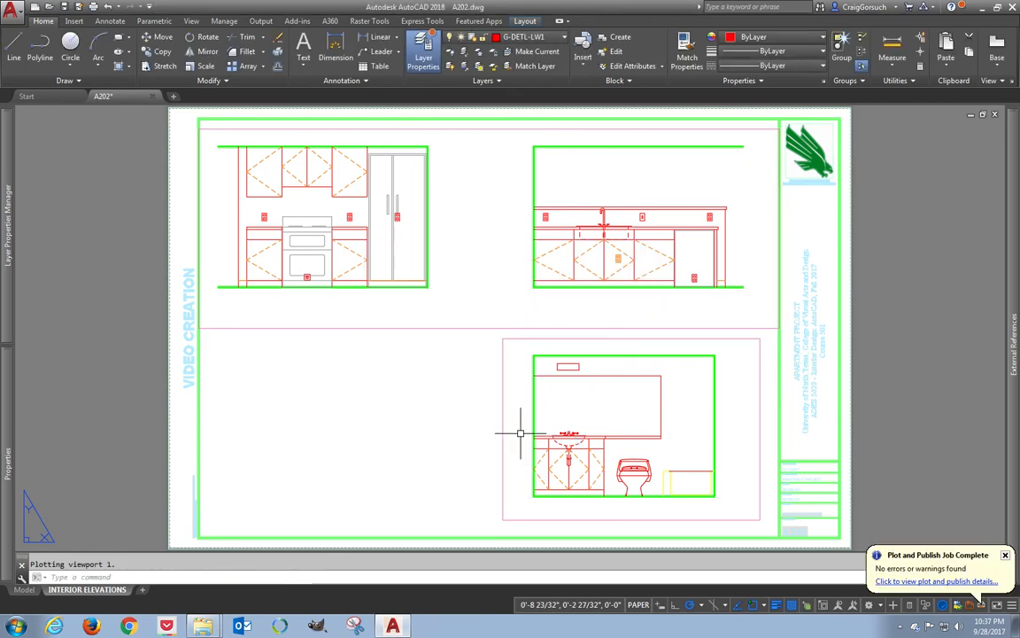